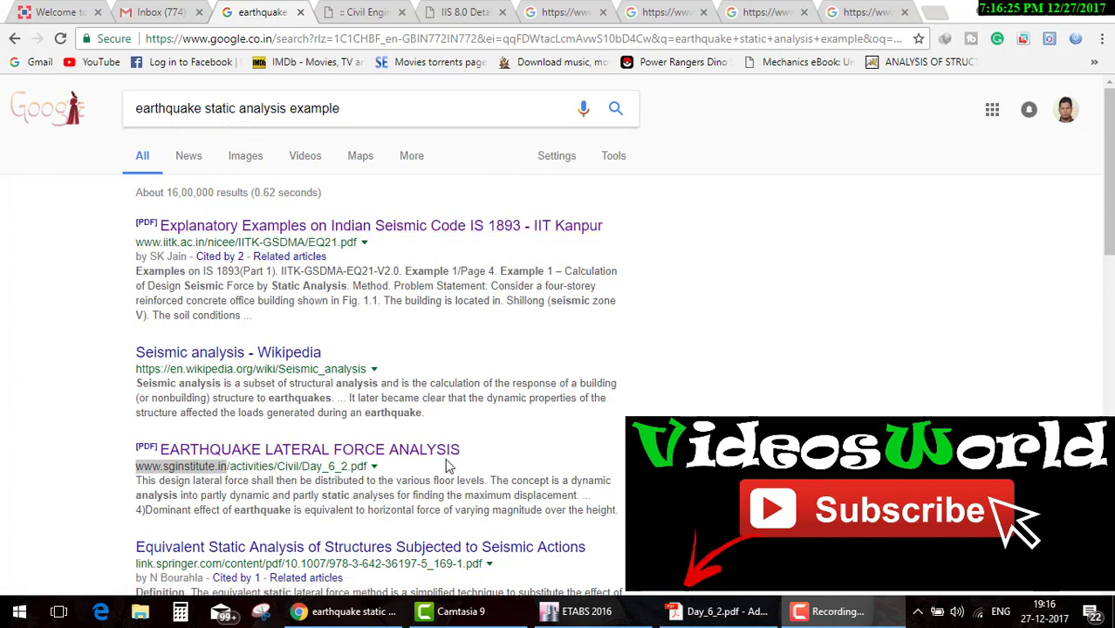
# Open the sginstitute.in earthquake lateral force result, then bring Day_6_2.pdf to the front.
pyautogui.click(559, 434)
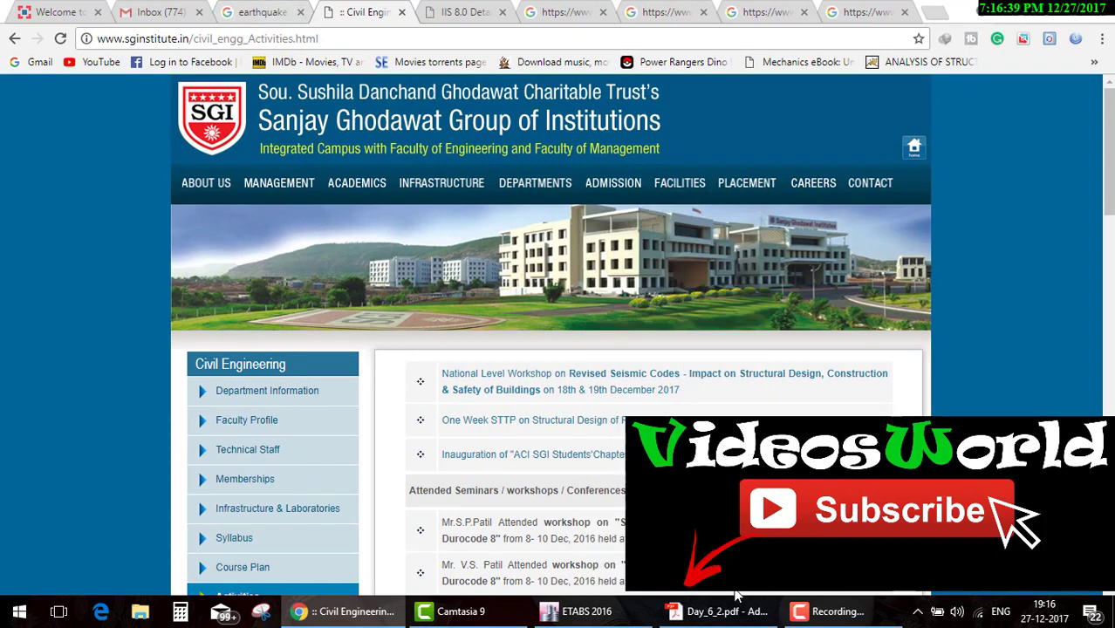
pyautogui.click(715, 612)
# Scroll Day_6_2.pdf to page 15, showing the plan with 7.50 m bays and the elevation.
pyautogui.scroll(10, 492, 283)
pyautogui.scroll(10, 498, 288)
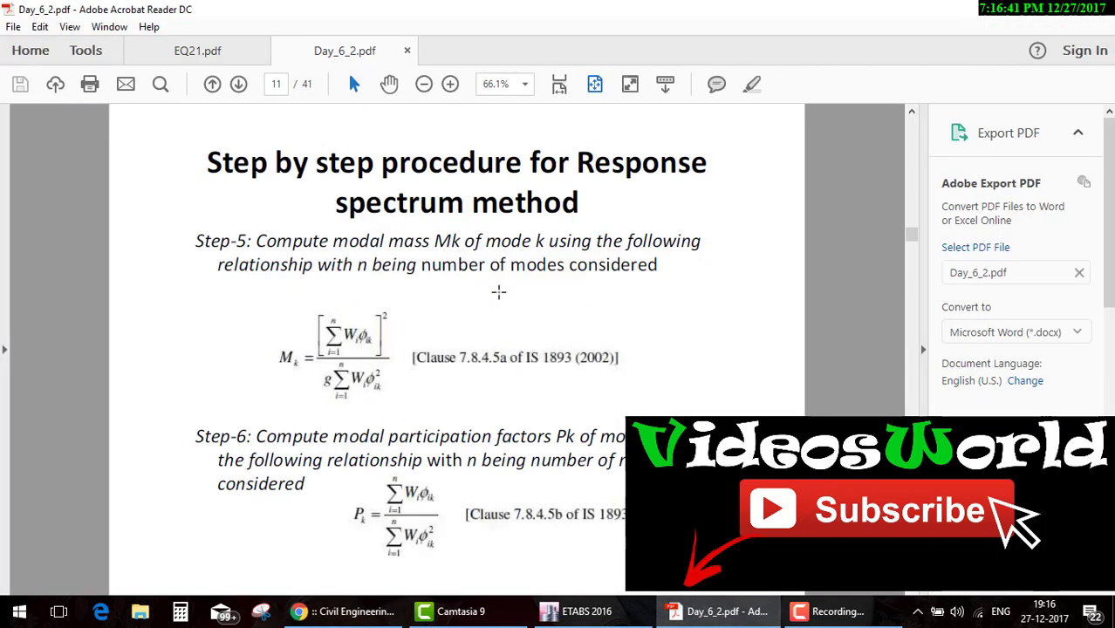
pyautogui.scroll(10, 497, 288)
pyautogui.scroll(10, 500, 293)
pyautogui.scroll(6, 500, 292)
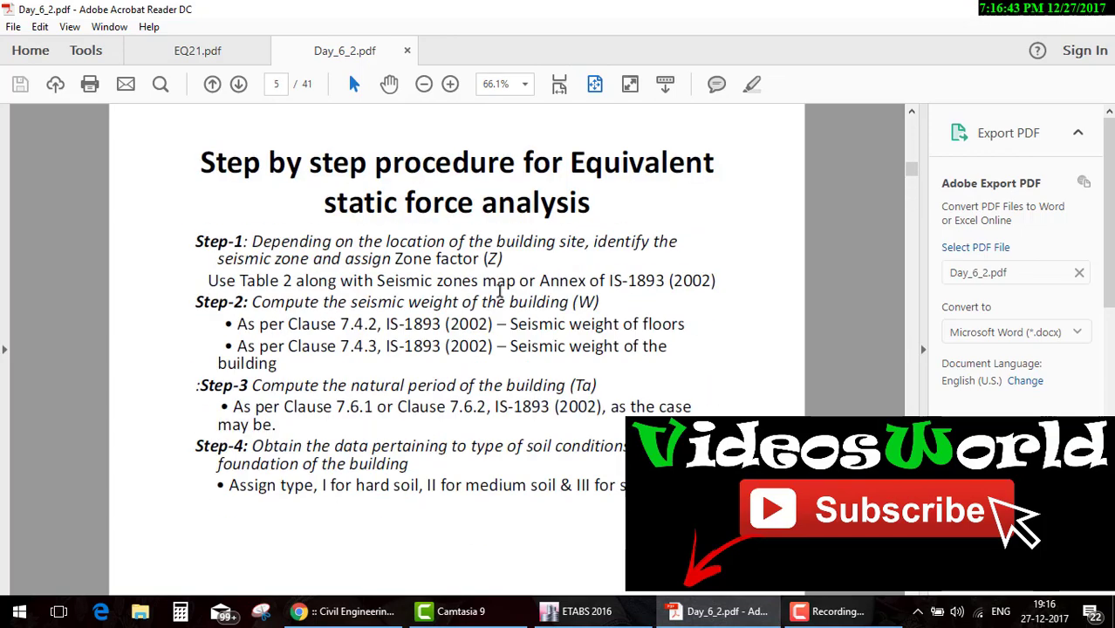
pyautogui.scroll(-2, 499, 292)
pyautogui.scroll(-3, 500, 292)
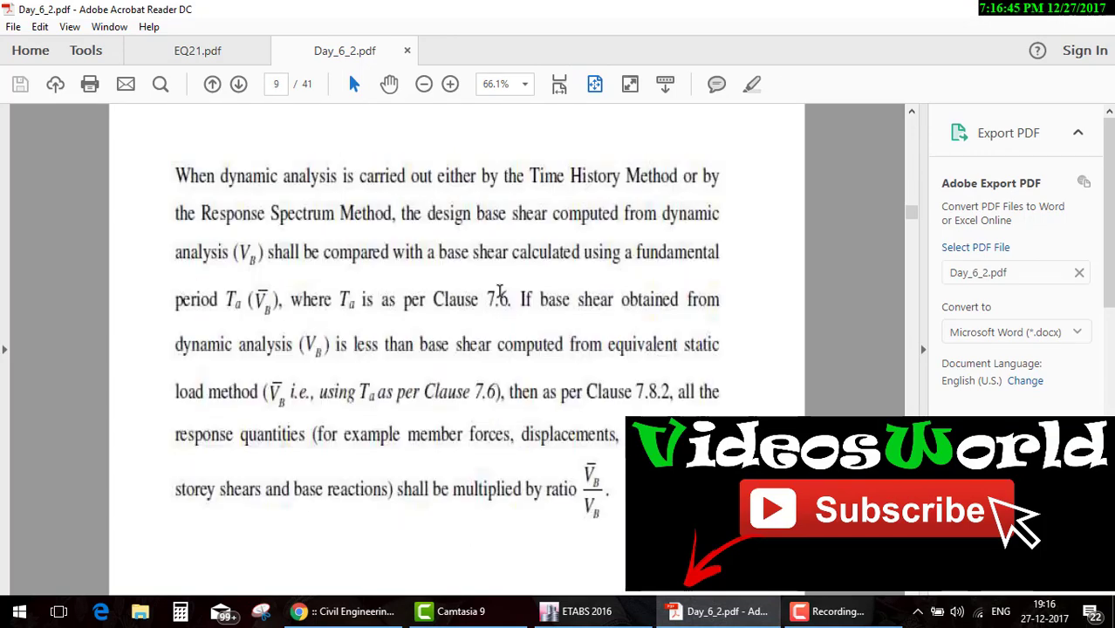
pyautogui.scroll(-3, 500, 292)
pyautogui.scroll(-4, 499, 291)
pyautogui.scroll(-2, 499, 291)
pyautogui.scroll(-4, 499, 291)
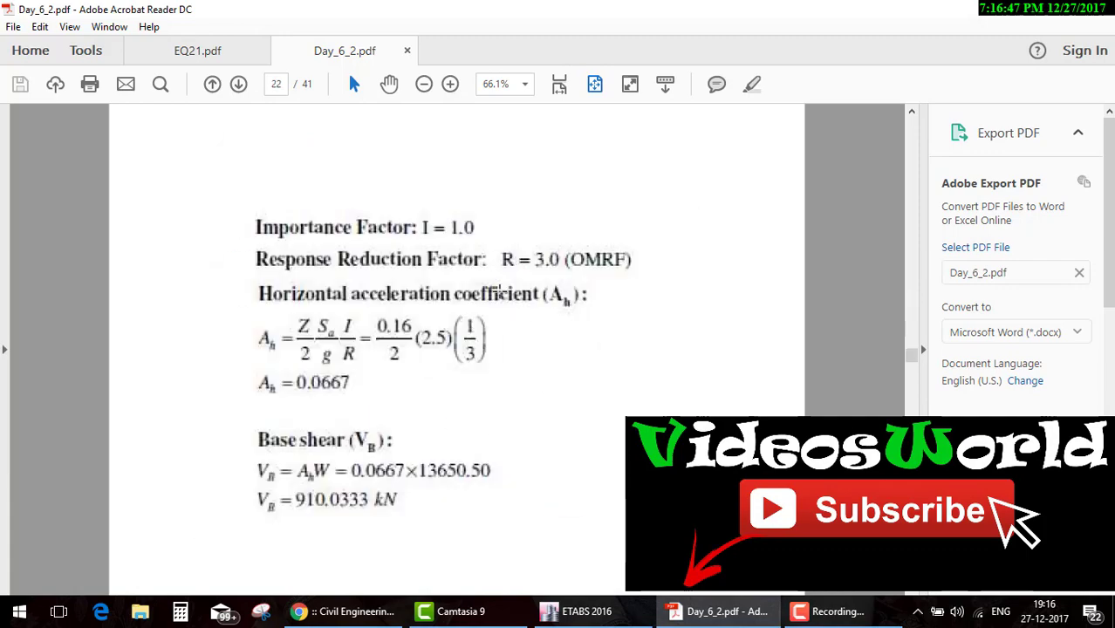
pyautogui.scroll(-3, 499, 292)
pyautogui.scroll(-4, 501, 293)
pyautogui.scroll(-3, 500, 293)
pyautogui.scroll(-2, 500, 293)
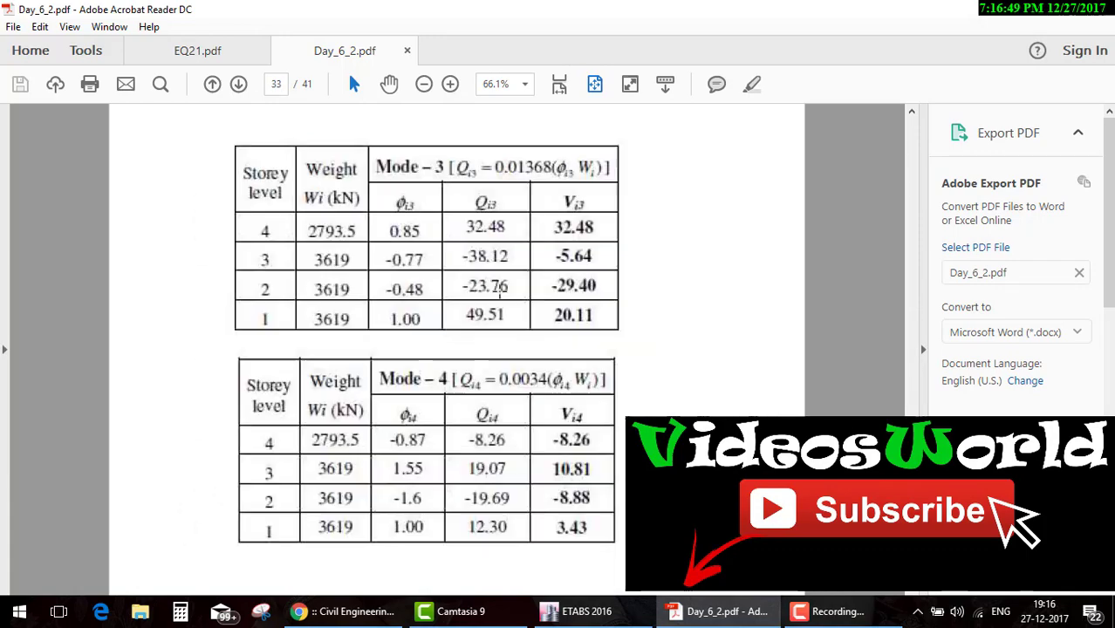
pyautogui.scroll(-3, 500, 292)
pyautogui.scroll(-5, 499, 291)
pyautogui.scroll(4, 499, 291)
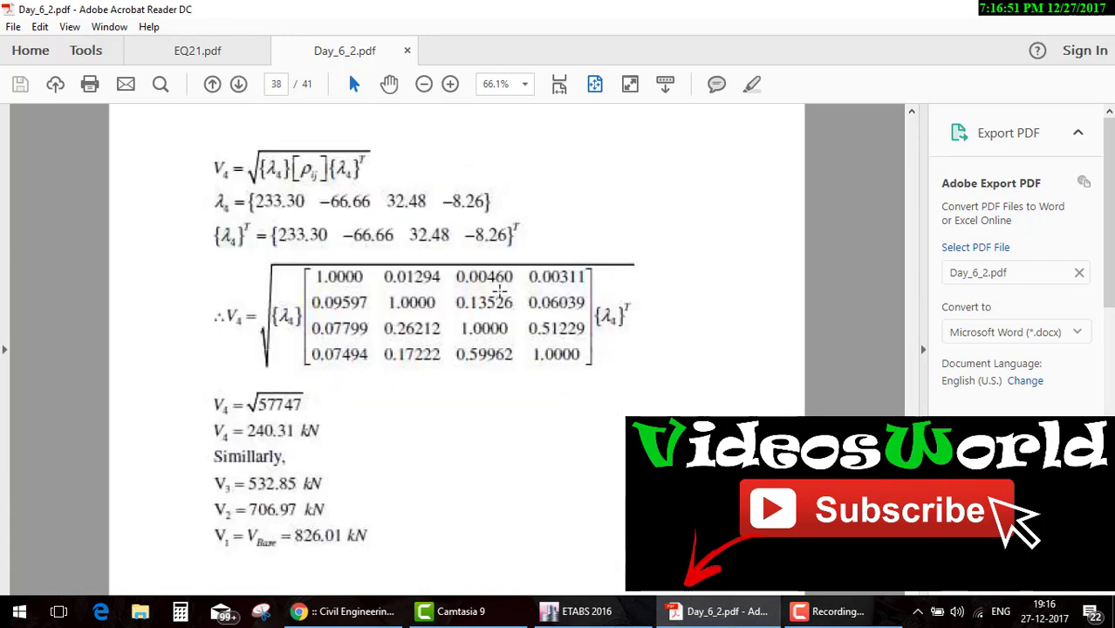
pyautogui.scroll(4, 499, 292)
pyautogui.scroll(2, 499, 293)
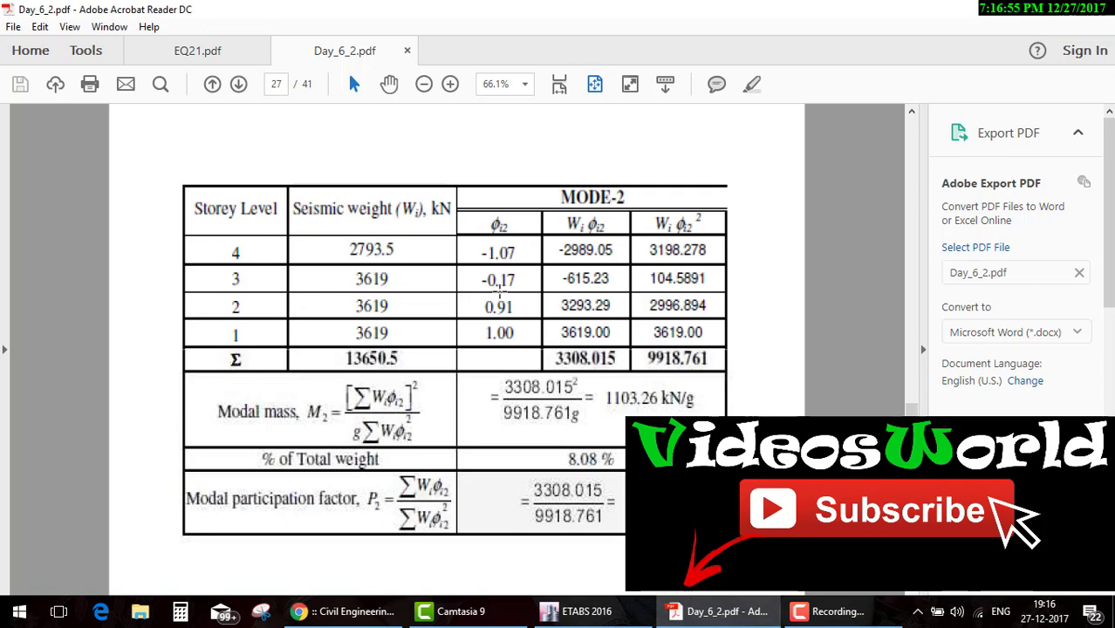
pyautogui.scroll(4, 499, 291)
pyautogui.scroll(4, 499, 291)
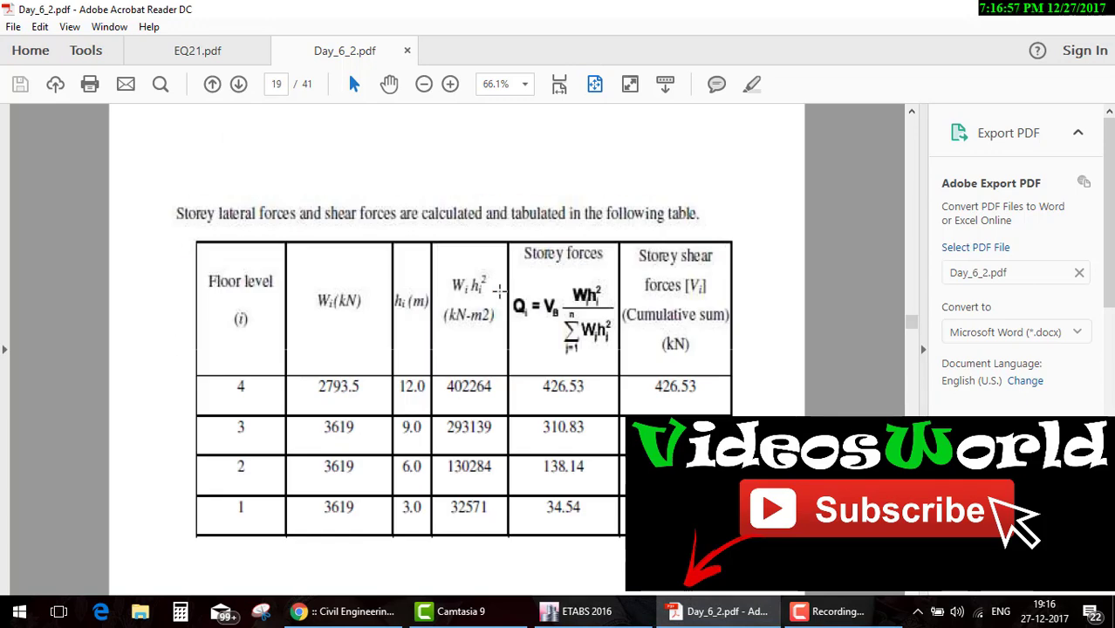
pyautogui.scroll(2, 499, 291)
pyautogui.scroll(2, 499, 291)
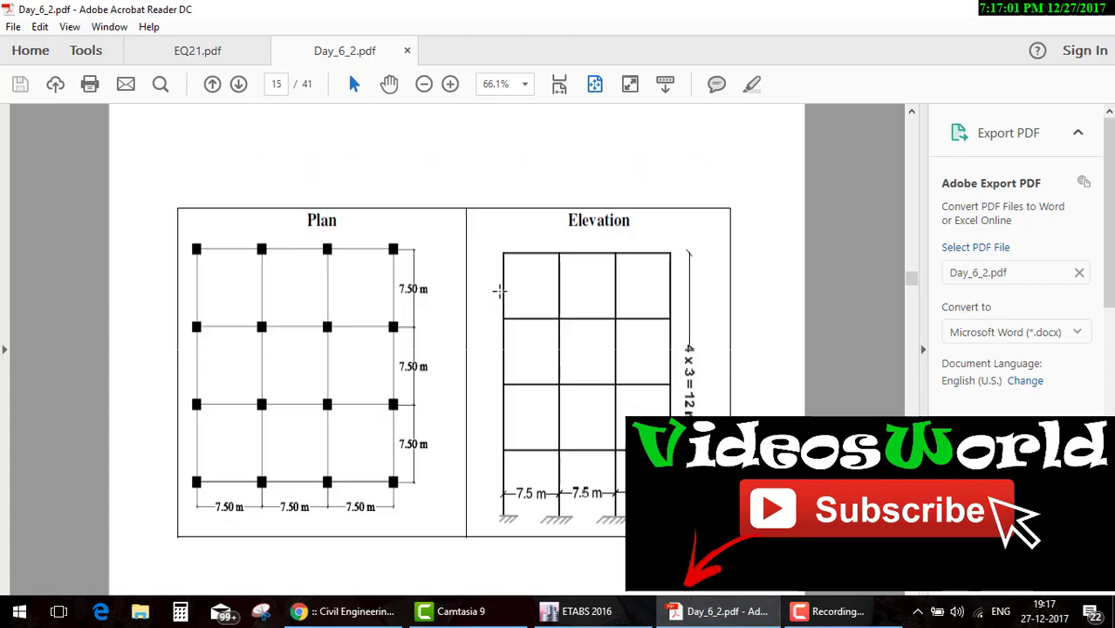
pyautogui.click(326, 615)
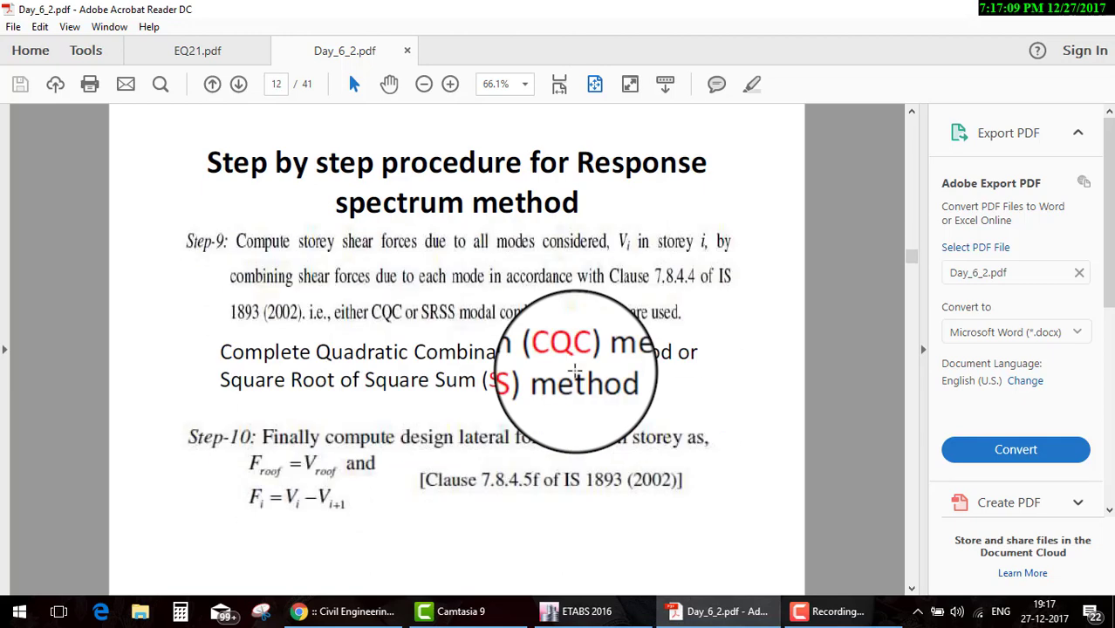
pyautogui.scroll(-2, 576, 371)
pyautogui.scroll(-1, 562, 366)
pyautogui.scroll(1, 558, 365)
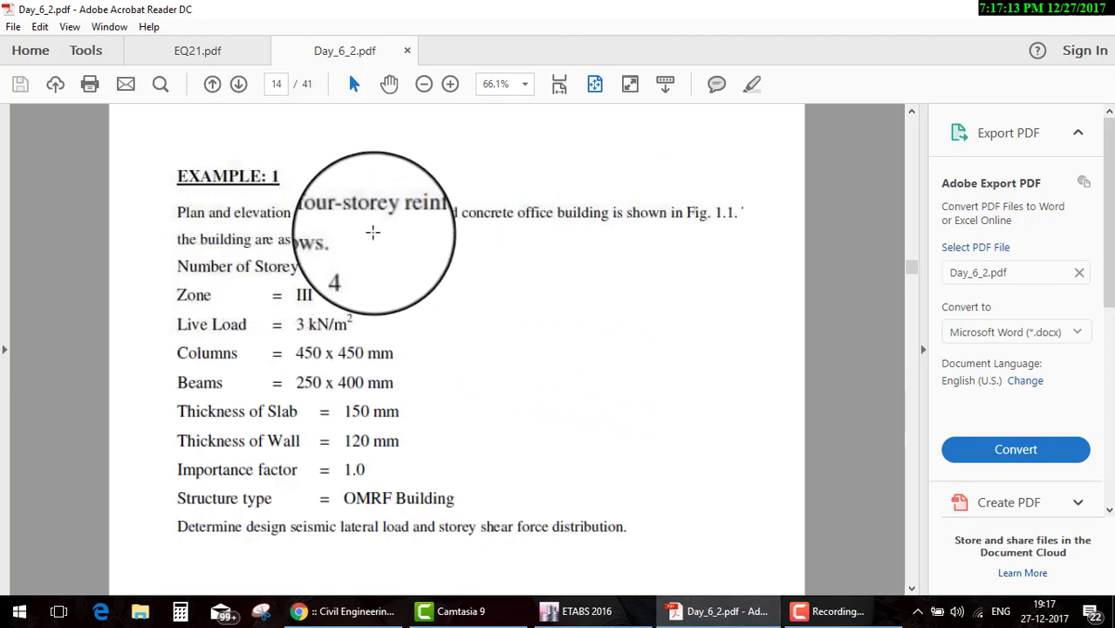
pyautogui.scroll(-1, 441, 422)
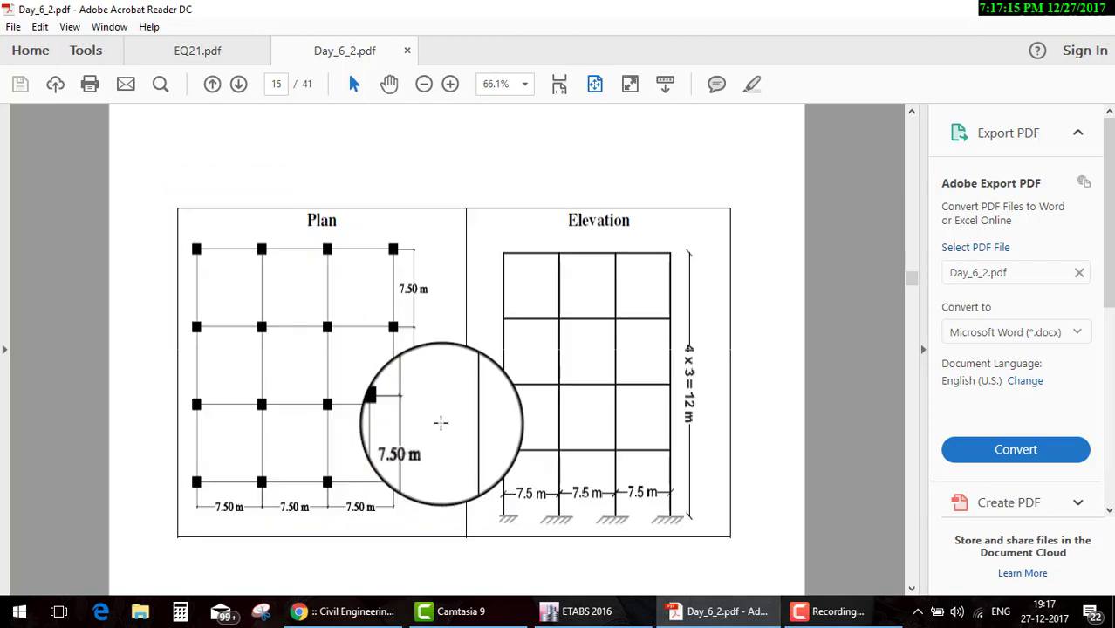
pyautogui.scroll(-2, 652, 373)
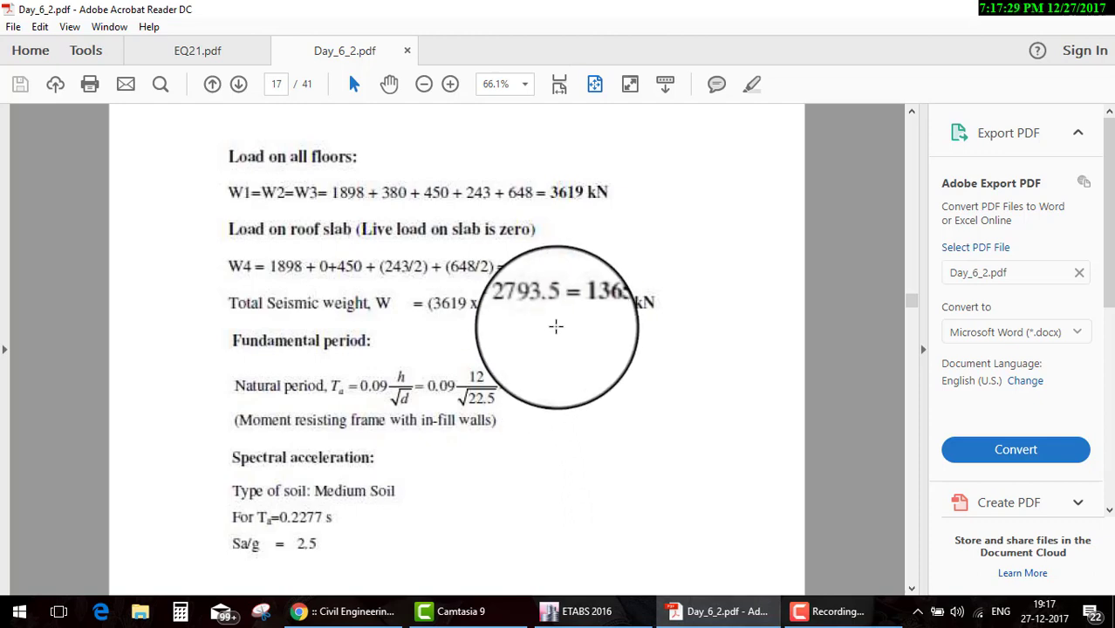
pyautogui.scroll(2, 555, 324)
pyautogui.scroll(1, 555, 327)
pyautogui.scroll(-1, 555, 327)
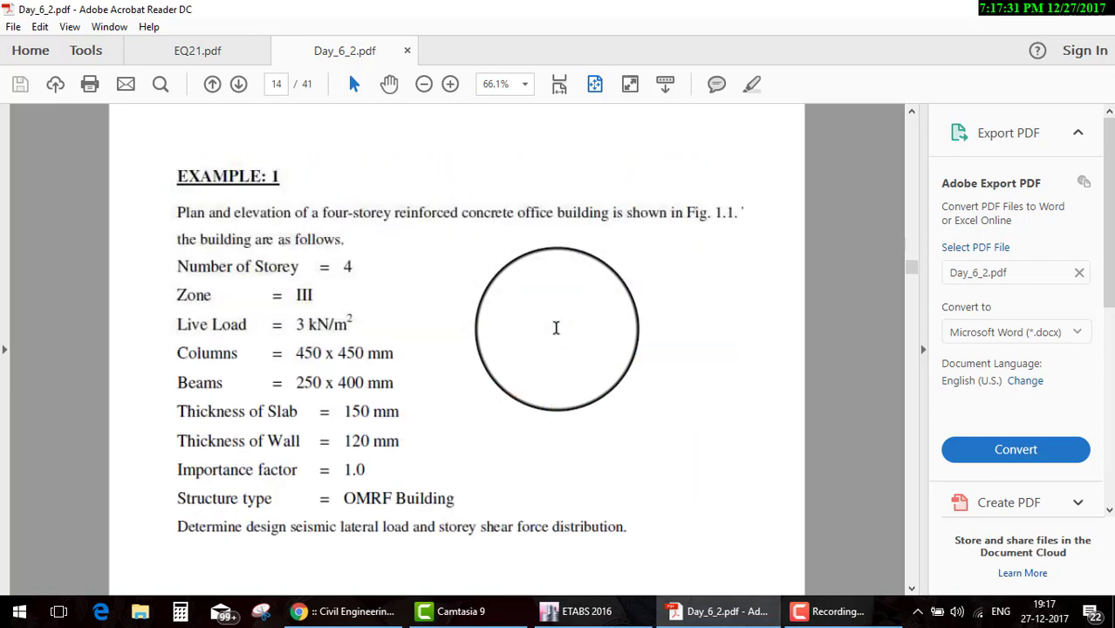
pyautogui.scroll(-1, 556, 328)
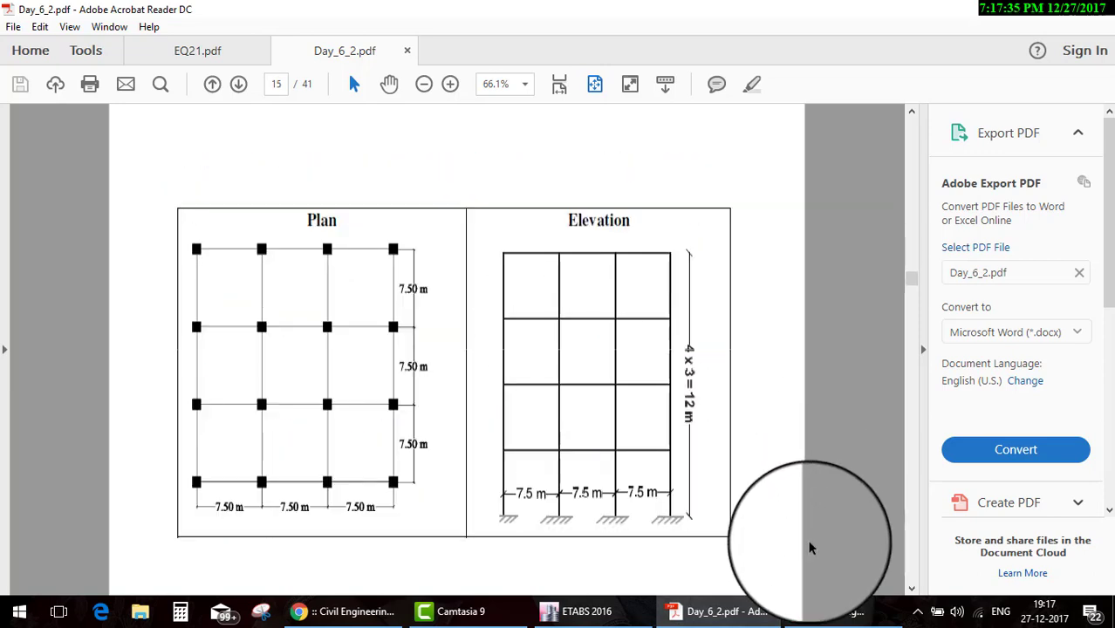
# Underline the Plan title and tick the plan's 7.50 m bay dimensions in blue ink.
pyautogui.moveTo(300, 229); pyautogui.dragTo(332, 230)
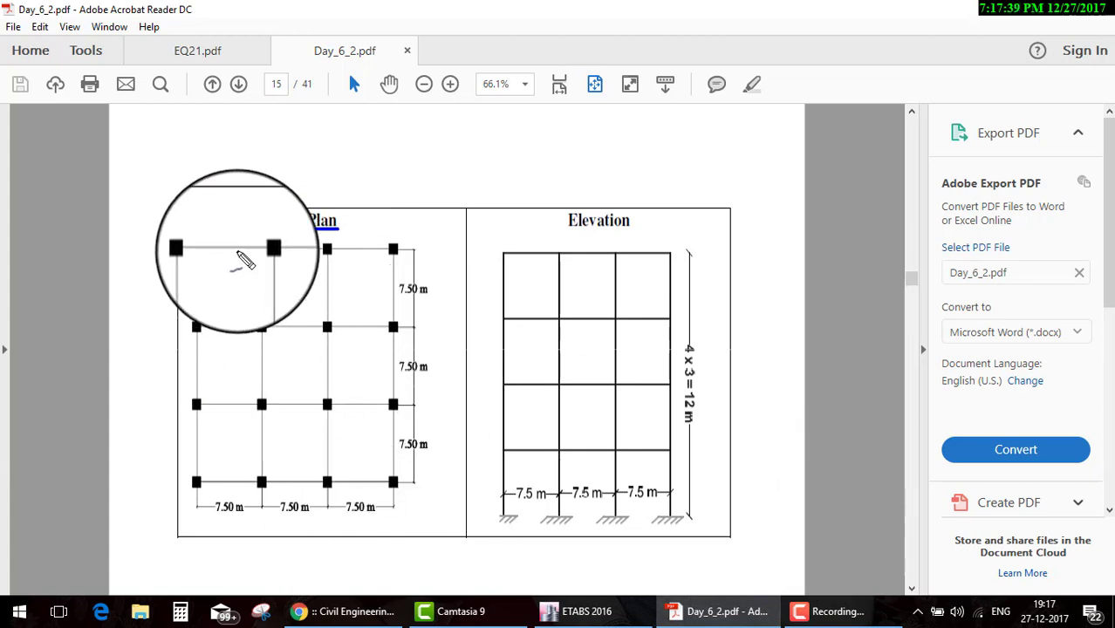
pyautogui.moveTo(219, 225)
pyautogui.mouseDown()
pyautogui.moveTo(259, 195)
pyautogui.moveTo(311, 197)
pyautogui.mouseUp()
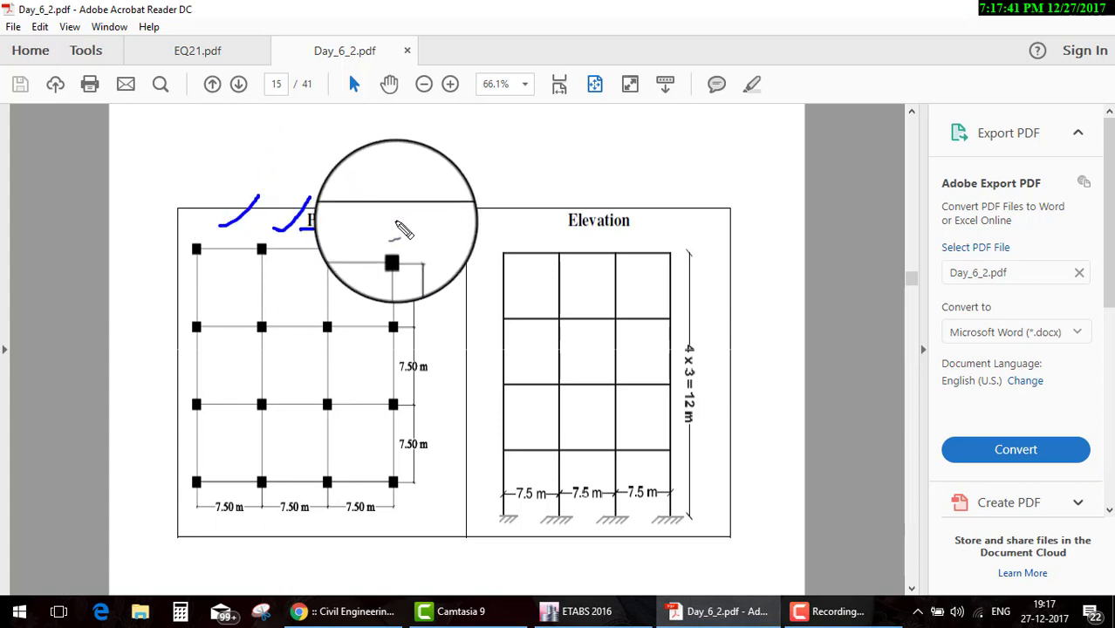
pyautogui.moveTo(360, 223); pyautogui.dragTo(397, 204)
pyautogui.moveTo(425, 286); pyautogui.dragTo(472, 265)
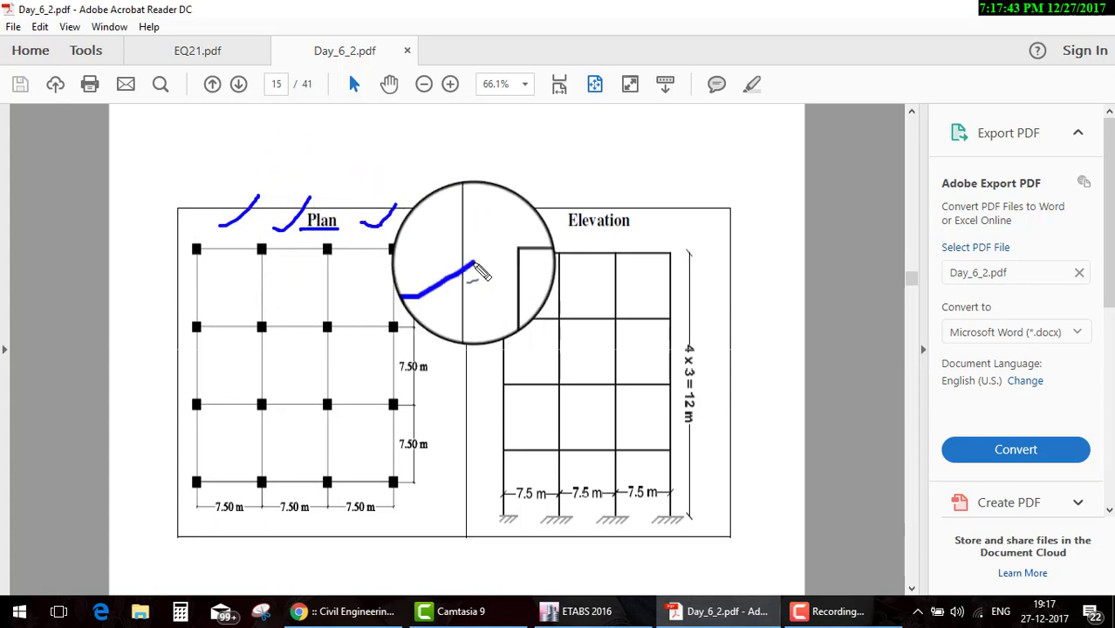
pyautogui.moveTo(436, 357); pyautogui.dragTo(471, 349)
pyautogui.moveTo(440, 417); pyautogui.dragTo(458, 407)
pyautogui.moveTo(406, 509); pyautogui.dragTo(460, 505)
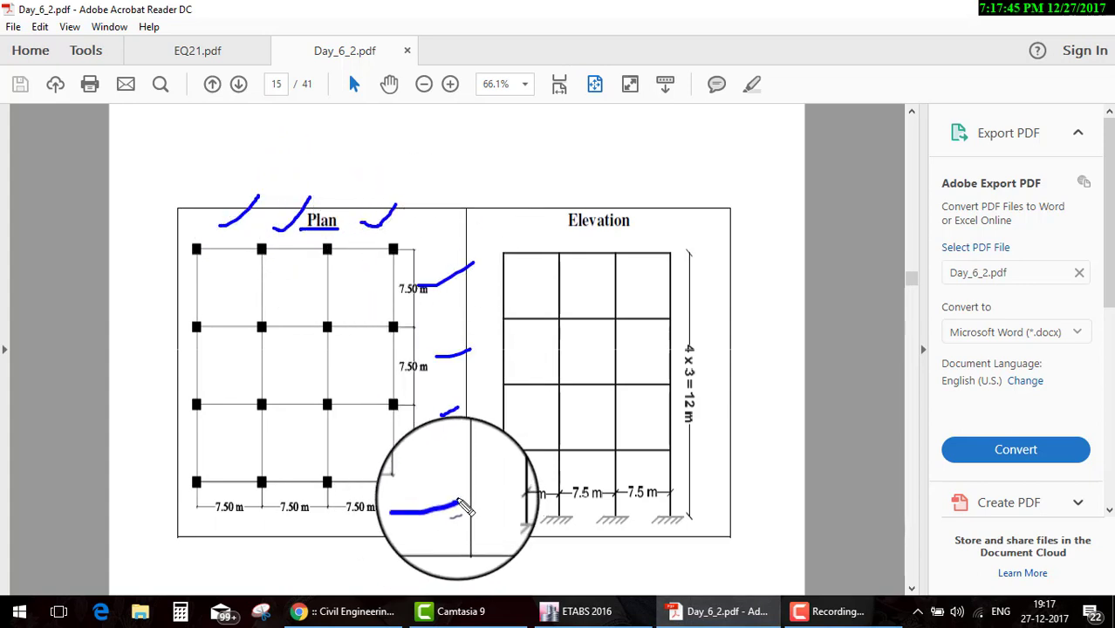
# Trace the plan's vertical and horizontal grid lines in ink.
pyautogui.moveTo(197, 188); pyautogui.dragTo(188, 513)
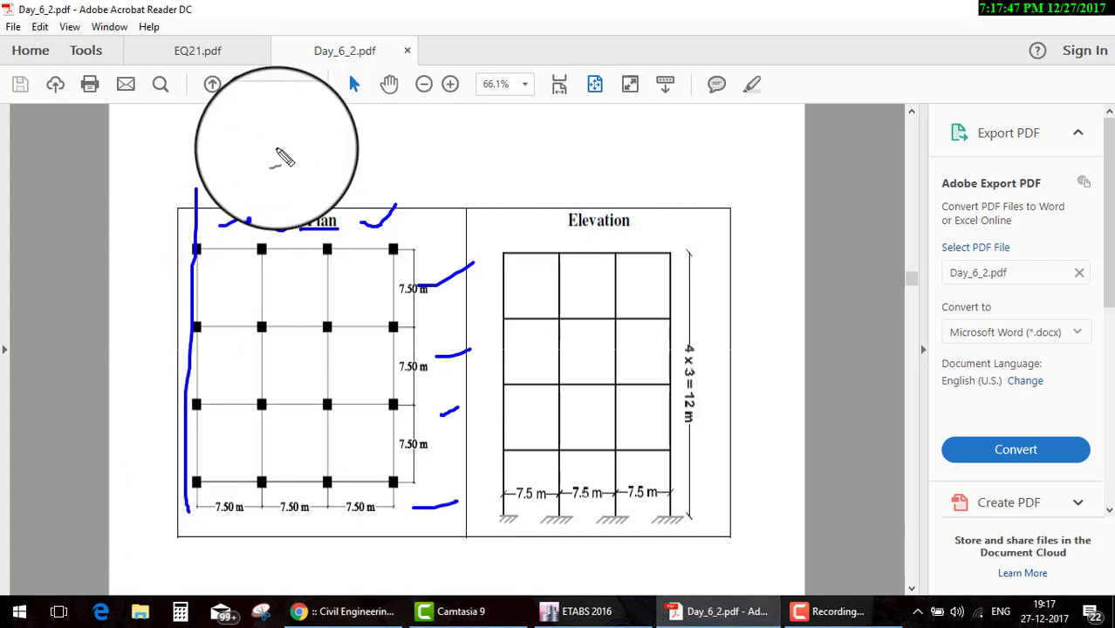
pyautogui.moveTo(276, 163); pyautogui.dragTo(276, 381)
pyautogui.moveTo(310, 199); pyautogui.dragTo(276, 232)
pyautogui.moveTo(319, 107); pyautogui.dragTo(325, 327)
pyautogui.moveTo(387, 159); pyautogui.dragTo(387, 203)
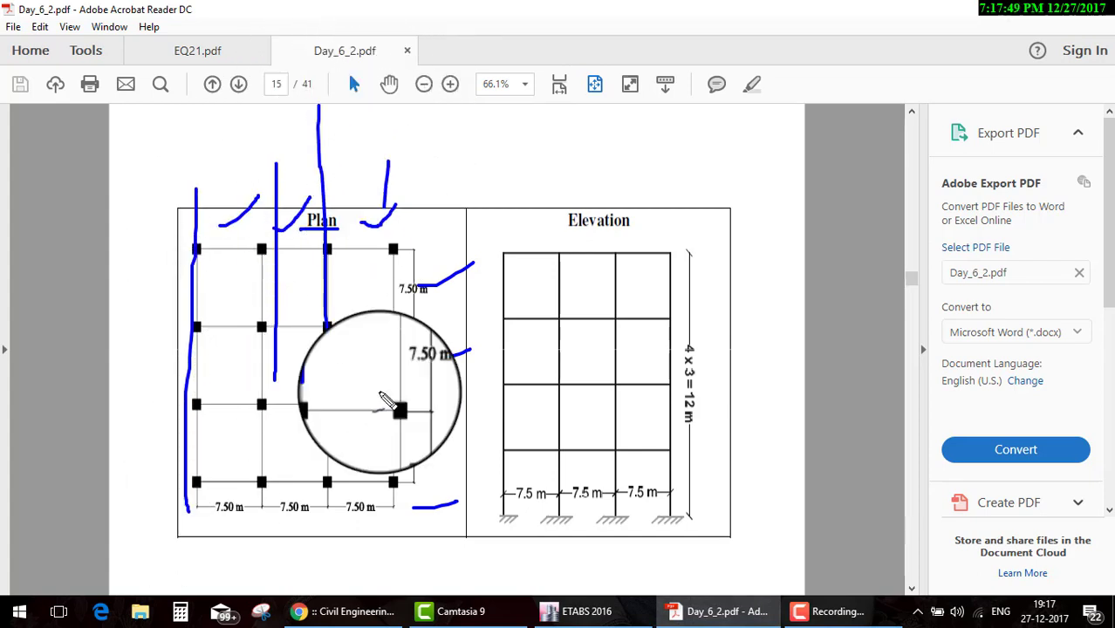
pyautogui.moveTo(381, 397); pyautogui.dragTo(380, 626)
pyautogui.moveTo(187, 475); pyautogui.dragTo(410, 475)
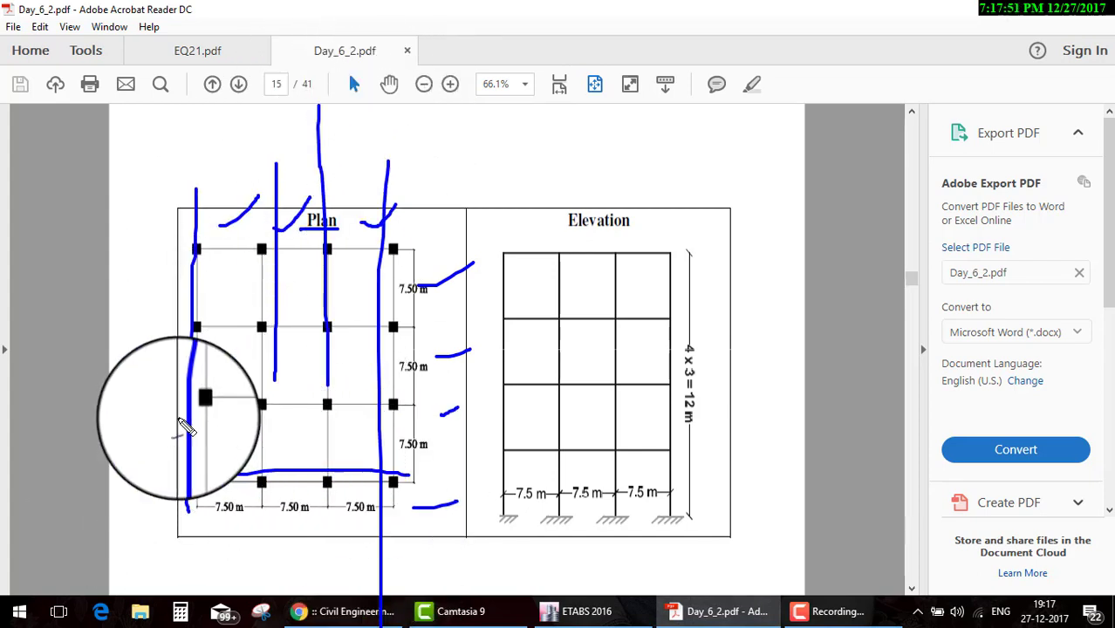
pyautogui.moveTo(179, 408); pyautogui.dragTo(461, 408)
pyautogui.moveTo(192, 327); pyautogui.dragTo(397, 327)
pyautogui.moveTo(192, 250); pyautogui.dragTo(356, 260)
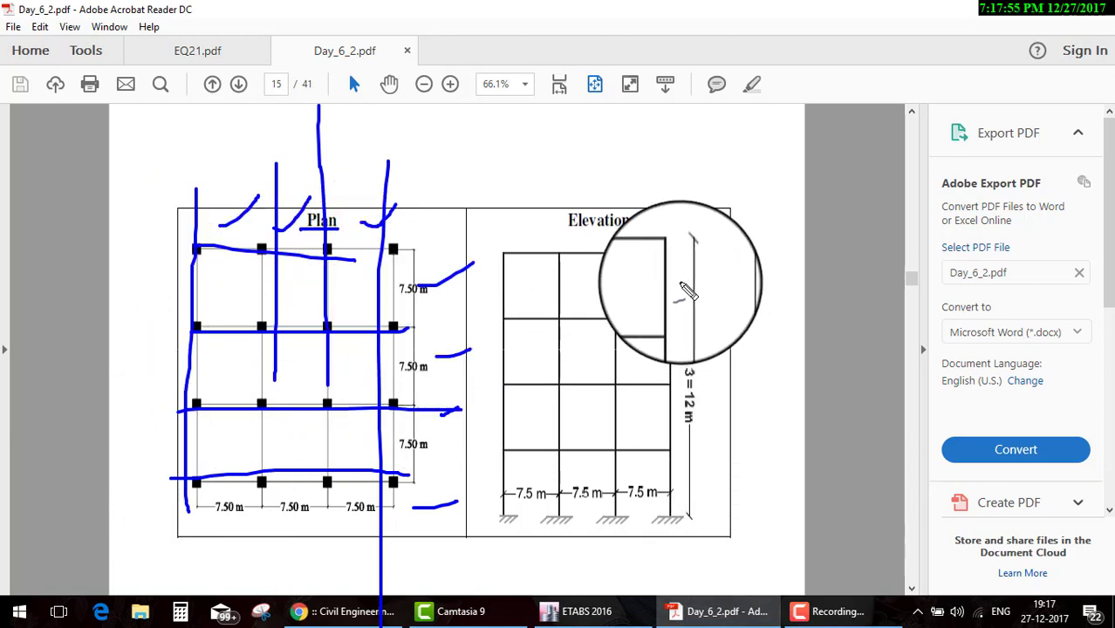
# Tick the elevation's storey heights and circle its bottom-right support, then erase all ink.
pyautogui.moveTo(679, 280); pyautogui.dragTo(737, 253)
pyautogui.moveTo(708, 359); pyautogui.dragTo(755, 336)
pyautogui.moveTo(656, 408); pyautogui.dragTo(682, 438)
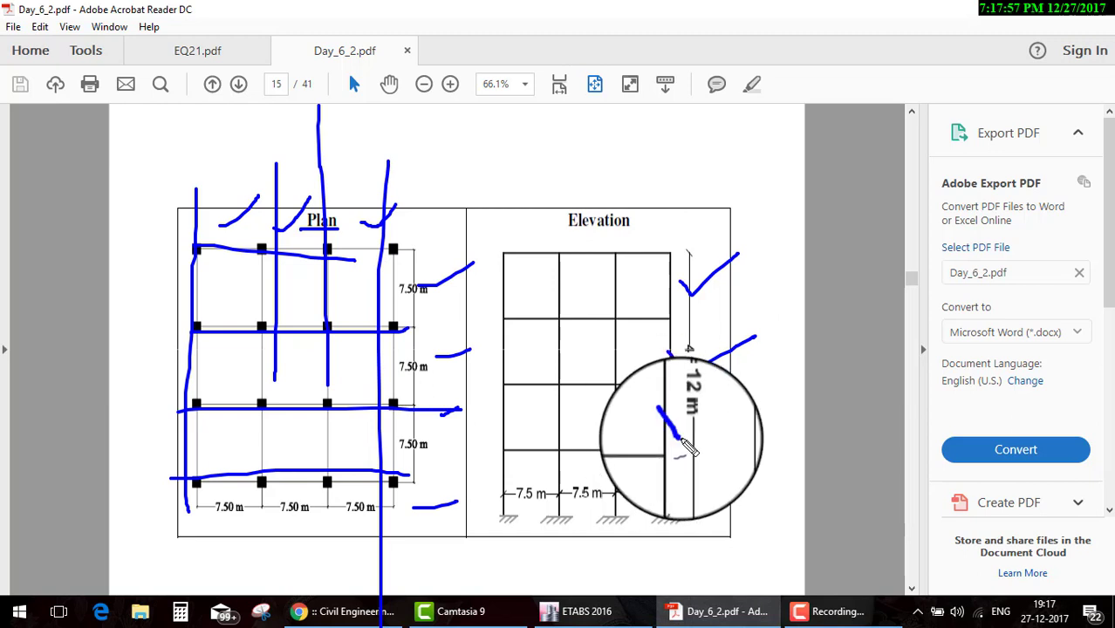
pyautogui.moveTo(669, 481); pyautogui.dragTo(750, 470)
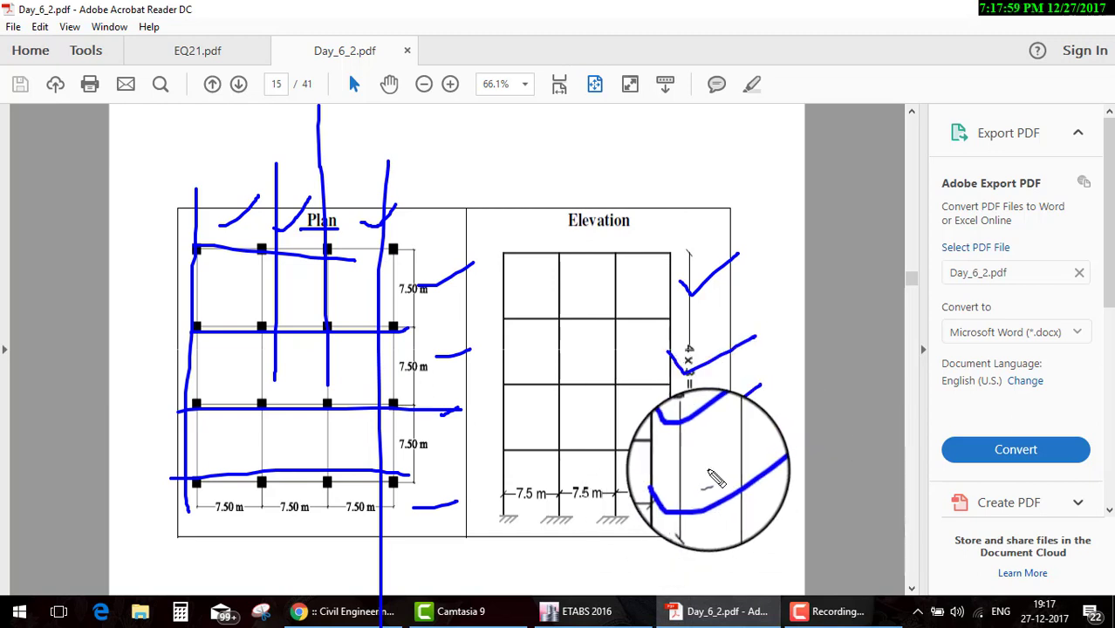
pyautogui.moveTo(672, 478); pyautogui.dragTo(685, 519)
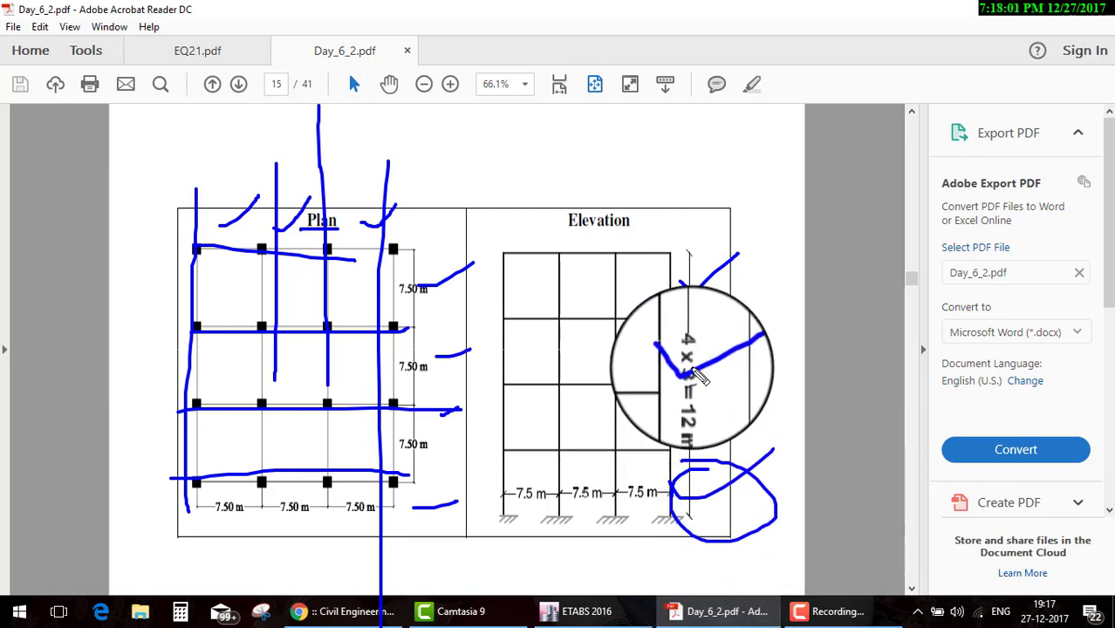
pyautogui.press('Escape')
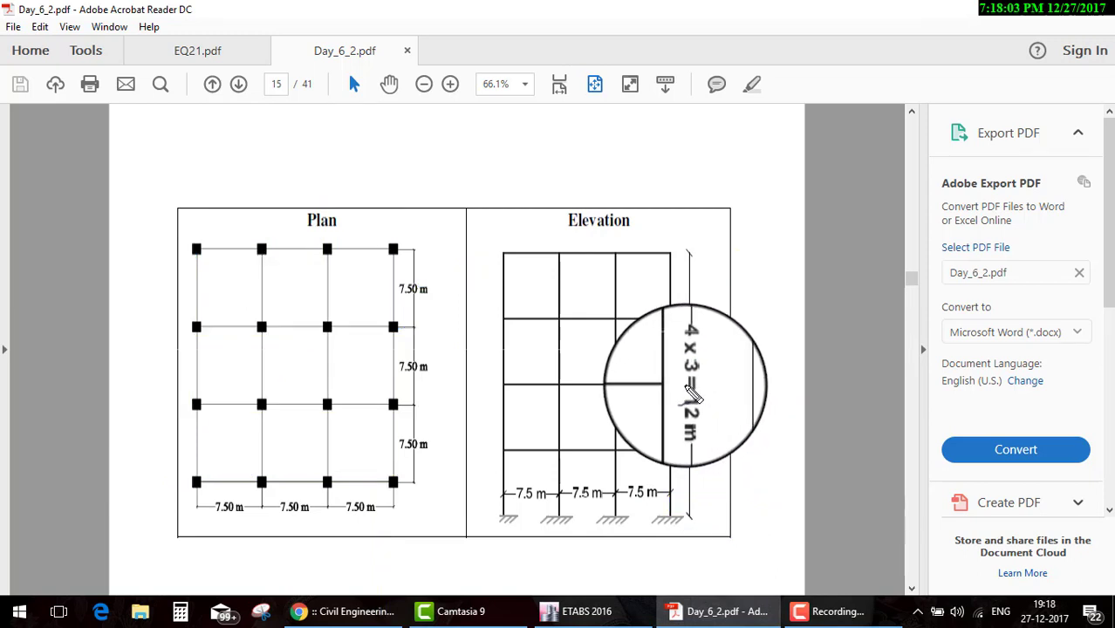
# Underline the 4 x 3 storey height and 12 m total height, then clear the ink.
pyautogui.moveTo(661, 377); pyautogui.dragTo(711, 377)
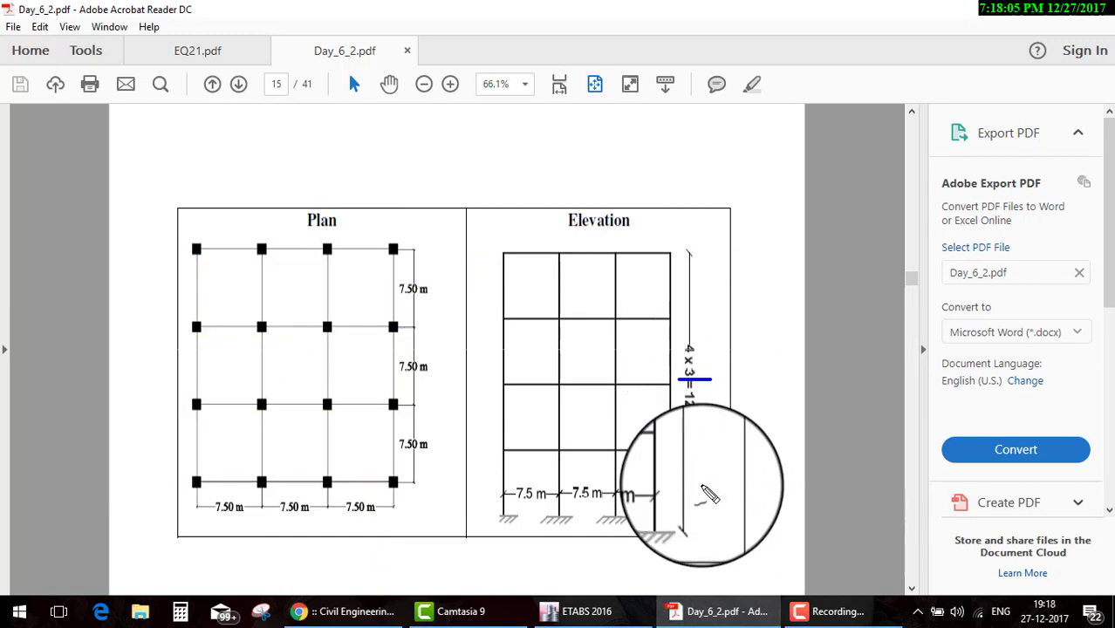
pyautogui.moveTo(683, 417); pyautogui.dragTo(707, 416)
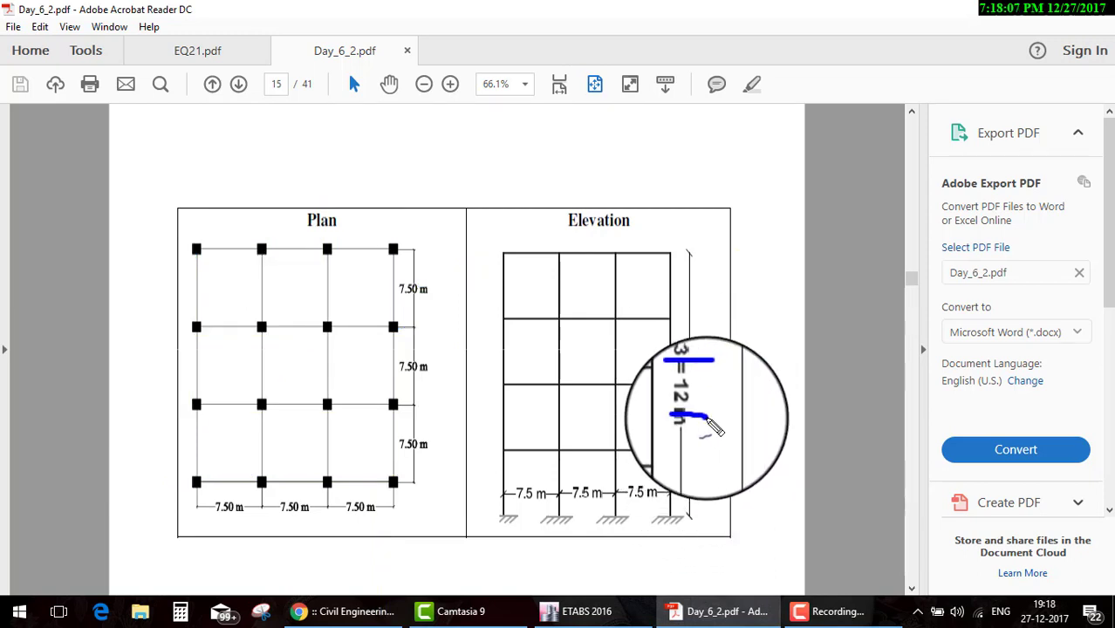
pyautogui.press('Escape')
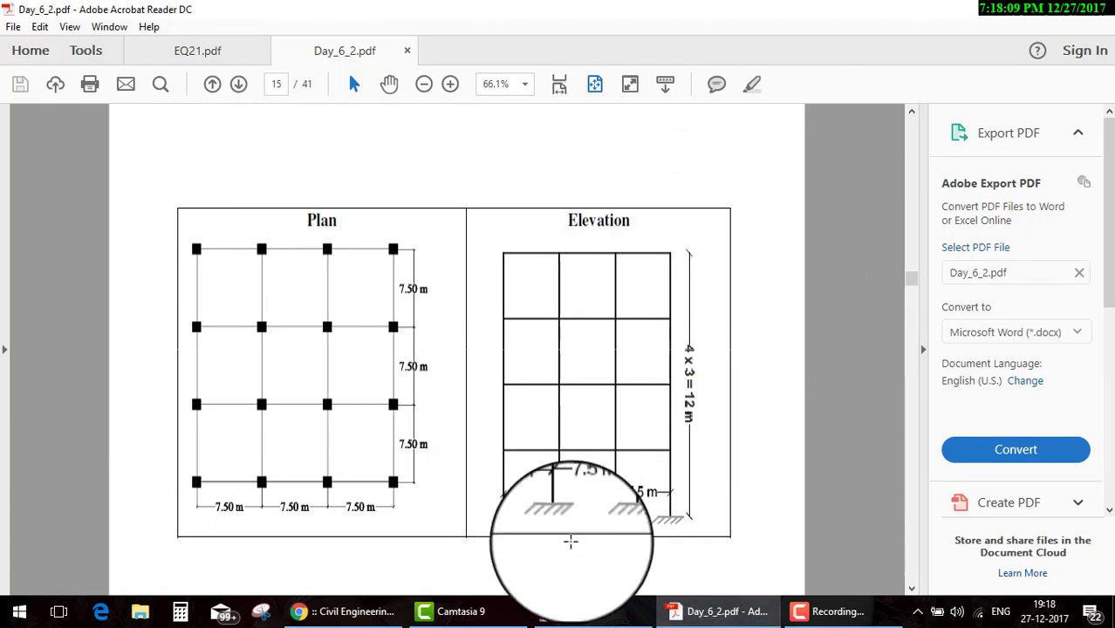
pyautogui.click(578, 613)
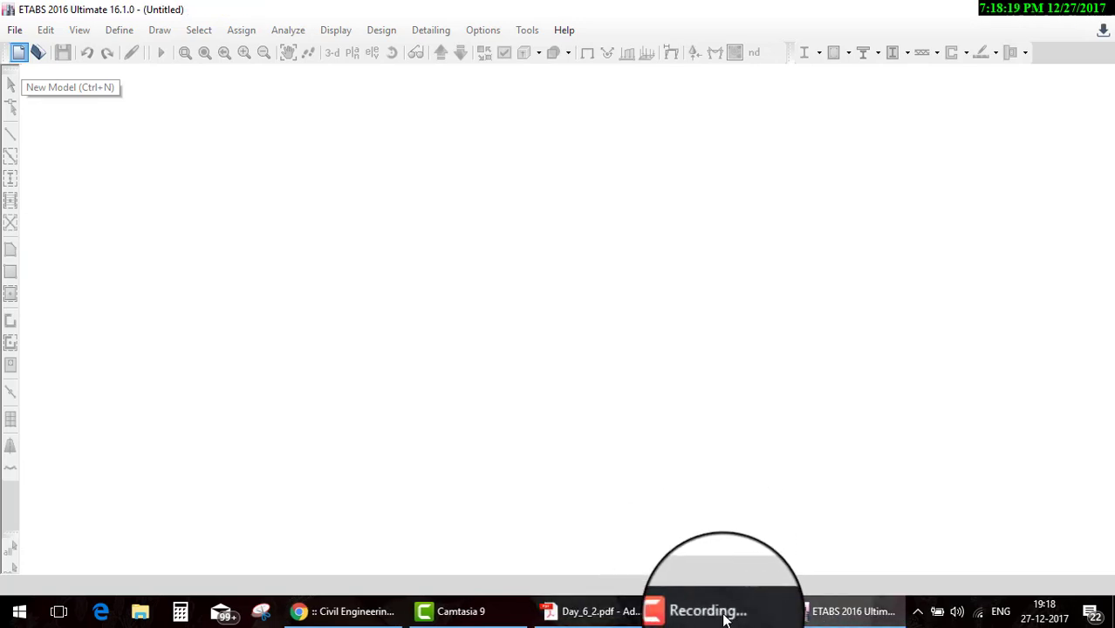
pyautogui.click(615, 624)
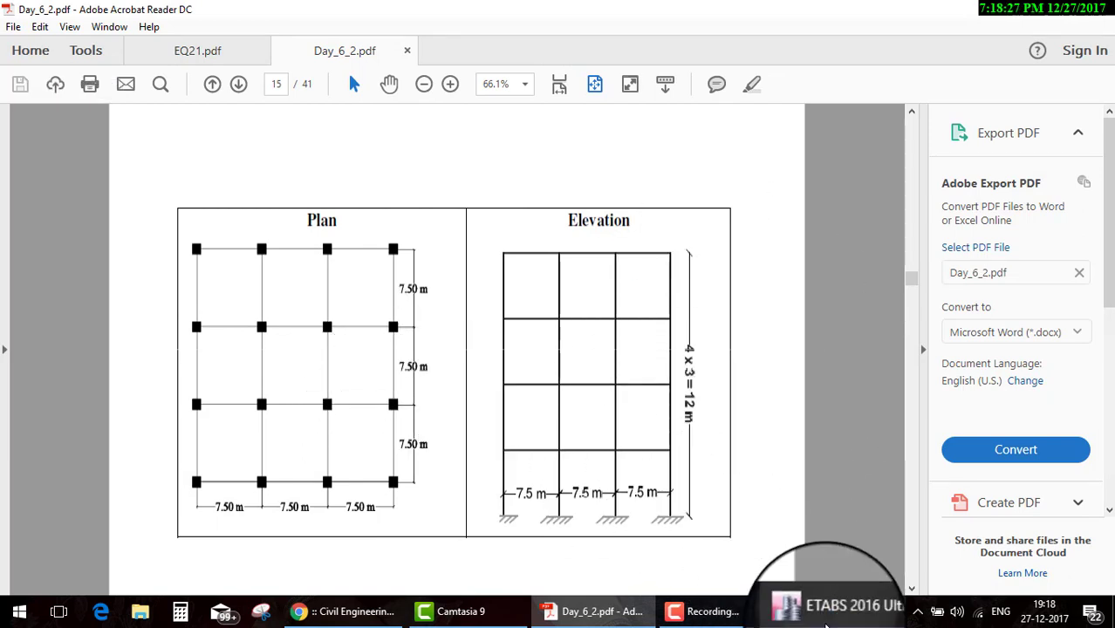
pyautogui.click(827, 610)
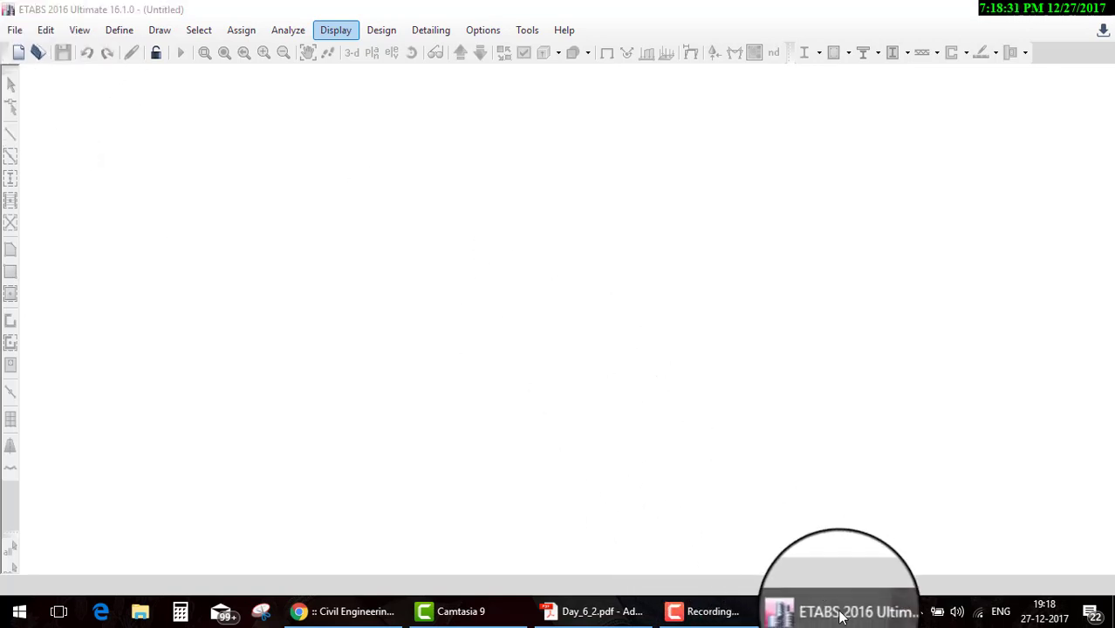
pyautogui.click(597, 610)
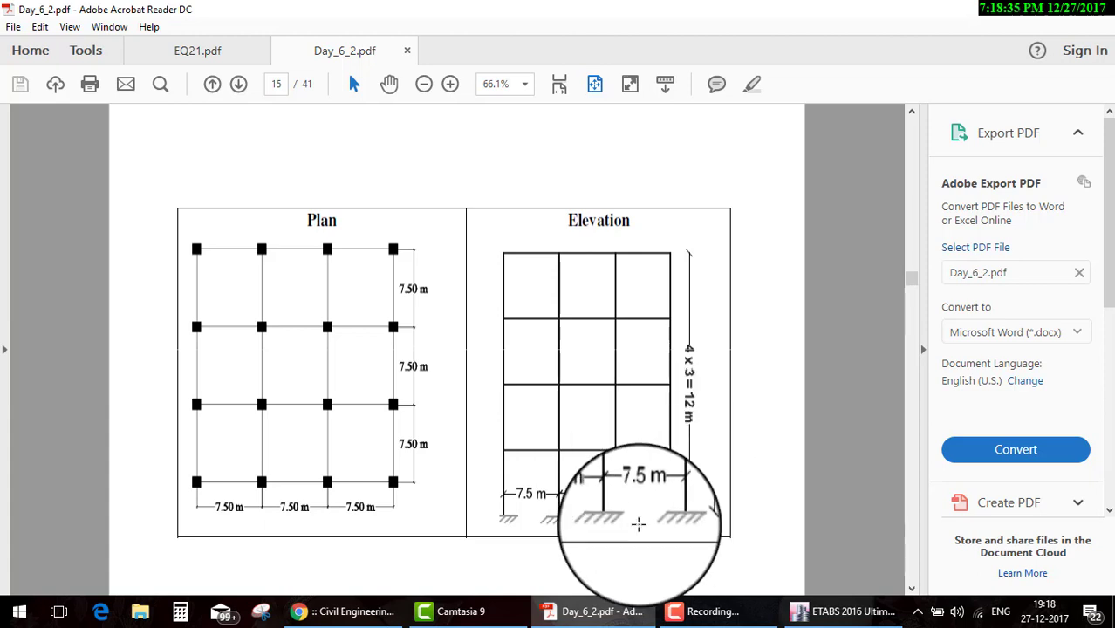
# Underline 4 storeys, Zone III, 3 kN/m² live load, 450x450 columns, 250x400 beams, 150 mm slab.
pyautogui.scroll(2, 638, 524)
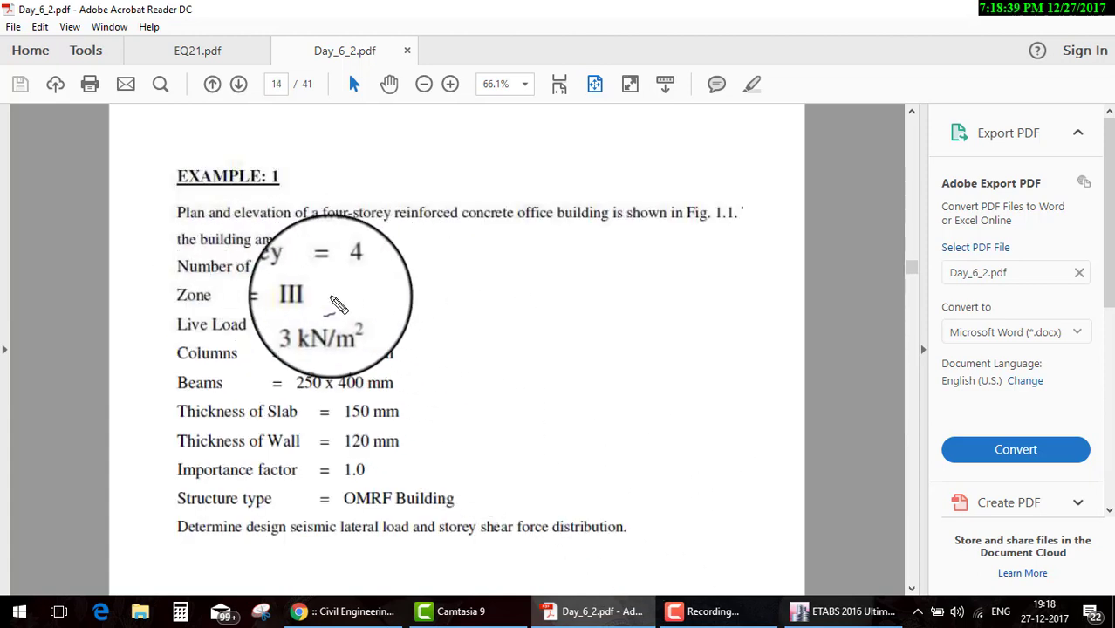
pyautogui.moveTo(353, 272); pyautogui.dragTo(431, 259)
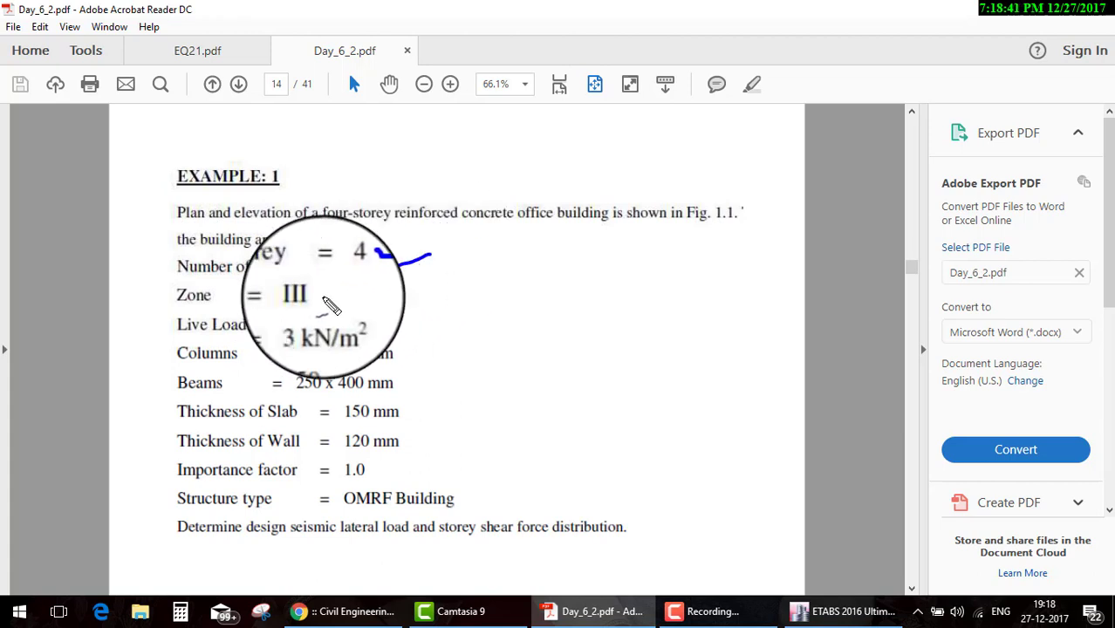
pyautogui.moveTo(321, 297); pyautogui.dragTo(424, 282)
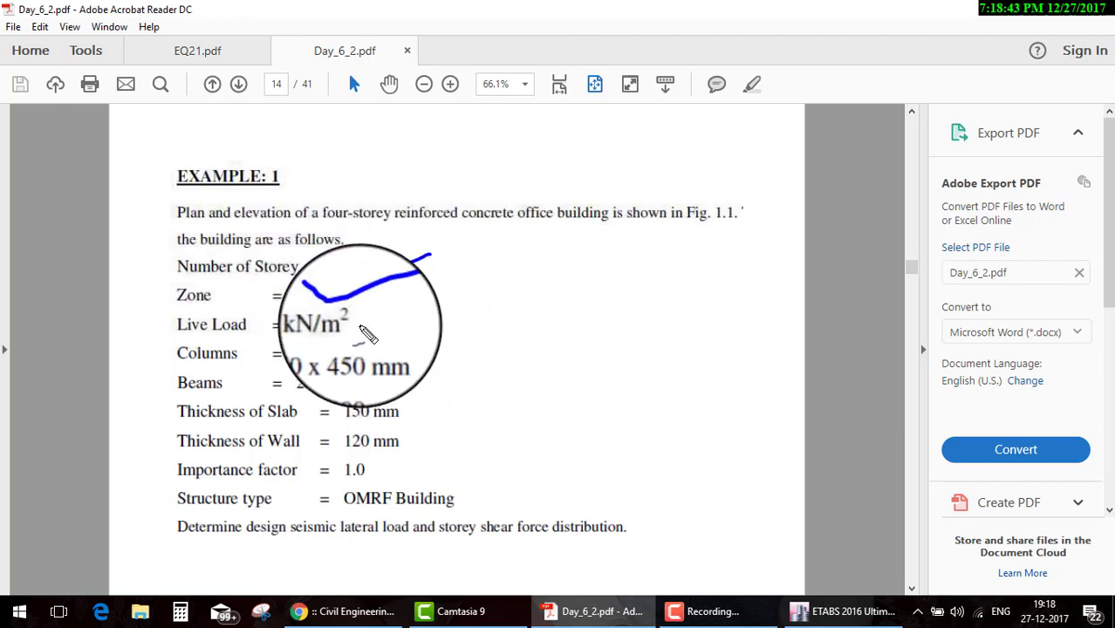
pyautogui.moveTo(358, 328); pyautogui.dragTo(467, 294)
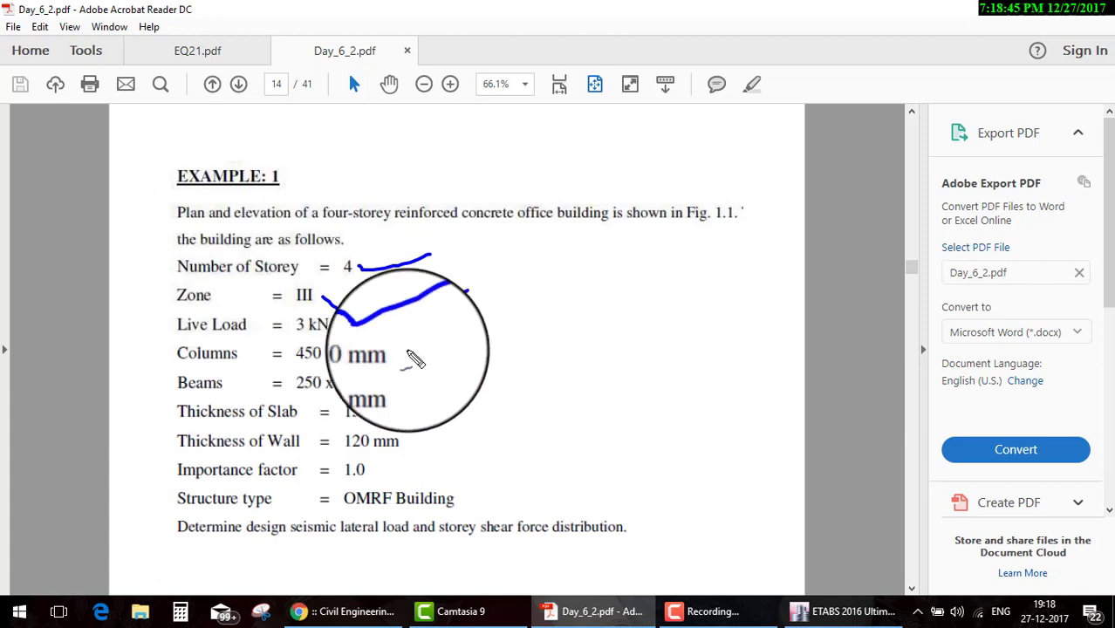
pyautogui.moveTo(408, 356); pyautogui.dragTo(475, 364)
pyautogui.moveTo(412, 386); pyautogui.dragTo(537, 351)
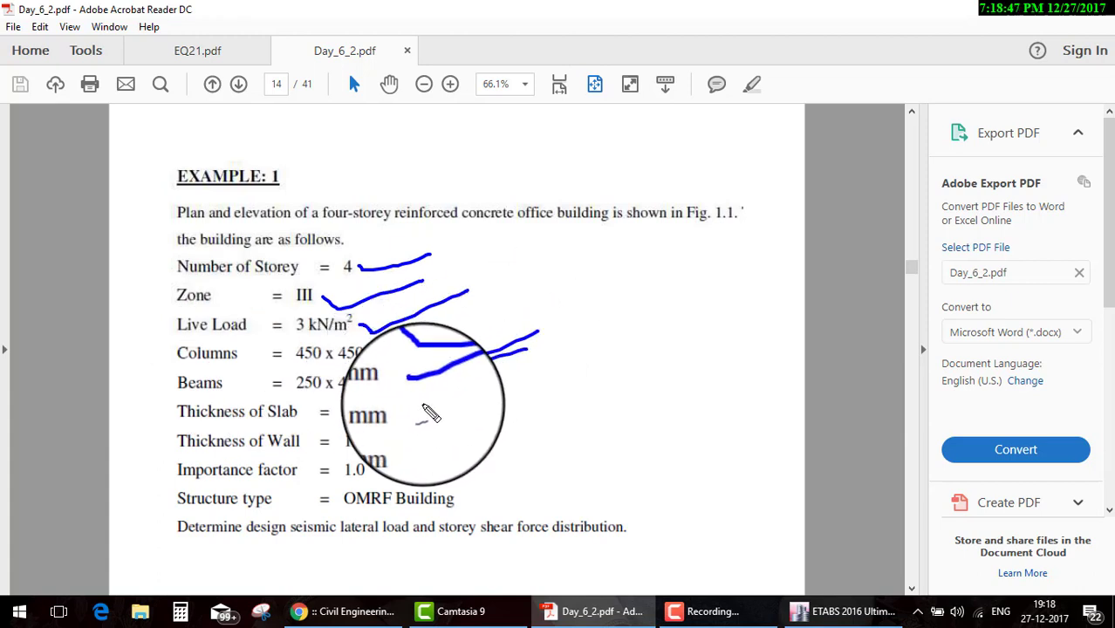
pyautogui.moveTo(410, 410); pyautogui.dragTo(573, 360)
# Underline the 120 mm wall, importance factor 1.0, OMRF and seismic task line, then clear marks.
pyautogui.moveTo(397, 425); pyautogui.dragTo(616, 381)
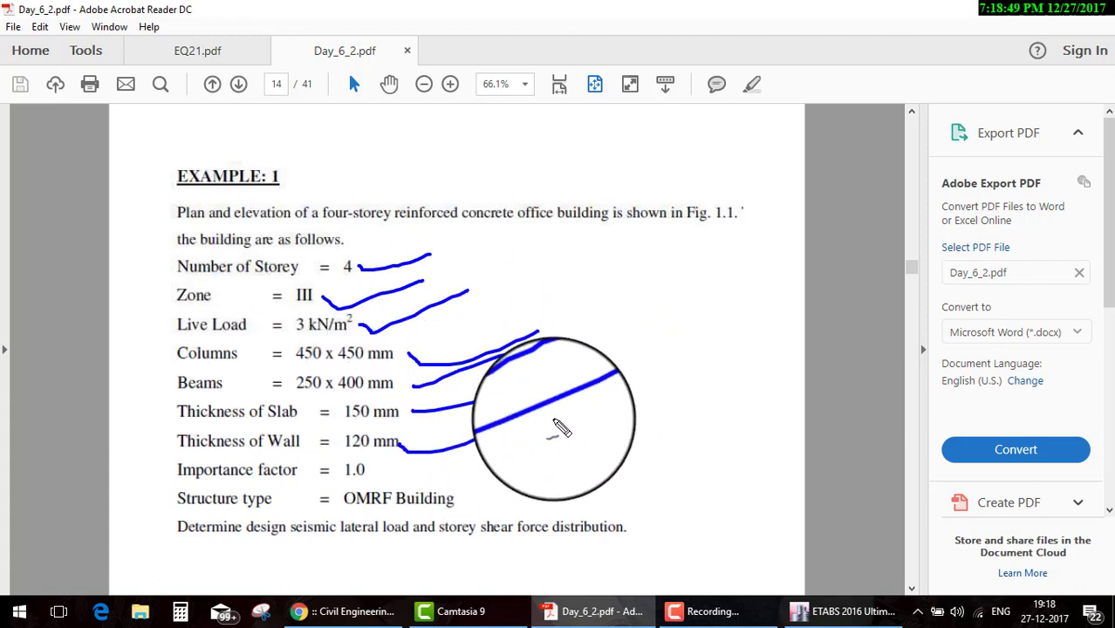
pyautogui.moveTo(403, 454); pyautogui.dragTo(652, 394)
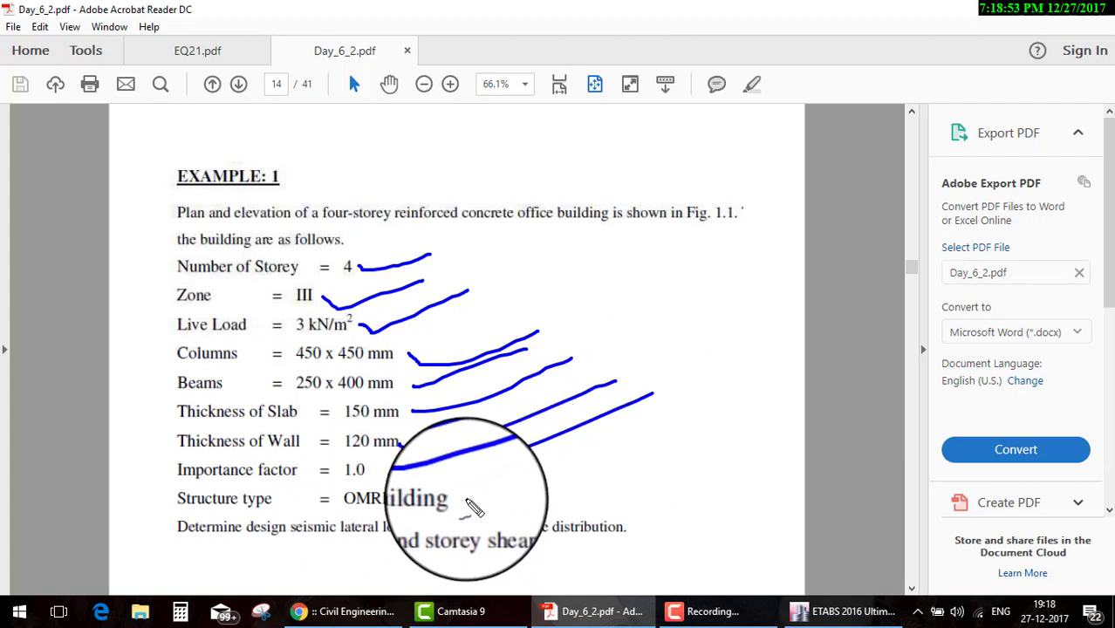
pyautogui.moveTo(469, 502); pyautogui.dragTo(561, 478)
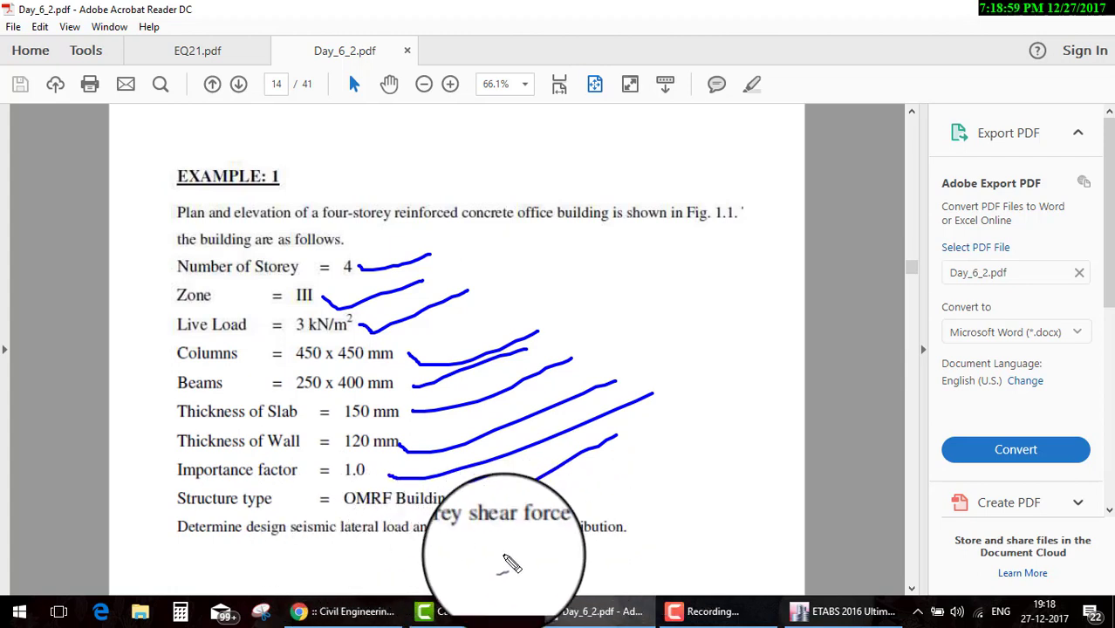
pyautogui.moveTo(299, 541)
pyautogui.mouseDown()
pyautogui.moveTo(388, 531)
pyautogui.moveTo(568, 542)
pyautogui.mouseUp()
pyautogui.moveTo(652, 529); pyautogui.dragTo(767, 412)
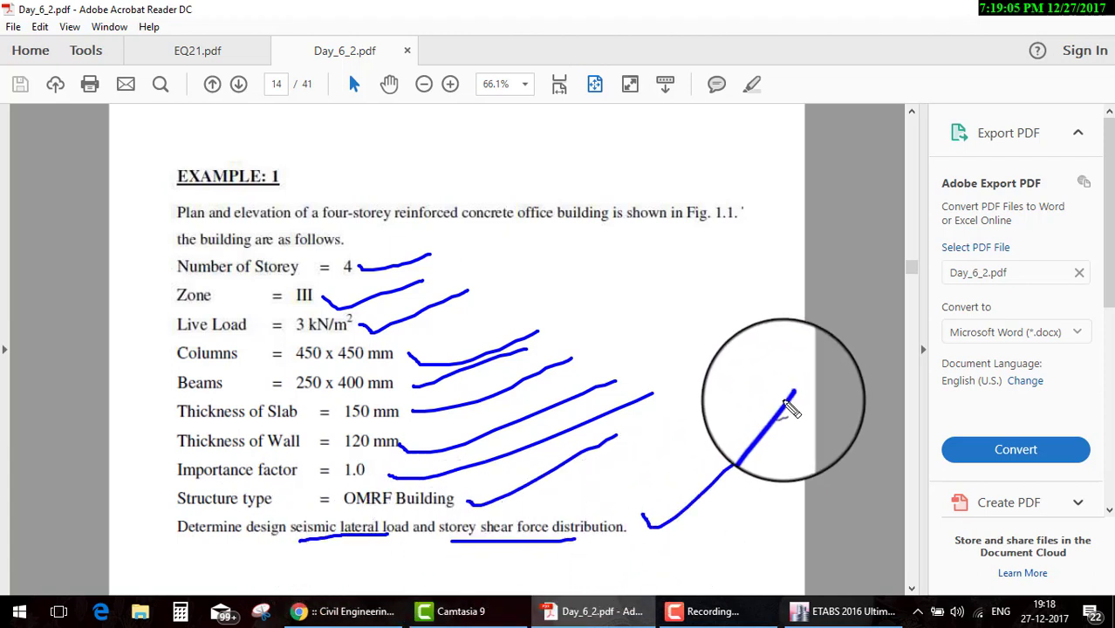
pyautogui.press('Escape')
# Bring Camtasia 9's Untitled Project editor in front of the empty ETABS model.
pyautogui.scroll(-1, 678, 389)
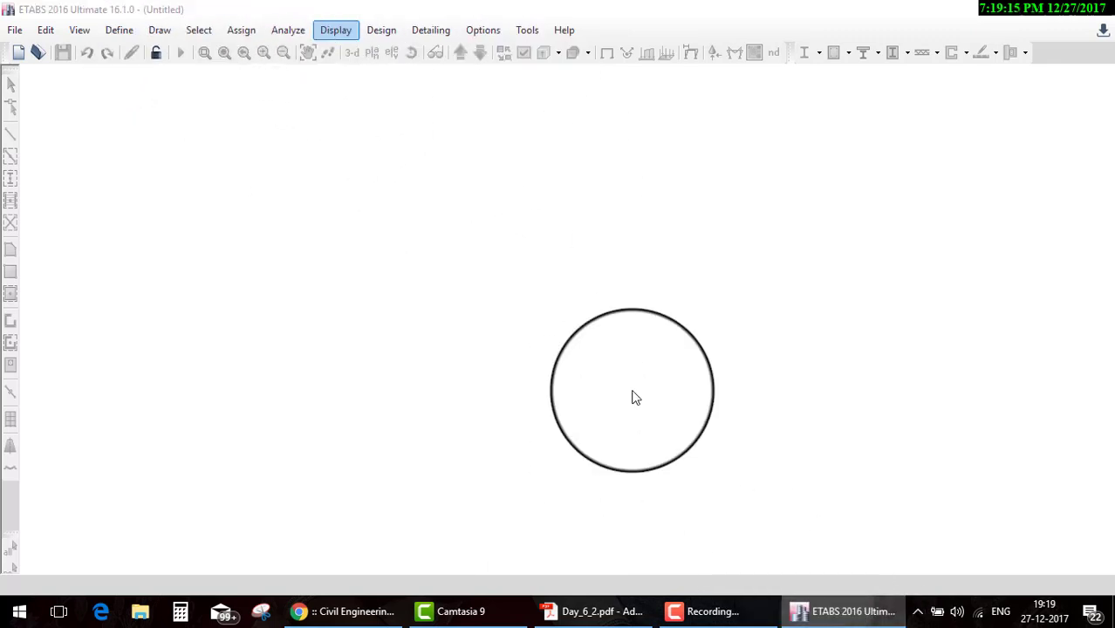
pyautogui.click(458, 613)
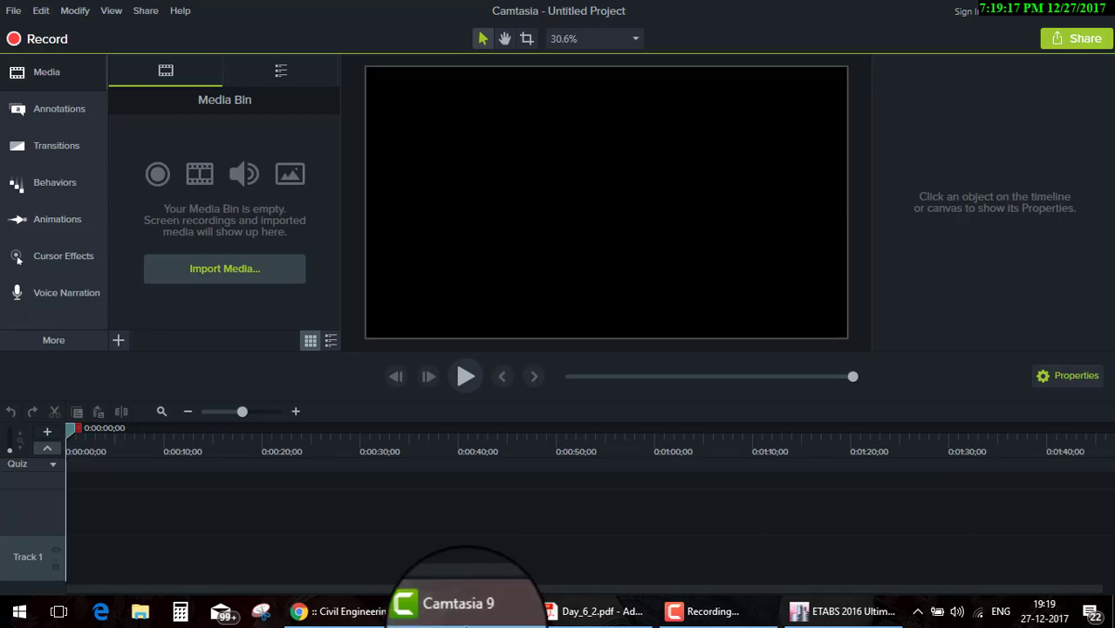
# Switch between ETABS and the worked-example PDF, scrolling to the page 16 seismic-weight computation.
pyautogui.click(597, 611)
pyautogui.click(835, 613)
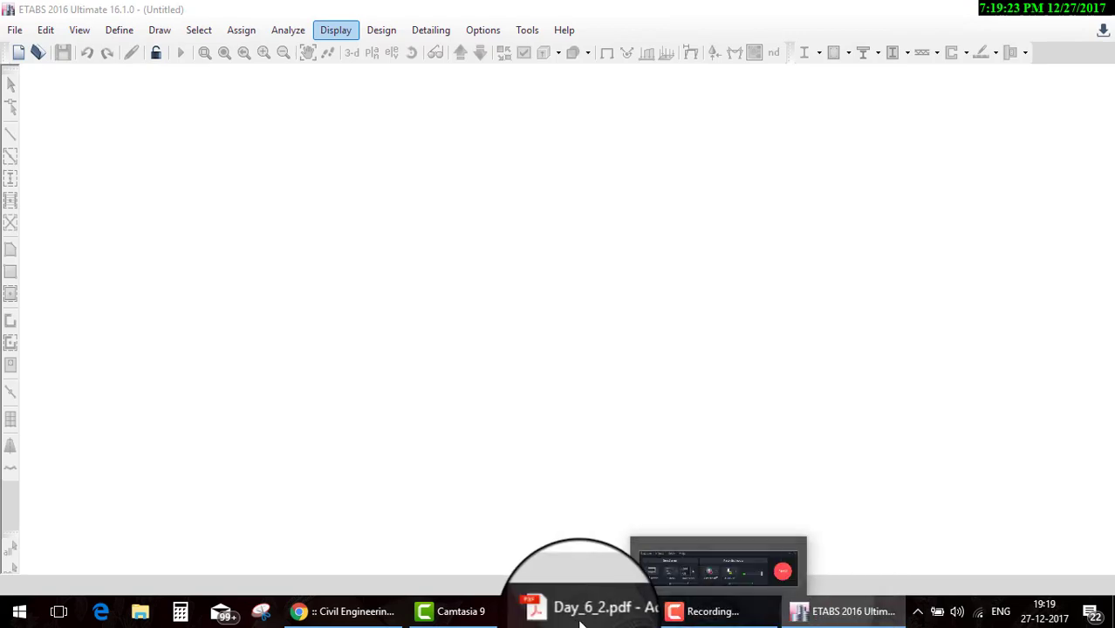
pyautogui.click(606, 528)
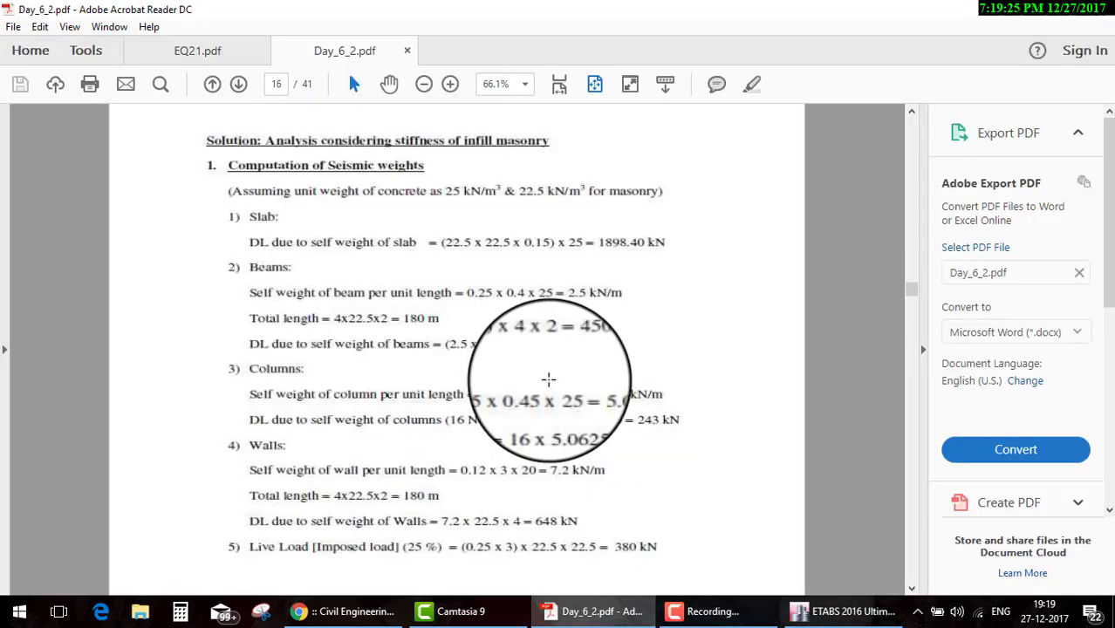
pyautogui.scroll(-2, 548, 378)
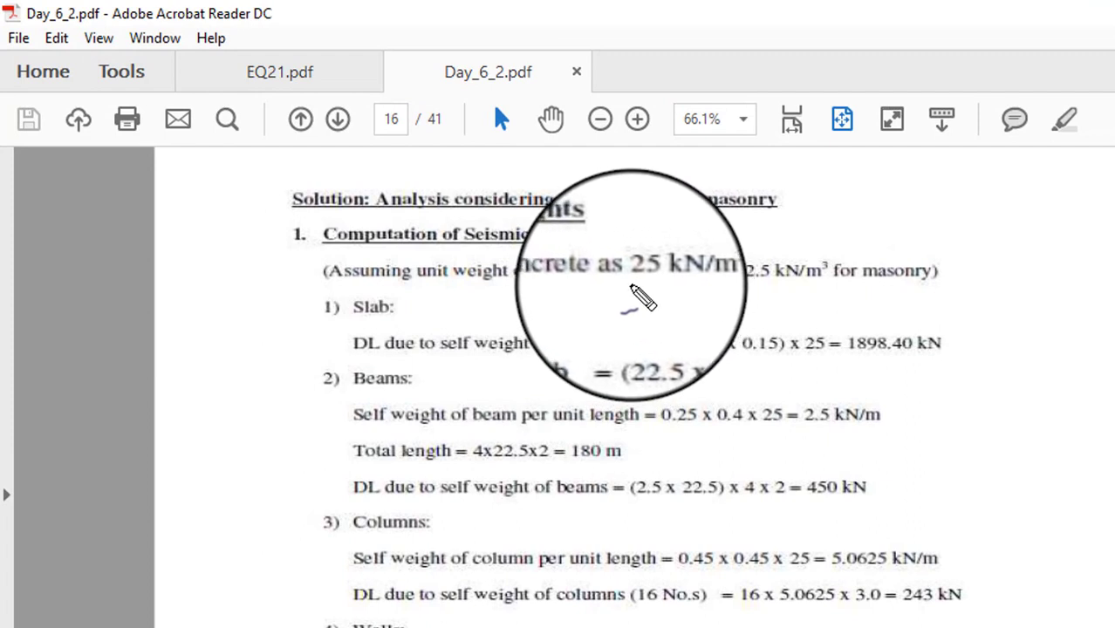
# Underline the 25 and 22.5 kN/m³ unit weights, circle the assumption line and mark the computation margin.
pyautogui.moveTo(629, 284); pyautogui.dragTo(687, 284)
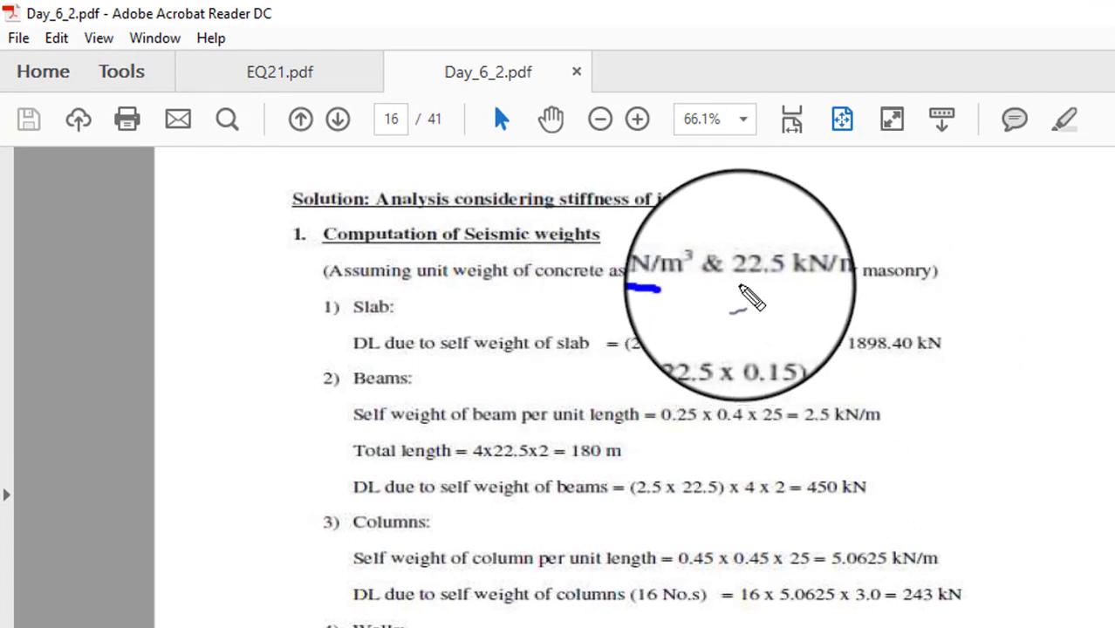
pyautogui.moveTo(740, 285); pyautogui.dragTo(766, 285)
pyautogui.moveTo(235, 253); pyautogui.dragTo(218, 241)
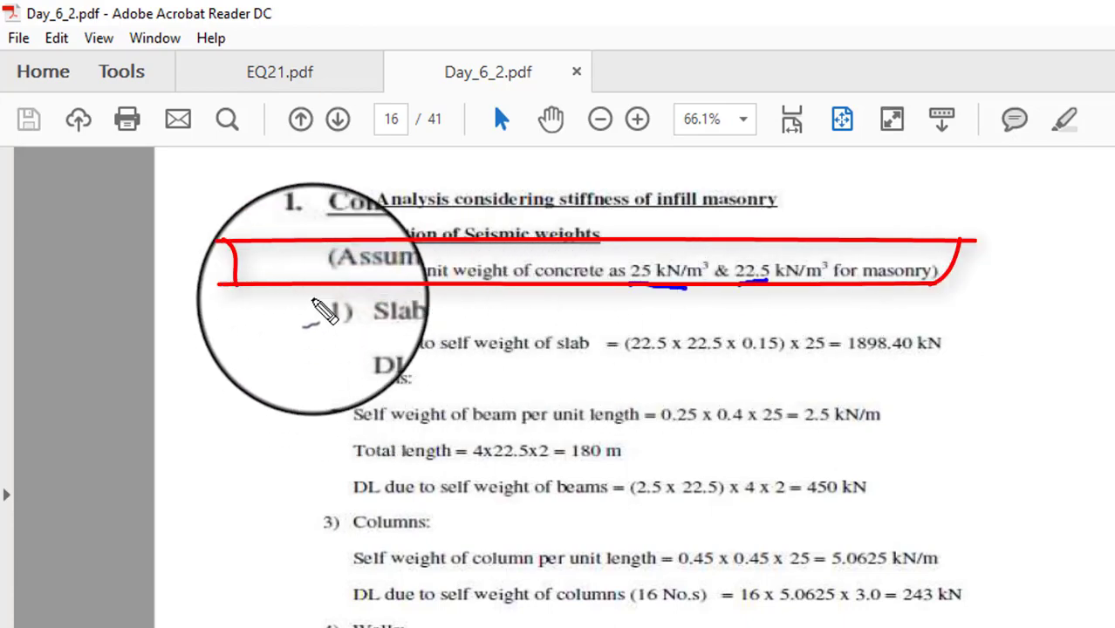
pyautogui.moveTo(292, 301); pyautogui.dragTo(287, 545)
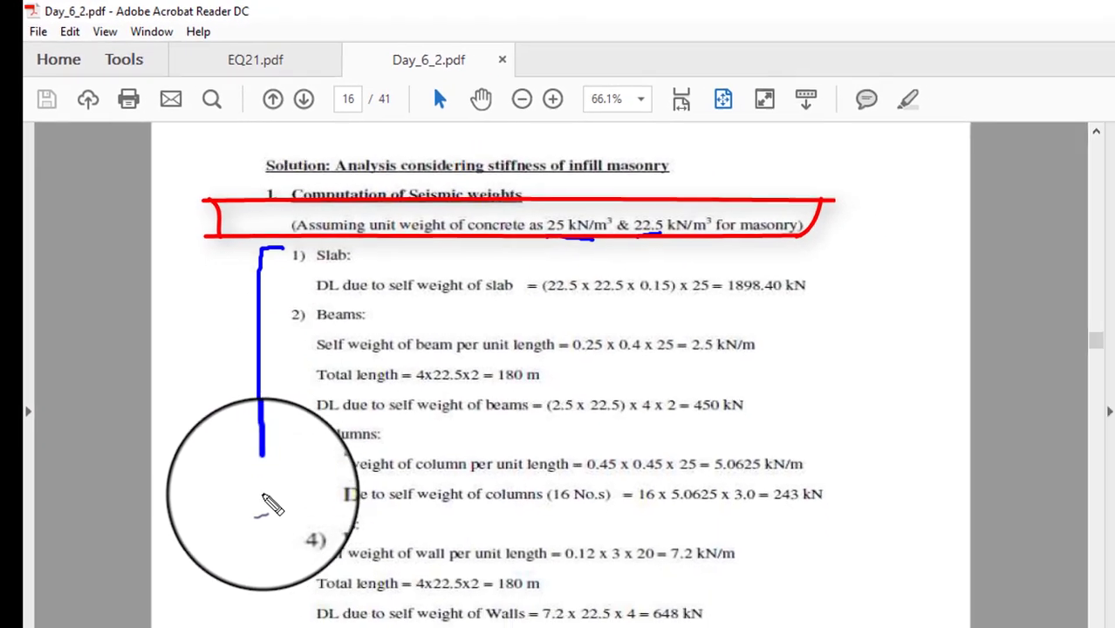
pyautogui.moveTo(262, 453); pyautogui.dragTo(283, 614)
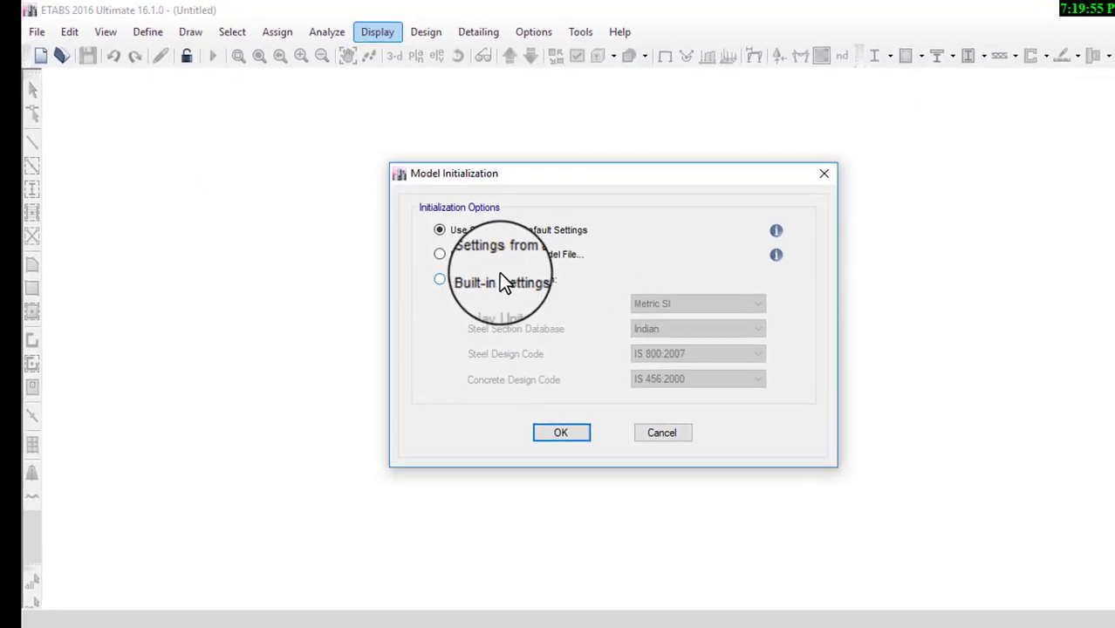
# Choose built-in Metric SI and Indian code settings, then open the curved image in Paint.
pyautogui.click(506, 287)
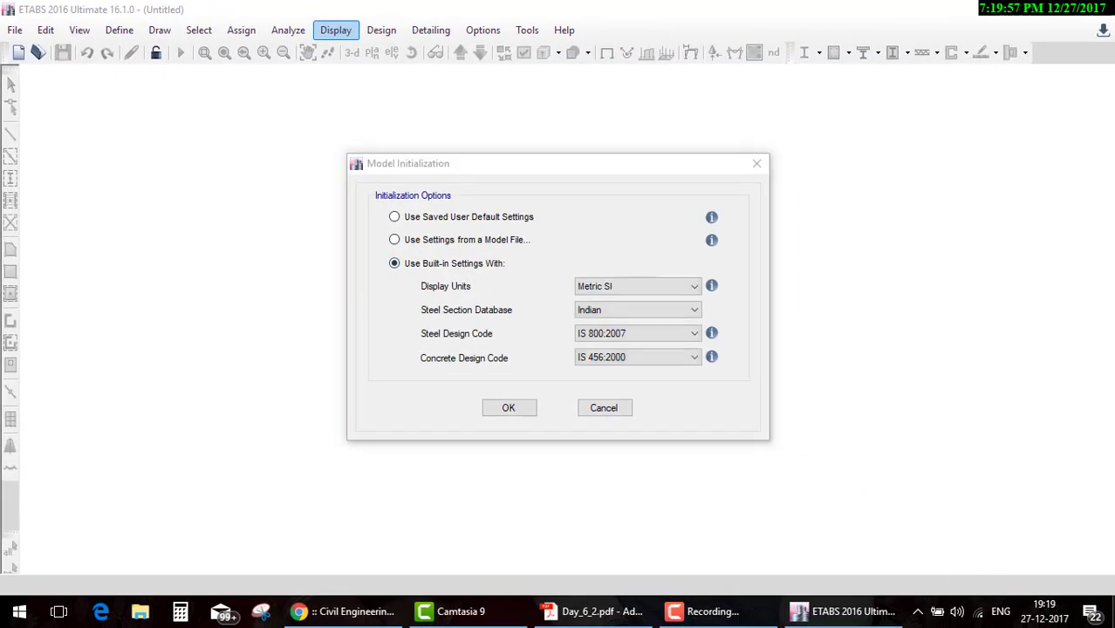
pyautogui.press('super+d')
pyautogui.click(767, 419)
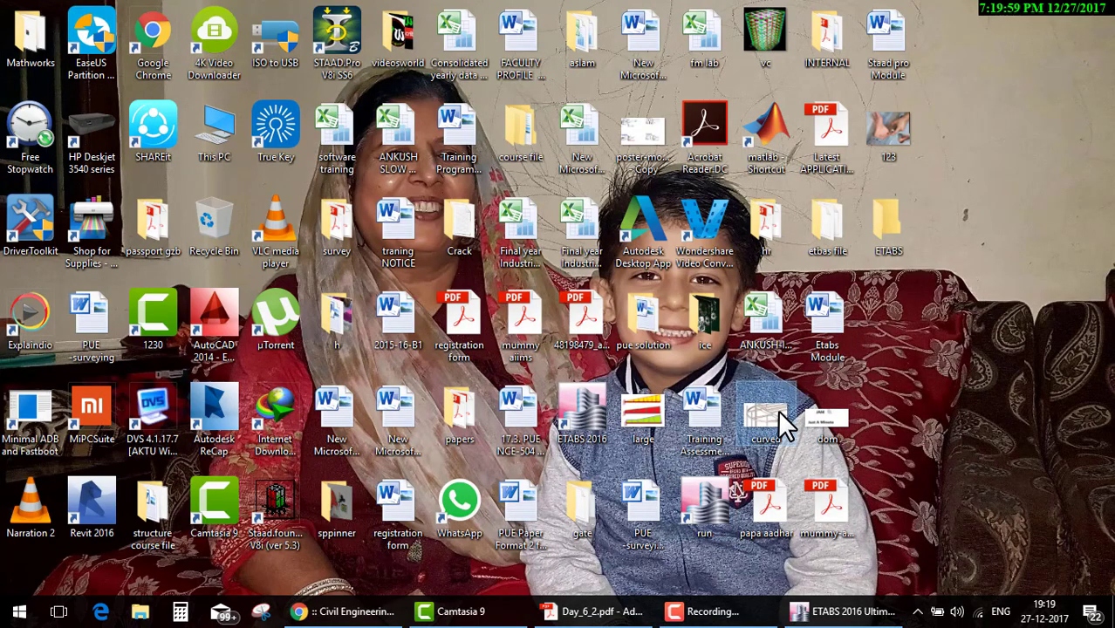
pyautogui.rightClick(778, 424)
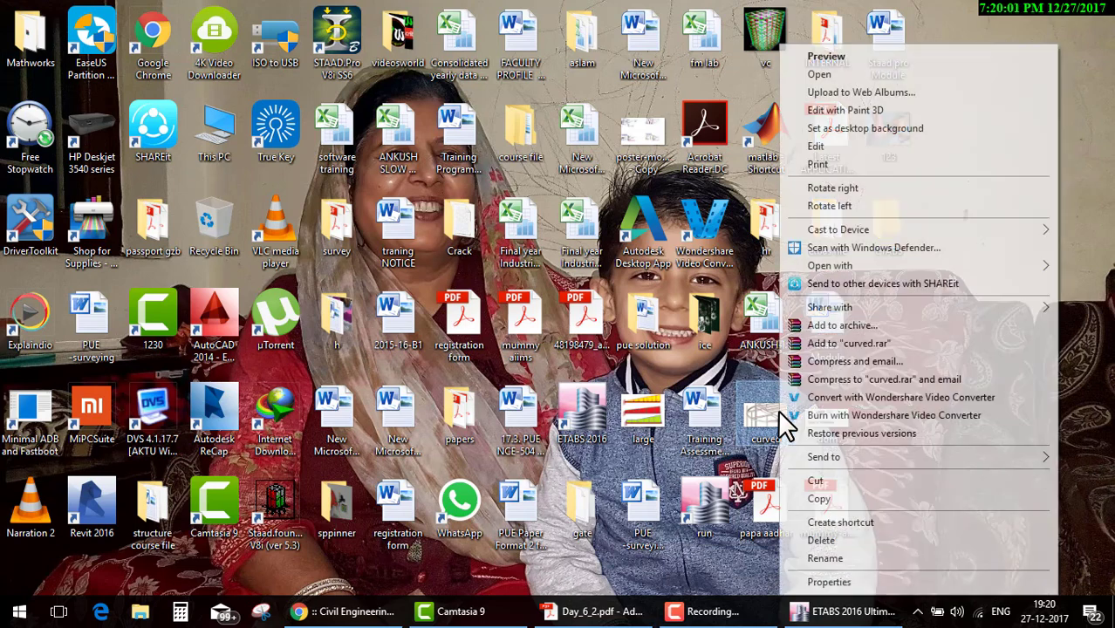
pyautogui.click(815, 146)
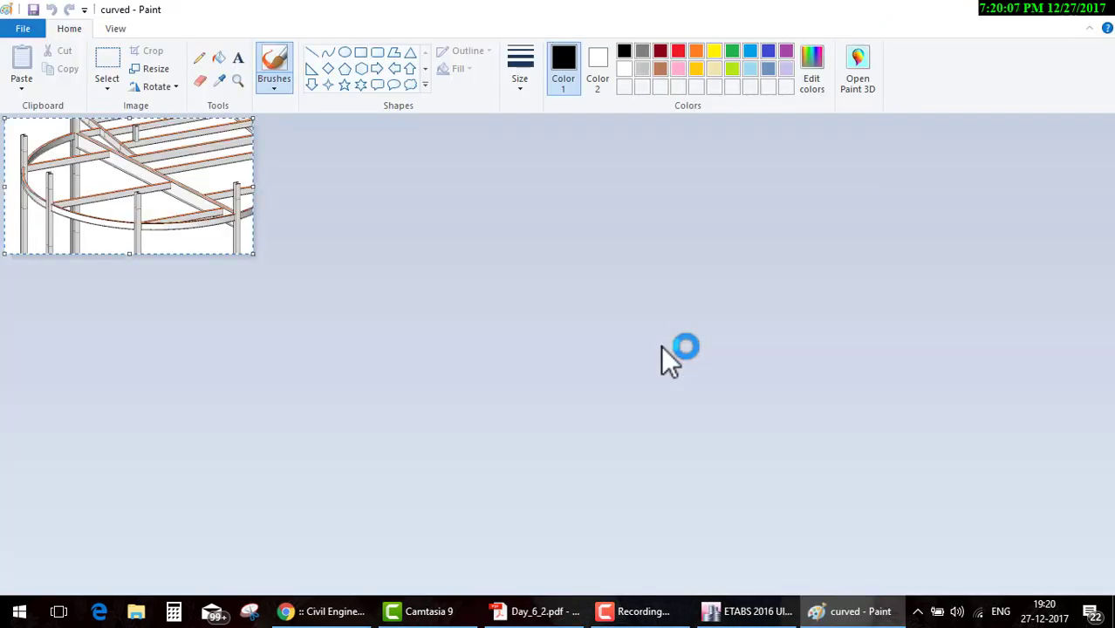
# Clear the picture, enlarge the canvas to about 725x380 and draw a rectangular storey box.
pyautogui.hotkey('ctrl', 'a')
pyautogui.press('Delete')
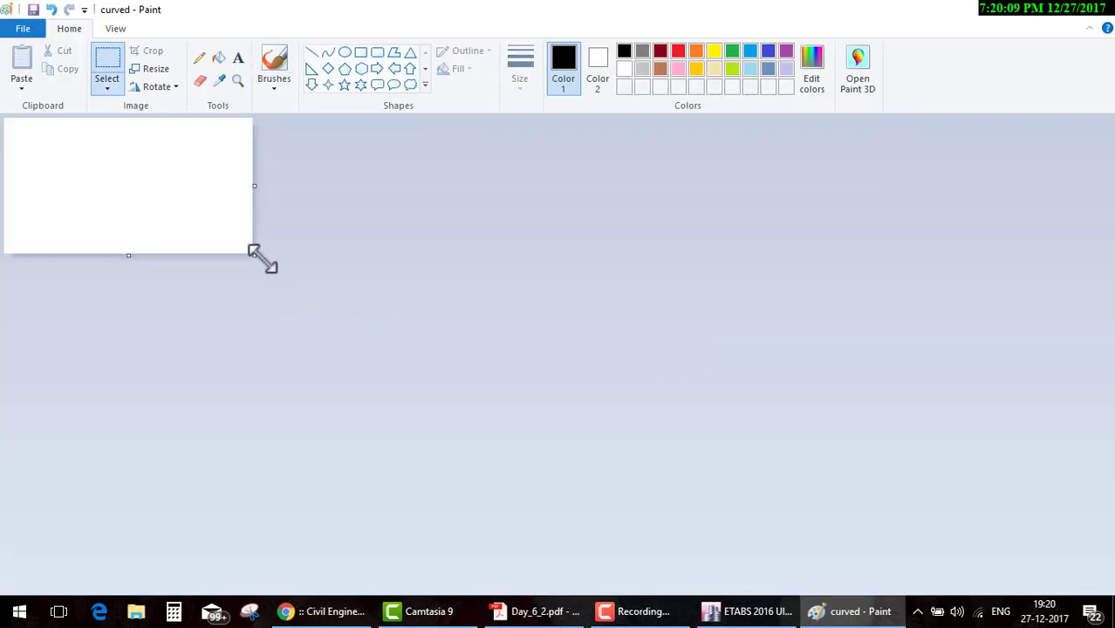
pyautogui.moveTo(254, 255); pyautogui.dragTo(634, 447)
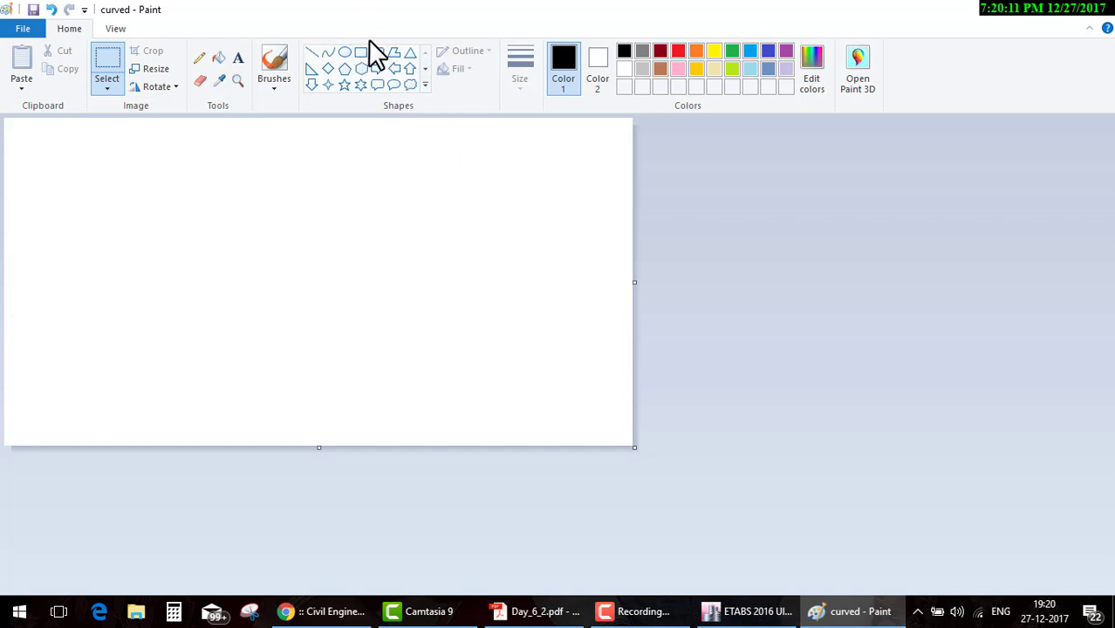
pyautogui.click(360, 52)
pyautogui.moveTo(259, 150)
pyautogui.mouseDown()
pyautogui.moveTo(289, 216)
pyautogui.moveTo(320, 198)
pyautogui.mouseUp()
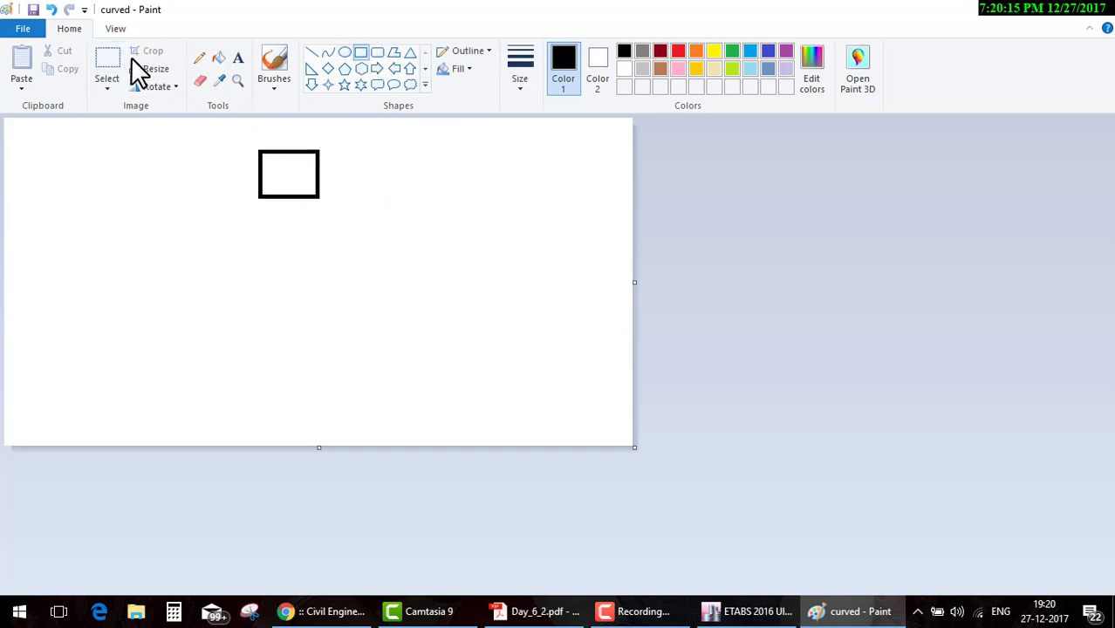
# Select the box and nudge copies down to stack the frame's storeys.
pyautogui.click(107, 60)
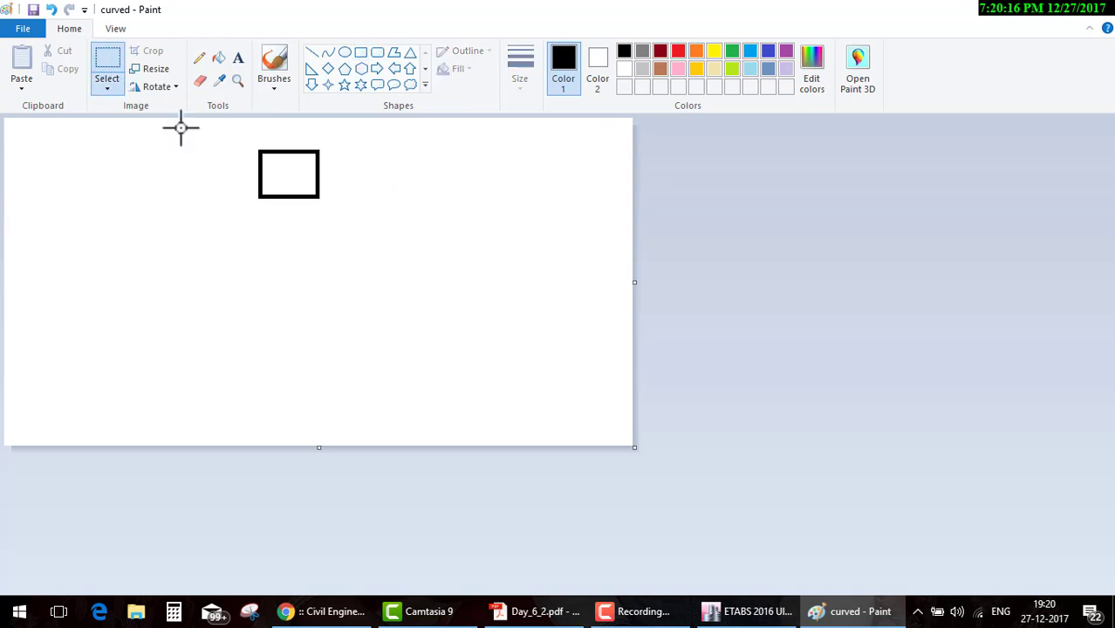
pyautogui.click(107, 90)
pyautogui.click(130, 237)
pyautogui.moveTo(243, 144); pyautogui.dragTo(339, 208)
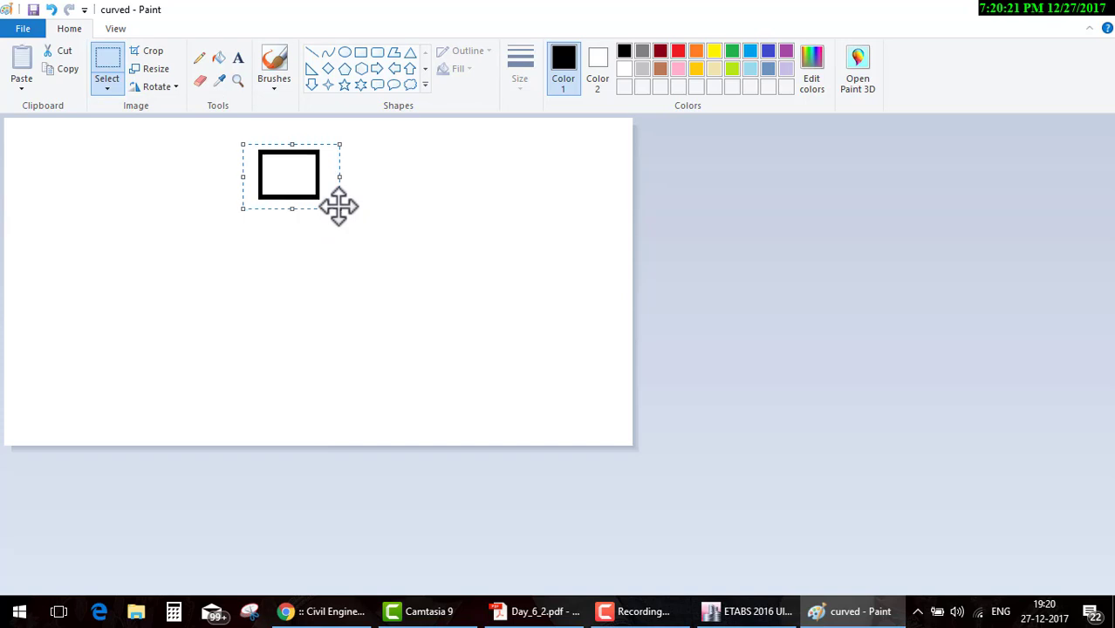
pyautogui.press('Down')
pyautogui.press('Down')
pyautogui.press('Down')
pyautogui.press('Down')
pyautogui.press('Down')
pyautogui.press('Down')
pyautogui.press('Down')
pyautogui.press('Down')
pyautogui.press('Down')
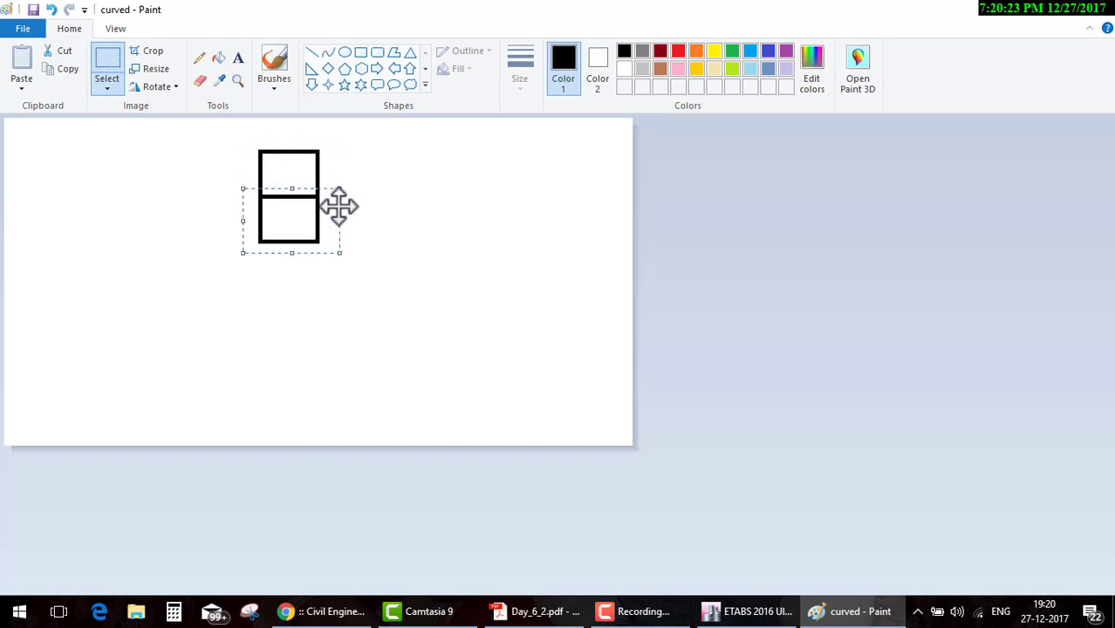
pyautogui.press('Down')
pyautogui.press('Down')
pyautogui.press('Down')
pyautogui.press('Down')
pyautogui.press('Down')
pyautogui.press('Down')
pyautogui.press('Down')
pyautogui.press('Down')
pyautogui.press('Down')
pyautogui.press('Down')
pyautogui.press('Down')
pyautogui.press('Down')
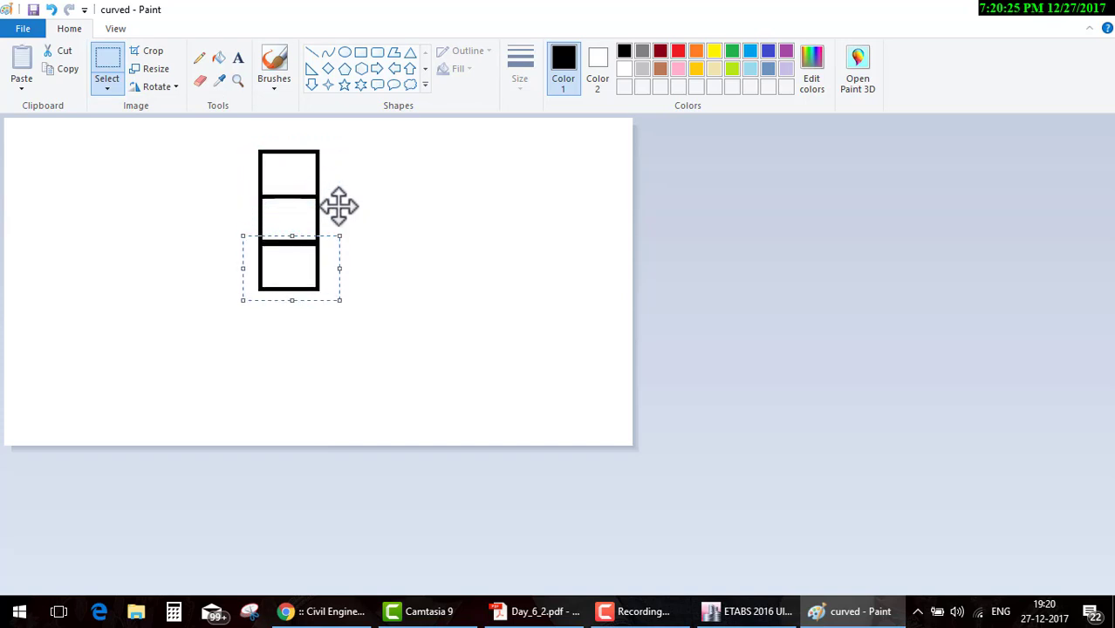
pyautogui.press('Down')
pyautogui.press('Down')
pyautogui.press('Down')
pyautogui.press('Down')
pyautogui.press('Down')
pyautogui.press('Down')
pyautogui.press('Down')
pyautogui.press('Down')
pyautogui.press('Down')
pyautogui.press('Down')
pyautogui.press('Down')
pyautogui.press('Down')
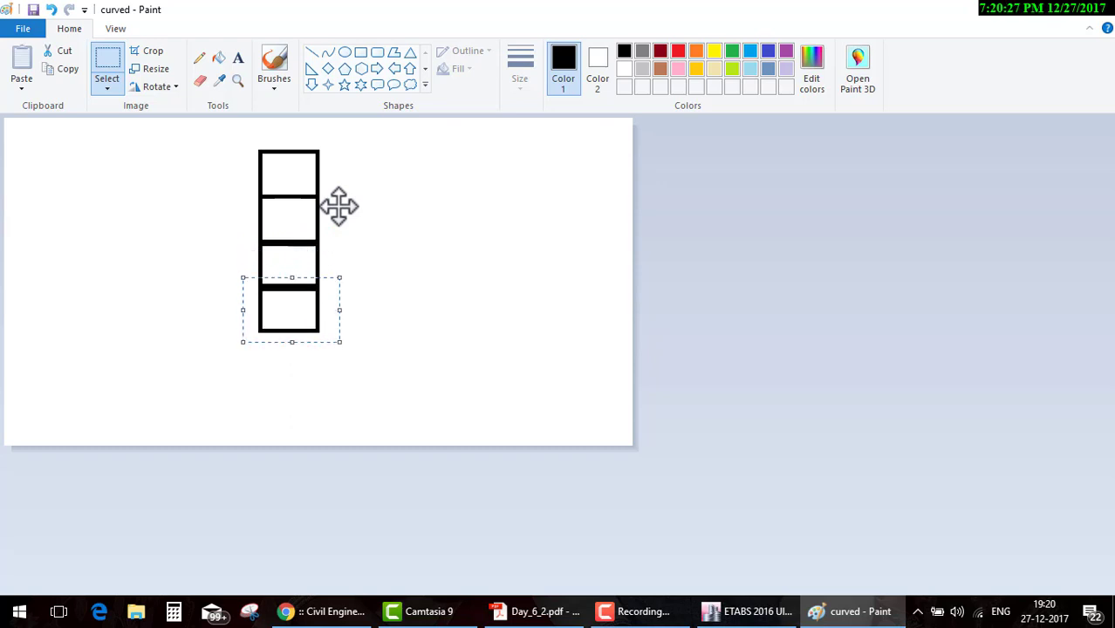
pyautogui.press('Down')
pyautogui.press('Down')
pyautogui.press('Down')
pyautogui.press('Down')
pyautogui.press('Down')
pyautogui.press('Down')
pyautogui.click(359, 205)
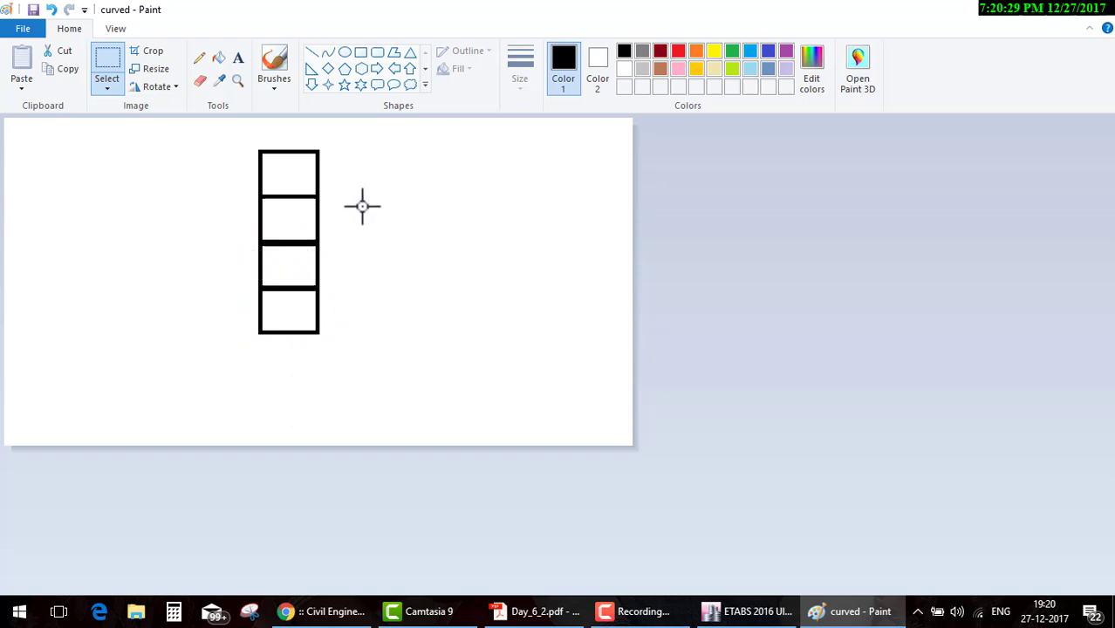
# Draw the stick model with oval masses on a straight line, plus a lateral-load arrow shaft.
pyautogui.click(274, 69)
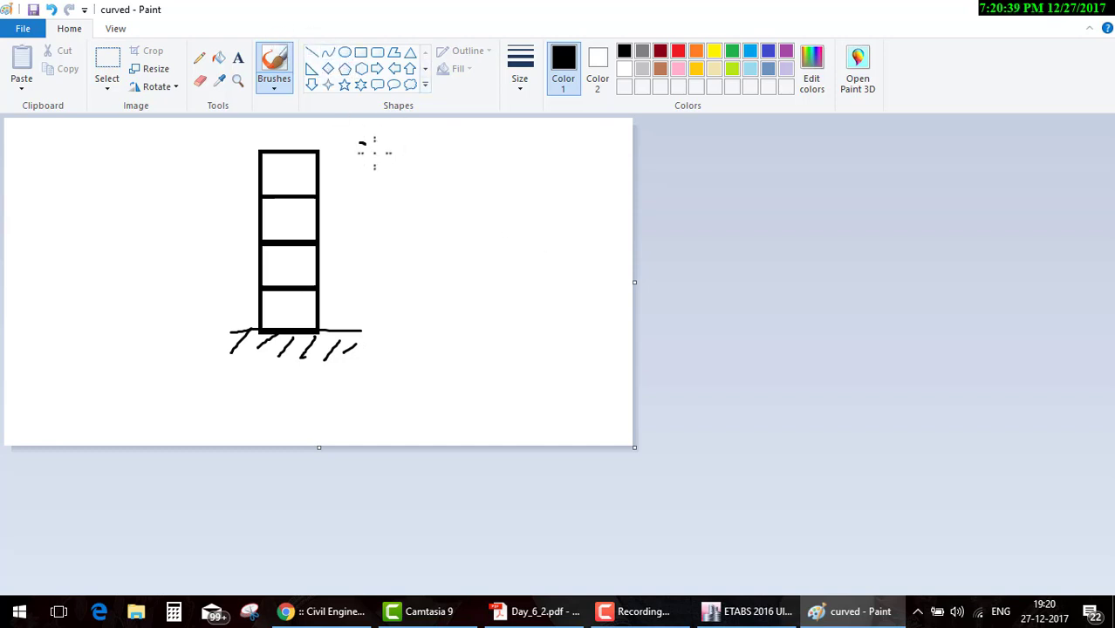
pyautogui.hotkey('ctrl', 'z')
pyautogui.click(344, 52)
pyautogui.moveTo(357, 145)
pyautogui.mouseDown()
pyautogui.moveTo(381, 164)
pyautogui.moveTo(373, 241)
pyautogui.moveTo(384, 250)
pyautogui.moveTo(385, 285)
pyautogui.mouseUp()
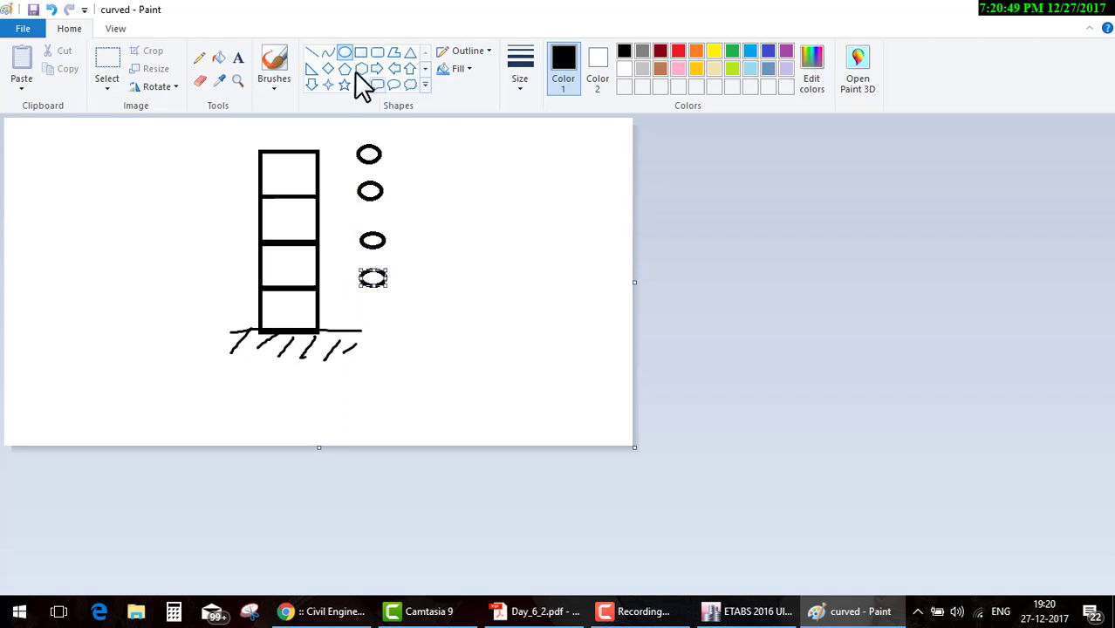
pyautogui.click(312, 53)
pyautogui.moveTo(369, 156); pyautogui.dragTo(375, 220)
pyautogui.moveTo(378, 270); pyautogui.dragTo(373, 330)
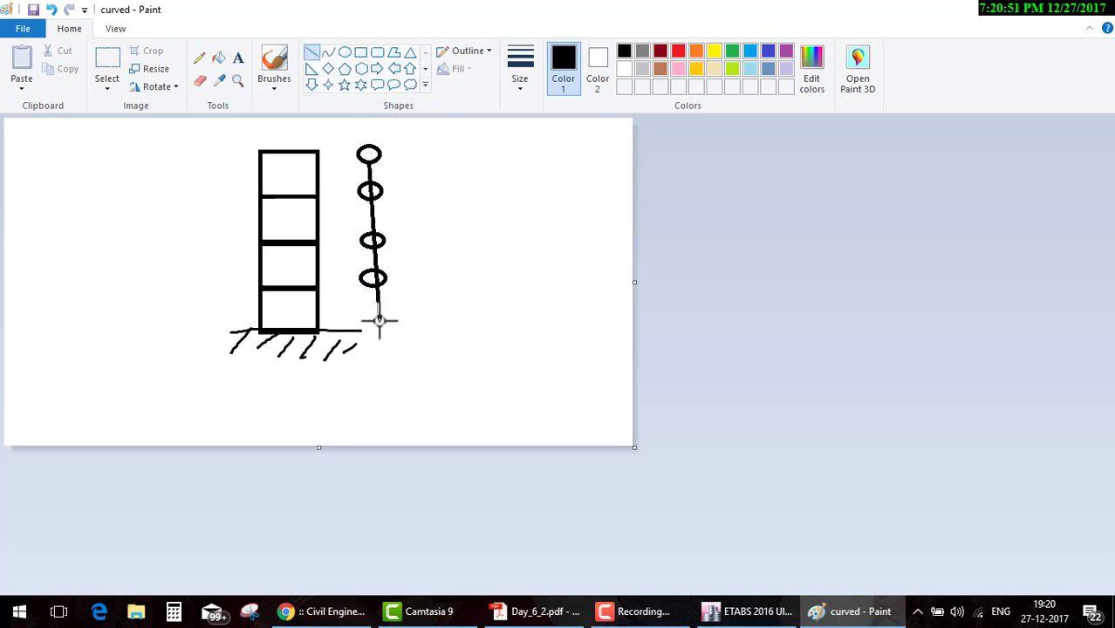
pyautogui.click(272, 65)
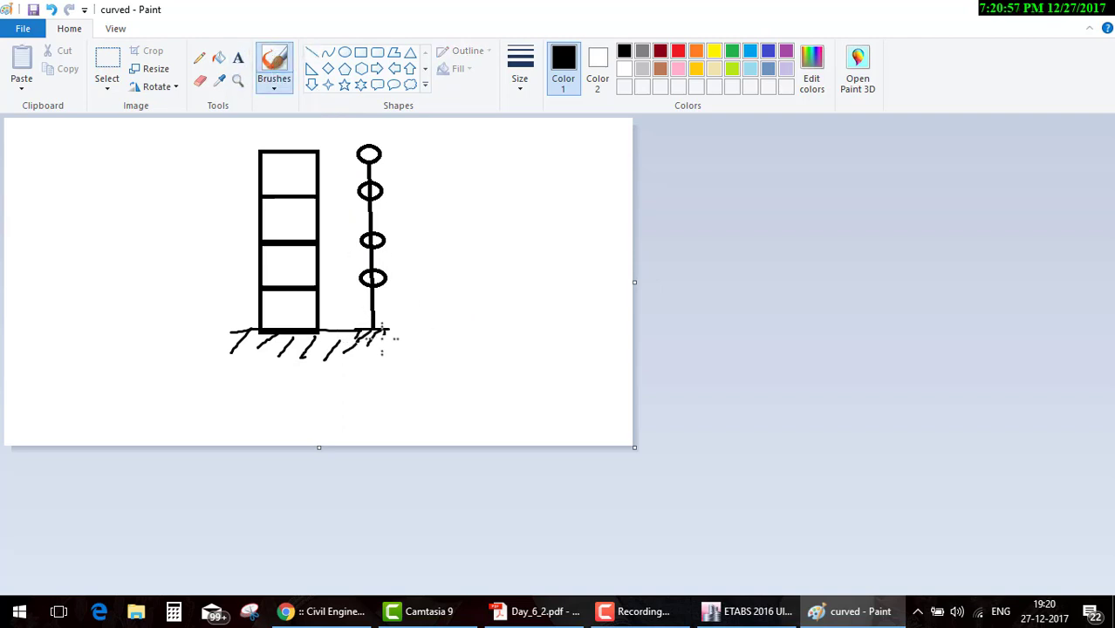
pyautogui.moveTo(139, 173); pyautogui.dragTo(185, 174)
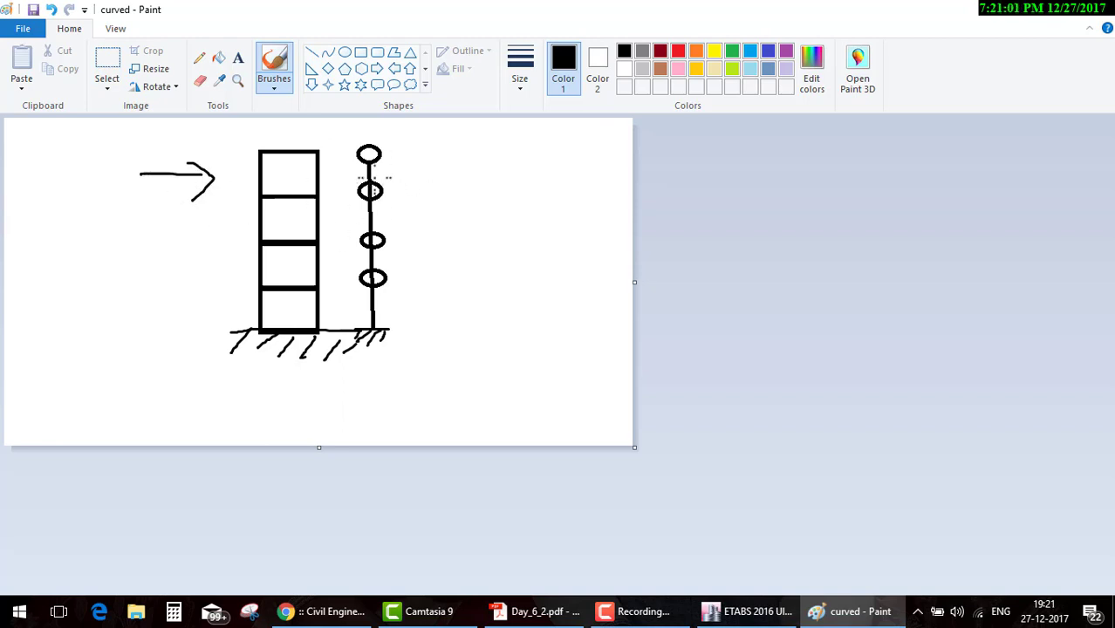
# Brush red load curves along the floors and write storey numbers beside the masses.
pyautogui.click(678, 50)
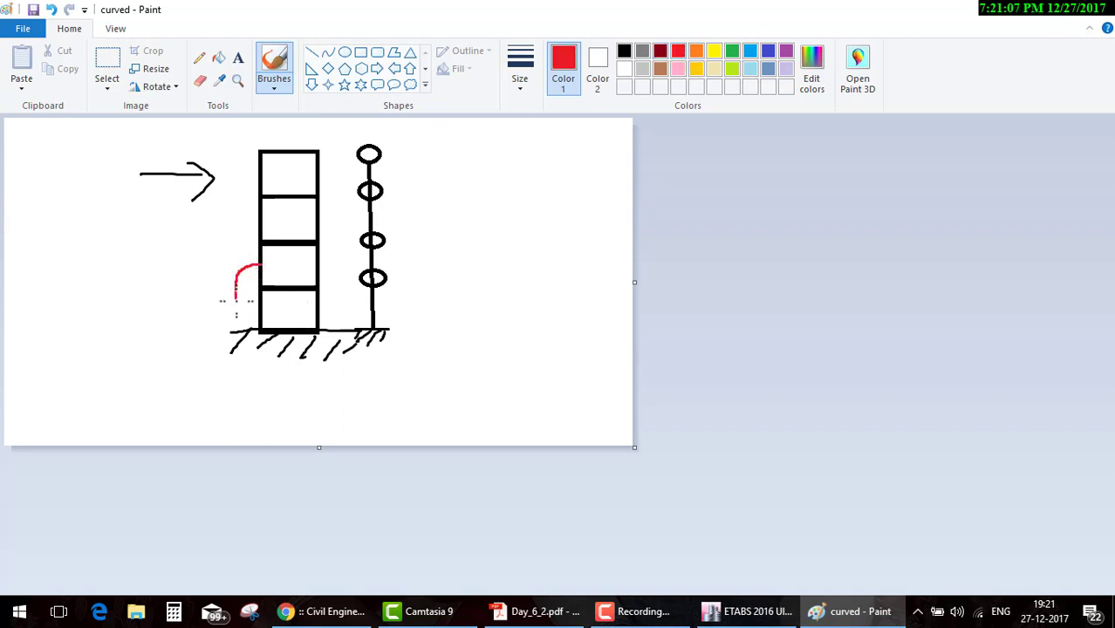
pyautogui.moveTo(237, 279)
pyautogui.mouseDown()
pyautogui.moveTo(212, 280)
pyautogui.moveTo(301, 282)
pyautogui.mouseUp()
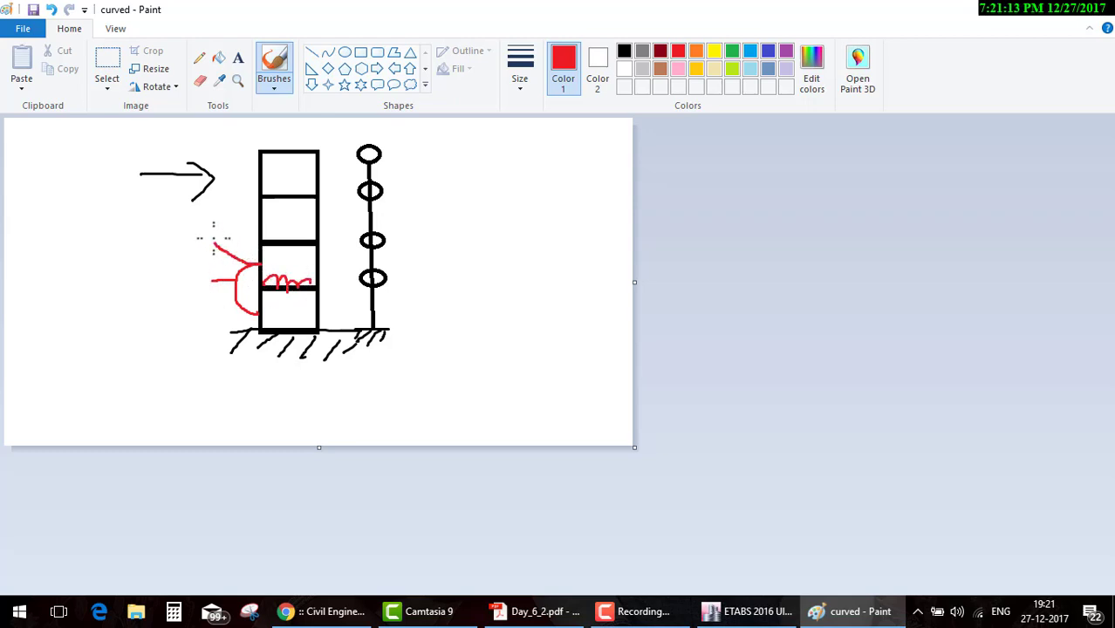
pyautogui.moveTo(214, 237)
pyautogui.mouseDown()
pyautogui.moveTo(264, 225)
pyautogui.moveTo(316, 242)
pyautogui.mouseUp()
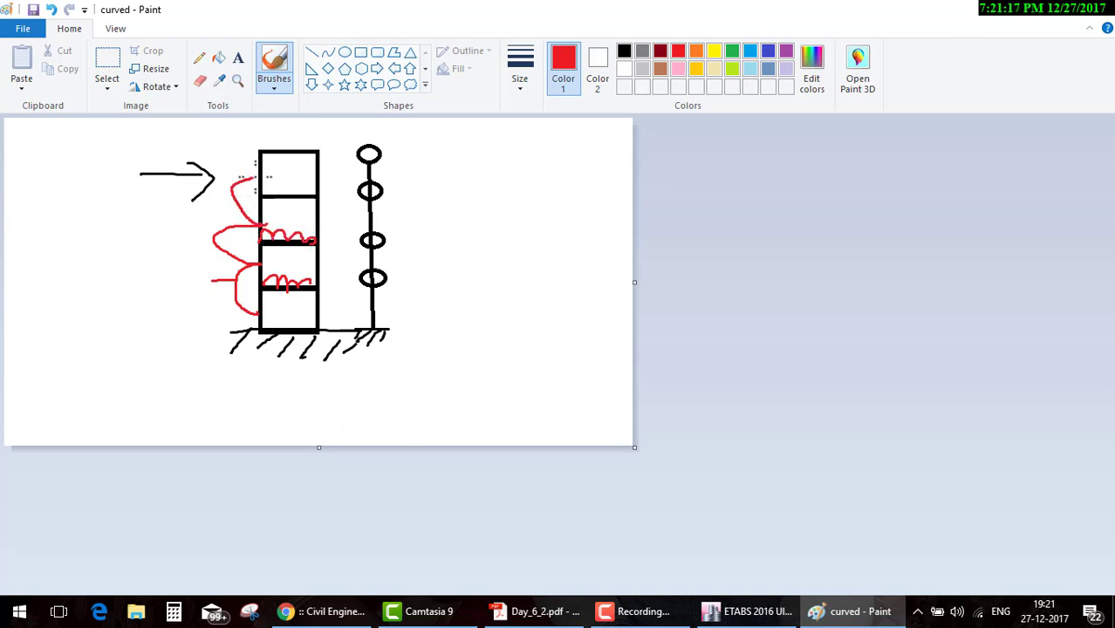
pyautogui.moveTo(265, 191); pyautogui.dragTo(312, 194)
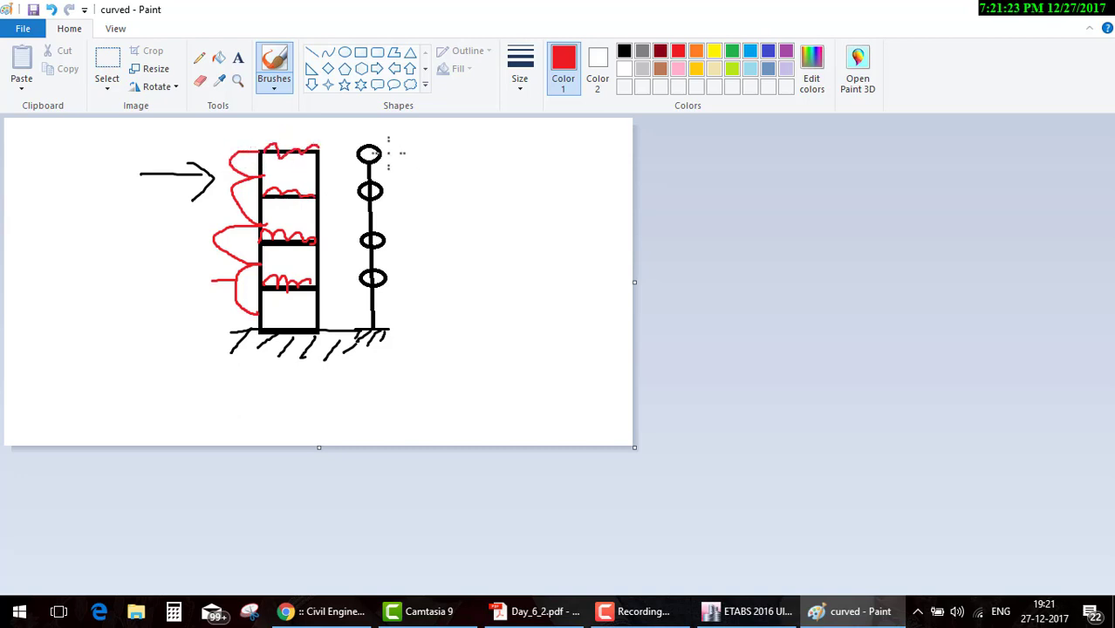
pyautogui.moveTo(388, 152); pyautogui.dragTo(391, 152)
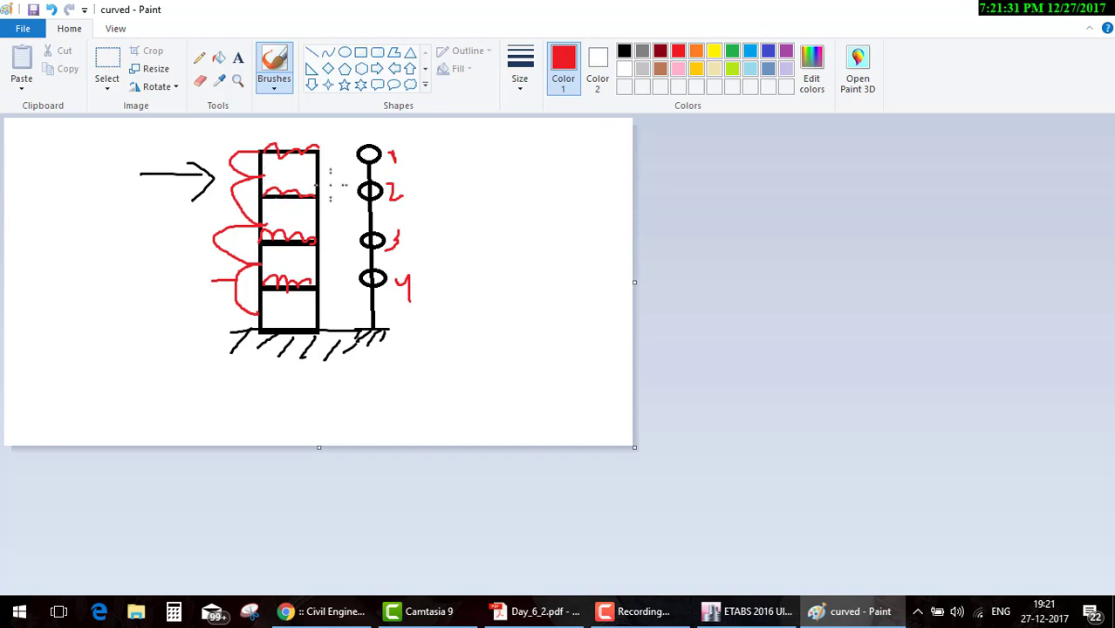
# Loop the top, third and fourth floors in green.
pyautogui.click(732, 50)
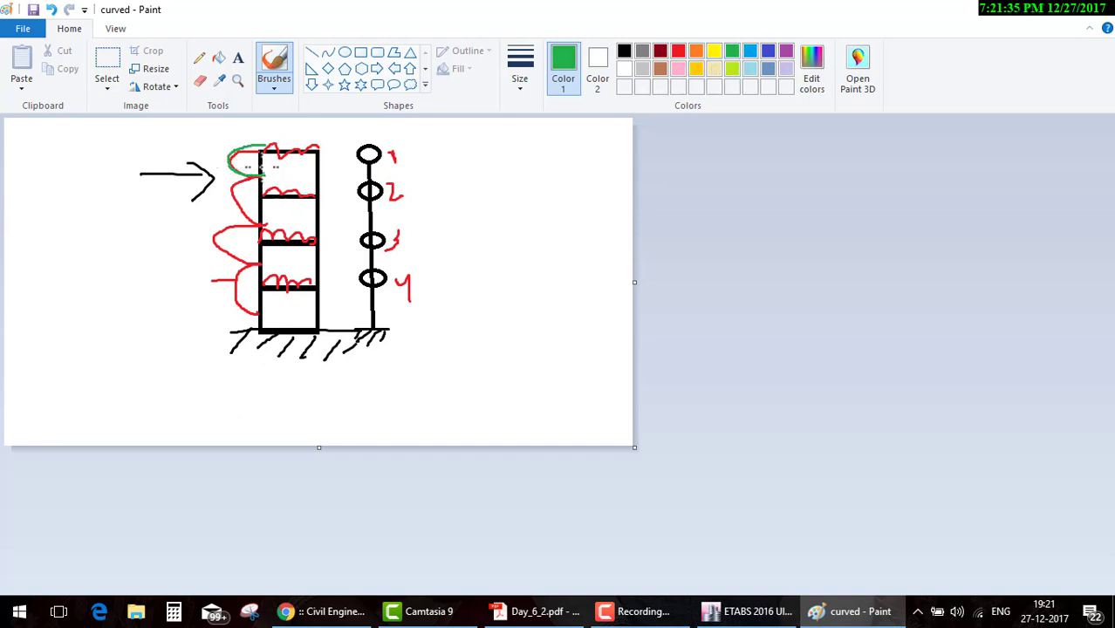
pyautogui.moveTo(263, 139); pyautogui.dragTo(311, 171)
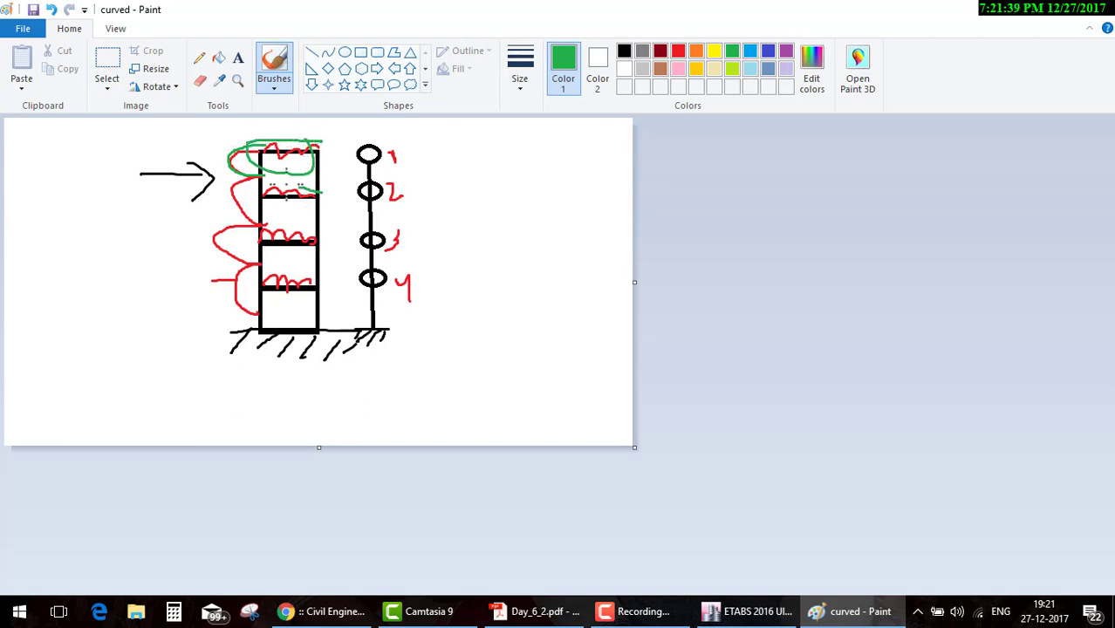
pyautogui.moveTo(265, 206); pyautogui.dragTo(295, 210)
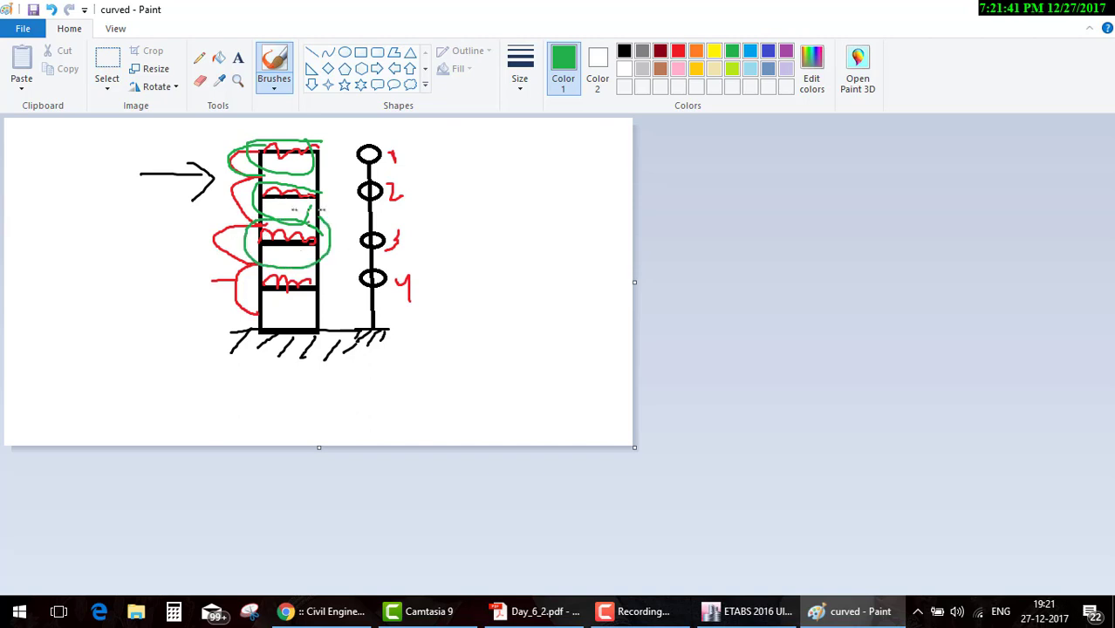
pyautogui.moveTo(298, 295)
pyautogui.mouseDown()
pyautogui.moveTo(314, 322)
pyautogui.moveTo(273, 261)
pyautogui.mouseUp()
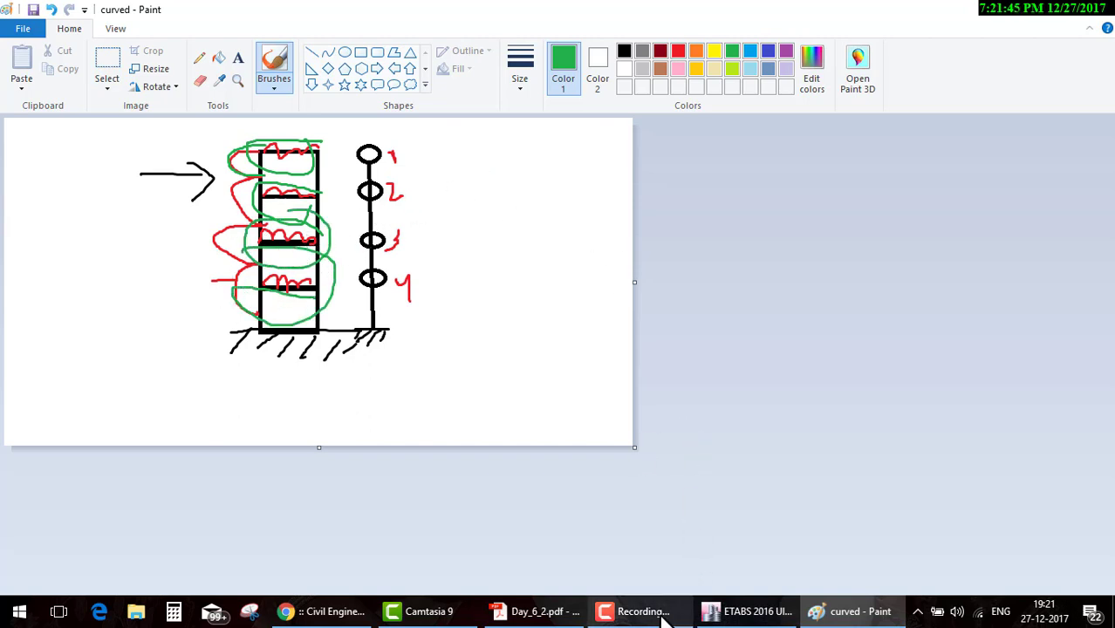
# Restore ETABS, find Model Initialization in Task View and accept the built-in settings.
pyautogui.click(720, 615)
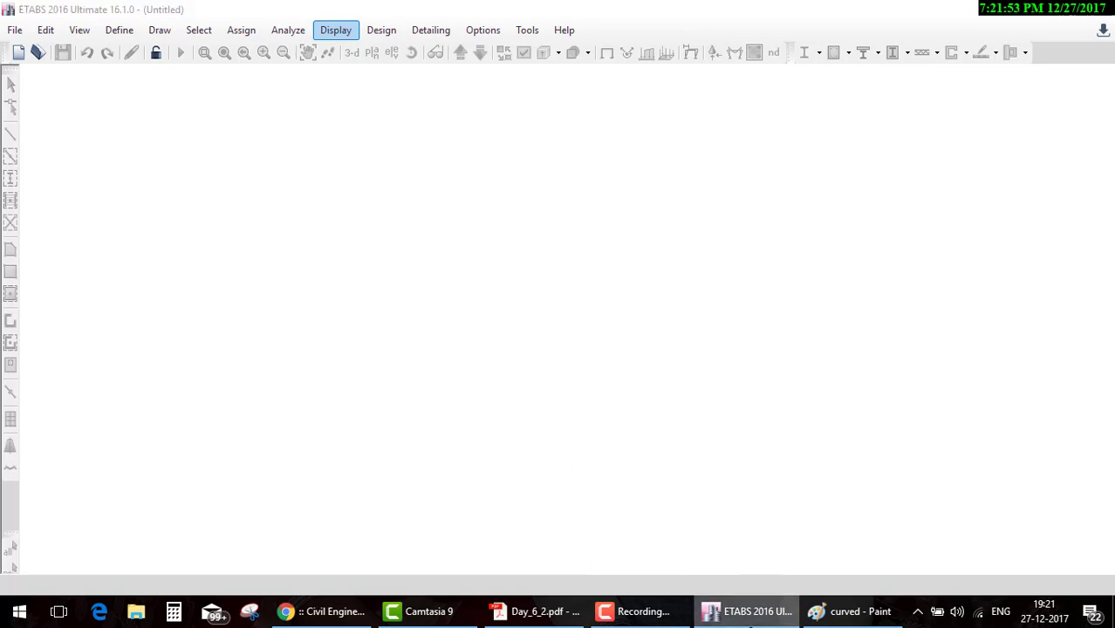
pyautogui.click(749, 615)
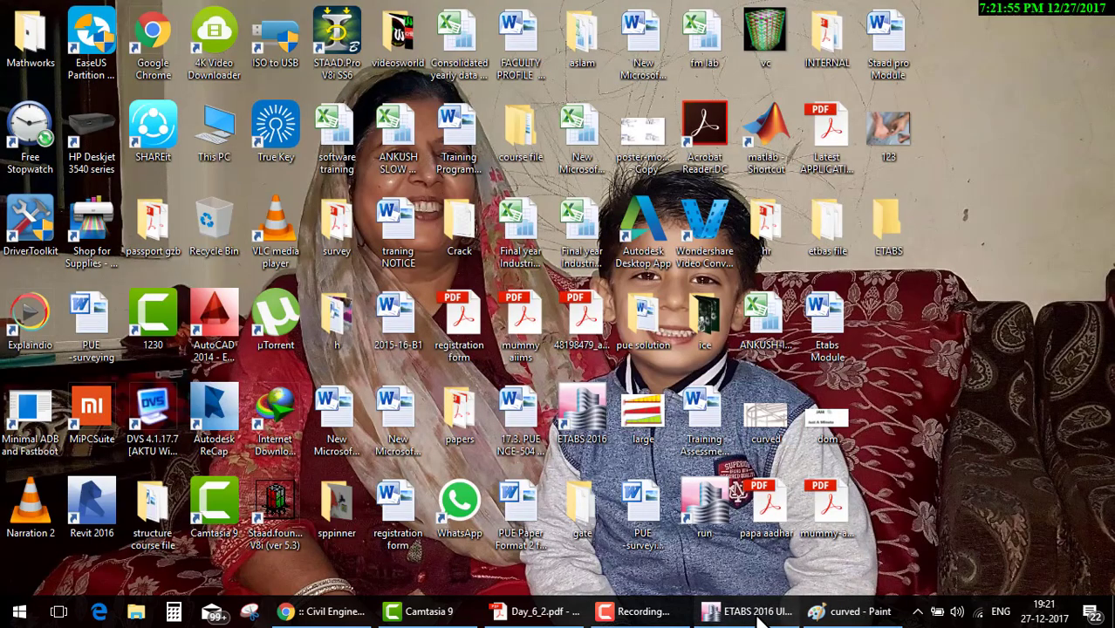
pyautogui.click(749, 611)
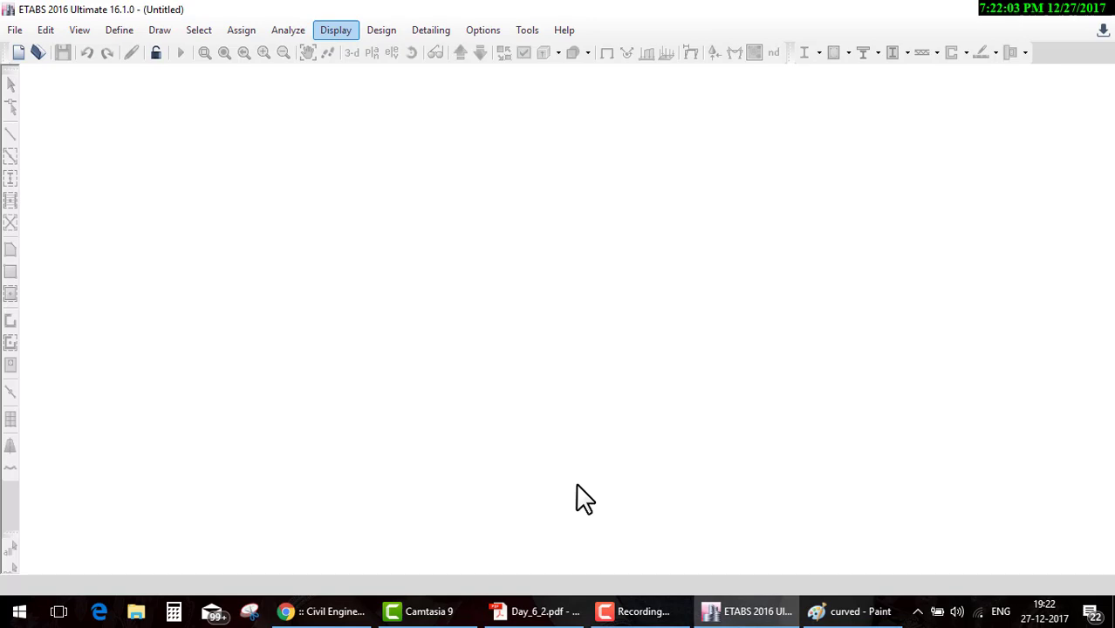
pyautogui.press('super+Tab')
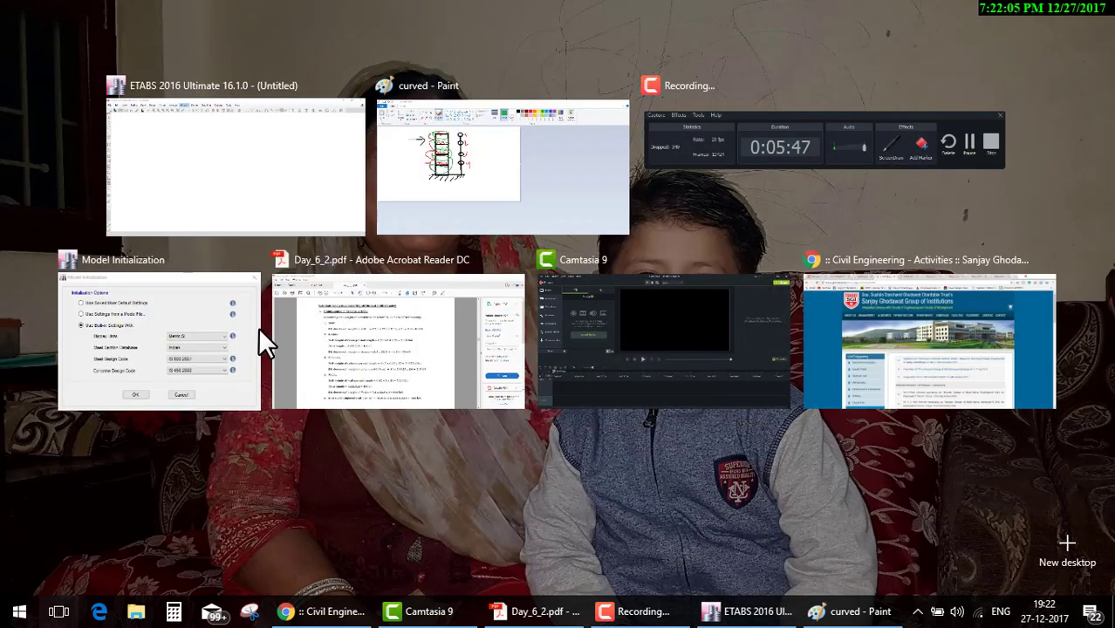
pyautogui.click(253, 328)
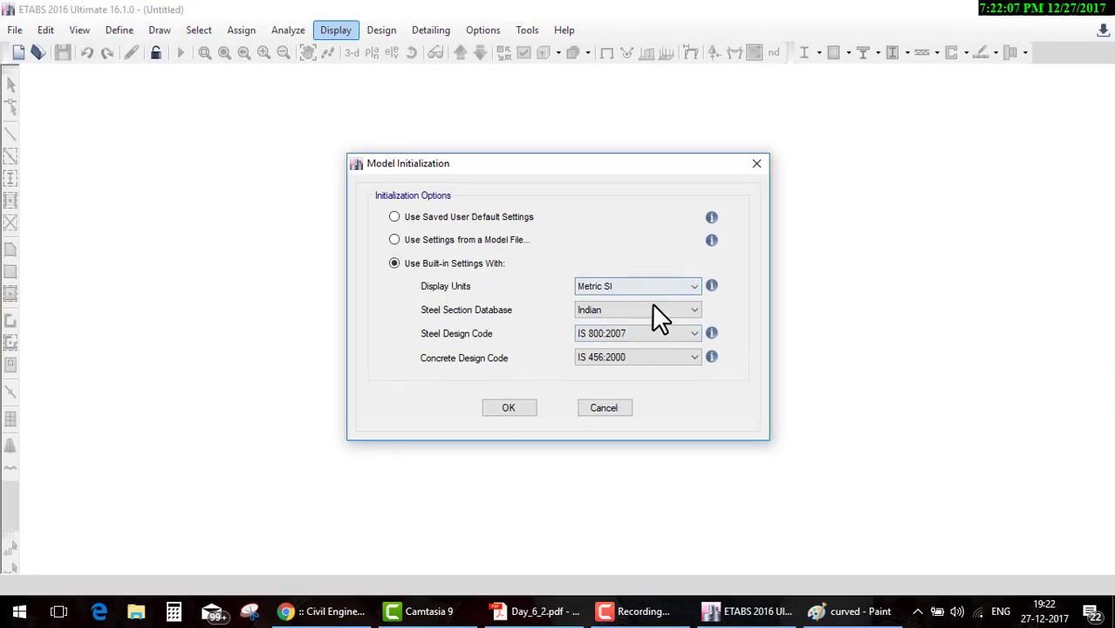
pyautogui.click(515, 407)
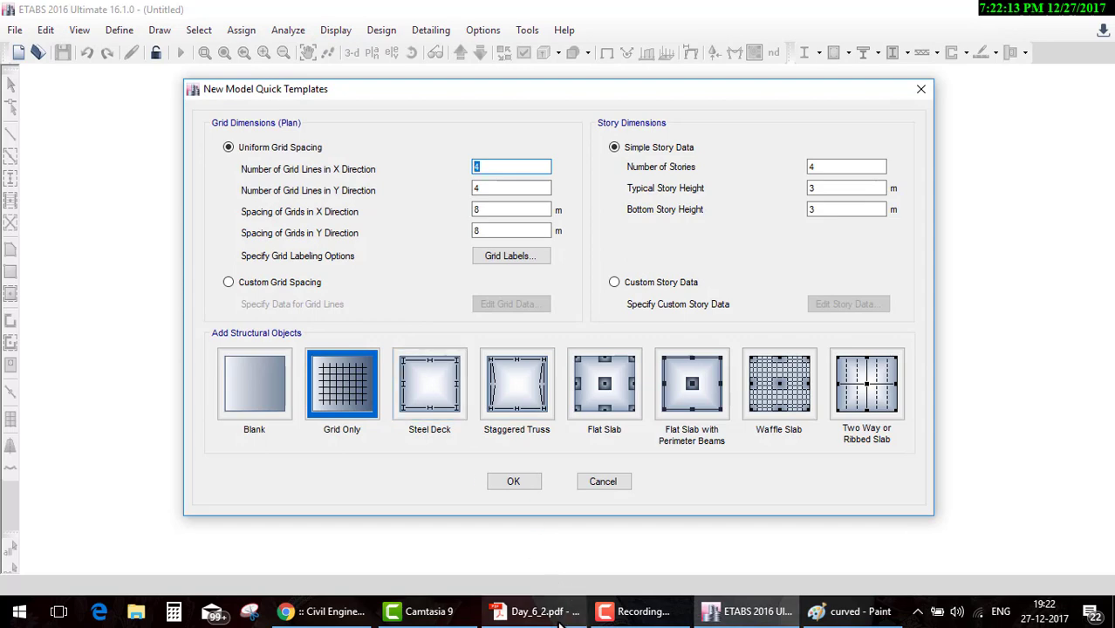
# Check the PDF plan, then set X and Y grid spacing to 7.5 m in Quick Templates.
pyautogui.click(537, 611)
pyautogui.scroll(3, 463, 403)
pyautogui.scroll(3, 475, 370)
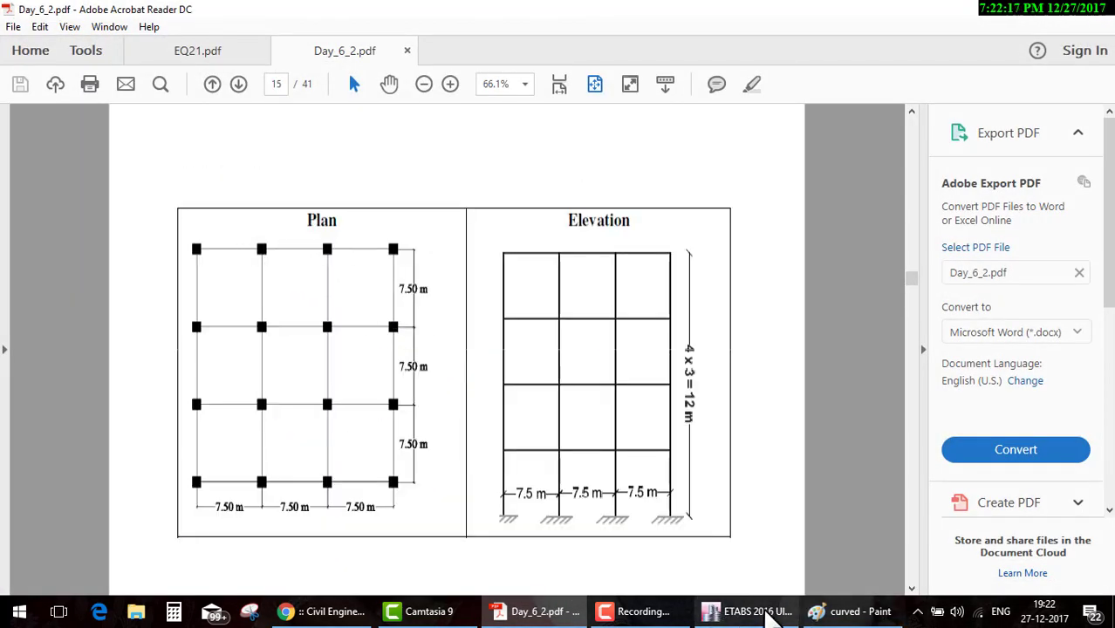
pyautogui.click(760, 611)
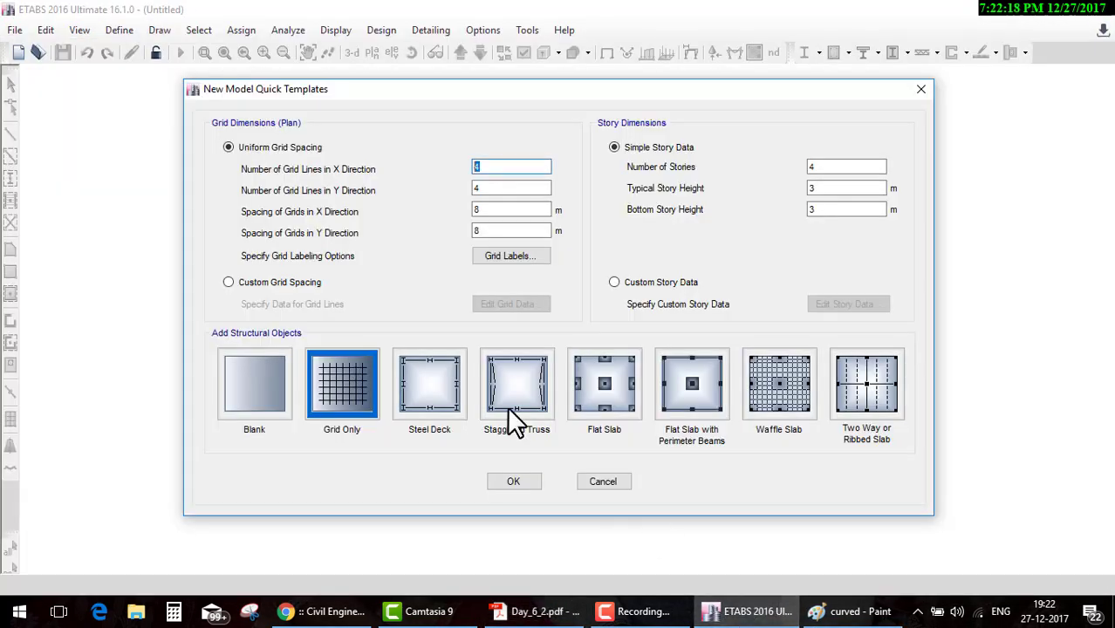
pyautogui.doubleClick(492, 209)
pyautogui.write('5')
pyautogui.press('Tab')
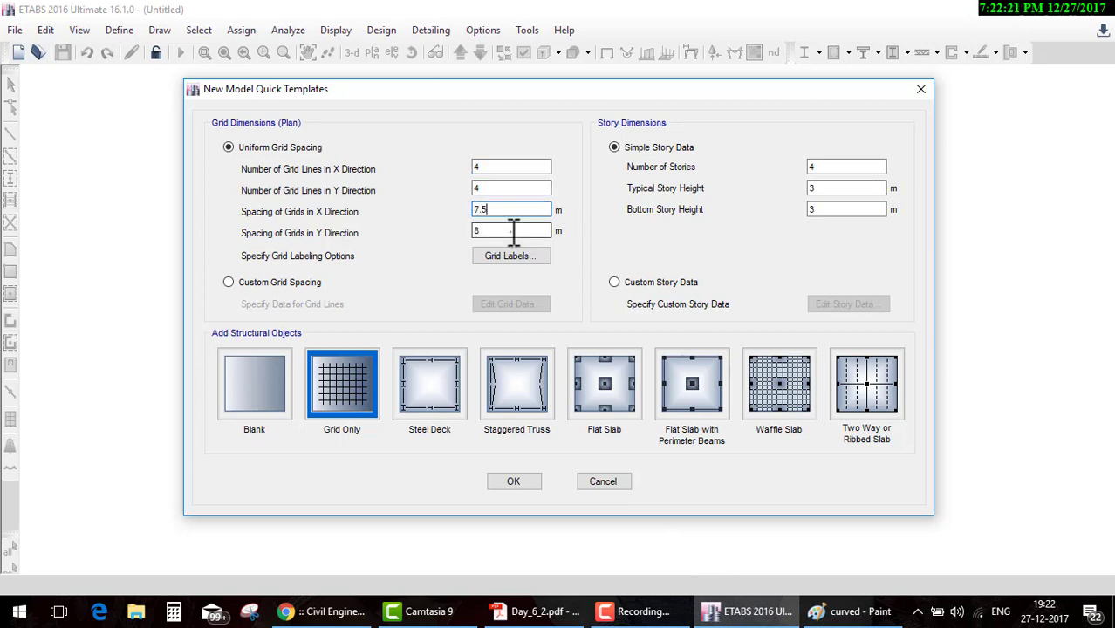
pyautogui.write('7.5')
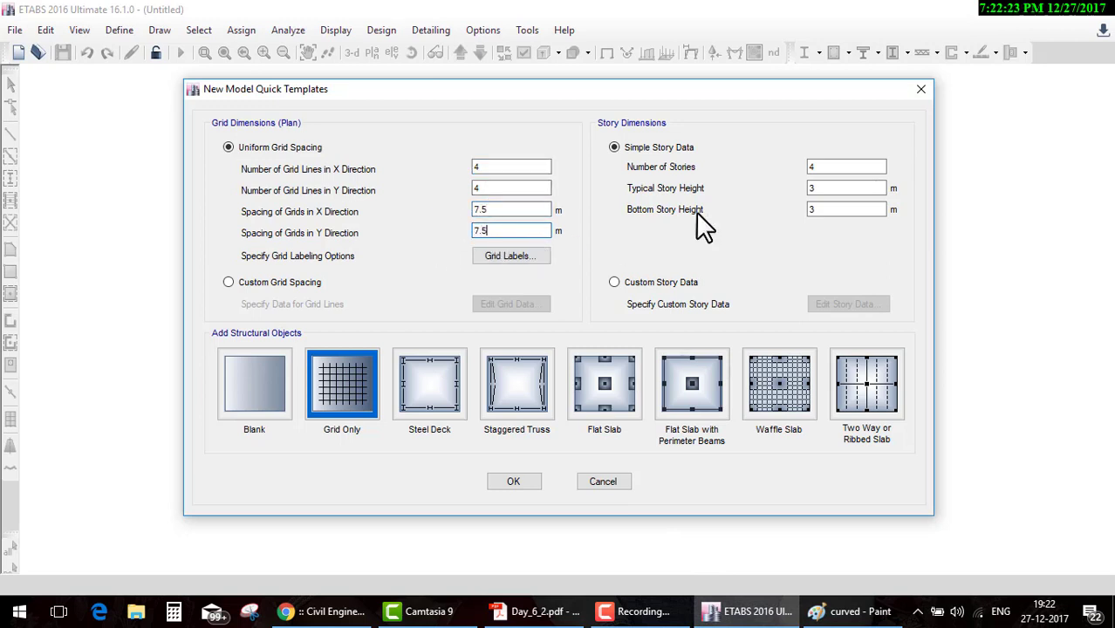
# Keep four storeys of 3 m, create the grid model, and bring the example PDF back.
pyautogui.doubleClick(829, 166)
pyautogui.doubleClick(833, 187)
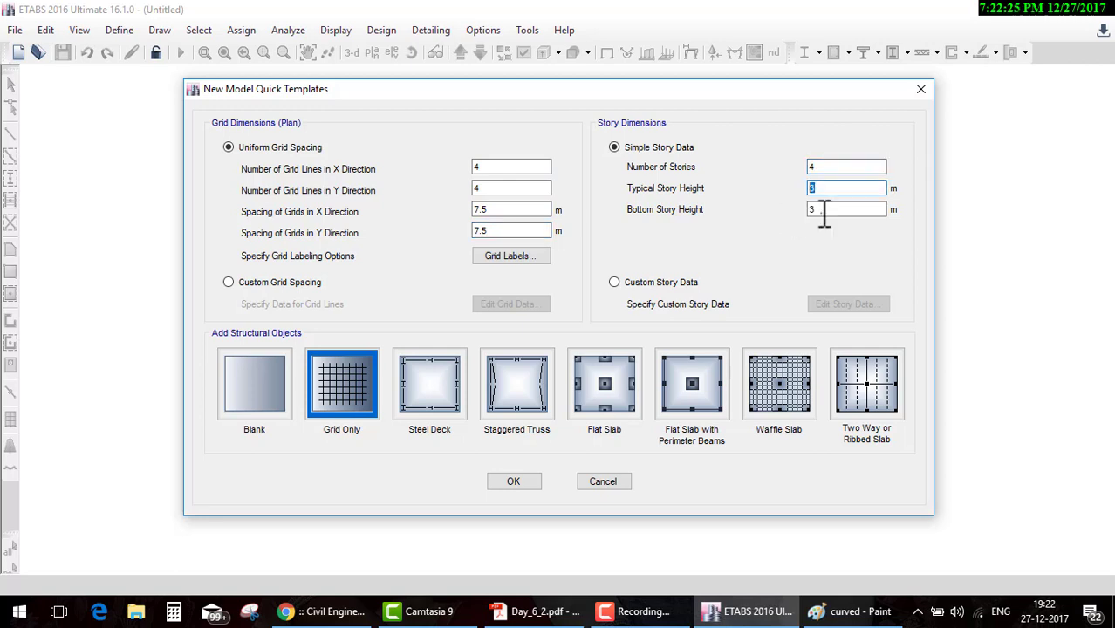
pyautogui.doubleClick(829, 210)
pyautogui.click(519, 481)
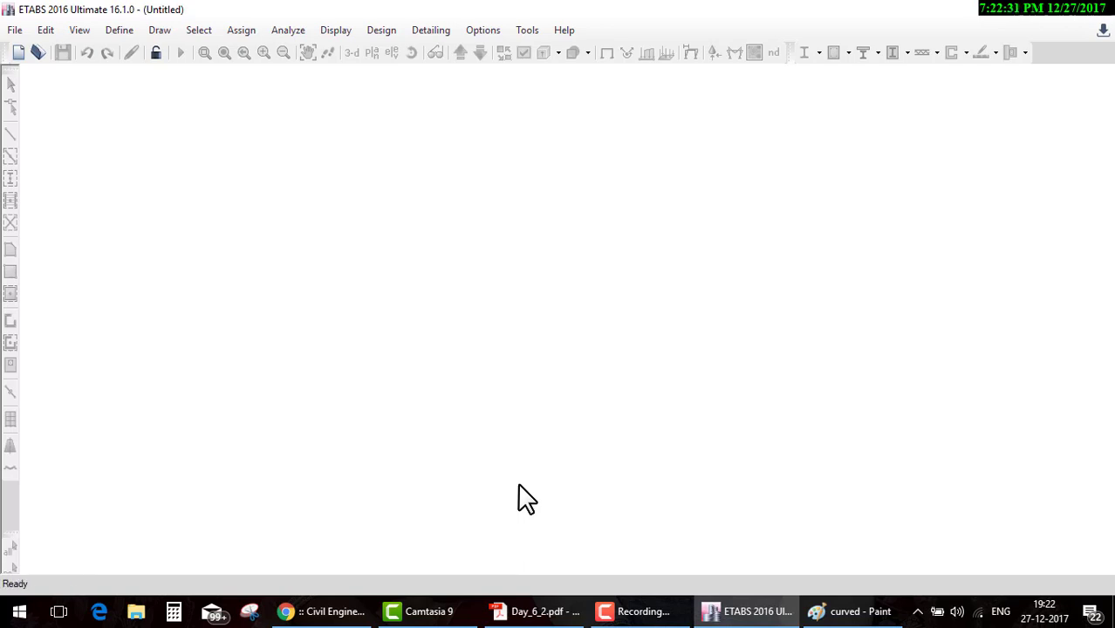
pyautogui.click(538, 616)
pyautogui.scroll(5, 483, 368)
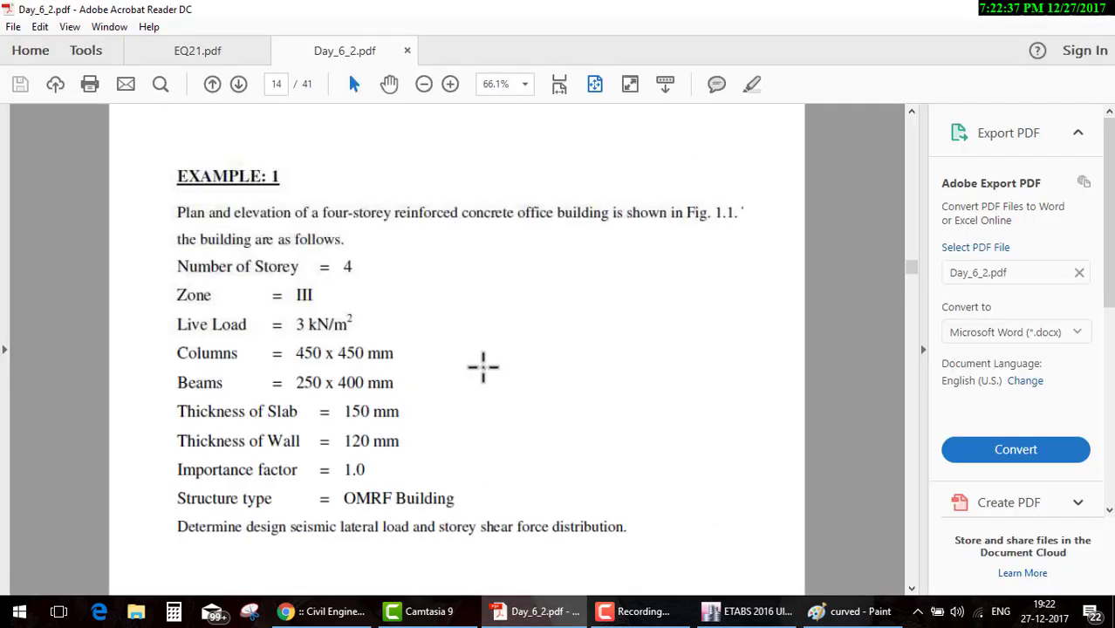
# Underline the 25 kN/m³ concrete and 22.5 kN/m³ masonry unit weights on page 16.
pyautogui.scroll(-5, 465, 362)
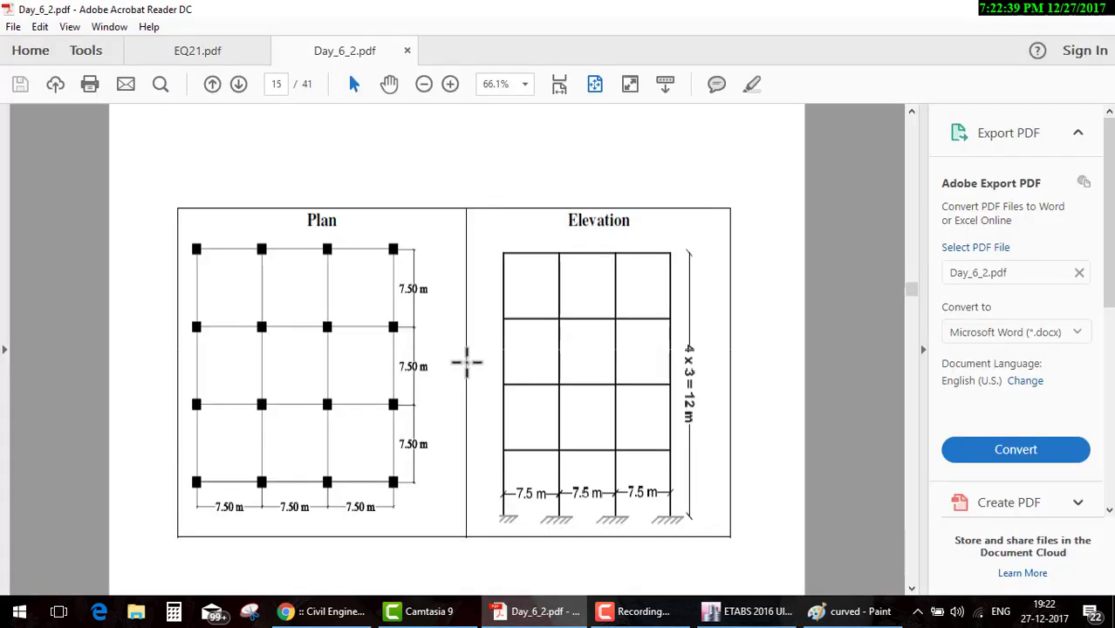
pyautogui.scroll(-5, 466, 362)
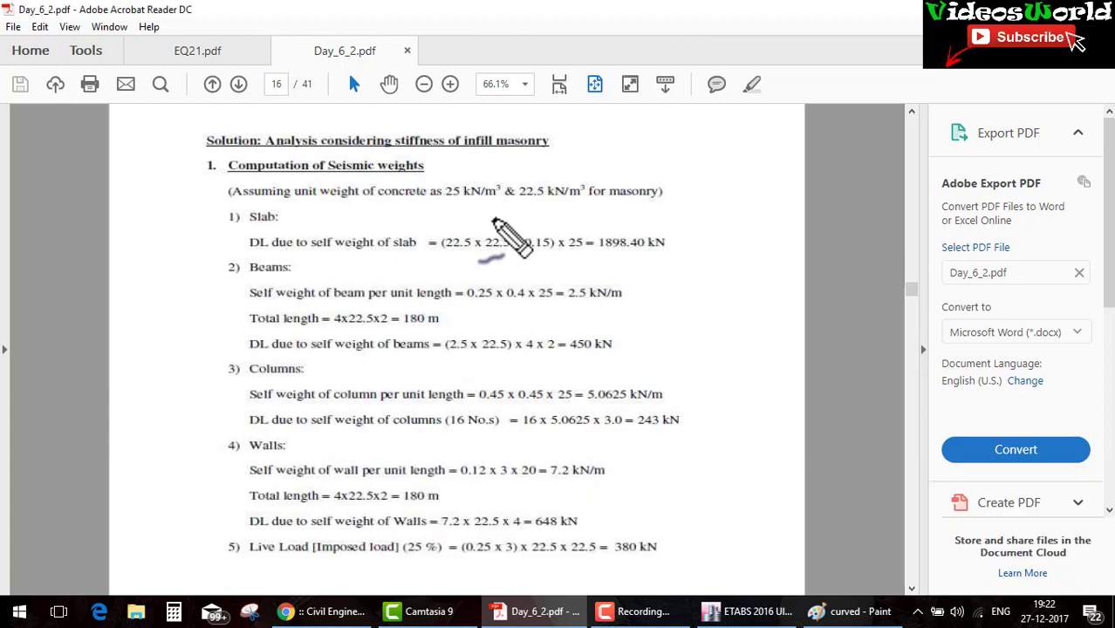
pyautogui.moveTo(447, 201); pyautogui.dragTo(487, 203)
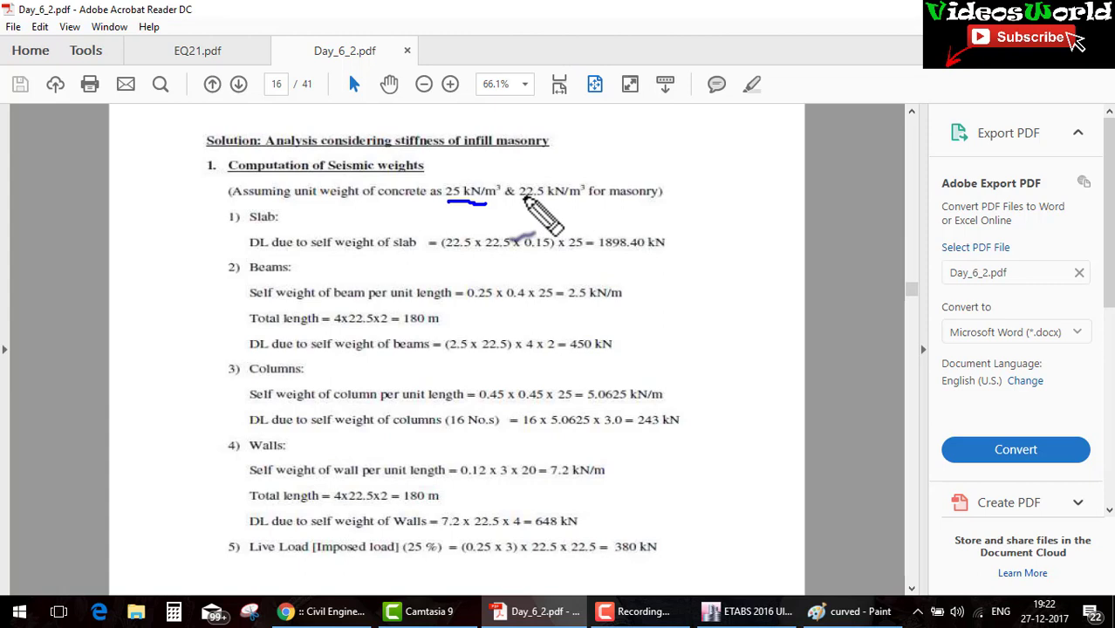
pyautogui.moveTo(520, 203); pyautogui.dragTo(549, 203)
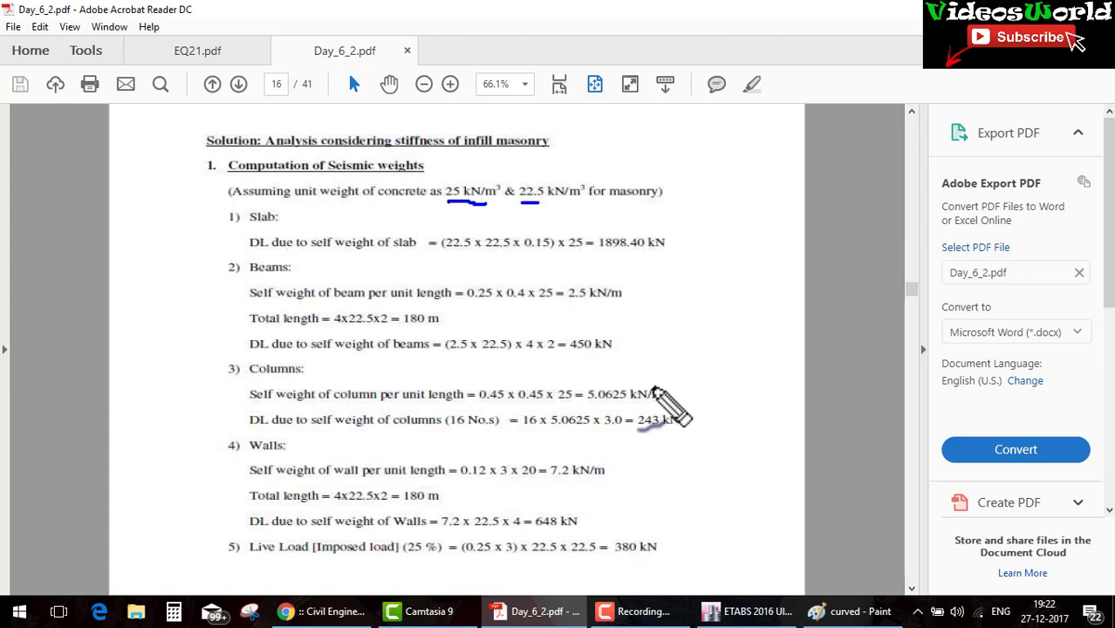
pyautogui.press('Escape')
# Scroll the PDF back to page 14 and return to the ETABS model.
pyautogui.click(752, 611)
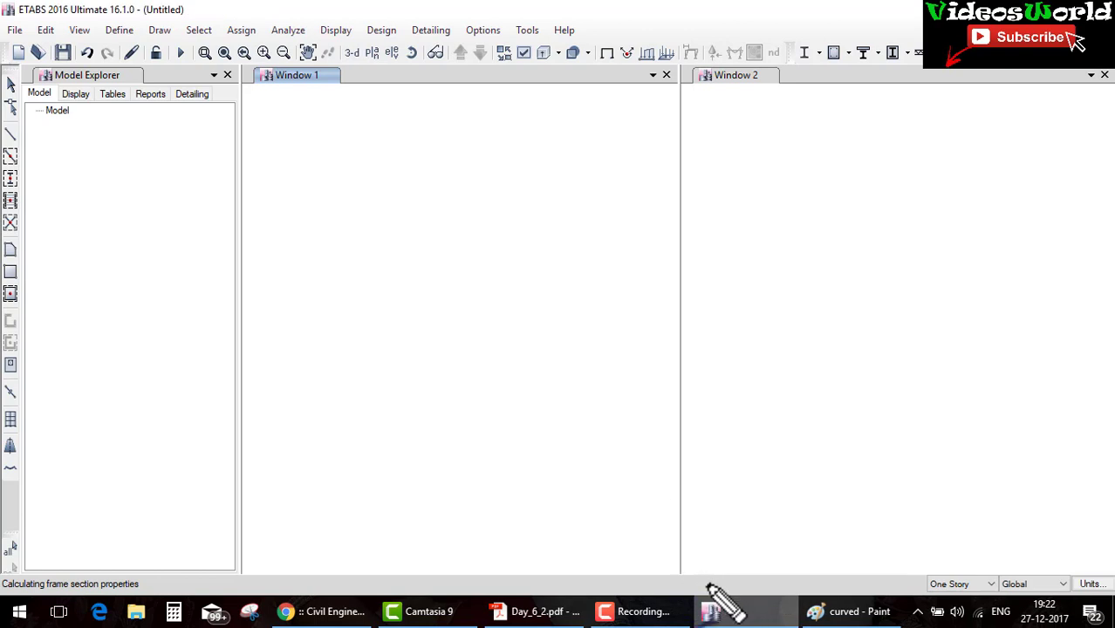
pyautogui.click(536, 611)
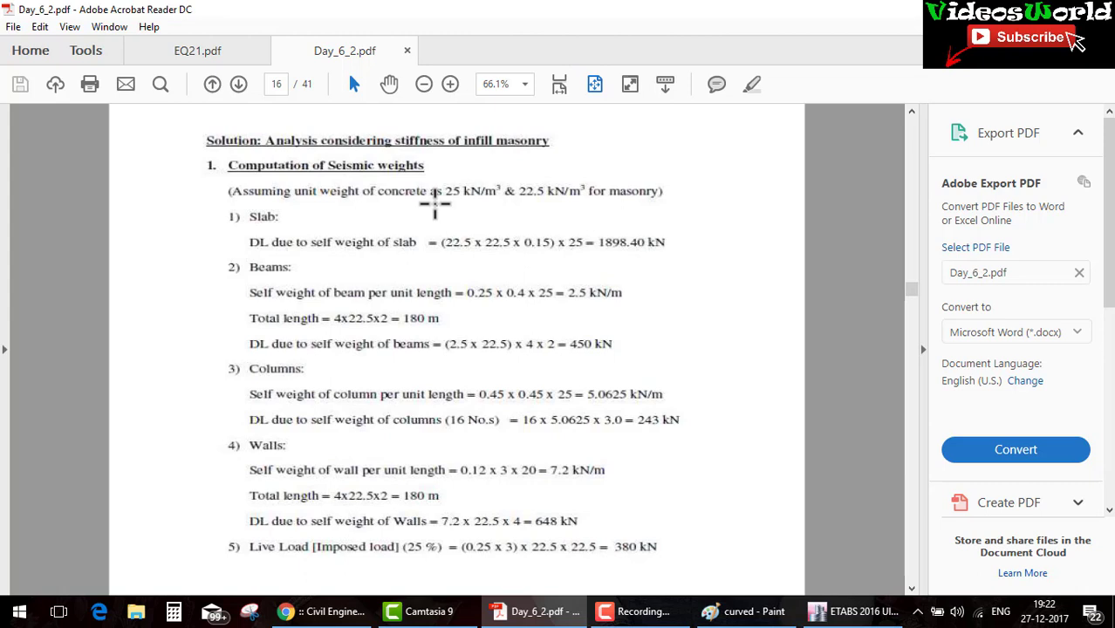
pyautogui.scroll(3, 475, 353)
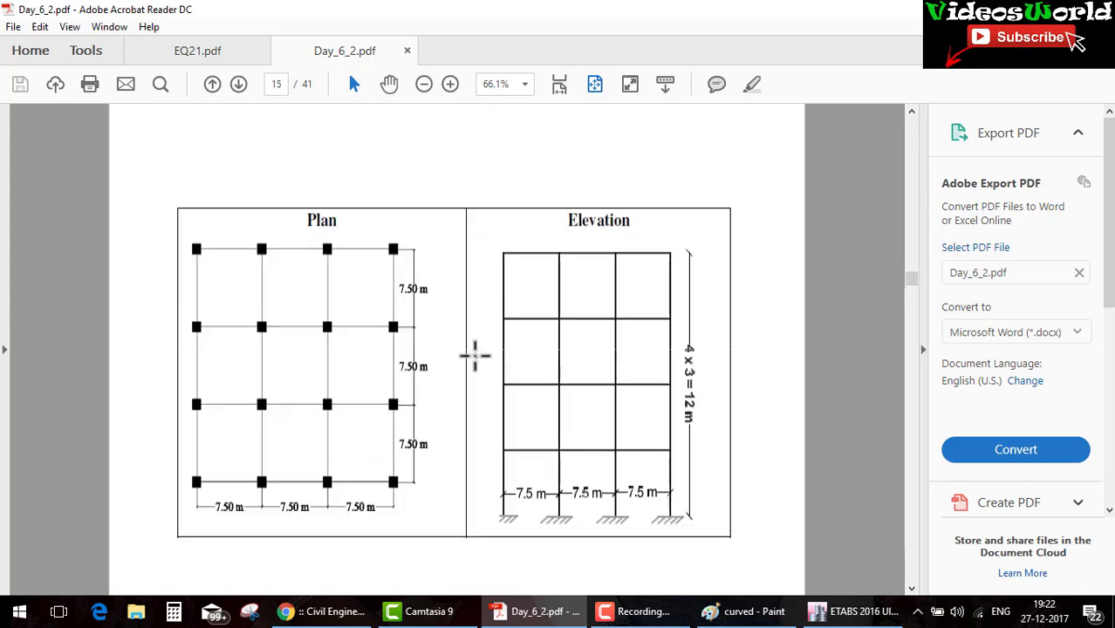
pyautogui.scroll(3, 475, 354)
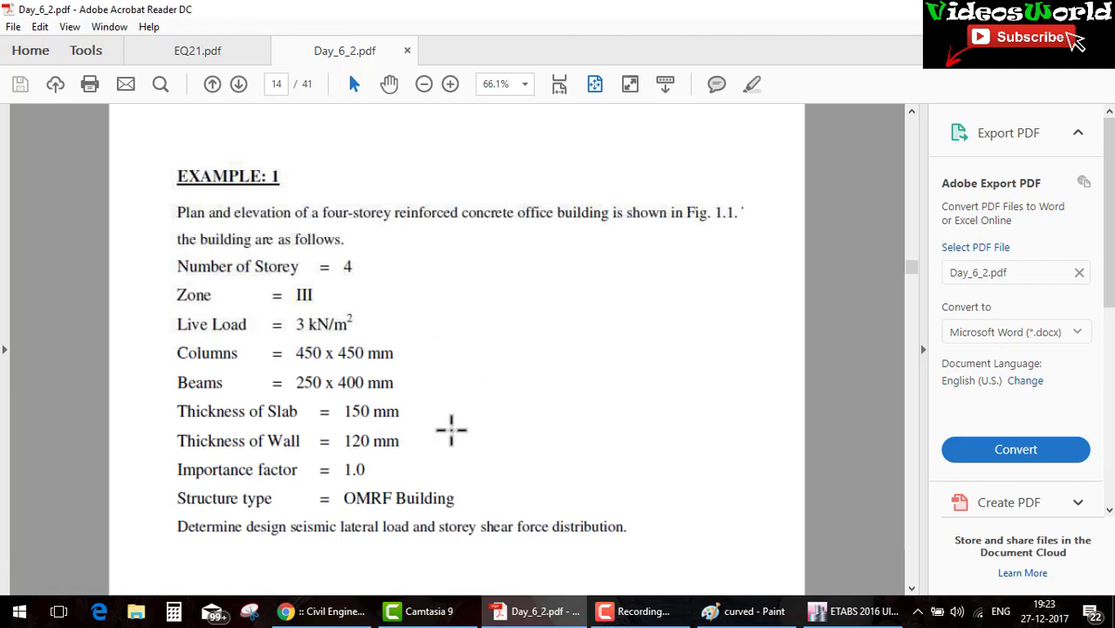
pyautogui.click(450, 429)
pyautogui.click(705, 613)
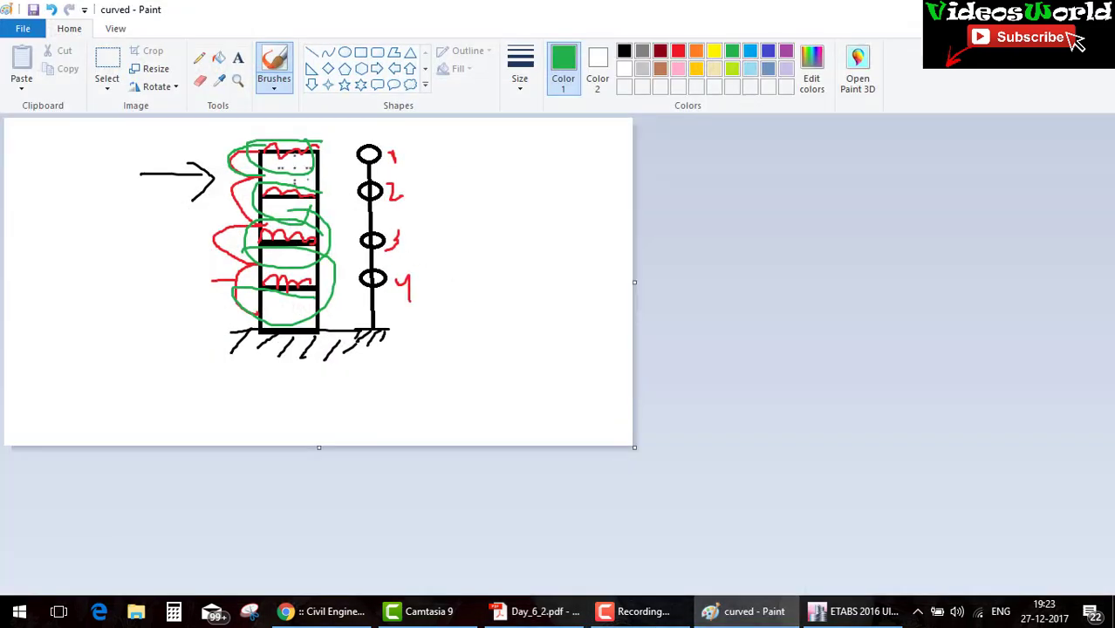
pyautogui.click(801, 611)
# Add an Indian M30 concrete material with a unit weight of 25 kN/m³.
pyautogui.click(120, 31)
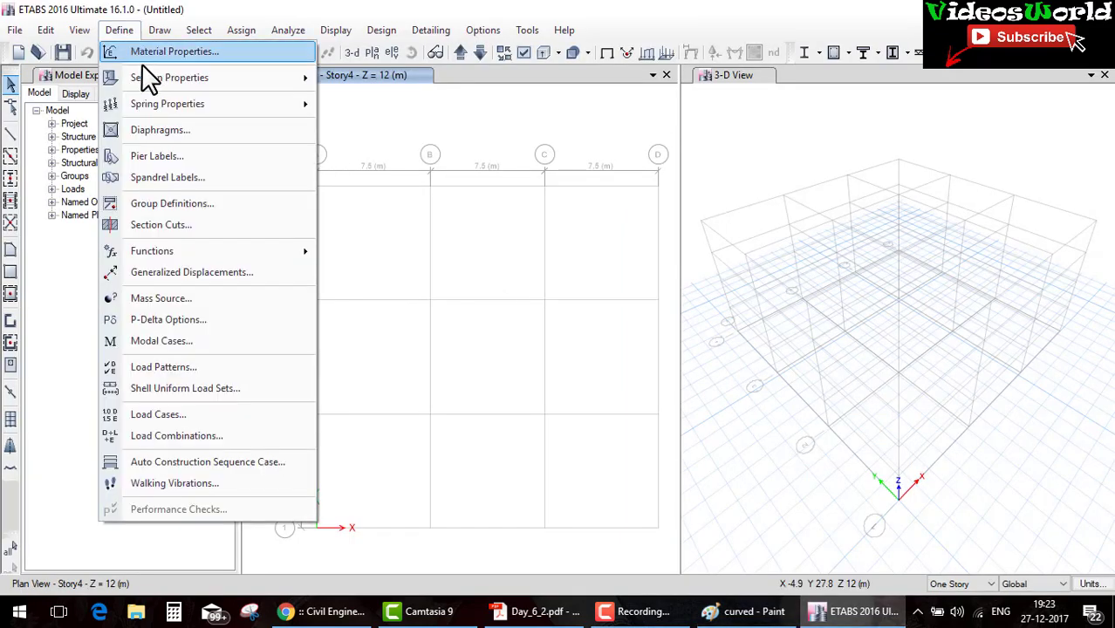
pyautogui.click(156, 55)
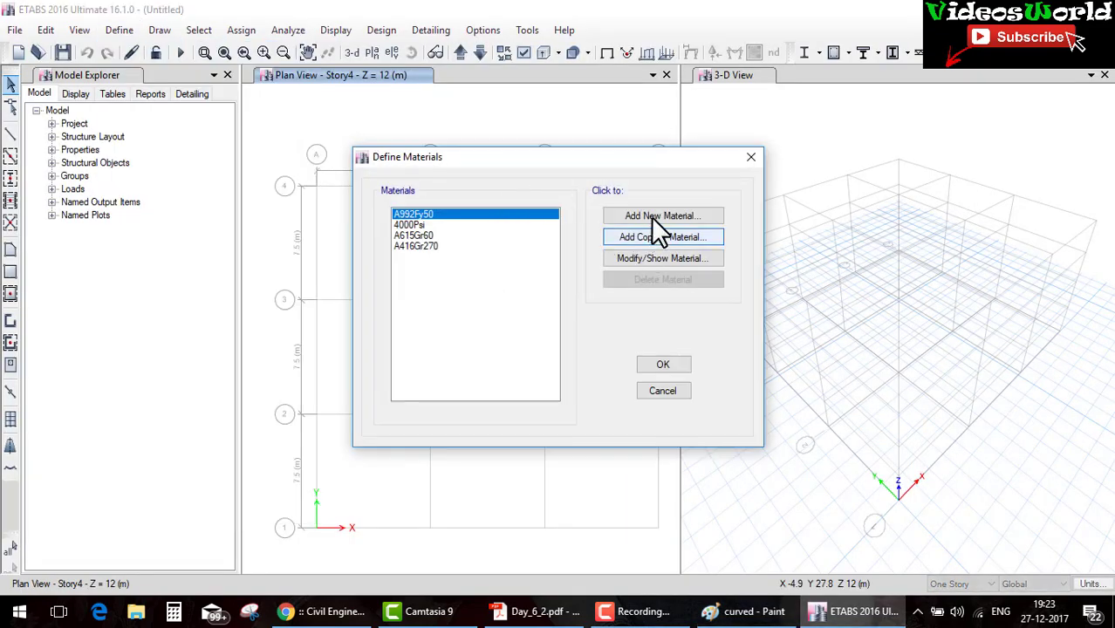
pyautogui.click(651, 216)
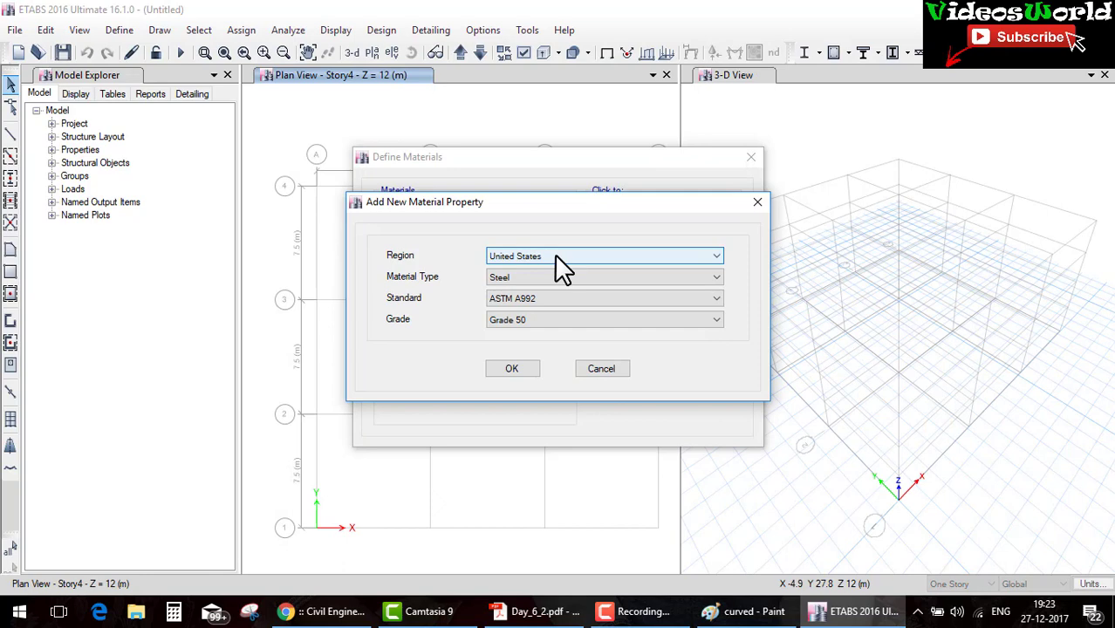
pyautogui.click(554, 254)
pyautogui.click(513, 295)
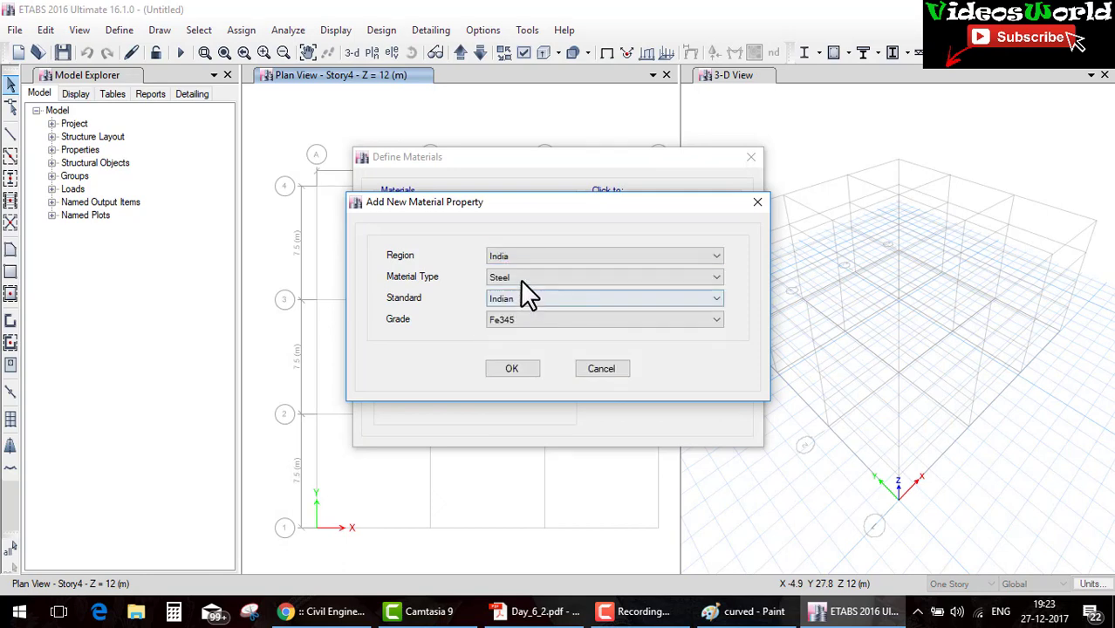
pyautogui.click(521, 279)
pyautogui.click(525, 302)
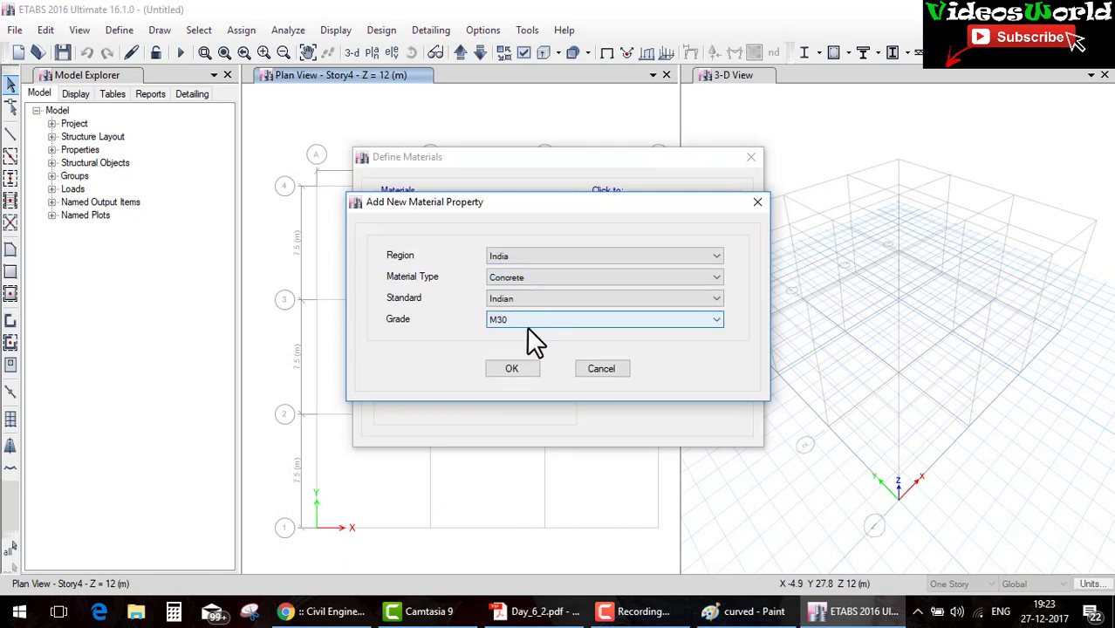
pyautogui.click(518, 369)
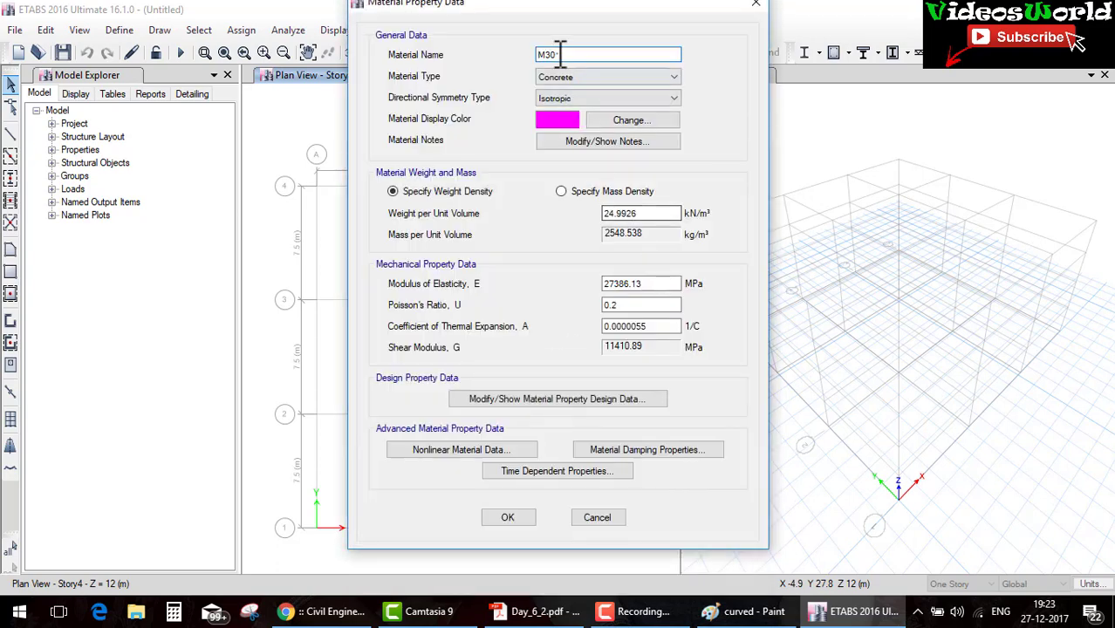
pyautogui.doubleClick(643, 213)
pyautogui.write('5')
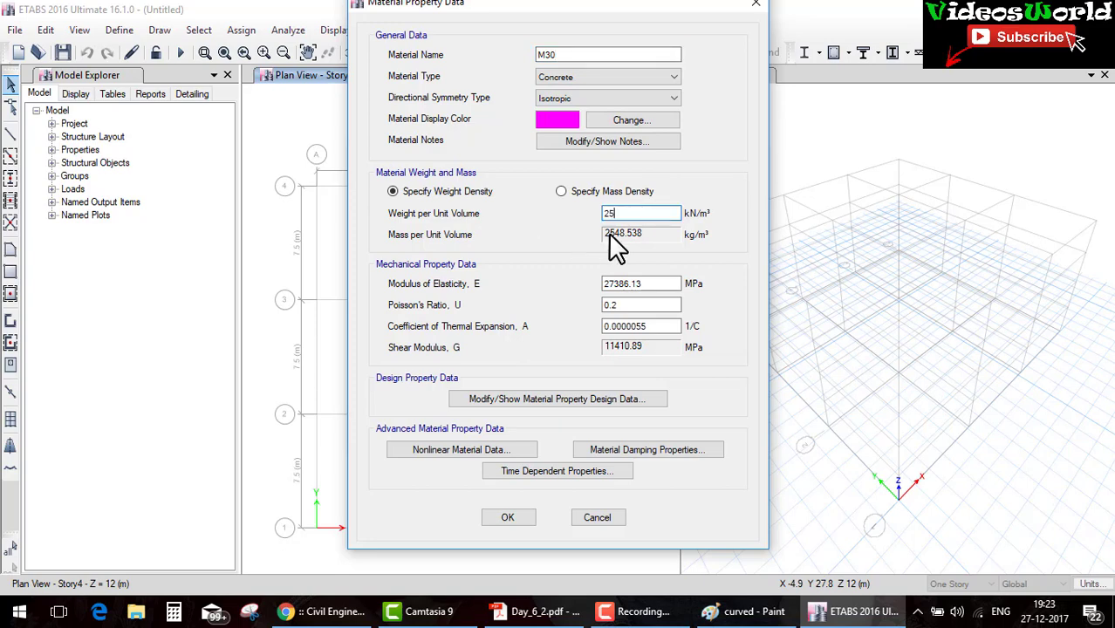
pyautogui.click(626, 217)
pyautogui.click(521, 517)
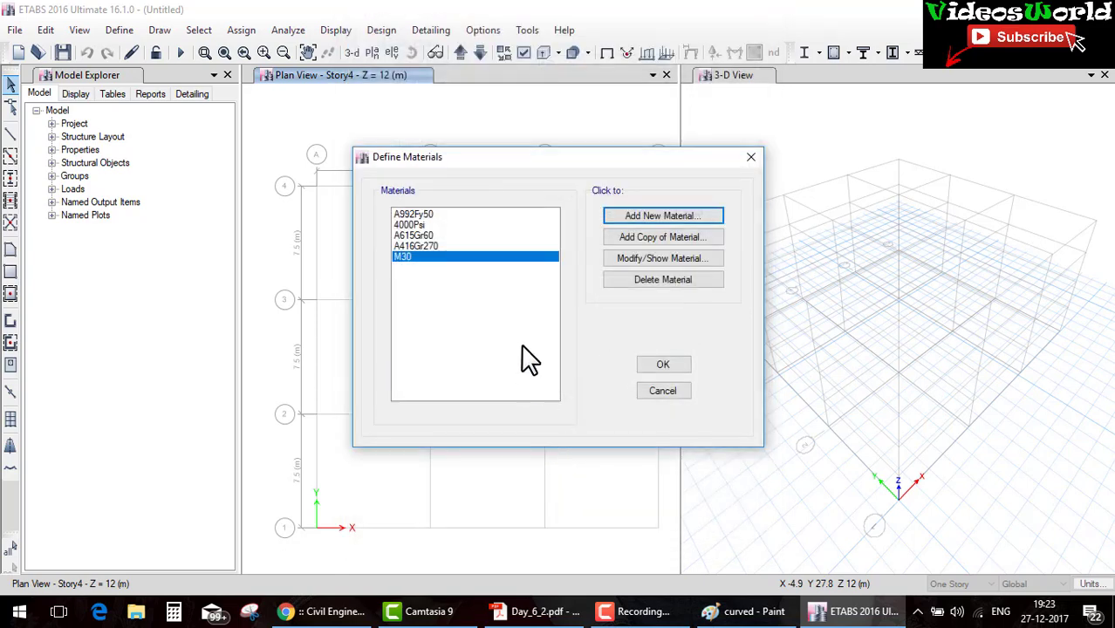
# Add a Masonry material with a unit weight of 22.5 kN/m³ and close the materials list.
pyautogui.click(672, 215)
pyautogui.click(538, 277)
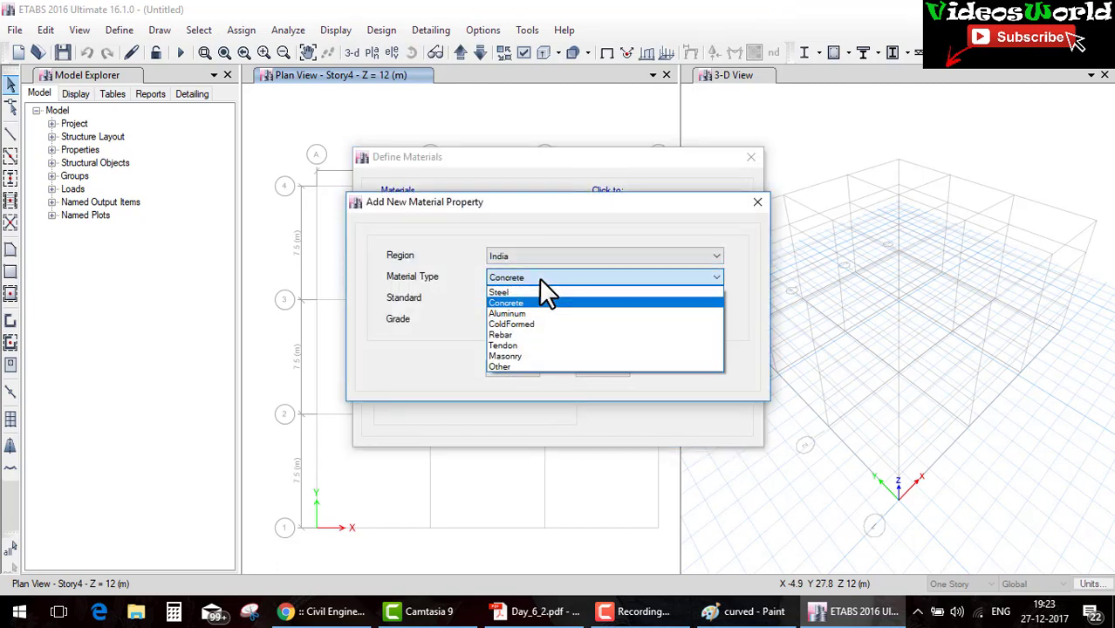
pyautogui.click(529, 356)
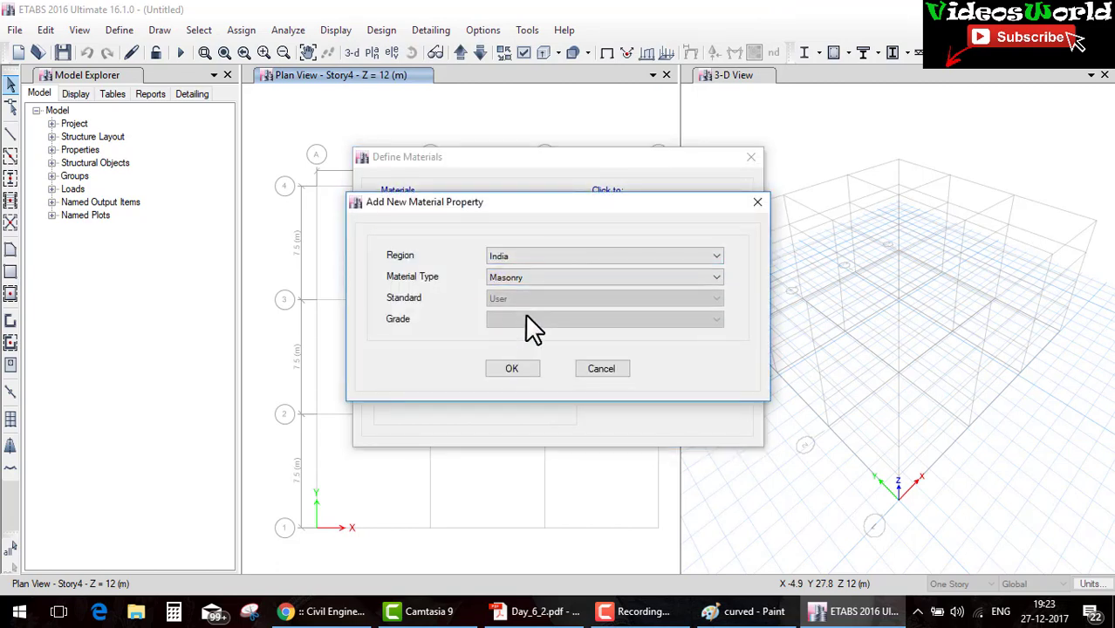
pyautogui.click(531, 365)
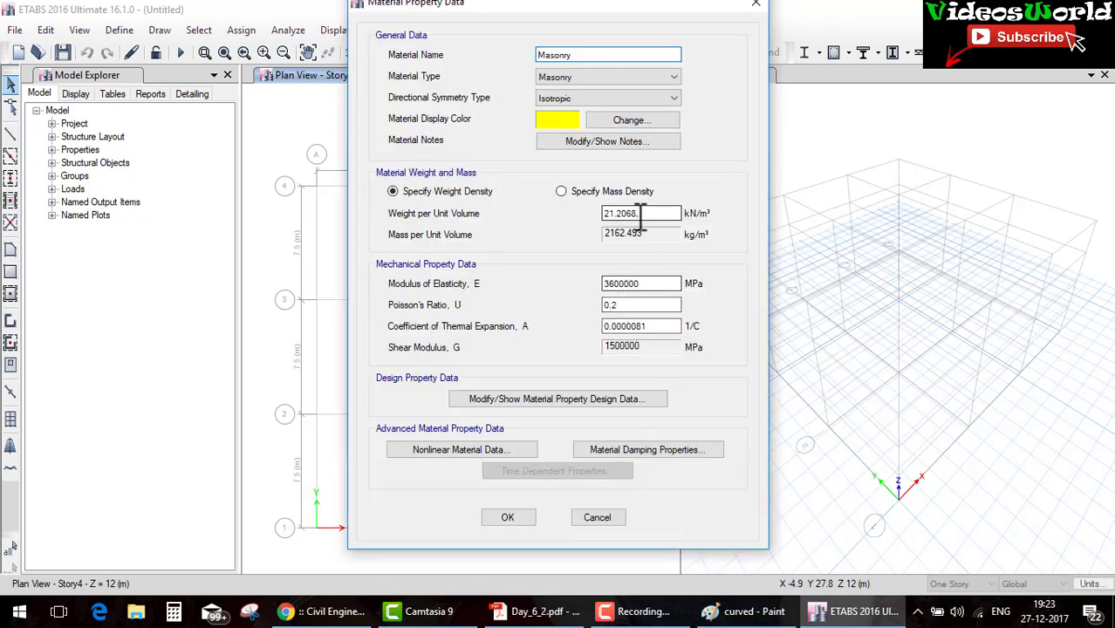
pyautogui.doubleClick(603, 214)
pyautogui.write('22.5')
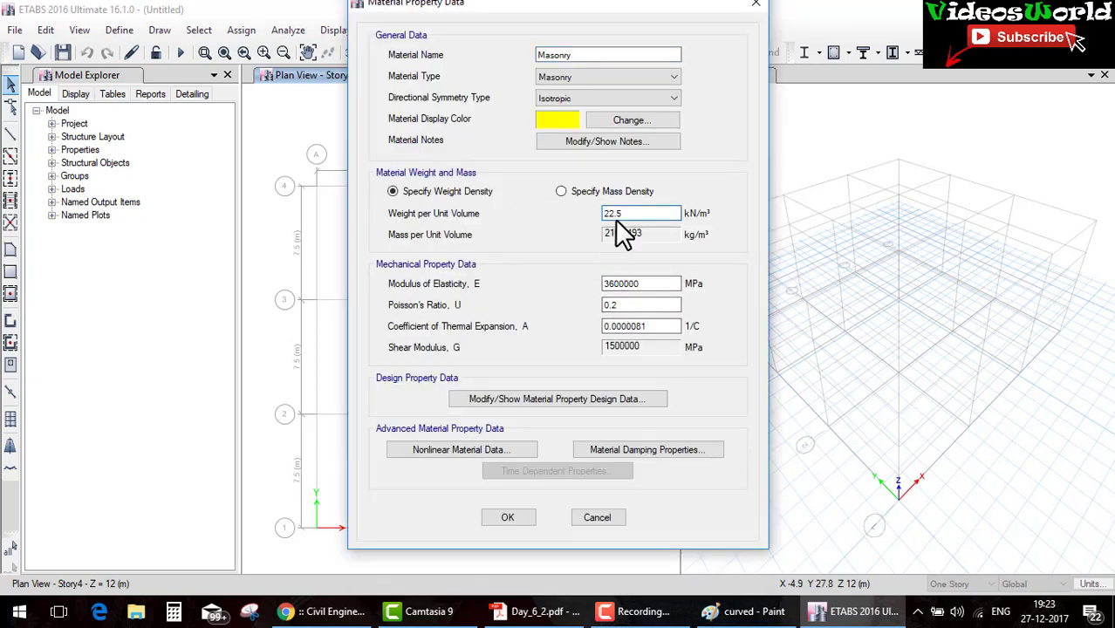
pyautogui.click(515, 523)
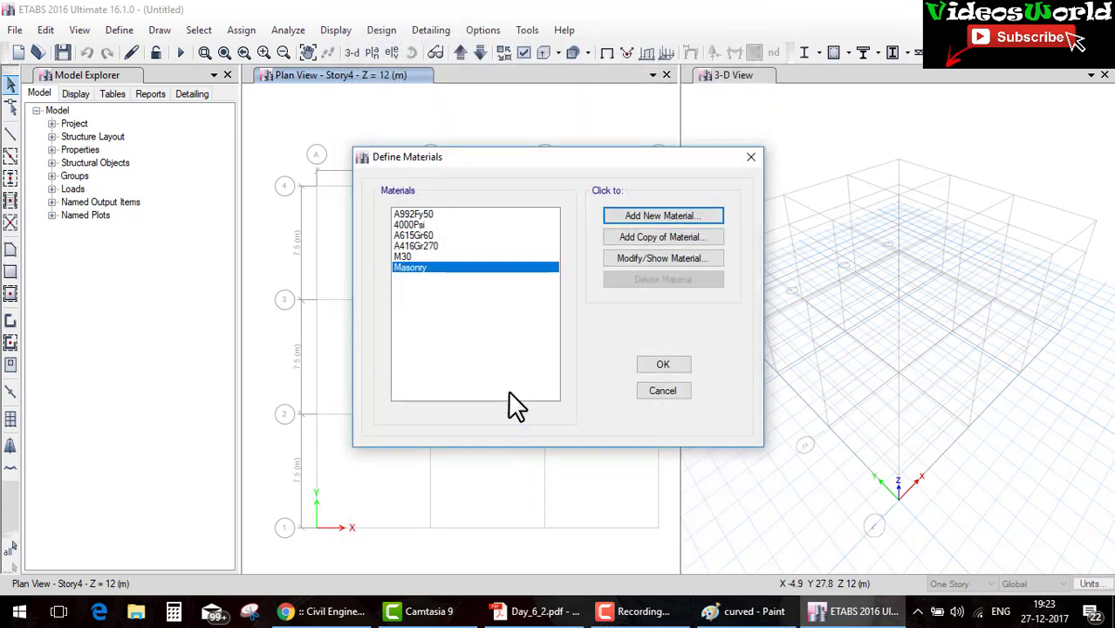
pyautogui.click(654, 370)
# Mark the 450×450 mm column, 250×400 mm beam and 150 mm slab sizes in the PDF, then return to ETABS.
pyautogui.click(568, 615)
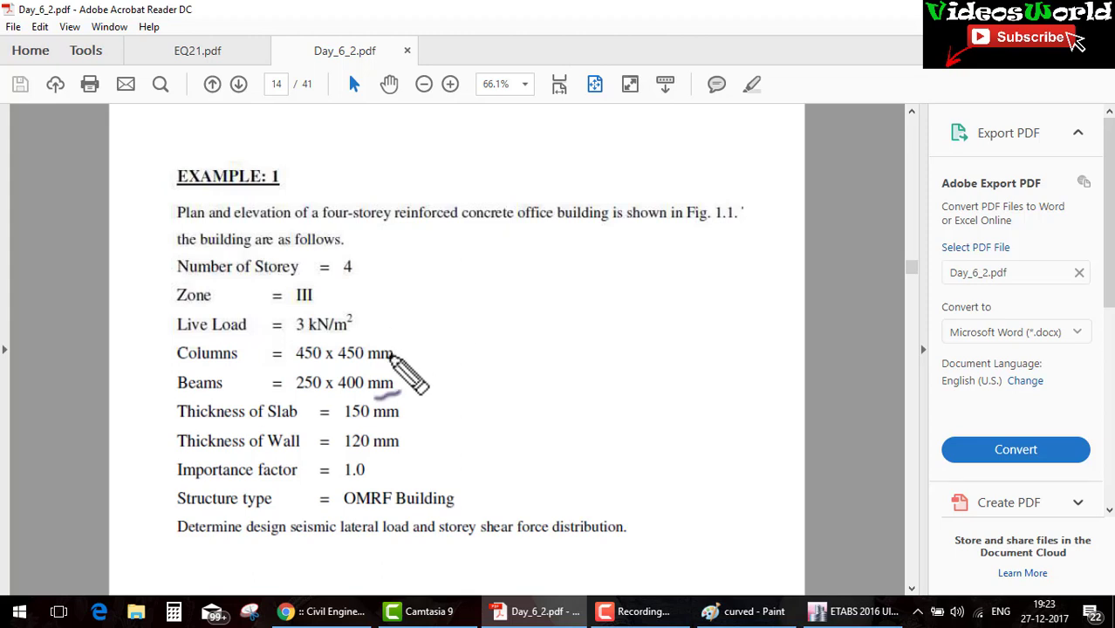
pyautogui.moveTo(401, 351); pyautogui.dragTo(480, 340)
pyautogui.moveTo(418, 386); pyautogui.dragTo(521, 362)
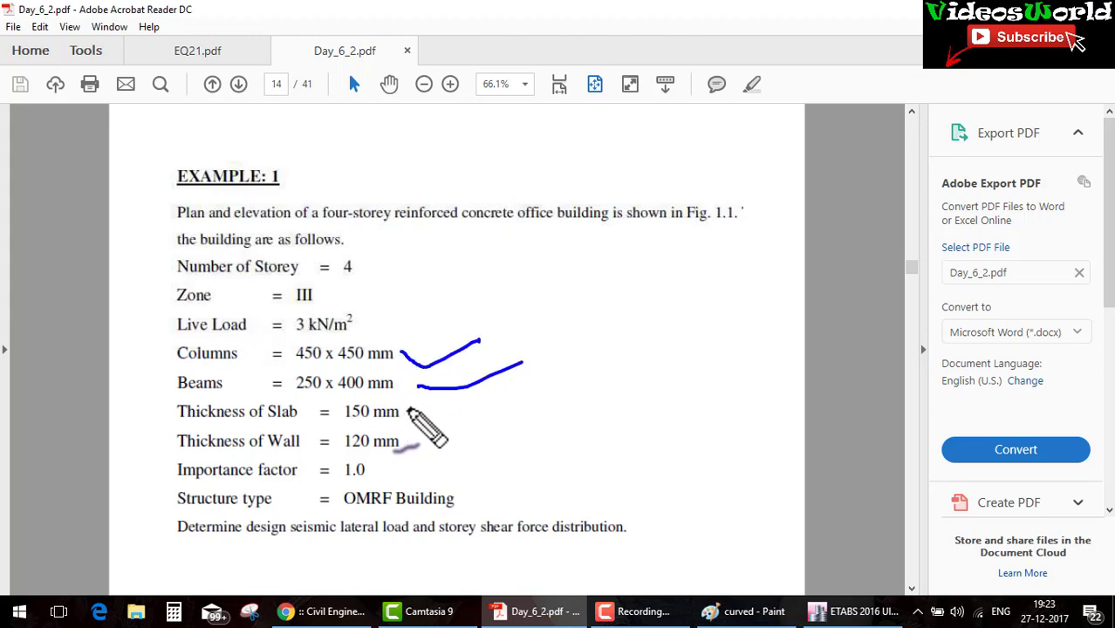
pyautogui.moveTo(406, 414); pyautogui.dragTo(482, 401)
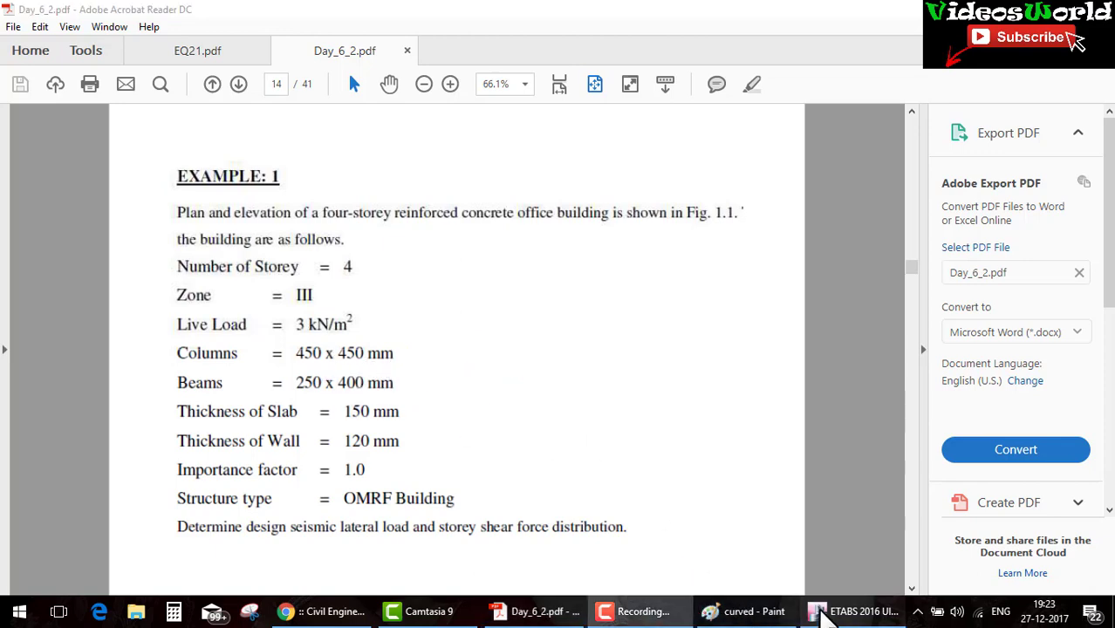
pyautogui.click(850, 612)
pyautogui.click(132, 27)
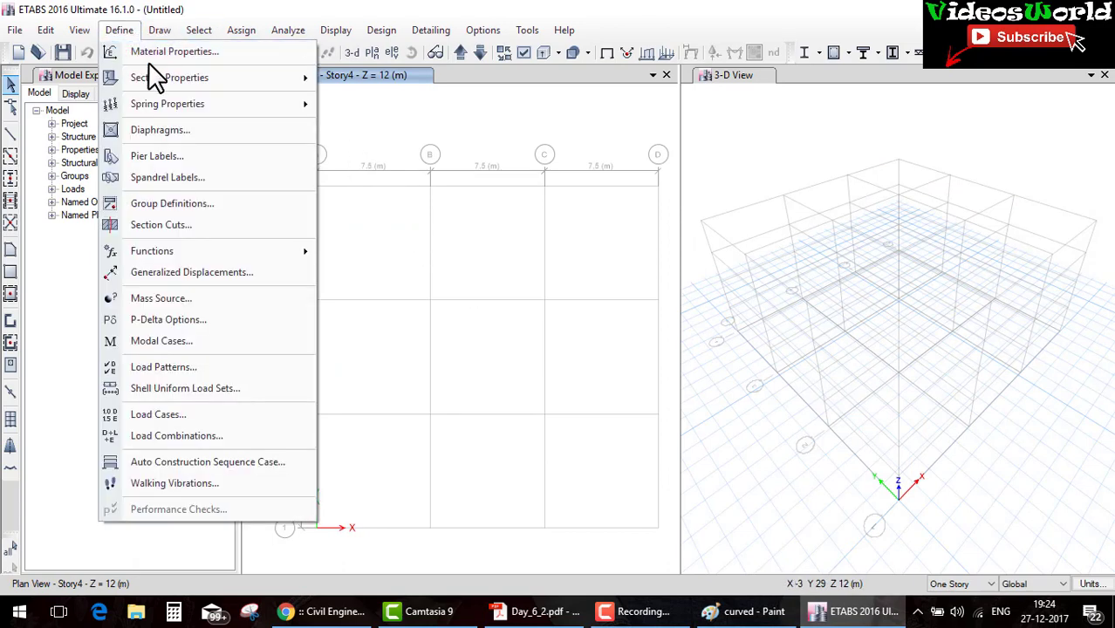
# Start a new concrete rectangular frame section, checking the column size in the PDF.
pyautogui.click(132, 36)
pyautogui.moveTo(169, 78)
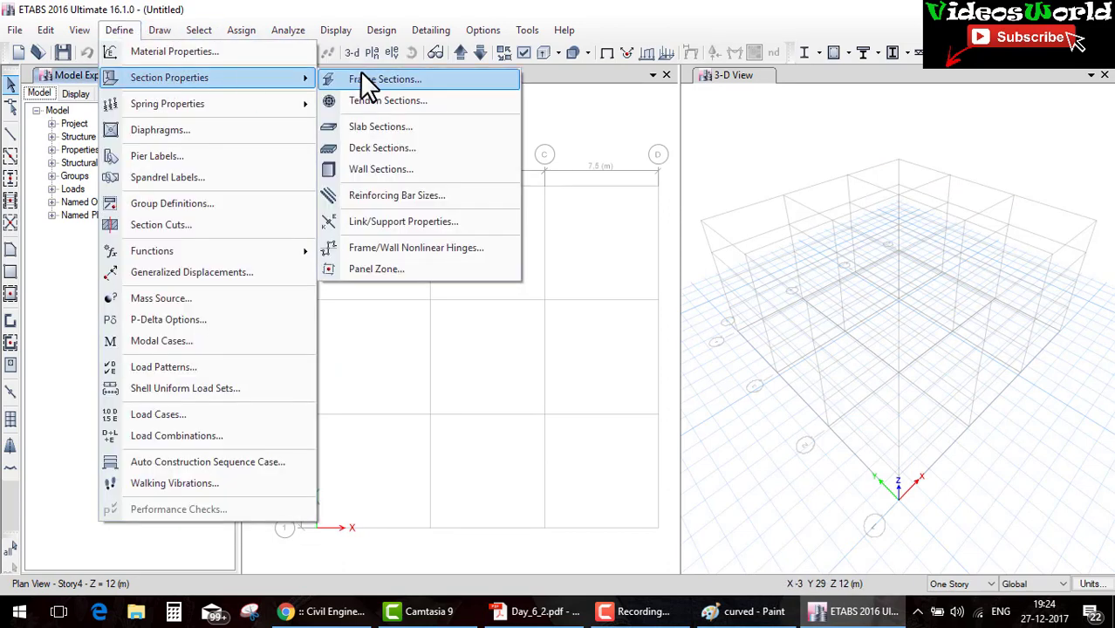
pyautogui.click(368, 83)
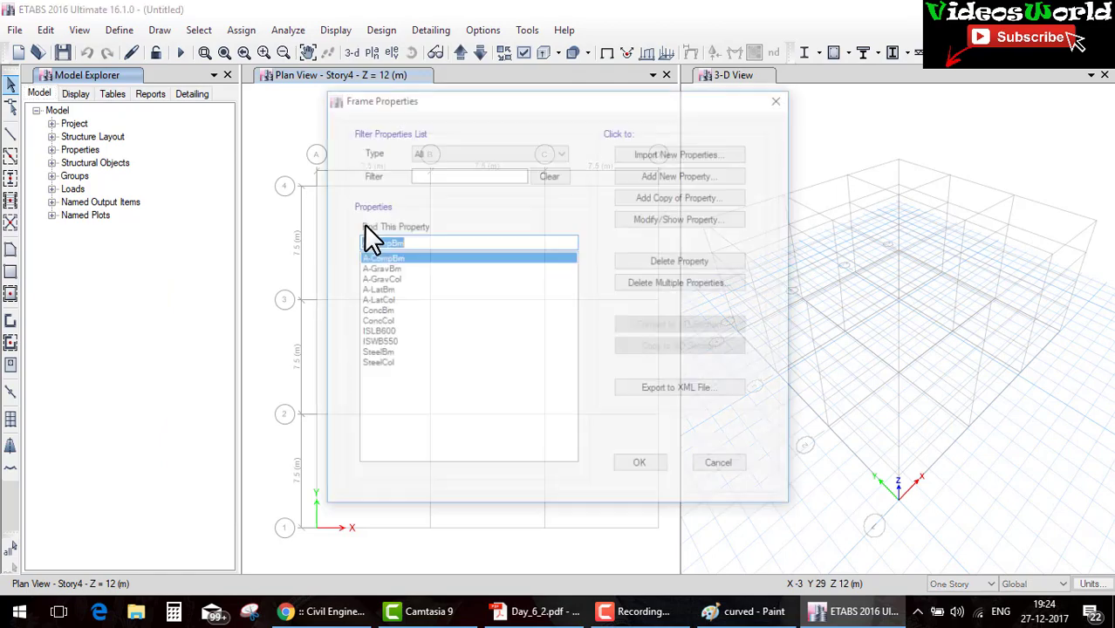
pyautogui.click(635, 172)
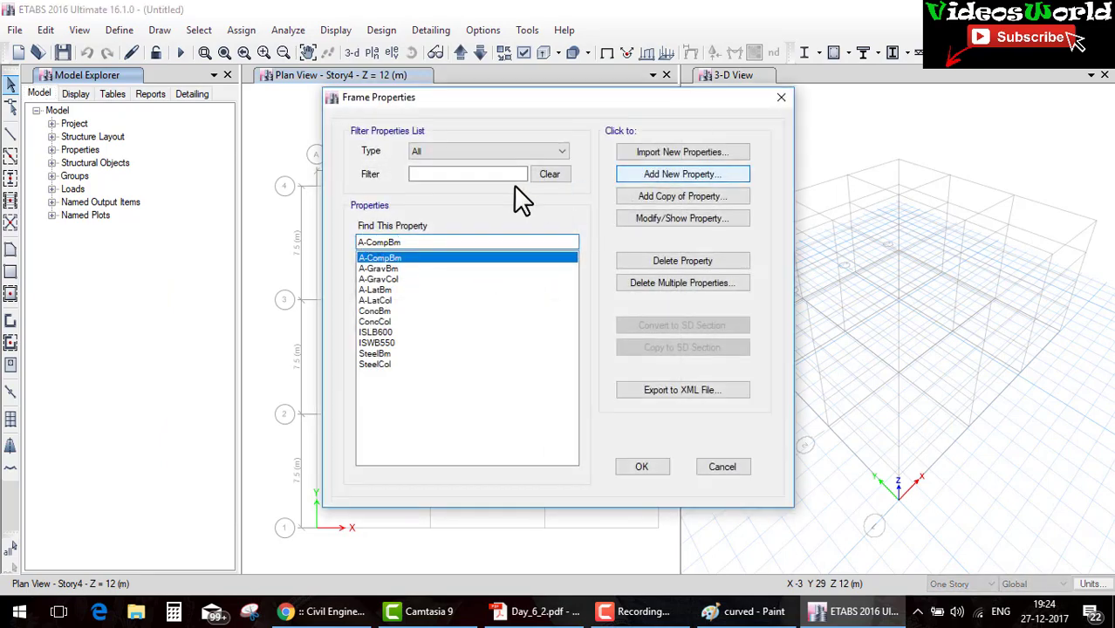
pyautogui.click(302, 255)
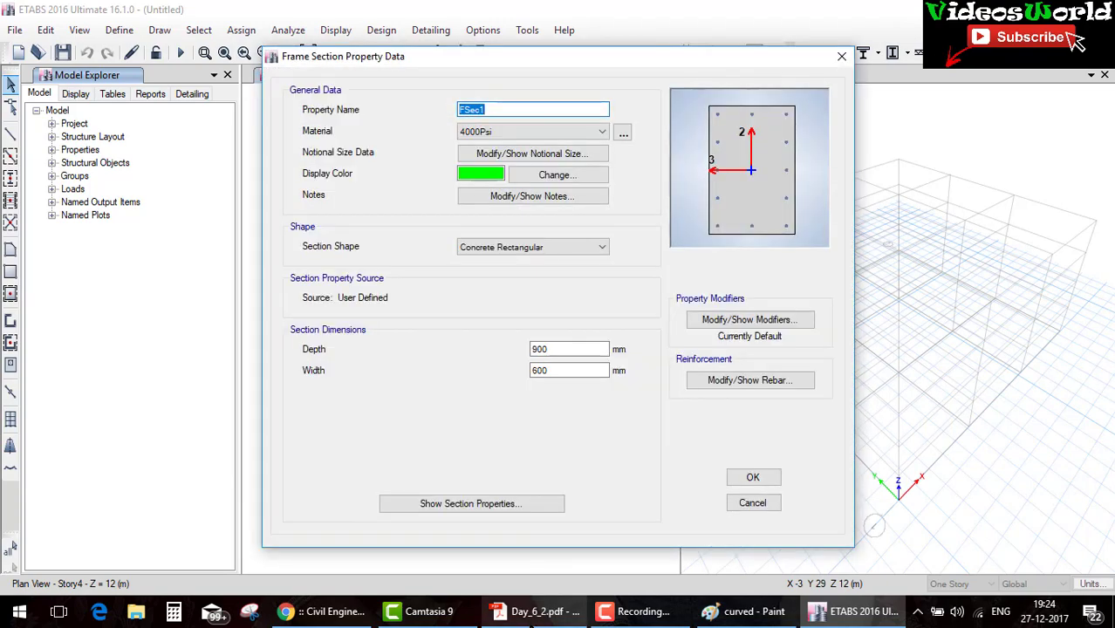
pyautogui.click(536, 611)
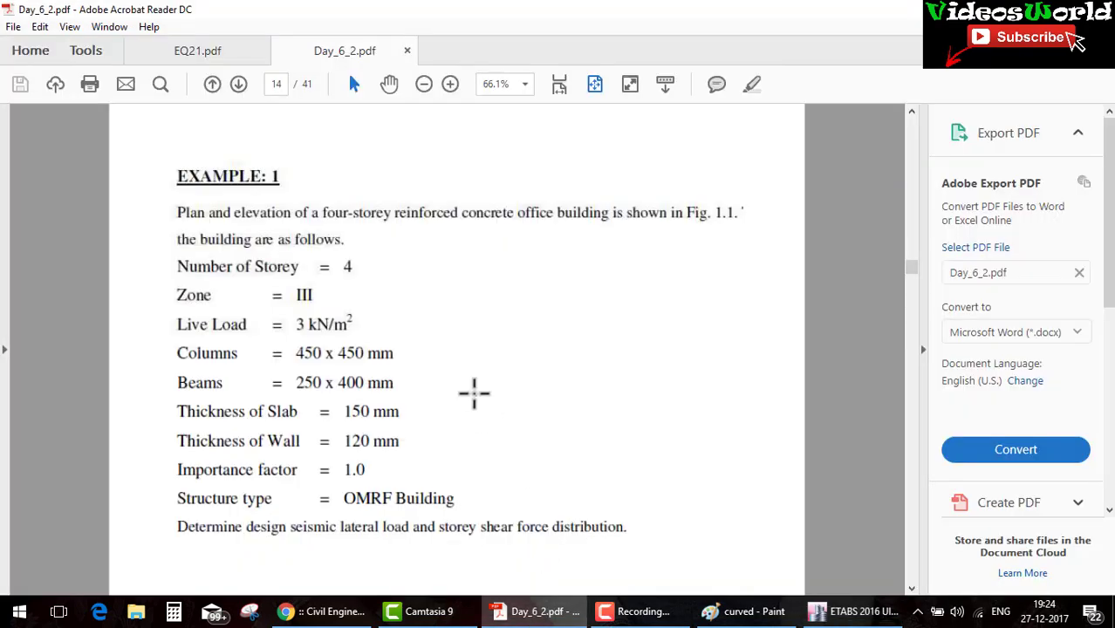
pyautogui.scroll(-5, 474, 393)
pyautogui.scroll(5, 473, 393)
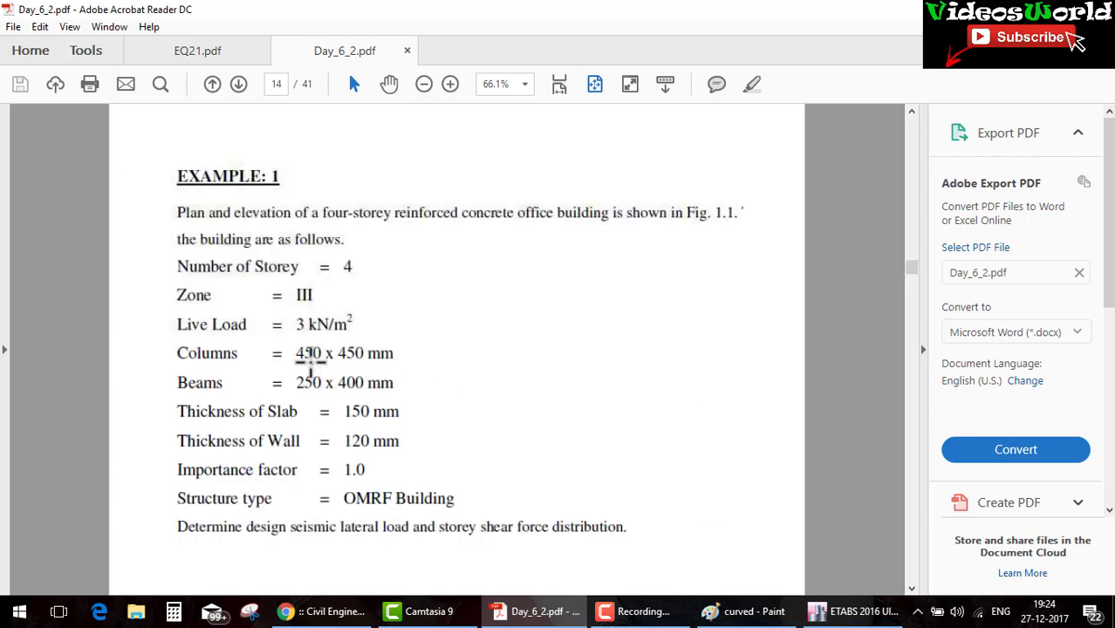
pyautogui.hotkey('alt', 'Tab')
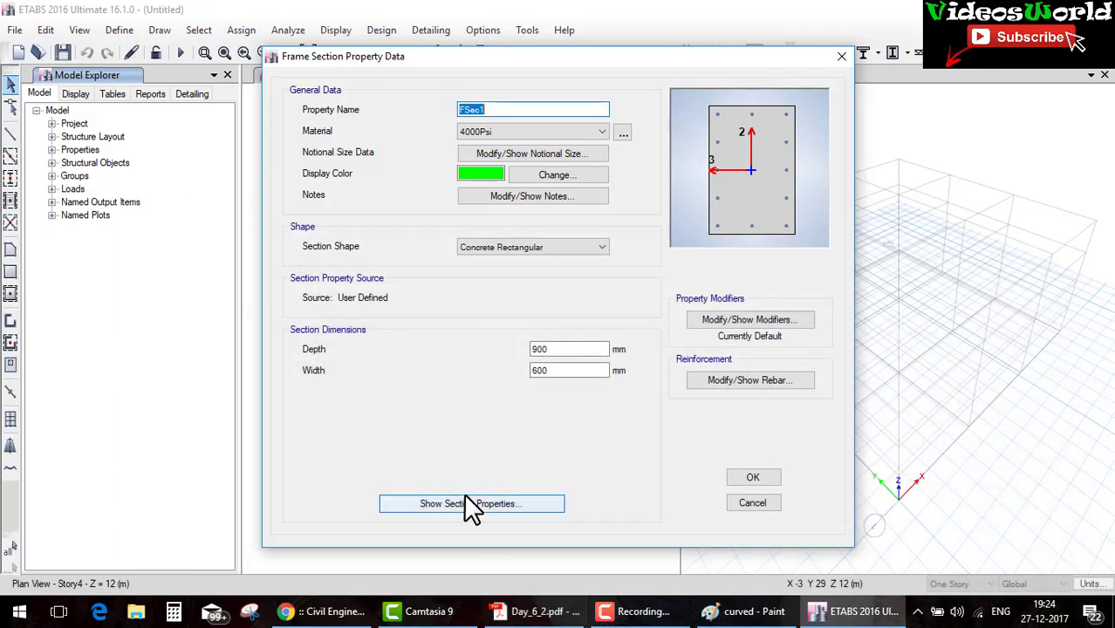
# Set the section material to M30, name it column 450X450, and make depth and width 450.
pyautogui.click(497, 129)
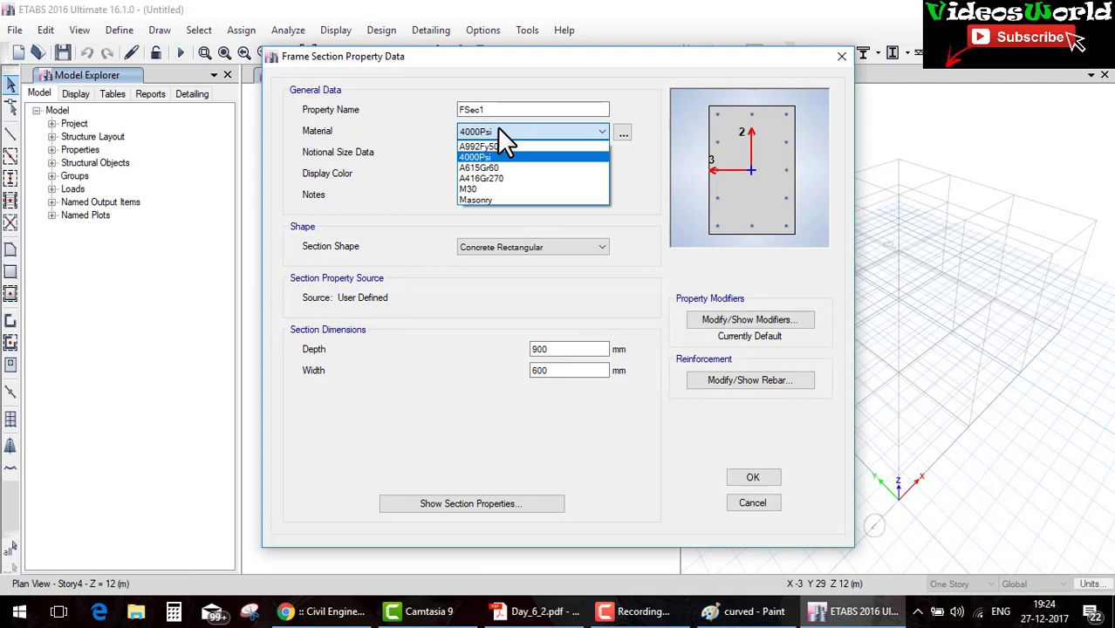
pyautogui.click(465, 187)
pyautogui.moveTo(501, 111); pyautogui.dragTo(433, 106)
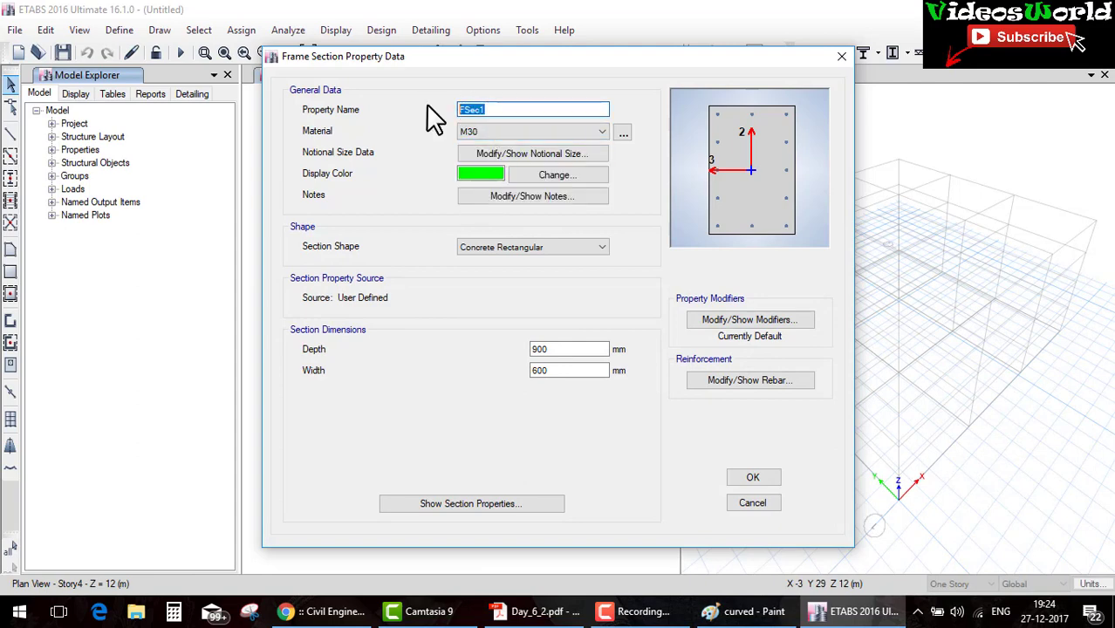
pyautogui.write('column ')
pyautogui.write('450X450')
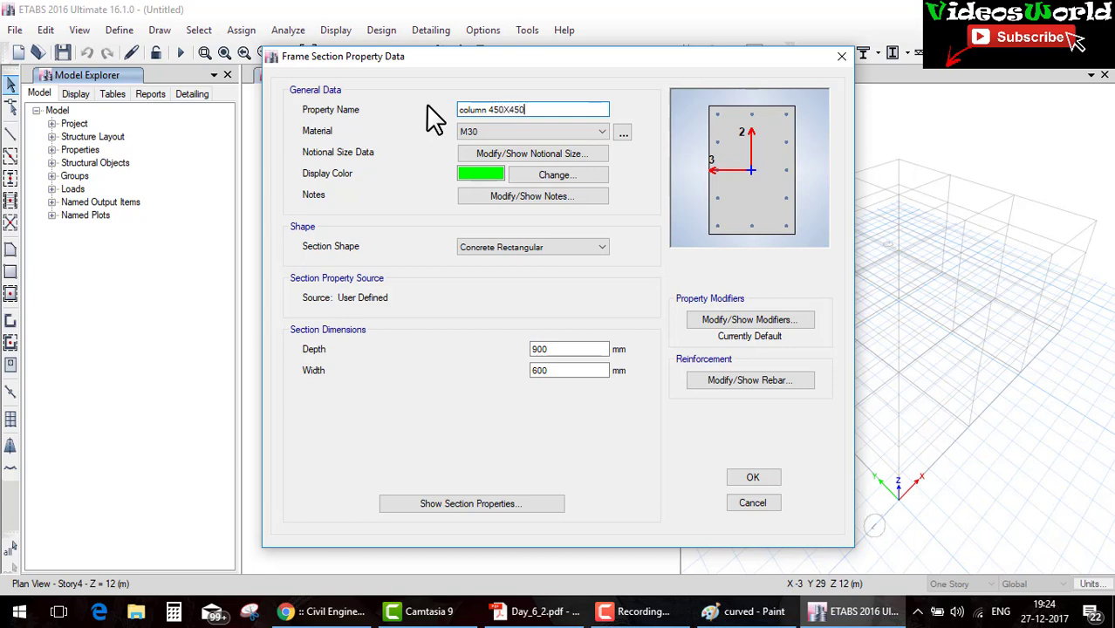
pyautogui.moveTo(577, 349); pyautogui.dragTo(360, 361)
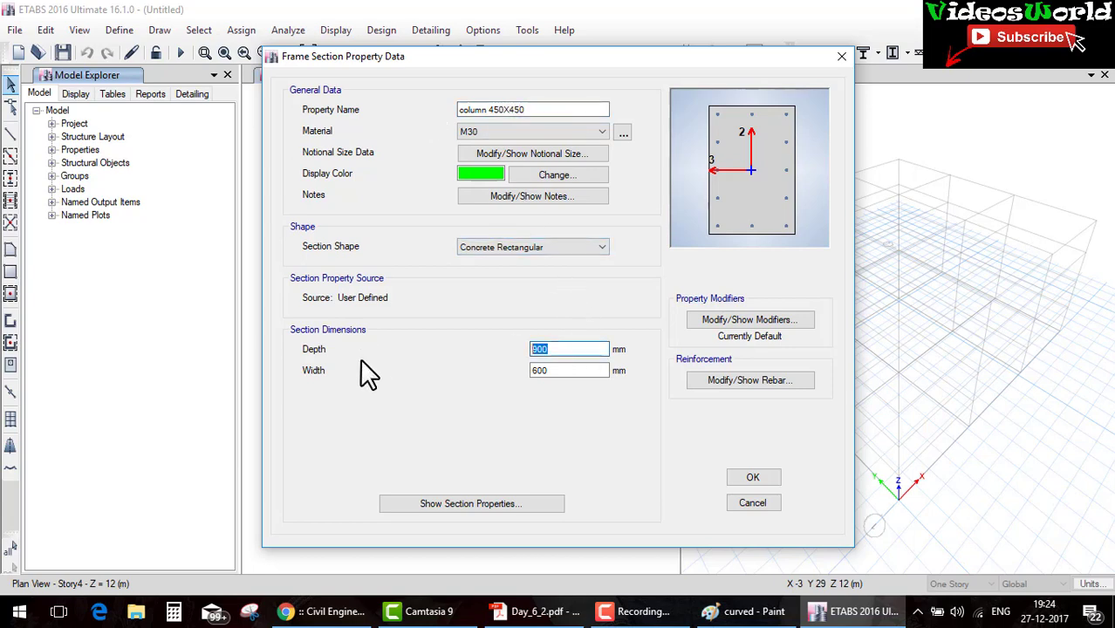
pyautogui.write('450')
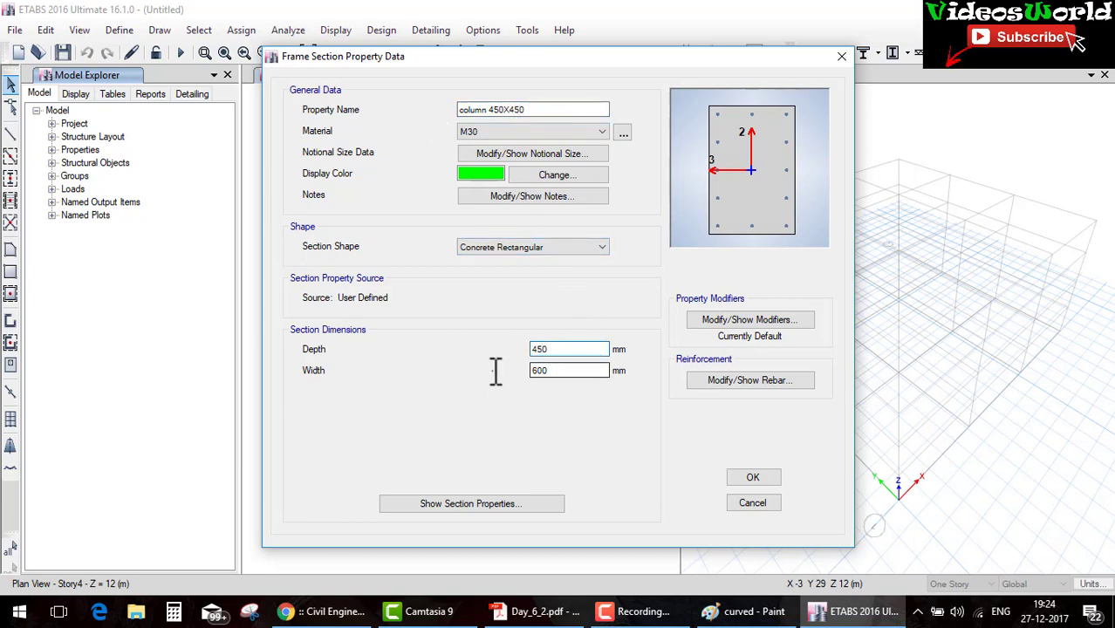
pyautogui.moveTo(532, 371); pyautogui.dragTo(611, 375)
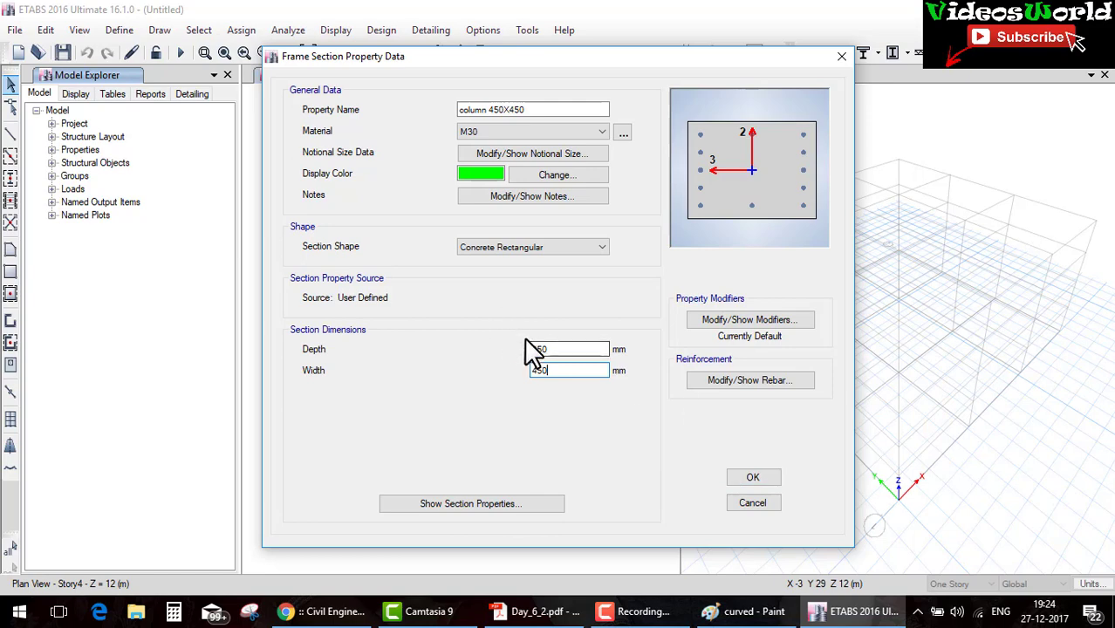
# Save the column section and start a new rectangular concrete section, checking the beam size in the PDF.
pyautogui.click(768, 477)
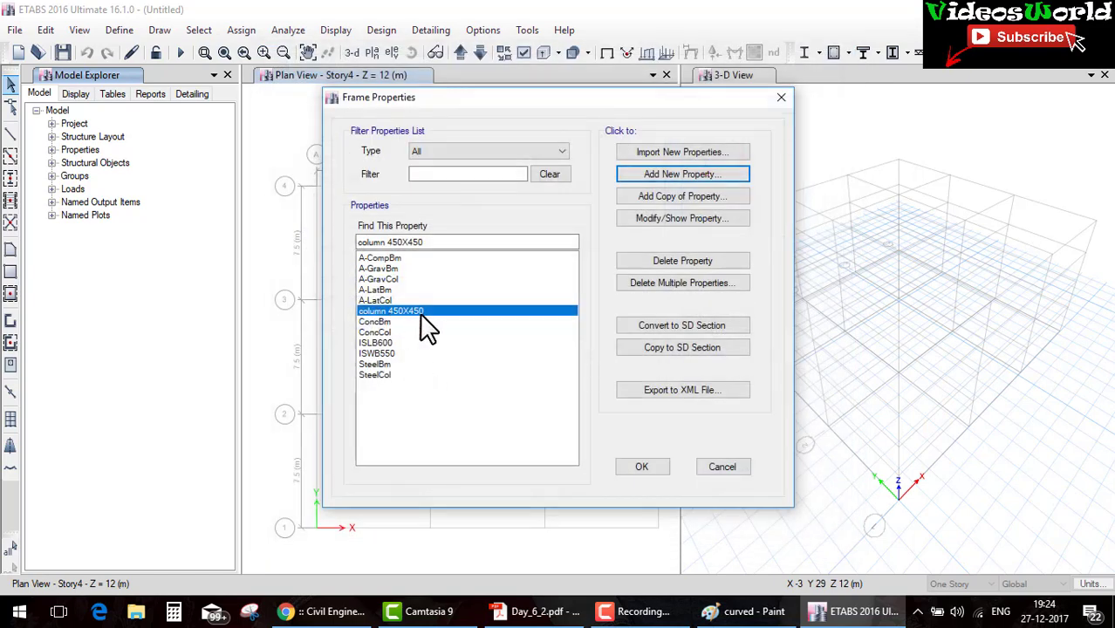
pyautogui.click(650, 175)
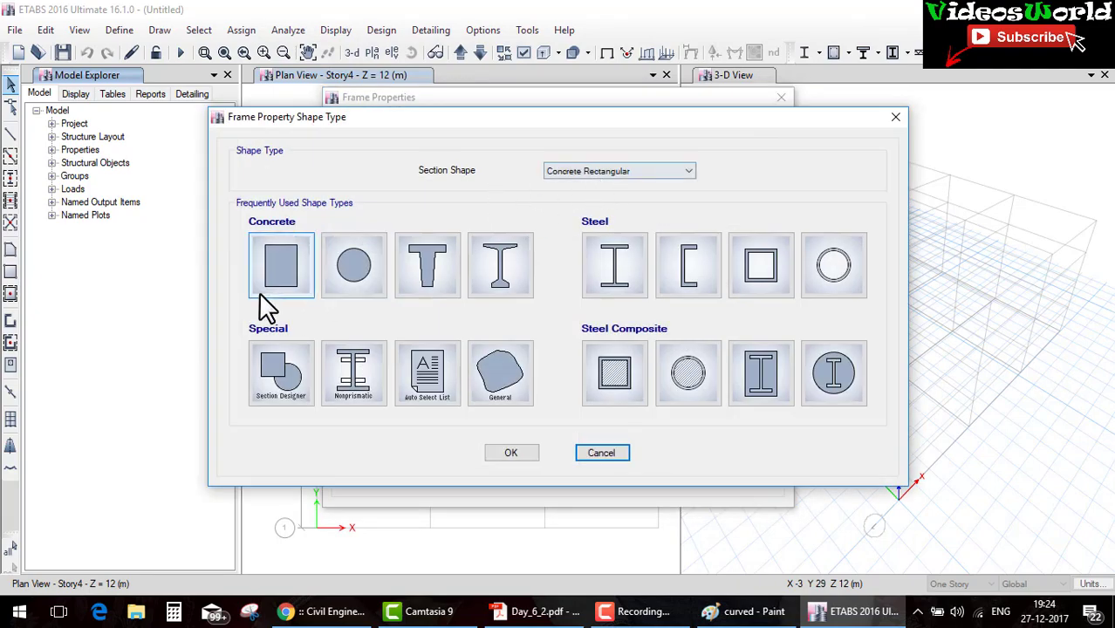
pyautogui.click(601, 452)
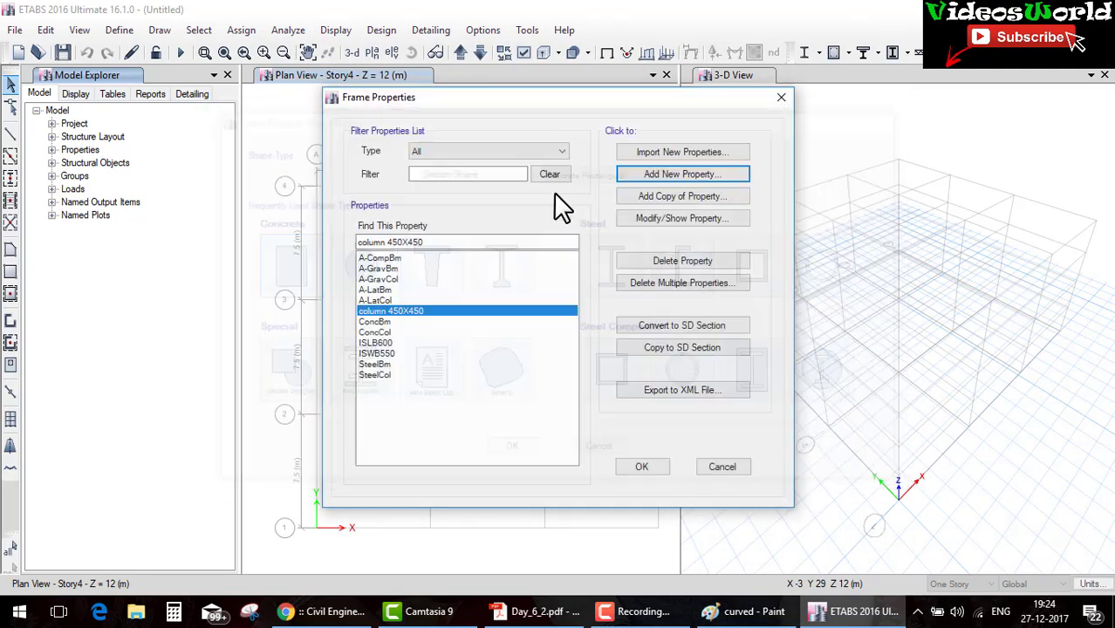
pyautogui.click(550, 616)
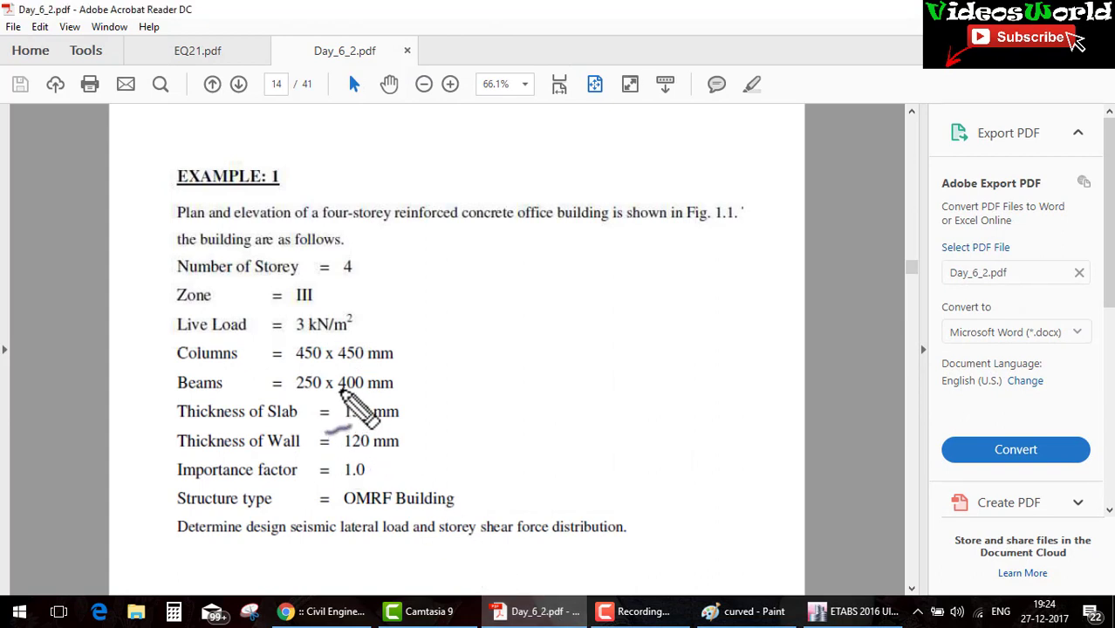
pyautogui.moveTo(340, 390); pyautogui.dragTo(362, 390)
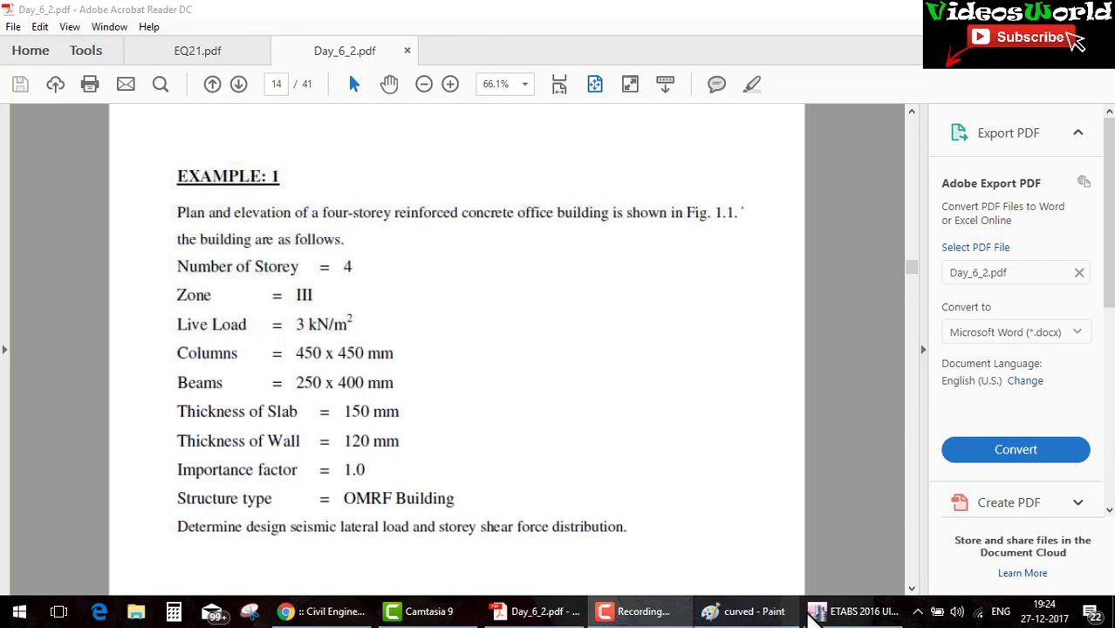
pyautogui.click(815, 613)
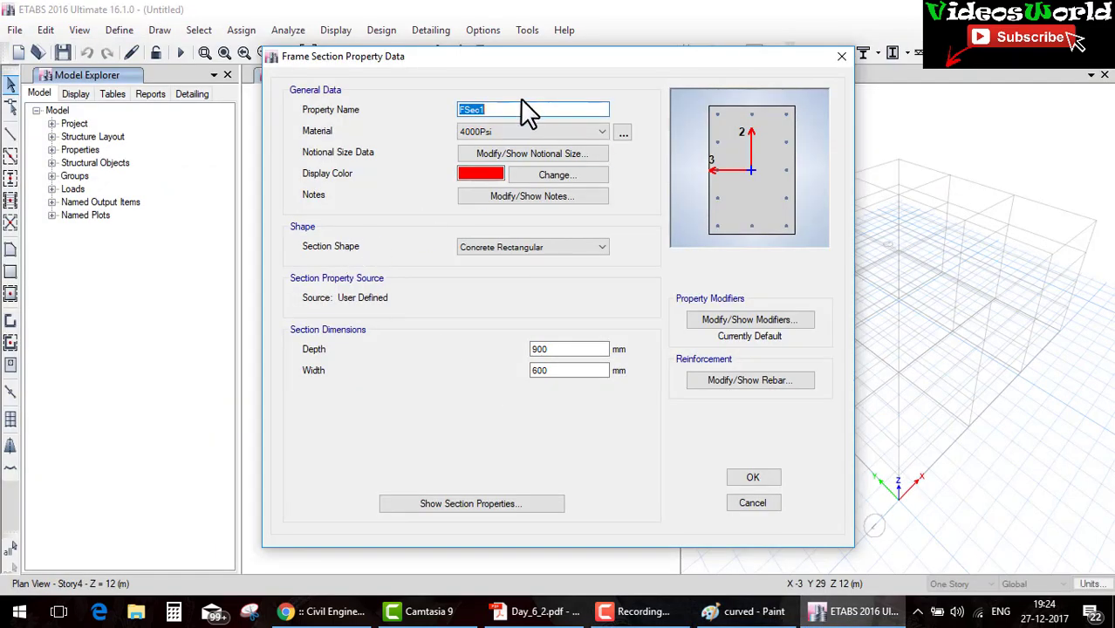
# Define beam 250X450 in M30 with depth 450 and width 250, and save it.
pyautogui.write('beam ')
pyautogui.write('250X450')
pyautogui.click(562, 133)
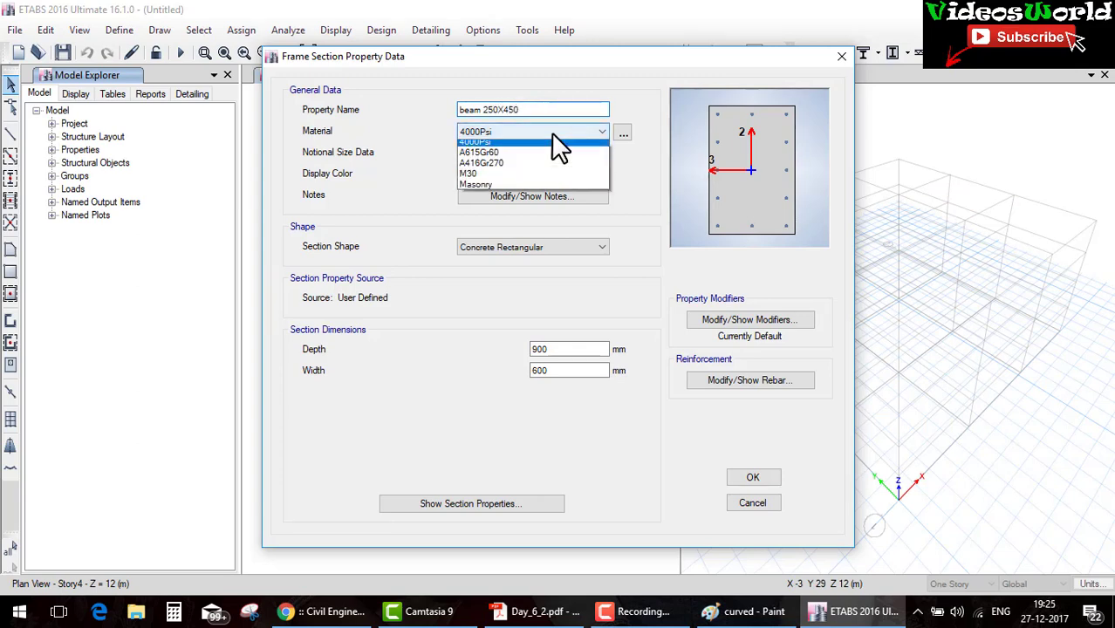
pyautogui.click(496, 189)
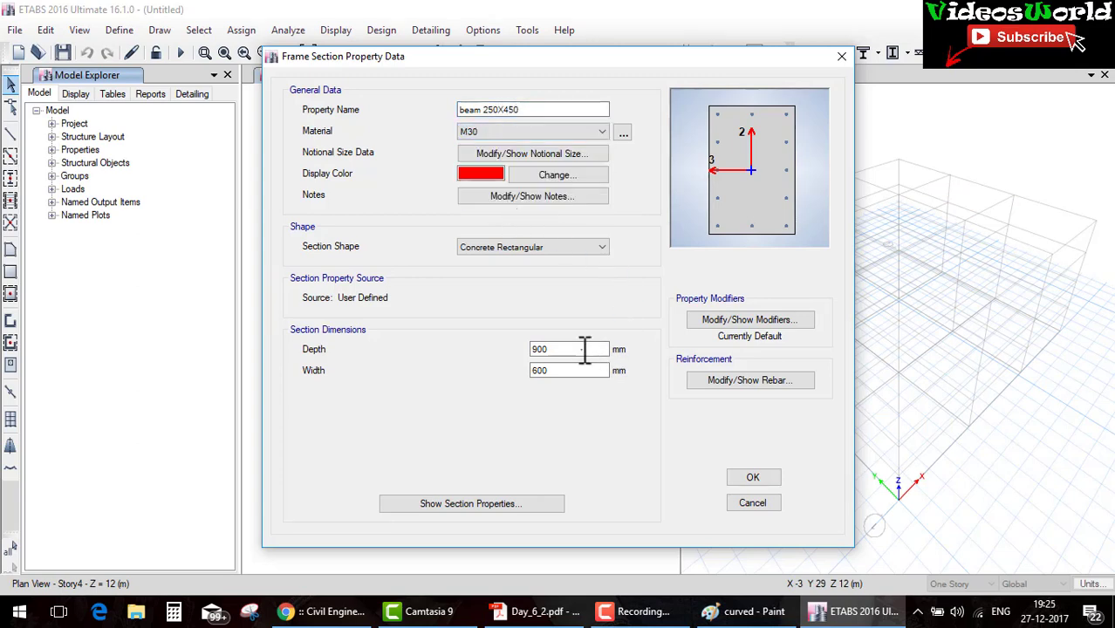
pyautogui.doubleClick(587, 349)
pyautogui.write('450')
pyautogui.press('Tab')
pyautogui.write('250')
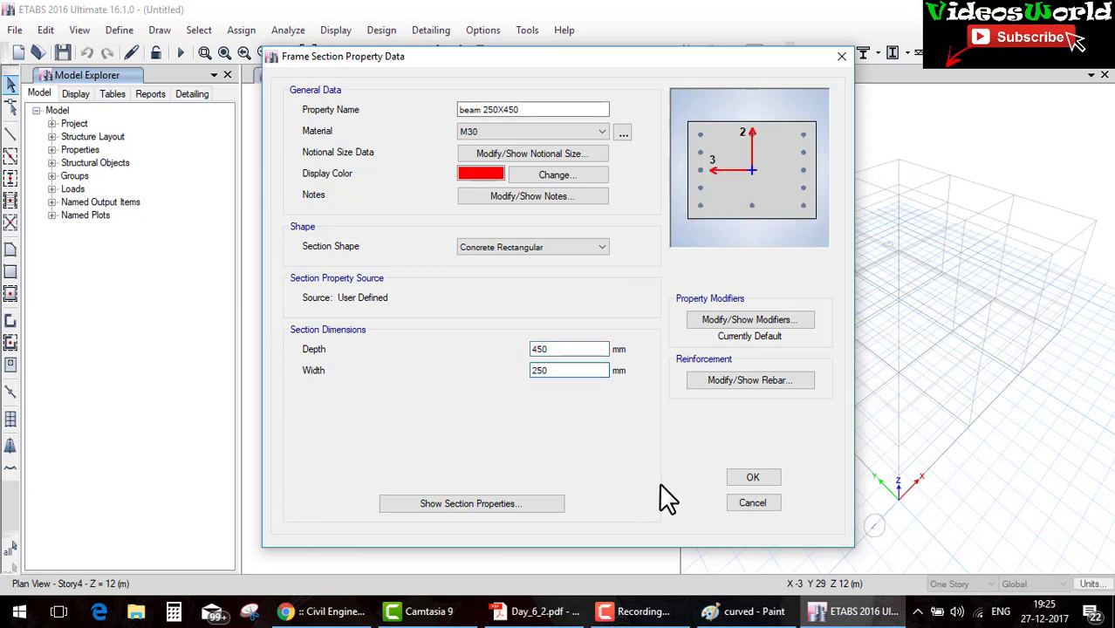
pyautogui.click(737, 478)
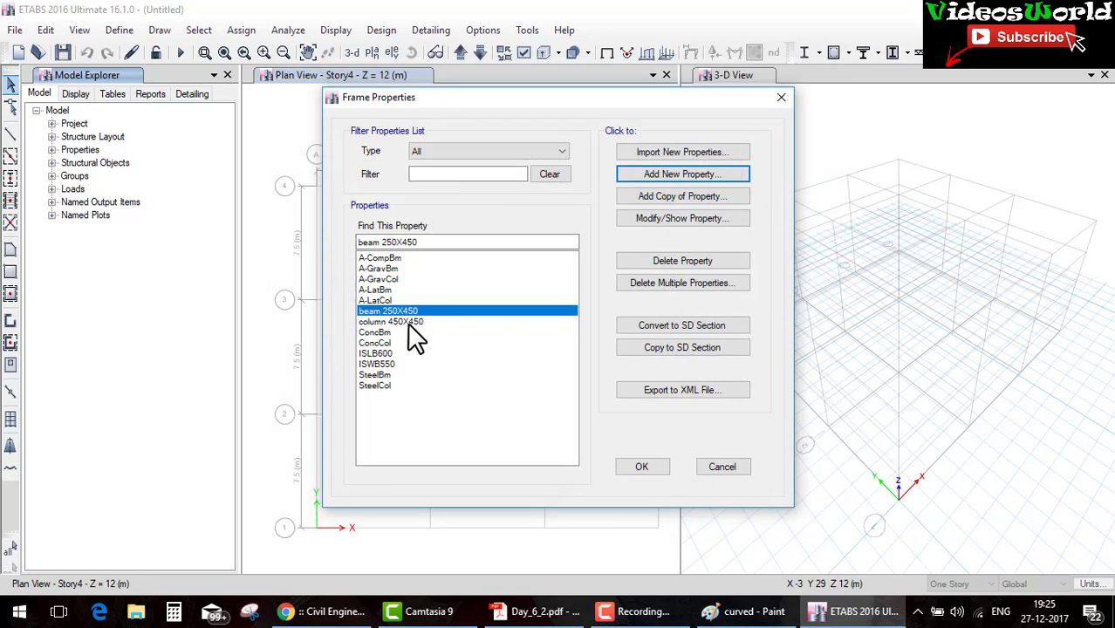
# Close the frame sections list and open the slab section properties, checking slab thickness in the PDF.
pyautogui.click(641, 467)
pyautogui.click(119, 30)
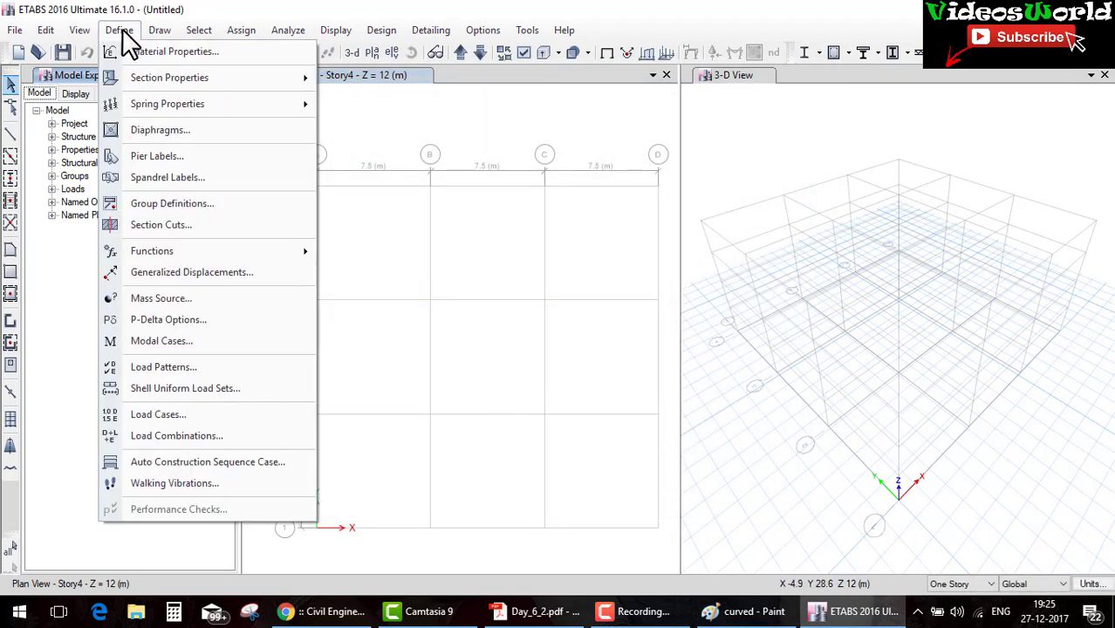
pyautogui.moveTo(169, 78)
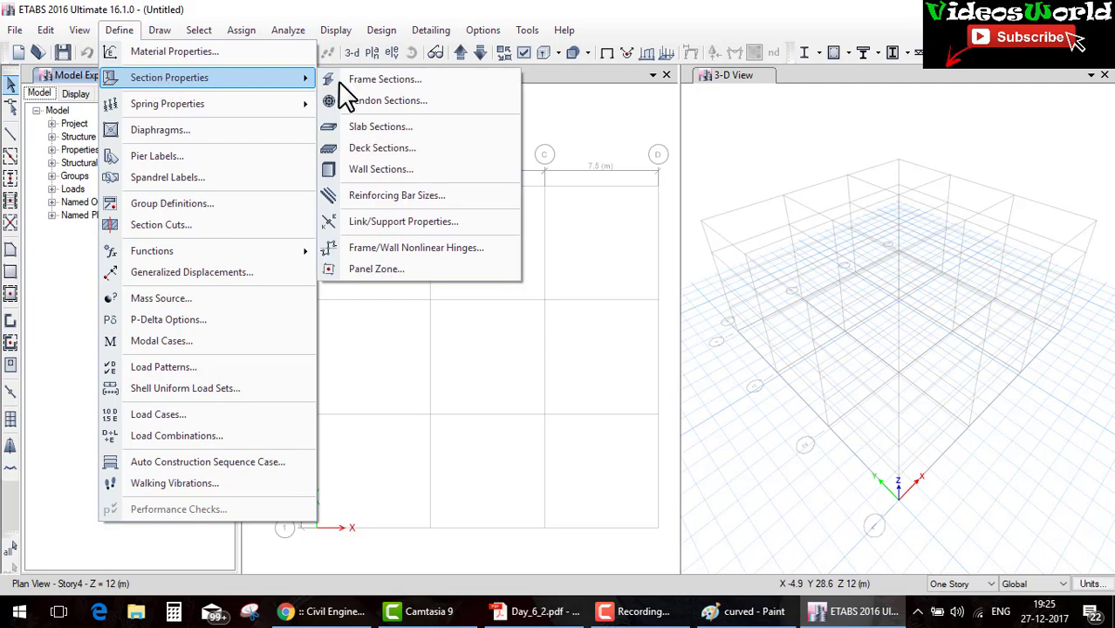
pyautogui.click(384, 128)
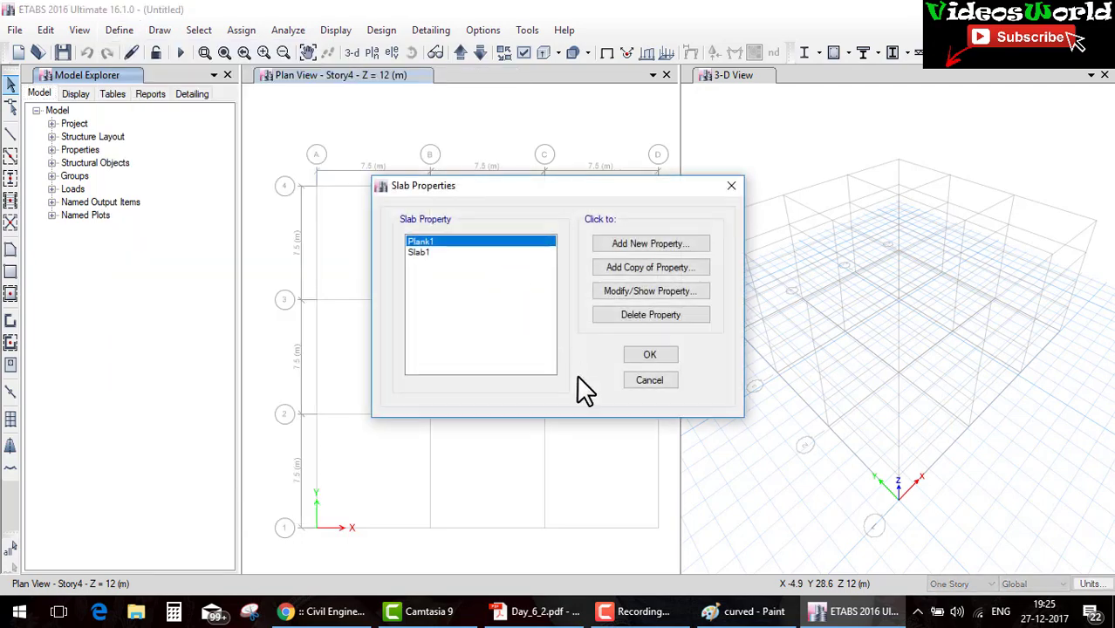
pyautogui.click(559, 610)
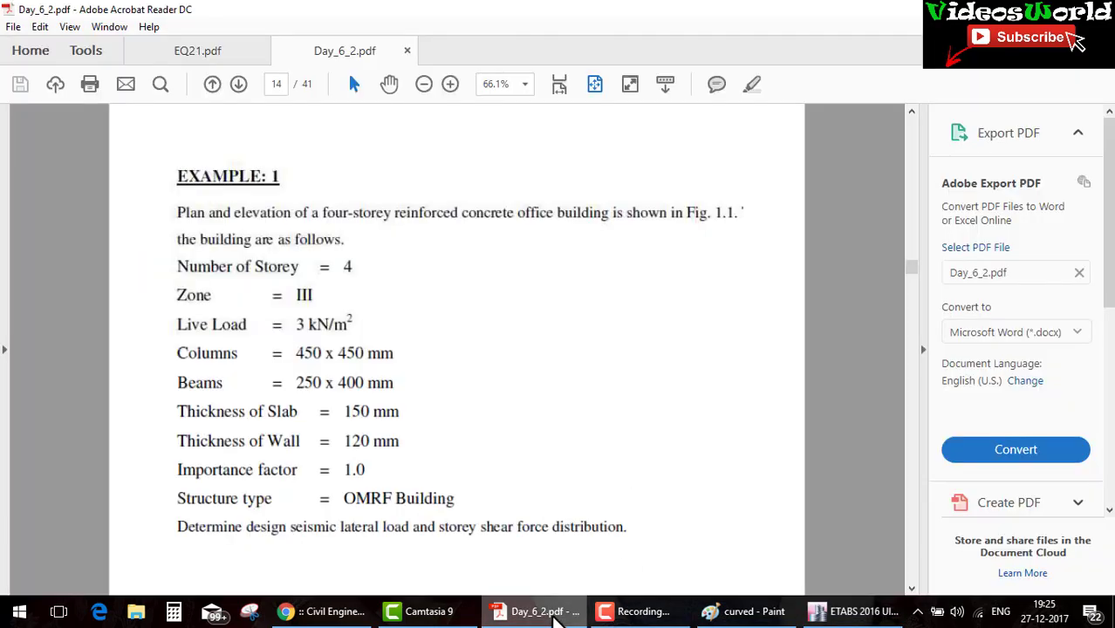
pyautogui.click(558, 615)
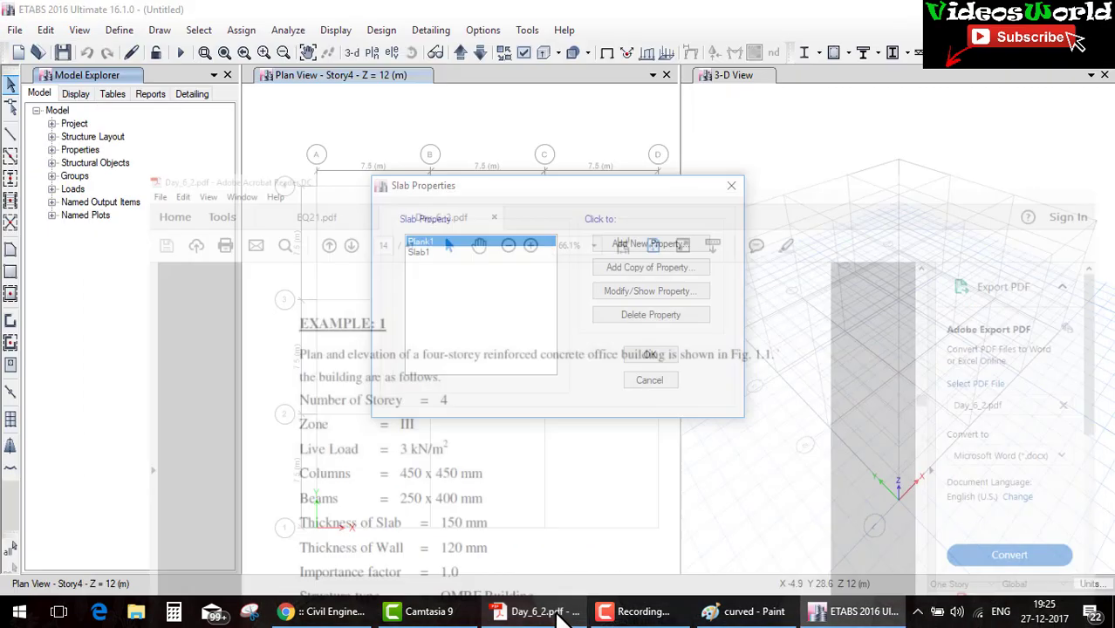
pyautogui.click(559, 616)
pyautogui.click(558, 616)
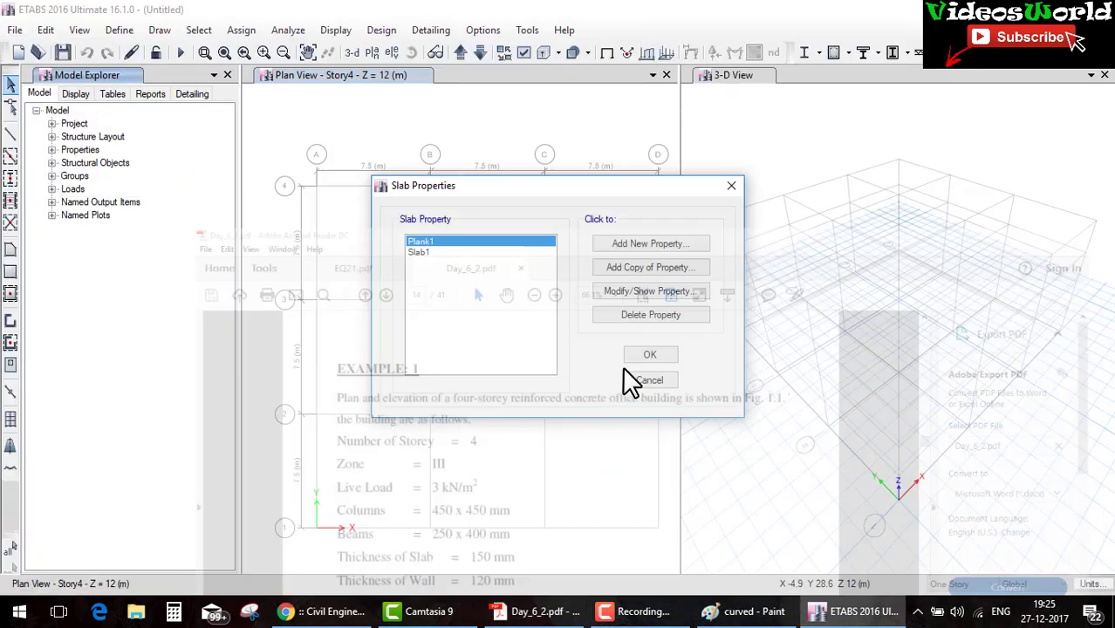
# Add slab property Slab150 in M30, 150 mm thick, then bring the example PDF forward.
pyautogui.click(640, 246)
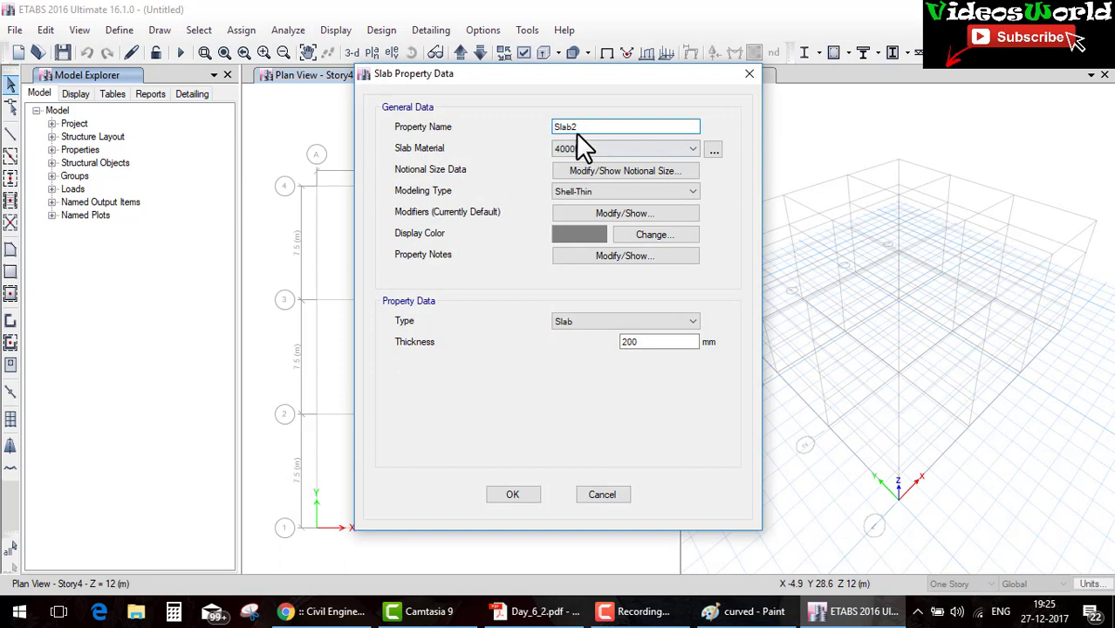
pyautogui.click(583, 128)
pyautogui.write('150')
pyautogui.click(597, 148)
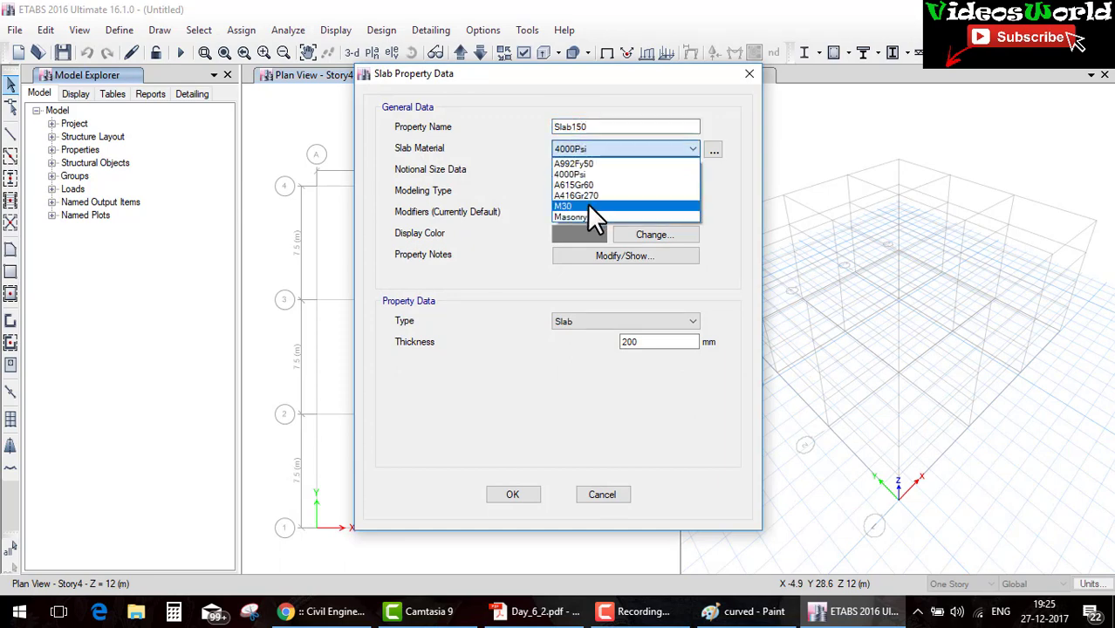
pyautogui.click(587, 205)
pyautogui.click(644, 342)
pyautogui.moveTo(657, 340); pyautogui.dragTo(557, 338)
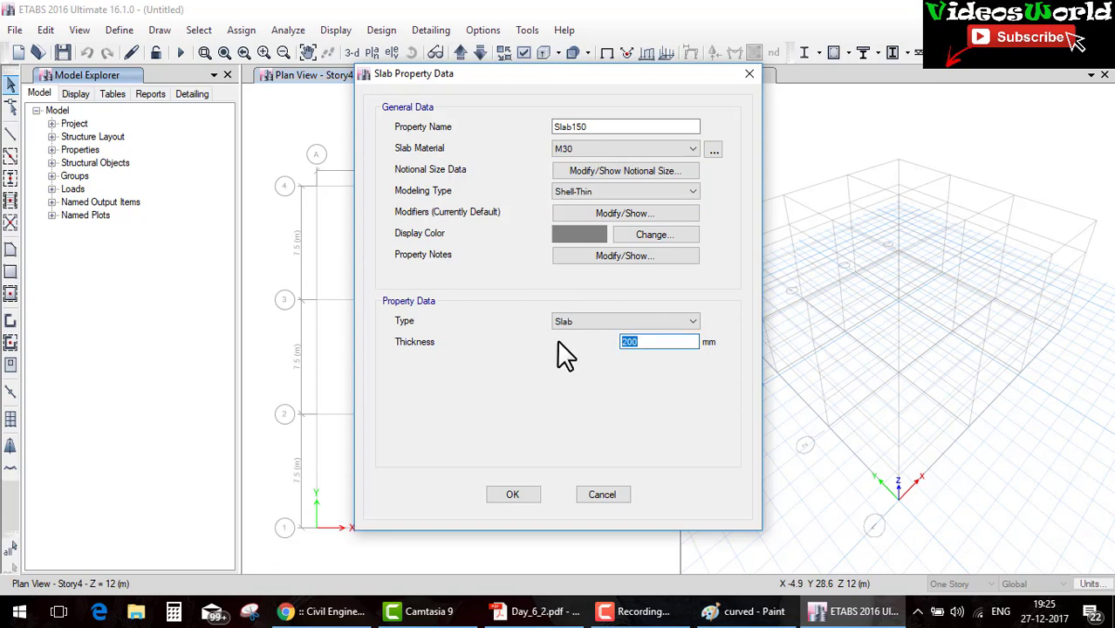
pyautogui.write('150')
pyautogui.click(523, 494)
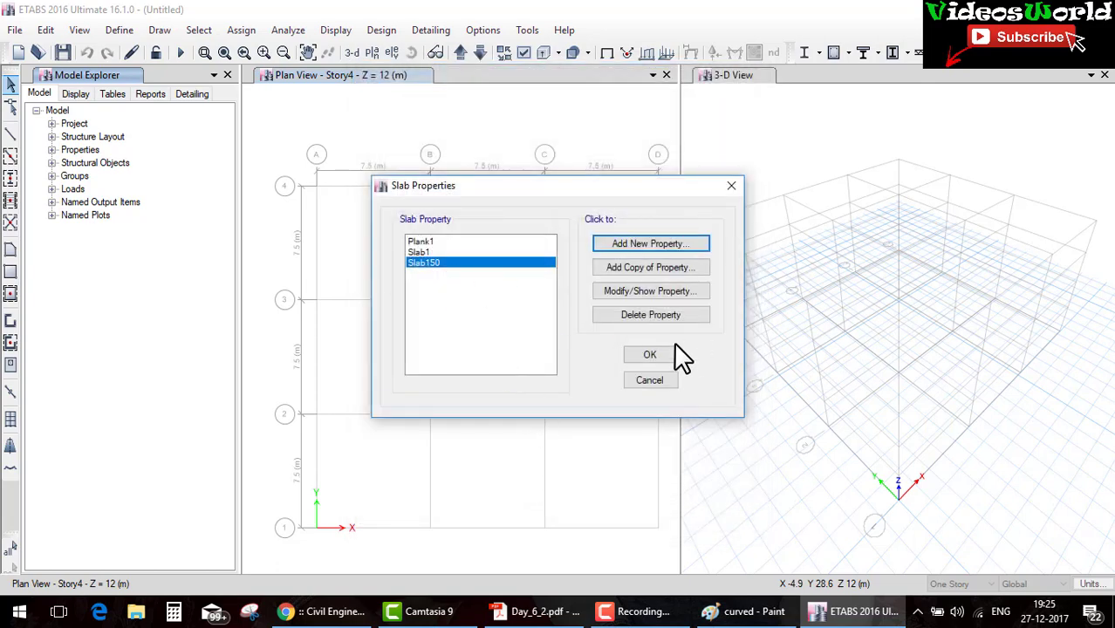
pyautogui.click(667, 354)
pyautogui.click(546, 611)
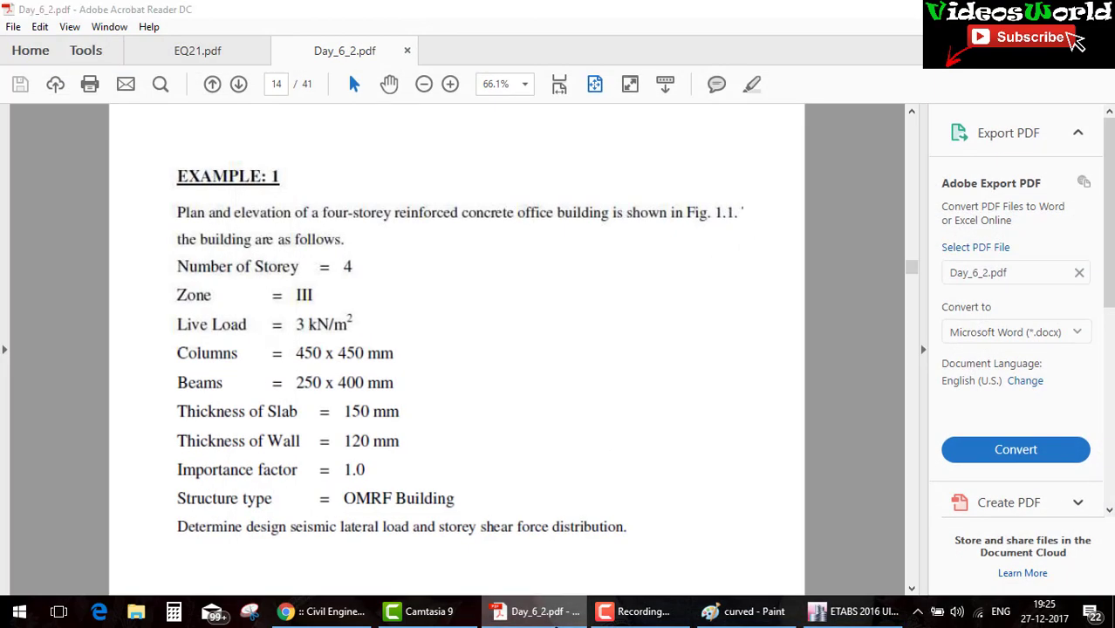
# Draw beam 250X450 along every grid line on all storeys.
pyautogui.click(851, 612)
pyautogui.click(11, 157)
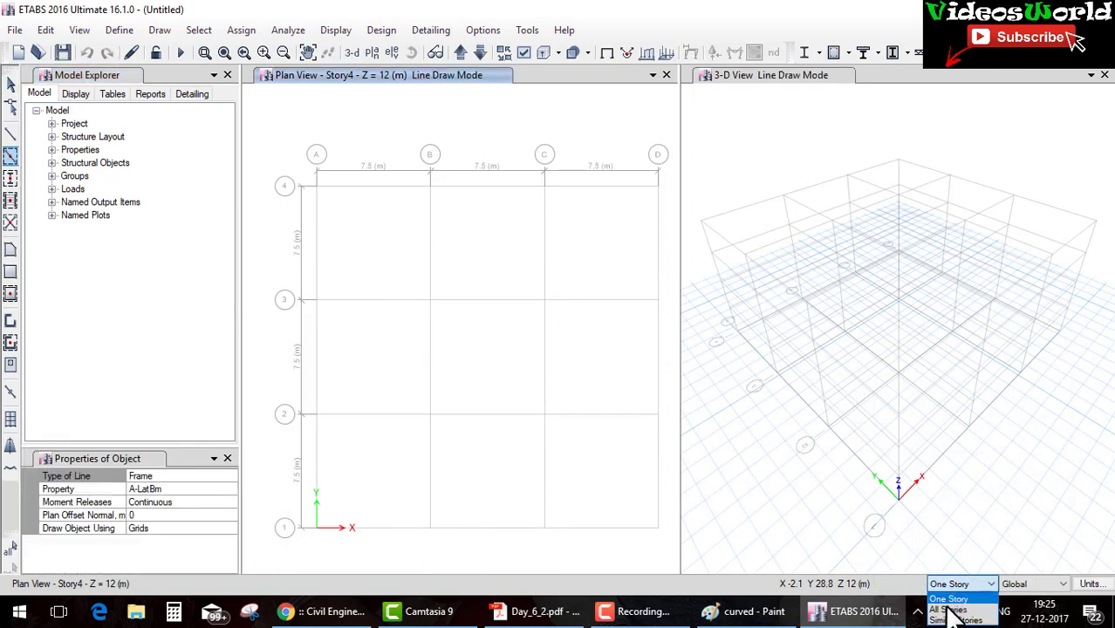
pyautogui.click(959, 567)
pyautogui.click(232, 489)
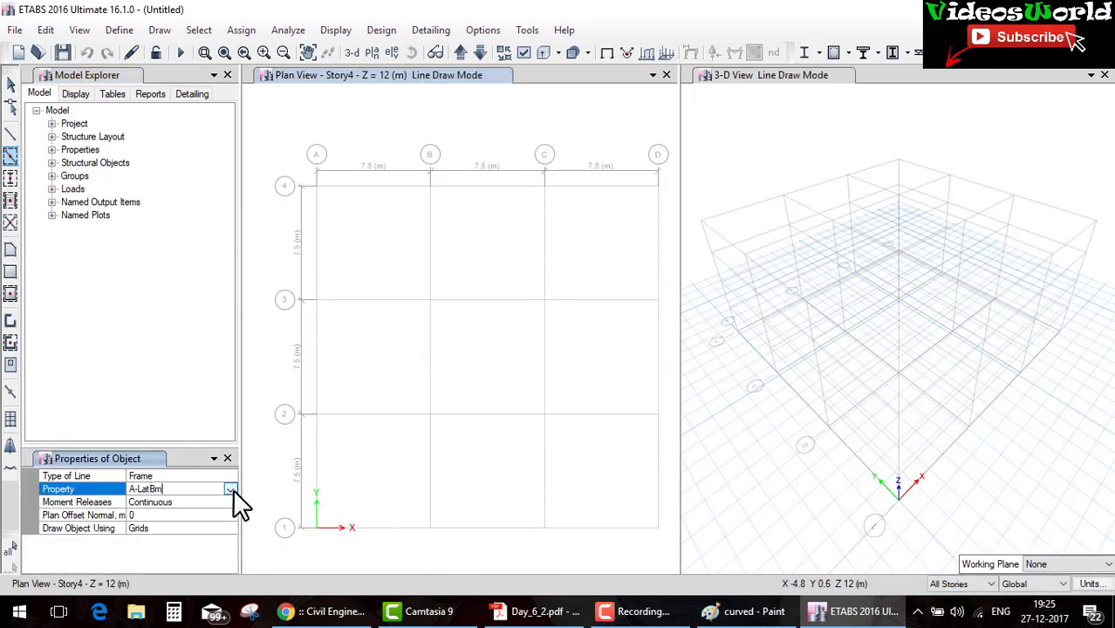
pyautogui.click(229, 490)
pyautogui.click(229, 489)
pyautogui.click(228, 490)
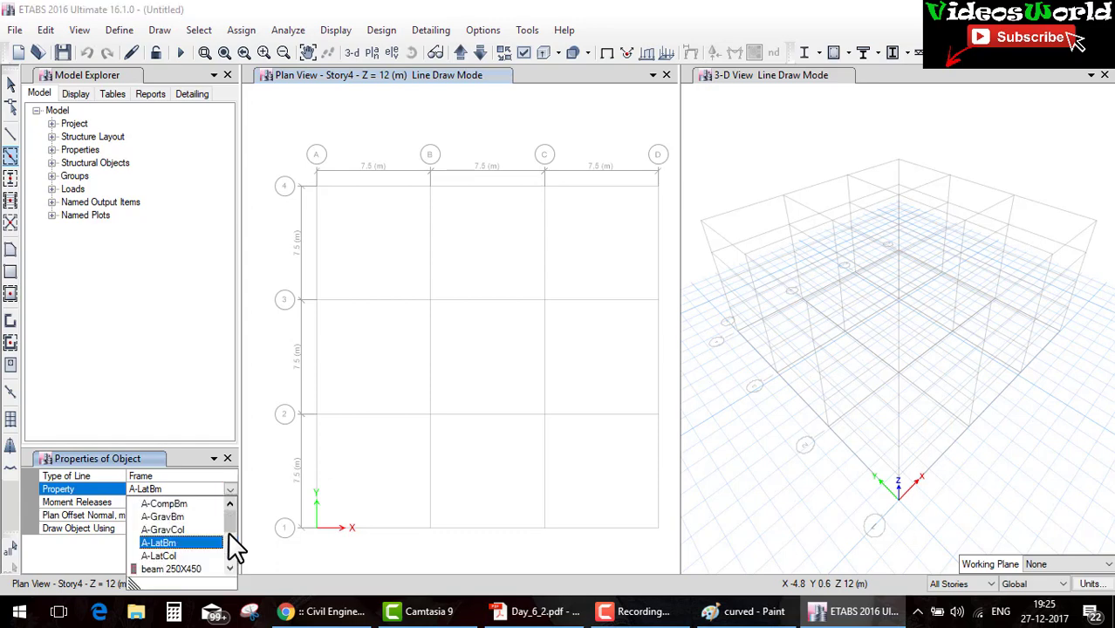
pyautogui.click(174, 555)
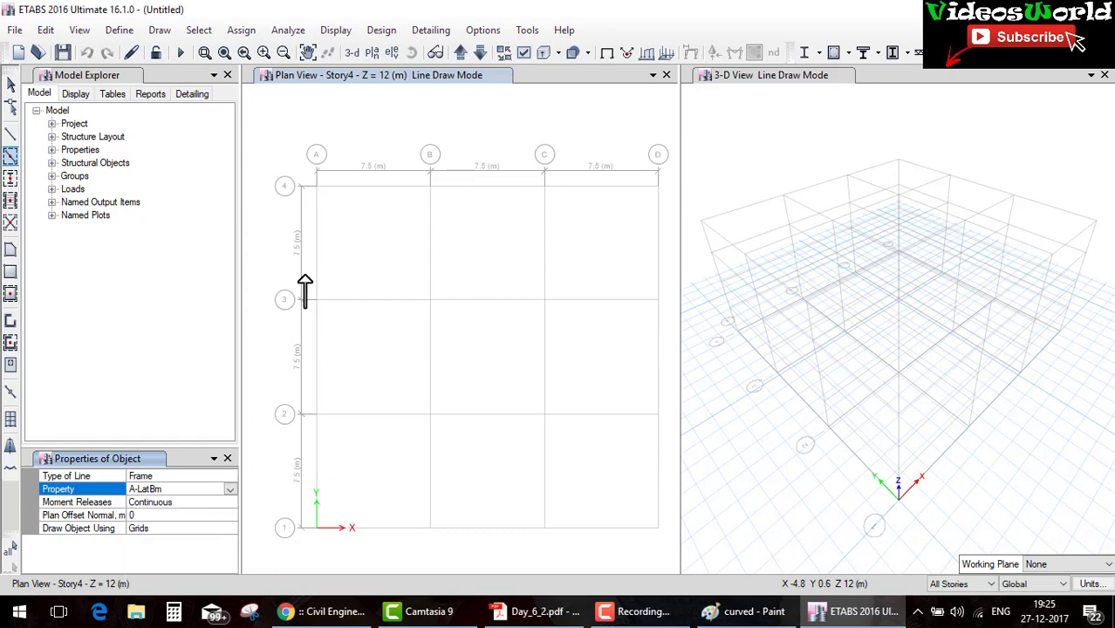
pyautogui.moveTo(291, 154); pyautogui.dragTo(689, 535)
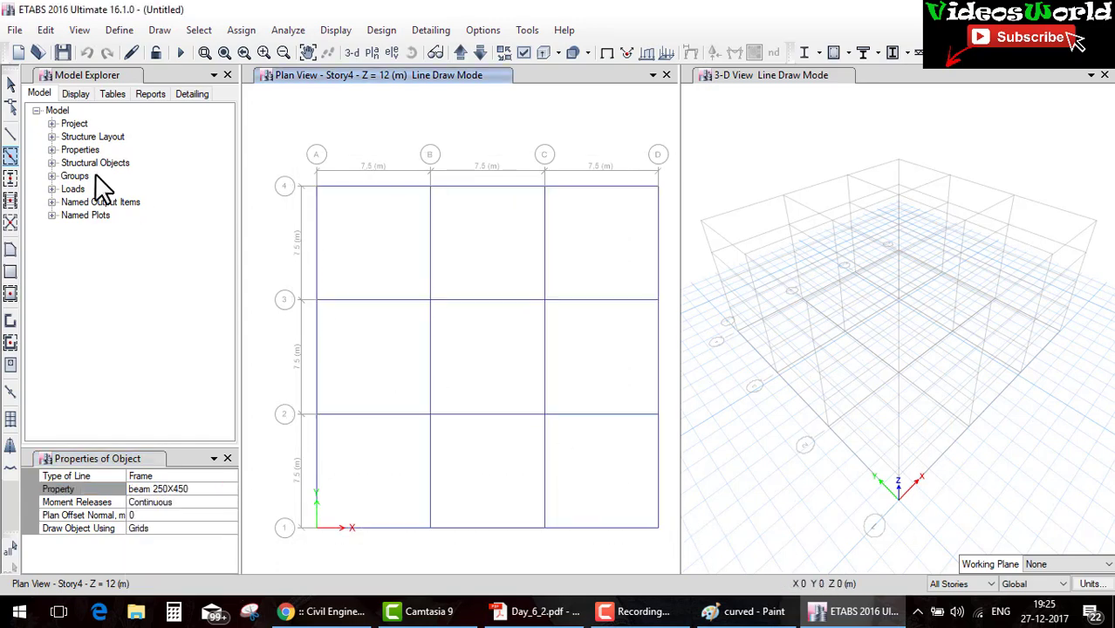
# Place column 450X450 at every grid intersection.
pyautogui.click(11, 177)
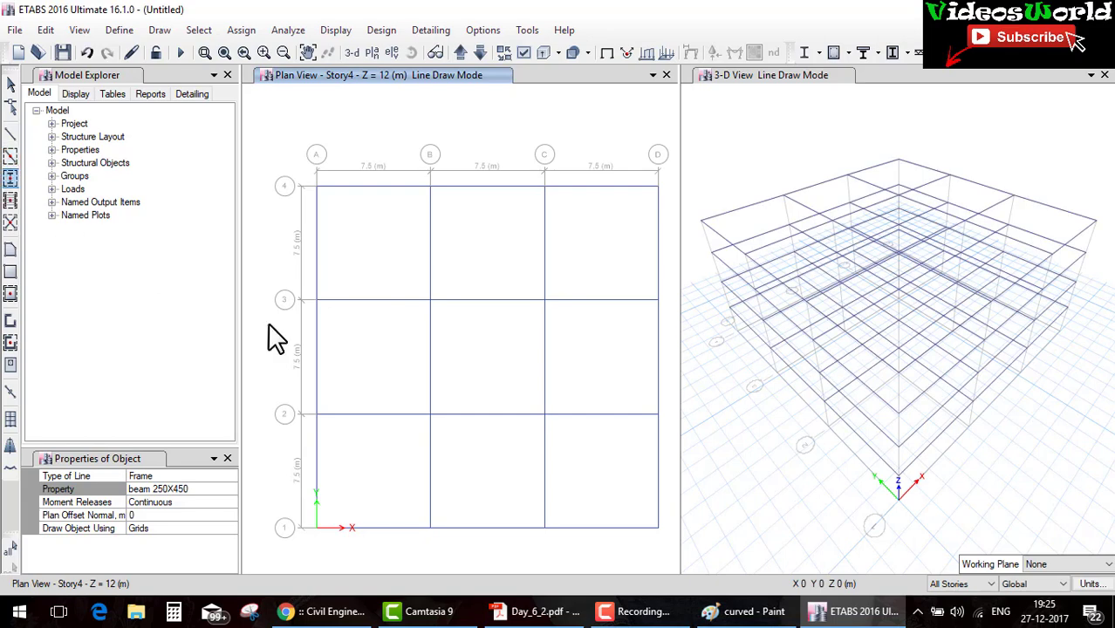
pyautogui.click(225, 477)
pyautogui.click(232, 476)
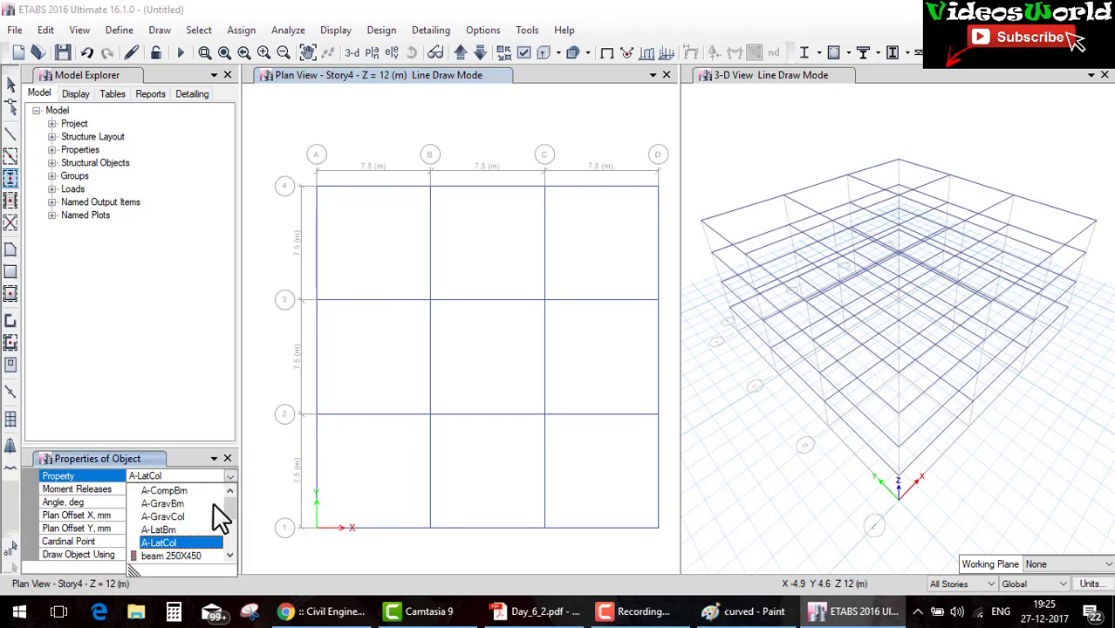
pyautogui.click(230, 555)
pyautogui.click(200, 555)
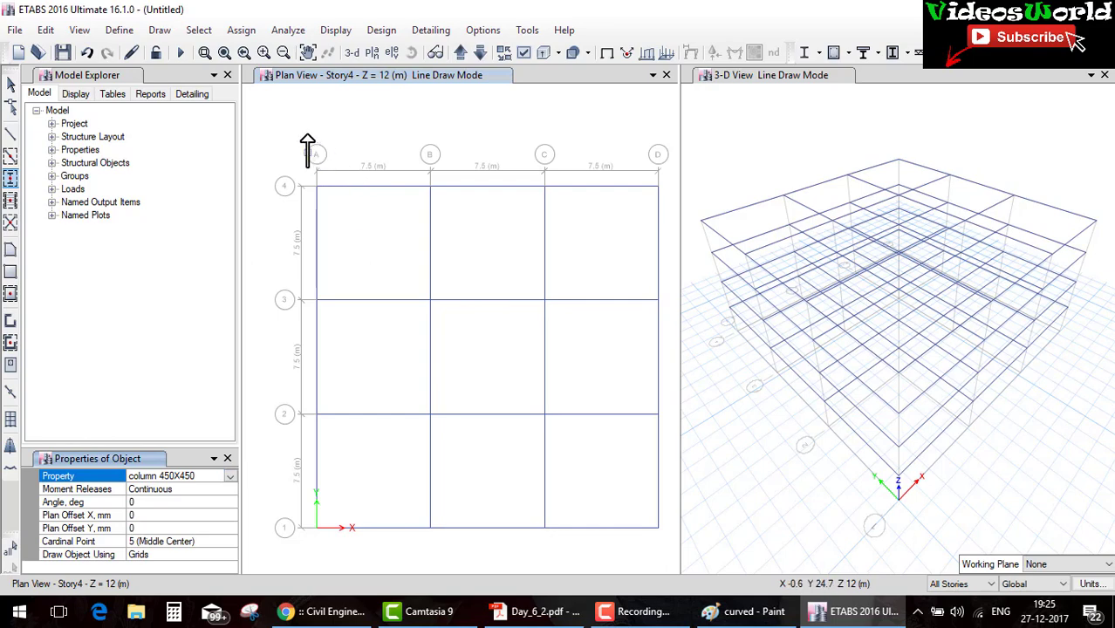
pyautogui.moveTo(307, 150); pyautogui.dragTo(674, 565)
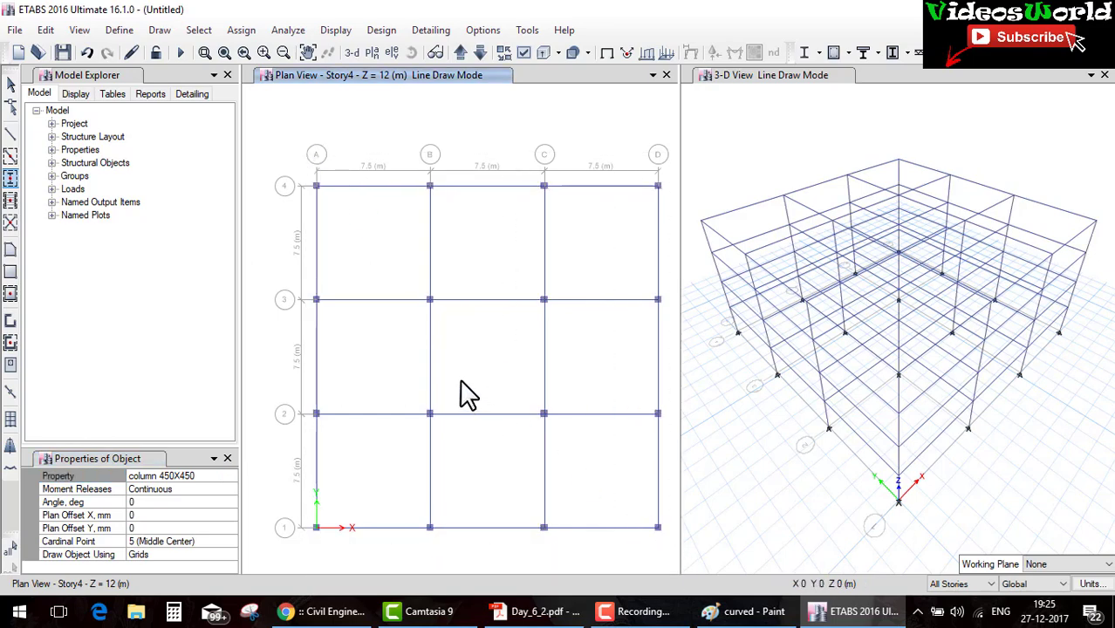
# Fill the floor-plan bays with Slab150 slabs, one click per bay.
pyautogui.click(9, 294)
pyautogui.click(229, 475)
pyautogui.click(230, 476)
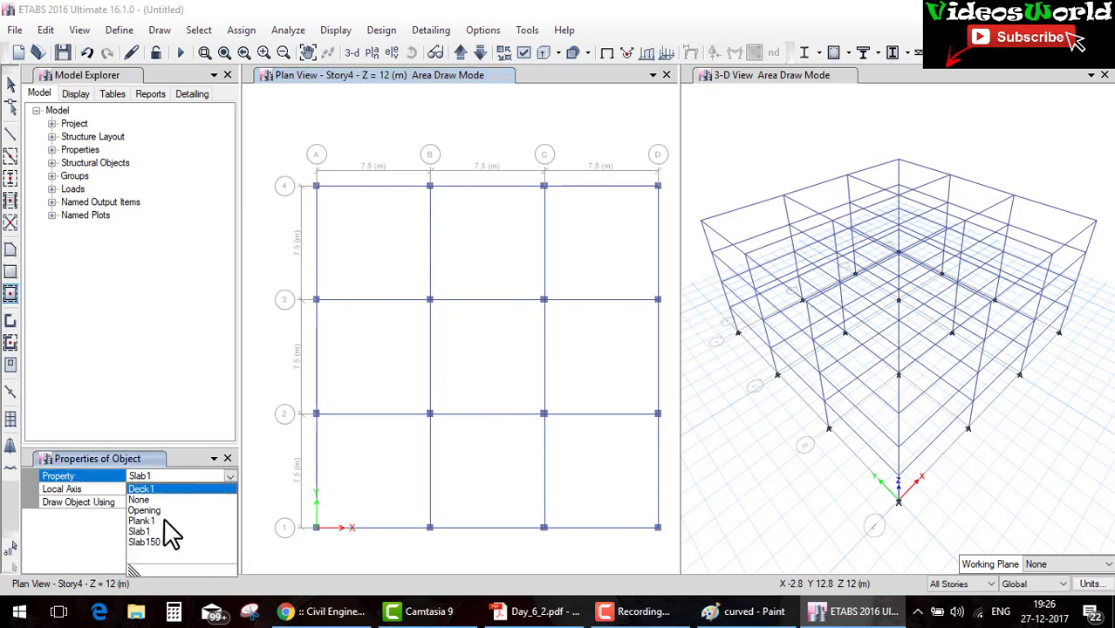
pyautogui.click(164, 545)
pyautogui.click(390, 249)
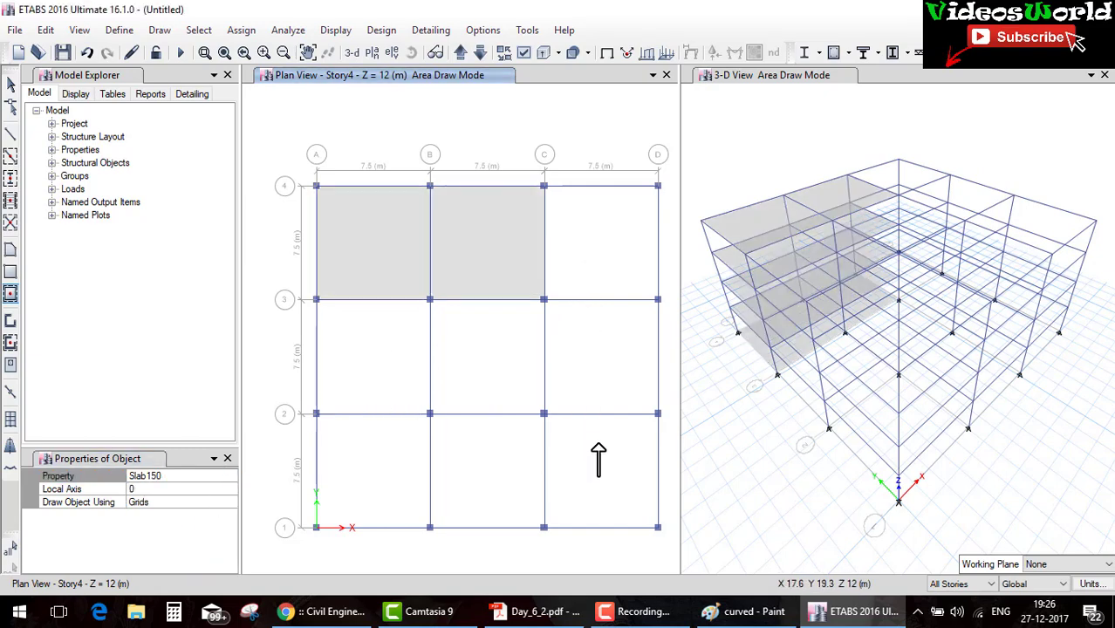
pyautogui.click(583, 233)
pyautogui.click(595, 342)
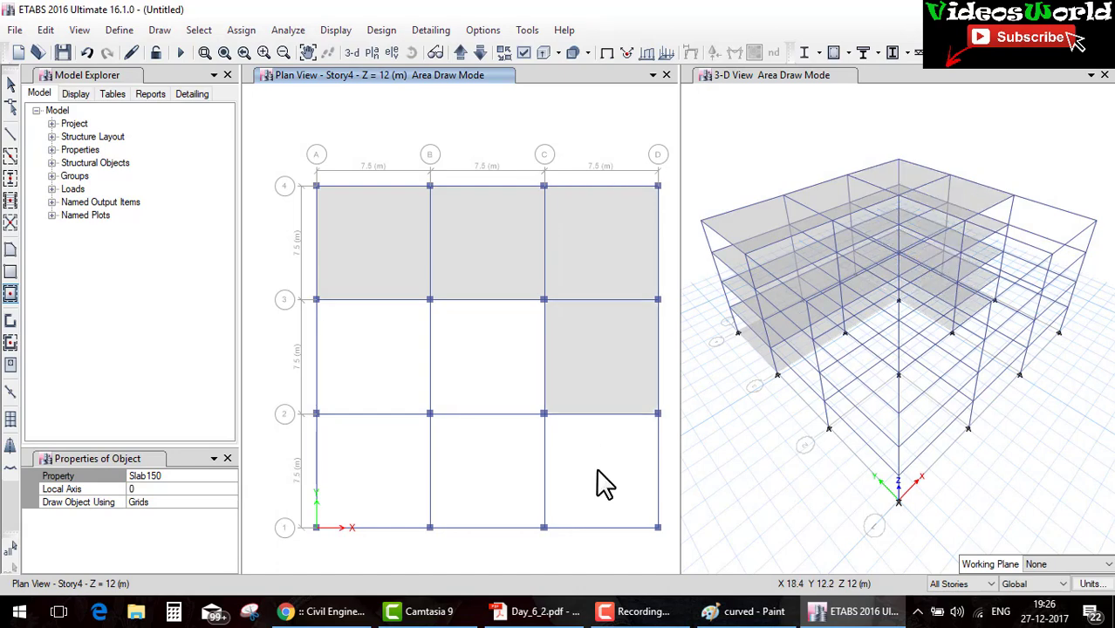
pyautogui.click(600, 471)
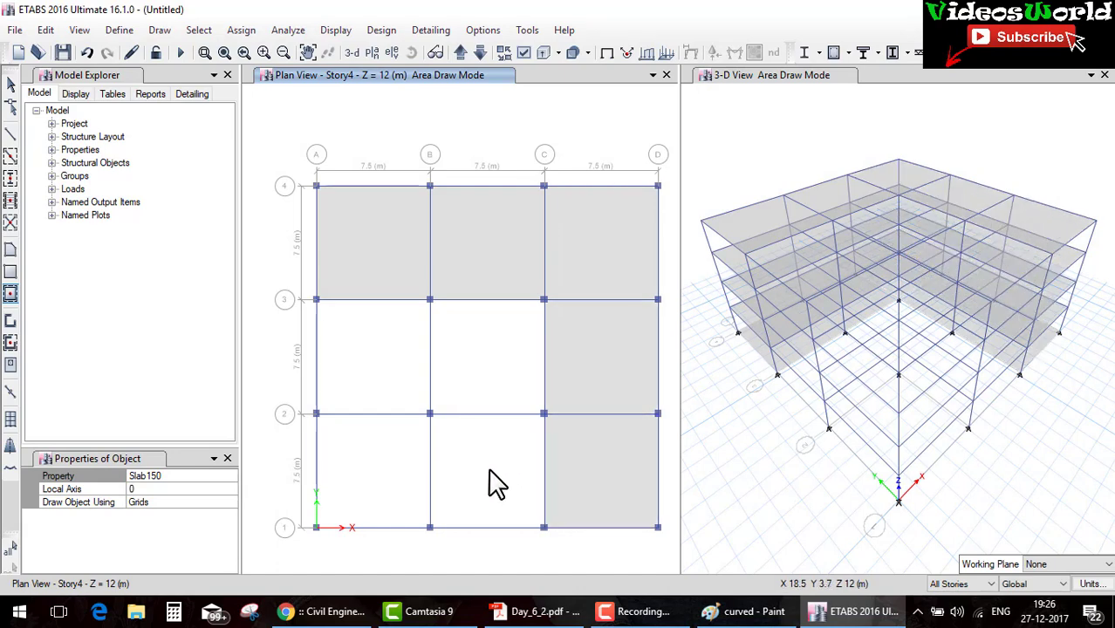
pyautogui.click(488, 471)
pyautogui.click(359, 448)
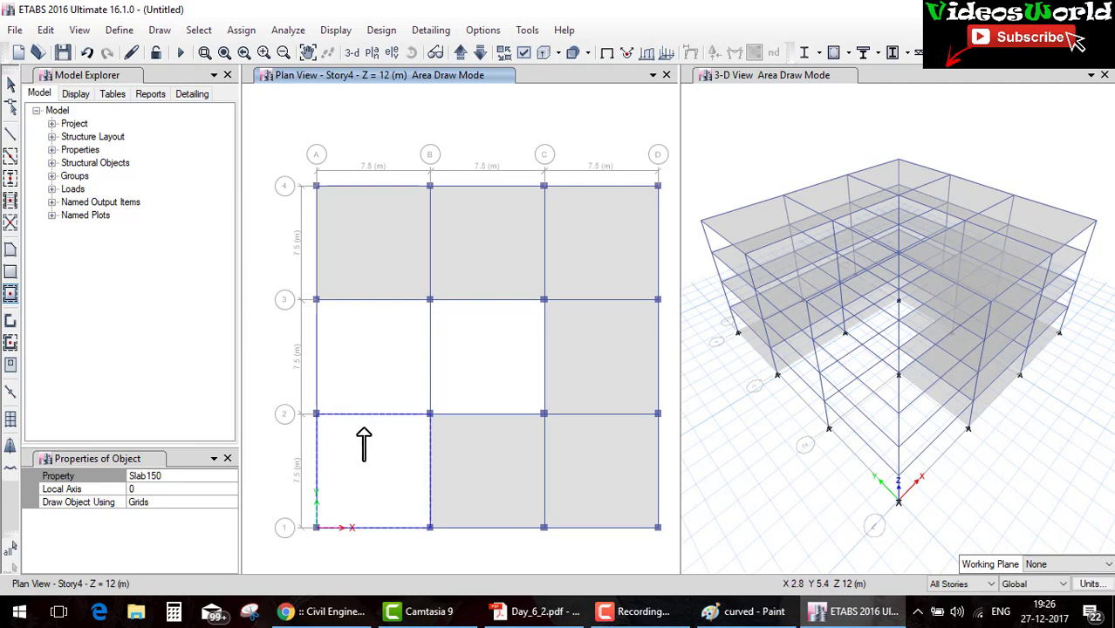
pyautogui.click(373, 361)
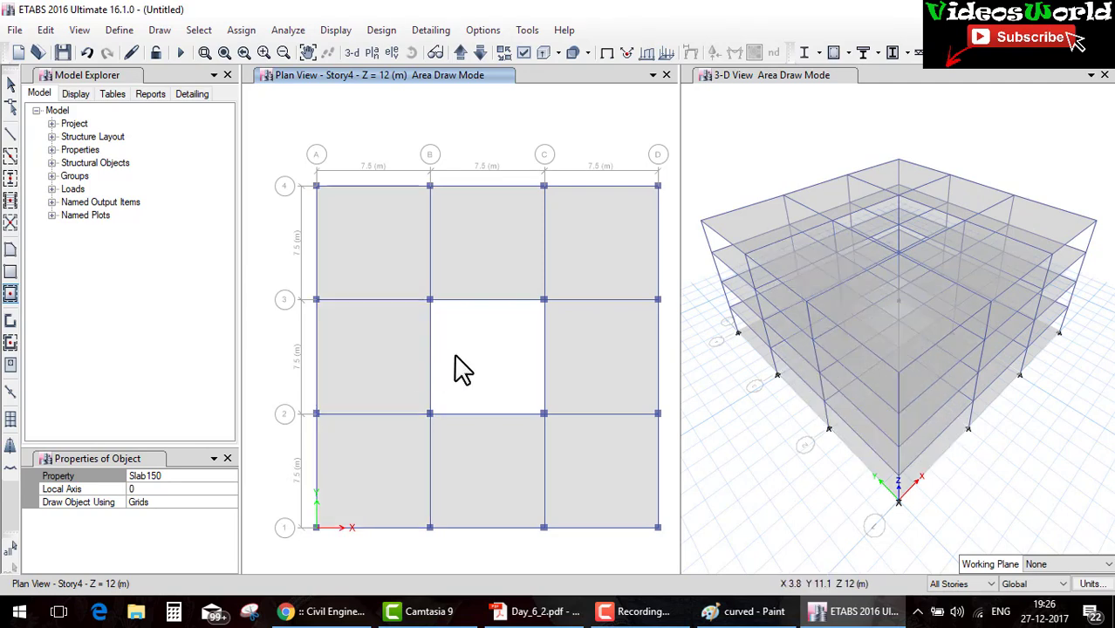
pyautogui.click(462, 373)
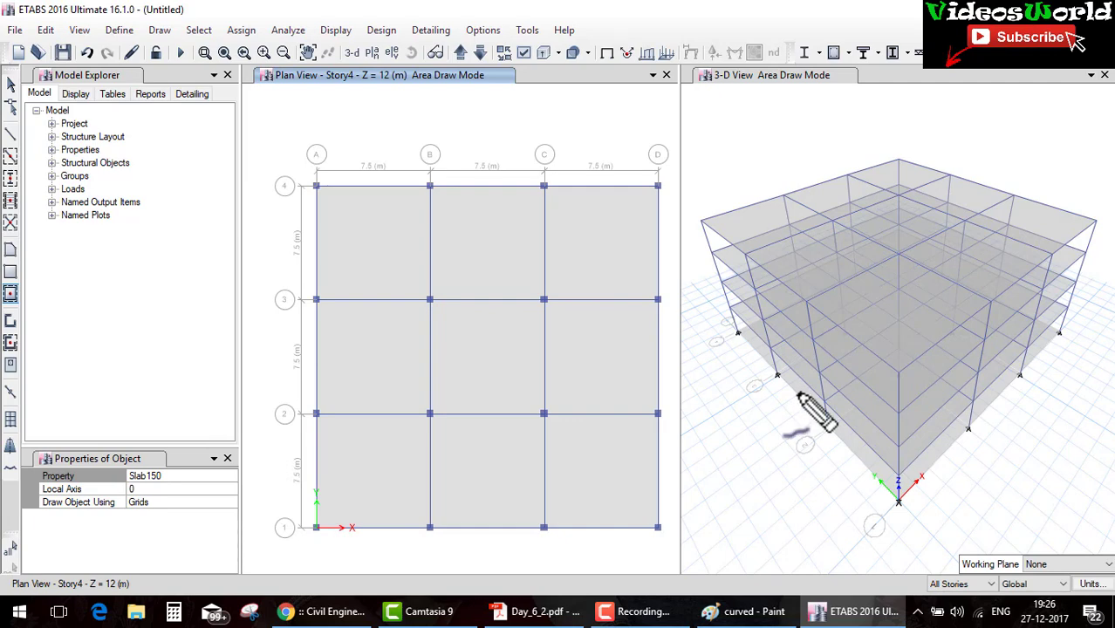
# Switch drawing back to a single storey and bring up the plan view selection.
pyautogui.moveTo(797, 390); pyautogui.dragTo(789, 412)
pyautogui.press('Escape')
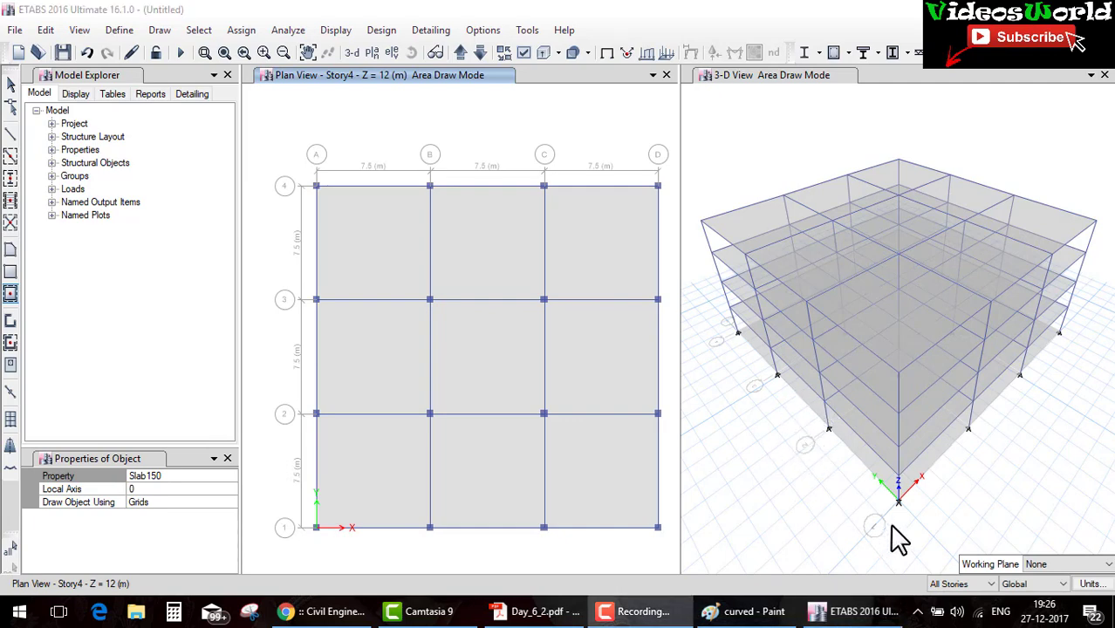
pyautogui.click(951, 589)
pyautogui.scroll(1, 951, 589)
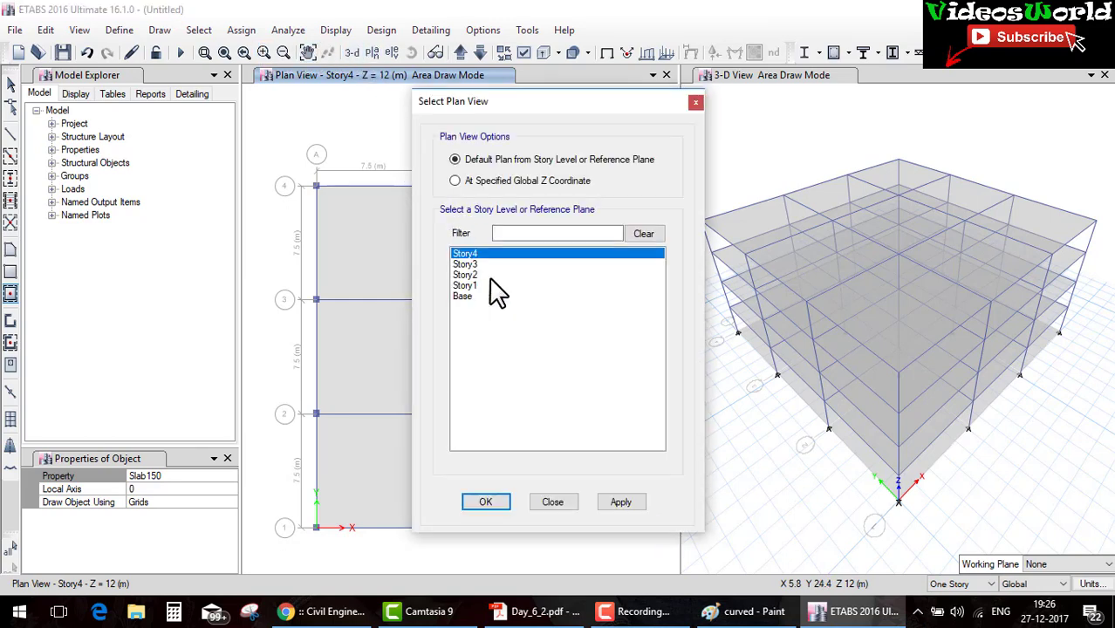
# Switch the plan to the Base level and delete all of its slabs.
pyautogui.click(465, 296)
pyautogui.click(485, 501)
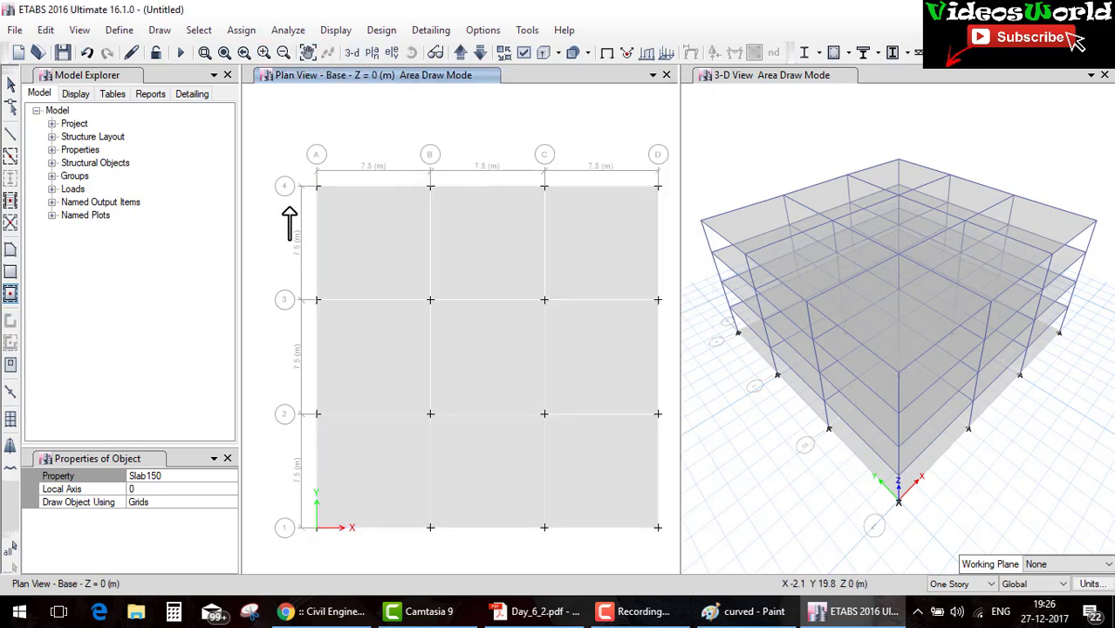
pyautogui.click(10, 85)
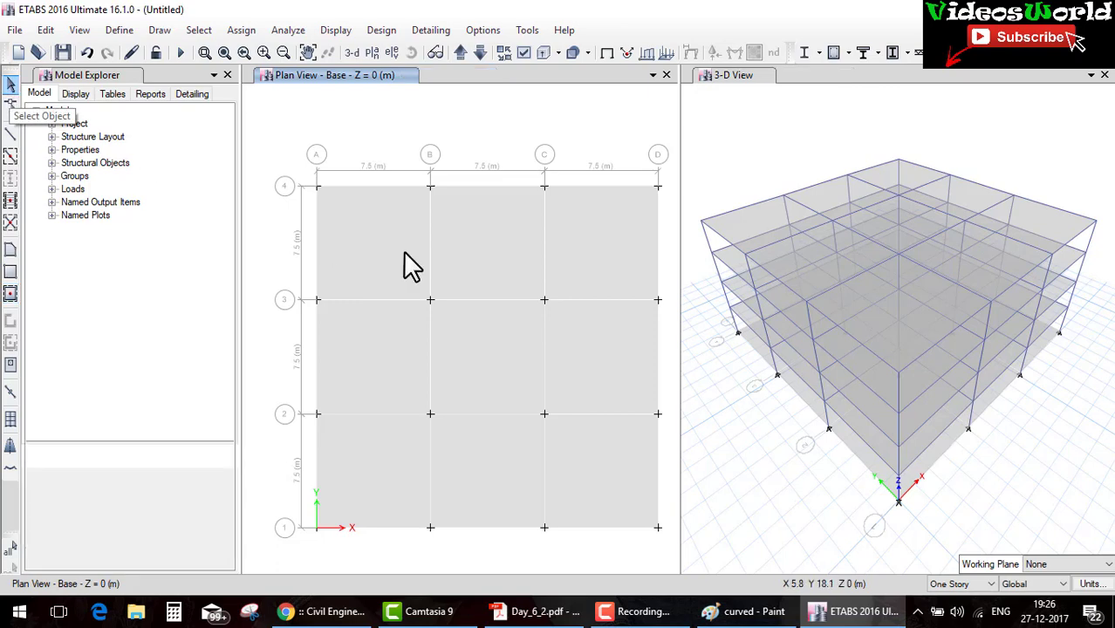
pyautogui.click(403, 250)
pyautogui.click(460, 247)
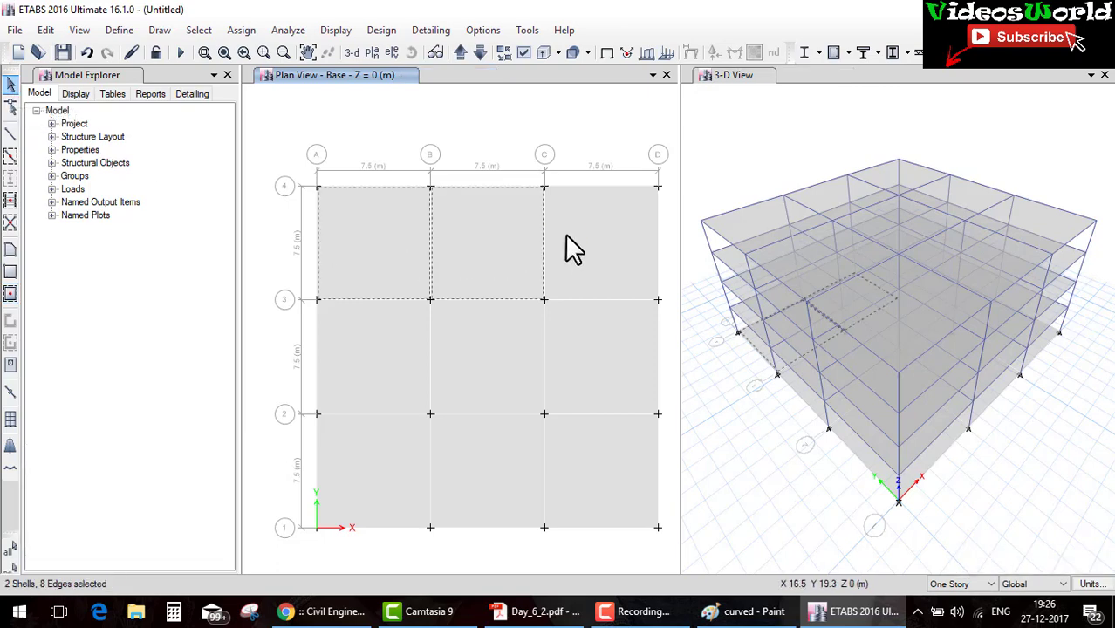
pyautogui.click(410, 384)
pyautogui.click(391, 466)
pyautogui.click(488, 471)
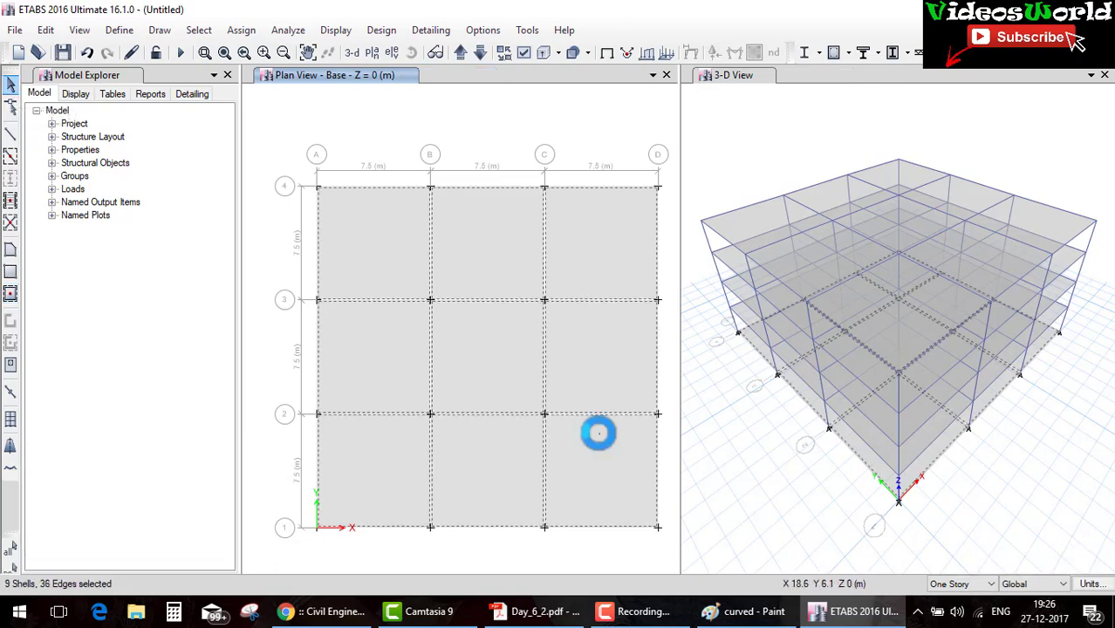
pyautogui.press('Delete')
# Make all 16 Base joints fully fixed supports, then return the plan view to Story4.
pyautogui.moveTo(282, 160); pyautogui.dragTo(676, 574)
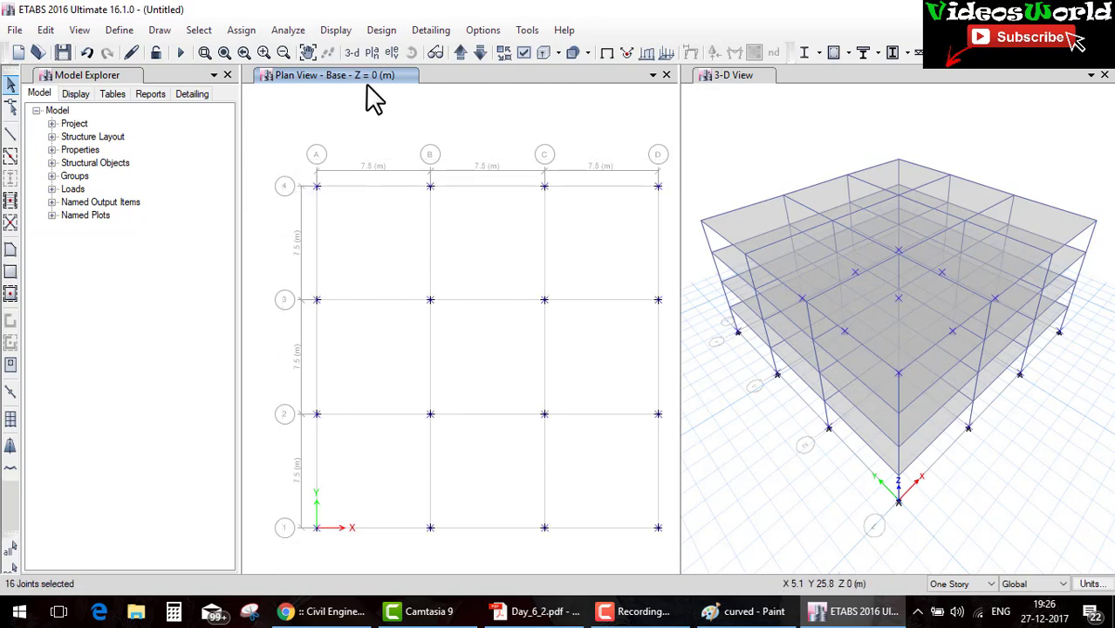
pyautogui.click(248, 33)
pyautogui.moveTo(262, 52)
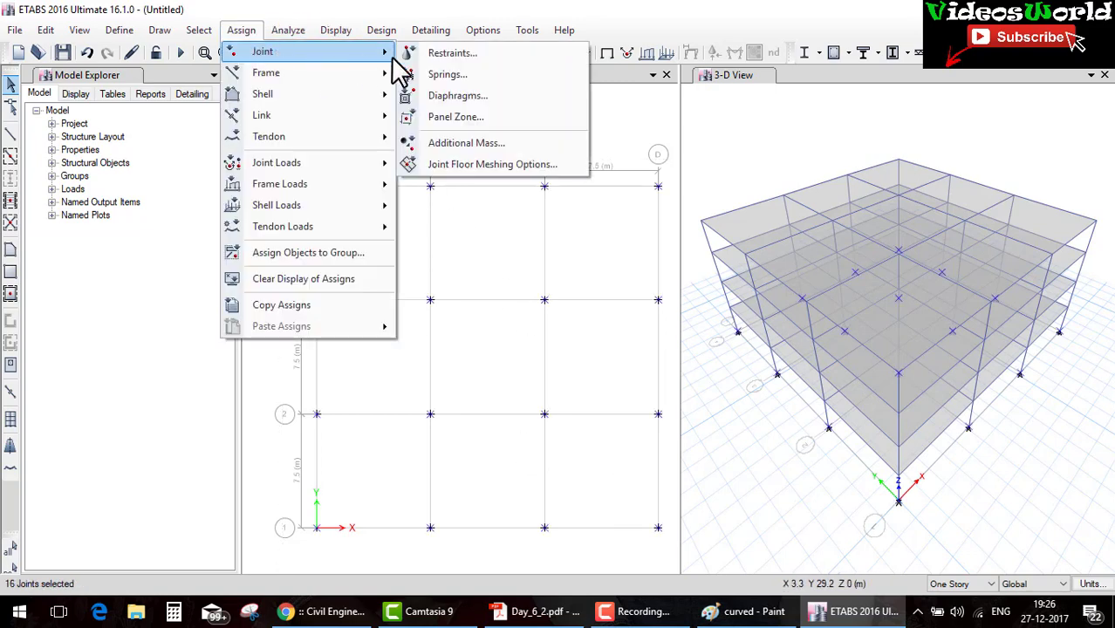
pyautogui.click(437, 50)
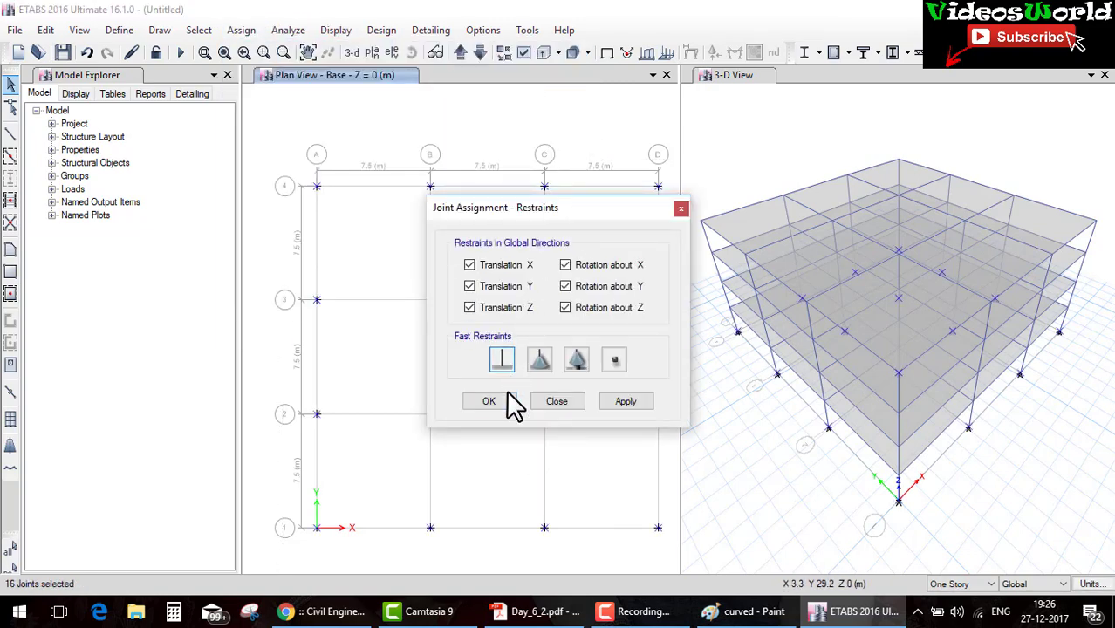
pyautogui.click(508, 402)
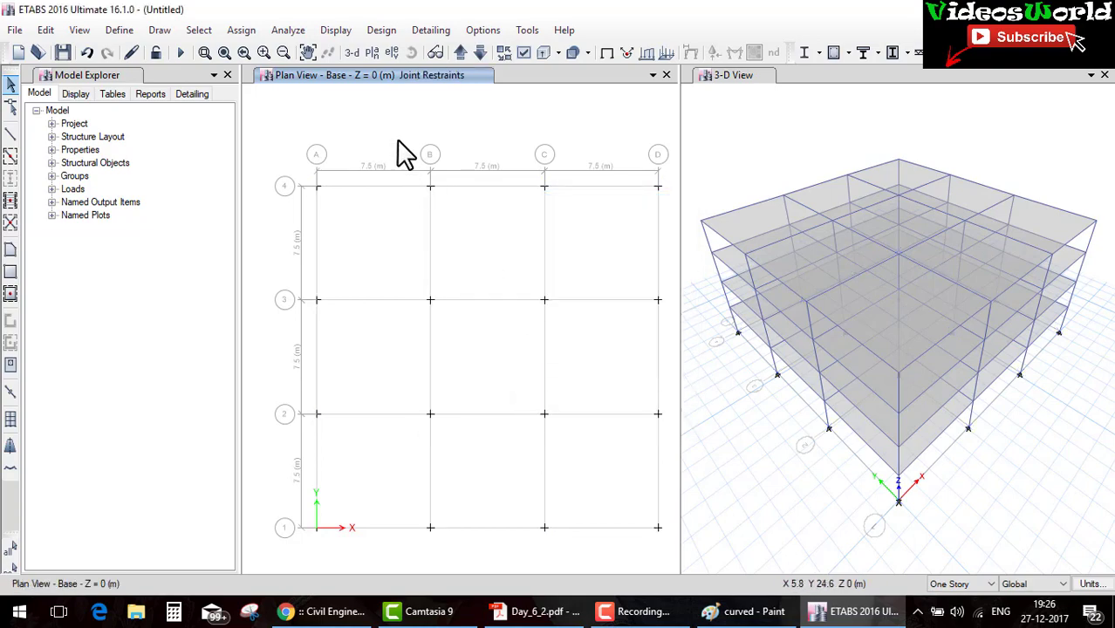
pyautogui.click(371, 52)
pyautogui.click(485, 502)
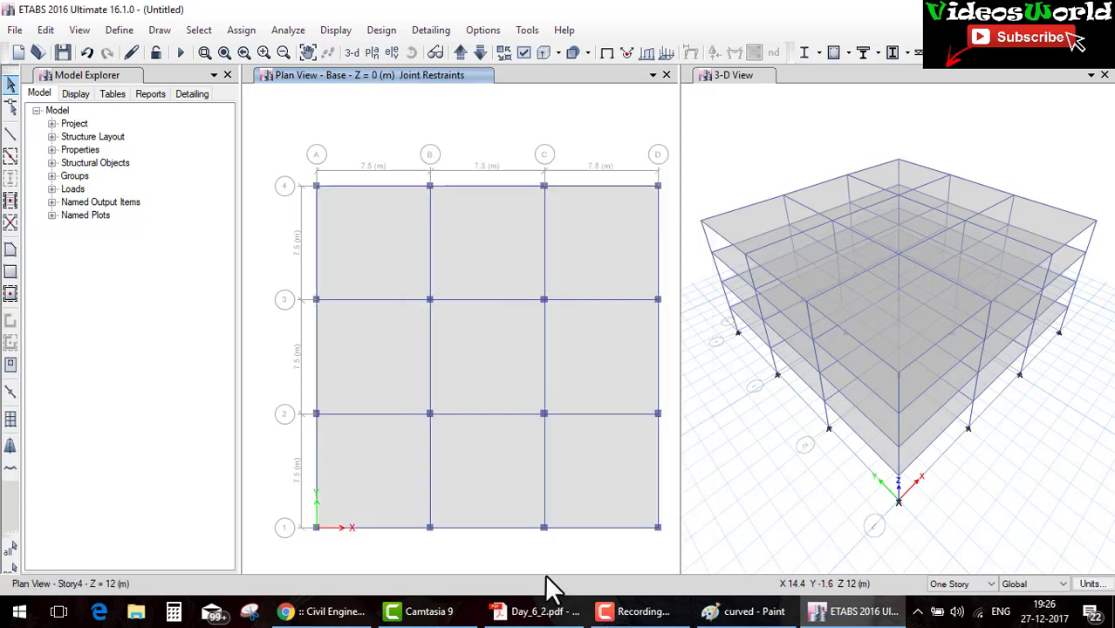
pyautogui.click(537, 610)
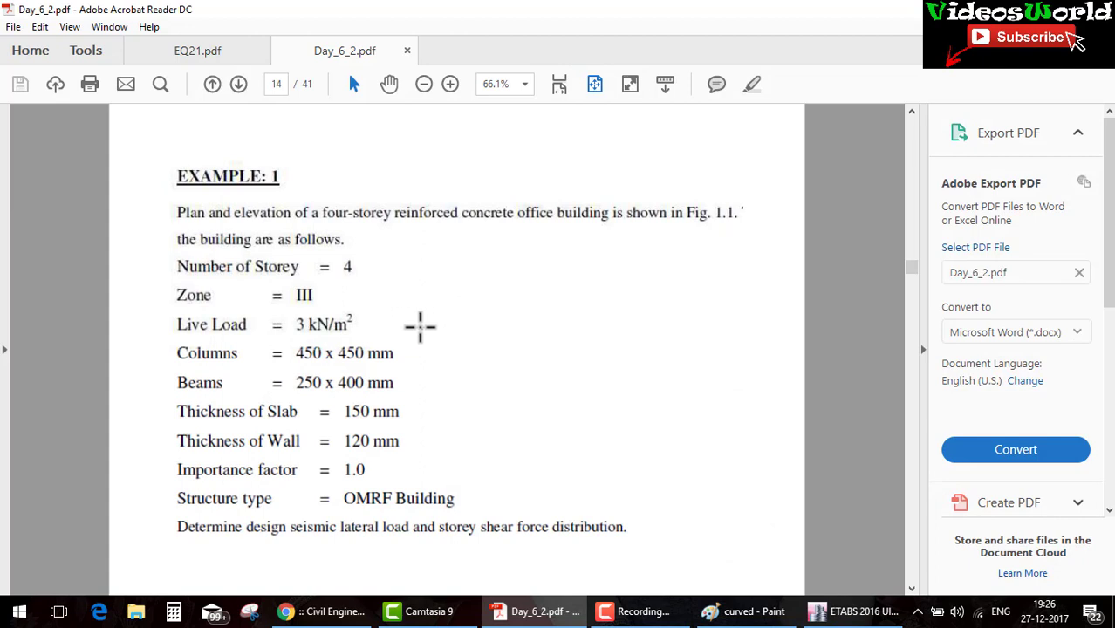
# Scroll Day_6_2.pdf to page 16 and underline the 1898.40 kN slab dead load.
pyautogui.scroll(-1, 426, 334)
pyautogui.scroll(1, 426, 334)
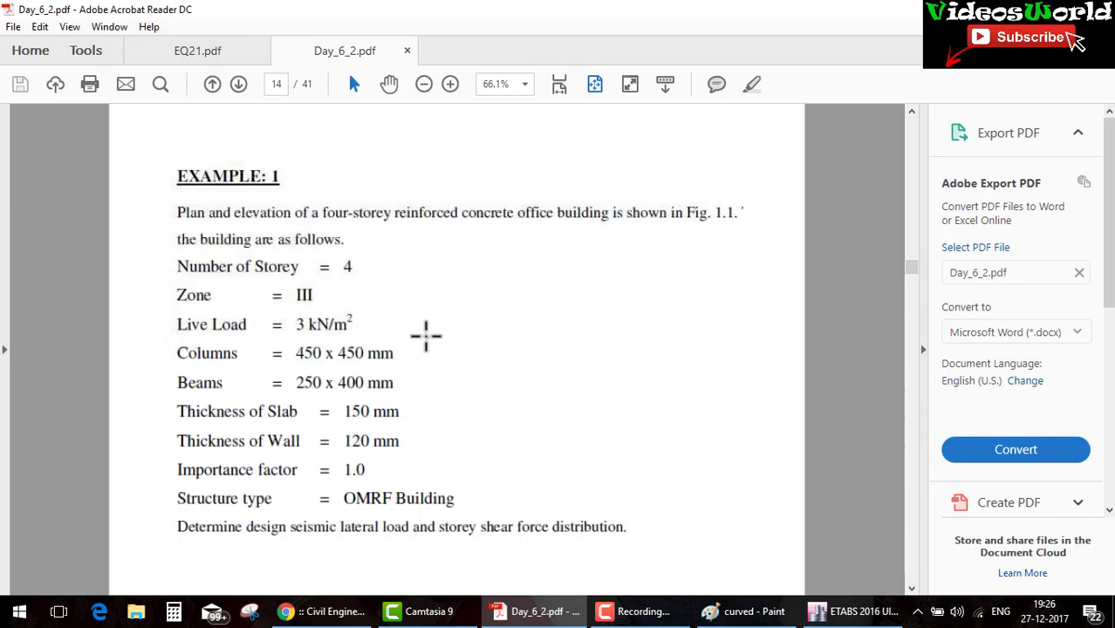
pyautogui.scroll(-1, 426, 334)
pyautogui.scroll(1, 426, 335)
pyautogui.scroll(-1, 427, 328)
pyautogui.scroll(-1, 427, 328)
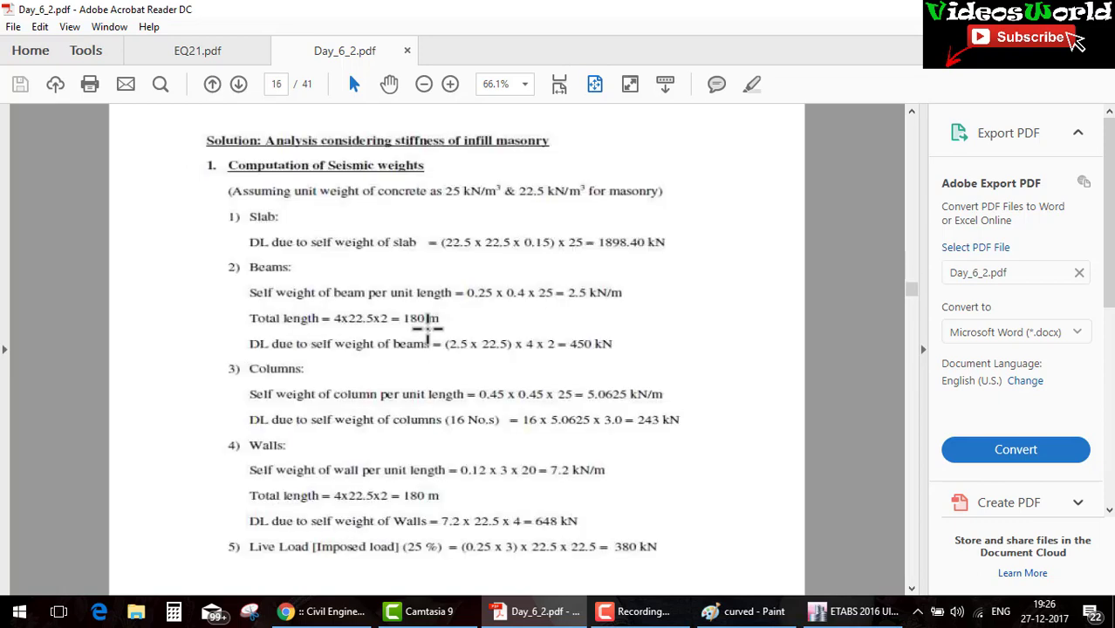
pyautogui.scroll(1, 428, 327)
pyautogui.scroll(-1, 427, 328)
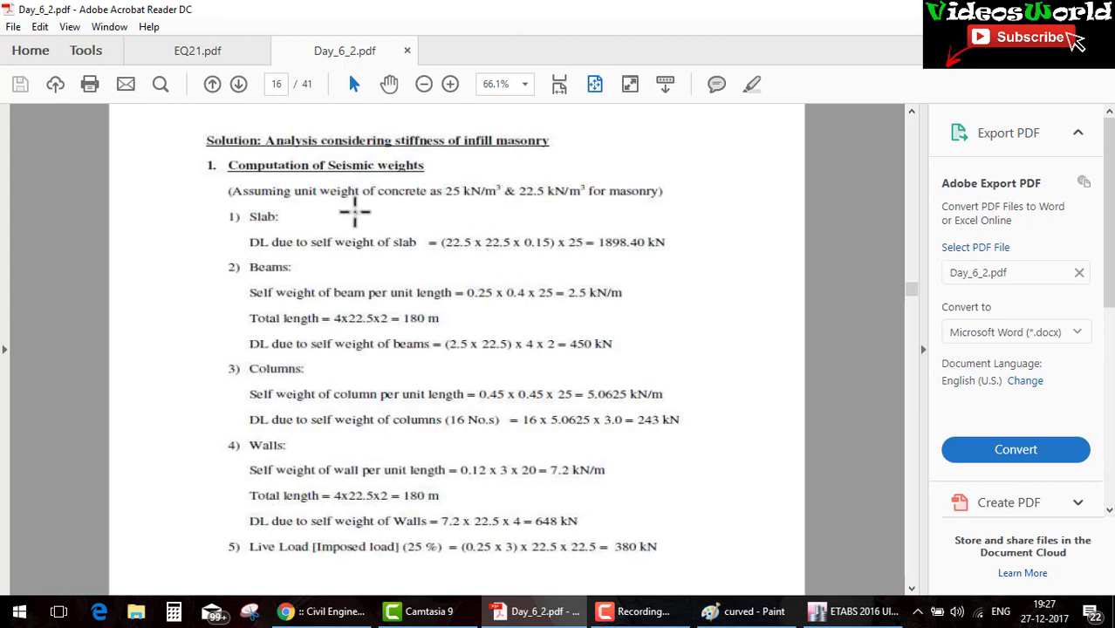
pyautogui.moveTo(604, 255); pyautogui.dragTo(668, 257)
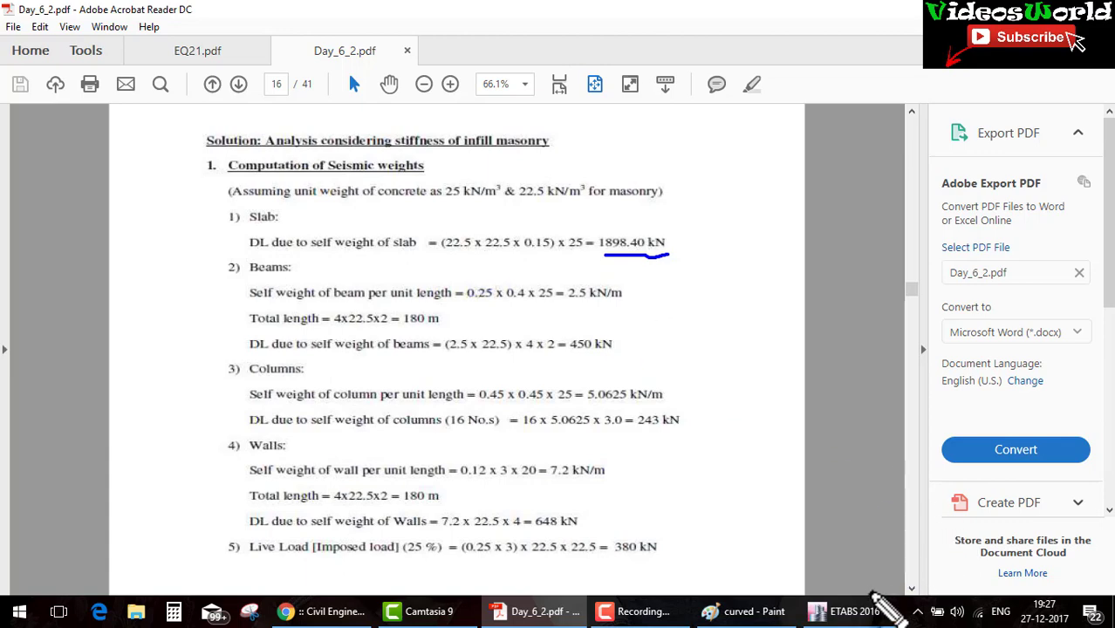
pyautogui.click(859, 610)
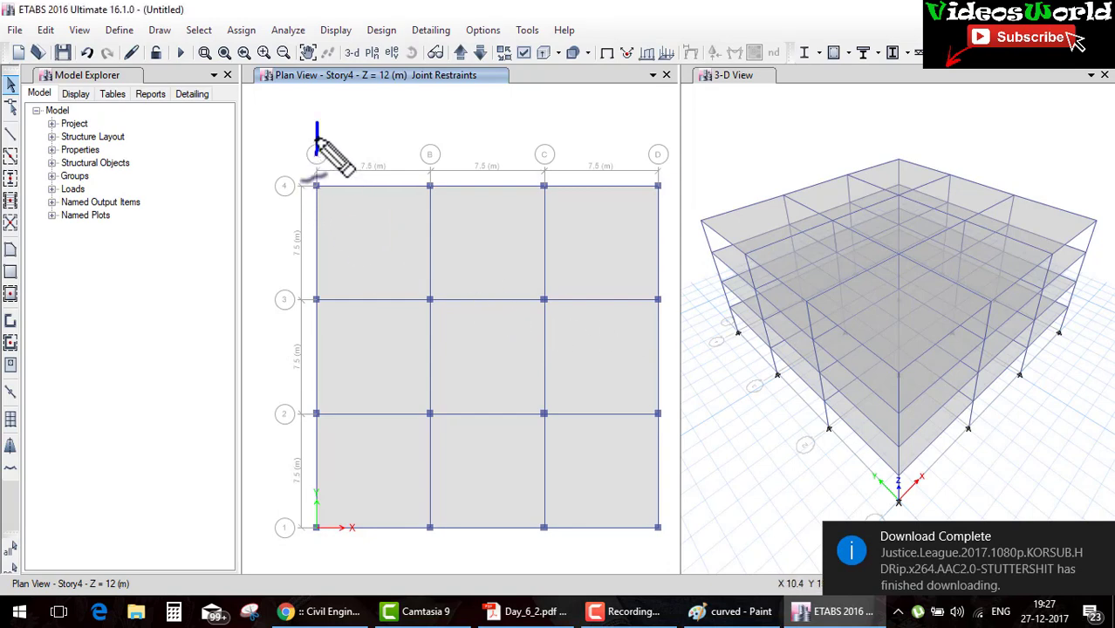
# Trace the Story4 plan's width (grids A–D) and length (grids 4–1) in ink, then clear the marks.
pyautogui.moveTo(317, 127); pyautogui.dragTo(648, 157)
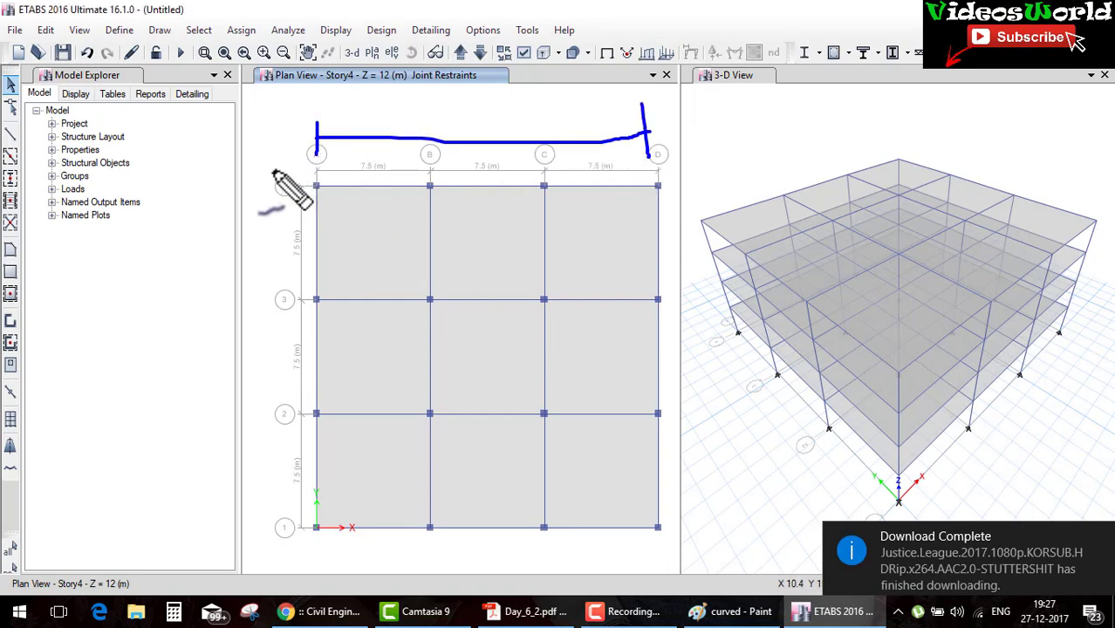
pyautogui.moveTo(265, 169)
pyautogui.mouseDown()
pyautogui.moveTo(300, 168)
pyautogui.moveTo(276, 526)
pyautogui.moveTo(299, 529)
pyautogui.mouseUp()
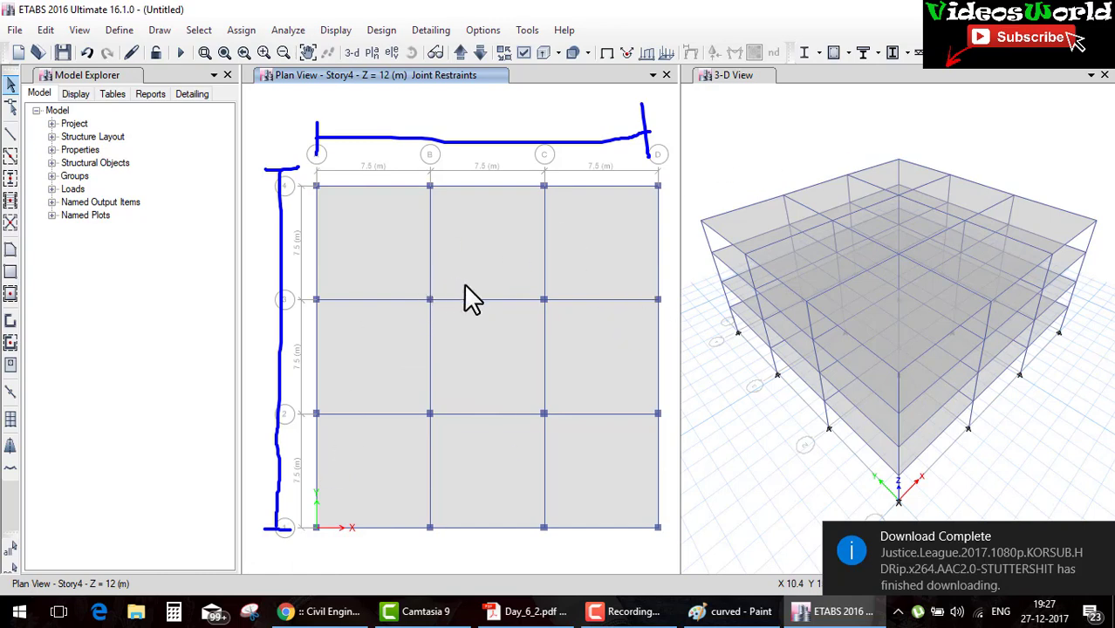
pyautogui.press('Escape')
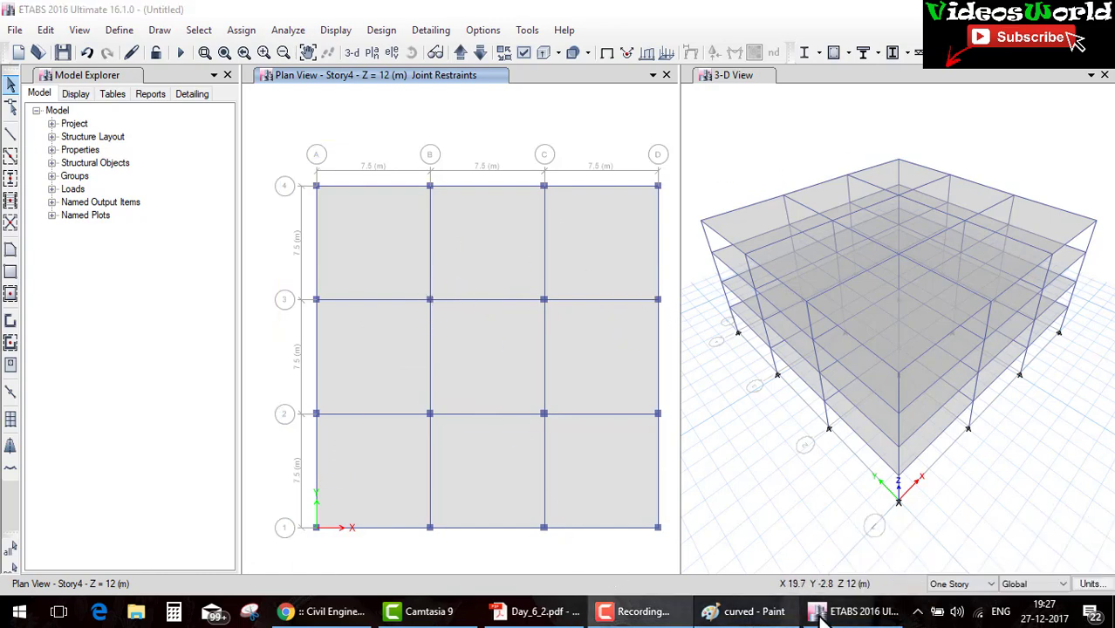
# Underline the 22.5 x 22.5 slab size and the 0.25 x 0.4 beam size, and circle 2.5 kN/m.
pyautogui.click(567, 613)
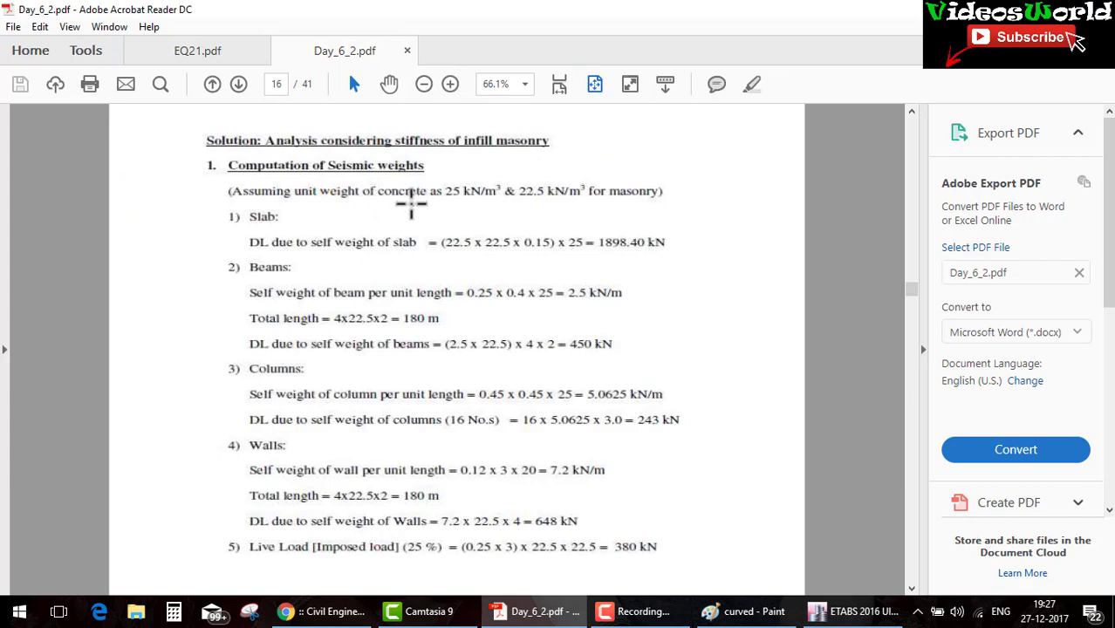
pyautogui.moveTo(449, 256)
pyautogui.mouseDown()
pyautogui.moveTo(577, 254)
pyautogui.moveTo(714, 233)
pyautogui.mouseUp()
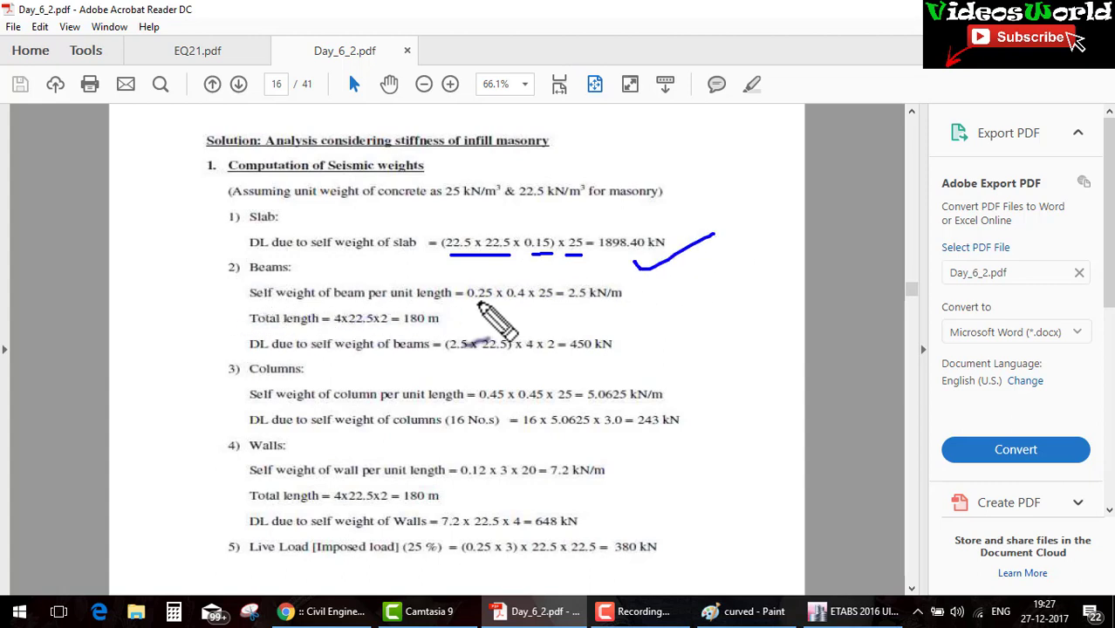
pyautogui.moveTo(467, 303); pyautogui.dragTo(568, 302)
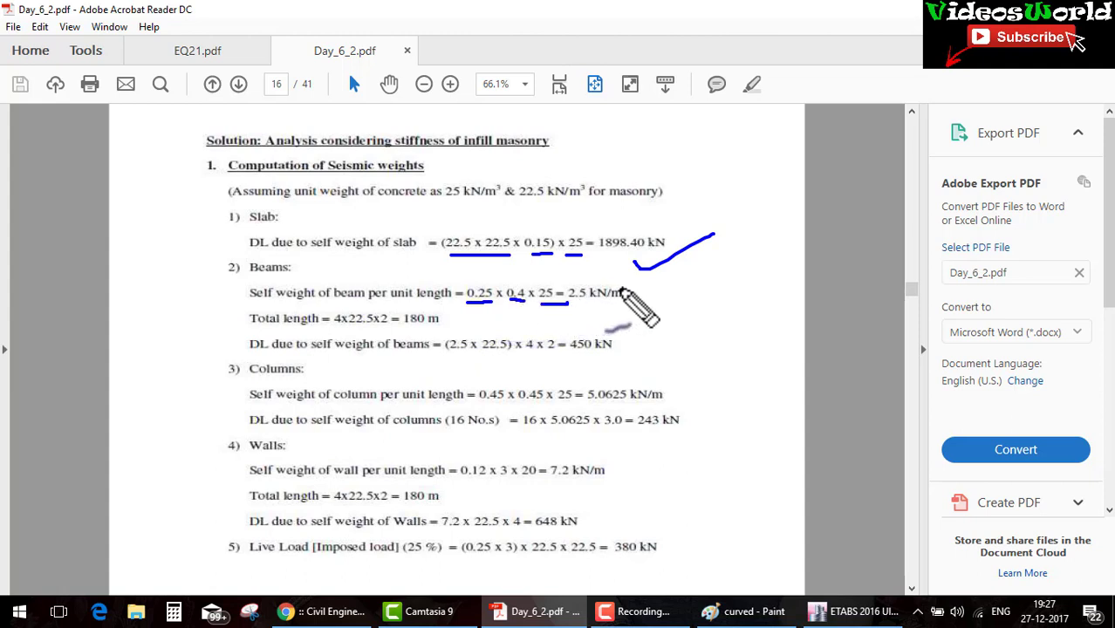
pyautogui.moveTo(625, 280)
pyautogui.mouseDown()
pyautogui.moveTo(565, 296)
pyautogui.moveTo(632, 289)
pyautogui.mouseUp()
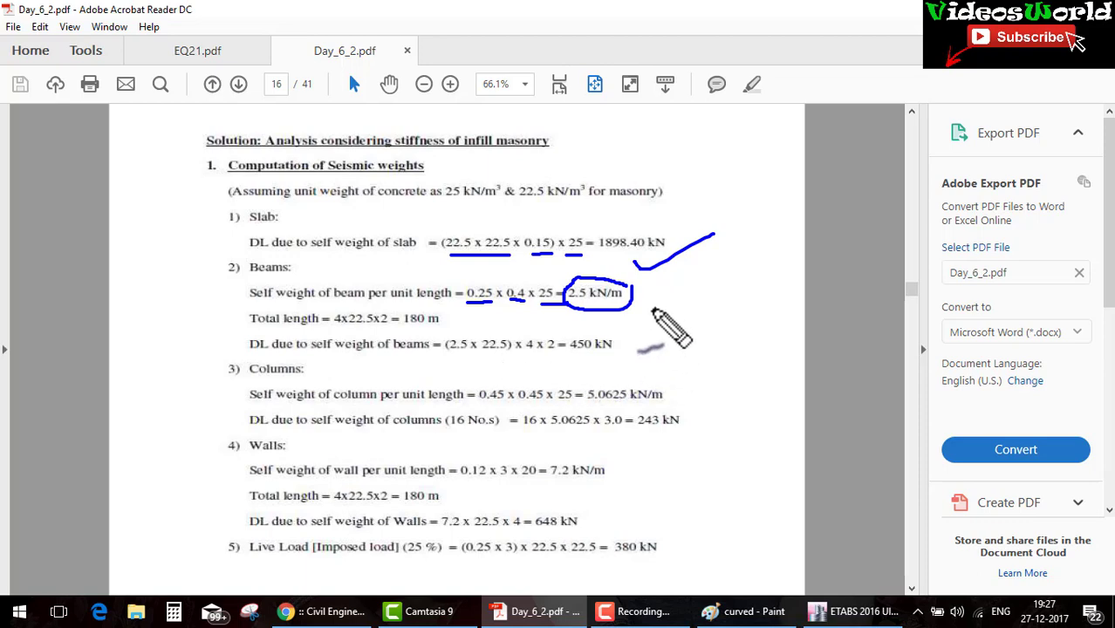
# Tick the beams along the top grid line and mark the left grid line from 4 to 1.
pyautogui.click(855, 611)
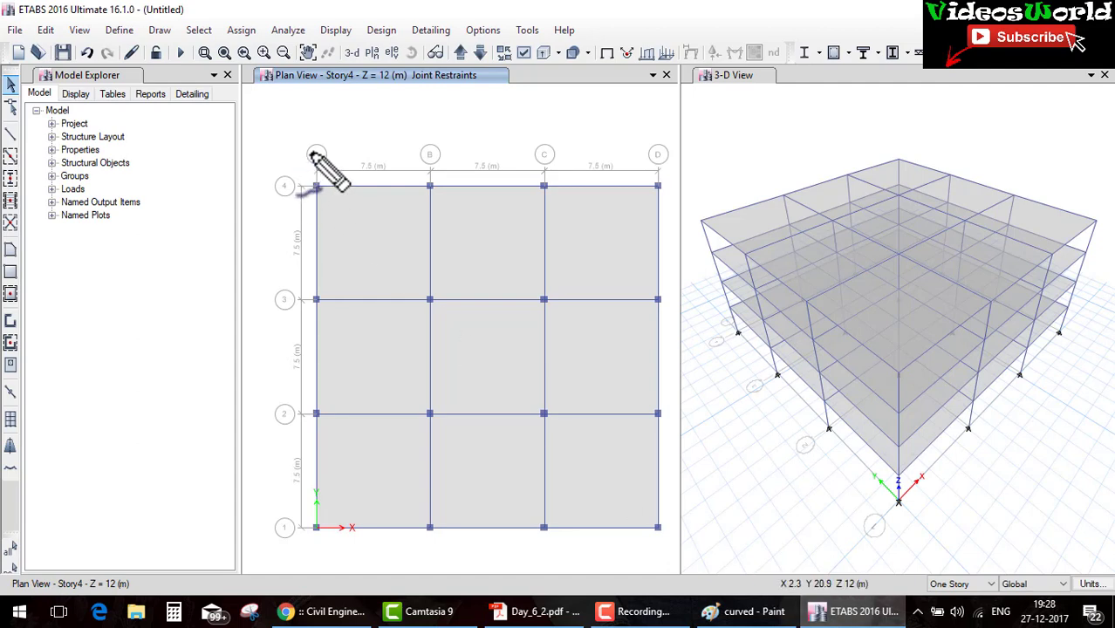
pyautogui.moveTo(312, 155); pyautogui.dragTo(552, 150)
pyautogui.moveTo(379, 193); pyautogui.dragTo(419, 174)
pyautogui.moveTo(487, 193)
pyautogui.mouseDown()
pyautogui.moveTo(542, 175)
pyautogui.moveTo(645, 174)
pyautogui.mouseUp()
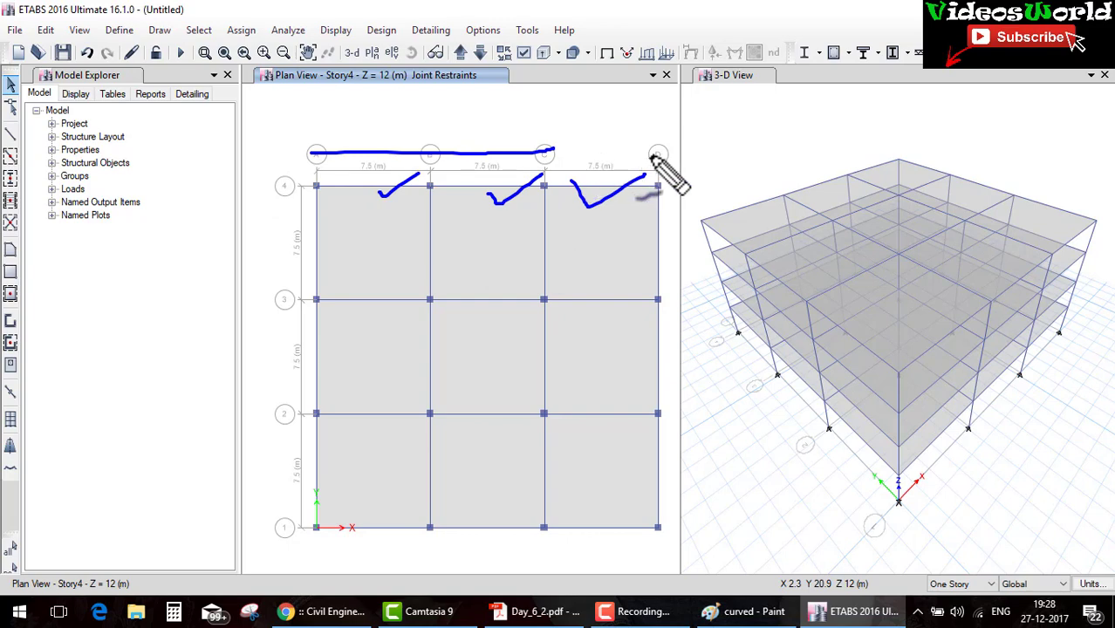
pyautogui.moveTo(271, 181)
pyautogui.mouseDown()
pyautogui.moveTo(295, 336)
pyautogui.moveTo(291, 493)
pyautogui.mouseUp()
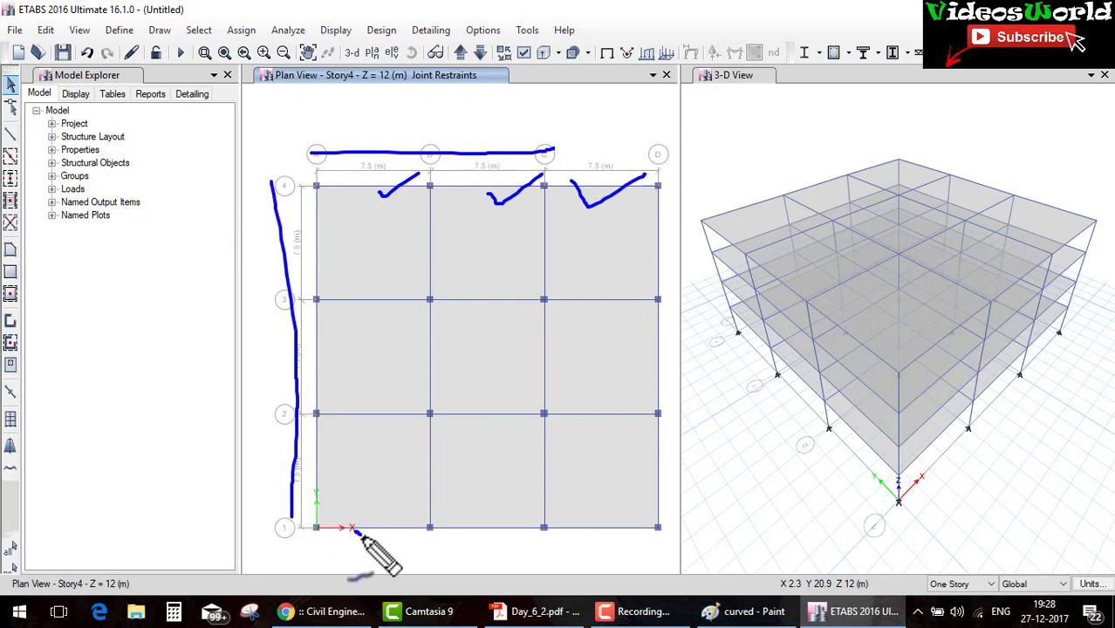
# Tick the remaining beams in the bottom-left bay, grid rows 2 and 3, and the middle bays.
pyautogui.moveTo(355, 529); pyautogui.dragTo(405, 514)
pyautogui.moveTo(387, 443); pyautogui.dragTo(438, 408)
pyautogui.moveTo(369, 317); pyautogui.dragTo(450, 293)
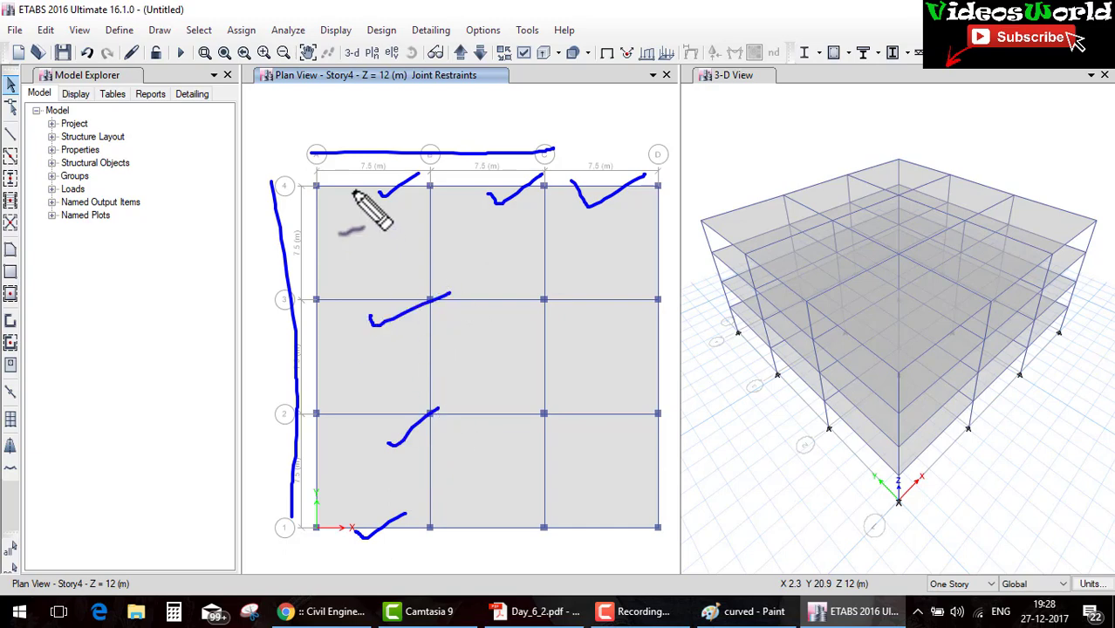
pyautogui.moveTo(356, 207); pyautogui.dragTo(460, 175)
pyautogui.moveTo(257, 240); pyautogui.dragTo(334, 225)
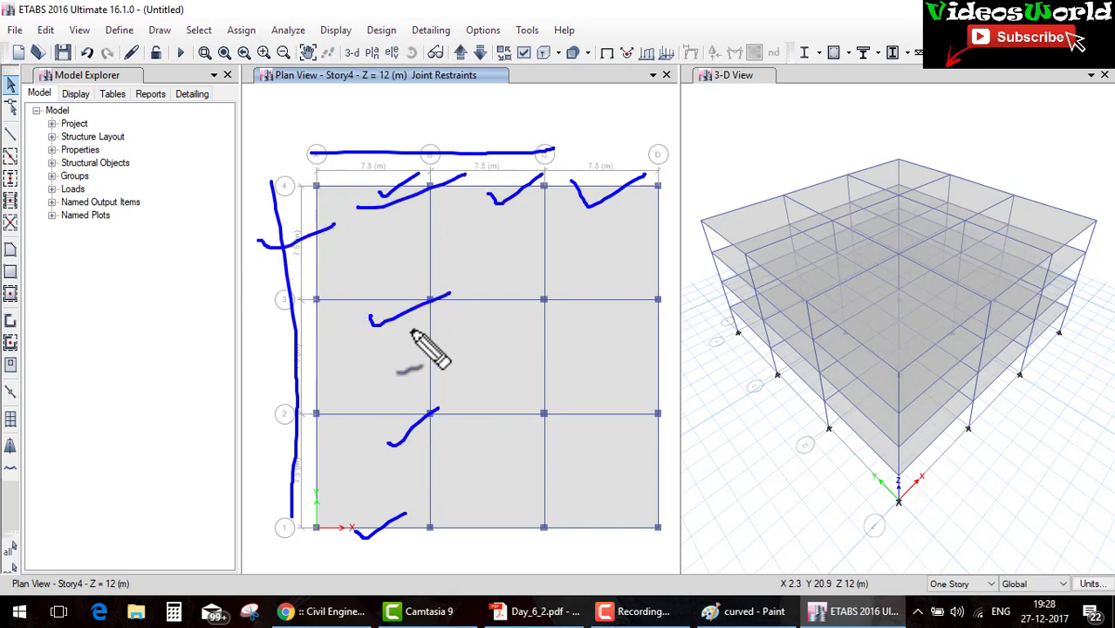
pyautogui.moveTo(441, 261); pyautogui.dragTo(499, 225)
pyautogui.moveTo(503, 456); pyautogui.dragTo(519, 432)
pyautogui.moveTo(545, 362); pyautogui.dragTo(606, 329)
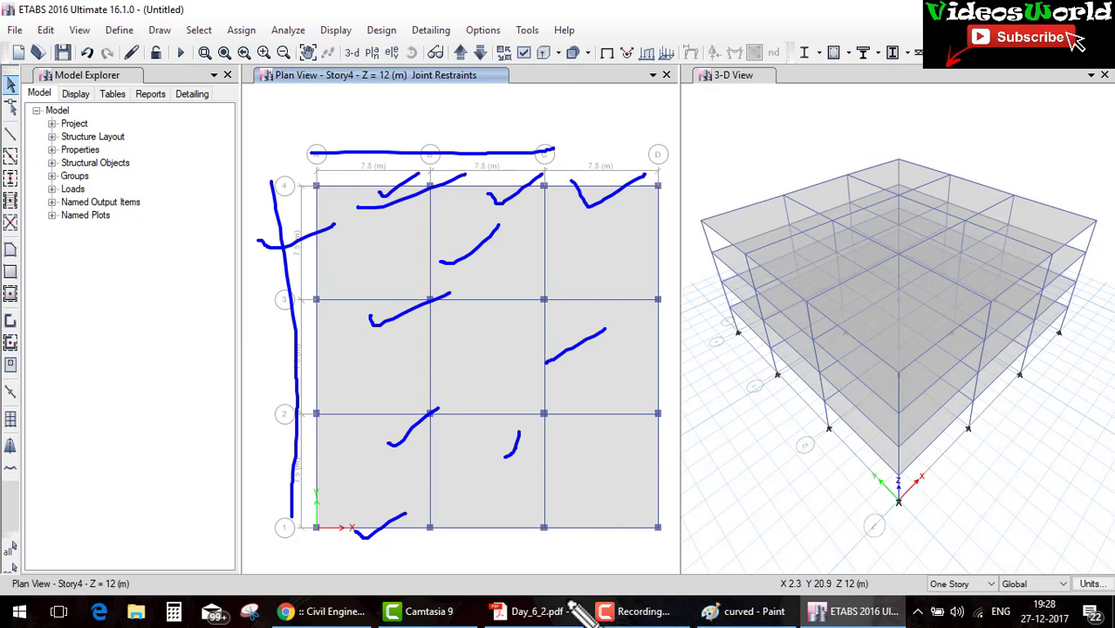
# Mark up the Slab and Beams lines: circle 2.5 kN/m, underline 22.5, and circle 4 x 2.
pyautogui.click(541, 613)
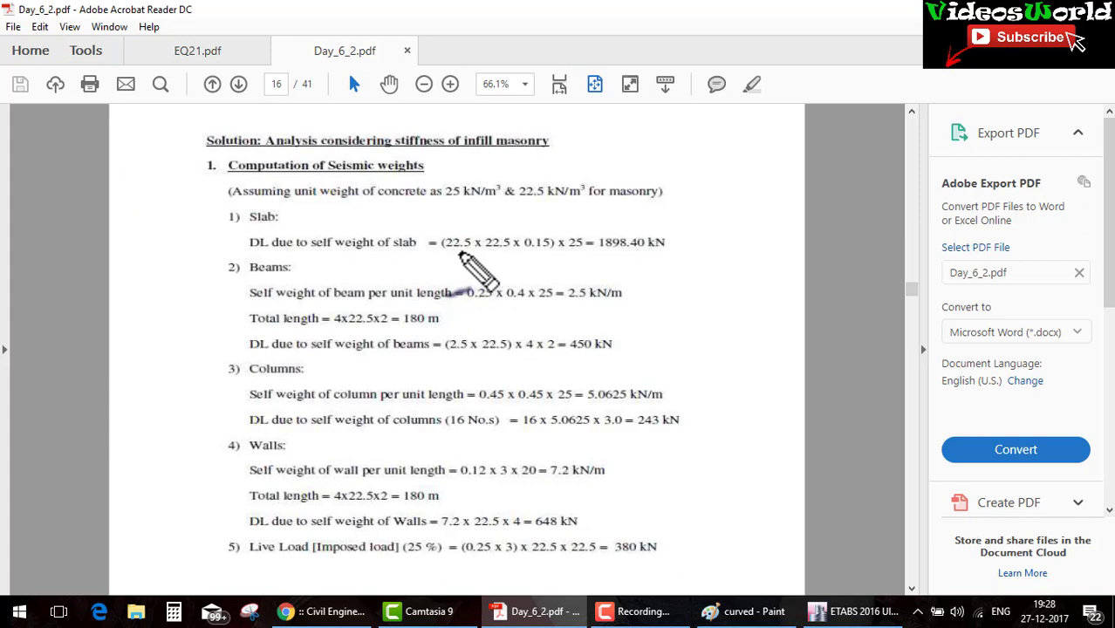
pyautogui.moveTo(233, 224)
pyautogui.mouseDown()
pyautogui.moveTo(315, 213)
pyautogui.moveTo(374, 186)
pyautogui.mouseUp()
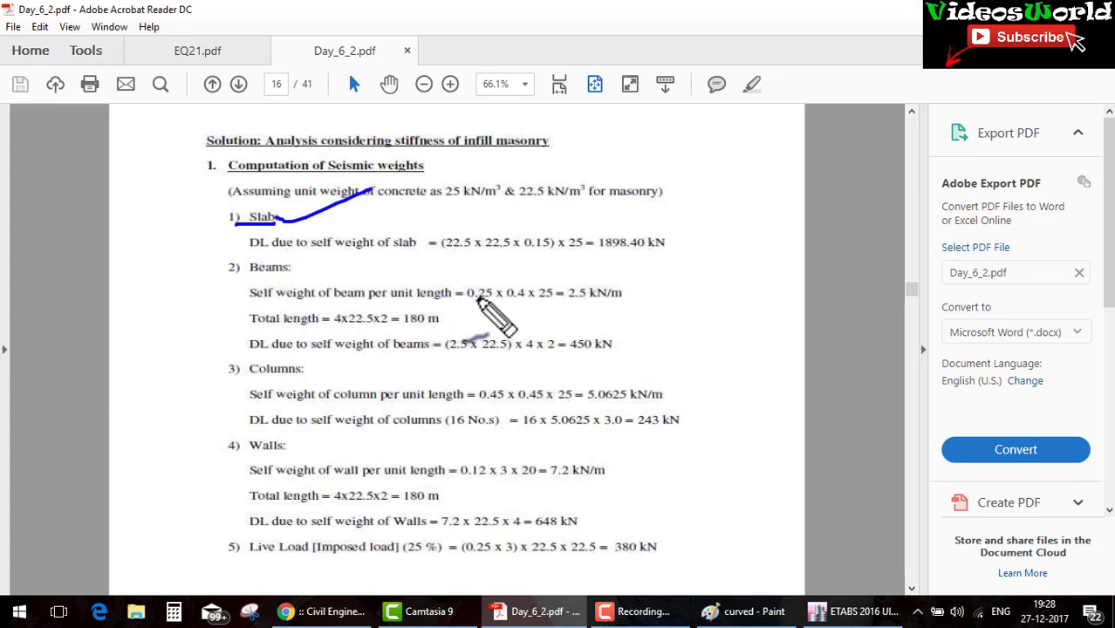
pyautogui.moveTo(628, 288)
pyautogui.mouseDown()
pyautogui.moveTo(600, 275)
pyautogui.moveTo(574, 298)
pyautogui.moveTo(611, 305)
pyautogui.moveTo(634, 292)
pyautogui.mouseUp()
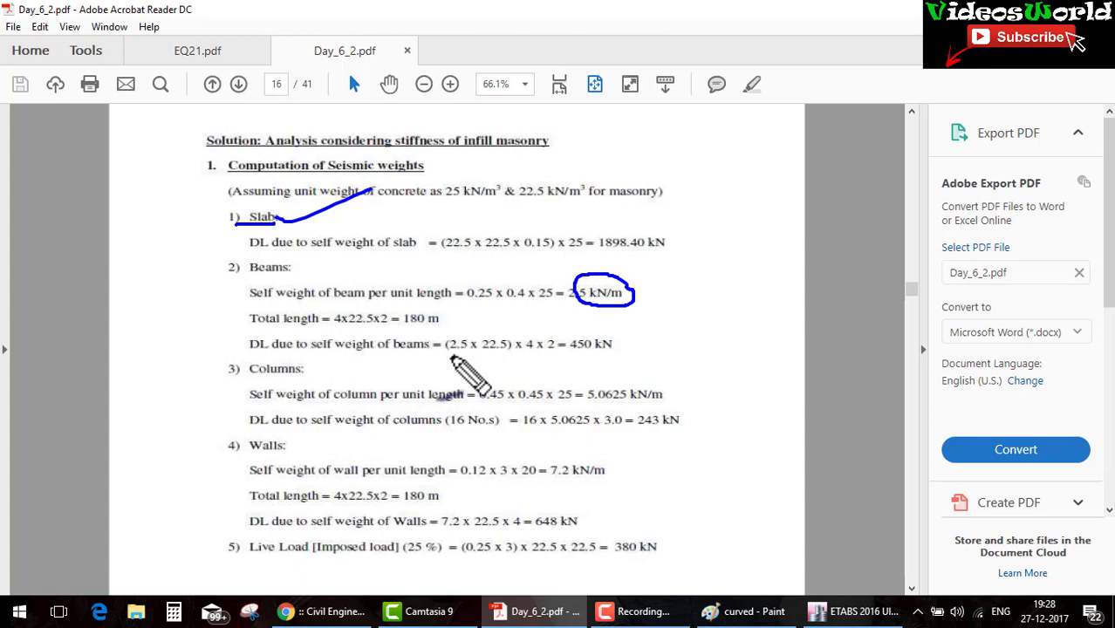
pyautogui.moveTo(459, 355); pyautogui.dragTo(450, 356)
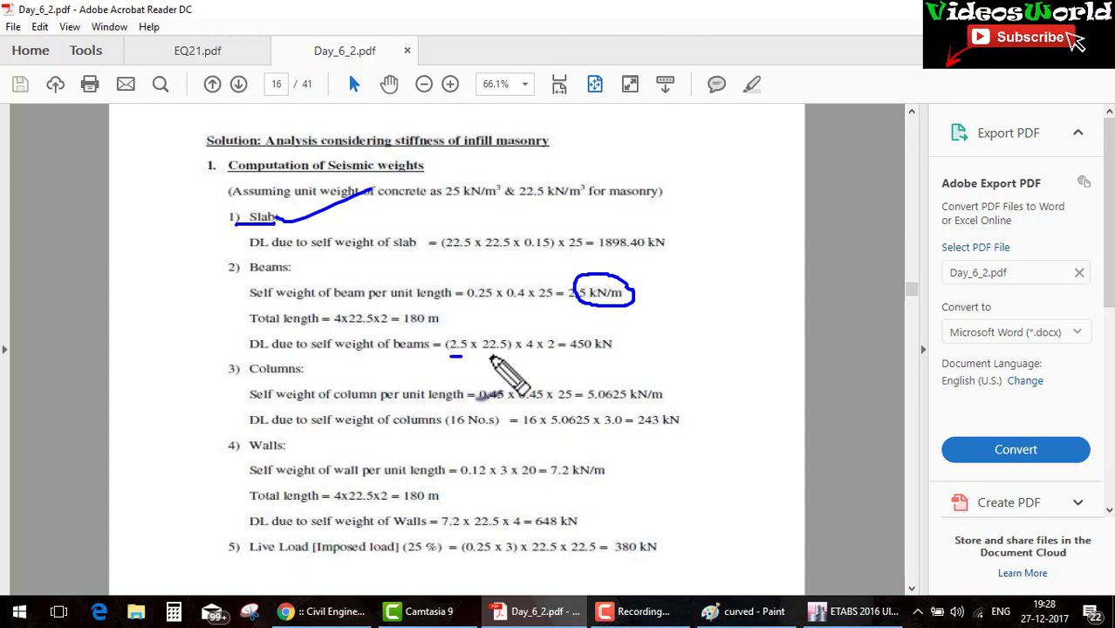
pyautogui.moveTo(483, 355); pyautogui.dragTo(503, 357)
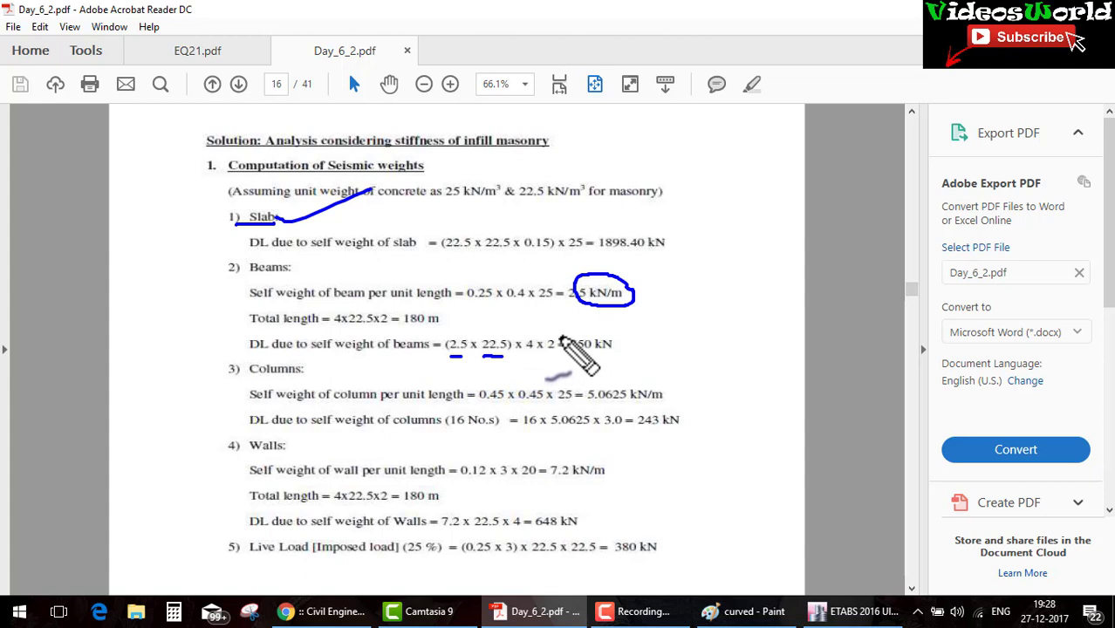
pyautogui.moveTo(560, 333)
pyautogui.mouseDown()
pyautogui.moveTo(520, 350)
pyautogui.moveTo(676, 321)
pyautogui.mouseUp()
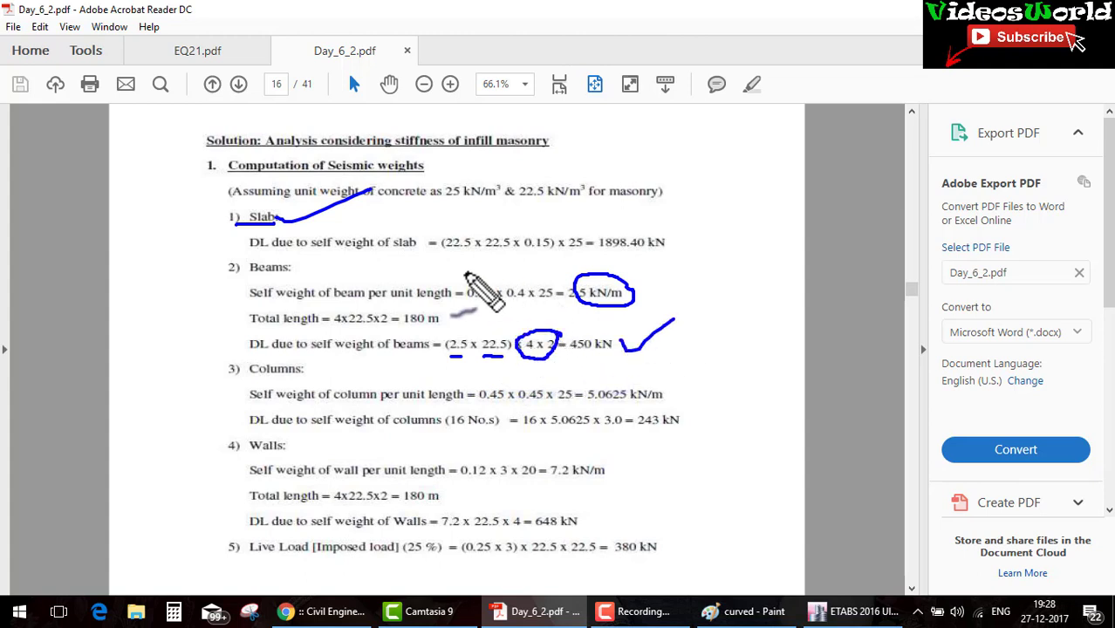
pyautogui.moveTo(302, 221); pyautogui.dragTo(447, 205)
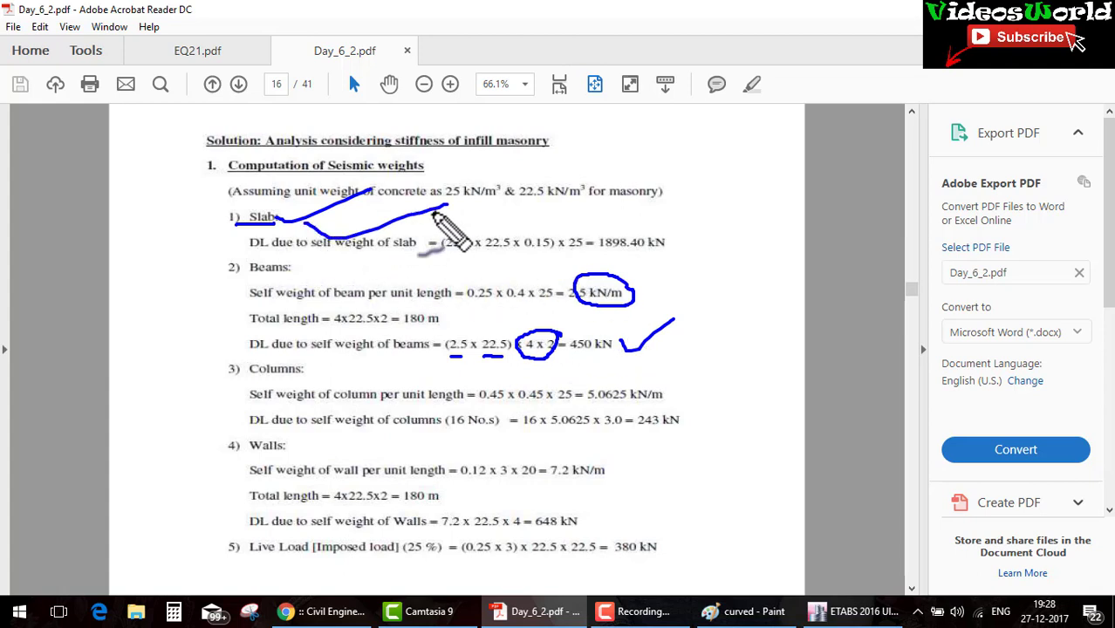
pyautogui.moveTo(303, 274); pyautogui.dragTo(475, 272)
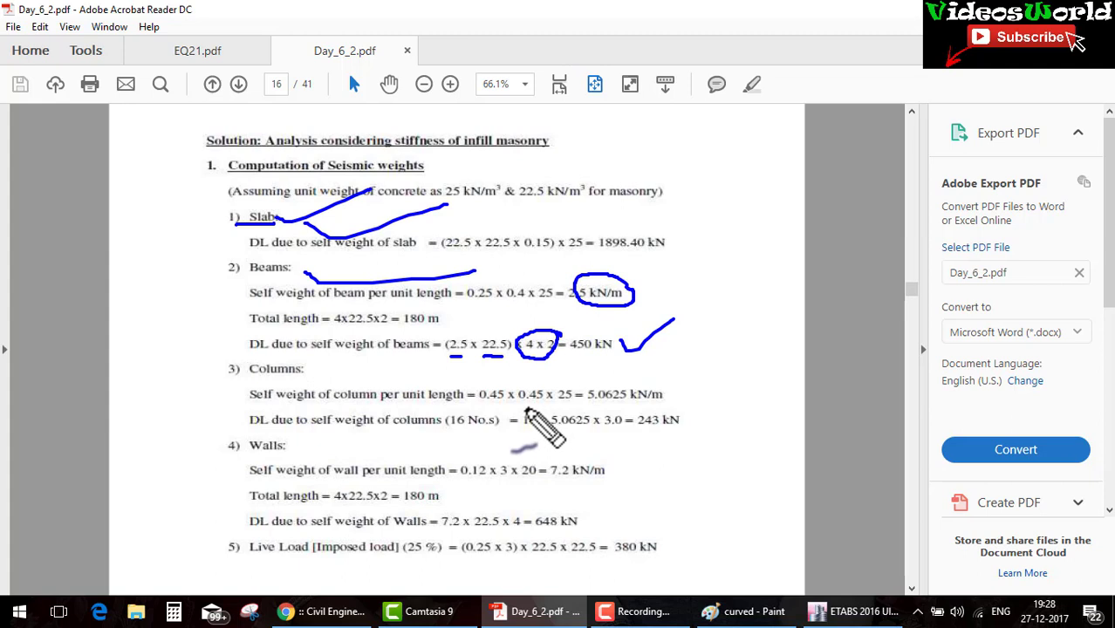
# Underline the 0.45 x 0.45 column size and 16, and circle the 5.0625 kN/m column self-weight.
pyautogui.moveTo(480, 403); pyautogui.dragTo(568, 404)
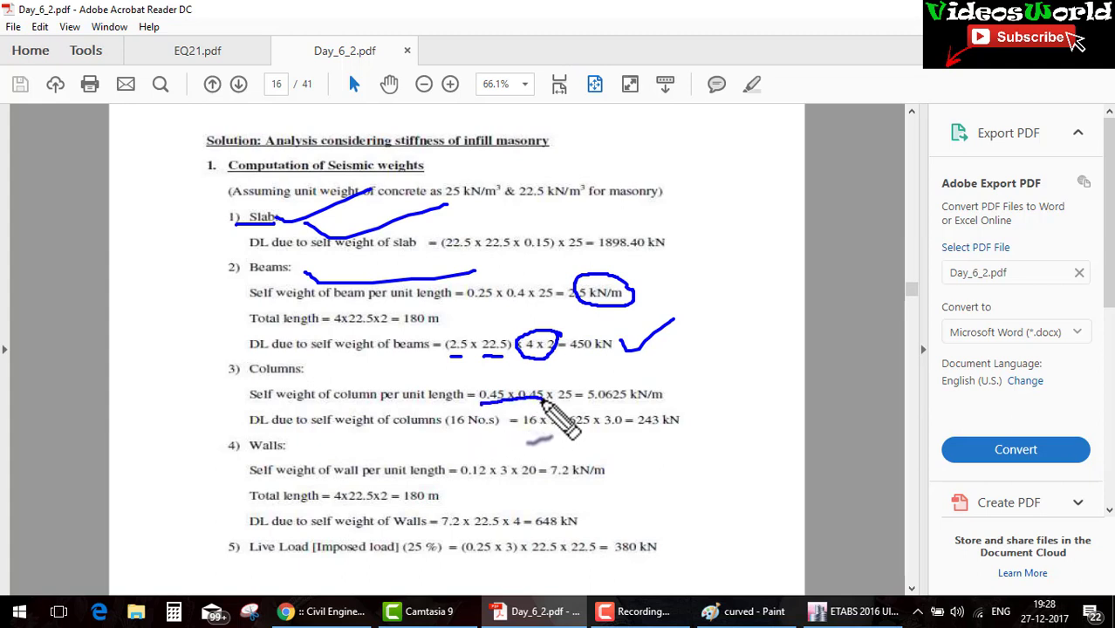
pyautogui.moveTo(661, 387)
pyautogui.mouseDown()
pyautogui.moveTo(593, 373)
pyautogui.moveTo(655, 403)
pyautogui.moveTo(647, 377)
pyautogui.mouseUp()
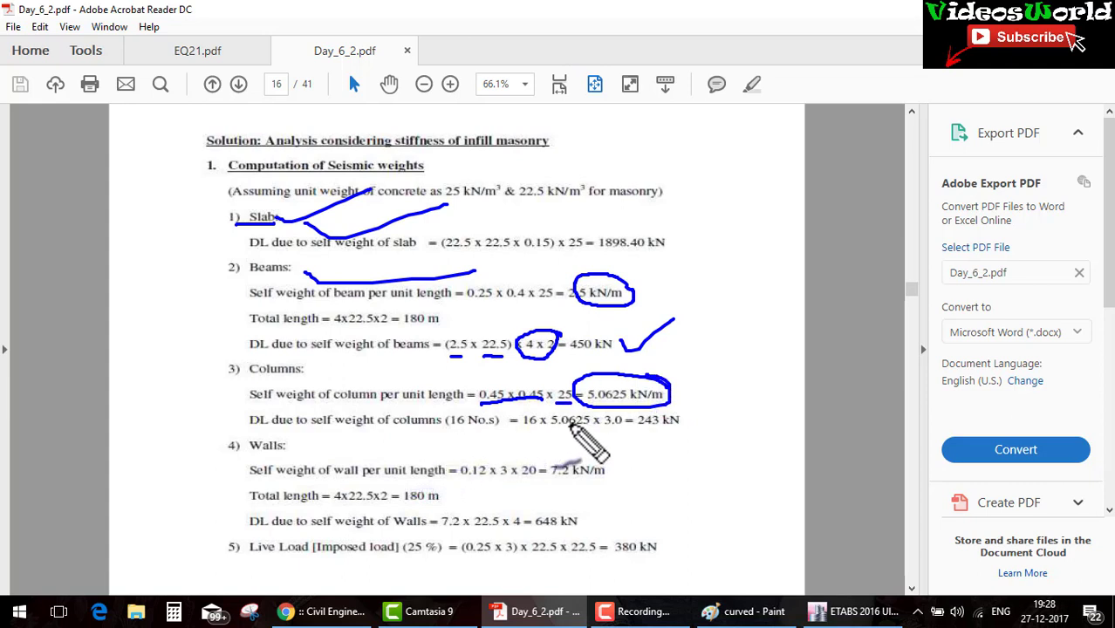
pyautogui.moveTo(563, 429); pyautogui.dragTo(591, 424)
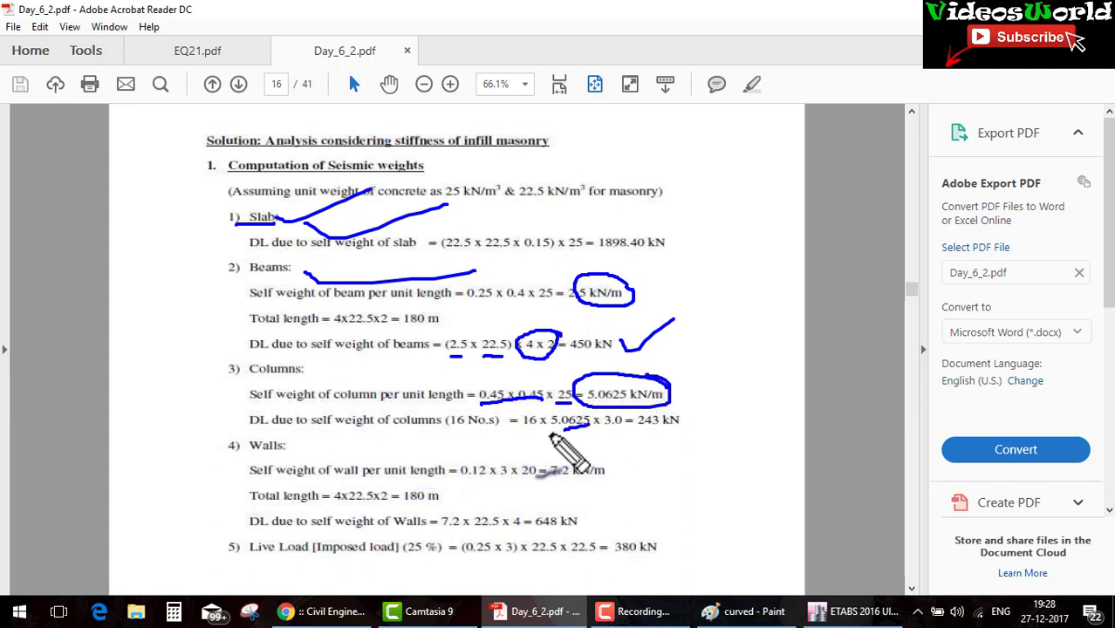
pyautogui.moveTo(528, 437); pyautogui.dragTo(543, 438)
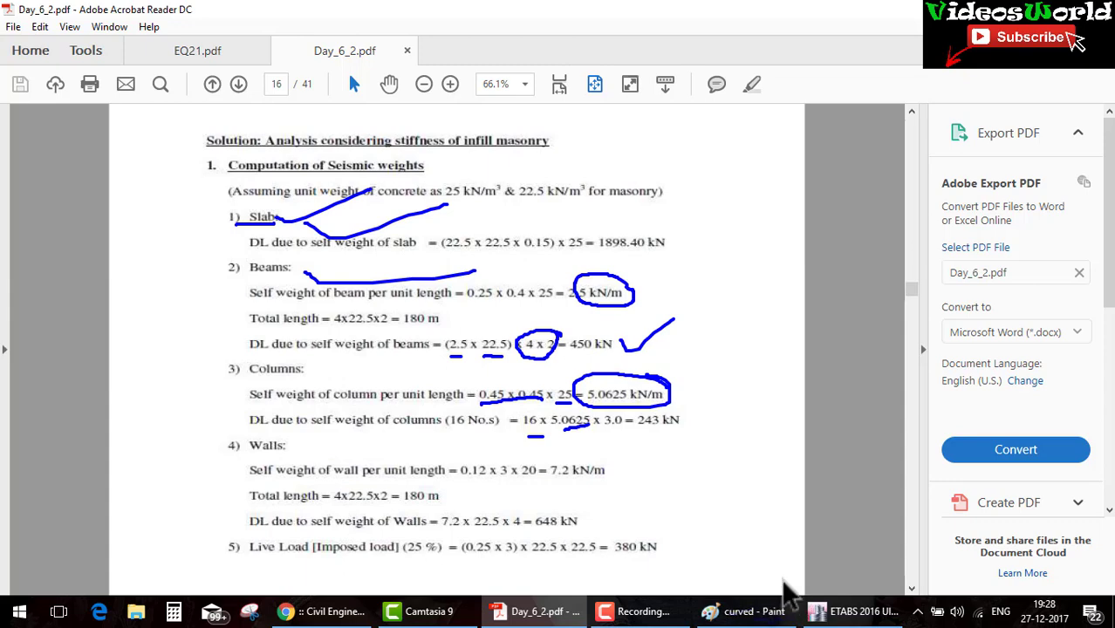
# Mark the column joints along the top and left grid lines of the Story4 plan, down to the origin.
pyautogui.click(851, 611)
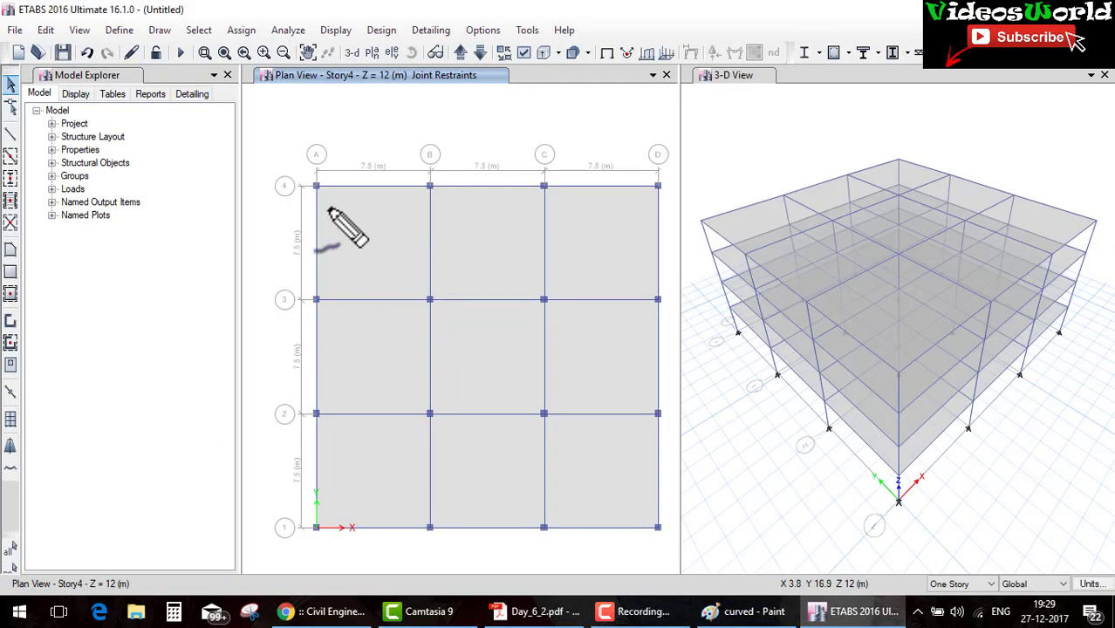
pyautogui.moveTo(328, 208); pyautogui.dragTo(441, 194)
pyautogui.moveTo(527, 198); pyautogui.dragTo(546, 189)
pyautogui.moveTo(626, 200); pyautogui.dragTo(660, 180)
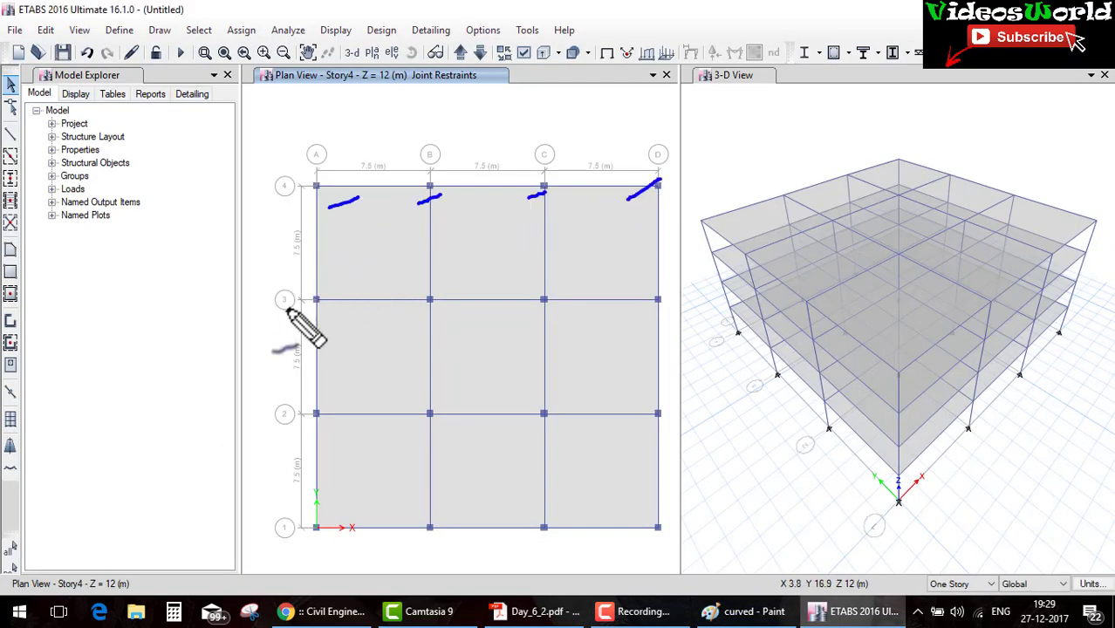
pyautogui.moveTo(308, 312); pyautogui.dragTo(326, 302)
pyautogui.moveTo(293, 393); pyautogui.dragTo(303, 397)
pyautogui.moveTo(320, 458); pyautogui.dragTo(325, 455)
pyautogui.moveTo(333, 528); pyautogui.dragTo(344, 527)
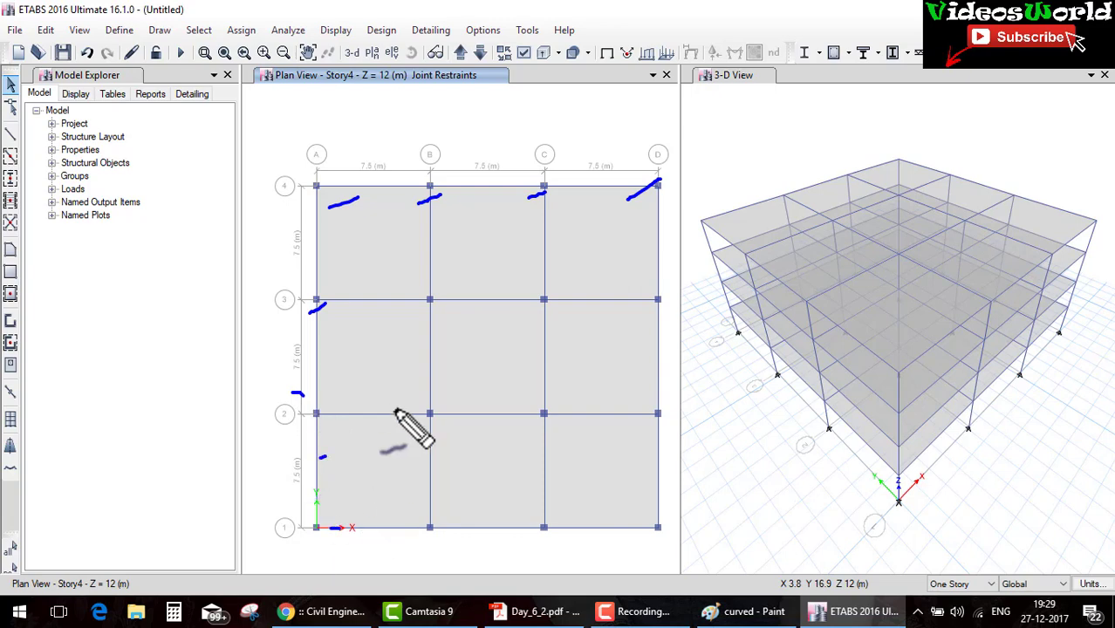
pyautogui.click(537, 610)
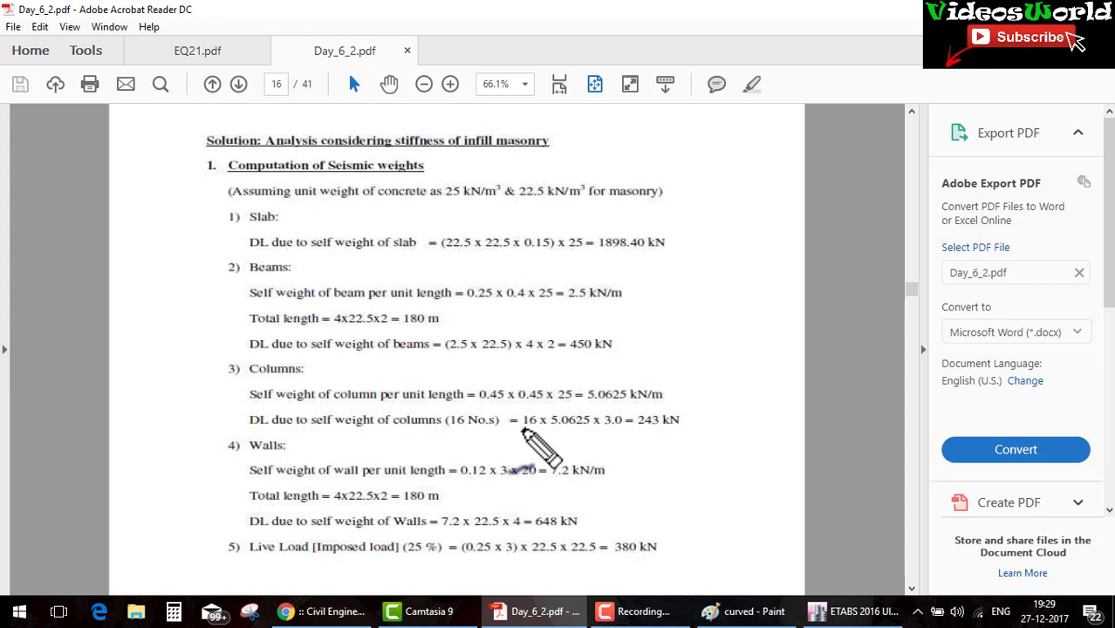
# Underline 16, the Walls heading, 22.5 kN/m³ and 0.12, and bracket the slab, beam and column items.
pyautogui.moveTo(522, 427); pyautogui.dragTo(634, 427)
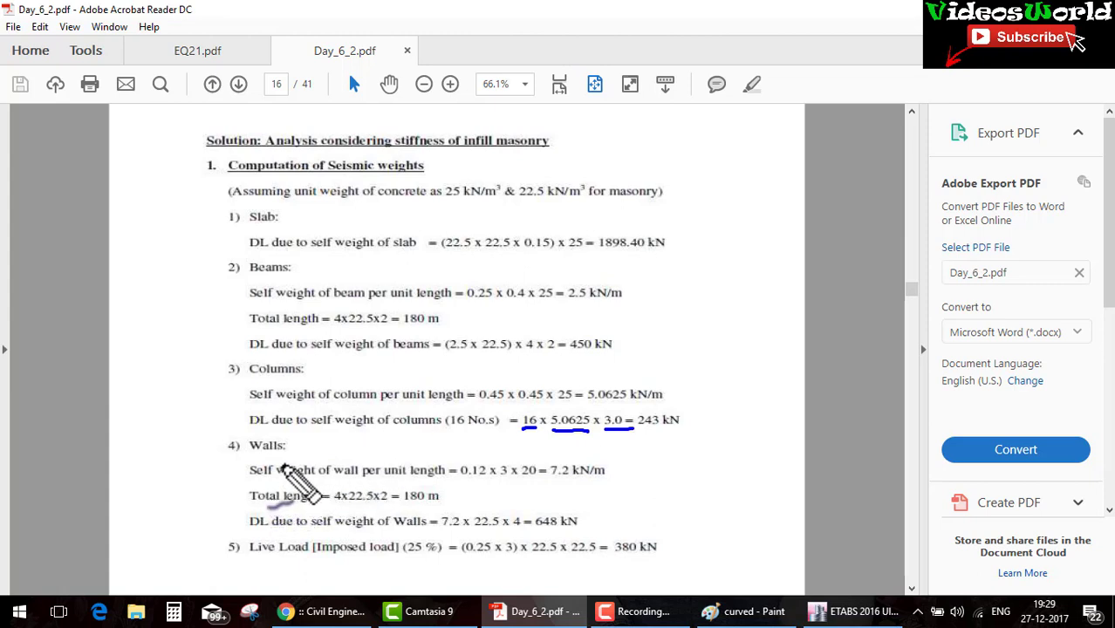
pyautogui.moveTo(249, 451); pyautogui.dragTo(314, 452)
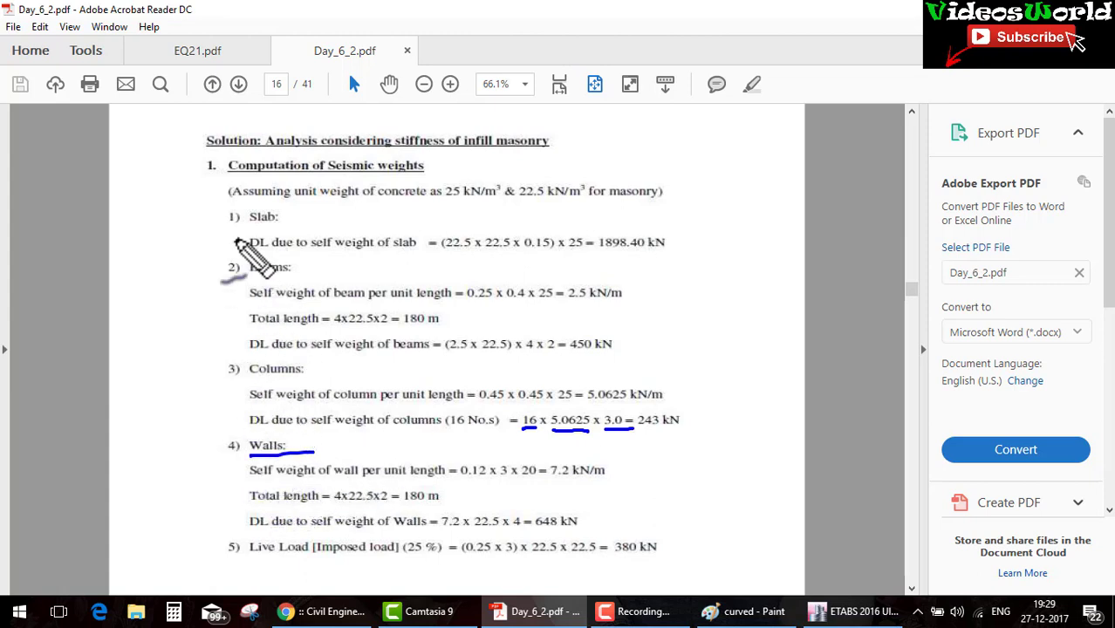
pyautogui.moveTo(232, 205)
pyautogui.mouseDown()
pyautogui.moveTo(189, 228)
pyautogui.moveTo(201, 370)
pyautogui.moveTo(254, 393)
pyautogui.mouseUp()
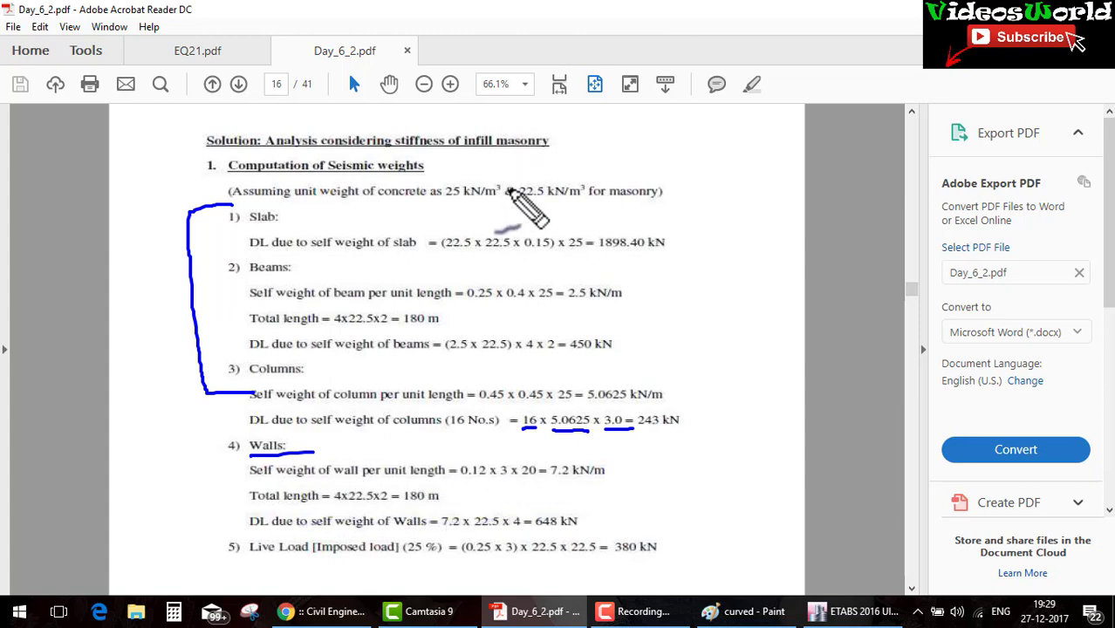
pyautogui.moveTo(520, 202); pyautogui.dragTo(549, 205)
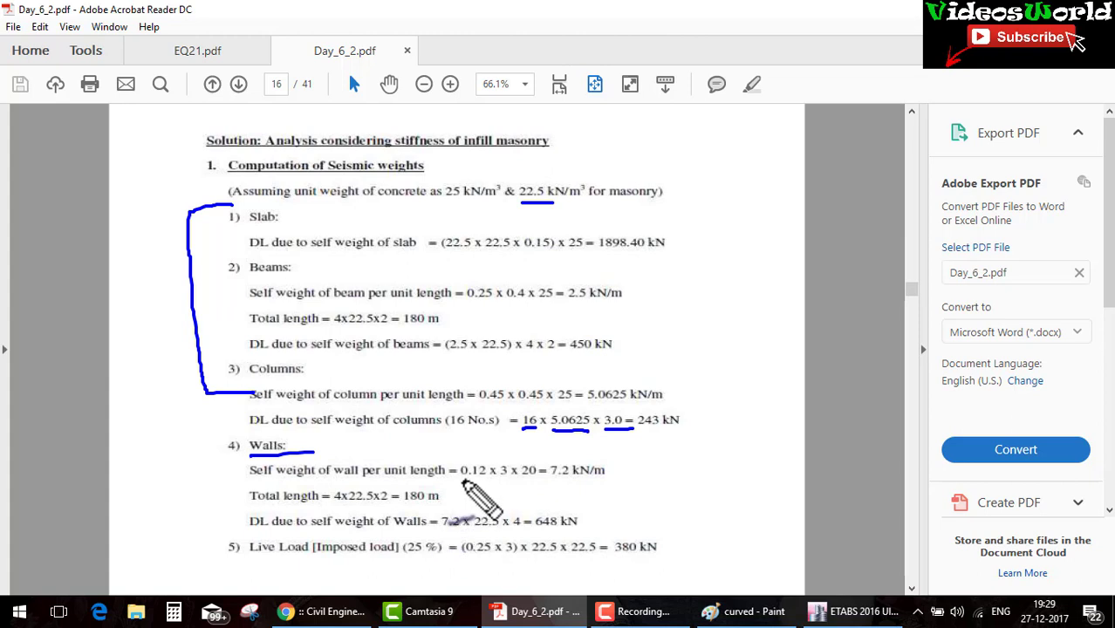
pyautogui.moveTo(457, 479); pyautogui.dragTo(508, 480)
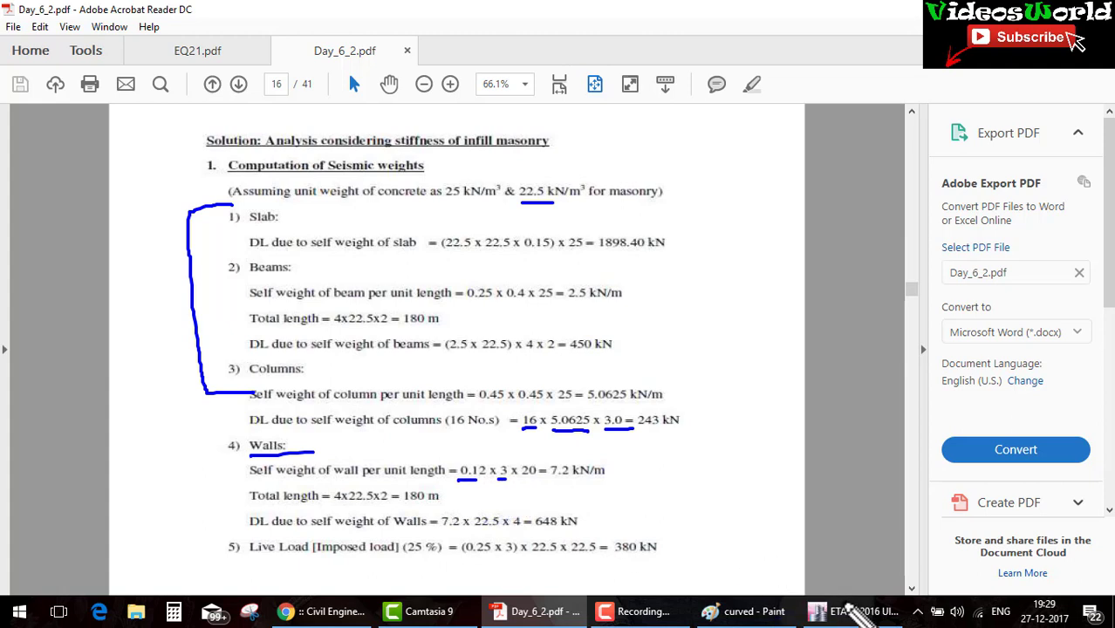
# Show the grid A elevation, sketch the top storey height and a wall between grids 3 and 4, then clear the ink.
pyautogui.click(859, 611)
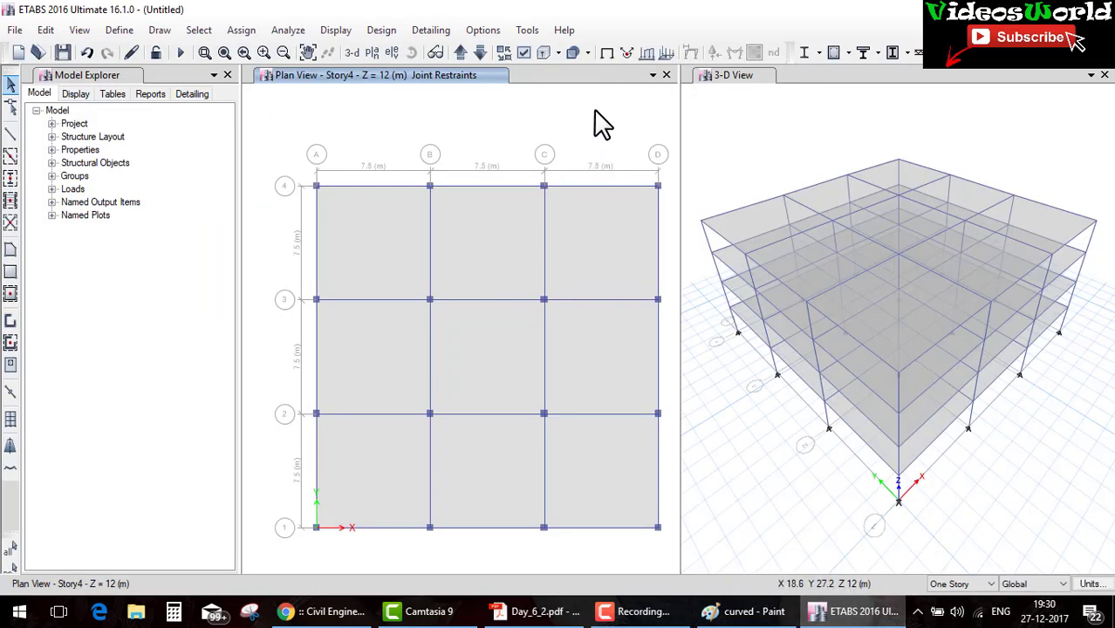
pyautogui.click(391, 52)
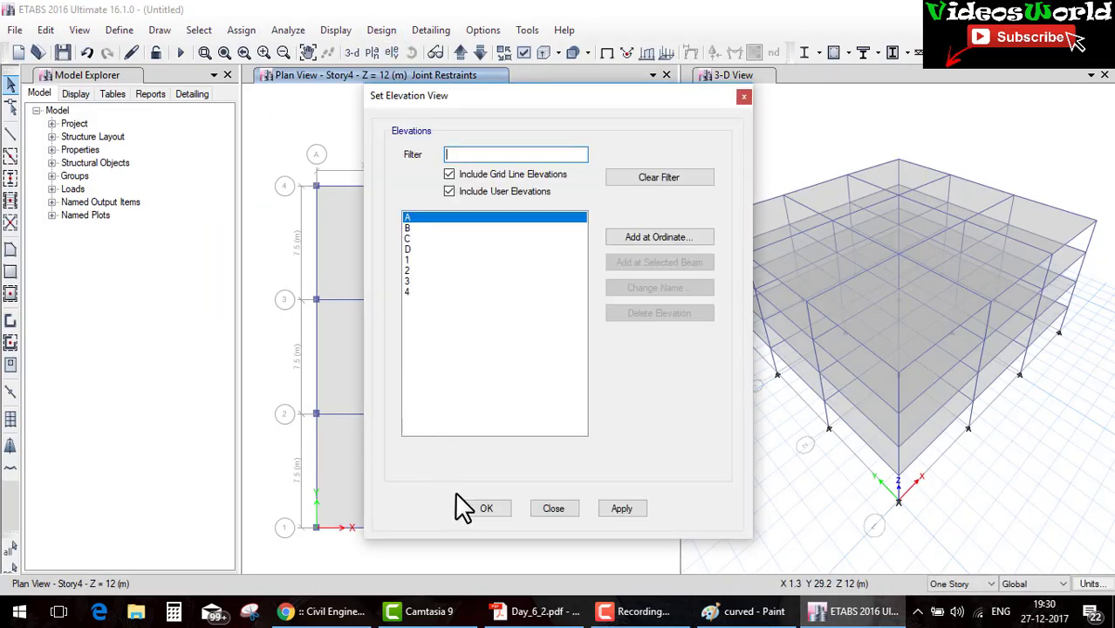
pyautogui.click(481, 508)
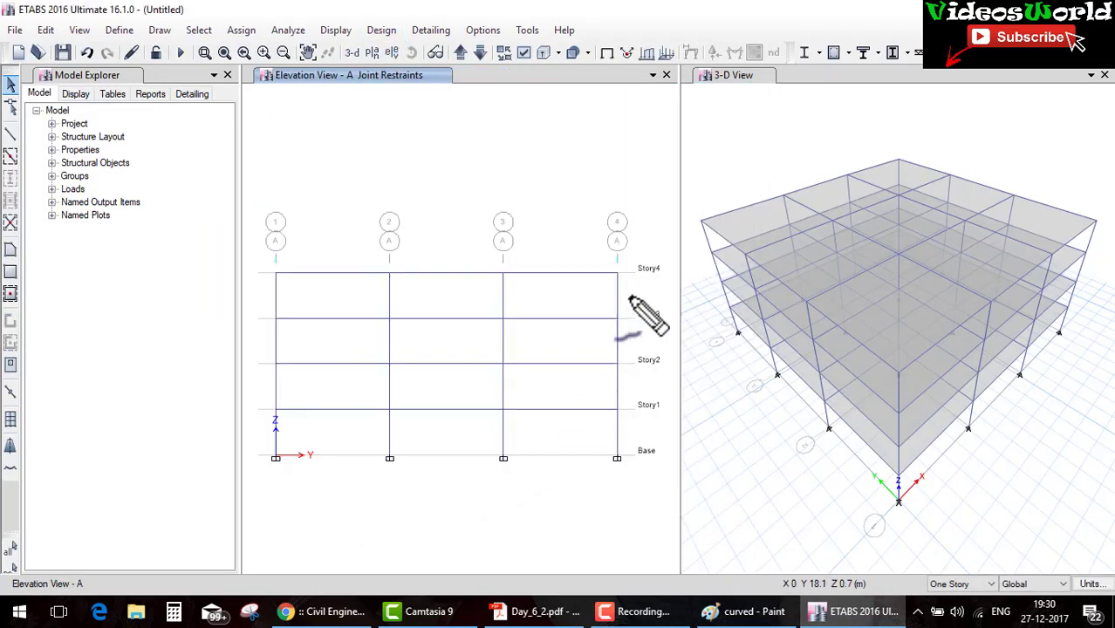
pyautogui.moveTo(626, 273); pyautogui.dragTo(646, 273)
pyautogui.moveTo(638, 274); pyautogui.dragTo(638, 318)
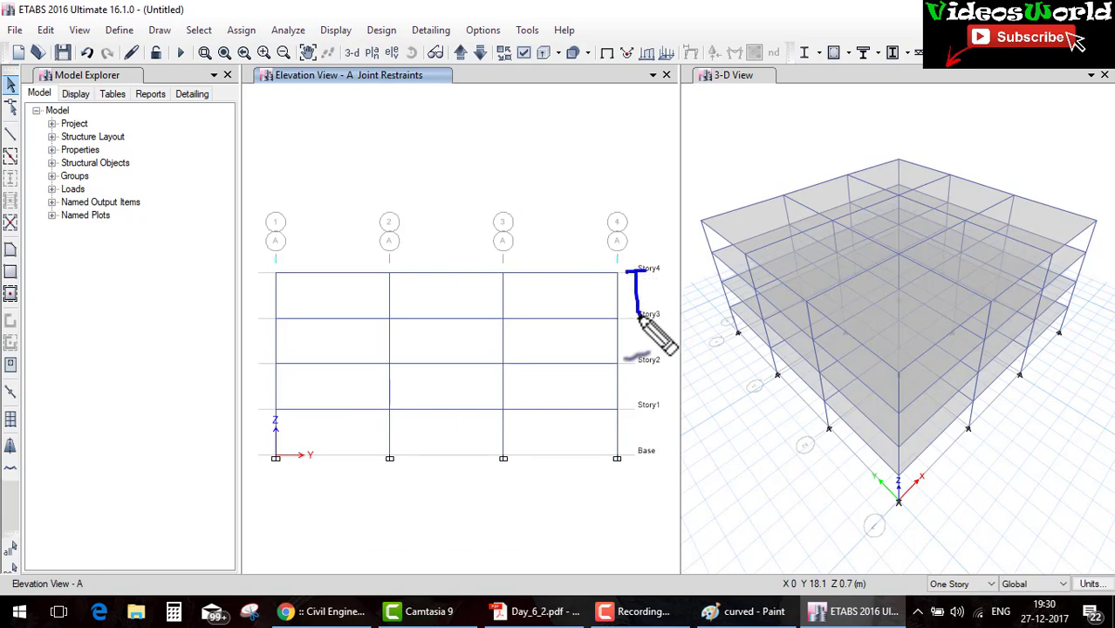
pyautogui.moveTo(529, 286)
pyautogui.mouseDown()
pyautogui.moveTo(511, 314)
pyautogui.moveTo(562, 310)
pyautogui.moveTo(604, 282)
pyautogui.mouseUp()
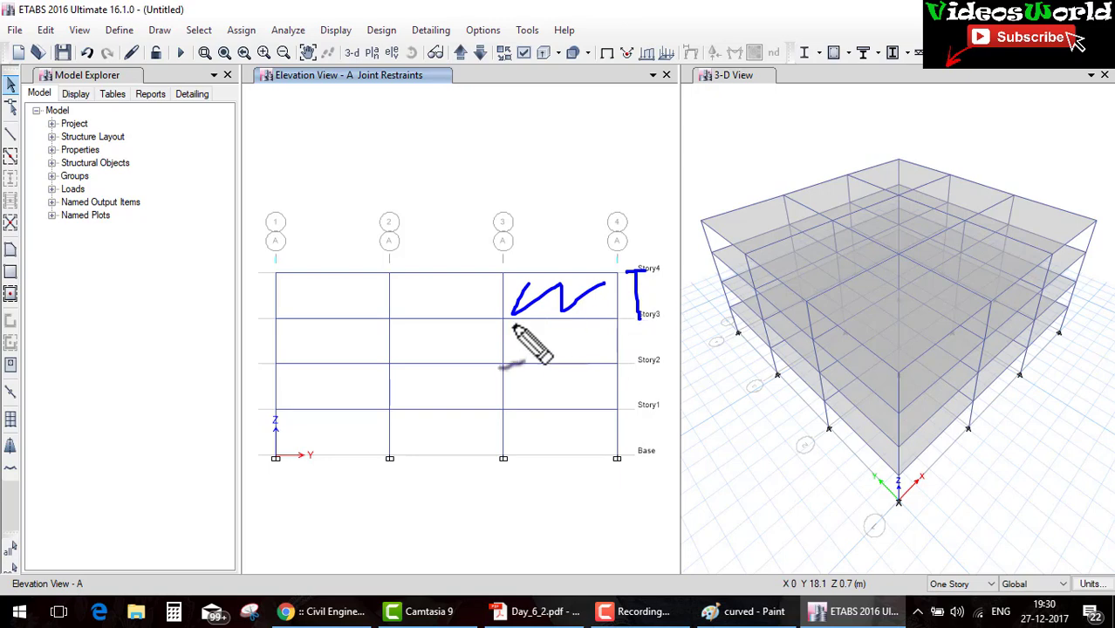
pyautogui.press('Escape')
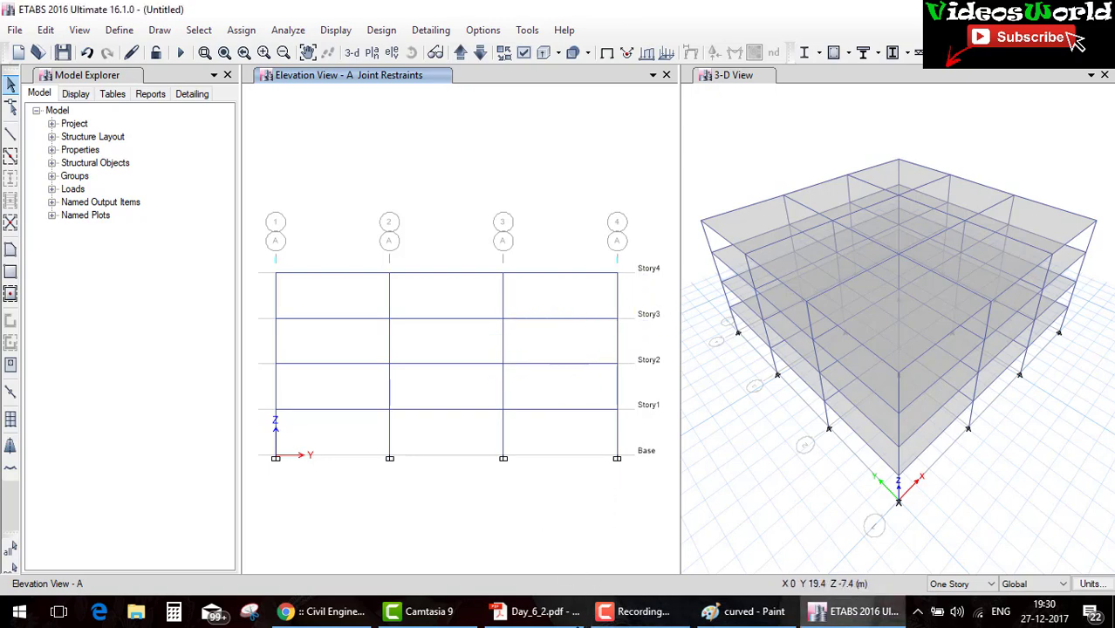
pyautogui.click(549, 613)
# Underline the 120 mm wall thickness, 0.12 x 3 and 22.5 kN/m³, and circle the 20 in the wall formula.
pyautogui.hotkey('ctrl', 'shift', 'd')
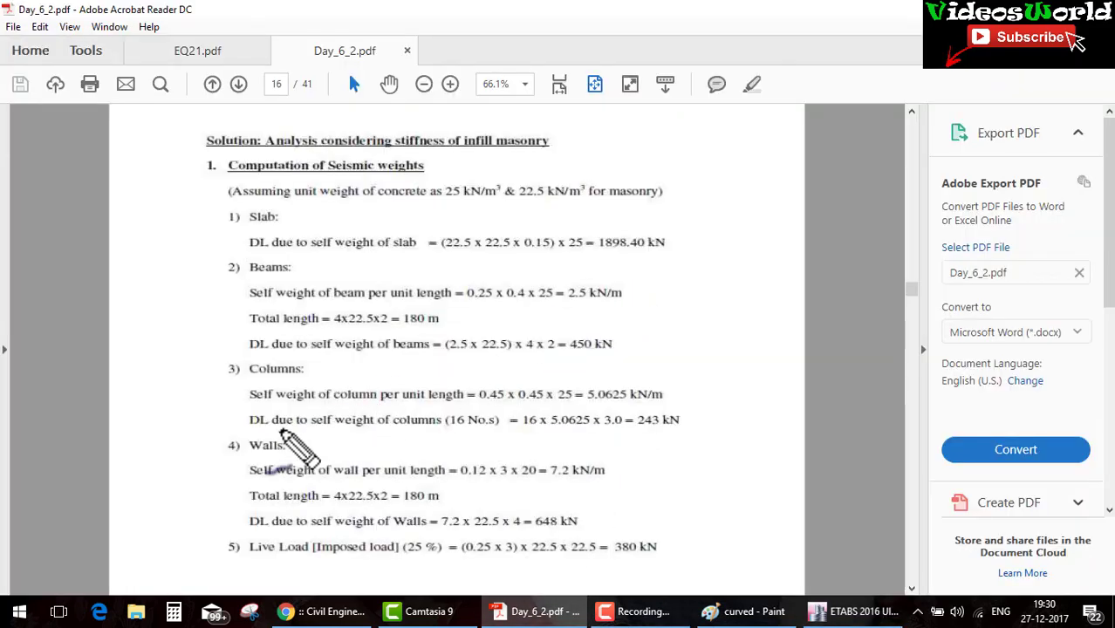
pyautogui.moveTo(460, 478); pyautogui.dragTo(534, 480)
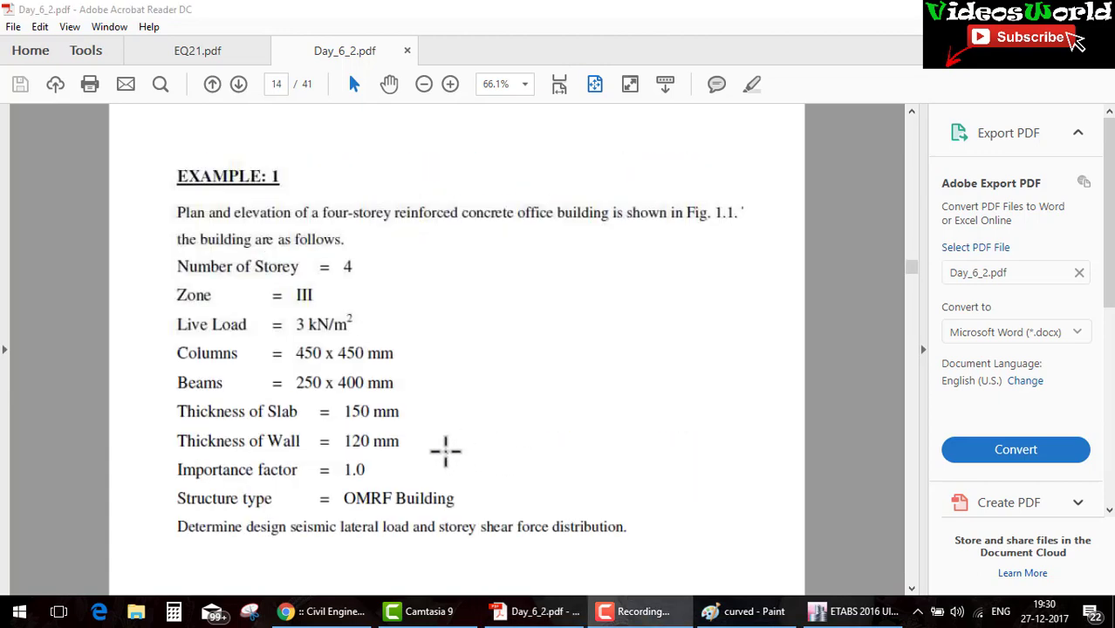
pyautogui.moveTo(353, 452)
pyautogui.mouseDown()
pyautogui.moveTo(409, 454)
pyautogui.moveTo(462, 429)
pyautogui.mouseUp()
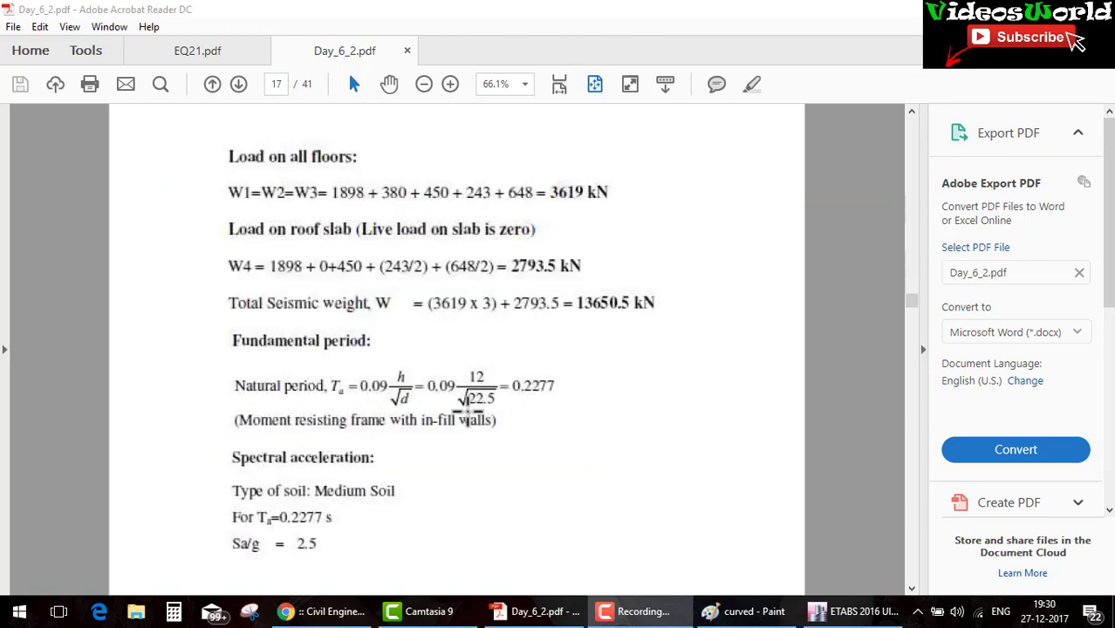
pyautogui.scroll(1, 468, 403)
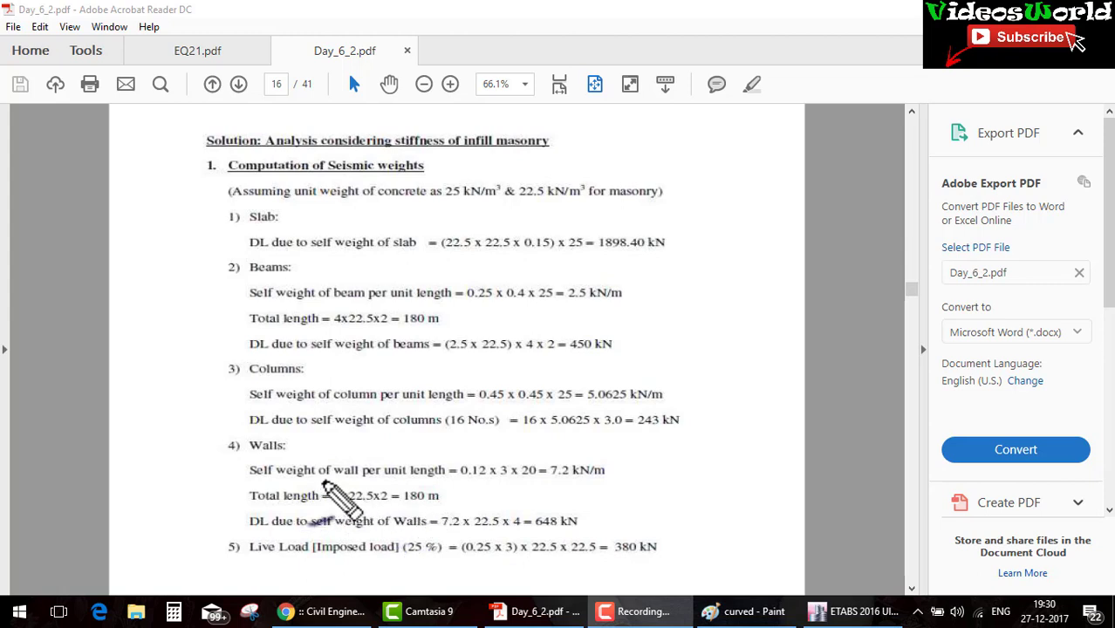
pyautogui.moveTo(468, 485); pyautogui.dragTo(508, 485)
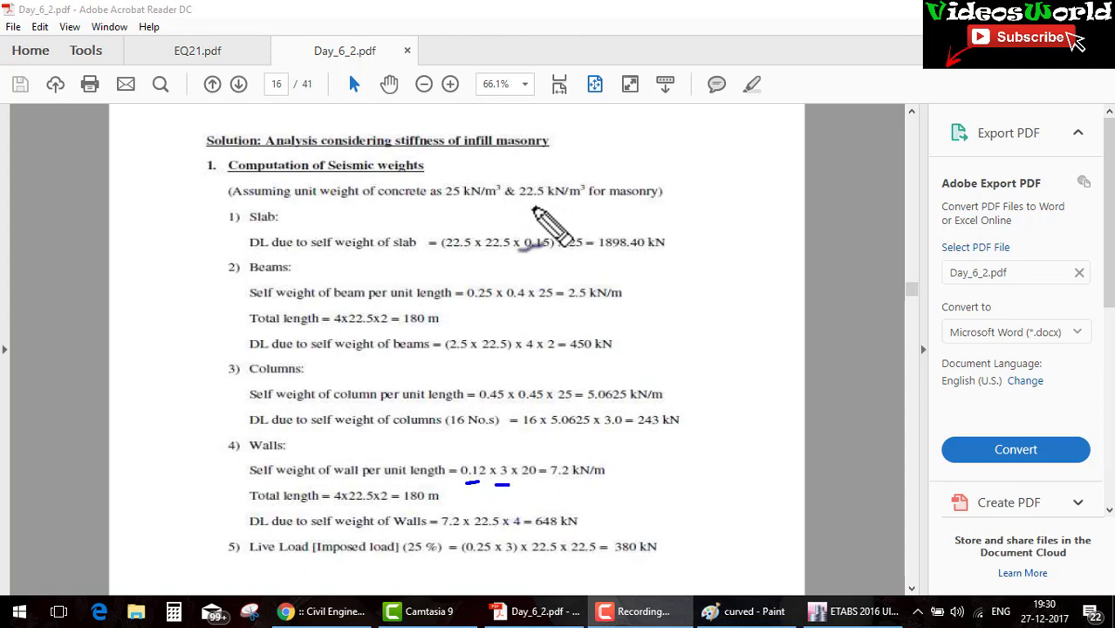
pyautogui.moveTo(521, 200); pyautogui.dragTo(637, 196)
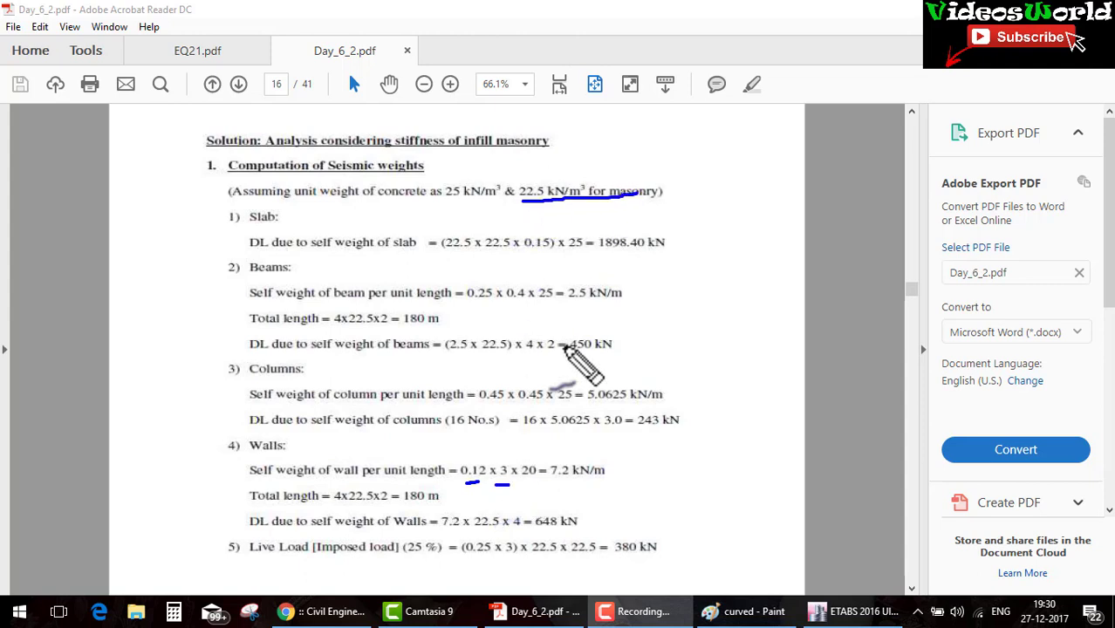
pyautogui.moveTo(540, 459); pyautogui.dragTo(543, 482)
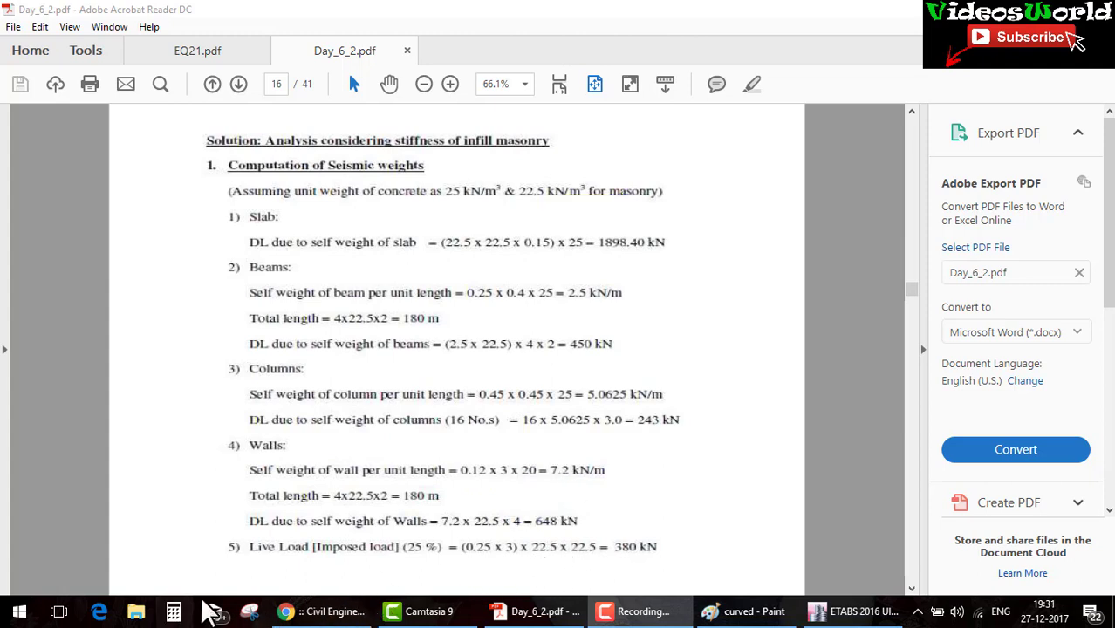
# Compute the wall weight 0.12 × 3 × 22.5 = 8.1 kN/m in Windows Calculator, then minimize it.
pyautogui.click(173, 612)
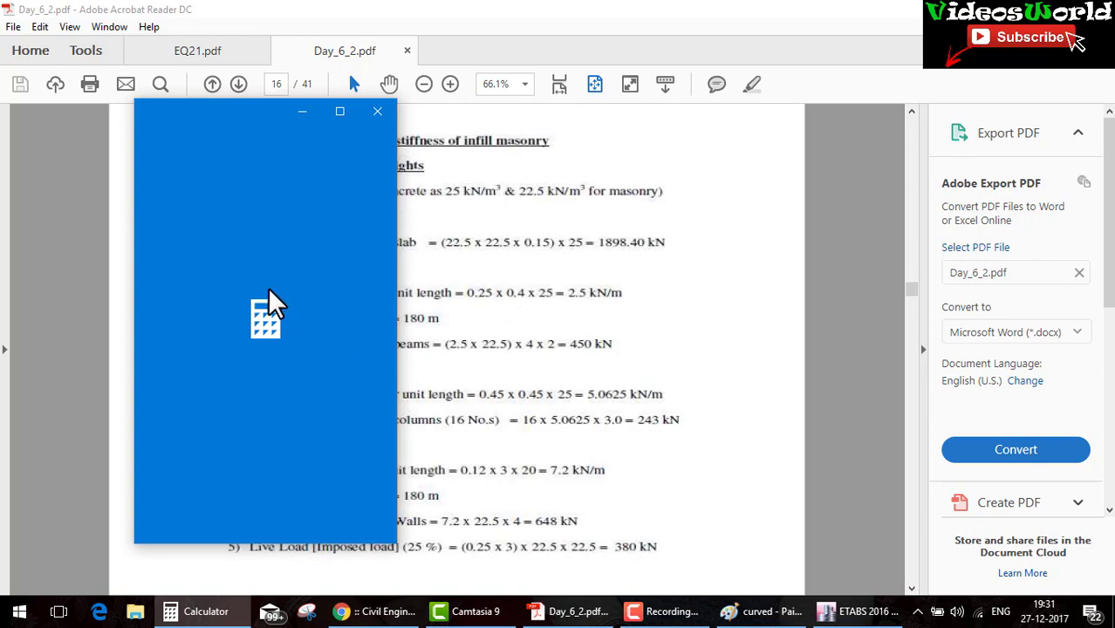
pyautogui.write('0.')
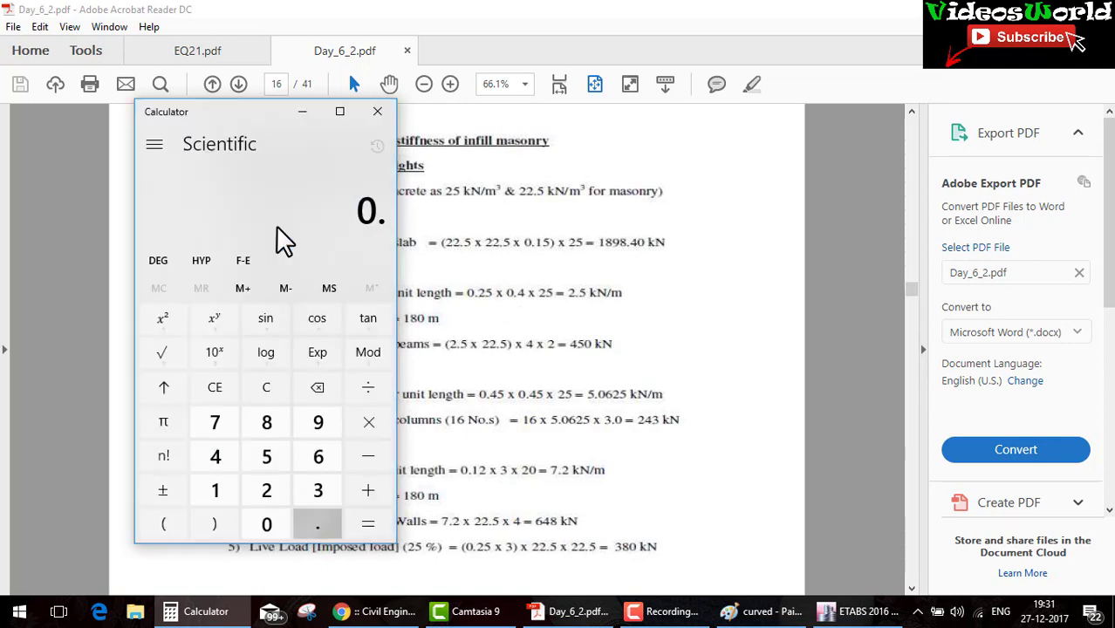
pyautogui.write('12')
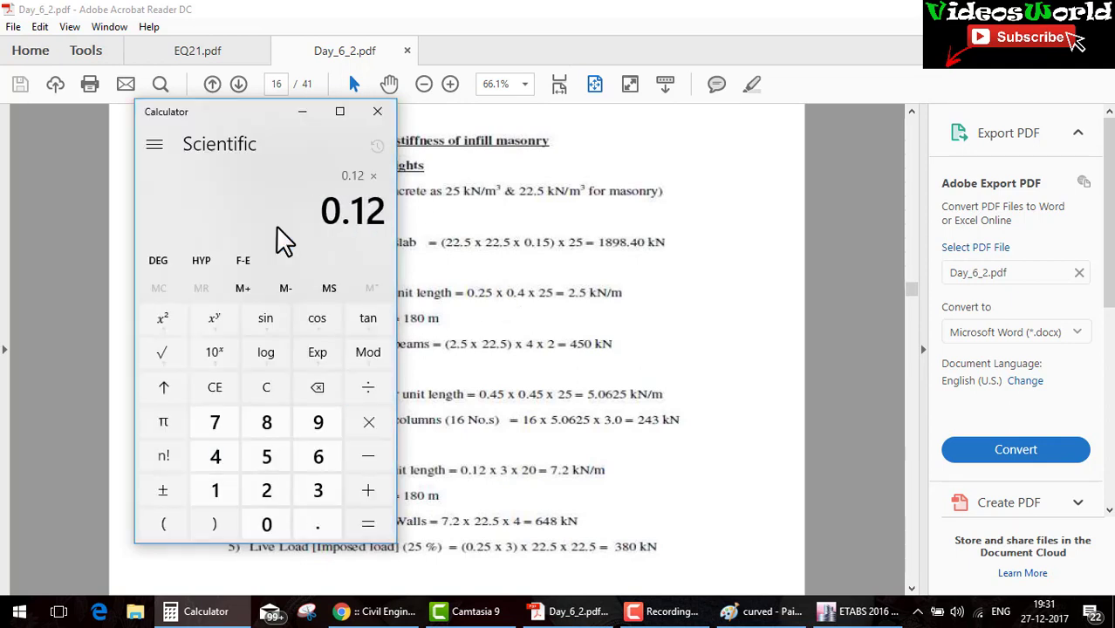
pyautogui.write('0*3*')
pyautogui.write('22')
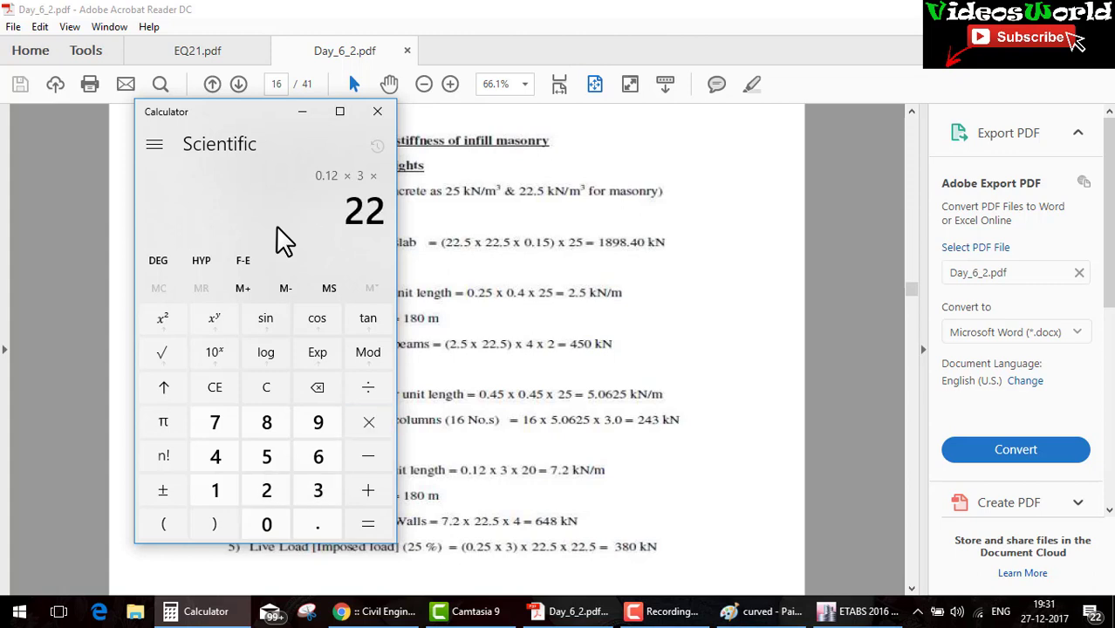
pyautogui.write('.5')
pyautogui.press('Return')
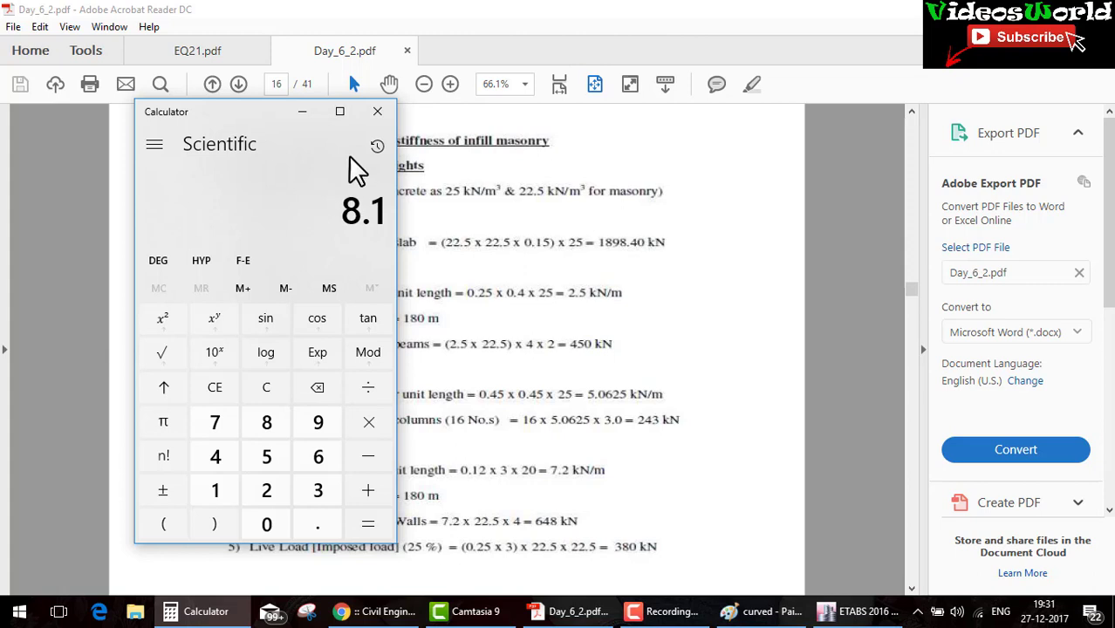
pyautogui.click(302, 111)
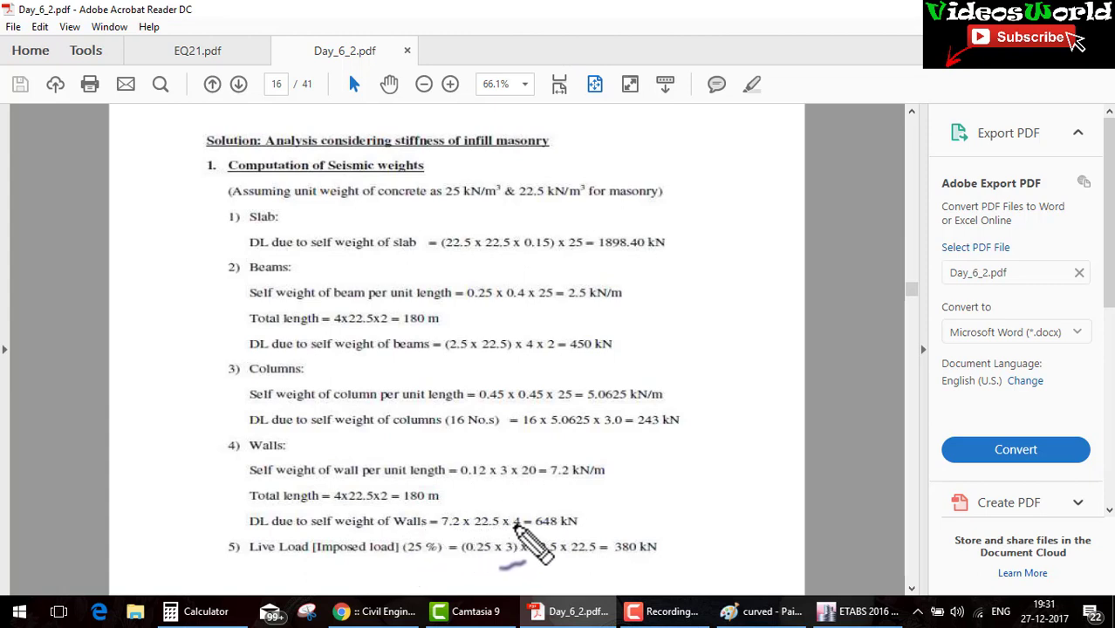
# Mark the 648 kN wall load, 7.2 kN/m, 20 and 22.5 values on page 16, then clear the ink.
pyautogui.moveTo(440, 530); pyautogui.dragTo(556, 528)
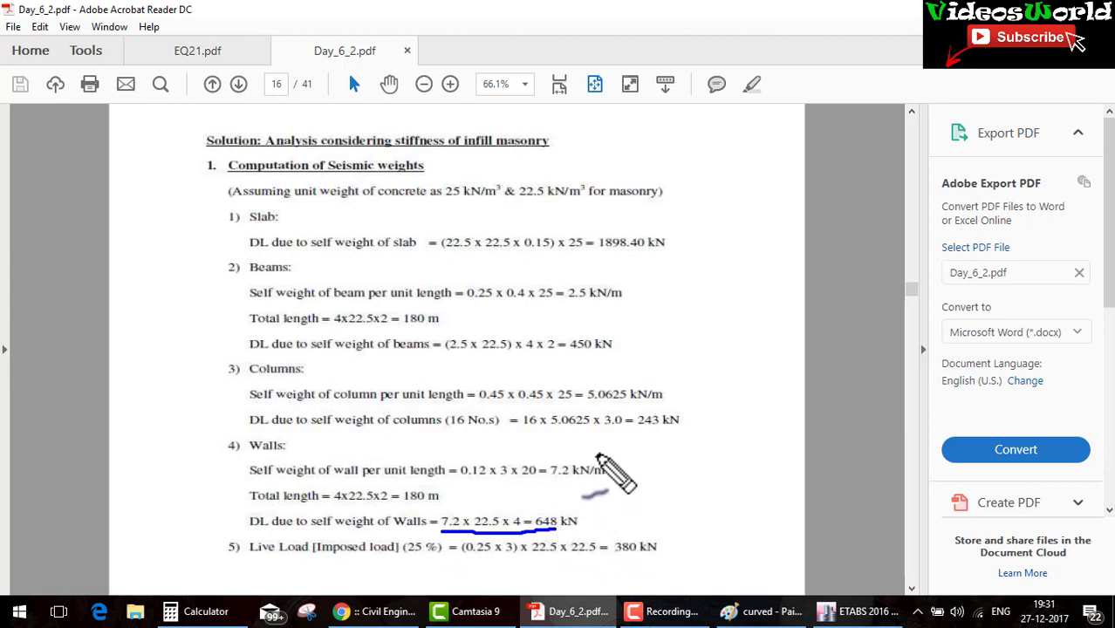
pyautogui.moveTo(598, 455)
pyautogui.mouseDown()
pyautogui.moveTo(548, 466)
pyautogui.moveTo(560, 492)
pyautogui.moveTo(608, 469)
pyautogui.mouseUp()
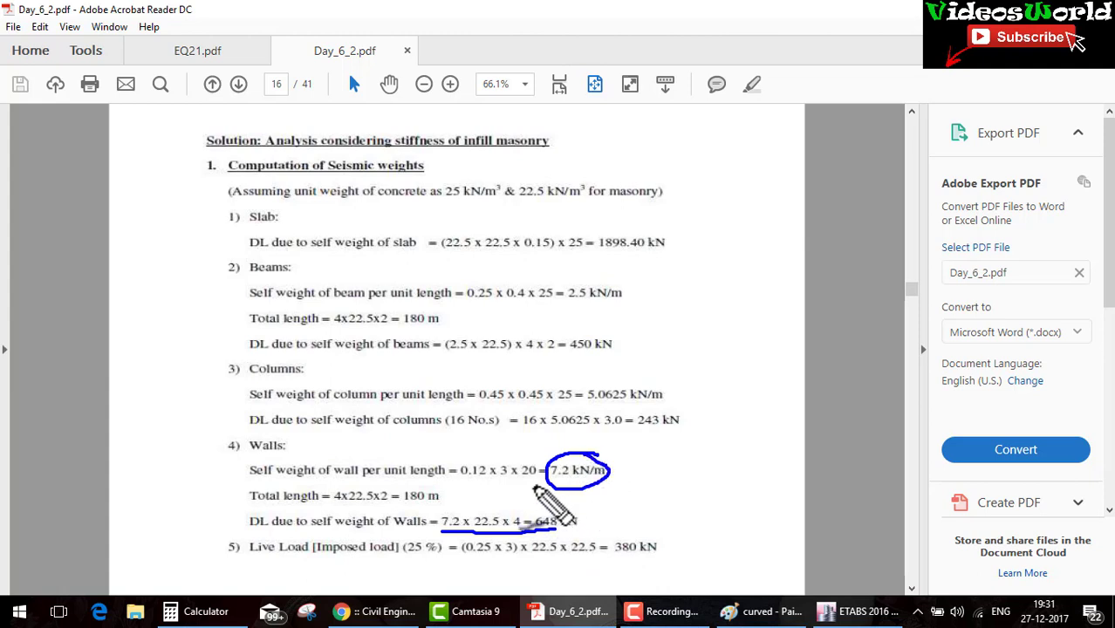
pyautogui.moveTo(518, 477); pyautogui.dragTo(529, 479)
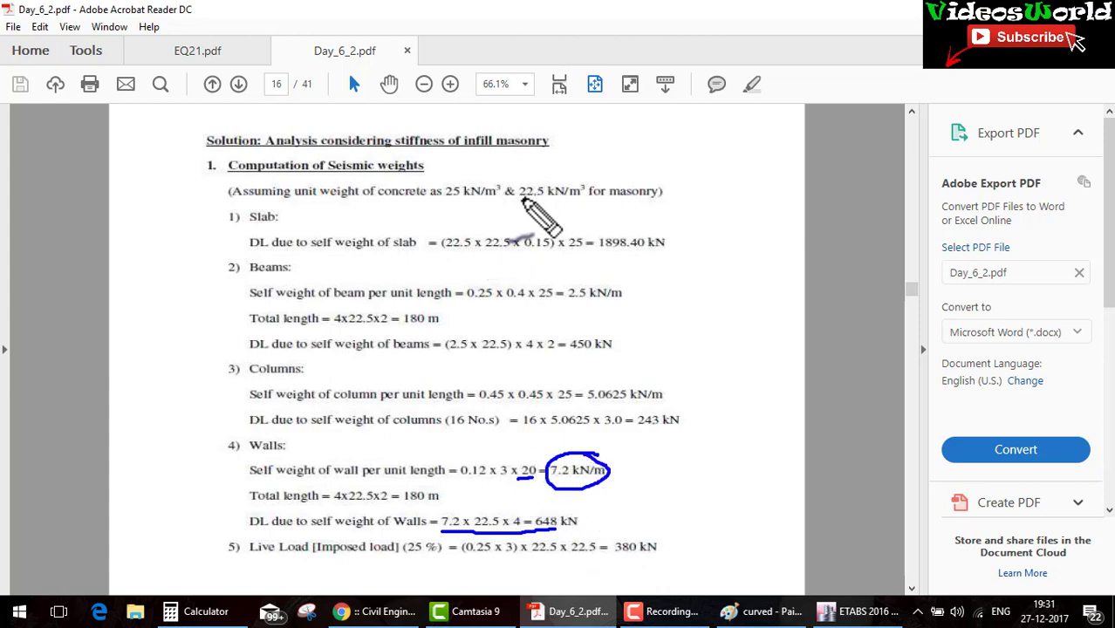
pyautogui.moveTo(520, 200); pyautogui.dragTo(549, 200)
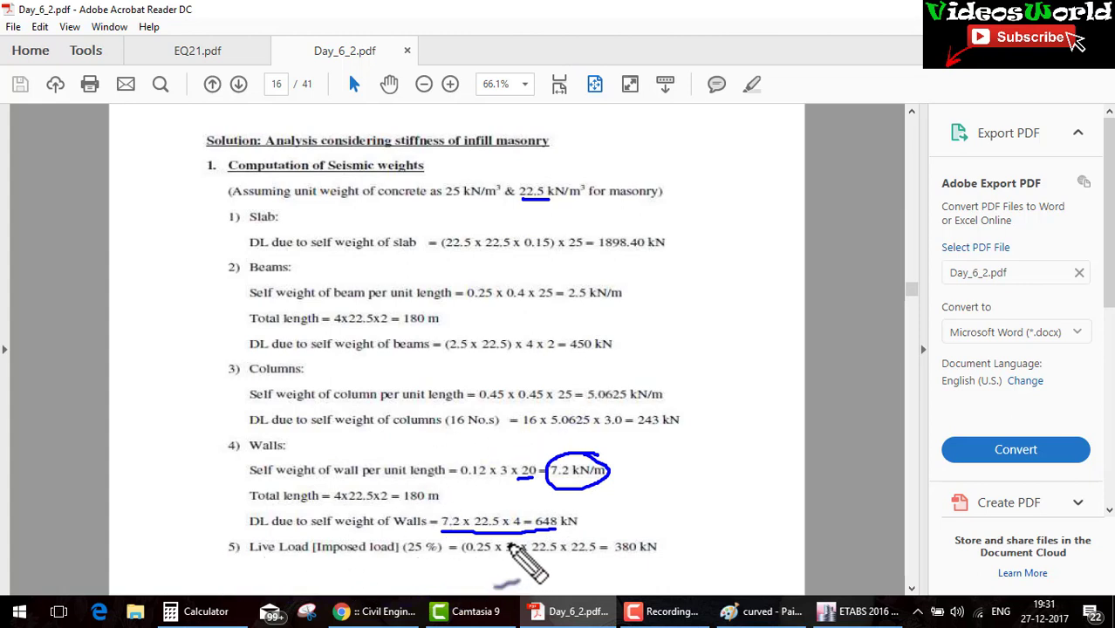
pyautogui.moveTo(511, 532); pyautogui.dragTo(512, 555)
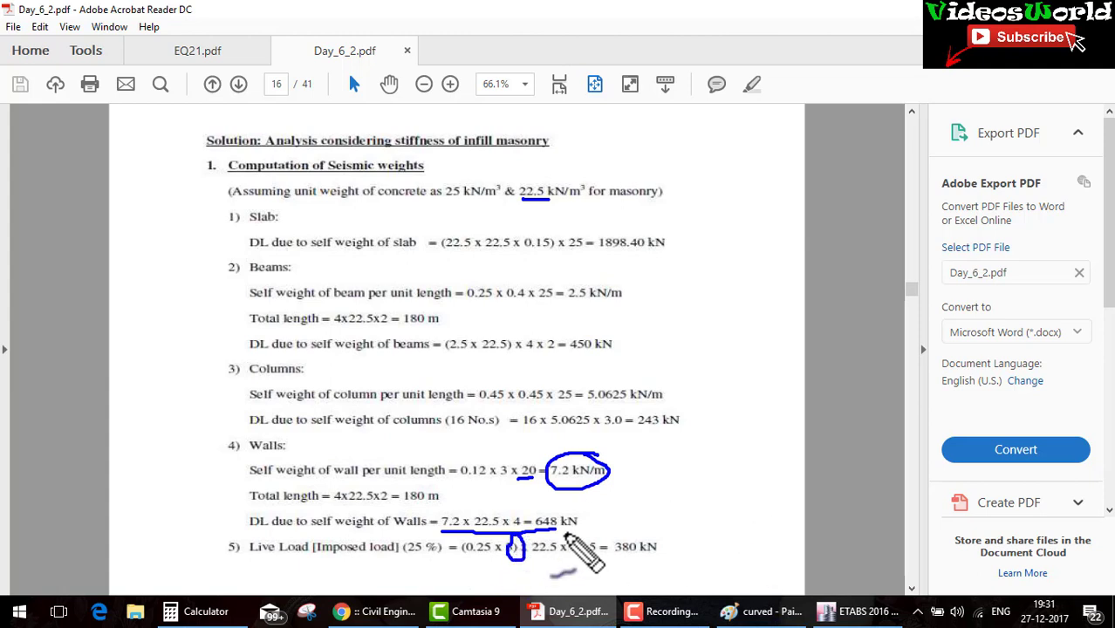
pyautogui.press('Escape')
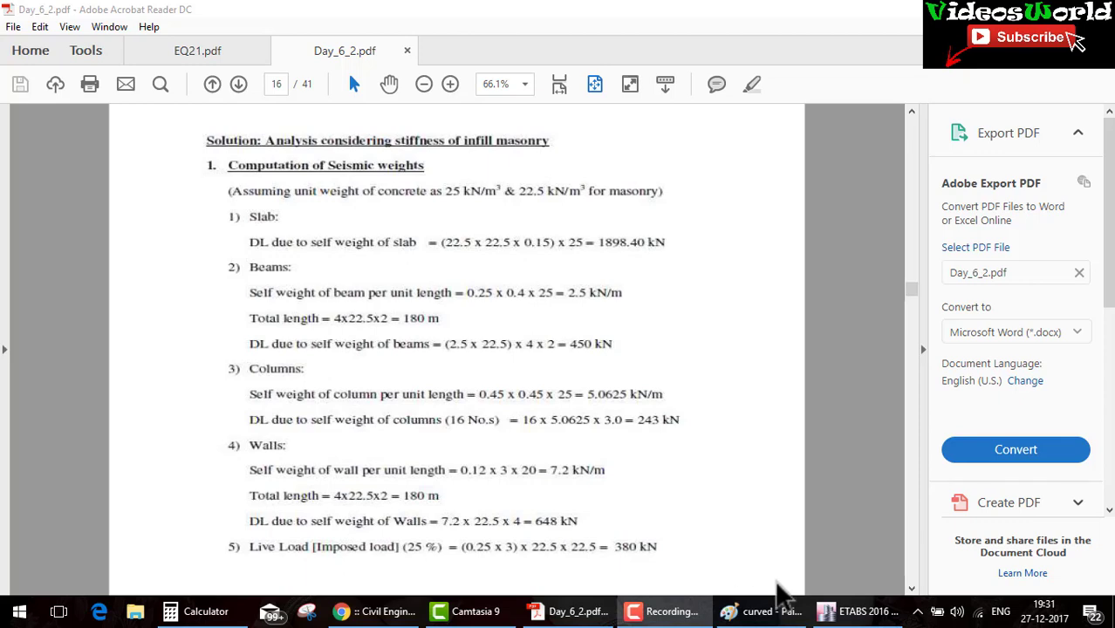
# On page 17, underline roof weight W4's terms and its zero slab live load, then return to ETABS.
pyautogui.click(854, 611)
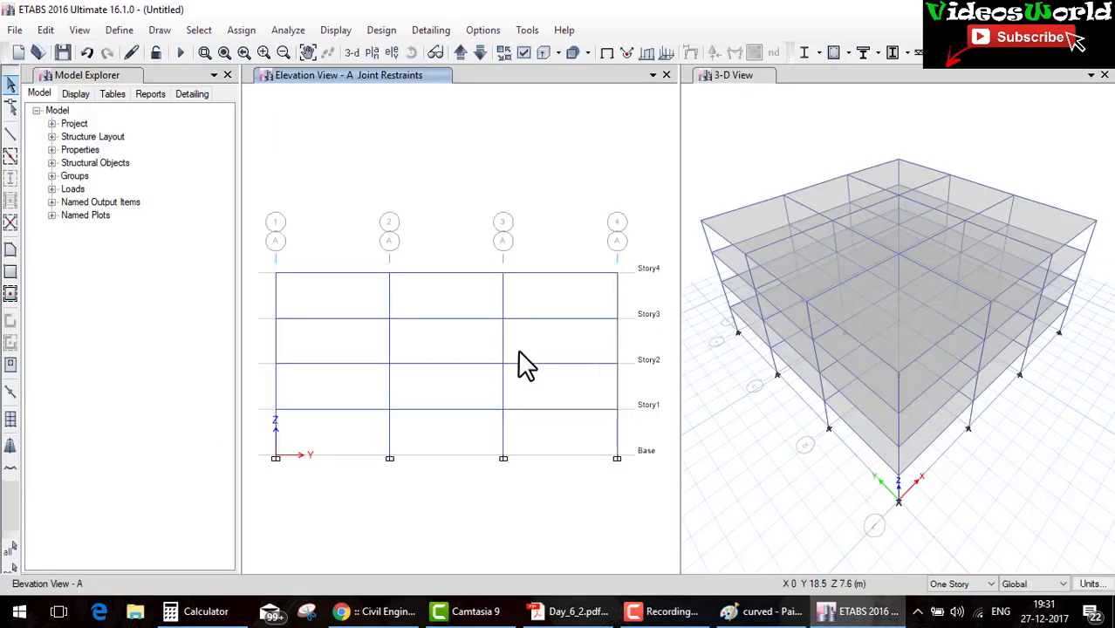
pyautogui.click(571, 611)
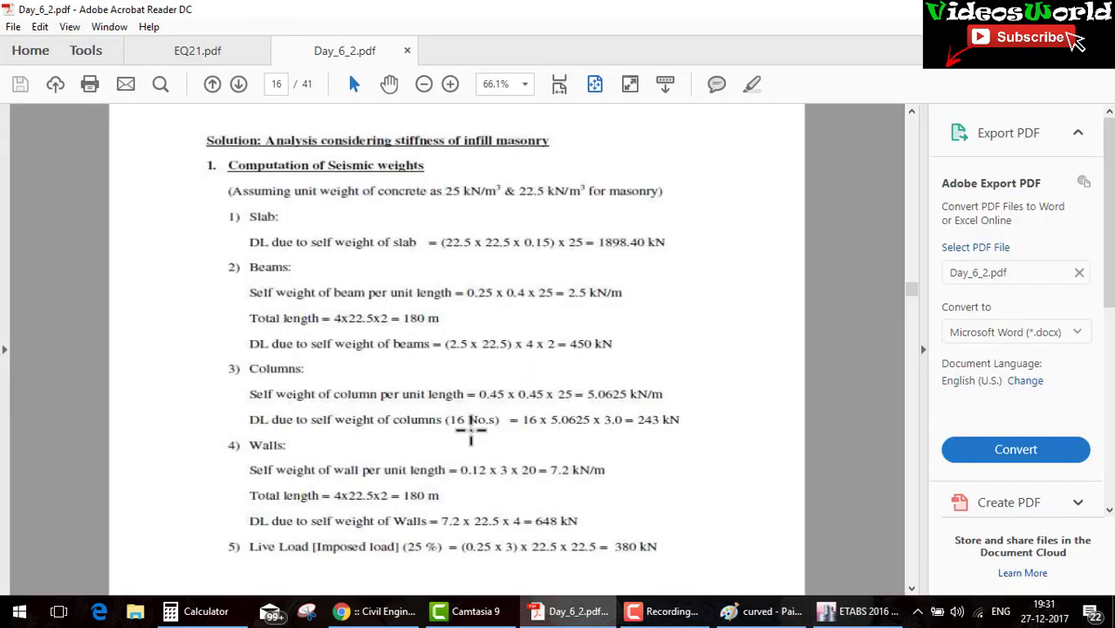
pyautogui.scroll(-5, 470, 430)
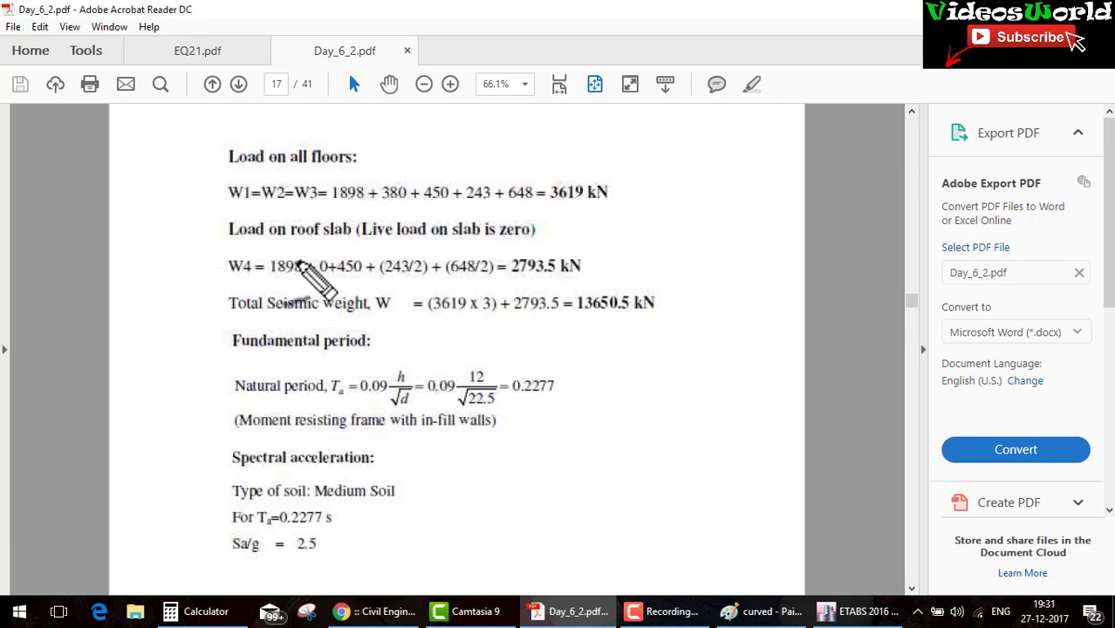
pyautogui.moveTo(363, 280); pyautogui.dragTo(392, 273)
pyautogui.moveTo(363, 238); pyautogui.dragTo(541, 245)
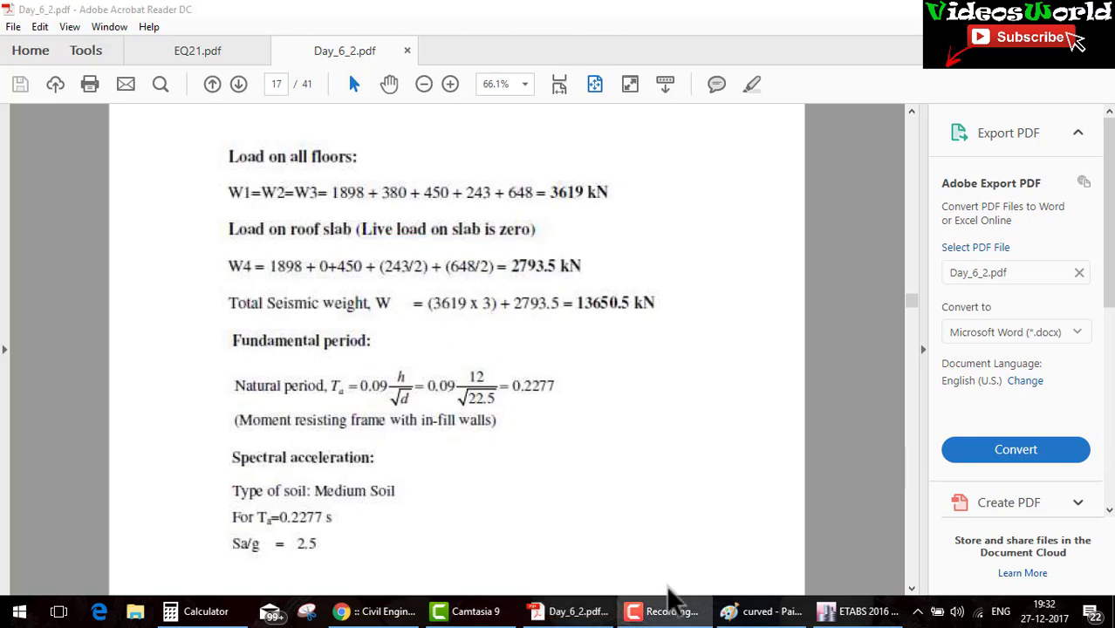
pyautogui.click(844, 614)
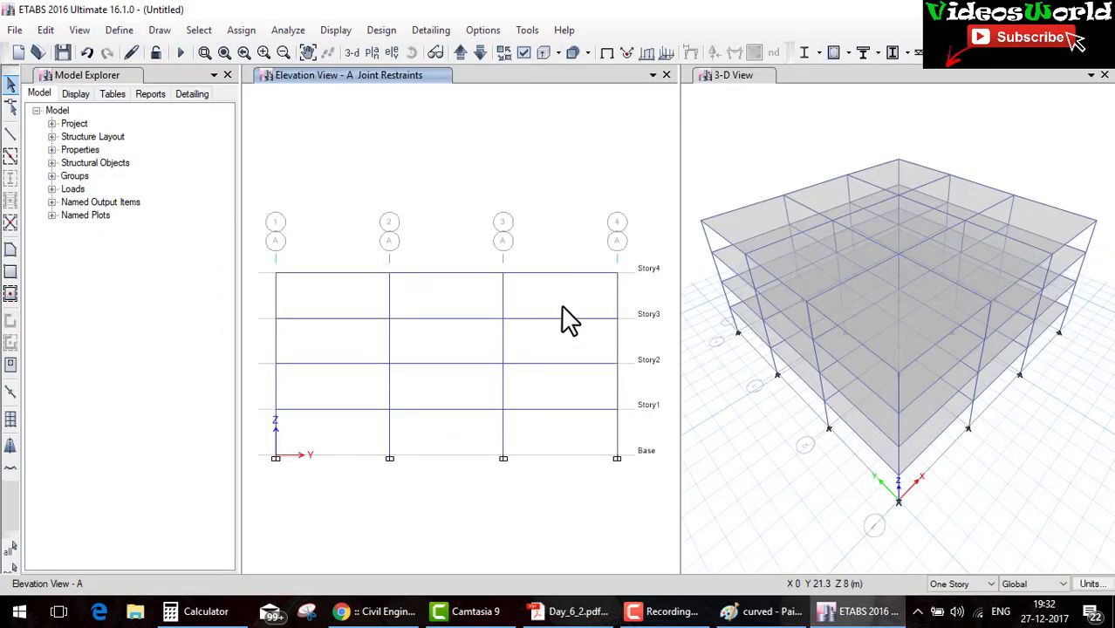
# Show the Story4 plan and make selections apply to all storeys.
pyautogui.click(372, 54)
pyautogui.click(497, 502)
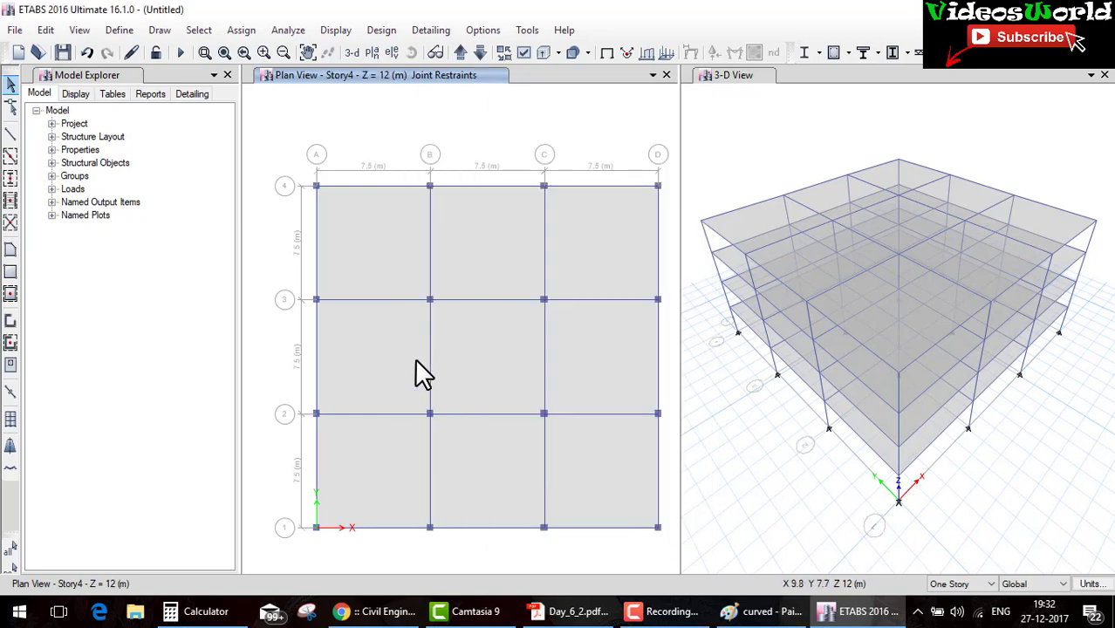
pyautogui.click(959, 584)
pyautogui.click(951, 608)
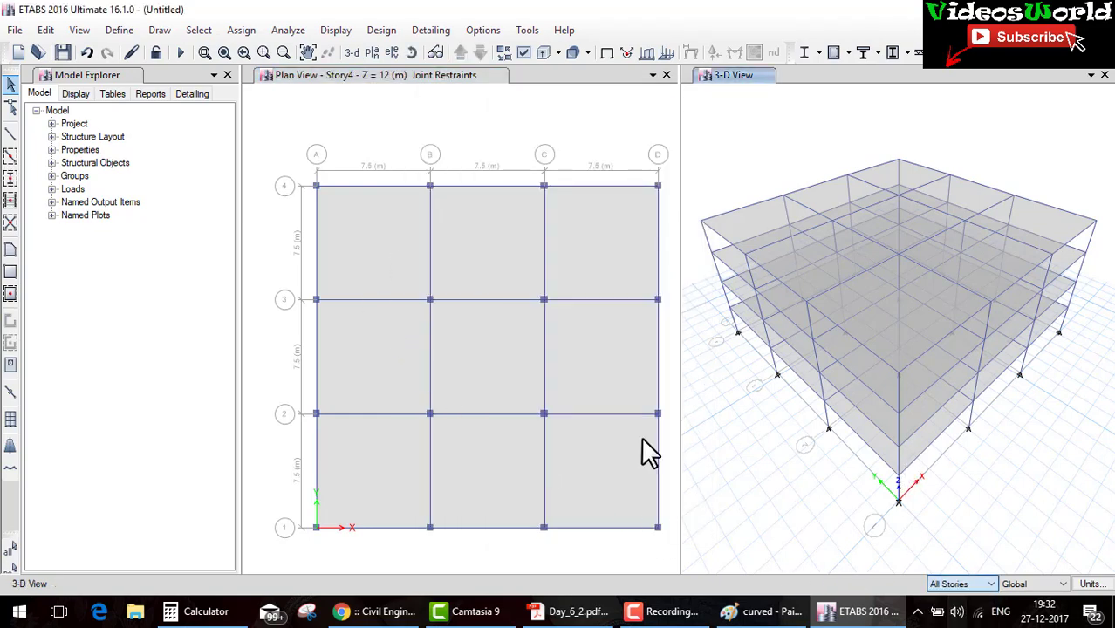
# Select the nine floor slab panels on every storey, then deselect the roof slab on the current storey only.
pyautogui.click(396, 256)
pyautogui.click(463, 266)
pyautogui.click(602, 262)
pyautogui.click(614, 365)
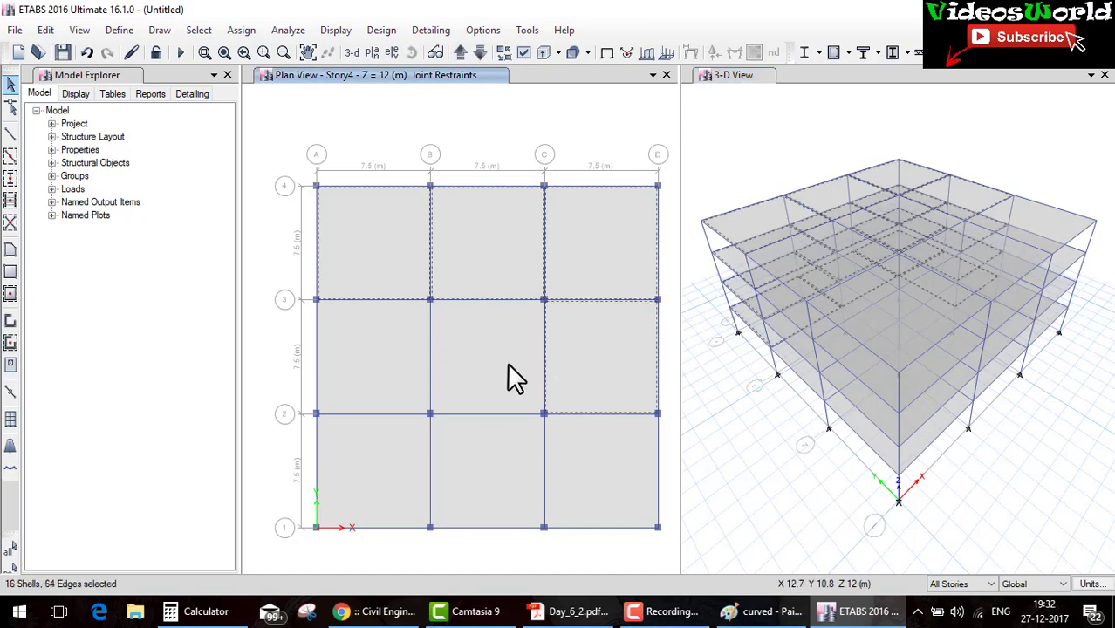
pyautogui.click(508, 378)
pyautogui.click(600, 473)
pyautogui.click(346, 364)
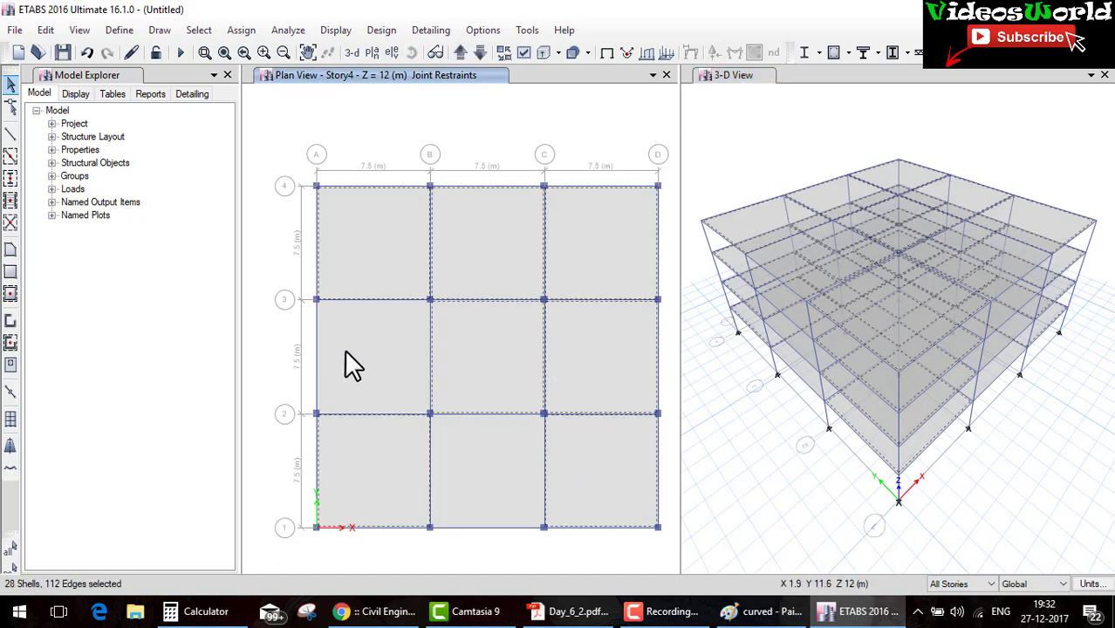
pyautogui.click(488, 498)
pyautogui.click(481, 482)
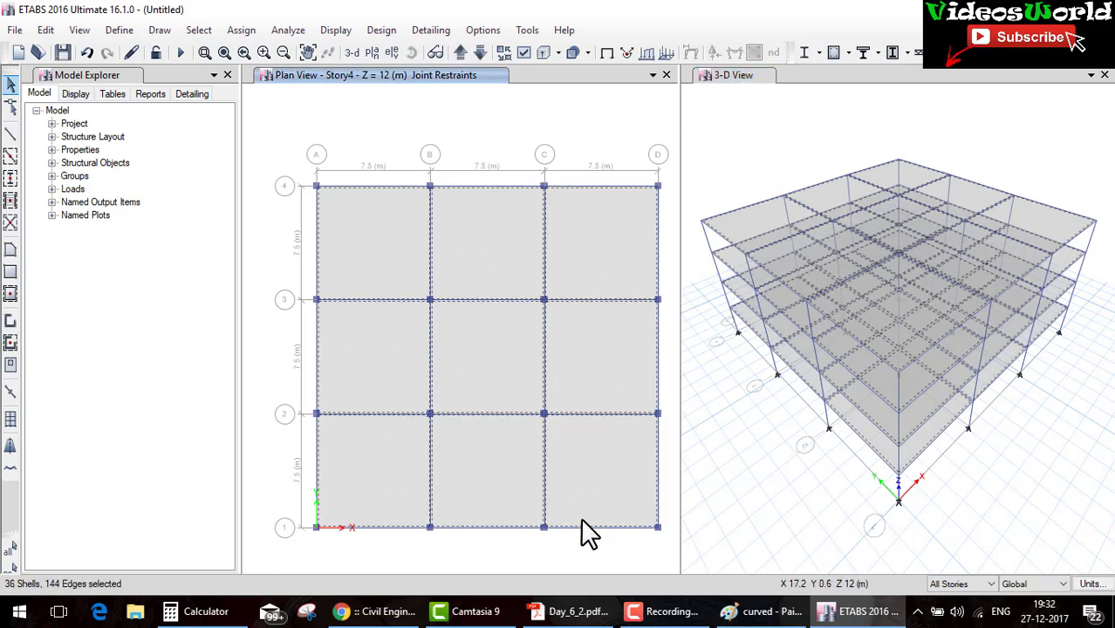
pyautogui.click(949, 581)
pyautogui.click(953, 596)
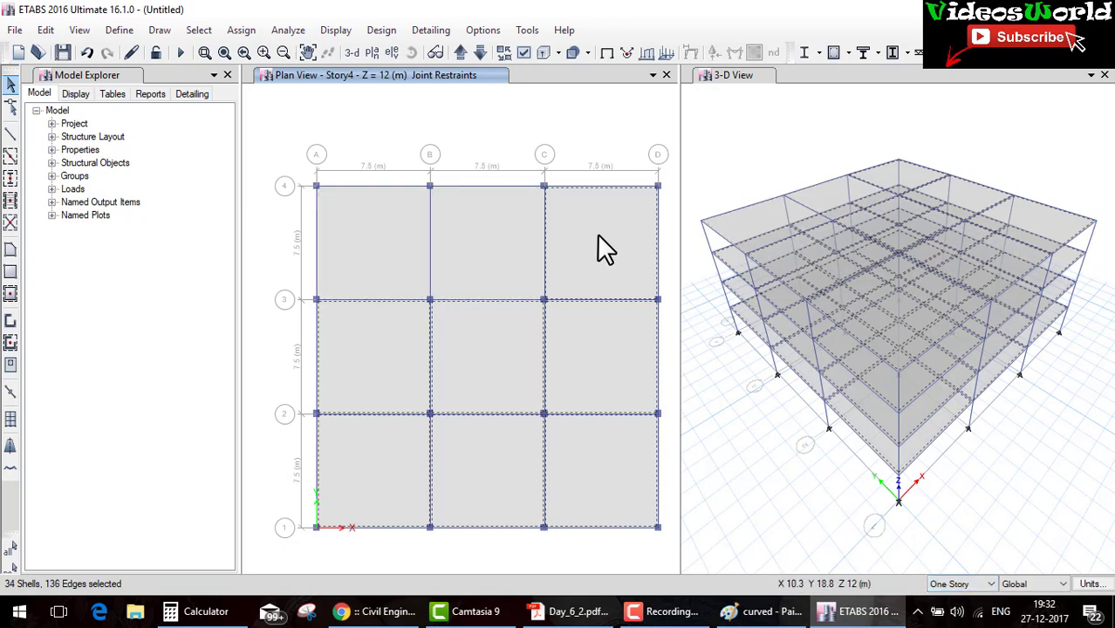
pyautogui.click(366, 444)
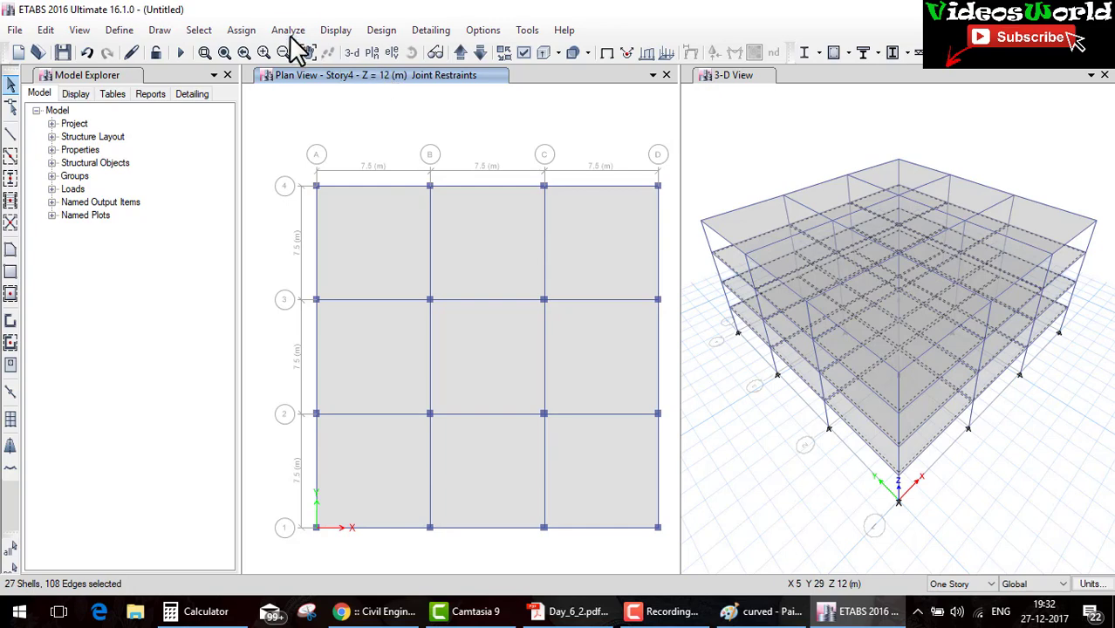
# Assign a 3 kN/m² uniform Live shell load to the selected slabs and check it on Story3.
pyautogui.click(246, 31)
pyautogui.moveTo(288, 205)
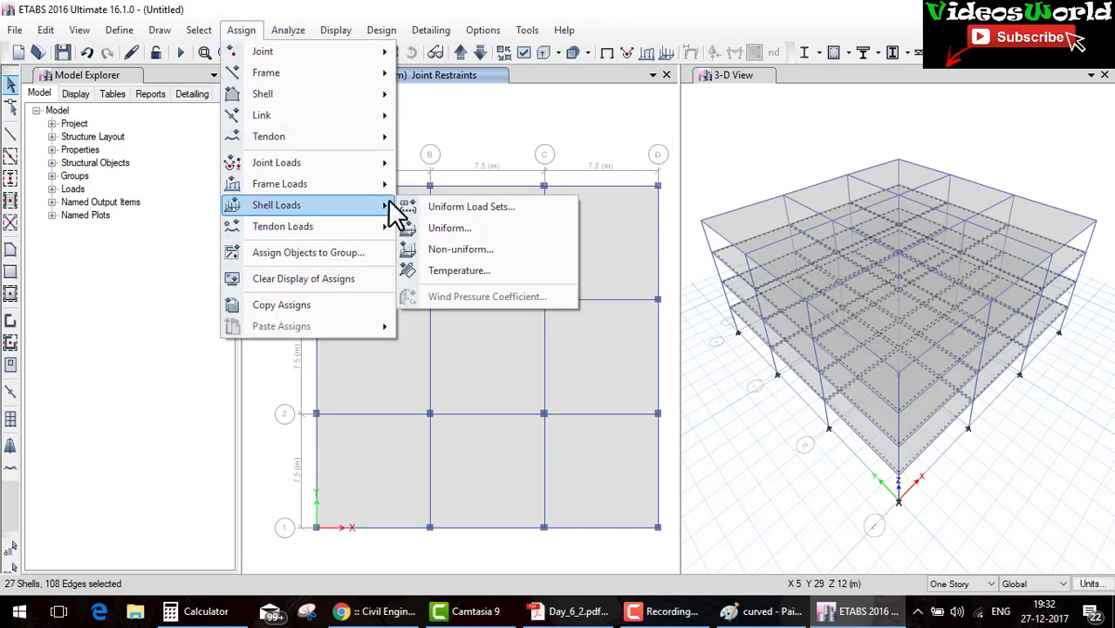
pyautogui.click(447, 227)
pyautogui.click(619, 262)
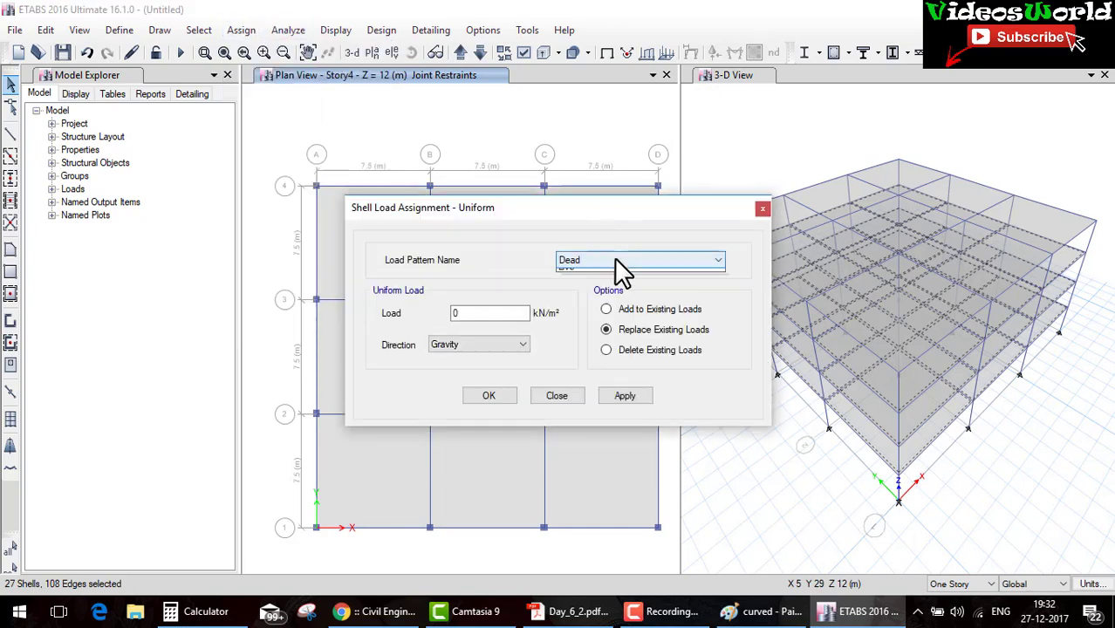
pyautogui.click(575, 270)
pyautogui.click(471, 312)
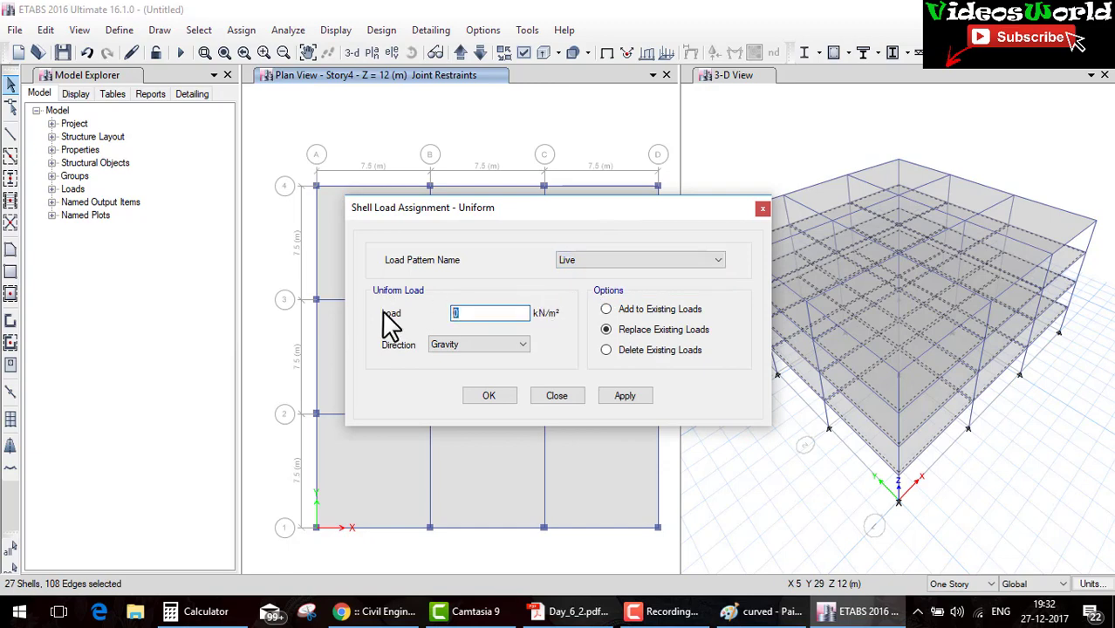
pyautogui.write('3')
pyautogui.press('Return')
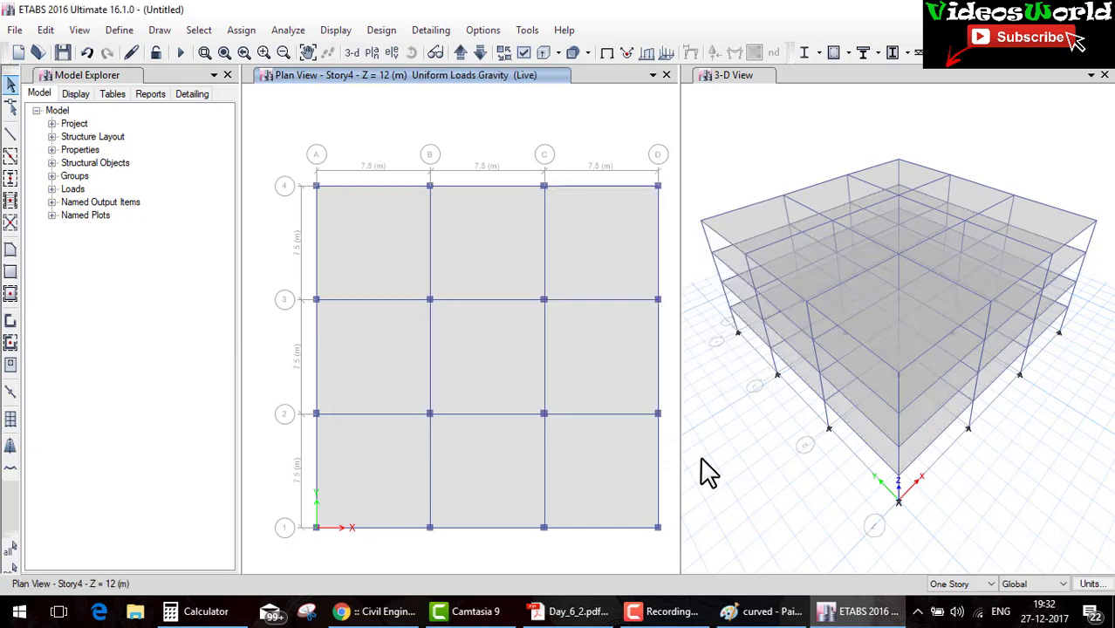
pyautogui.click(479, 52)
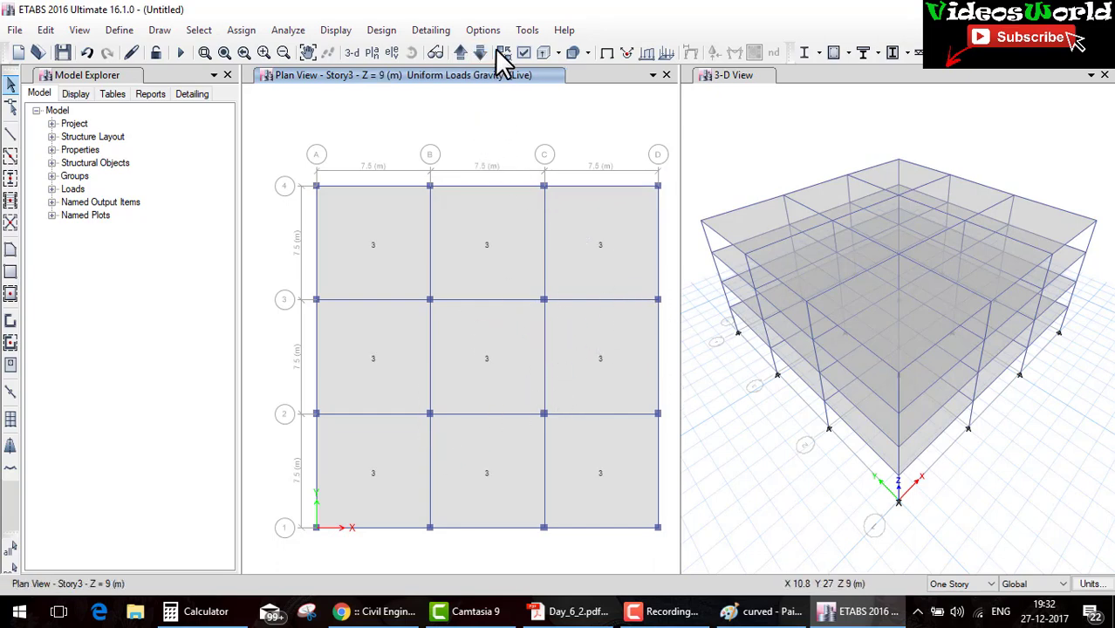
pyautogui.click(460, 52)
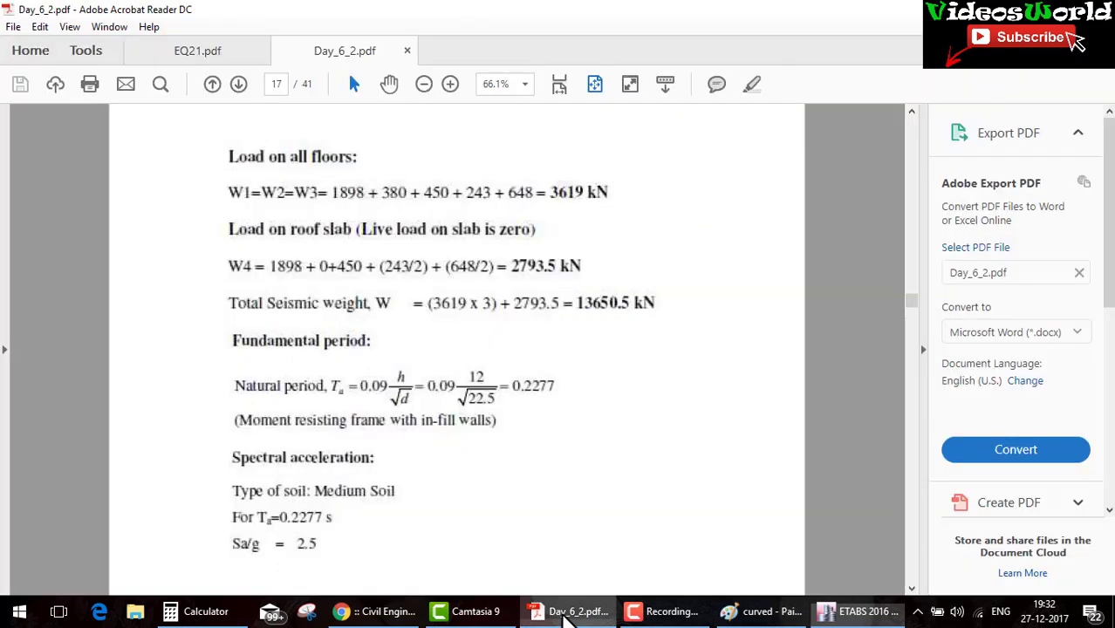
# Underline W1–W3, the (243/2) term and W4's zero live load on page 17, then scroll up to page 16.
pyautogui.click(571, 610)
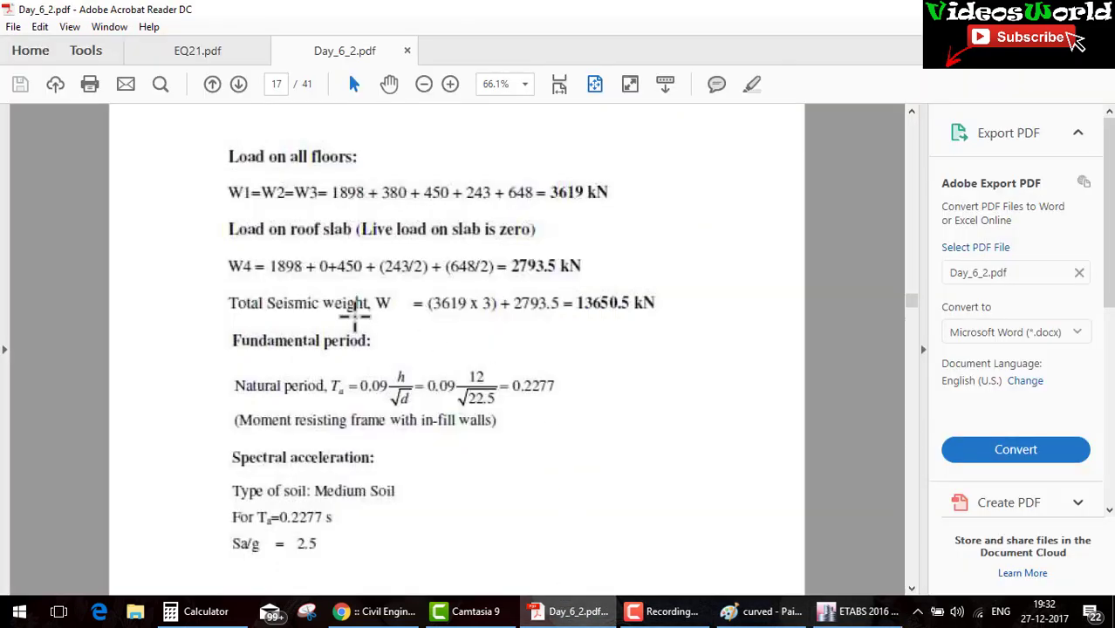
pyautogui.moveTo(223, 203)
pyautogui.mouseDown()
pyautogui.moveTo(523, 212)
pyautogui.moveTo(629, 190)
pyautogui.moveTo(351, 211)
pyautogui.mouseUp()
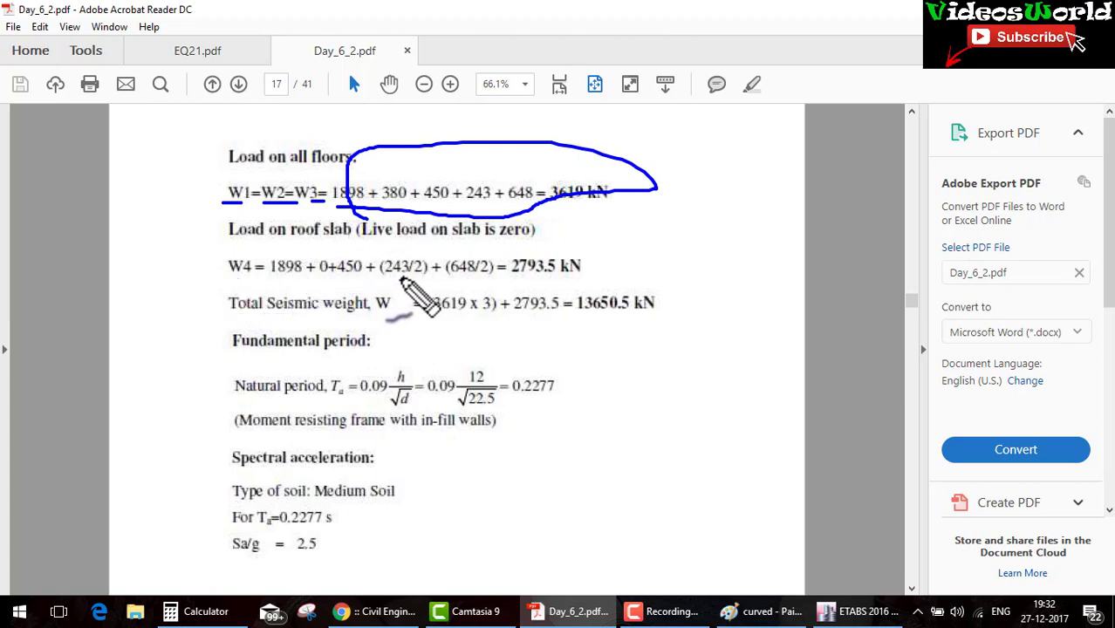
pyautogui.moveTo(381, 279); pyautogui.dragTo(490, 286)
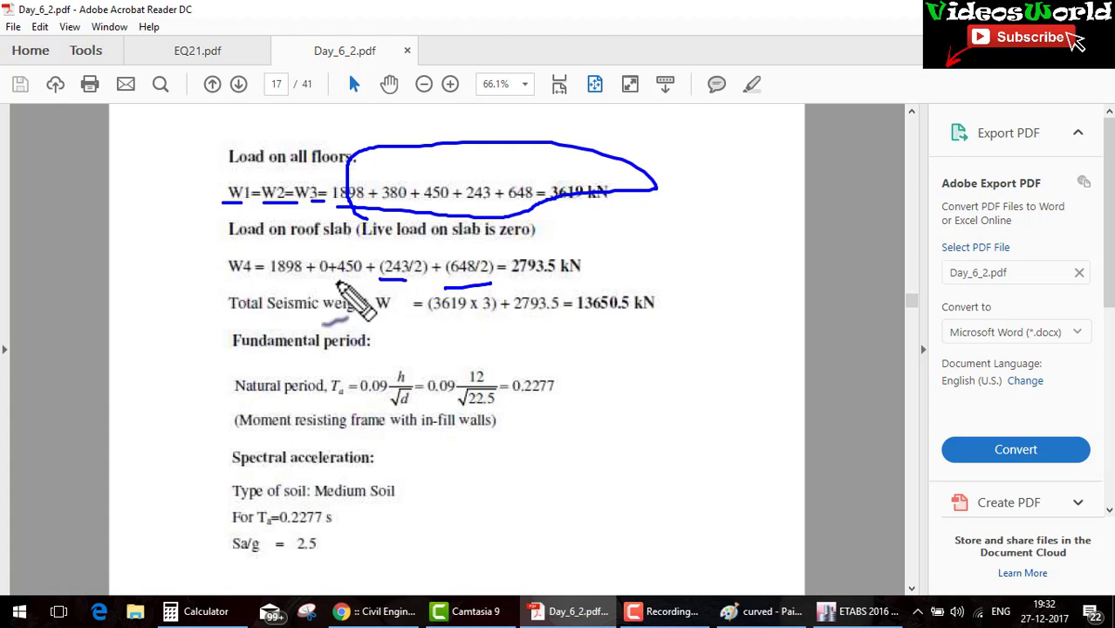
pyautogui.moveTo(332, 258)
pyautogui.mouseDown()
pyautogui.moveTo(311, 273)
pyautogui.moveTo(330, 256)
pyautogui.mouseUp()
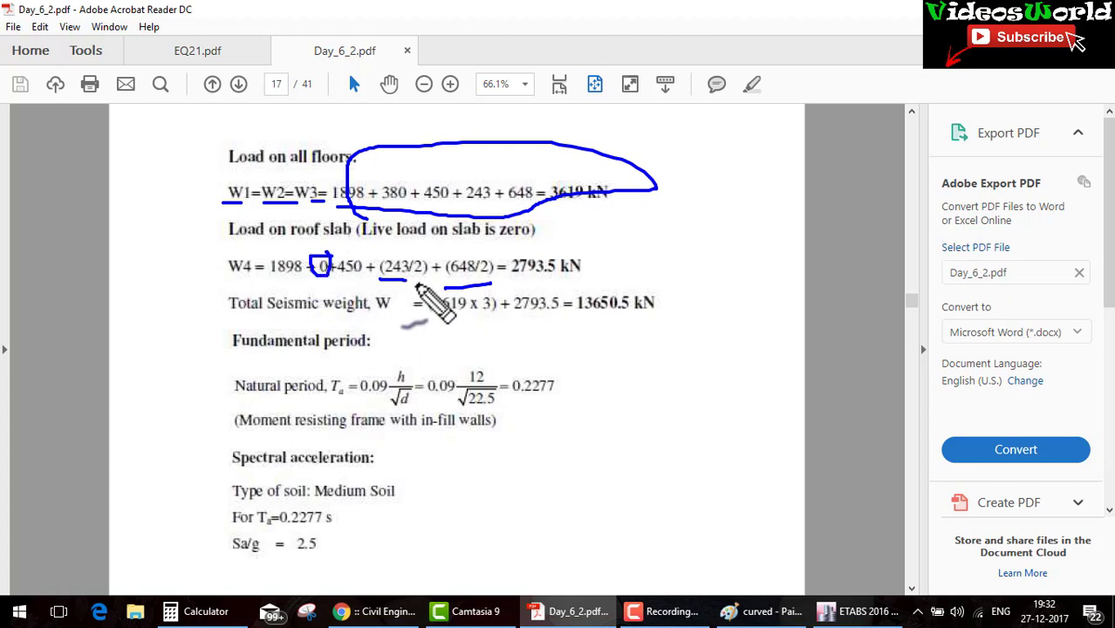
pyautogui.scroll(5, 401, 288)
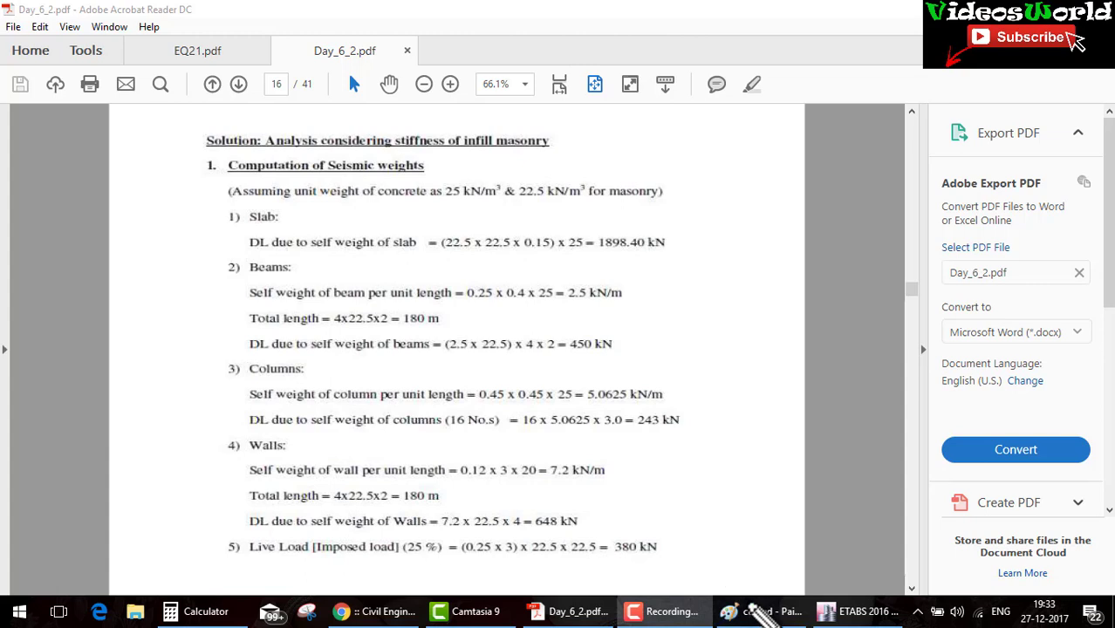
pyautogui.click(761, 613)
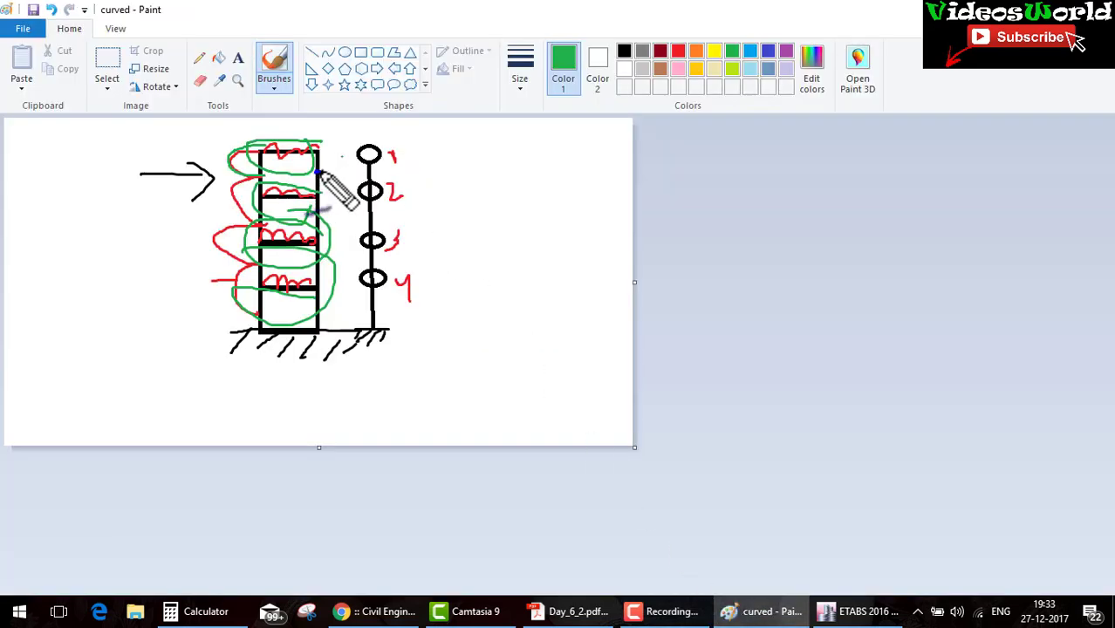
pyautogui.moveTo(318, 173); pyautogui.dragTo(346, 157)
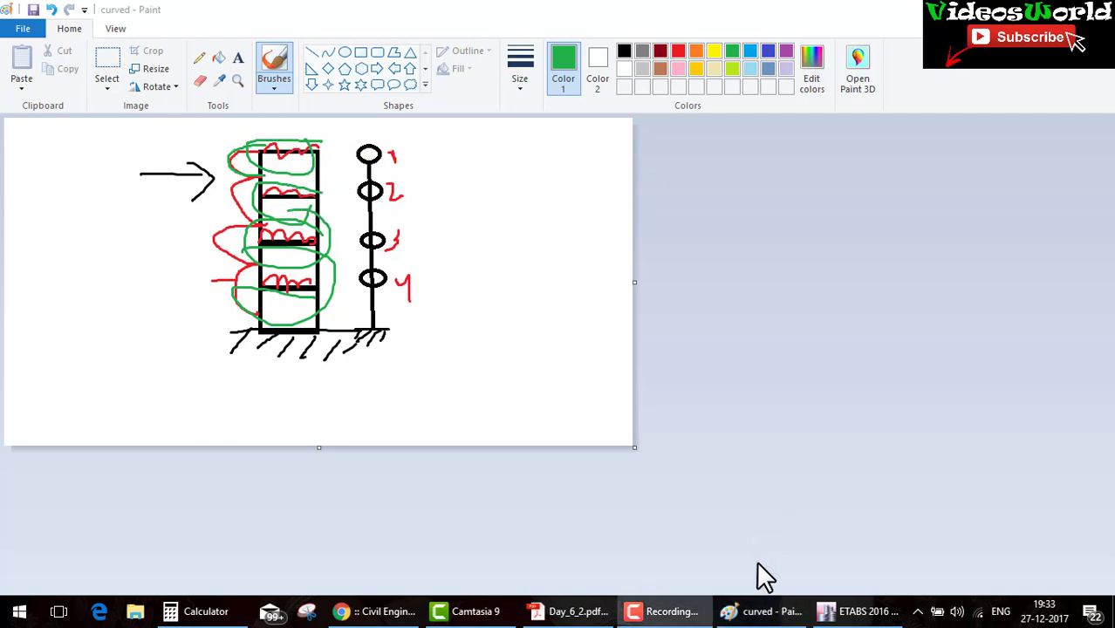
pyautogui.click(569, 610)
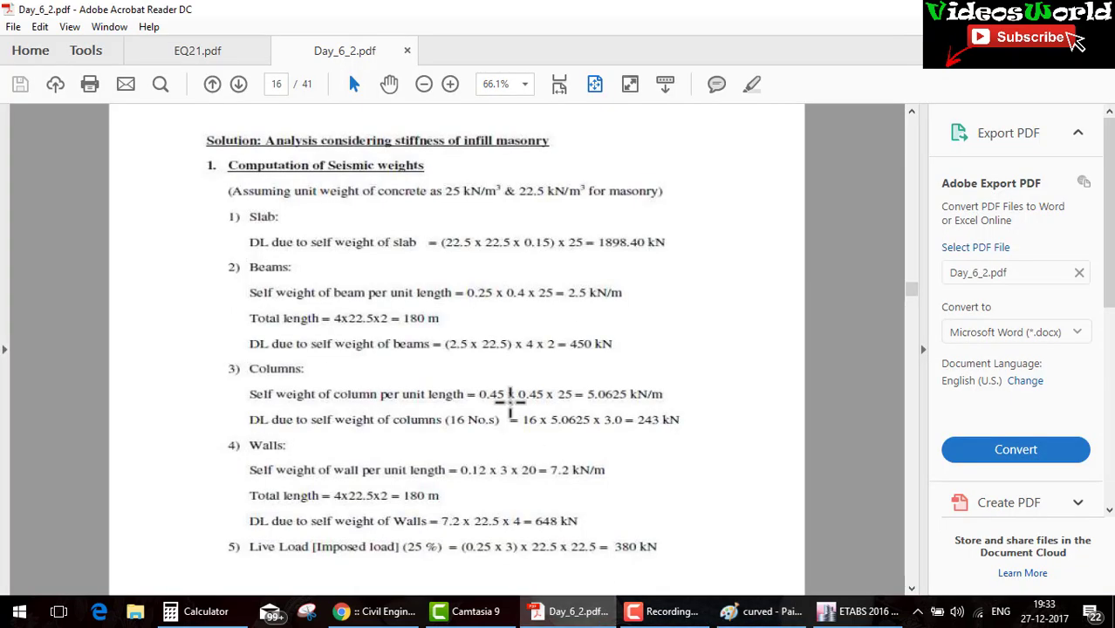
pyautogui.scroll(-3, 600, 508)
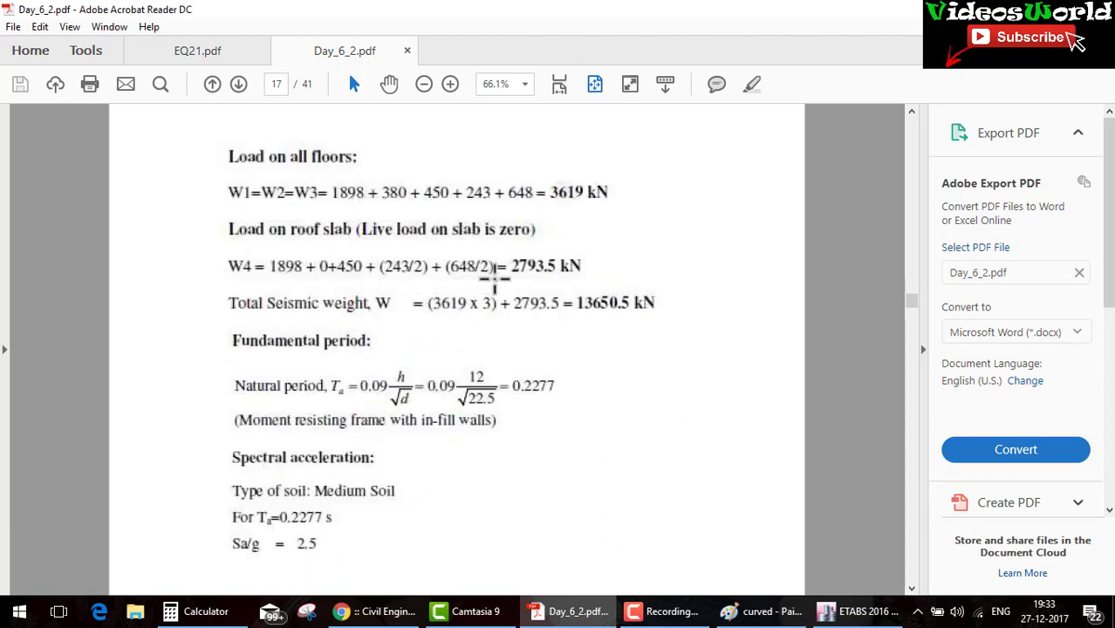
pyautogui.scroll(3, 538, 349)
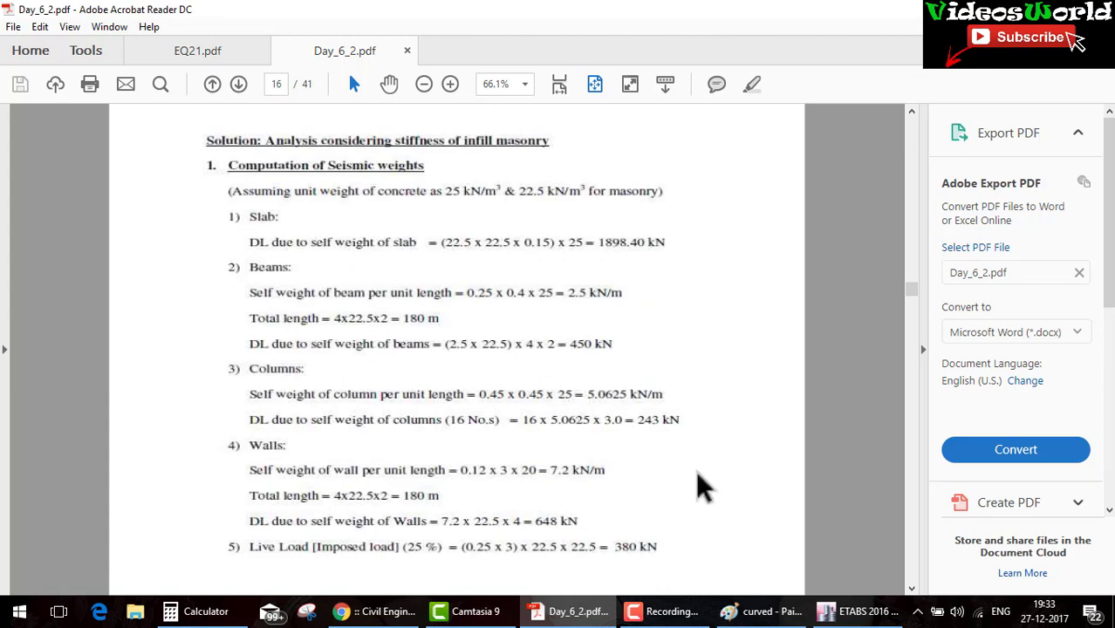
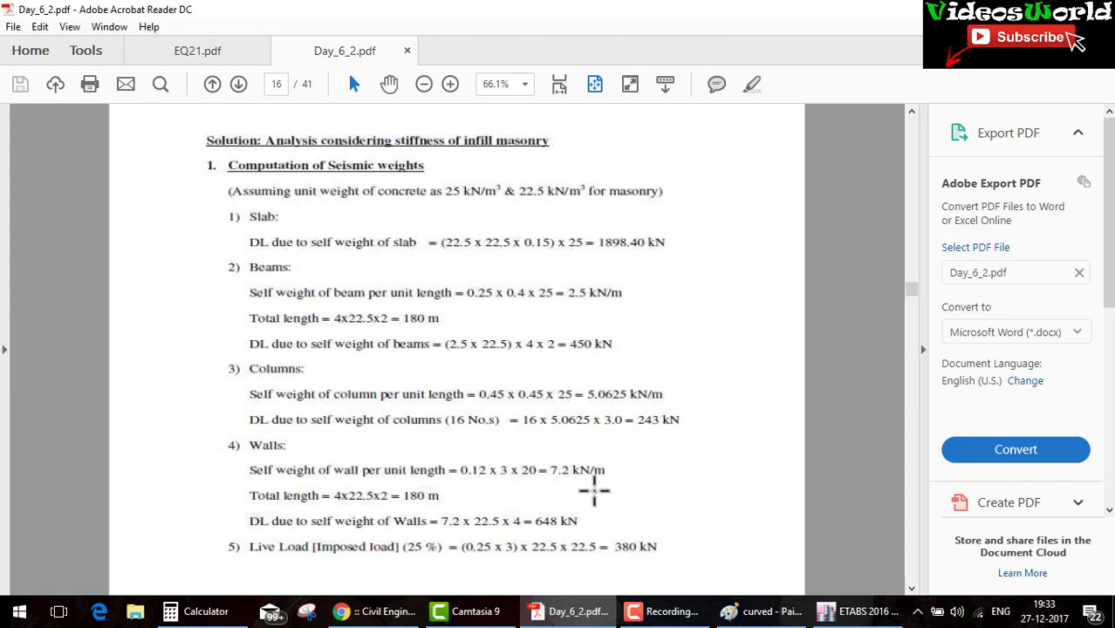
# Underline the 7.2 kN/m wall self-weight and 22.5 kN masonry unit weight in the PDF, then return to ETABS.
pyautogui.moveTo(548, 480); pyautogui.dragTo(590, 482)
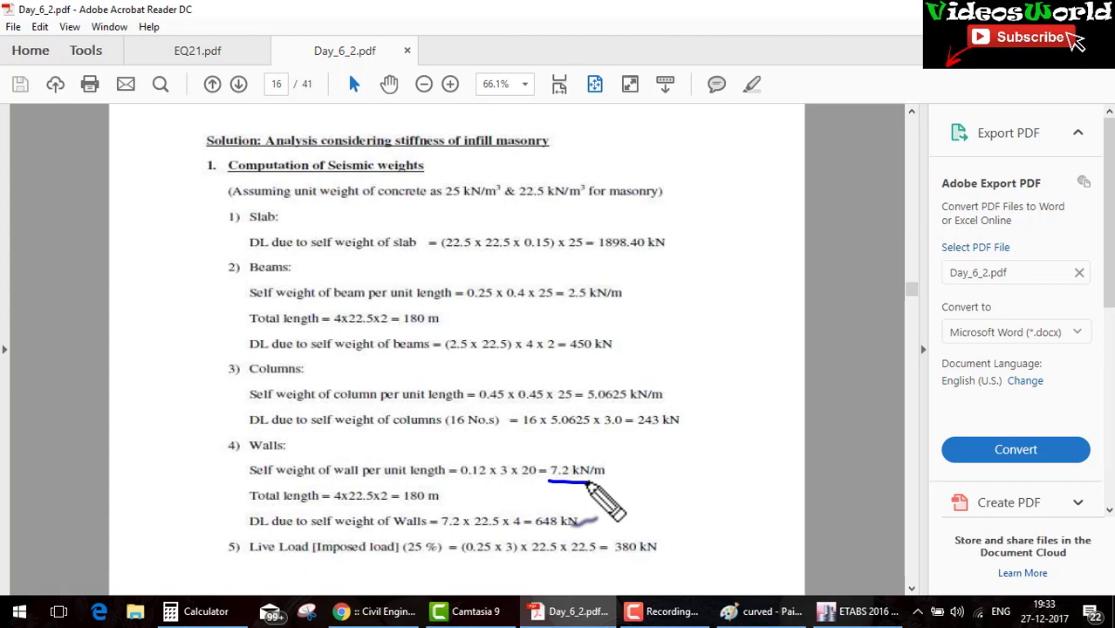
pyautogui.moveTo(523, 199); pyautogui.dragTo(563, 199)
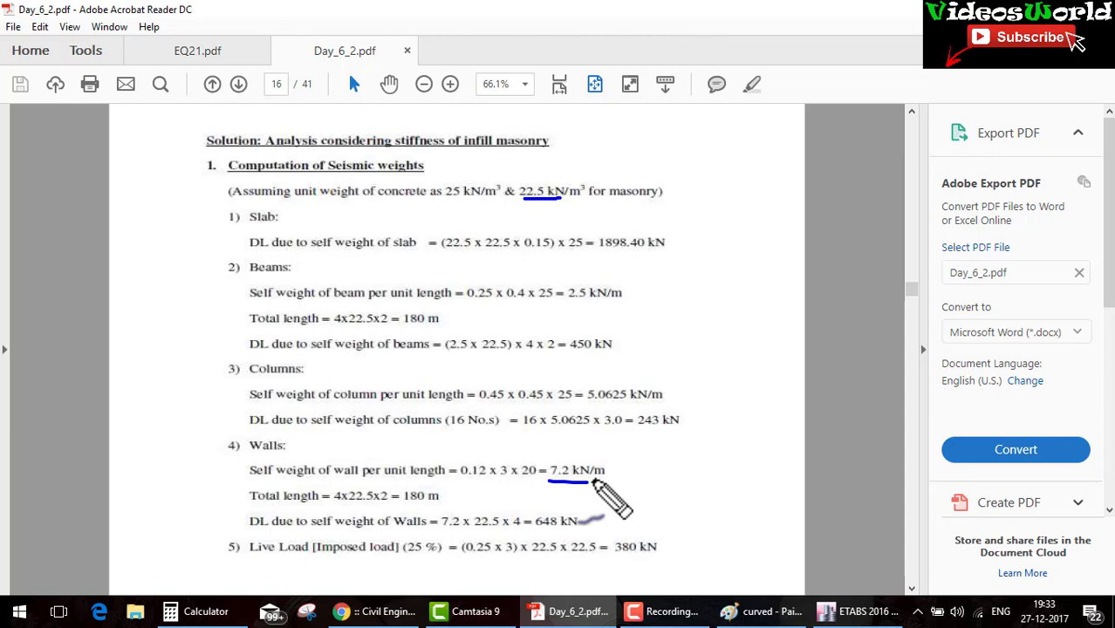
pyautogui.press('Escape')
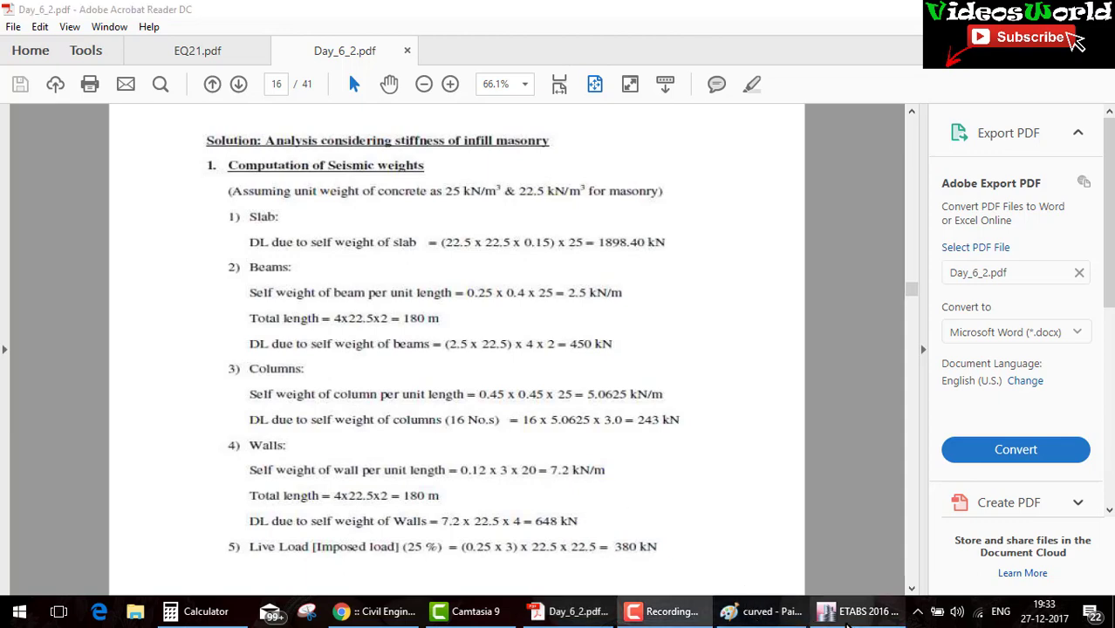
pyautogui.click(848, 615)
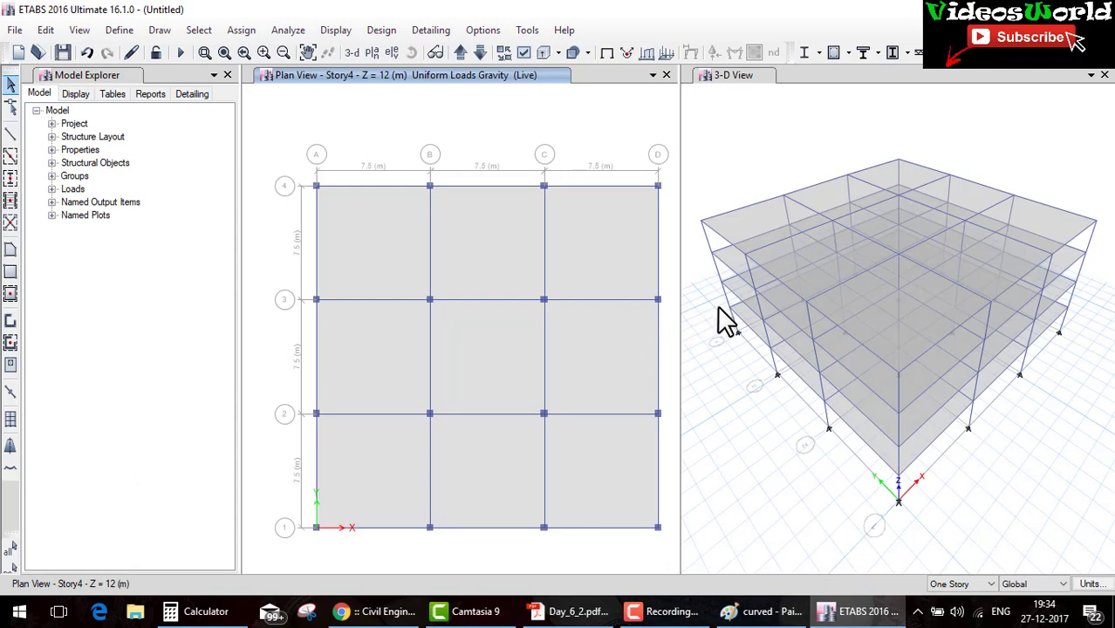
pyautogui.click(576, 616)
pyautogui.hotkey('alt', 'Tab')
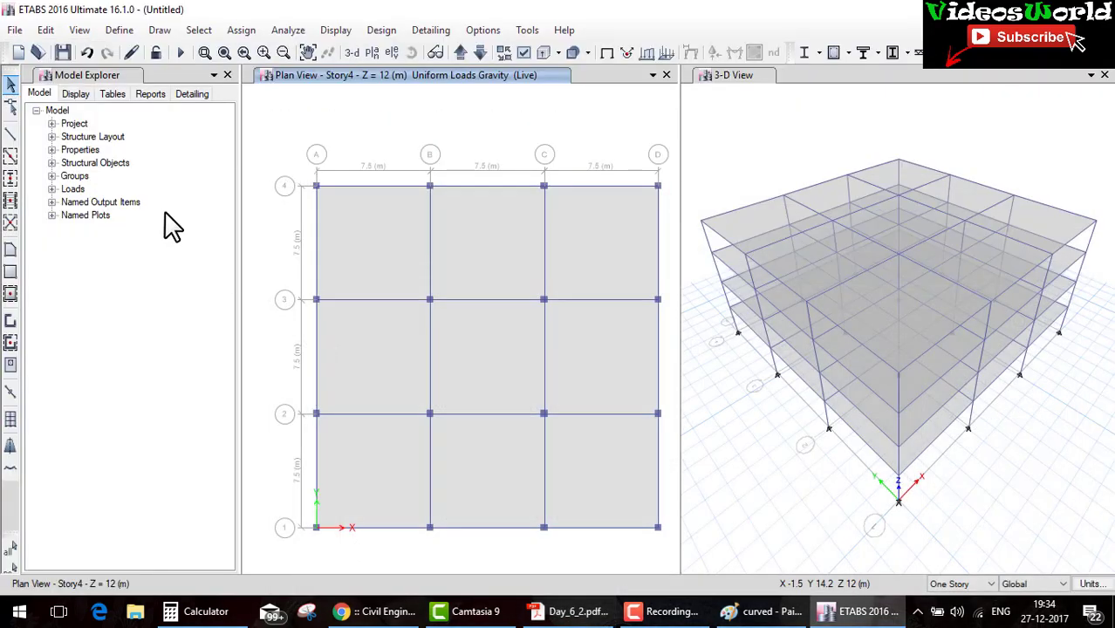
# Add a Wall120 wall section using Masonry material and 120 mm thickness.
pyautogui.click(123, 31)
pyautogui.moveTo(170, 77)
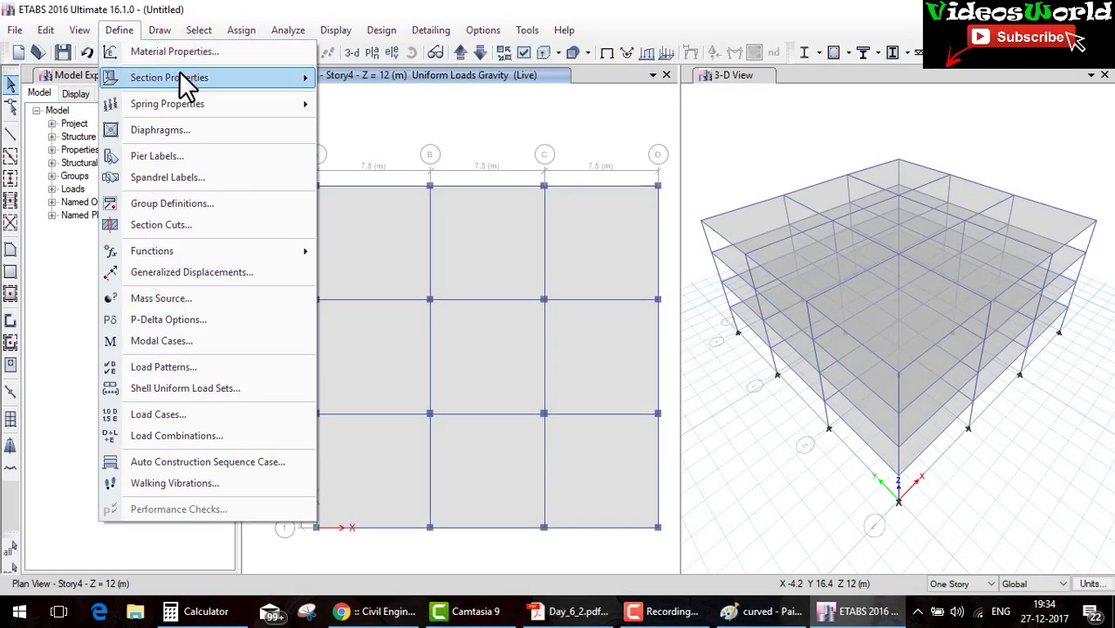
pyautogui.click(377, 170)
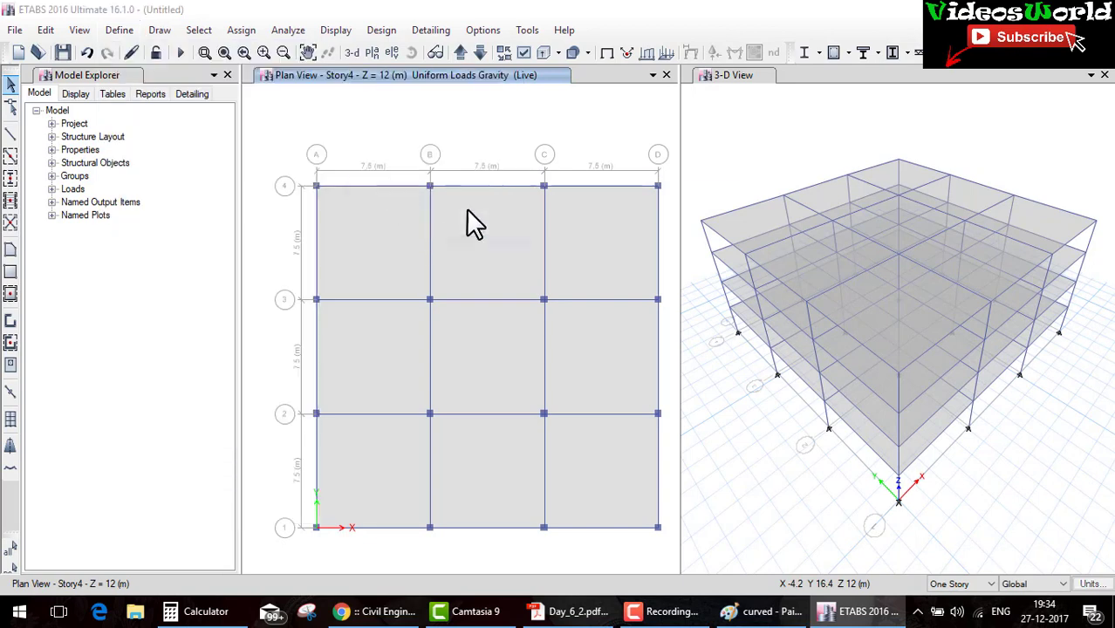
pyautogui.click(622, 250)
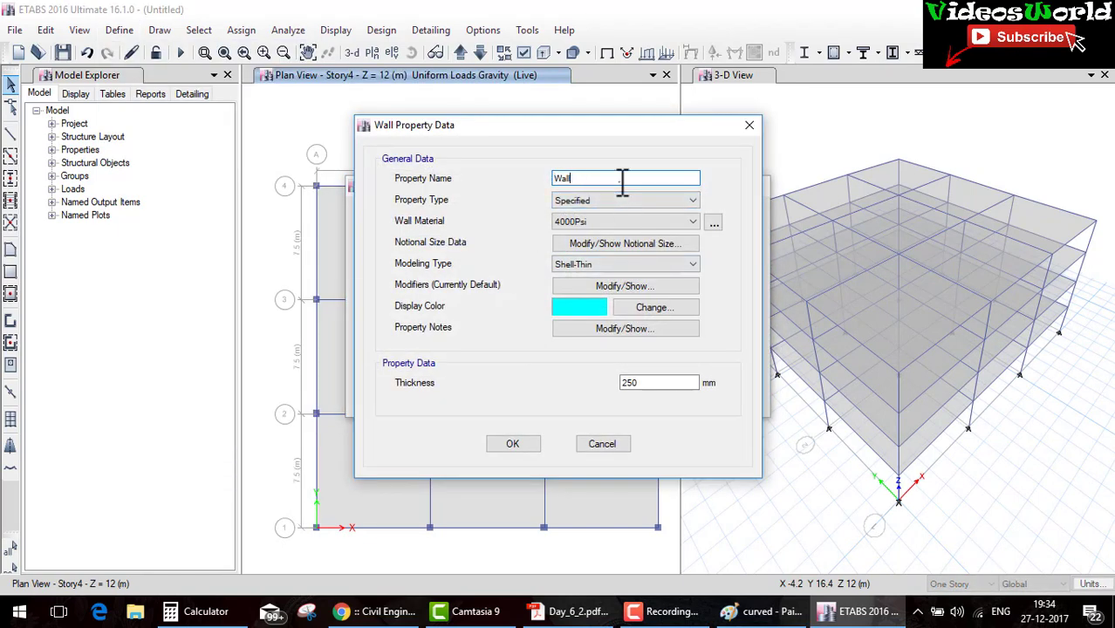
pyautogui.write('120')
pyautogui.click(616, 215)
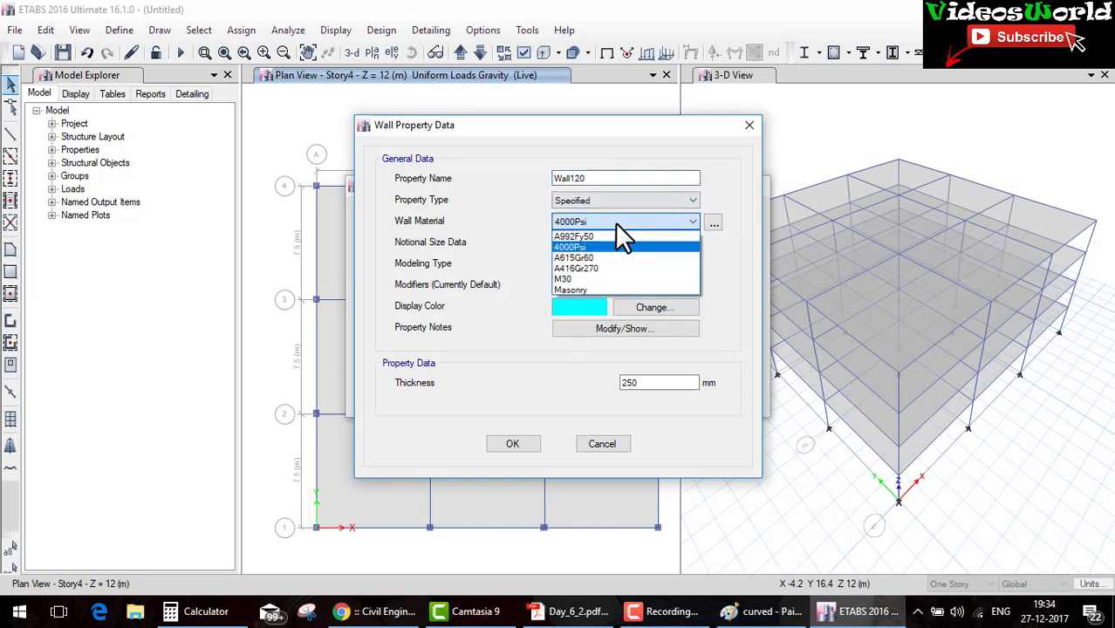
pyautogui.click(578, 289)
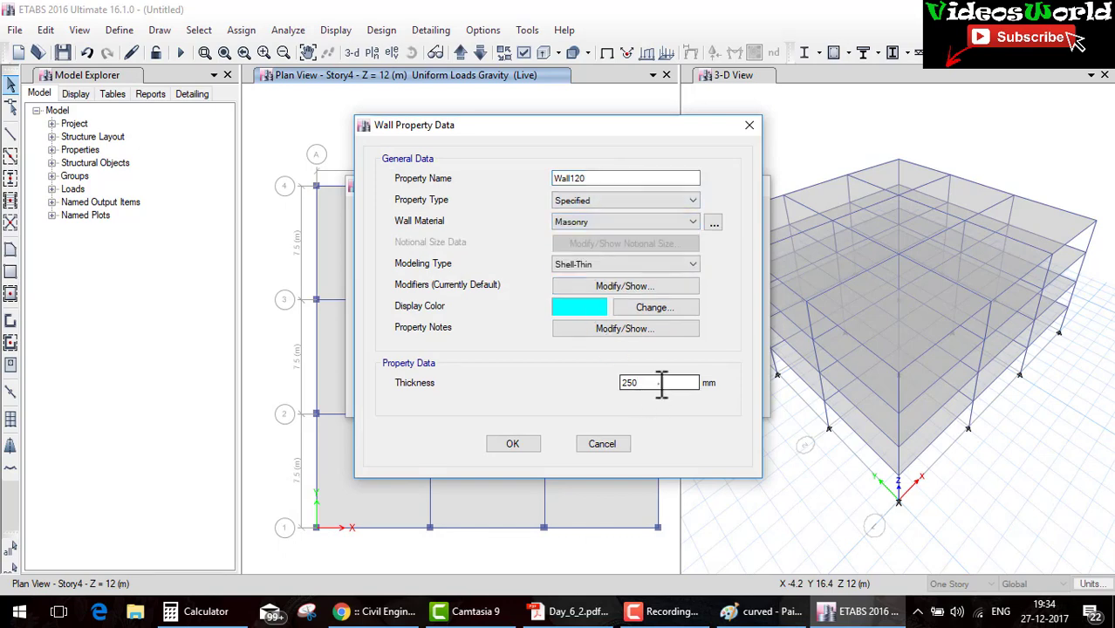
pyautogui.moveTo(659, 382); pyautogui.dragTo(601, 385)
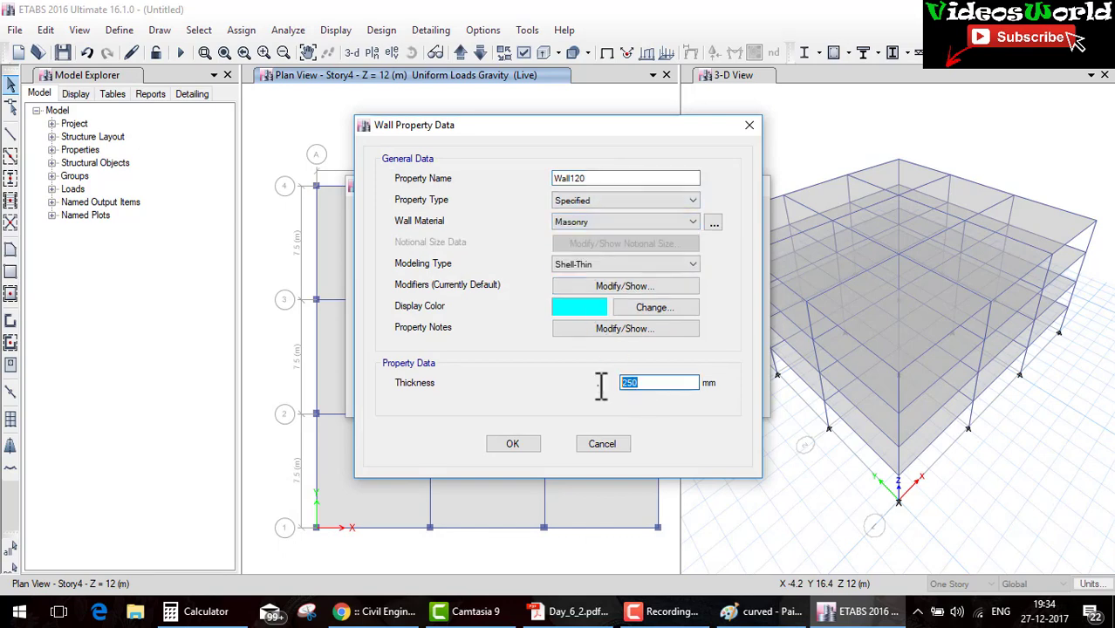
pyautogui.click(515, 444)
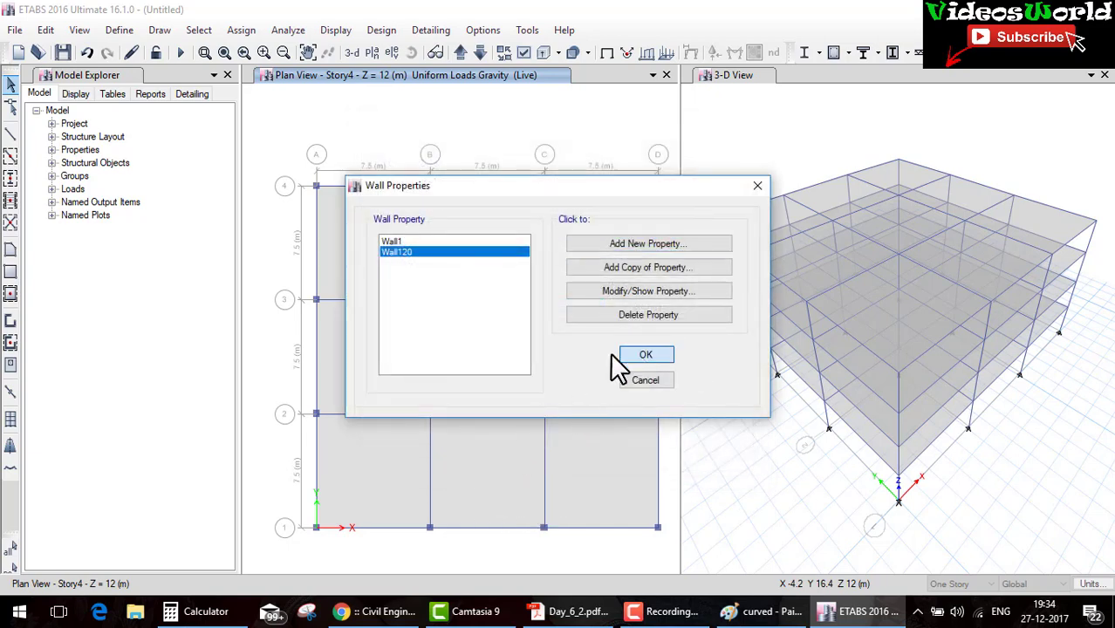
pyautogui.click(623, 355)
# Draw Wall120 walls on grid A between grids 4 and 2.
pyautogui.click(11, 344)
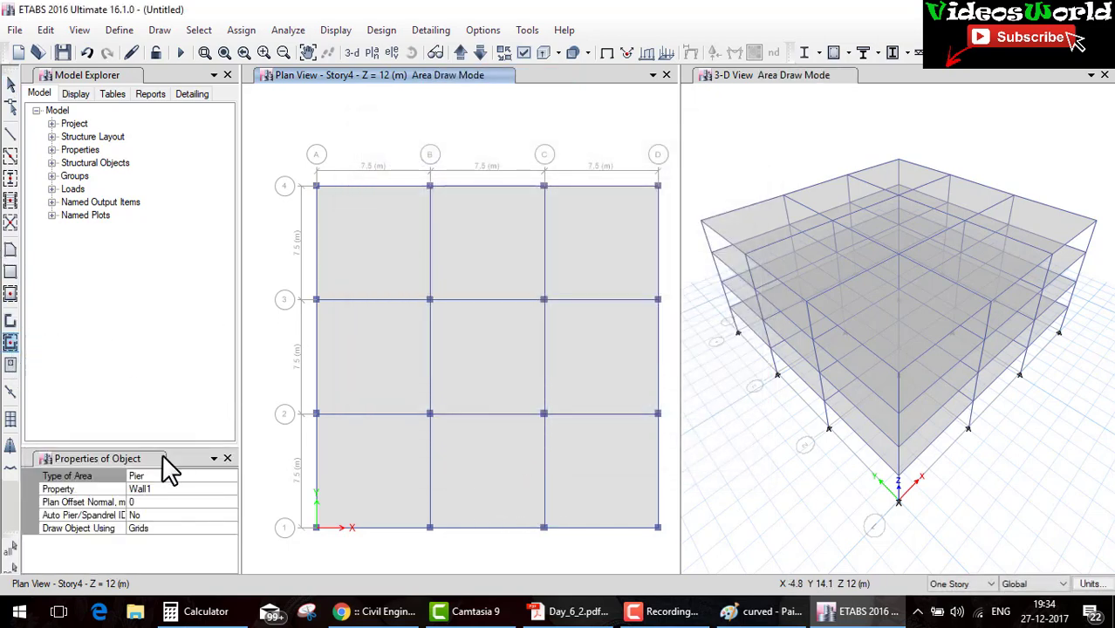
pyautogui.click(218, 489)
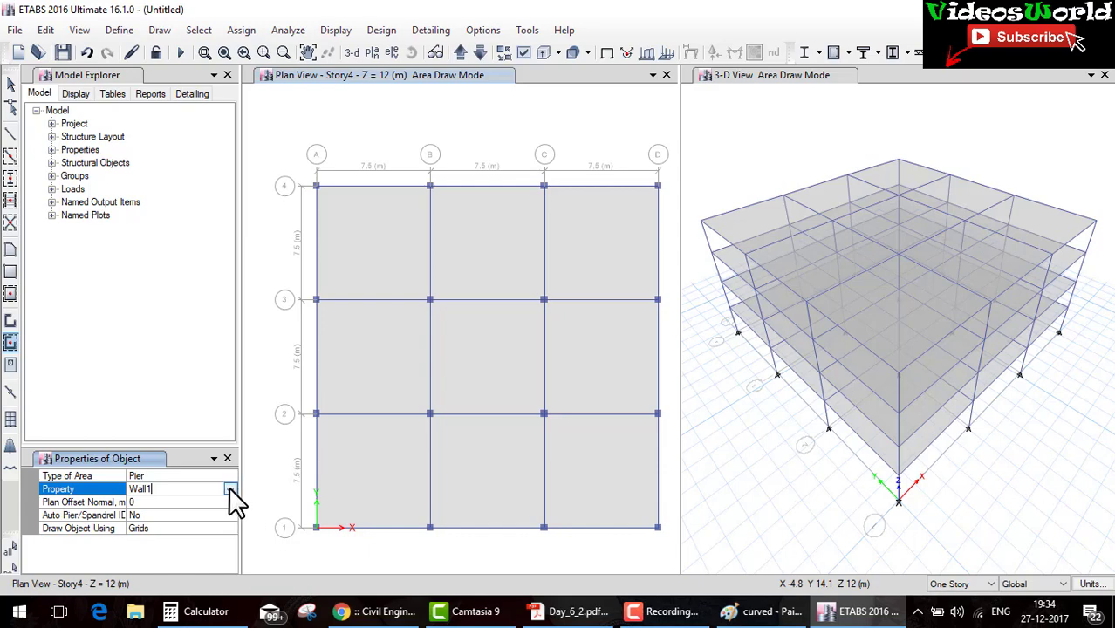
pyautogui.click(229, 489)
pyautogui.click(171, 531)
pyautogui.click(316, 253)
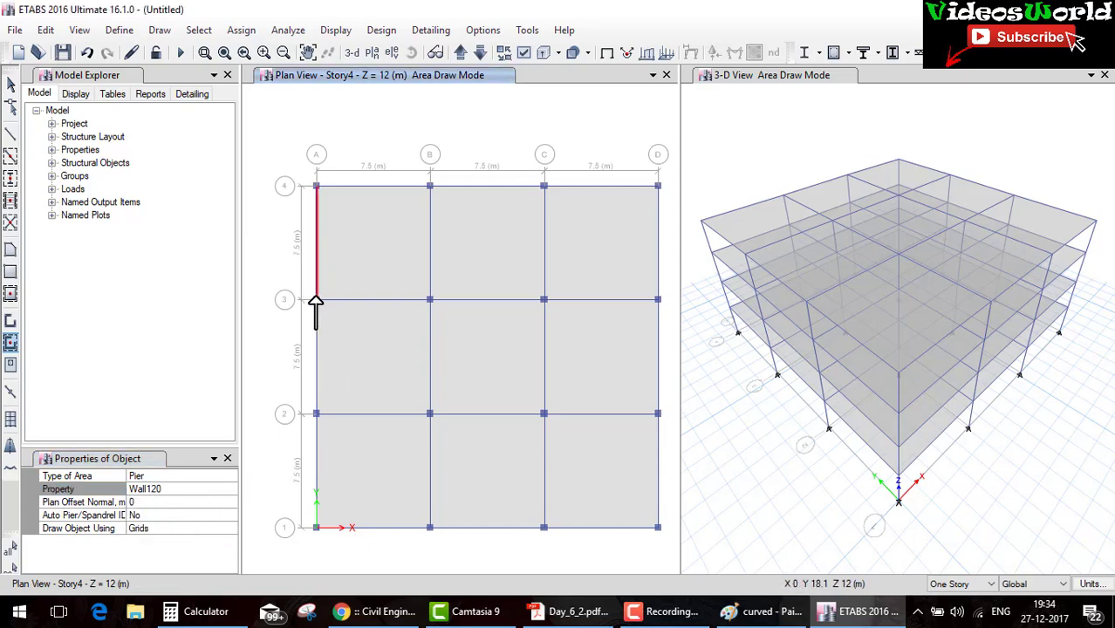
pyautogui.click(316, 347)
# Switch to All Stories and draw Wall120 walls along grid lines 4, A, 1 and D.
pyautogui.click(977, 584)
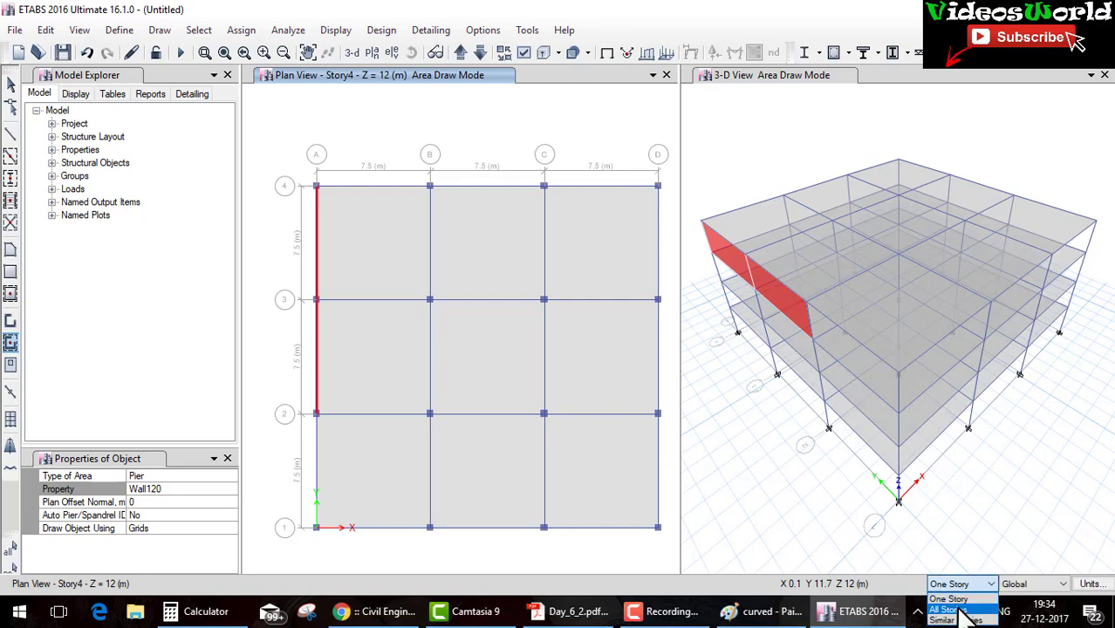
pyautogui.click(960, 609)
pyautogui.moveTo(294, 142); pyautogui.dragTo(666, 188)
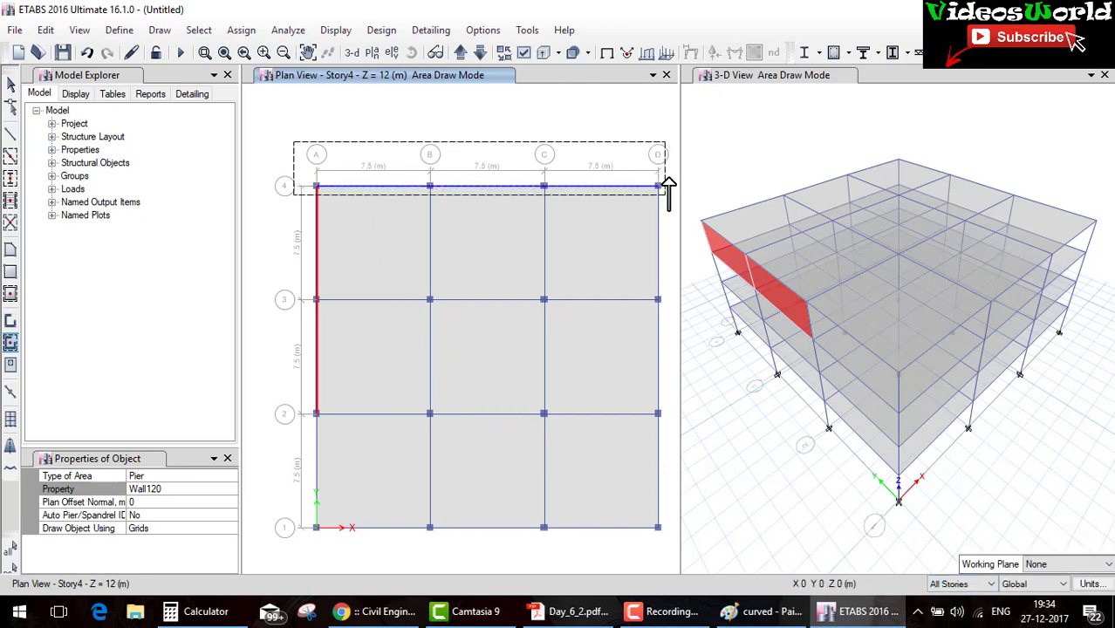
pyautogui.moveTo(286, 145); pyautogui.dragTo(342, 533)
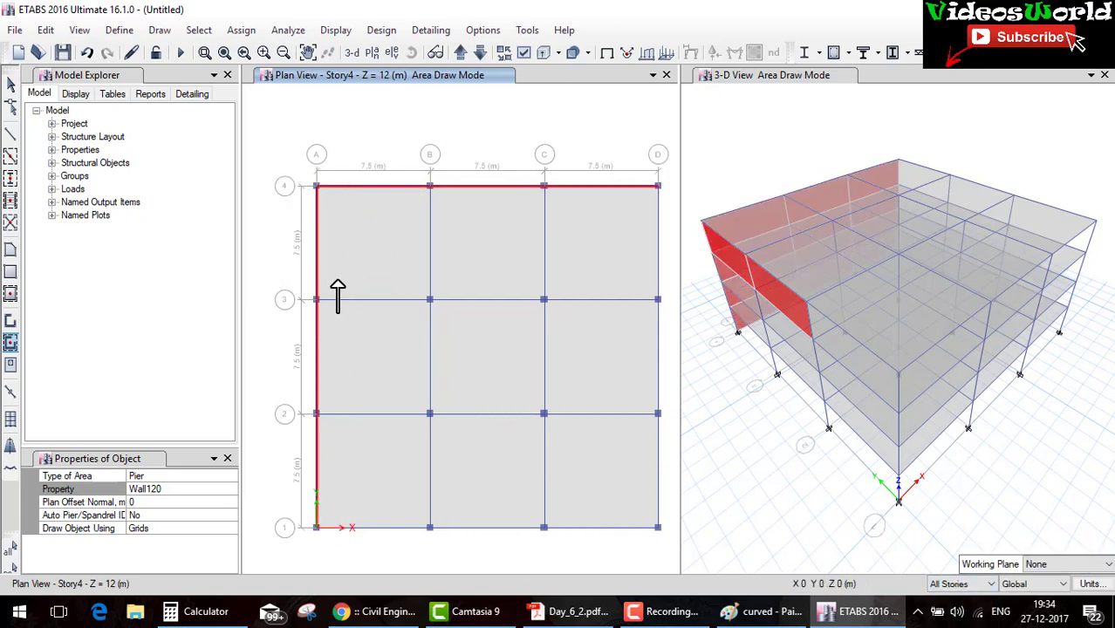
pyautogui.moveTo(286, 502); pyautogui.dragTo(662, 534)
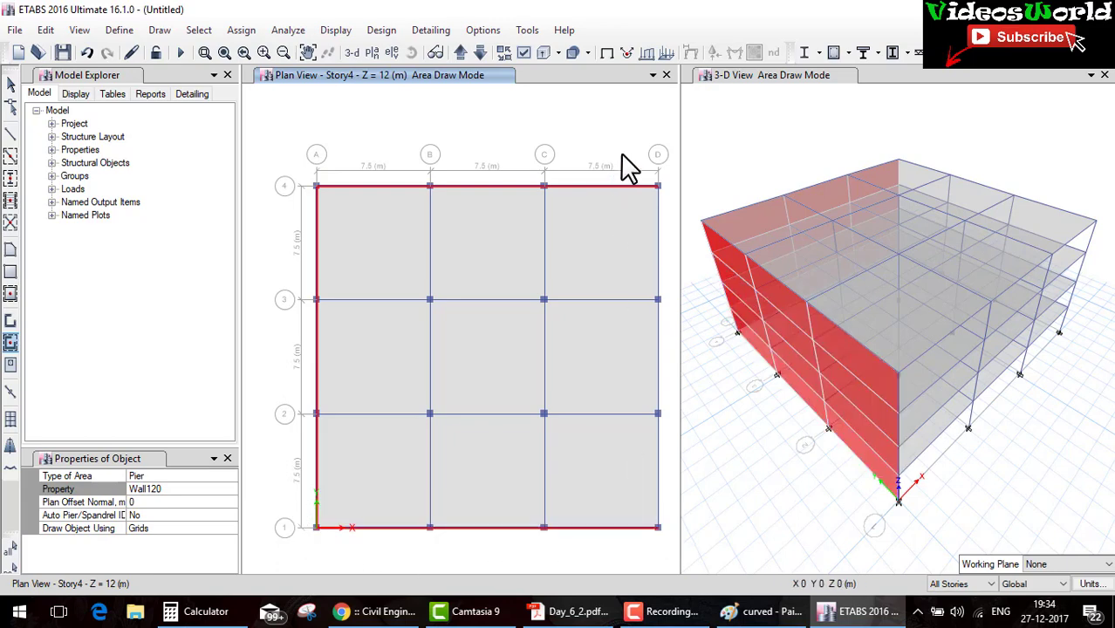
pyautogui.moveTo(630, 146); pyautogui.dragTo(679, 551)
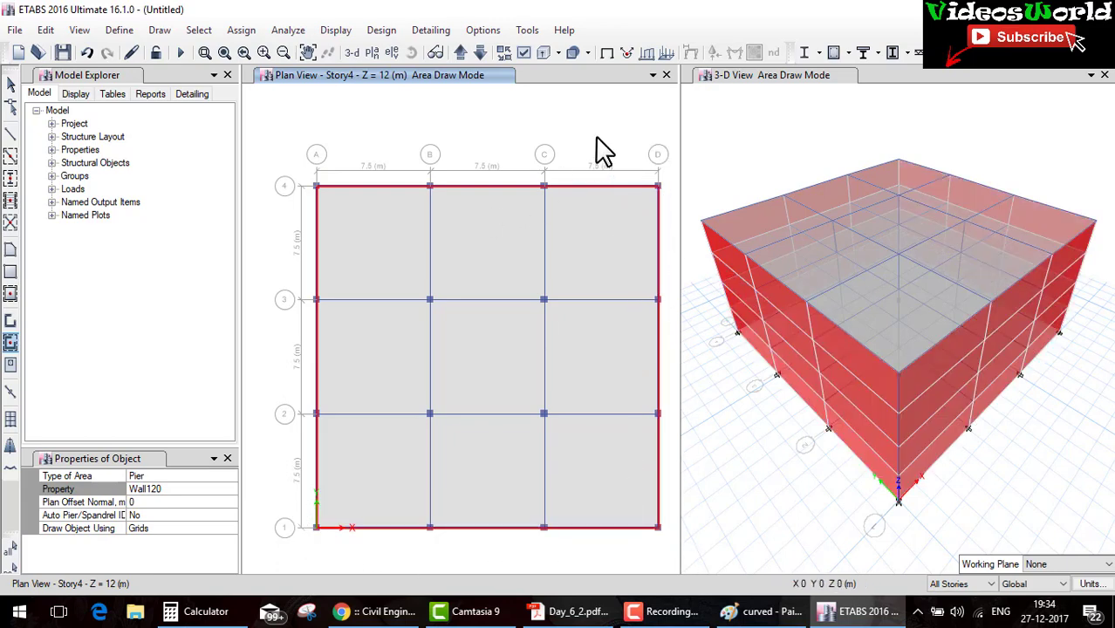
pyautogui.press('Escape')
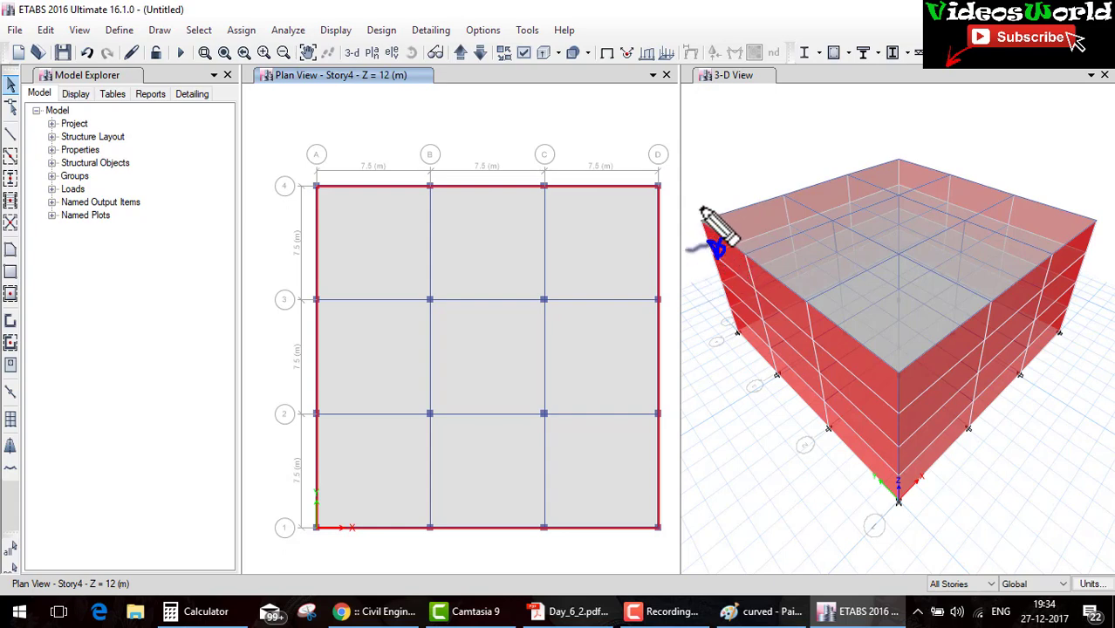
pyautogui.moveTo(698, 209)
pyautogui.mouseDown()
pyautogui.moveTo(774, 181)
pyautogui.moveTo(748, 192)
pyautogui.moveTo(755, 199)
pyautogui.moveTo(891, 137)
pyautogui.moveTo(1075, 180)
pyautogui.moveTo(1111, 218)
pyautogui.moveTo(1020, 315)
pyautogui.moveTo(911, 365)
pyautogui.mouseUp()
pyautogui.moveTo(832, 112); pyautogui.dragTo(833, 137)
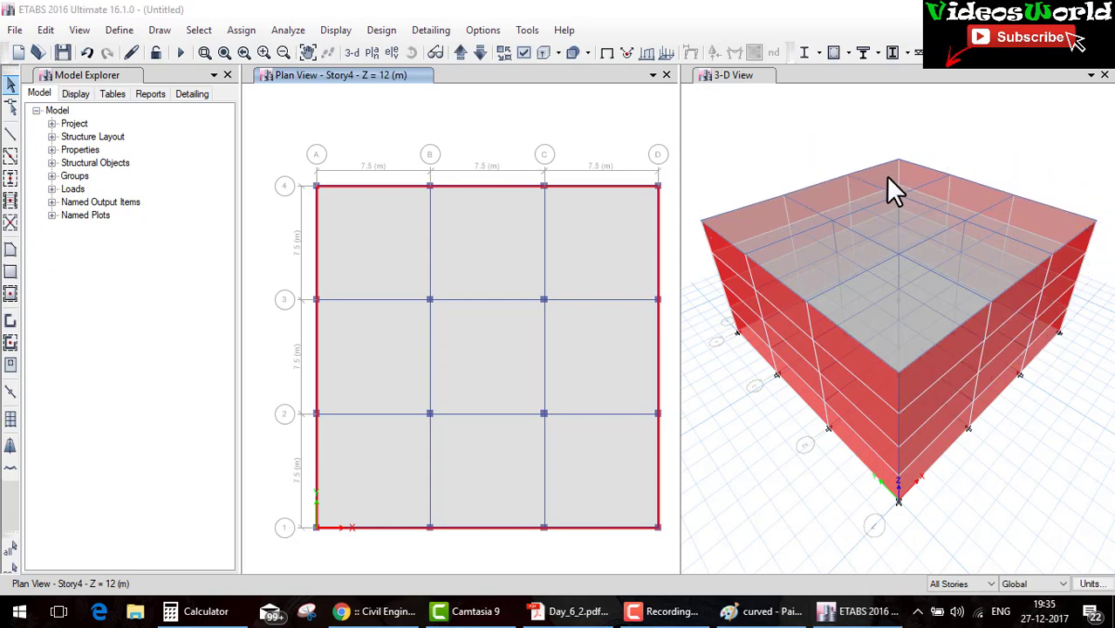
pyautogui.moveTo(654, 306); pyautogui.dragTo(386, 184)
pyautogui.click(44, 30)
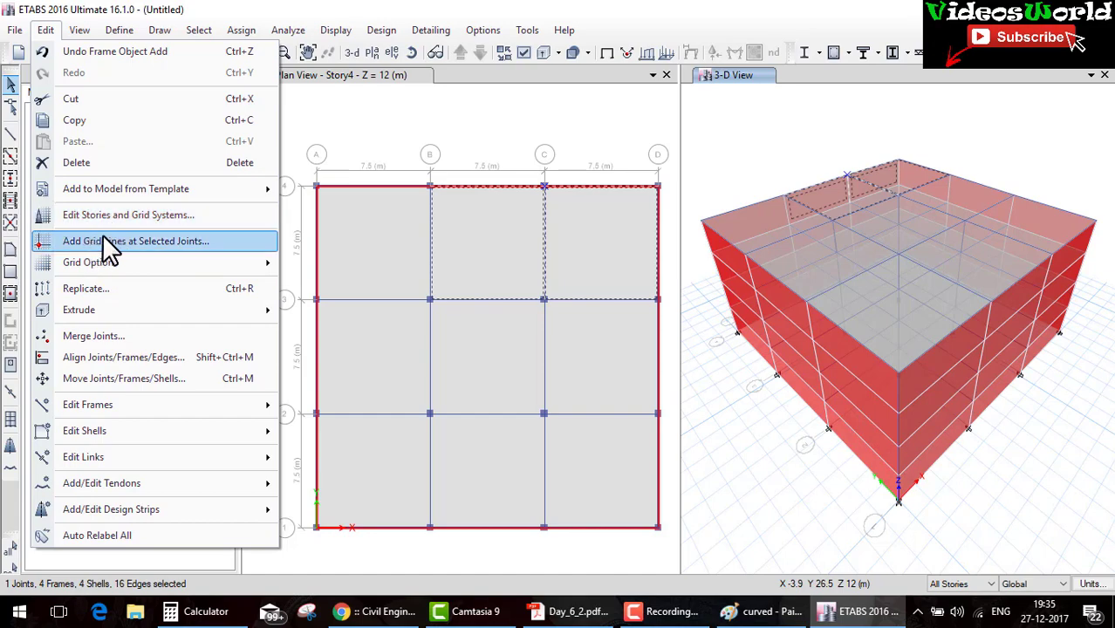
# Insert a 1.5 m tall Story5 above Story4, keeping existing storey heights.
pyautogui.click(218, 237)
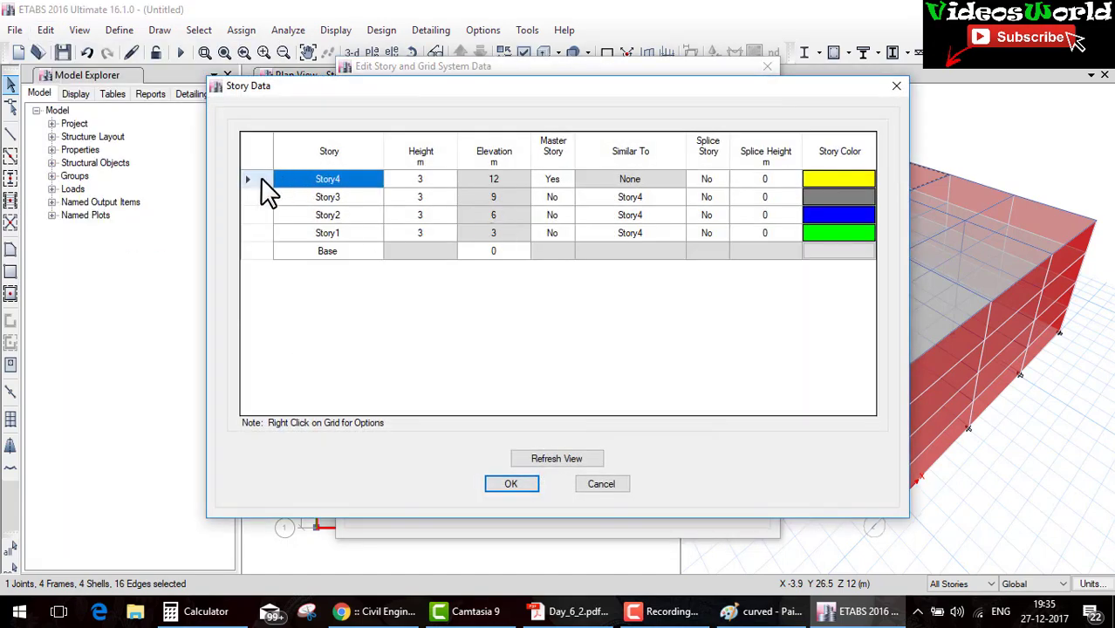
pyautogui.rightClick(262, 190)
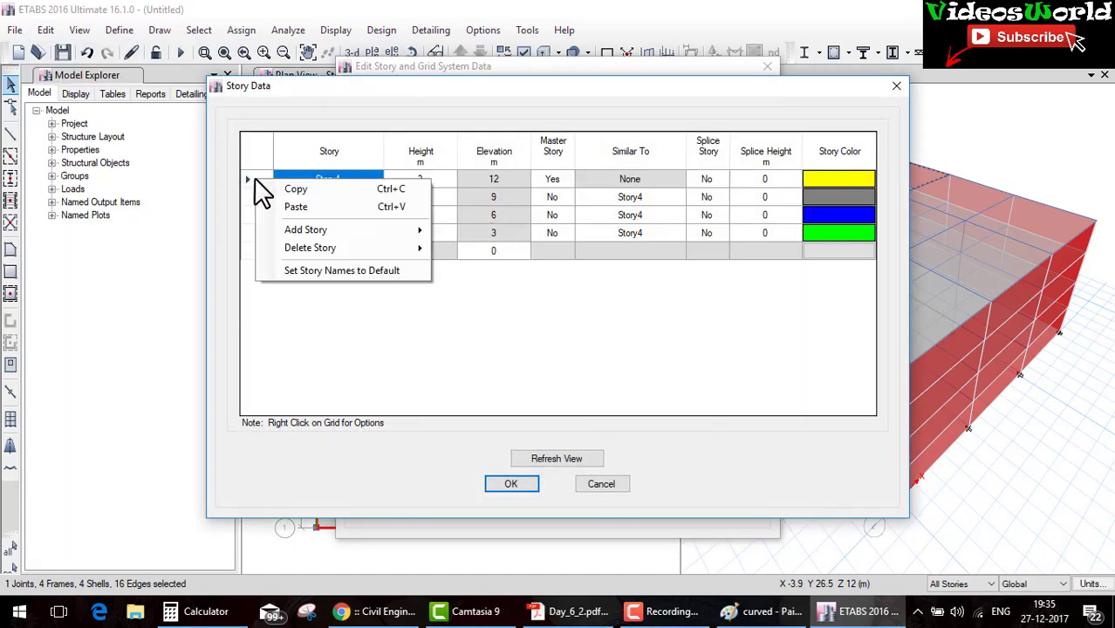
pyautogui.moveTo(306, 229)
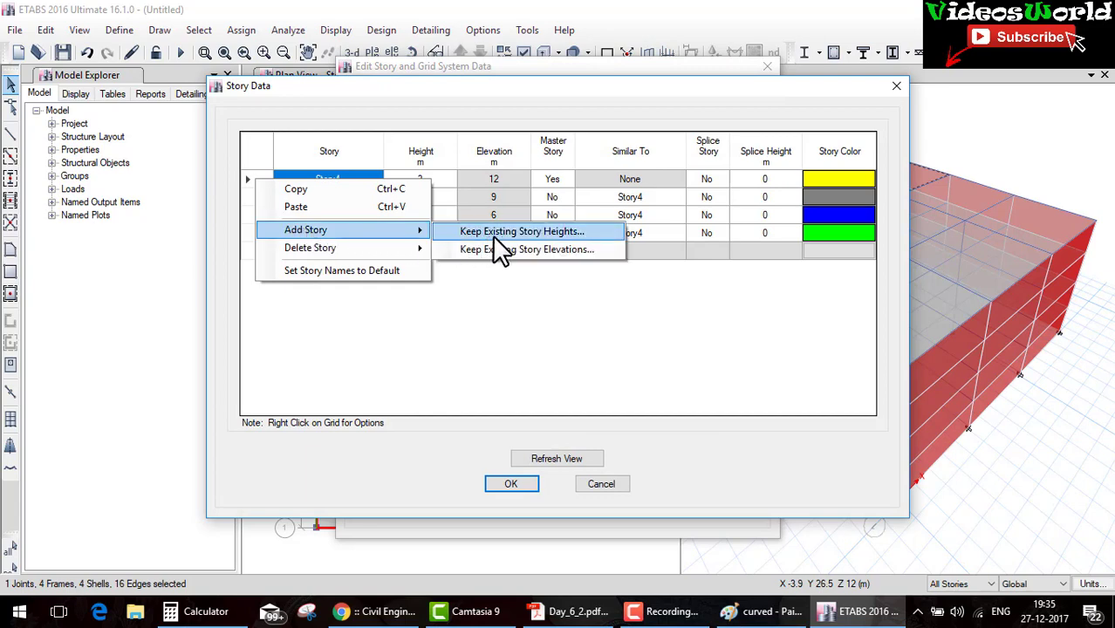
pyautogui.click(505, 234)
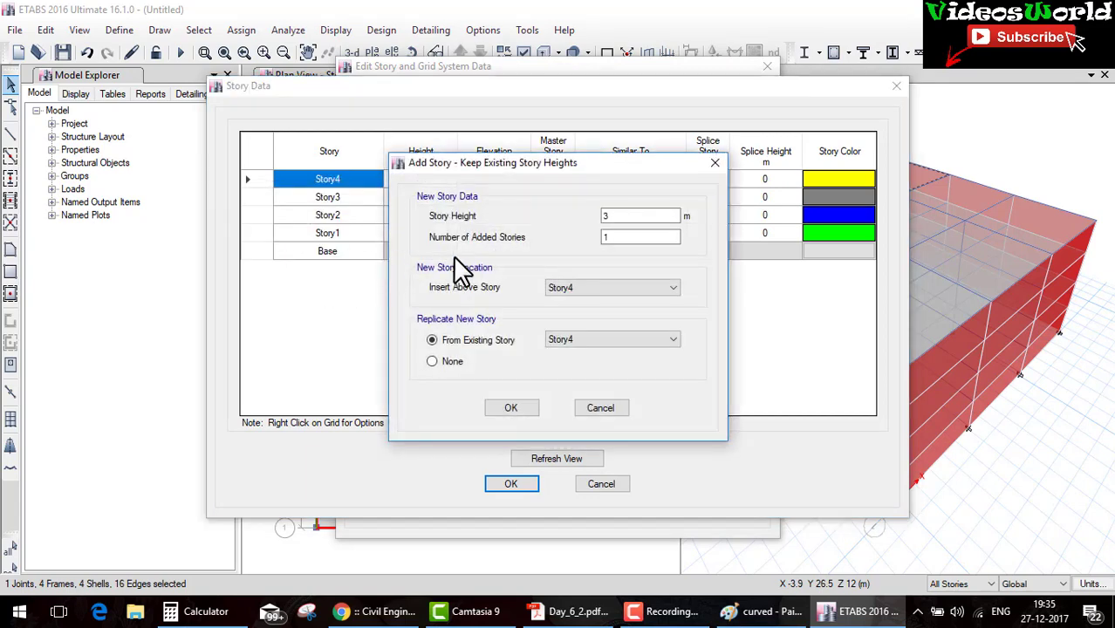
pyautogui.moveTo(633, 217); pyautogui.dragTo(589, 219)
pyautogui.write('1.5')
pyautogui.click(510, 408)
pyautogui.click(532, 455)
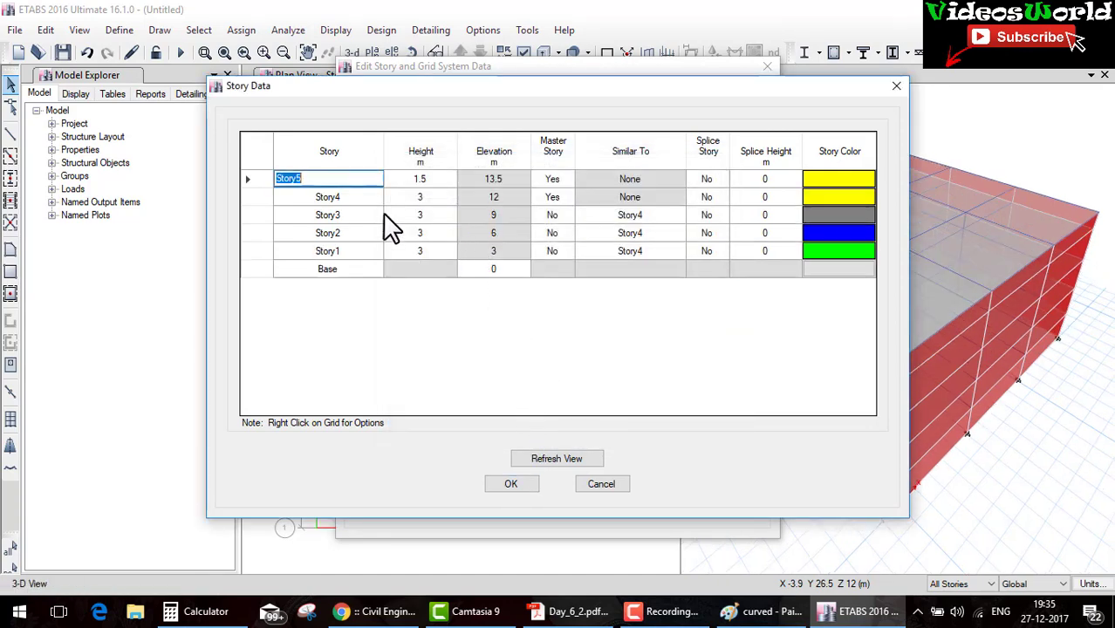
pyautogui.click(510, 486)
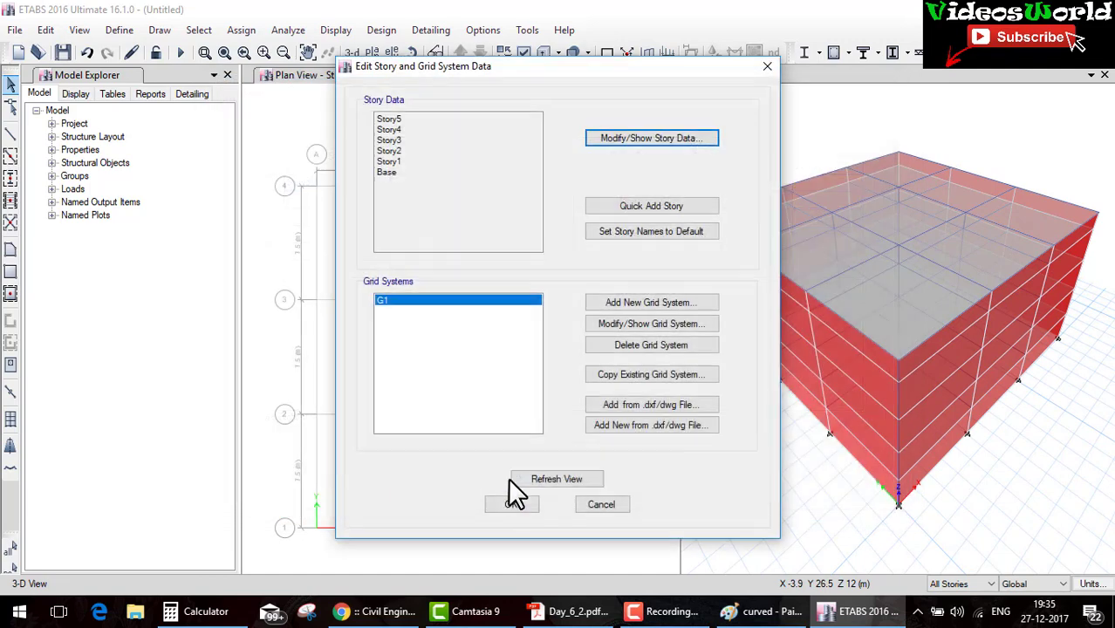
pyautogui.click(524, 504)
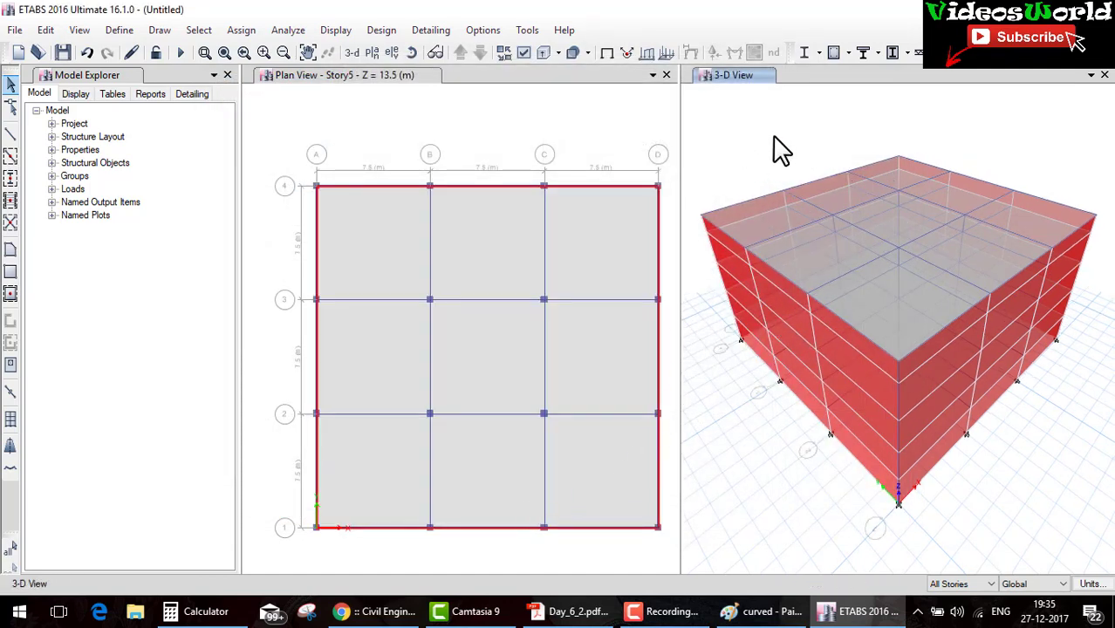
# In the grid A elevation, delete the Story5 wall panels between grids 1 and 4.
pyautogui.click(392, 52)
pyautogui.click(487, 508)
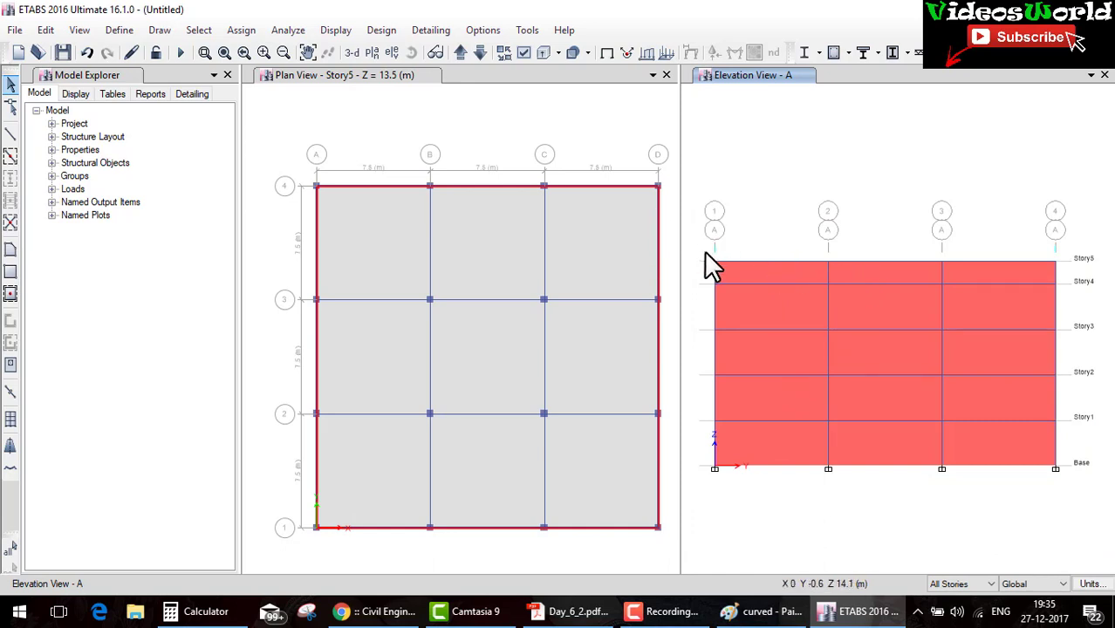
pyautogui.moveTo(692, 228)
pyautogui.mouseDown()
pyautogui.moveTo(755, 287)
pyautogui.moveTo(1104, 273)
pyautogui.mouseUp()
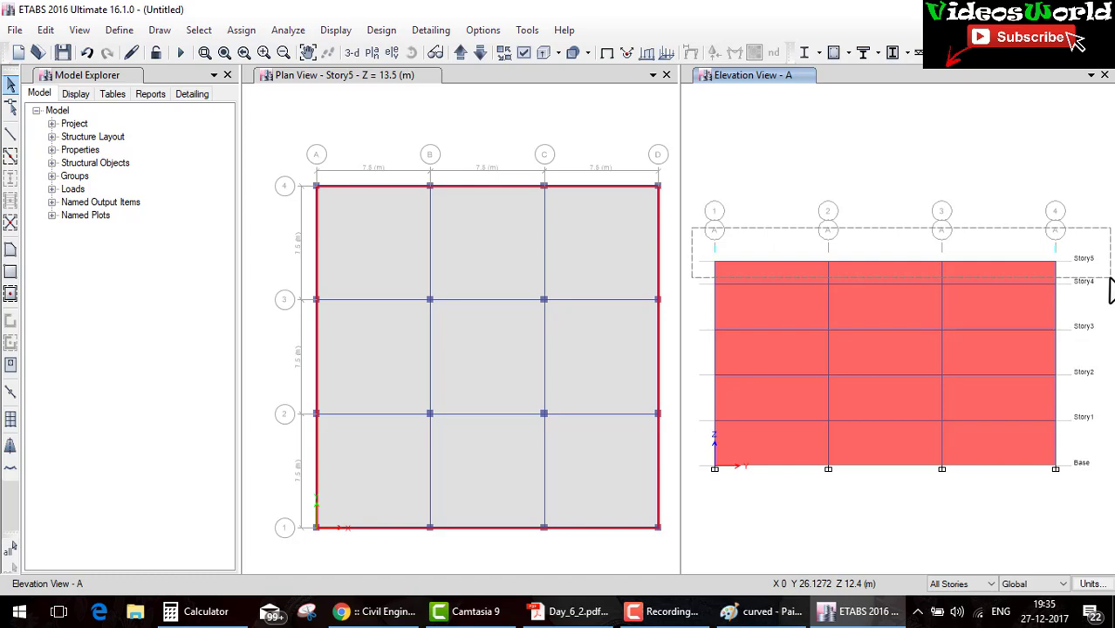
pyautogui.moveTo(1109, 279); pyautogui.dragTo(1108, 281)
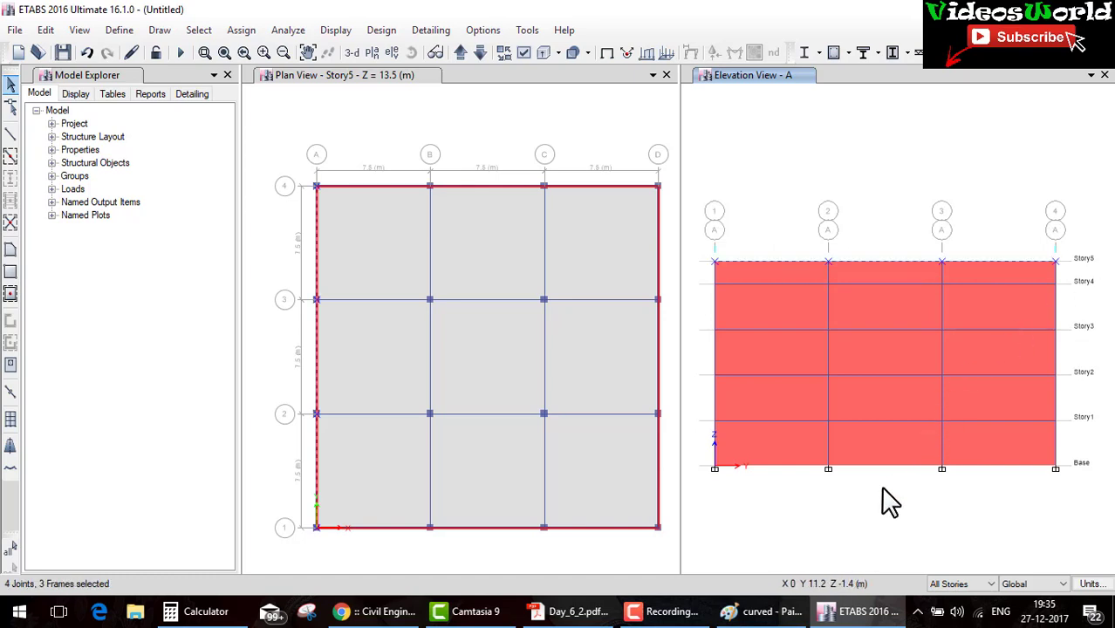
pyautogui.hotkey('ctrl', 'q')
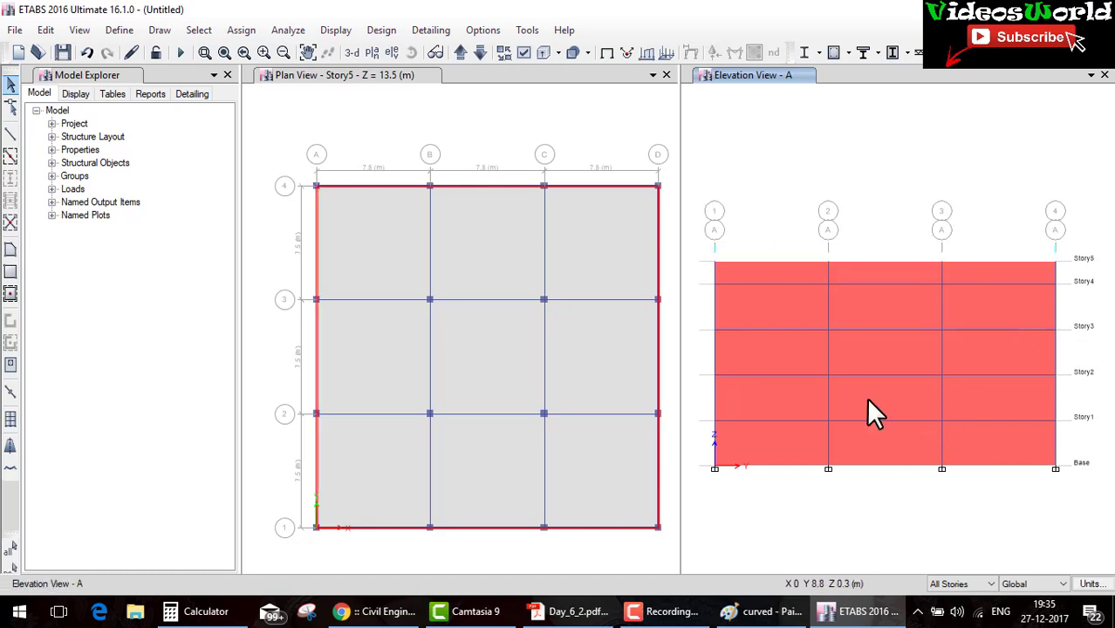
pyautogui.click(713, 263)
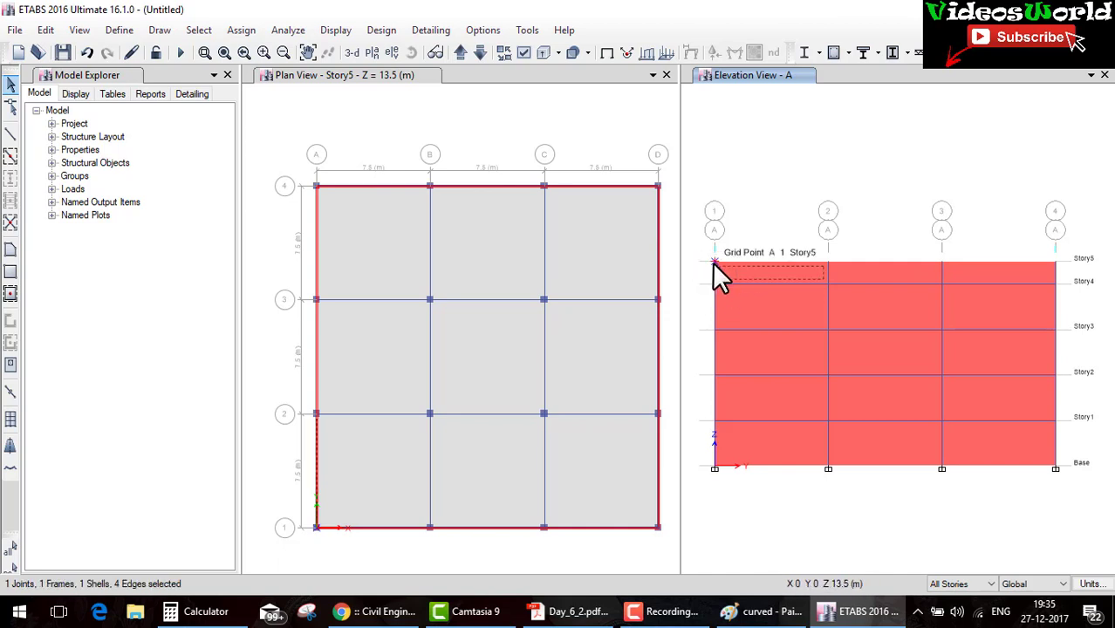
pyautogui.press('Delete')
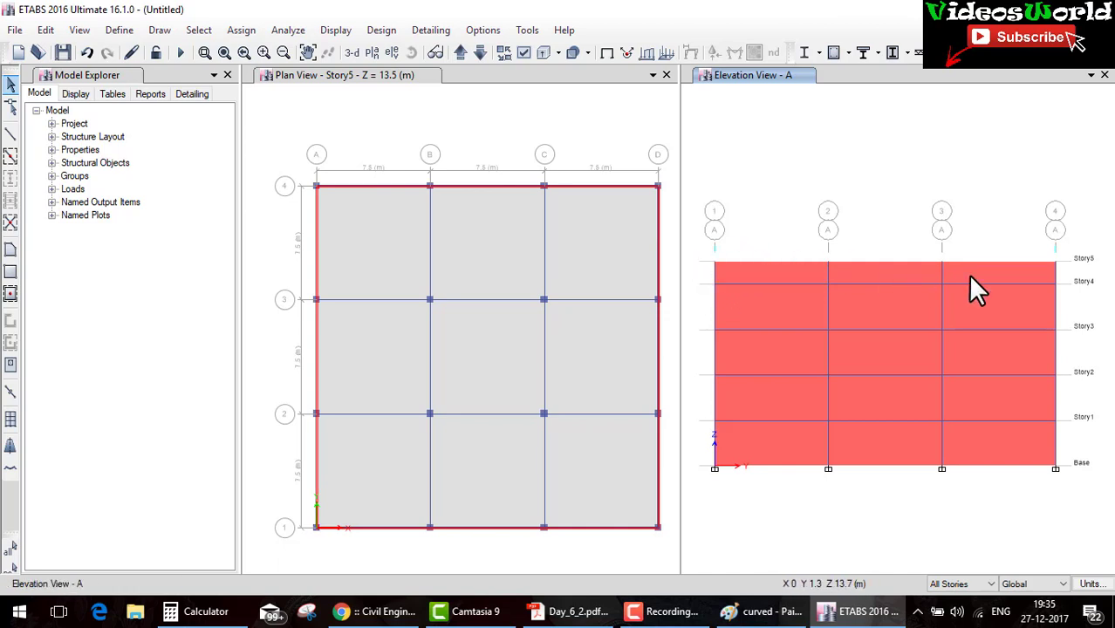
pyautogui.moveTo(1078, 270); pyautogui.dragTo(786, 236)
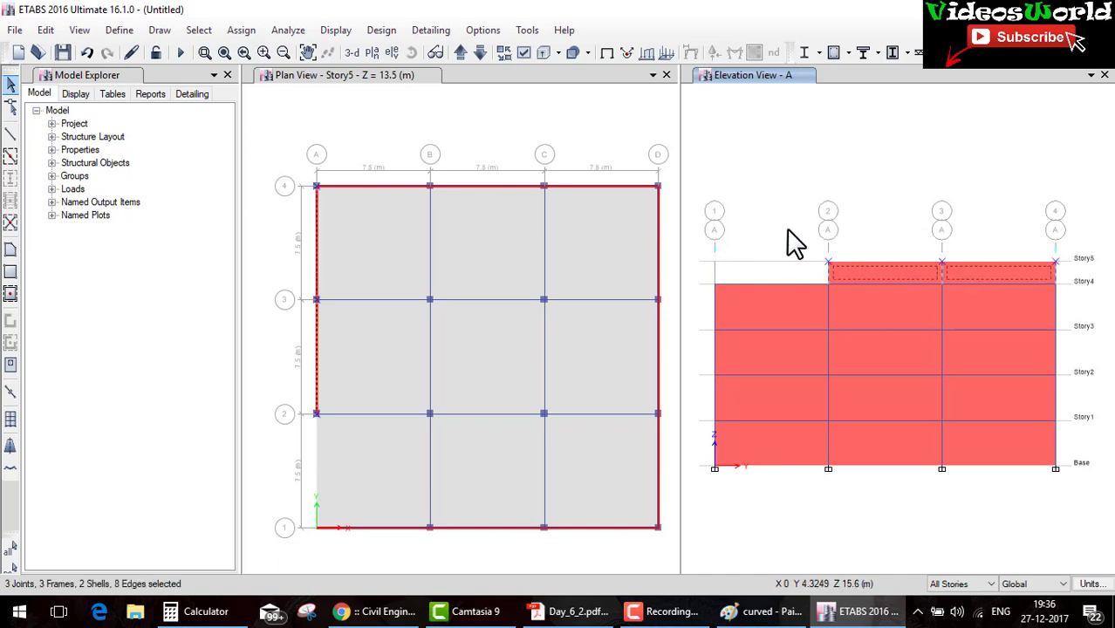
pyautogui.press('Delete')
pyautogui.moveTo(1026, 241)
pyautogui.mouseDown()
pyautogui.moveTo(1064, 273)
pyautogui.moveTo(926, 236)
pyautogui.mouseUp()
pyautogui.press('Delete')
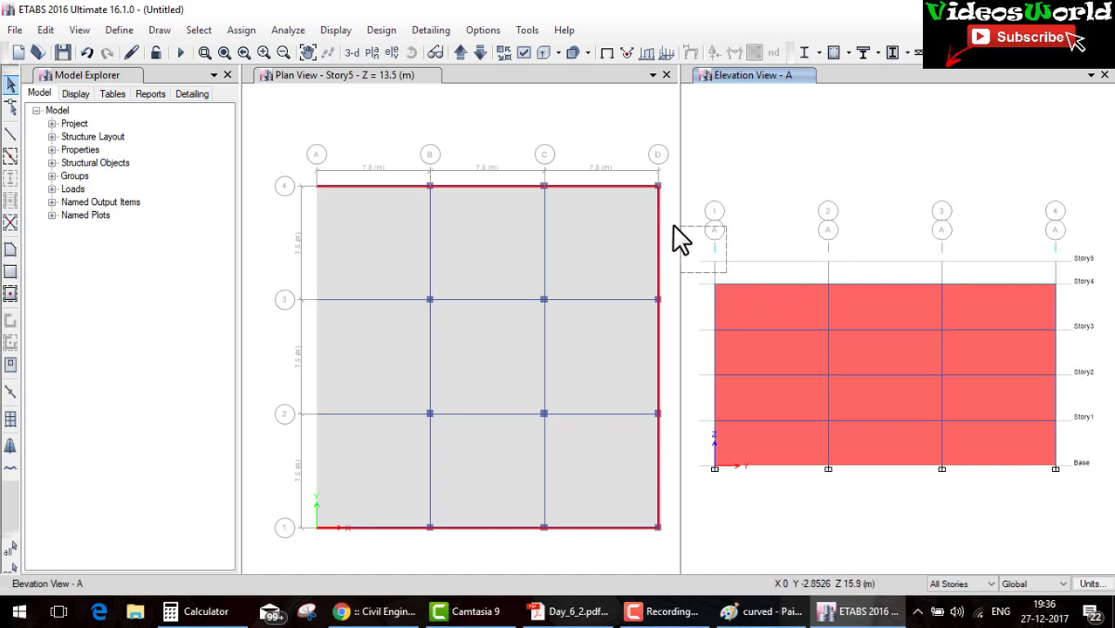
pyautogui.moveTo(726, 273); pyautogui.dragTo(677, 223)
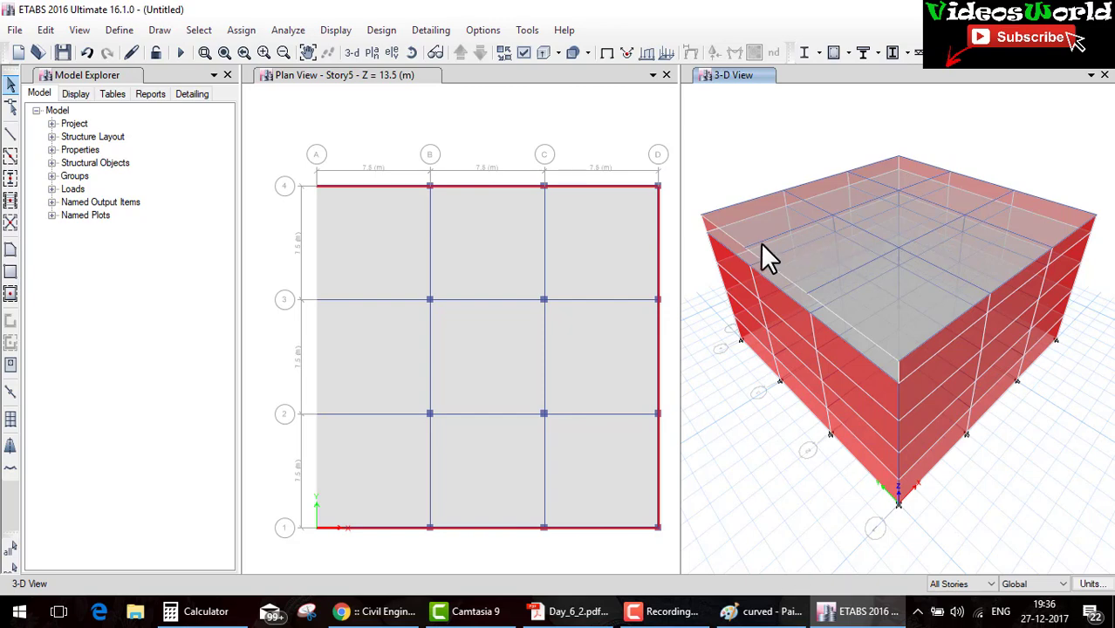
# Show the Story5 plan, limit scope to One Story, and select everything on it.
pyautogui.click(454, 76)
pyautogui.click(371, 52)
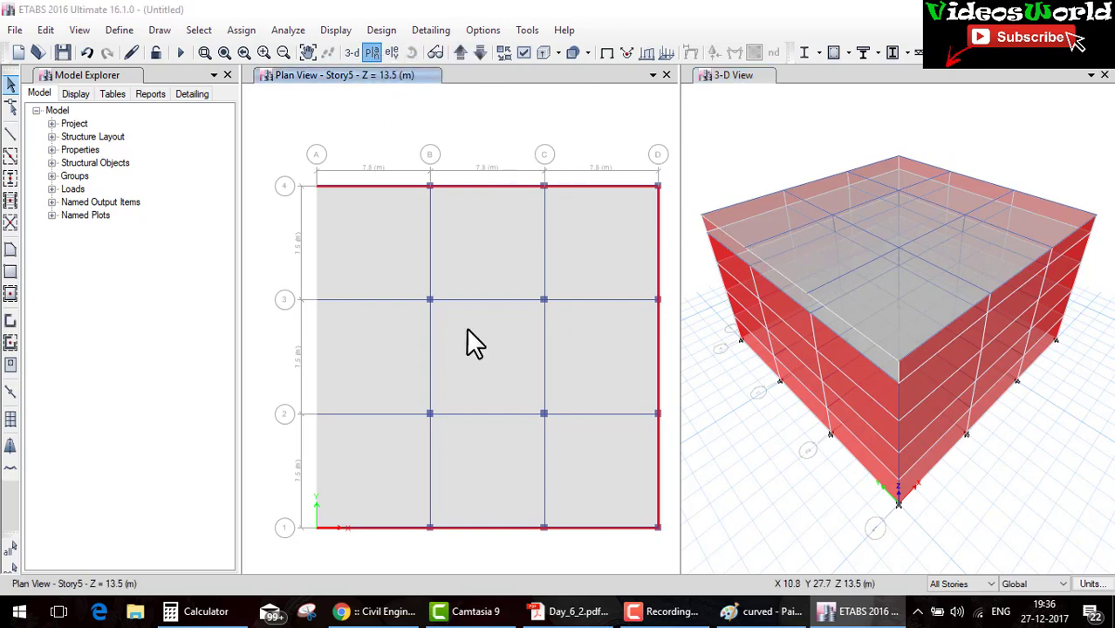
pyautogui.click(485, 501)
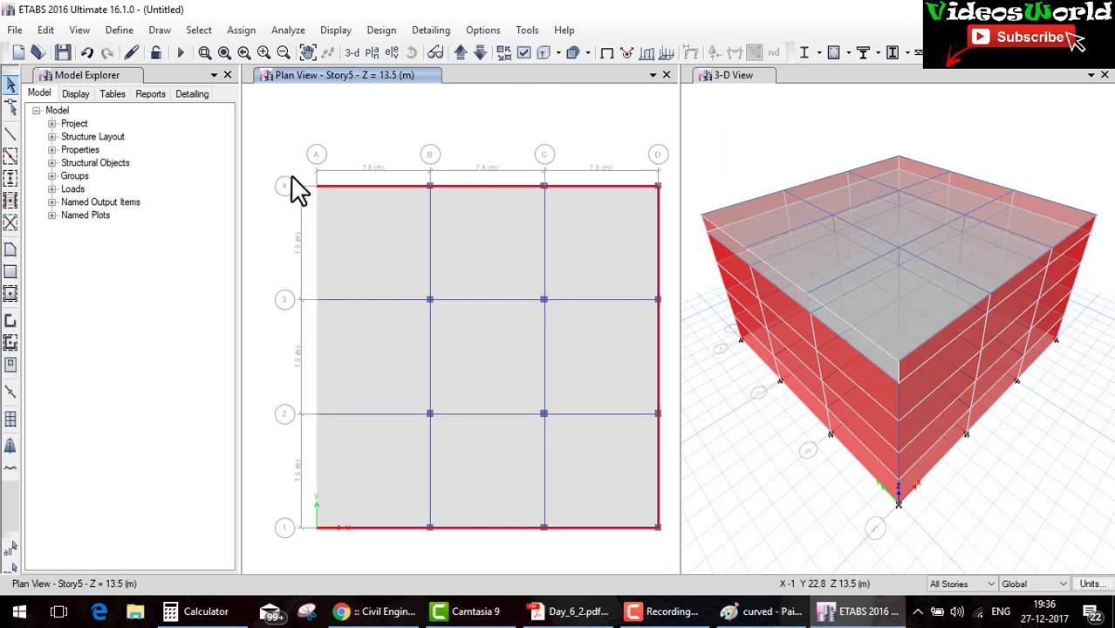
pyautogui.click(942, 593)
pyautogui.click(951, 609)
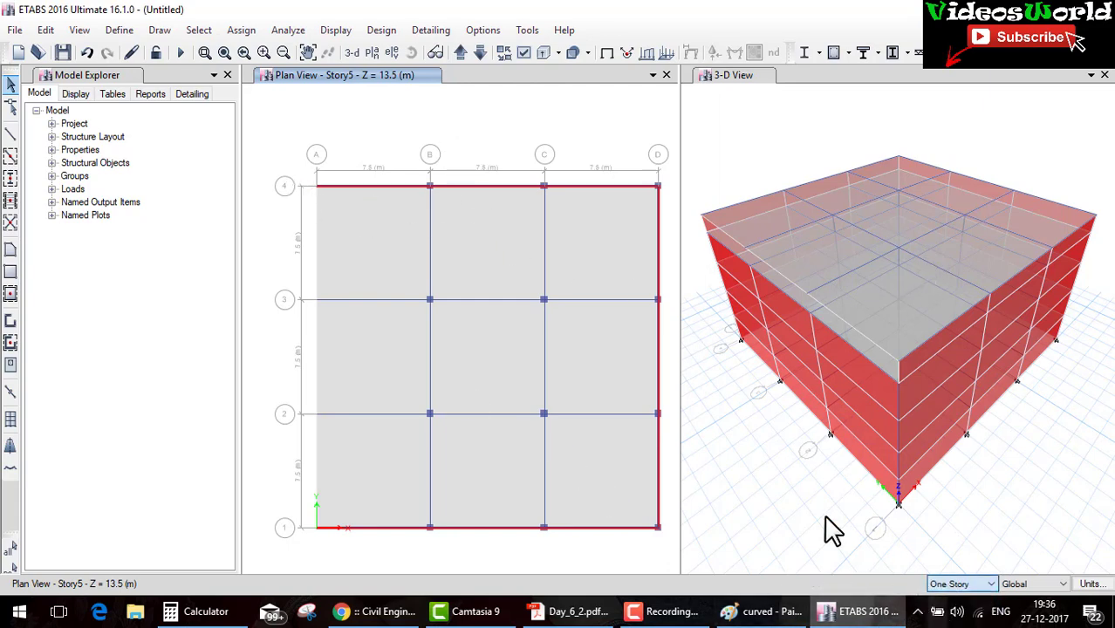
pyautogui.moveTo(665, 559); pyautogui.dragTo(281, 154)
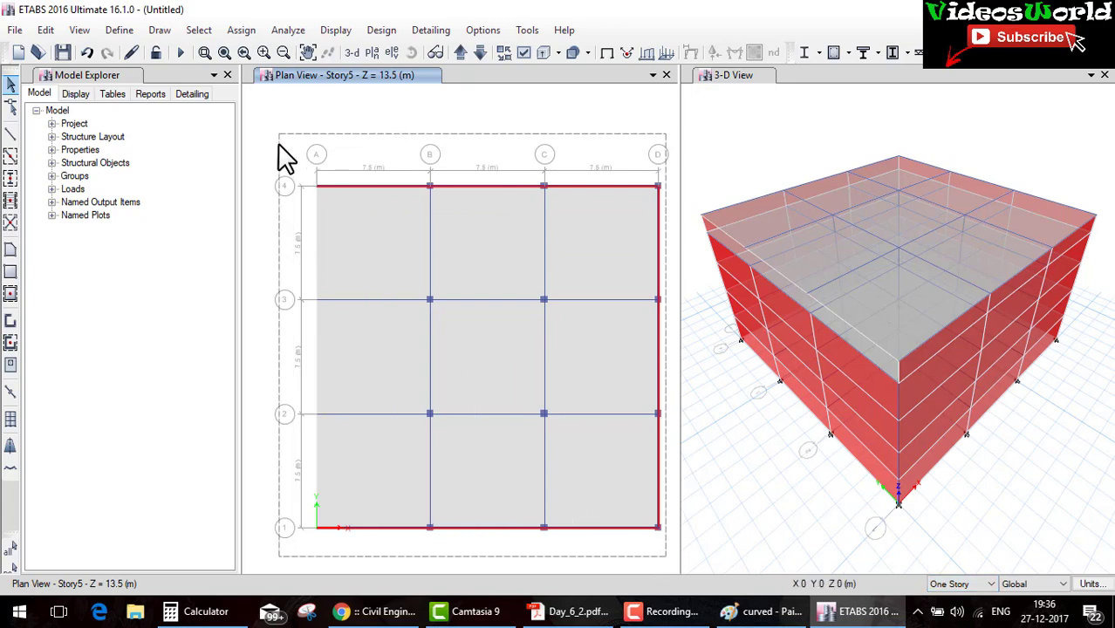
# Delete all Story5 slabs and beams, then draw walls along grids A, 4 and 1.
pyautogui.press('Delete')
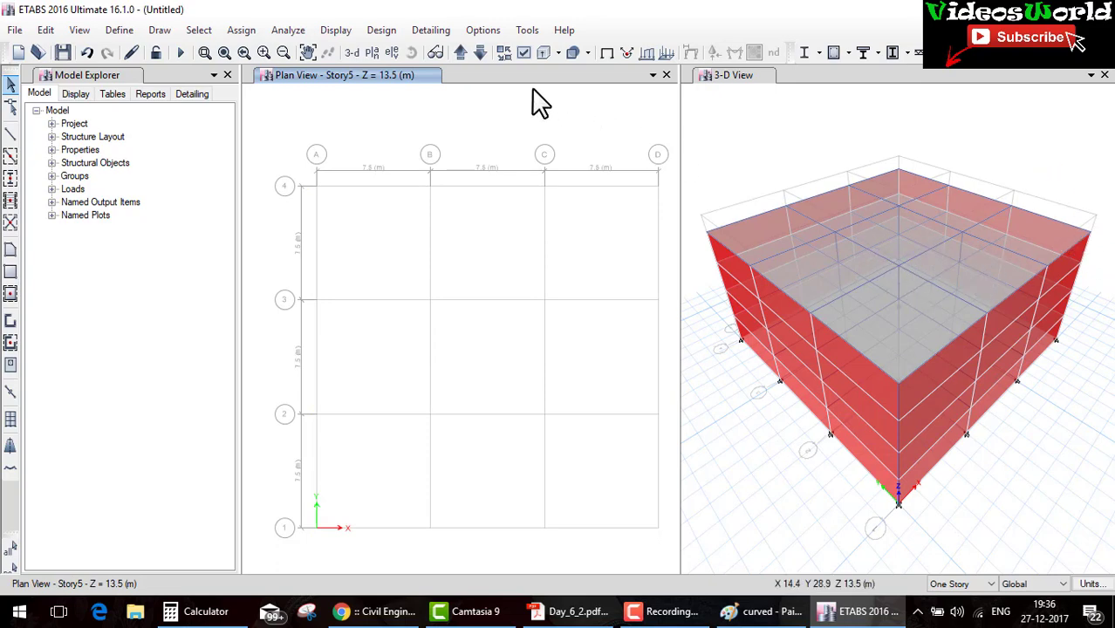
pyautogui.click(9, 343)
pyautogui.moveTo(296, 152); pyautogui.dragTo(341, 550)
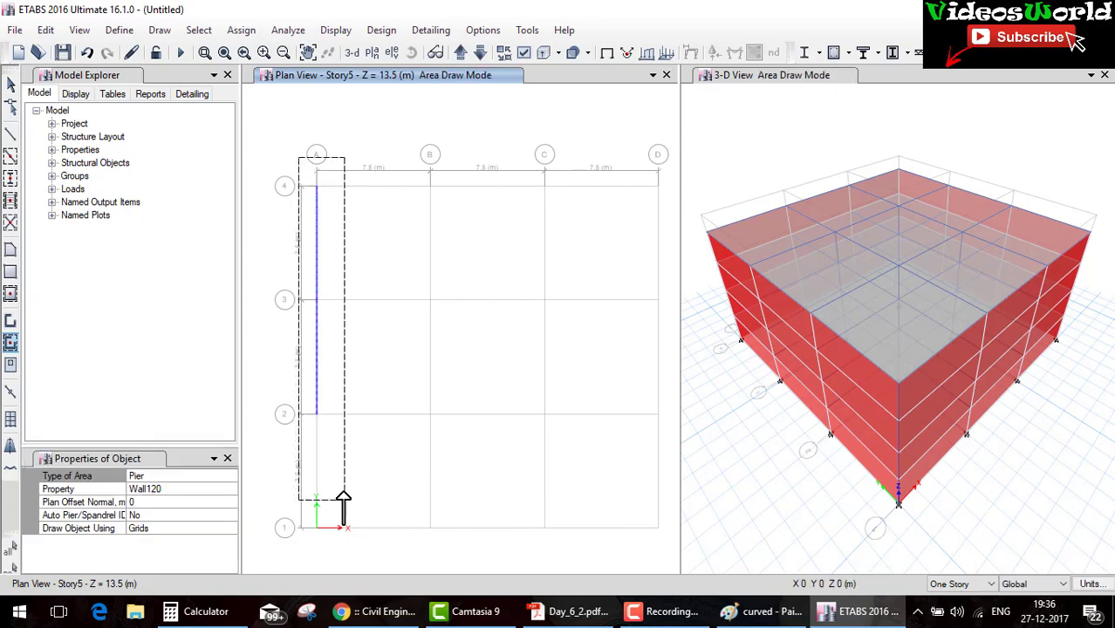
pyautogui.moveTo(288, 144)
pyautogui.mouseDown()
pyautogui.moveTo(656, 171)
pyautogui.moveTo(692, 534)
pyautogui.mouseUp()
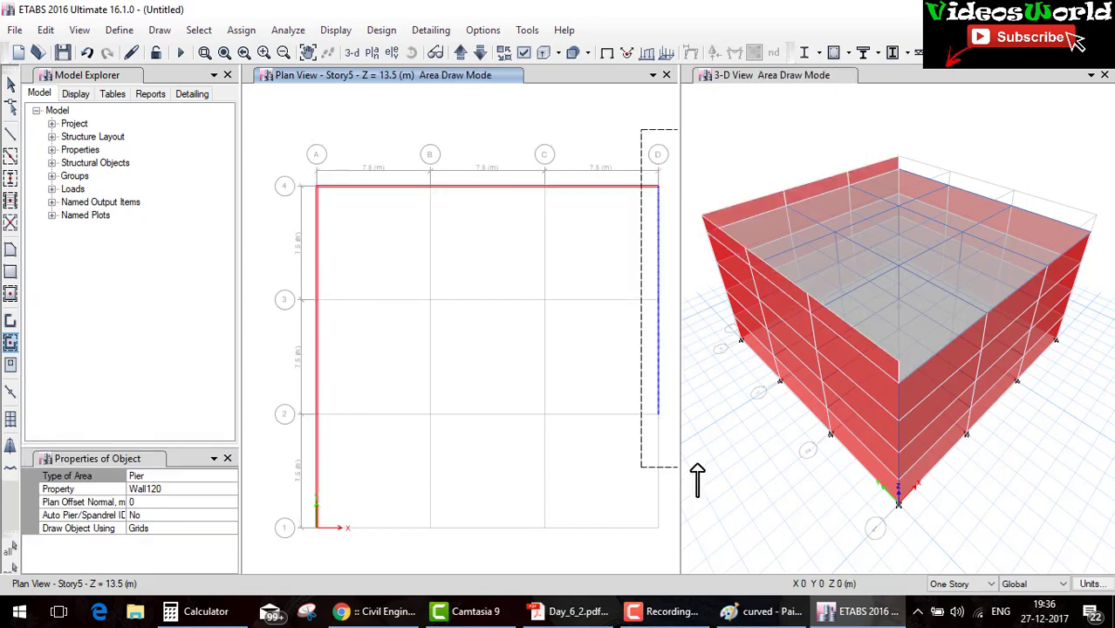
pyautogui.moveTo(281, 516); pyautogui.dragTo(713, 552)
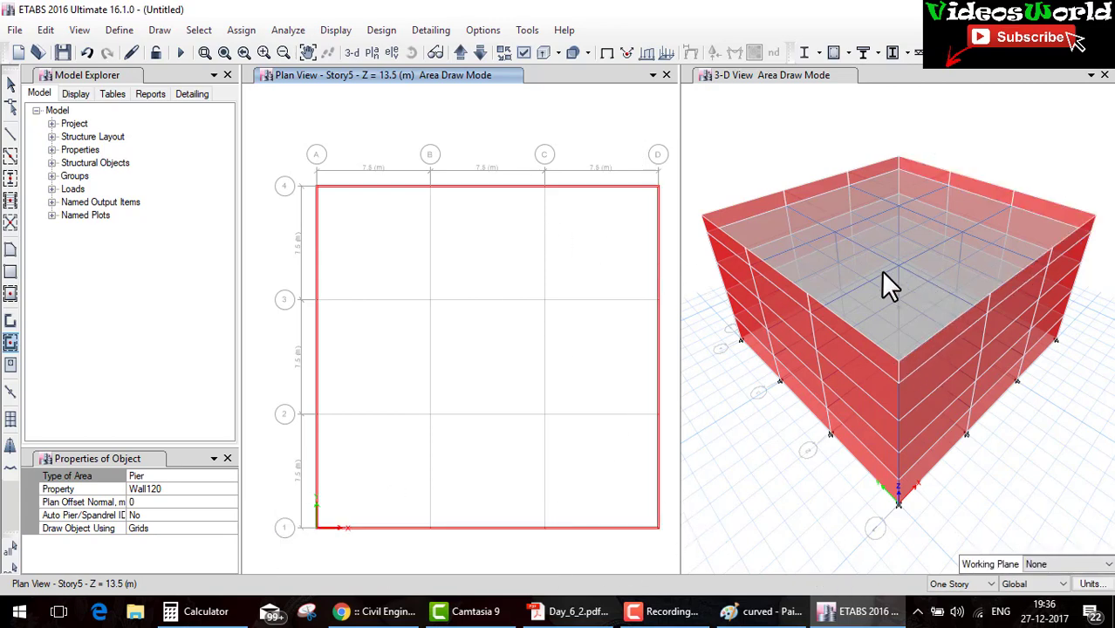
pyautogui.press('Escape')
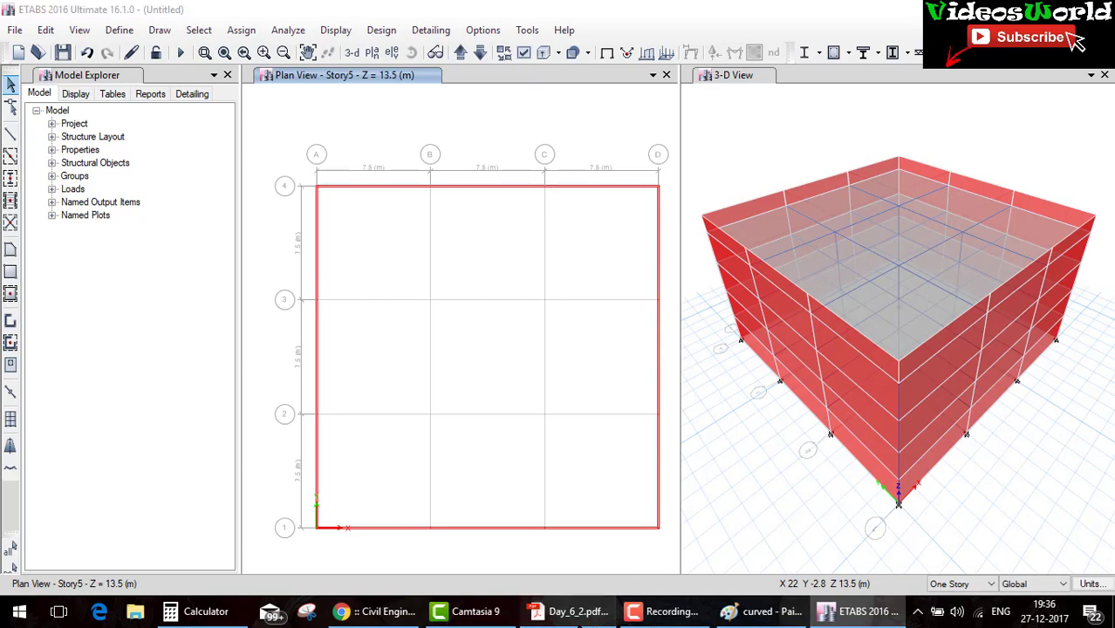
pyautogui.click(571, 611)
# Scroll Day_6_2.pdf back to the Example 1 data on page 14, then return to ETABS.
pyautogui.scroll(-3, 480, 474)
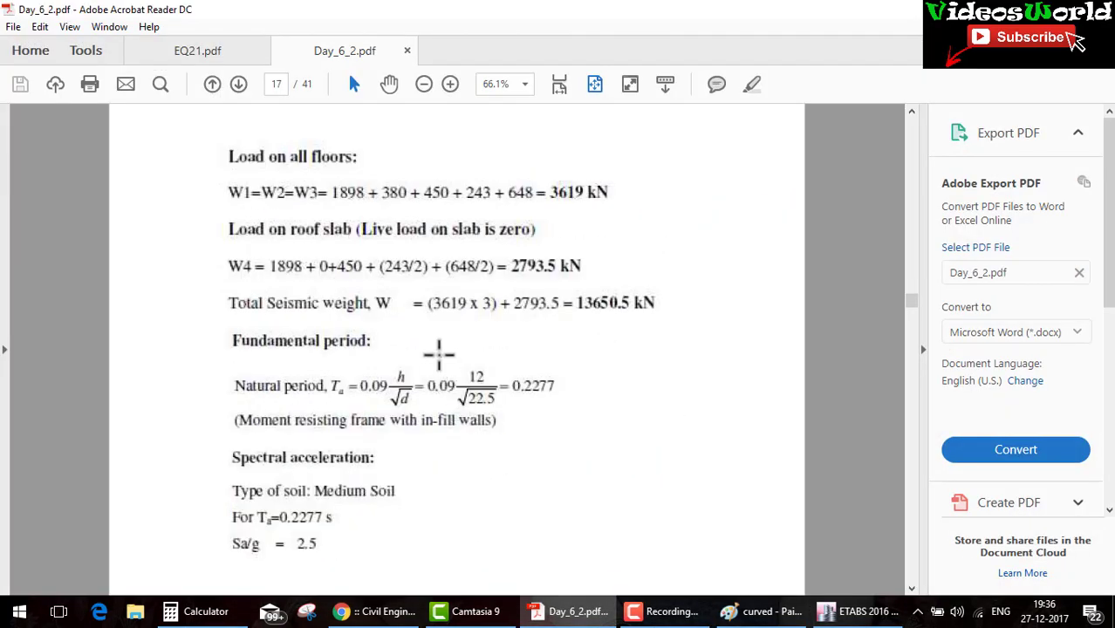
pyautogui.scroll(5, 506, 392)
pyautogui.scroll(5, 505, 392)
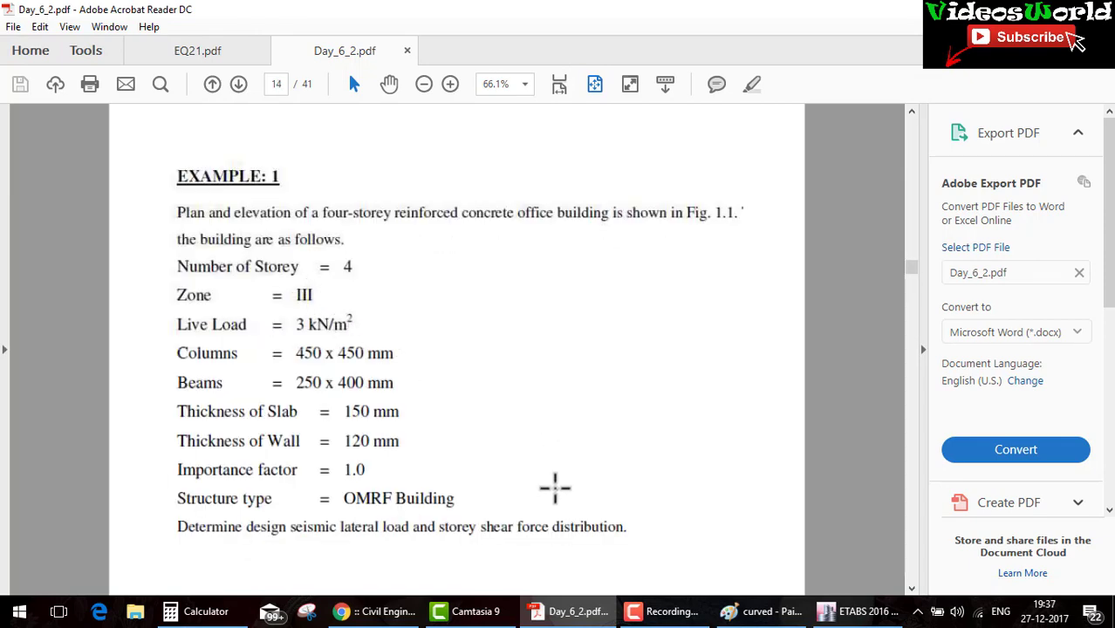
pyautogui.click(859, 611)
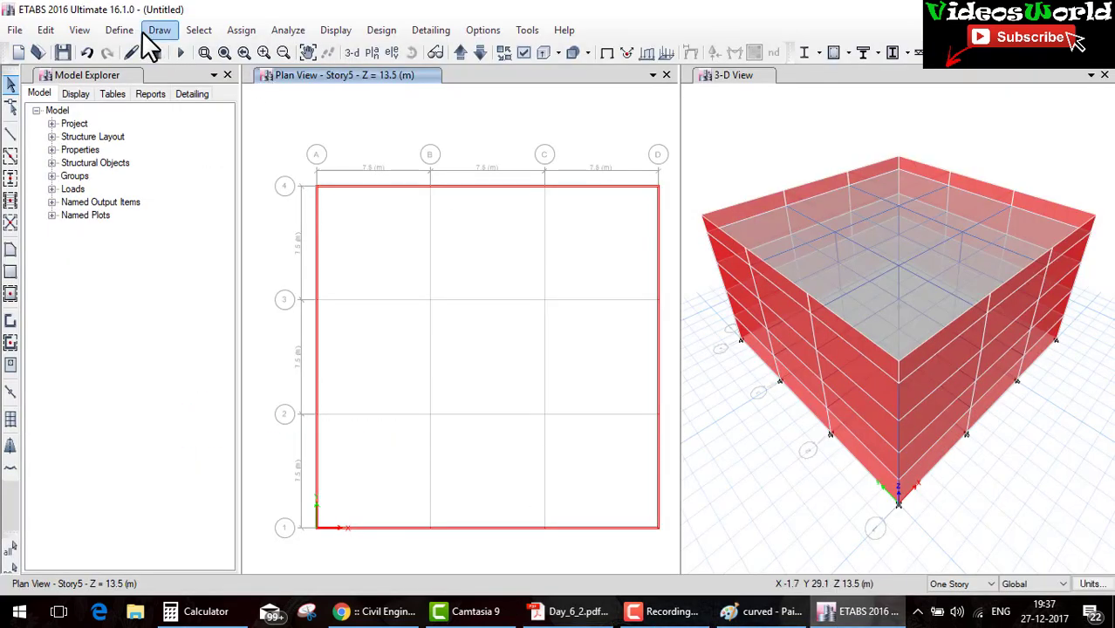
# Make MsSrc1 include specified load patterns, adding Live with multiplier 0.25.
pyautogui.click(120, 29)
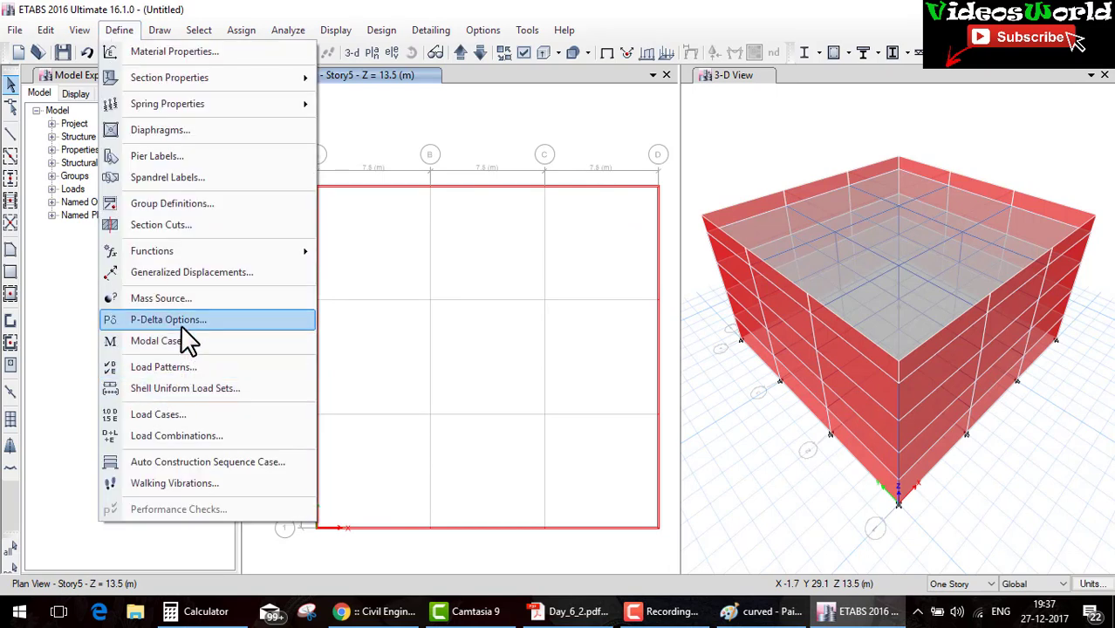
pyautogui.click(185, 301)
pyautogui.click(627, 277)
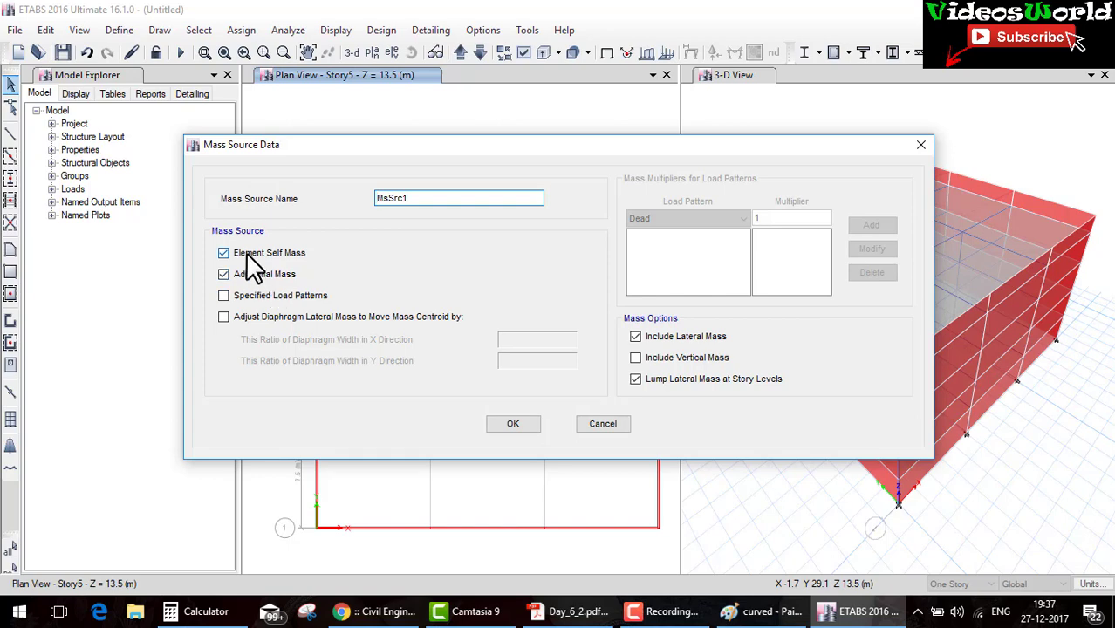
pyautogui.click(250, 297)
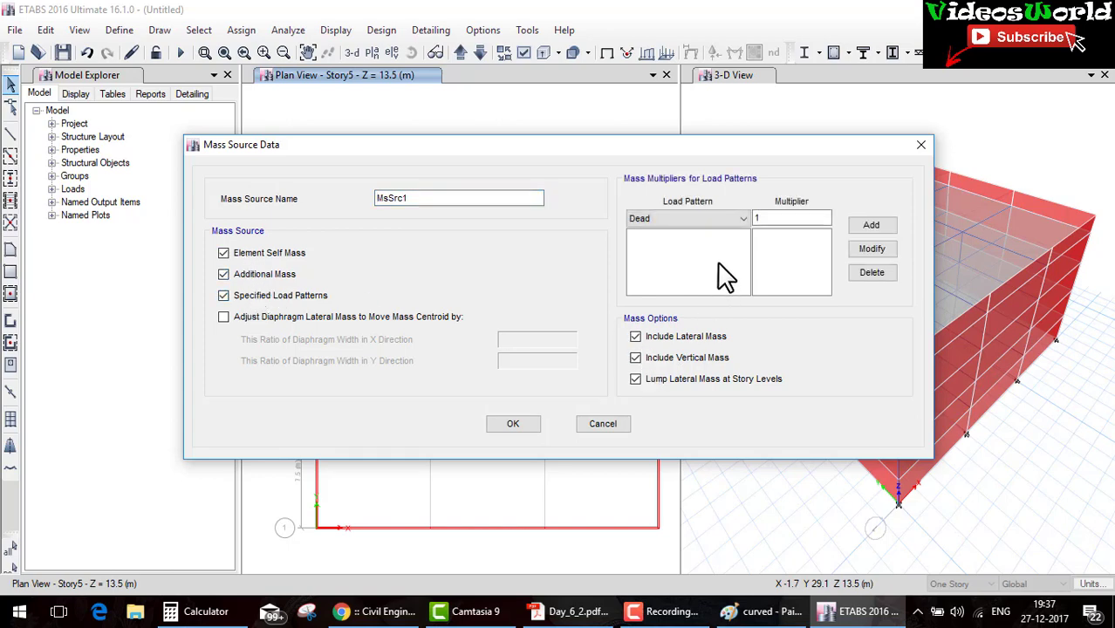
pyautogui.click(870, 225)
pyautogui.click(713, 218)
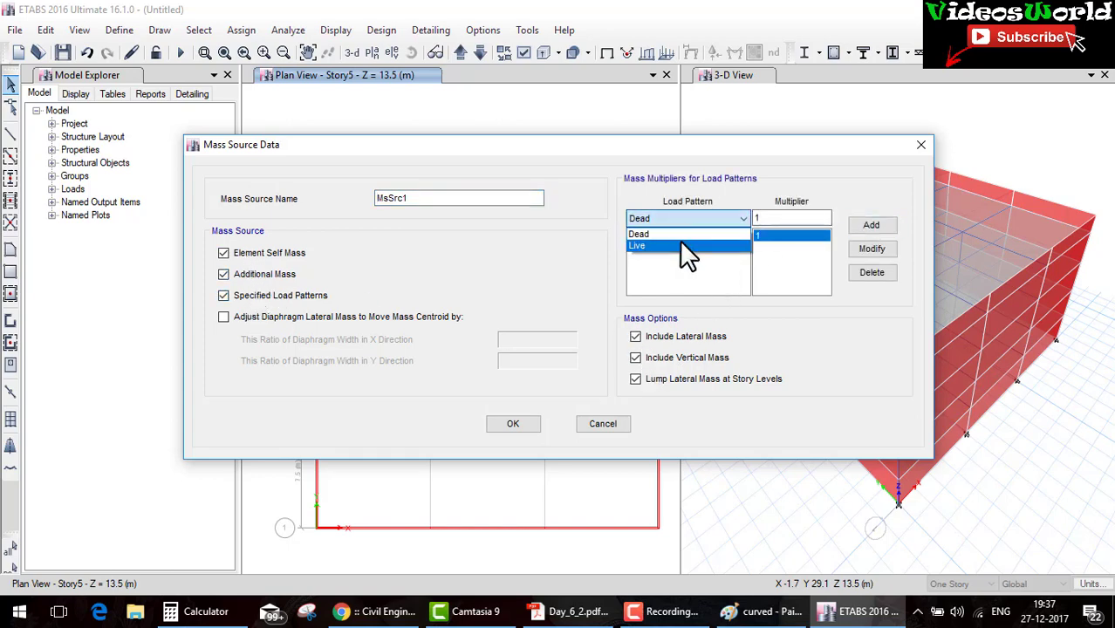
pyautogui.click(681, 244)
pyautogui.doubleClick(774, 219)
pyautogui.write('0.25')
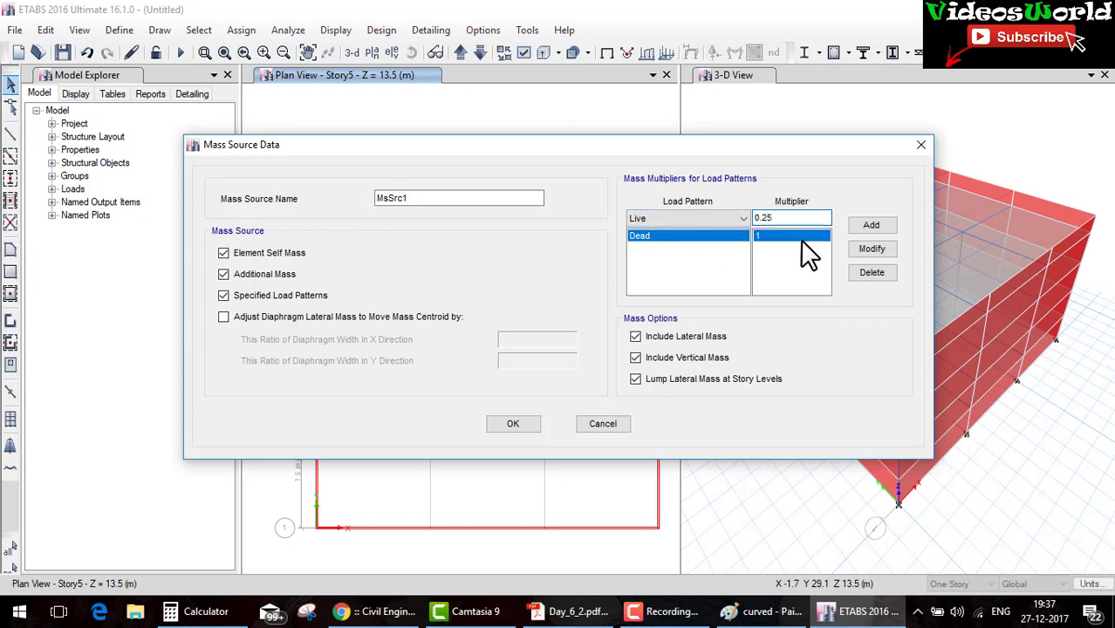
pyautogui.click(871, 225)
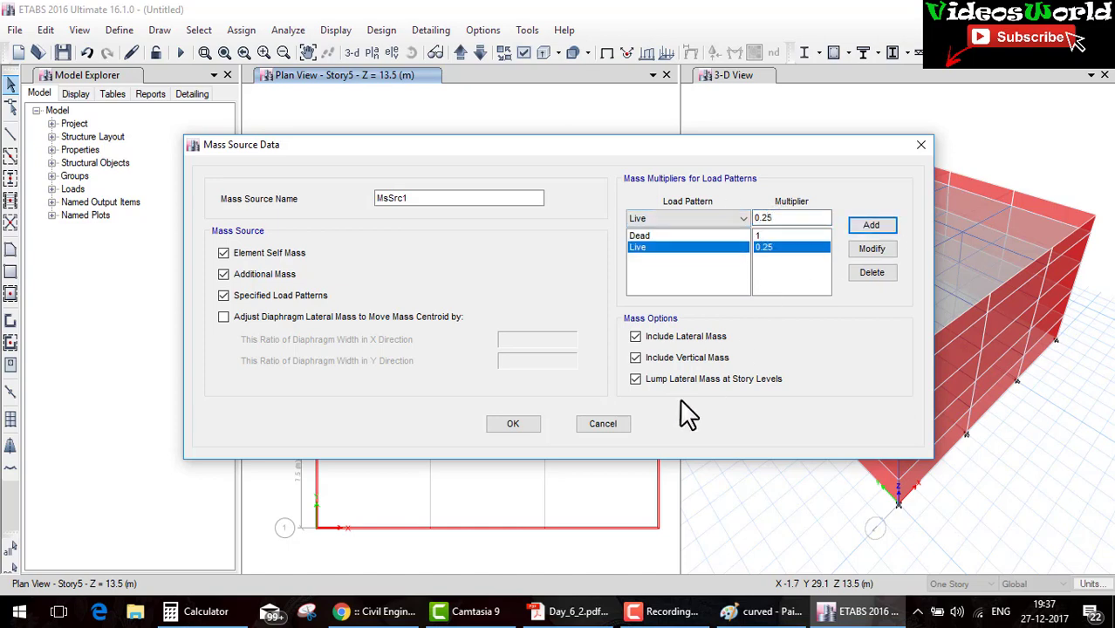
pyautogui.click(532, 419)
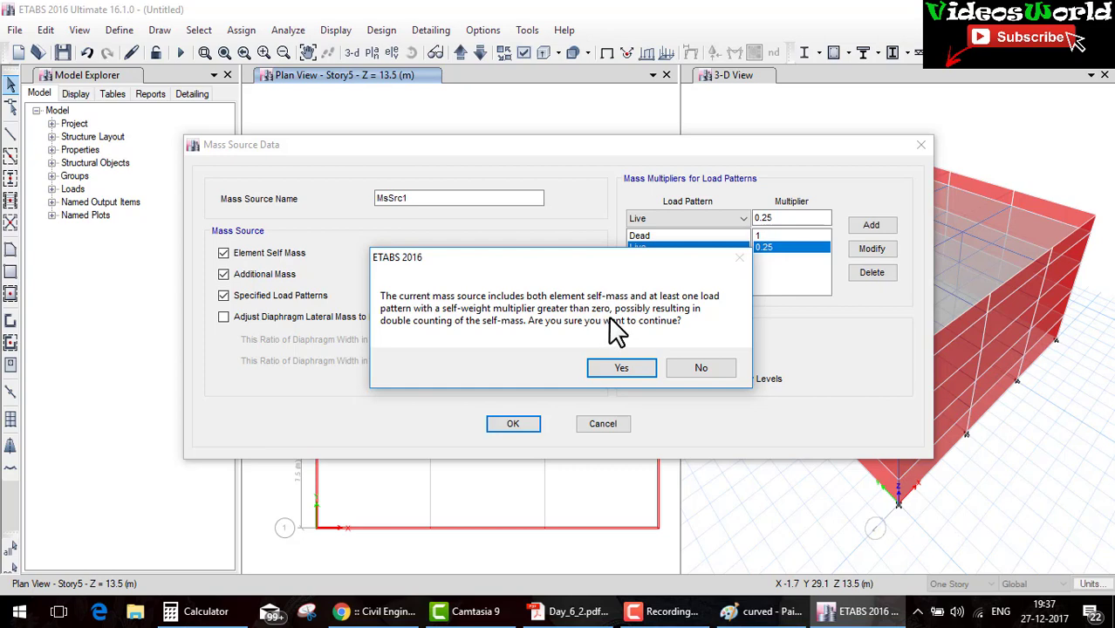
# Remove the Dead pattern from MsSrc1 and accept the mass source.
pyautogui.click(680, 367)
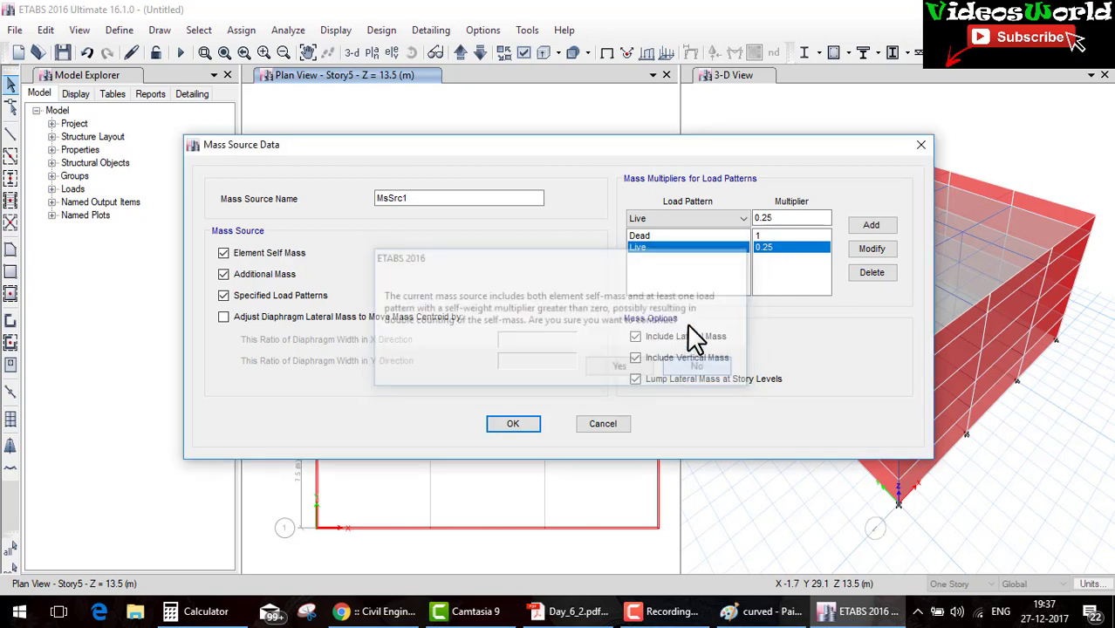
pyautogui.click(698, 236)
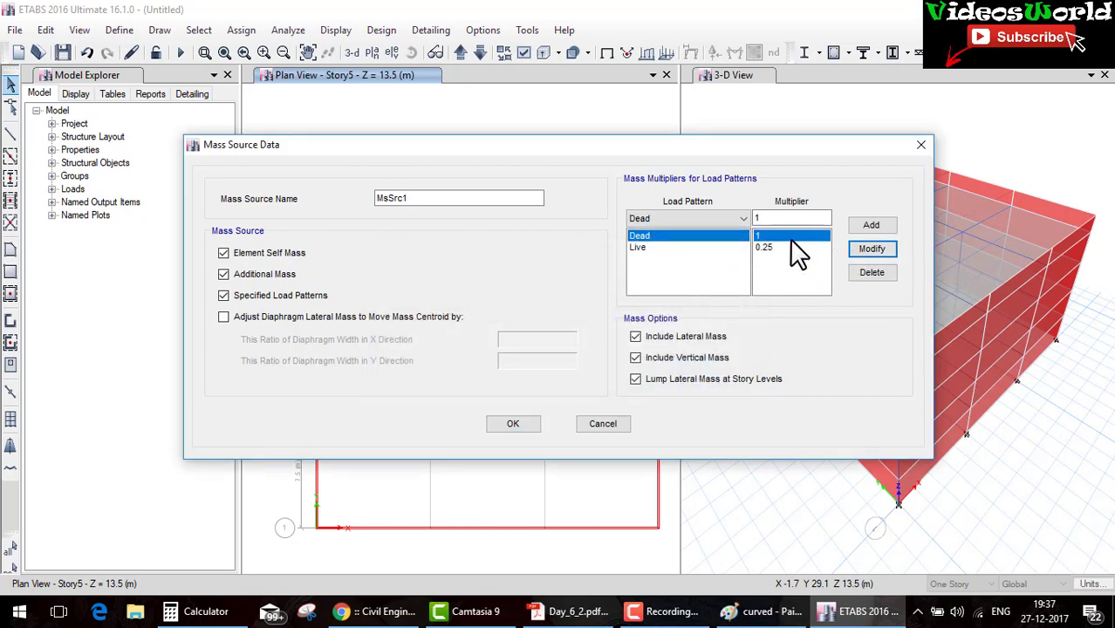
pyautogui.click(863, 271)
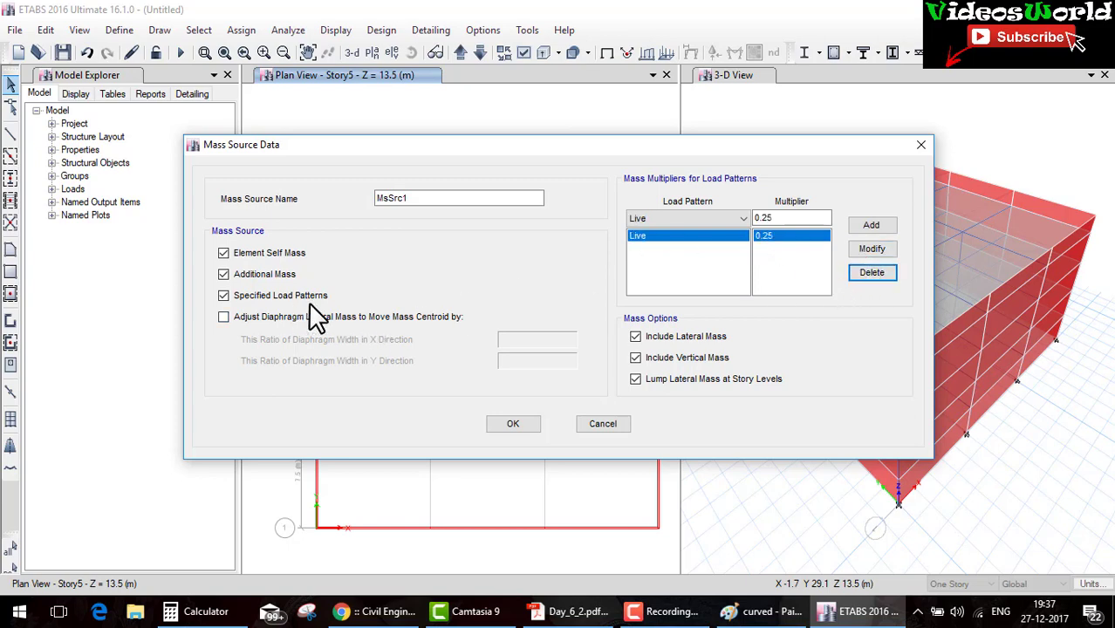
pyautogui.click(499, 423)
pyautogui.click(515, 425)
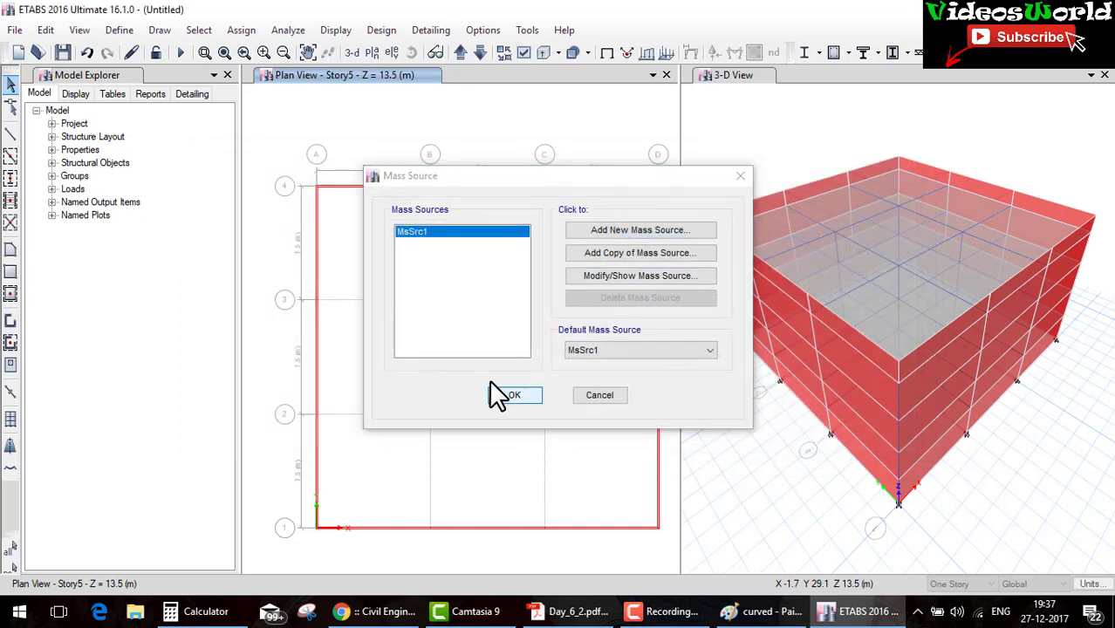
pyautogui.click(501, 392)
# Add a Seismic load pattern named eq using the IS1893 2002 auto lateral load.
pyautogui.click(118, 32)
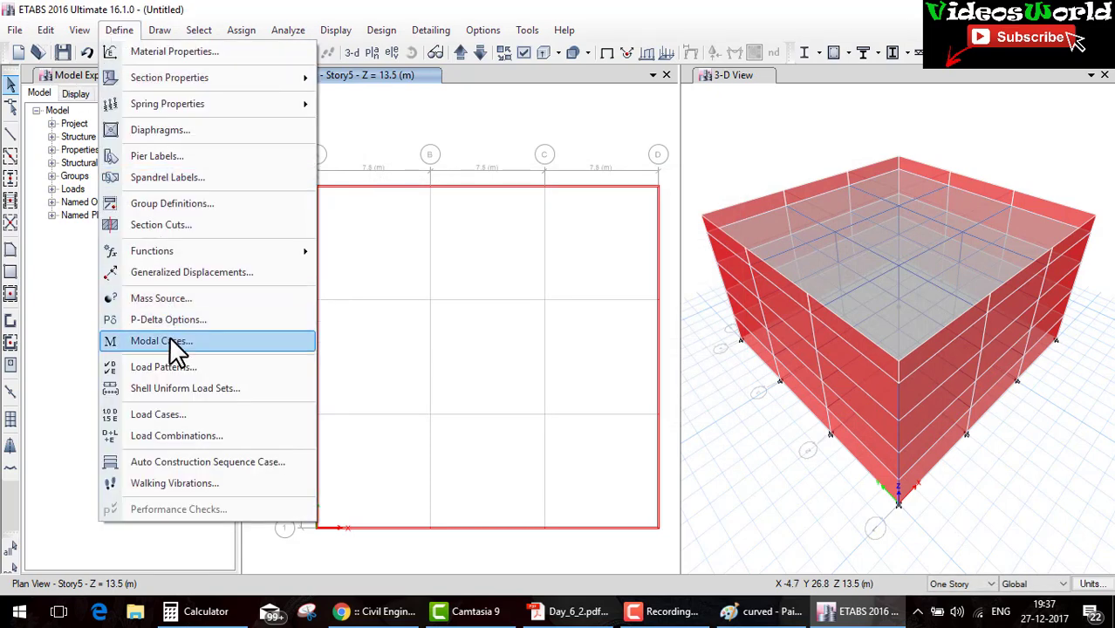
pyautogui.click(174, 367)
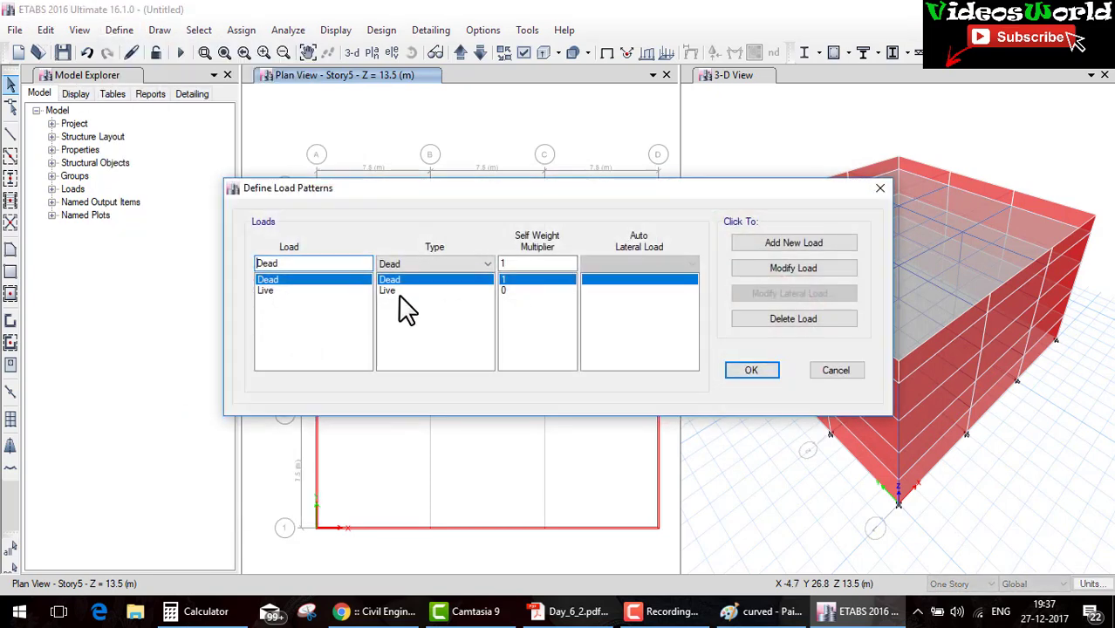
pyautogui.doubleClick(316, 265)
pyautogui.write('eq')
pyautogui.click(443, 264)
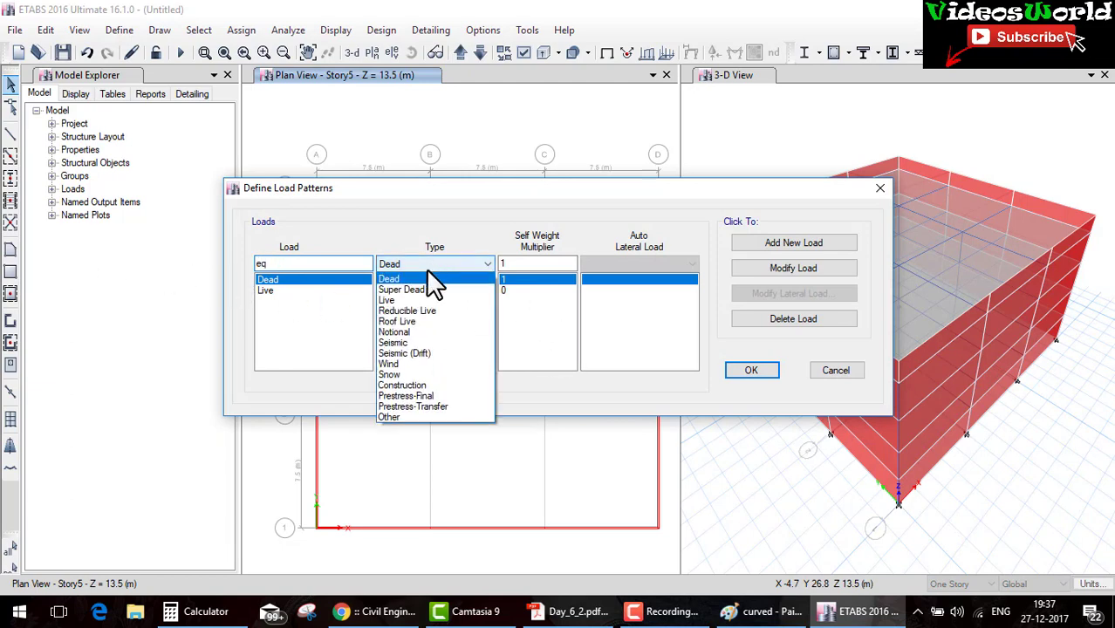
pyautogui.click(415, 340)
pyautogui.click(629, 268)
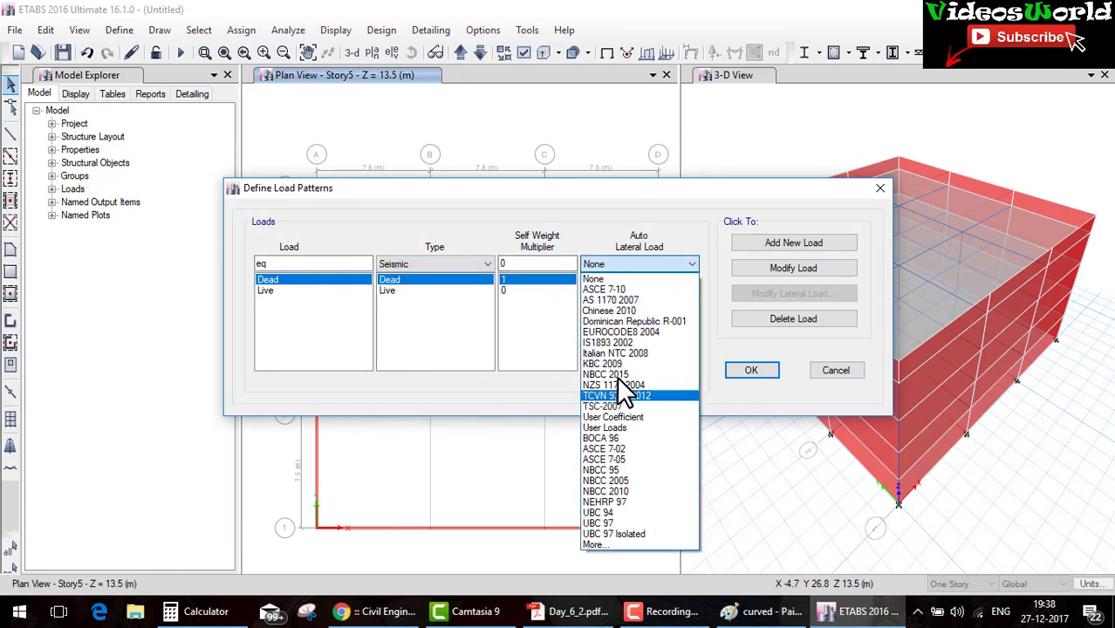
pyautogui.click(626, 342)
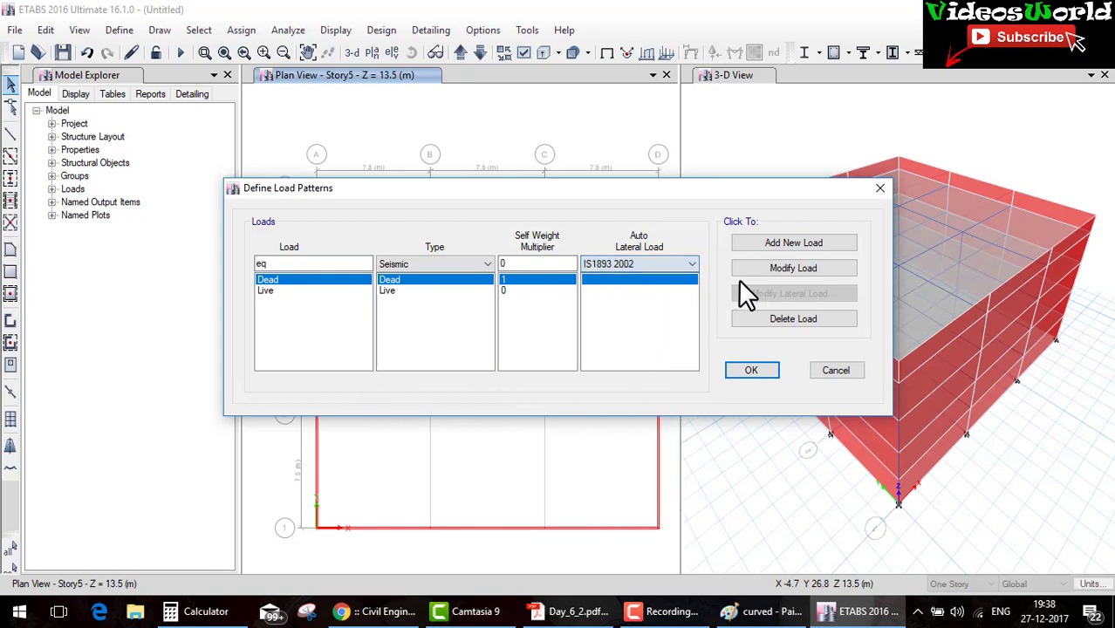
pyautogui.click(767, 244)
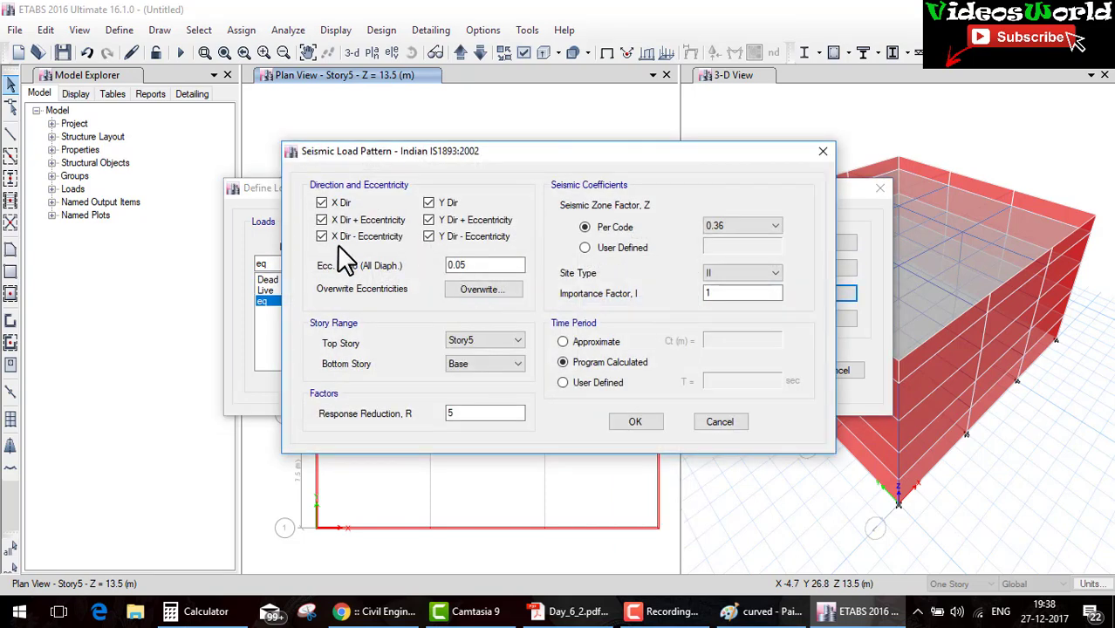
# Restrict eq to the X direction only and set its zone factor to 0.16.
pyautogui.click(352, 219)
pyautogui.click(353, 237)
pyautogui.click(428, 236)
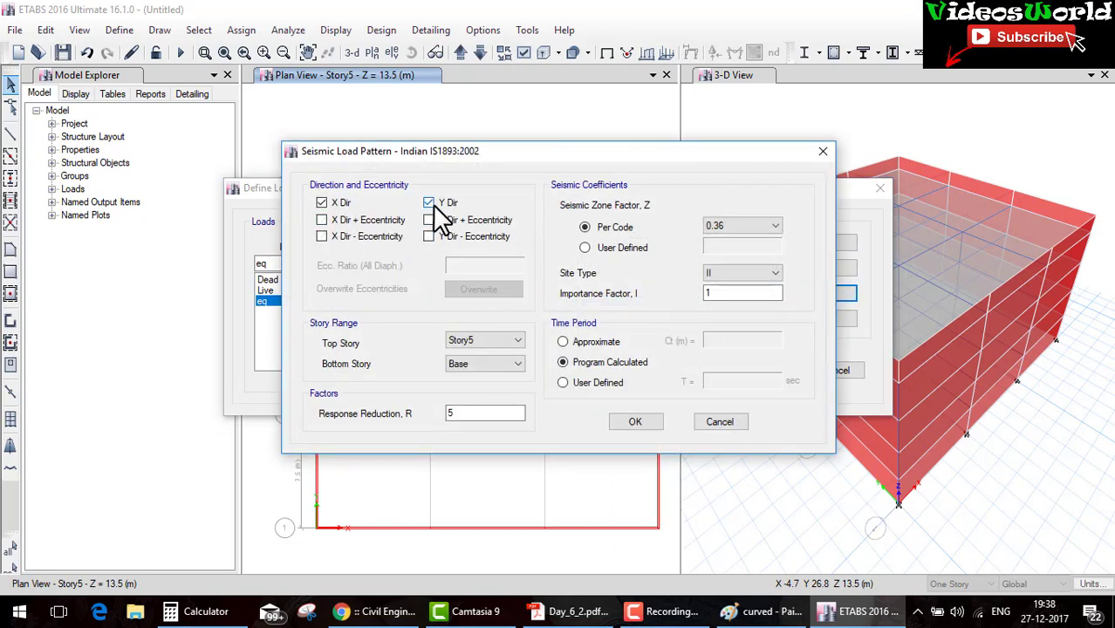
pyautogui.click(431, 204)
pyautogui.click(743, 226)
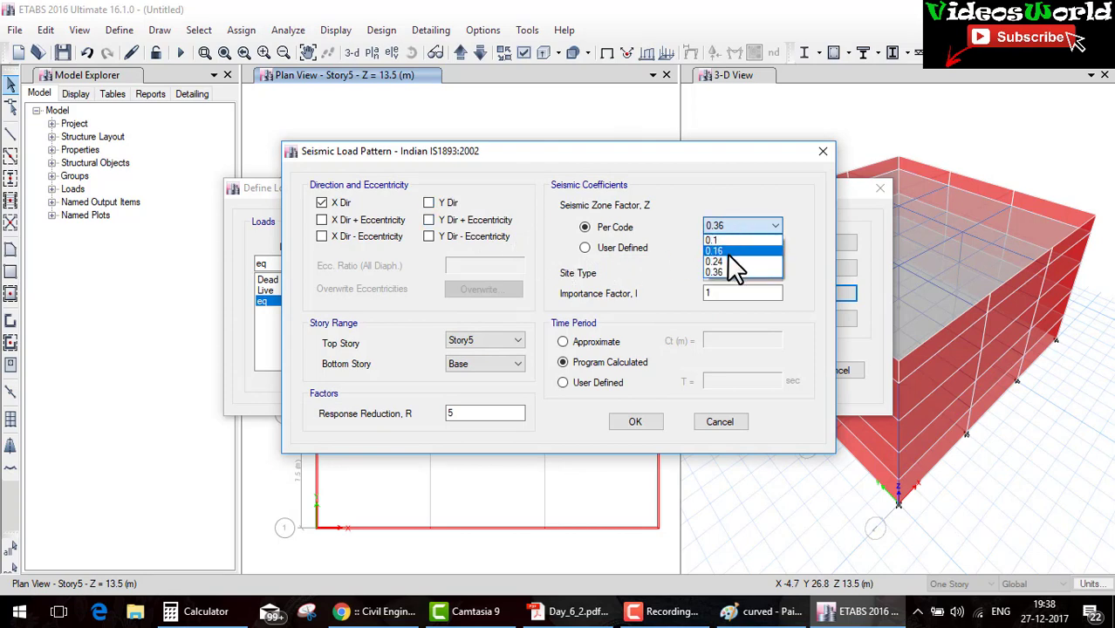
pyautogui.click(727, 253)
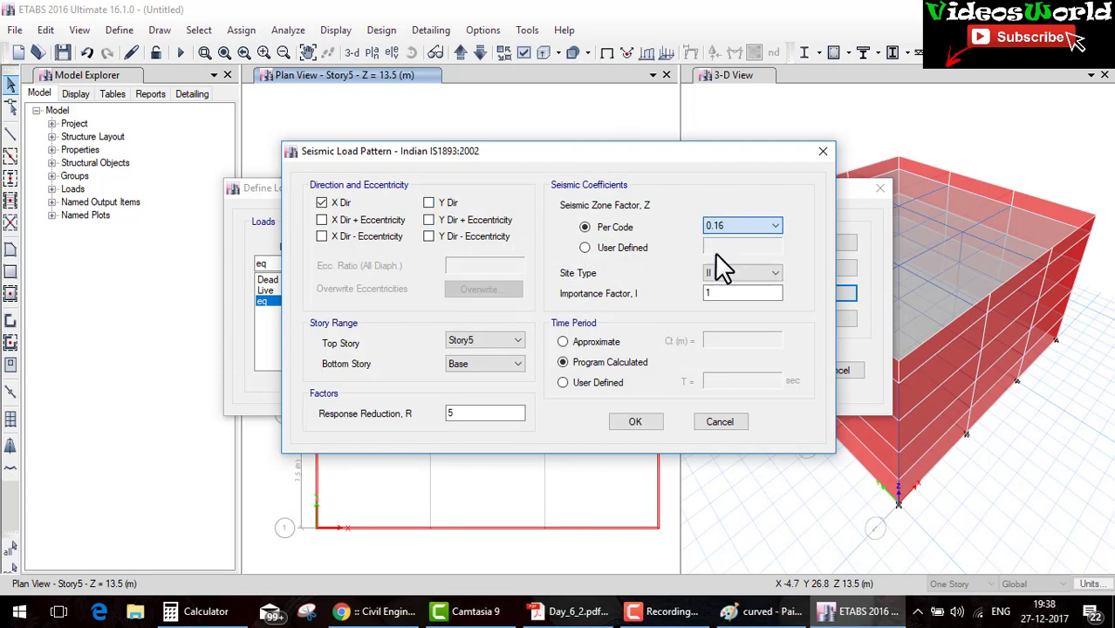
pyautogui.click(577, 612)
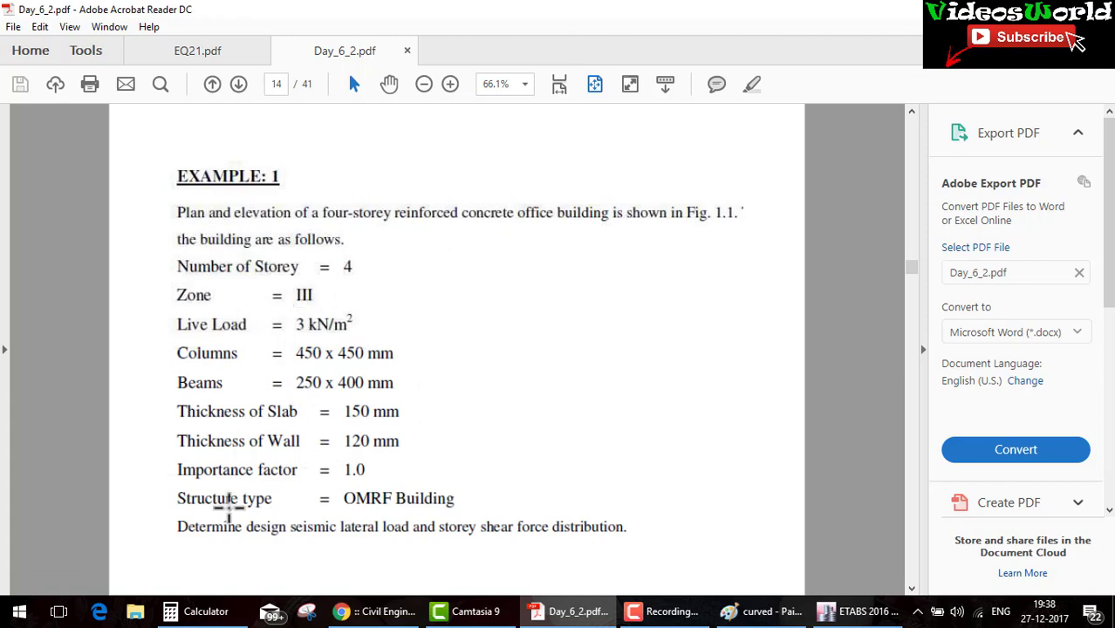
# Underline Medium Soil and importance factor 1.0 in the Day_6_2.pdf example.
pyautogui.scroll(-3, 538, 453)
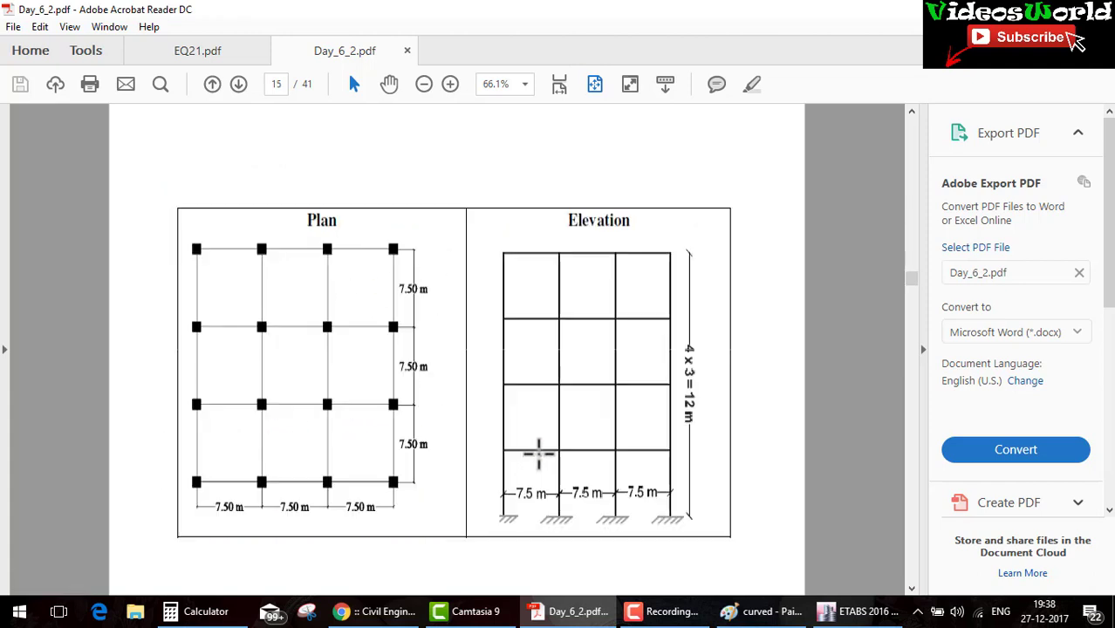
pyautogui.scroll(-3, 538, 453)
pyautogui.scroll(-3, 411, 408)
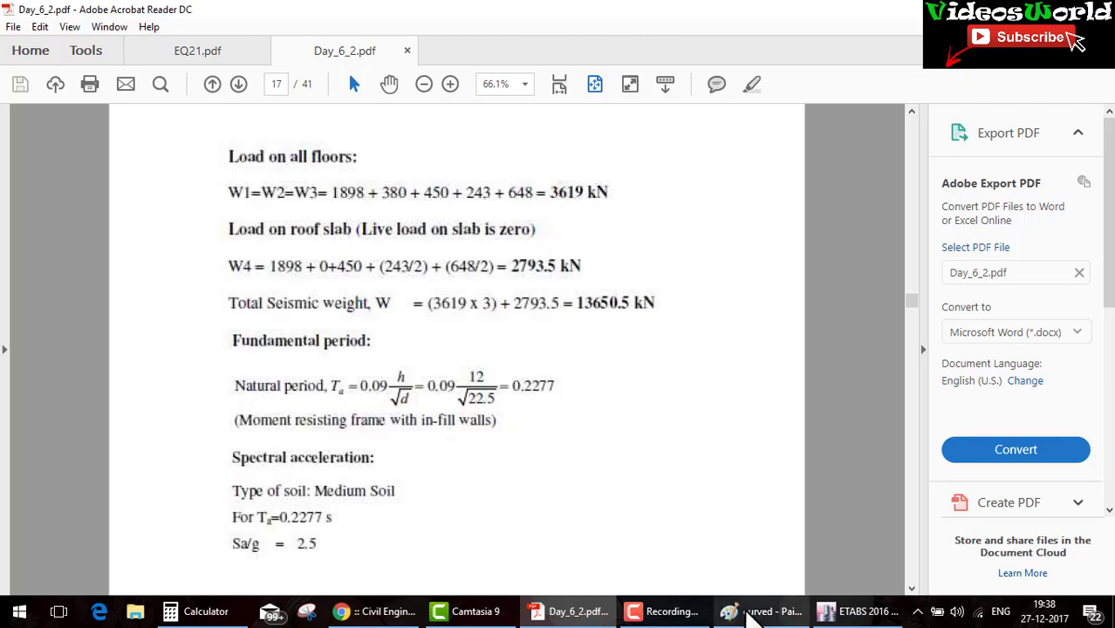
pyautogui.click(851, 611)
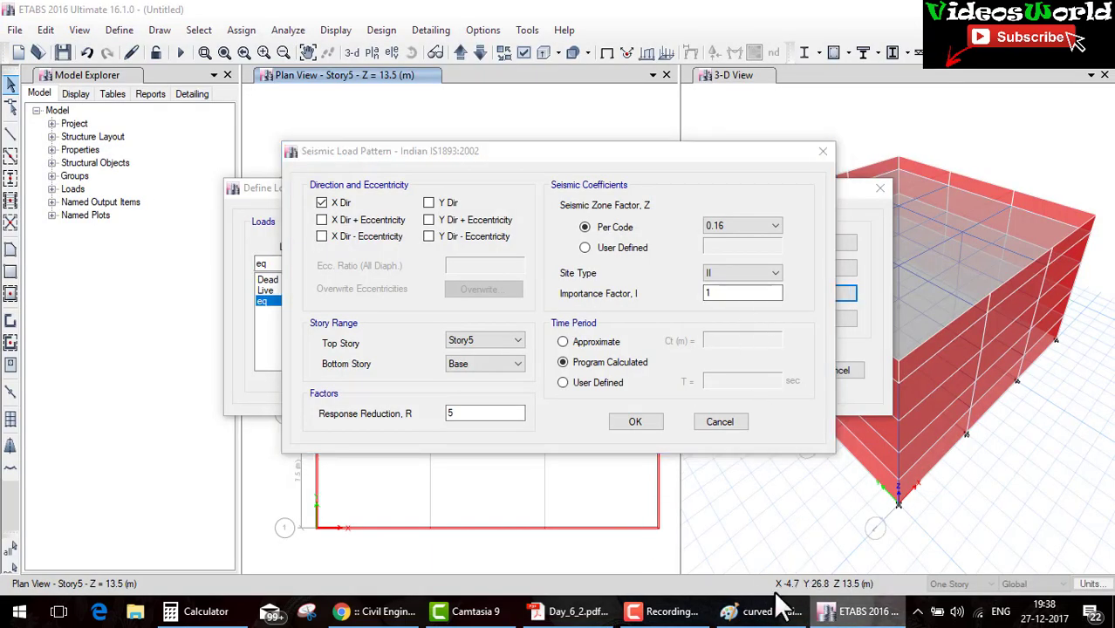
pyautogui.click(571, 611)
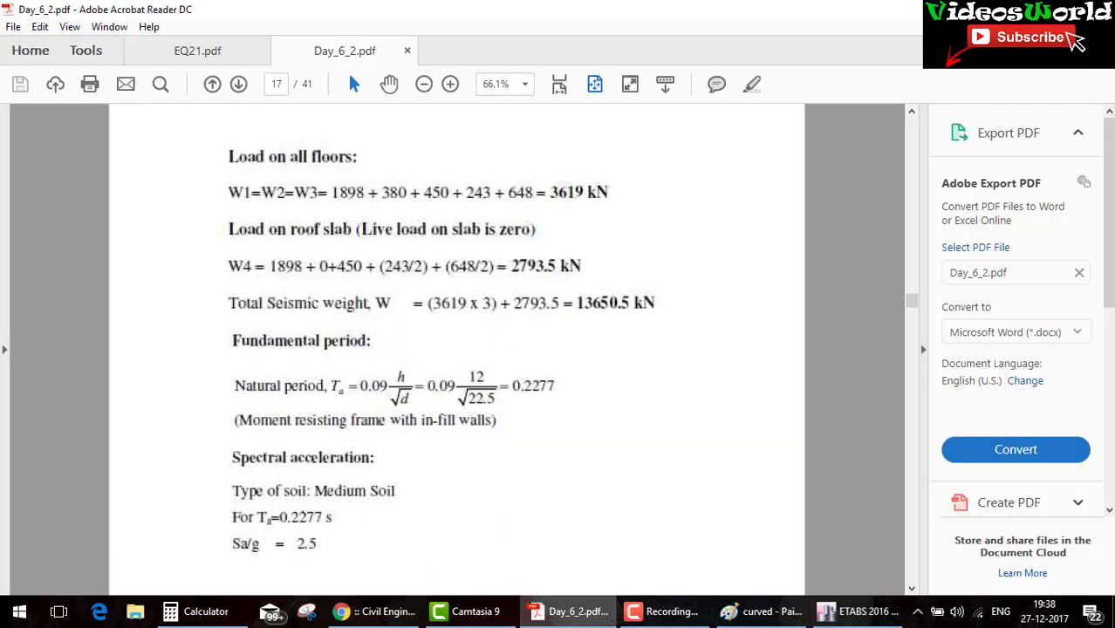
pyautogui.moveTo(325, 505); pyautogui.dragTo(422, 505)
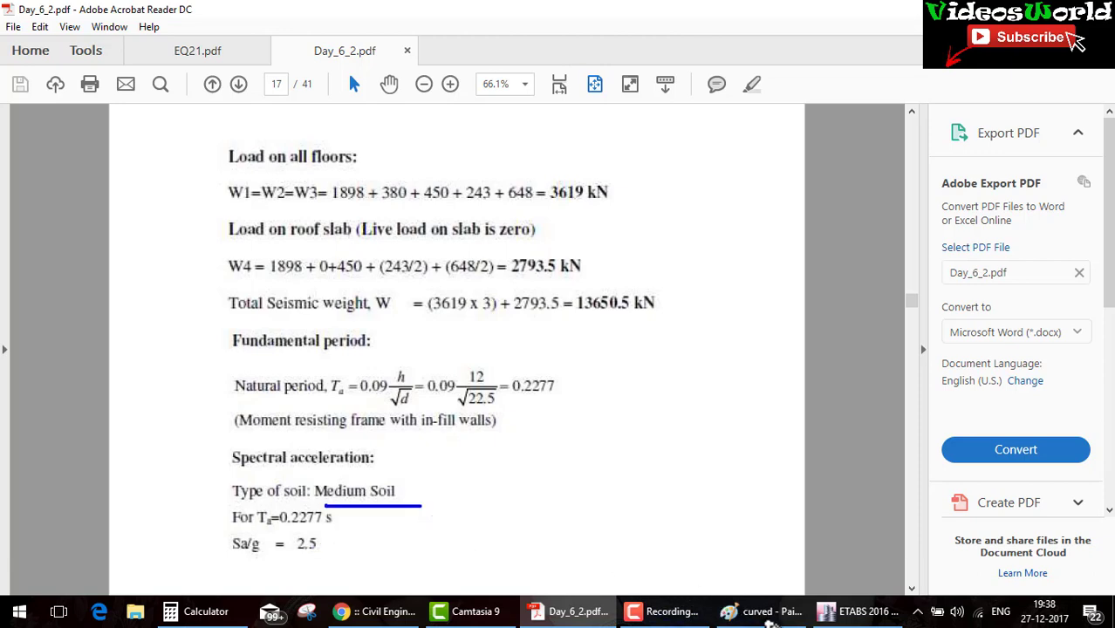
pyautogui.click(857, 610)
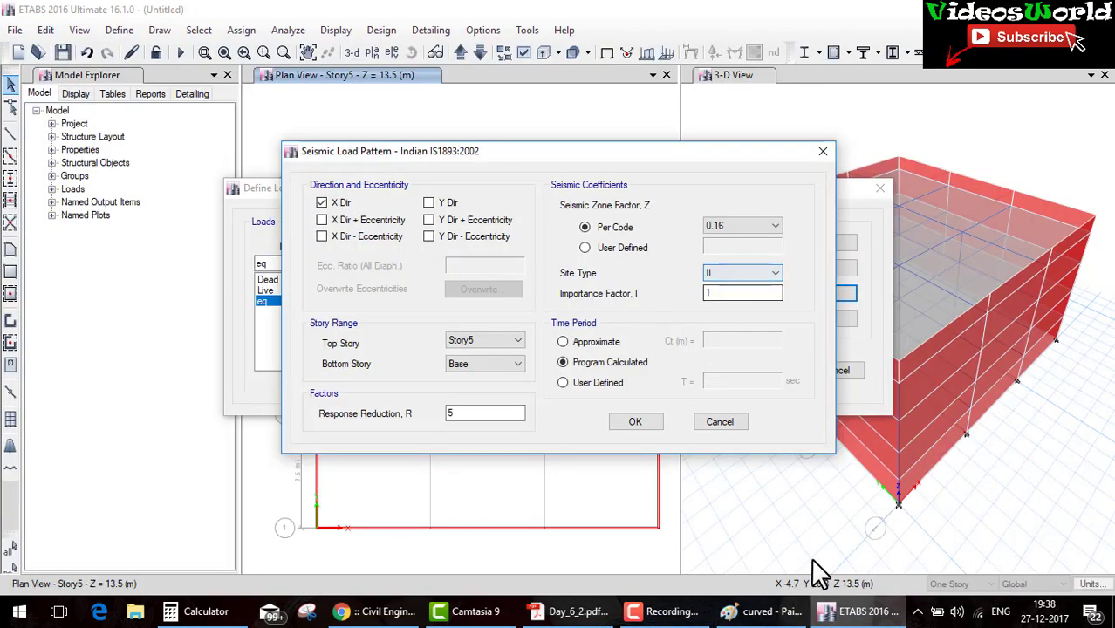
pyautogui.click(566, 610)
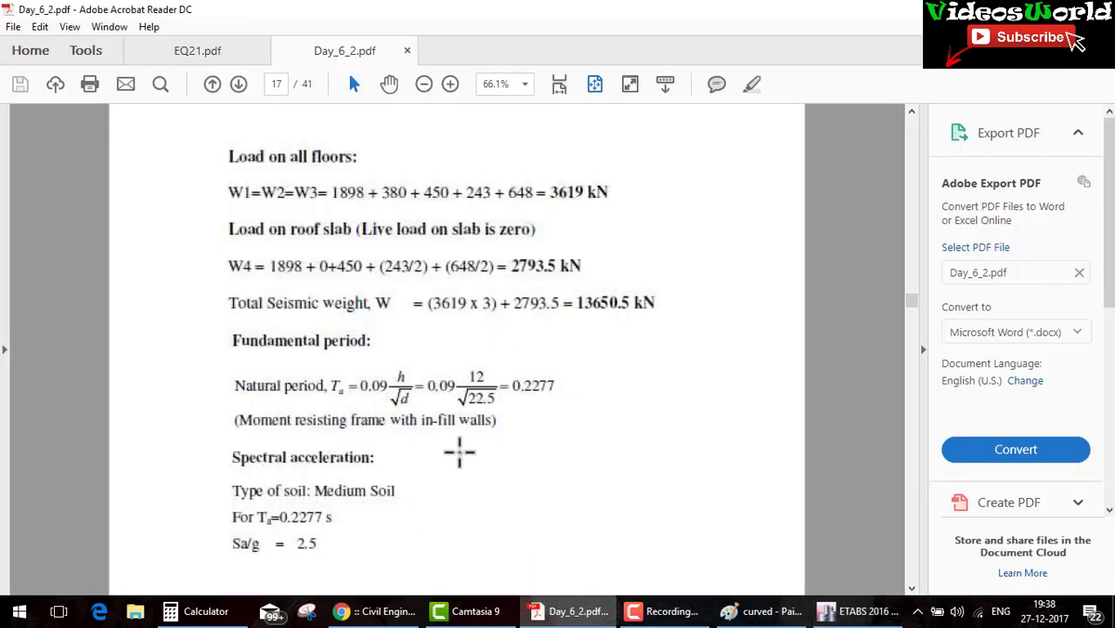
pyautogui.scroll(-3, 462, 450)
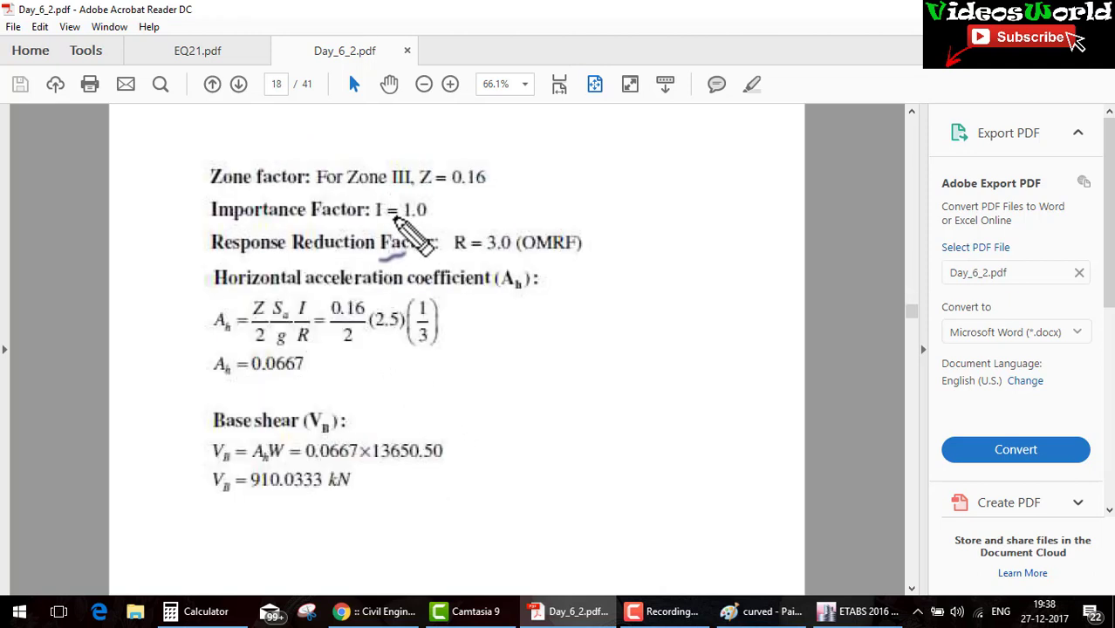
pyautogui.moveTo(396, 222)
pyautogui.mouseDown()
pyautogui.moveTo(479, 221)
pyautogui.moveTo(513, 259)
pyautogui.mouseUp()
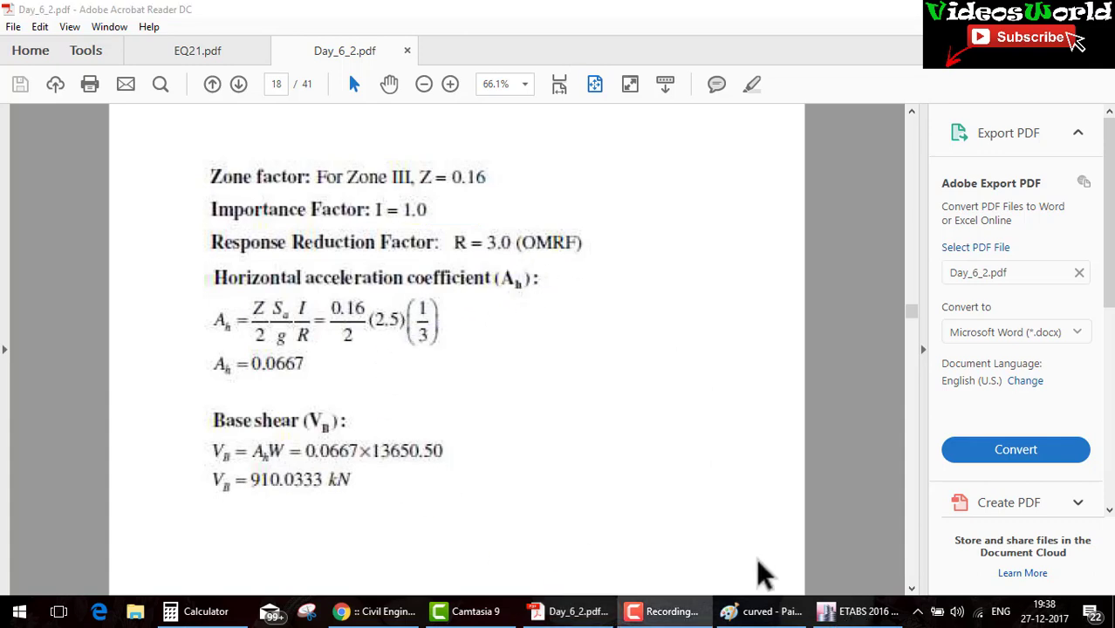
# Set the eq response reduction factor R to 3 and close the load patterns.
pyautogui.click(854, 610)
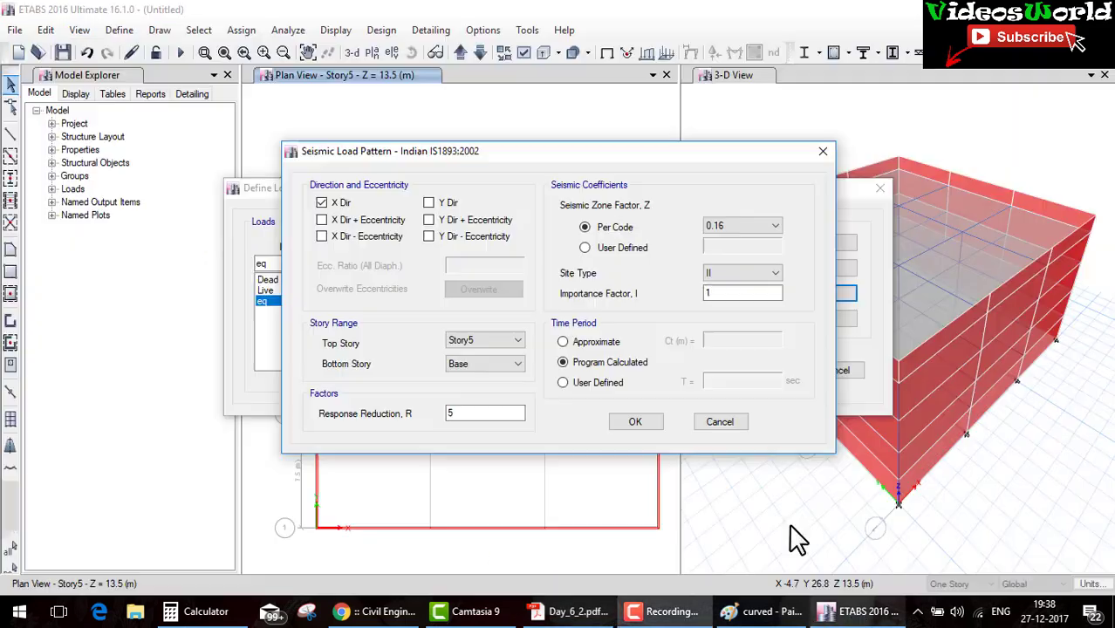
pyautogui.doubleClick(475, 411)
pyautogui.write('3')
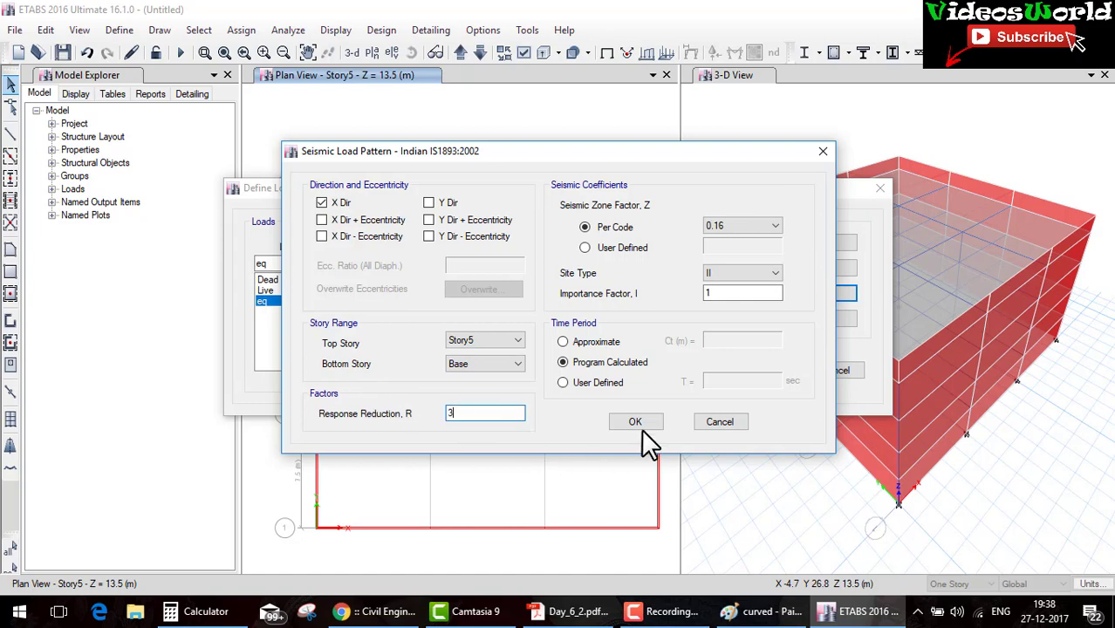
pyautogui.click(636, 422)
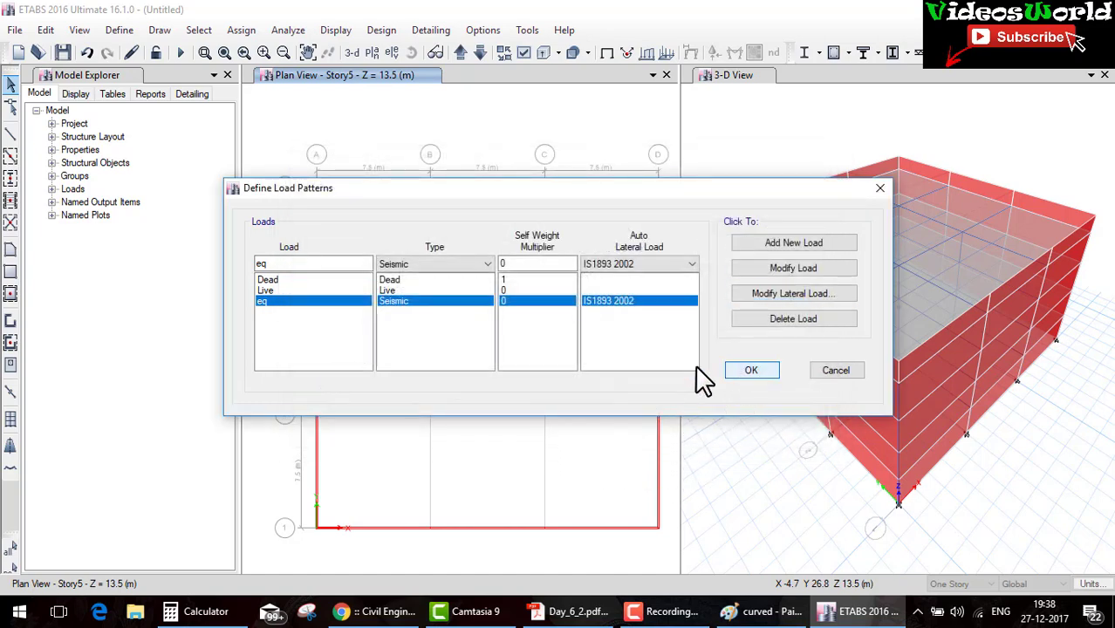
pyautogui.press('Return')
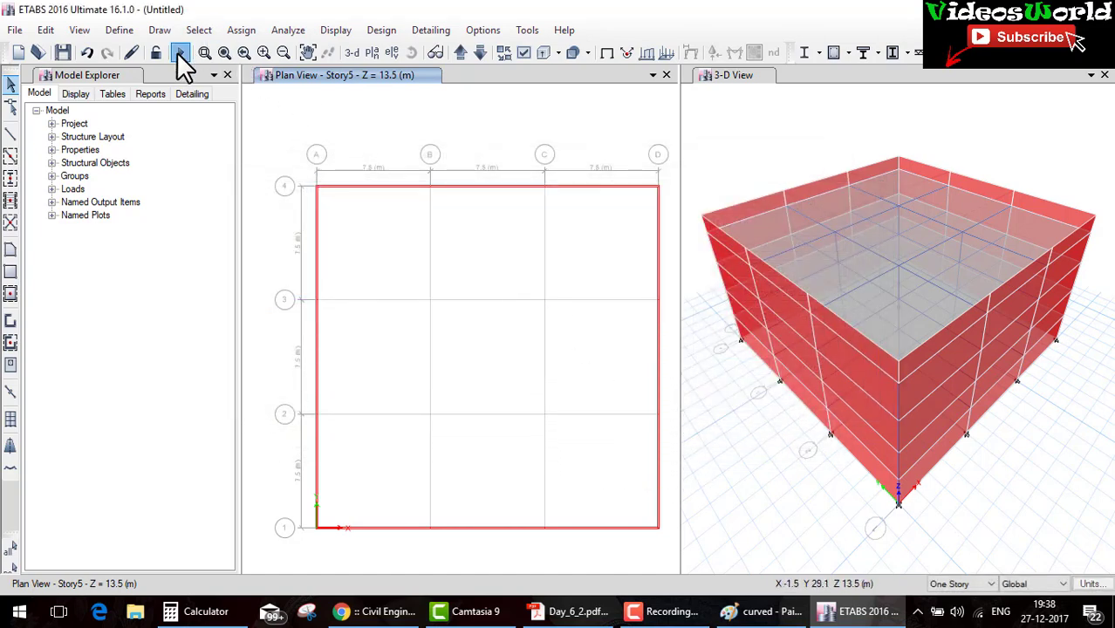
# Save the model as eq and start the analysis run.
pyautogui.click(181, 55)
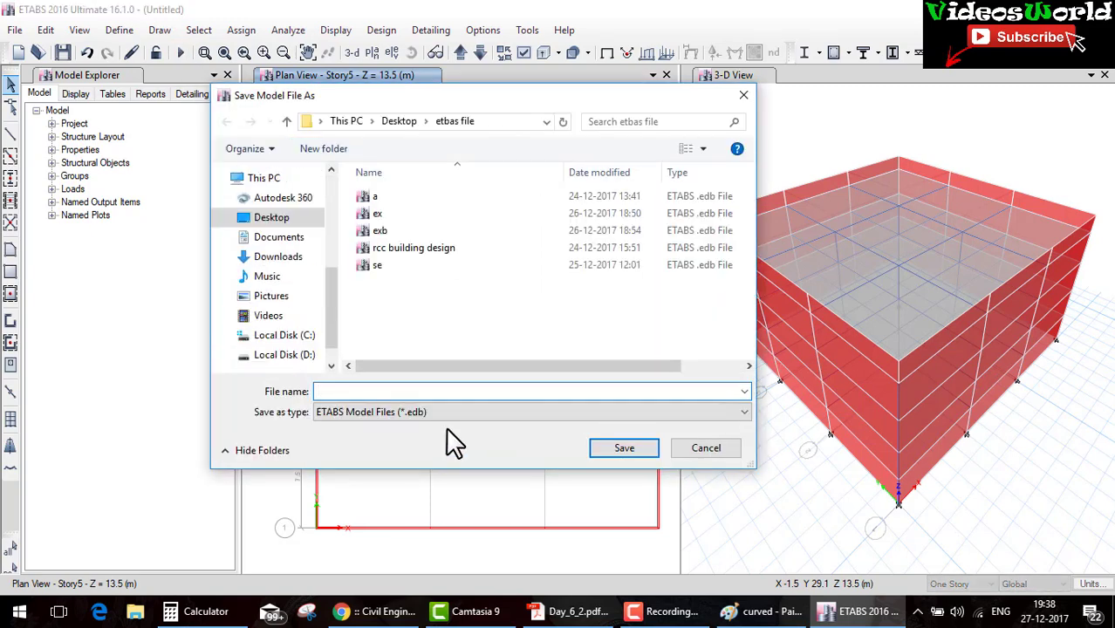
pyautogui.write('eq')
pyautogui.click(618, 447)
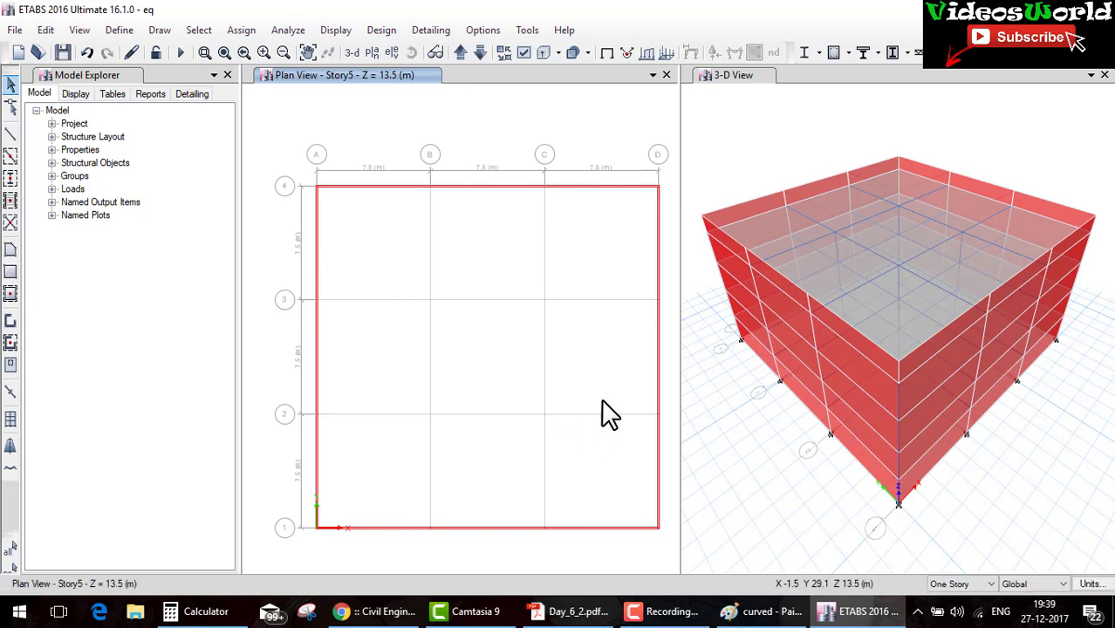
pyautogui.click(181, 53)
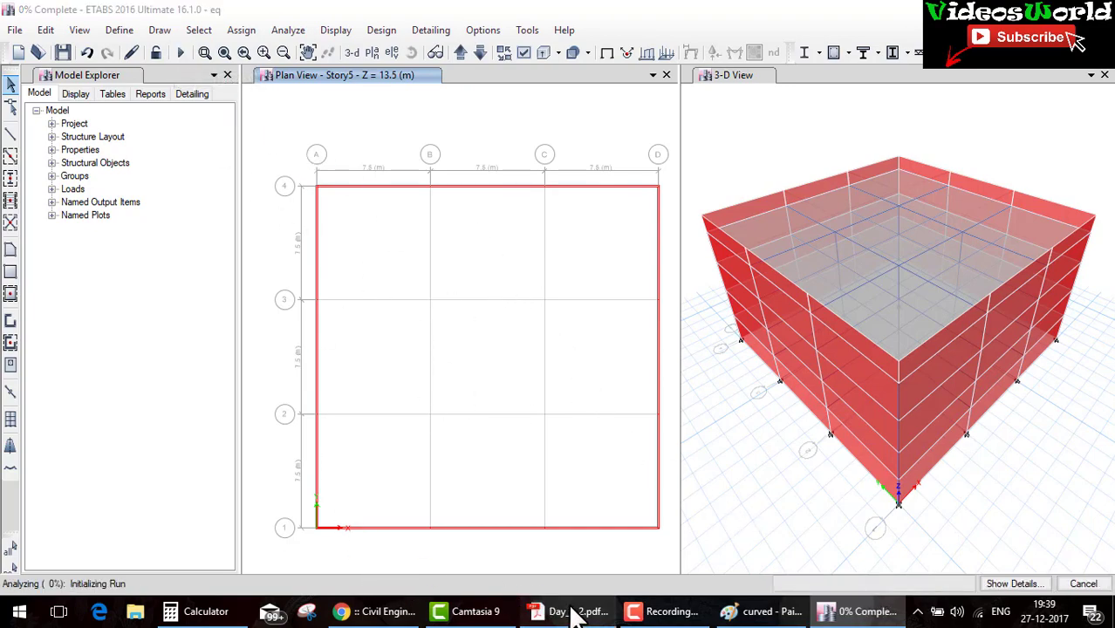
# In Day_6_2.pdf, underline the storey shear values 426.53, 737.35, 875.50 and 910.03.
pyautogui.click(571, 612)
pyautogui.scroll(-5, 489, 364)
pyautogui.scroll(3, 490, 365)
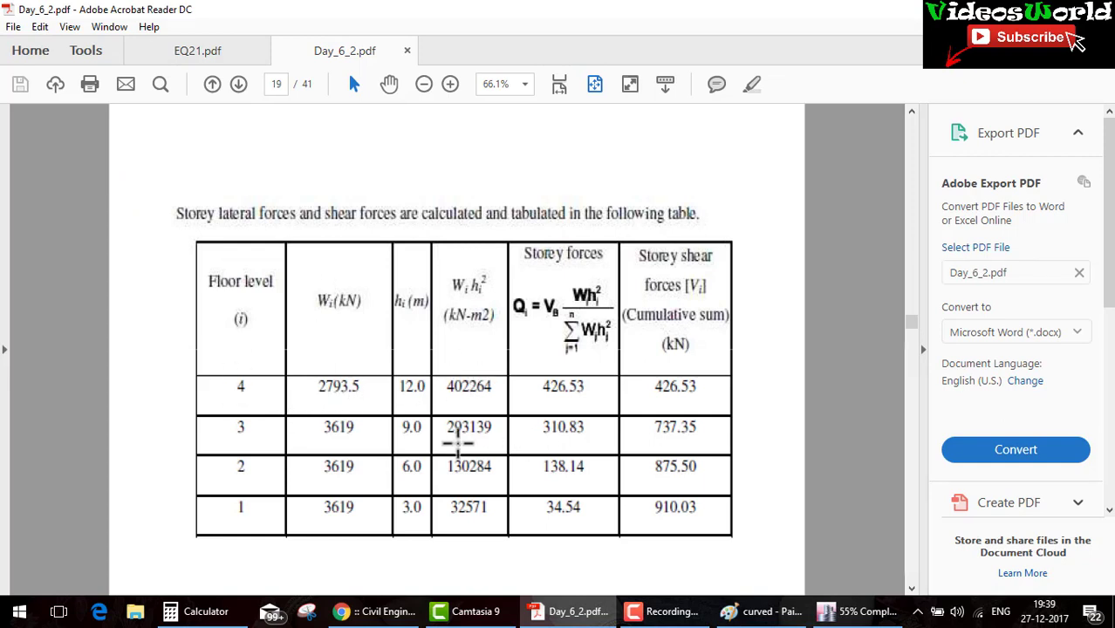
pyautogui.moveTo(652, 446); pyautogui.dragTo(678, 440)
pyautogui.moveTo(648, 396); pyautogui.dragTo(707, 396)
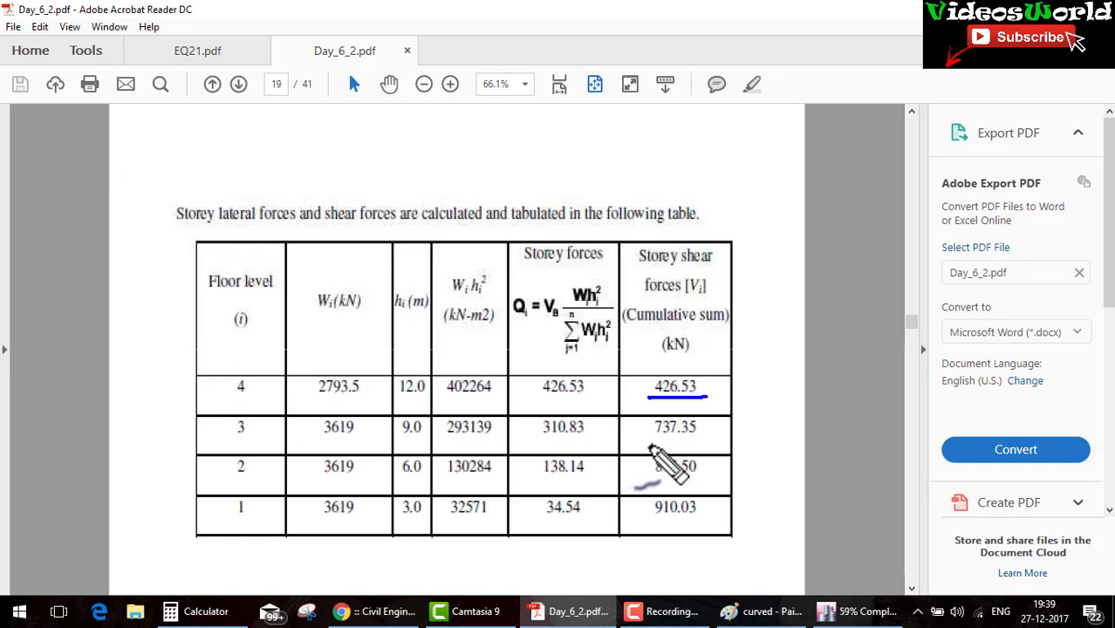
pyautogui.moveTo(648, 444); pyautogui.dragTo(746, 443)
pyautogui.moveTo(648, 519); pyautogui.dragTo(722, 518)
pyautogui.moveTo(652, 483); pyautogui.dragTo(730, 476)
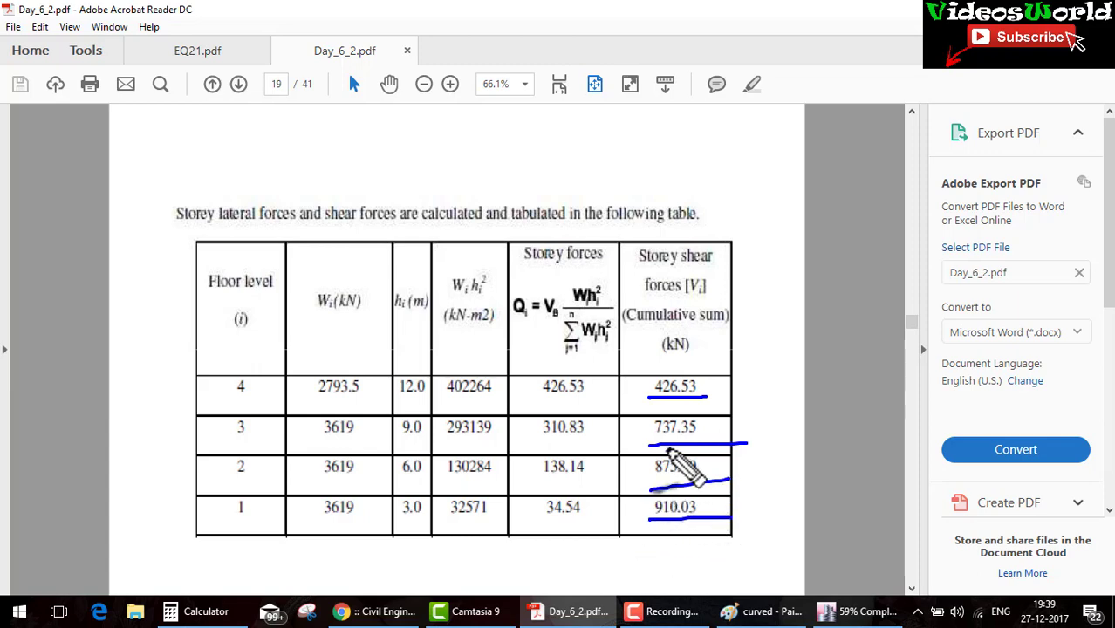
pyautogui.moveTo(670, 416); pyautogui.dragTo(703, 415)
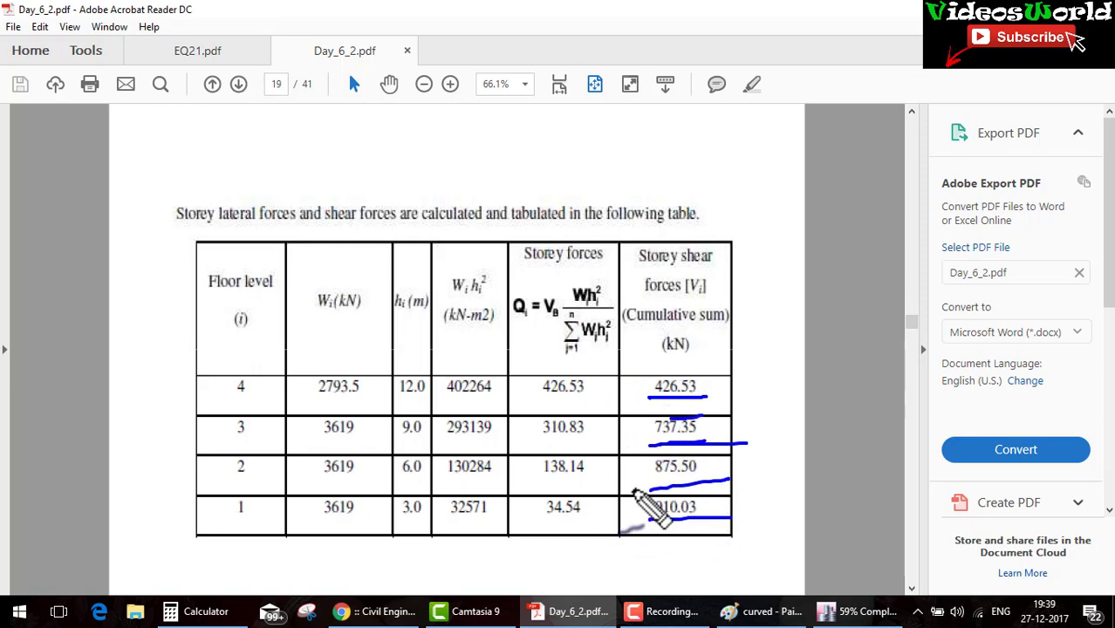
# Underline the storey forces 34.54, 138.14 and 310.83, then scroll to page 20's distribution figure.
pyautogui.moveTo(540, 526); pyautogui.dragTo(625, 523)
pyautogui.moveTo(542, 481); pyautogui.dragTo(601, 478)
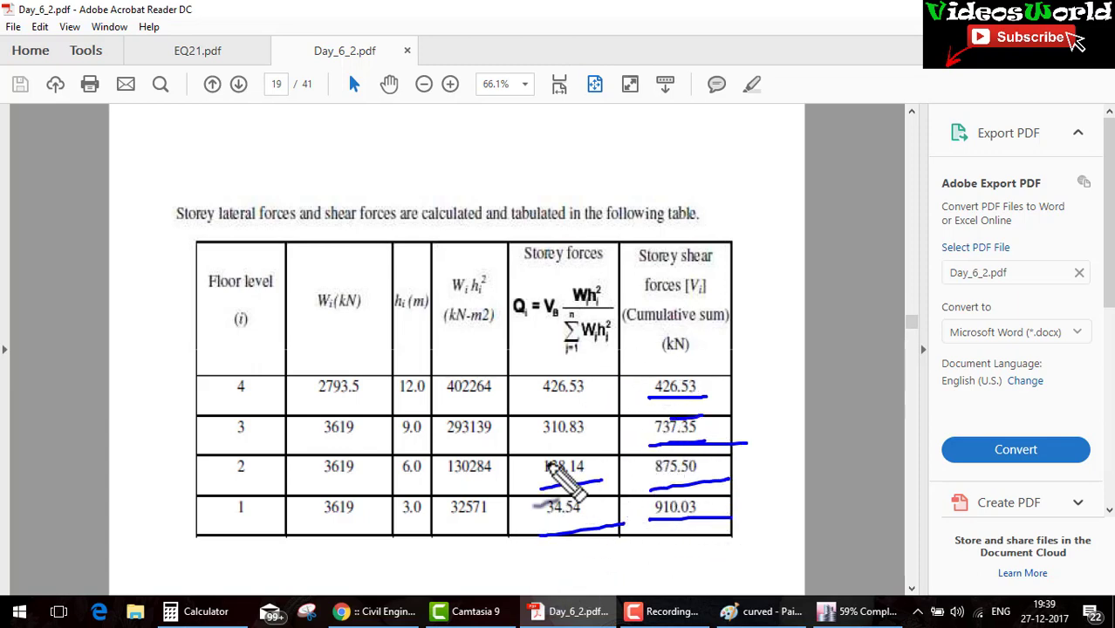
pyautogui.moveTo(537, 450)
pyautogui.mouseDown()
pyautogui.moveTo(592, 447)
pyautogui.moveTo(623, 402)
pyautogui.mouseUp()
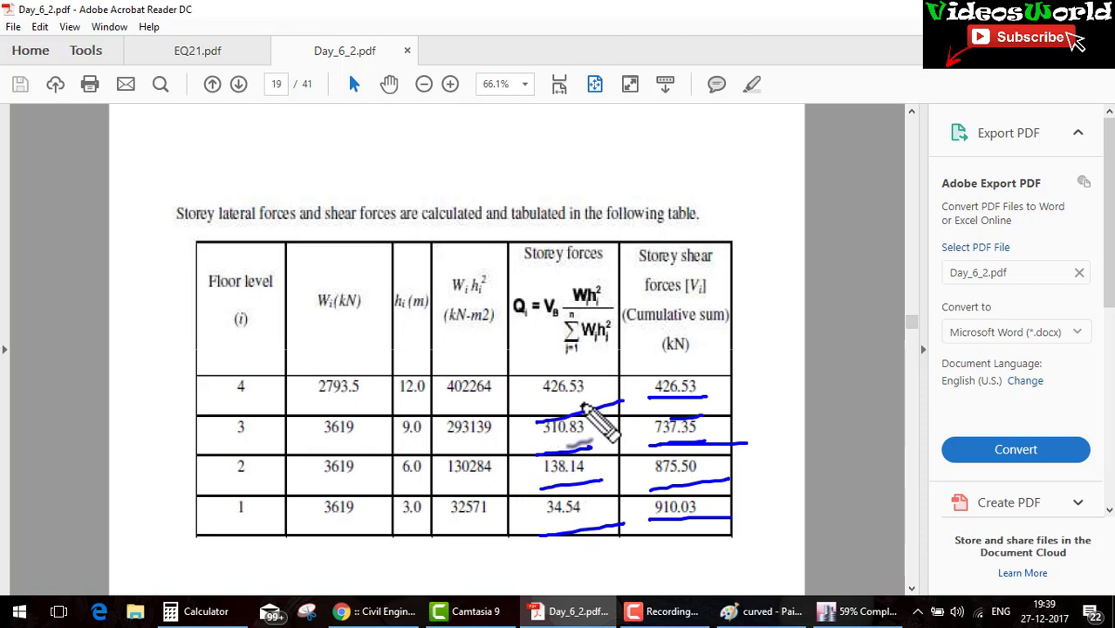
pyautogui.scroll(-5, 578, 404)
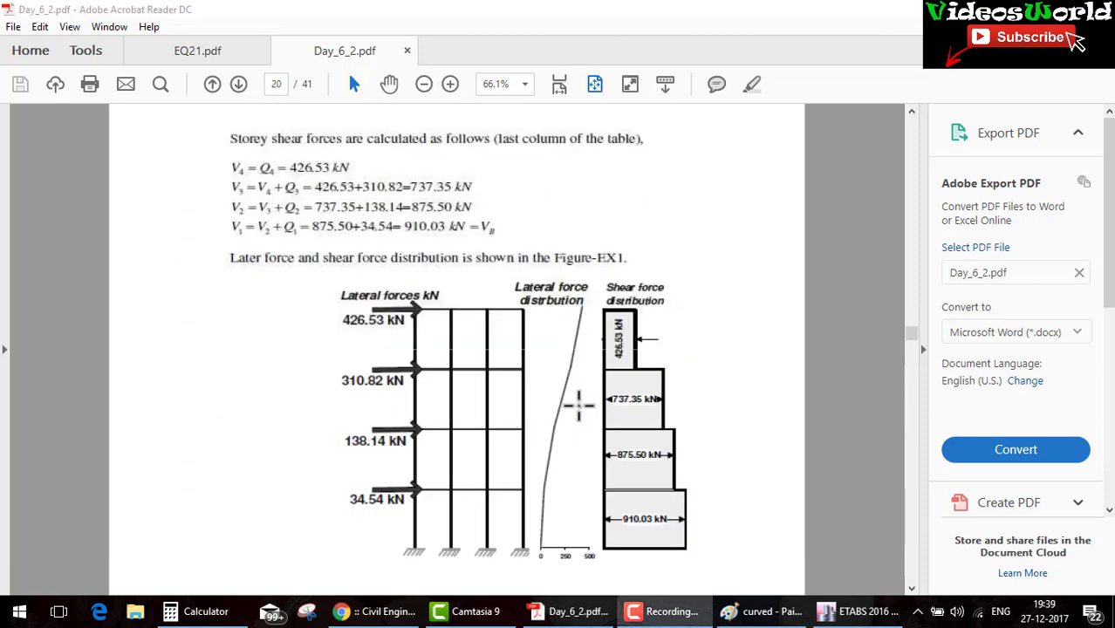
# Plot and tabulate the eq auto lateral loads per storey: 447.15, 308.02, 136.90 and 34.22 kN.
pyautogui.click(828, 611)
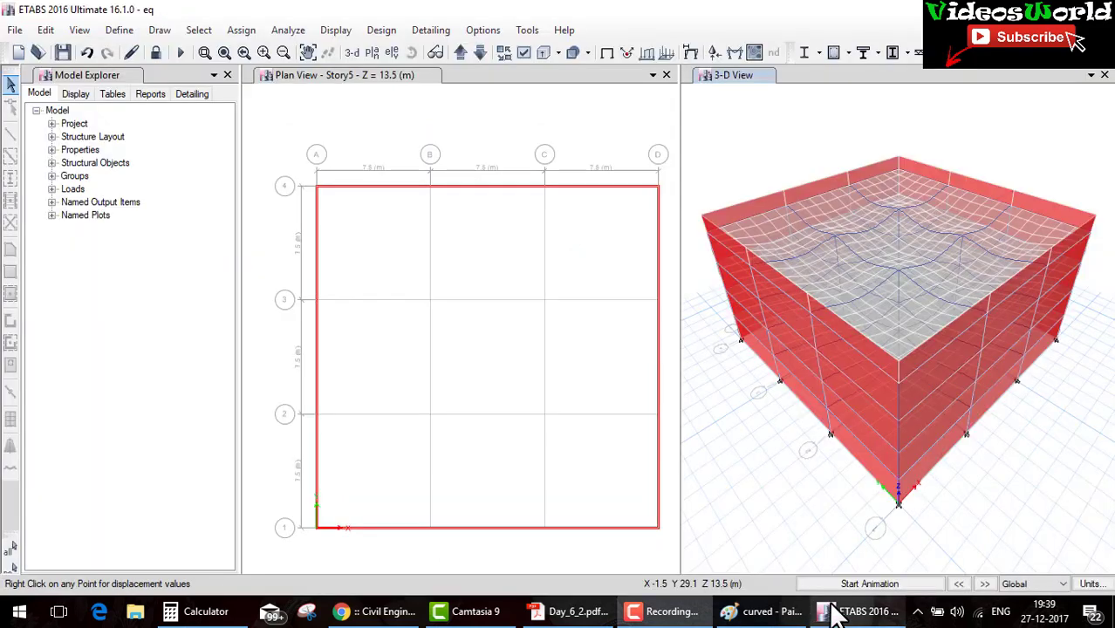
pyautogui.click(336, 30)
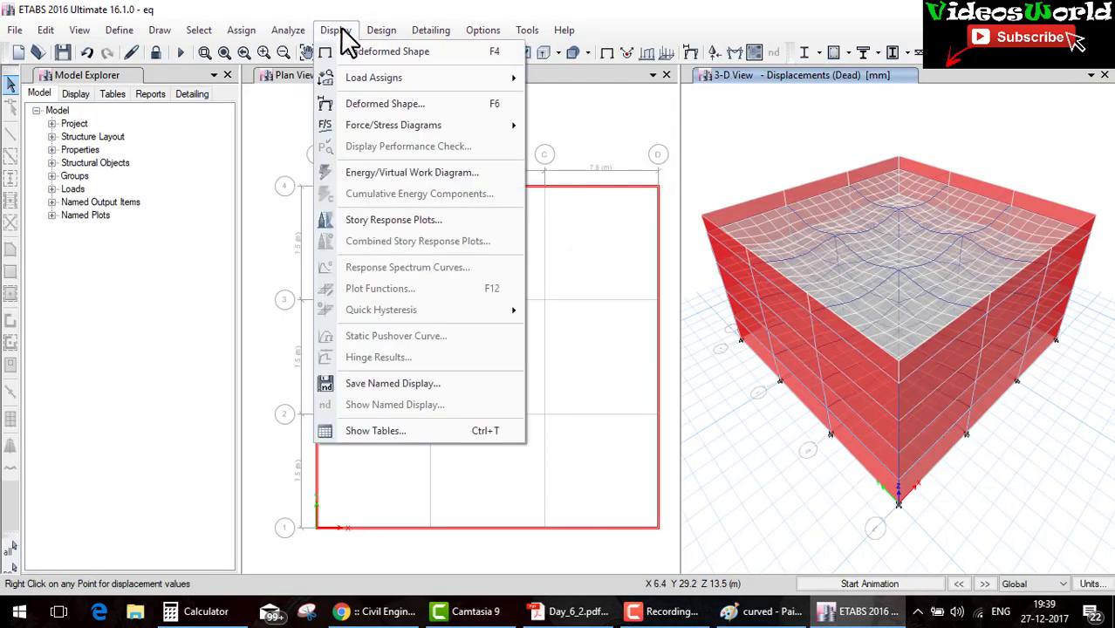
pyautogui.click(405, 223)
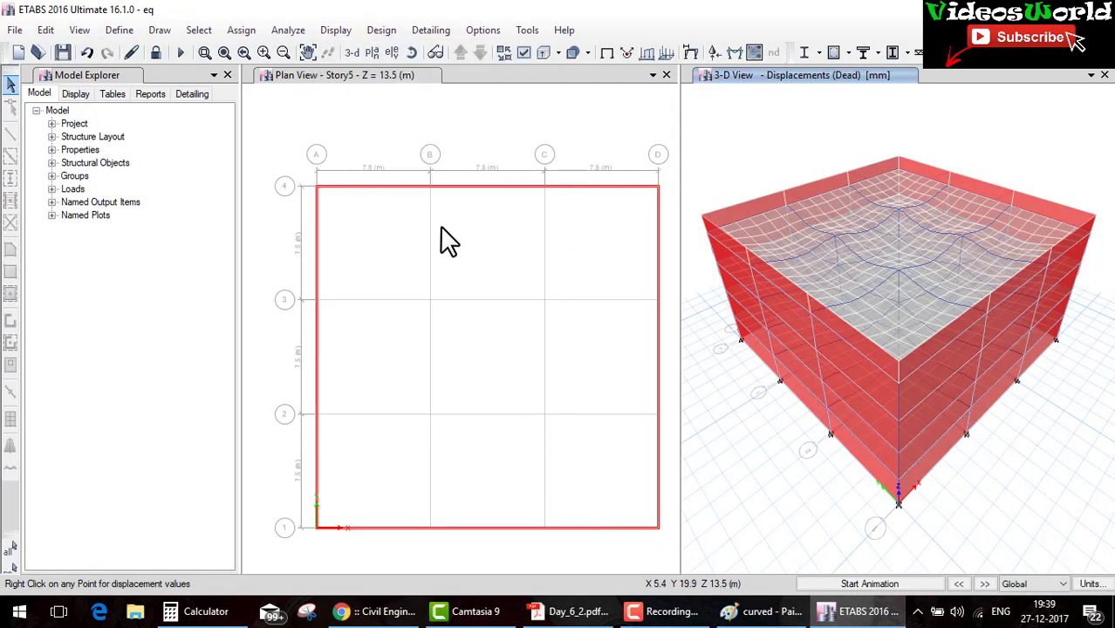
pyautogui.click(376, 155)
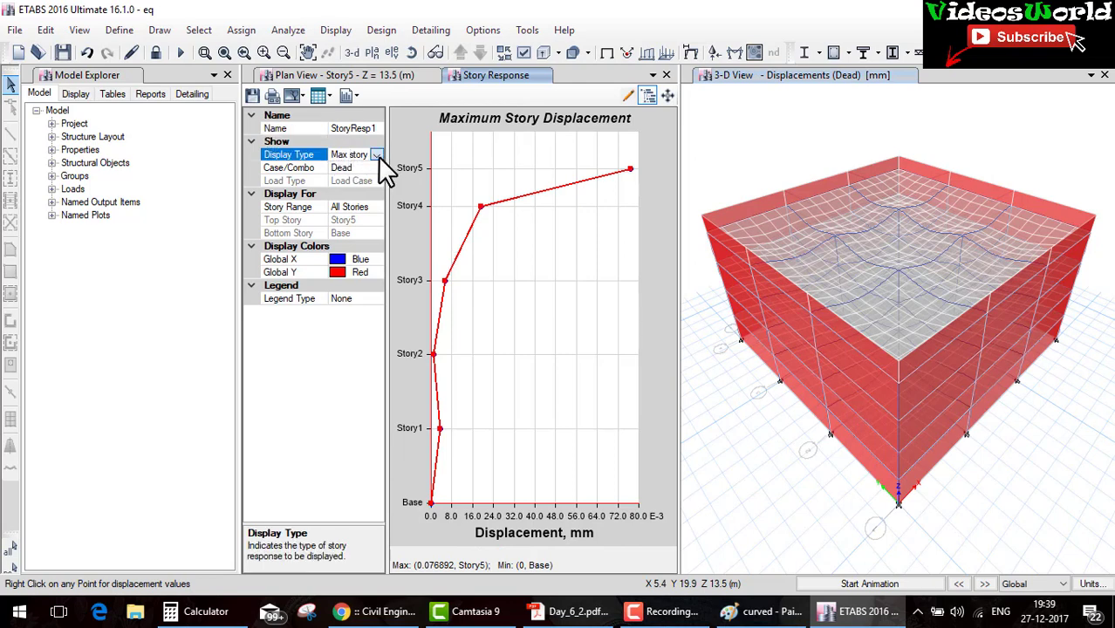
pyautogui.click(376, 155)
pyautogui.click(346, 186)
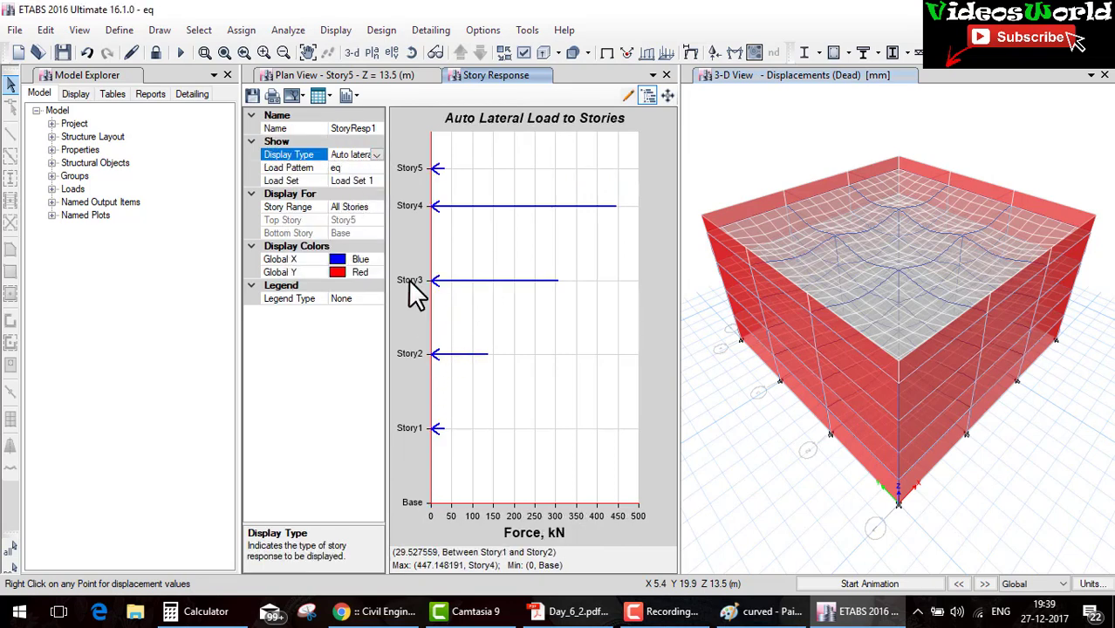
pyautogui.click(317, 96)
pyautogui.click(373, 129)
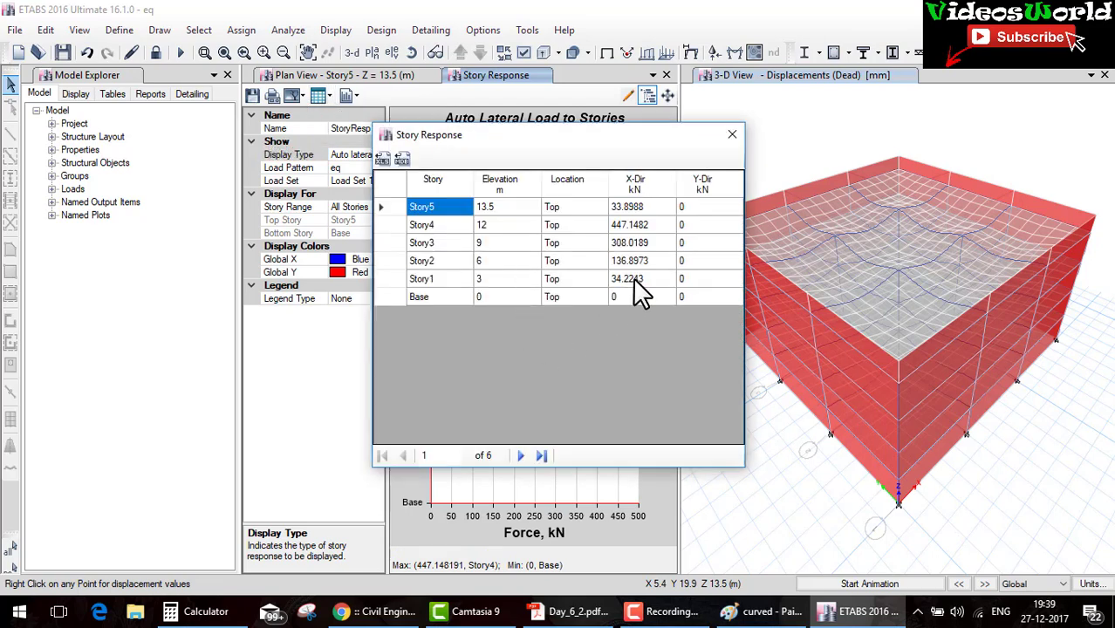
pyautogui.click(600, 614)
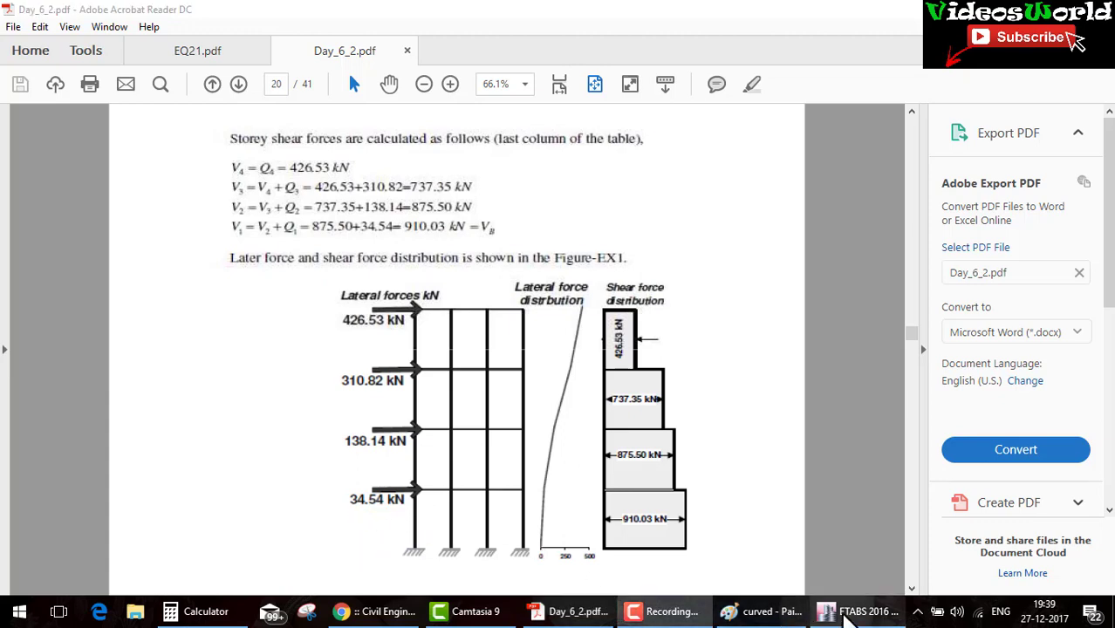
pyautogui.click(850, 614)
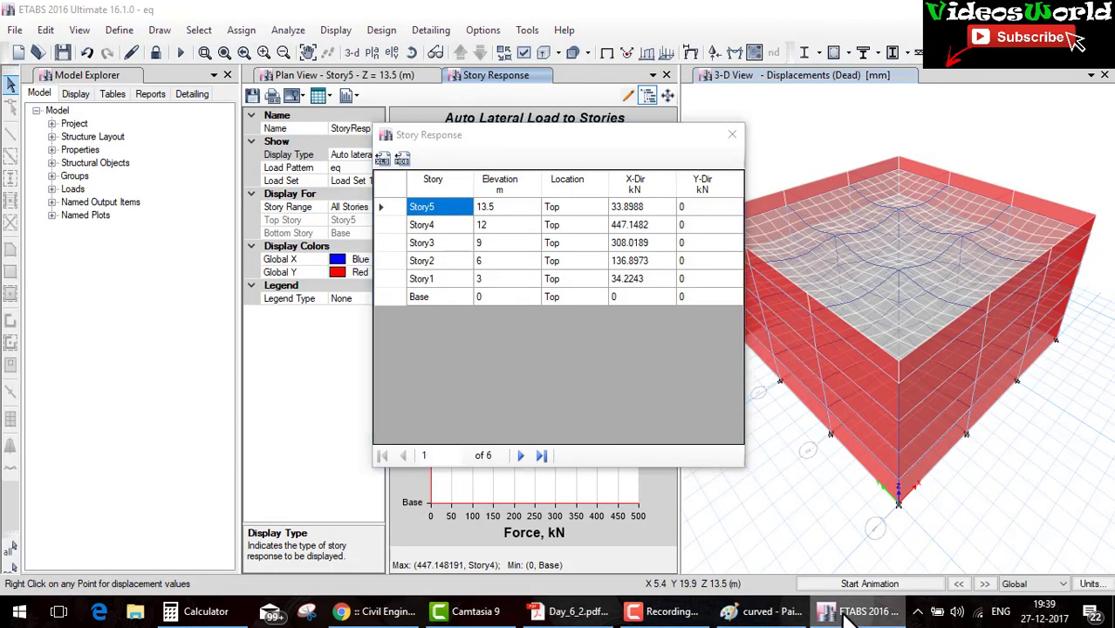
pyautogui.click(571, 613)
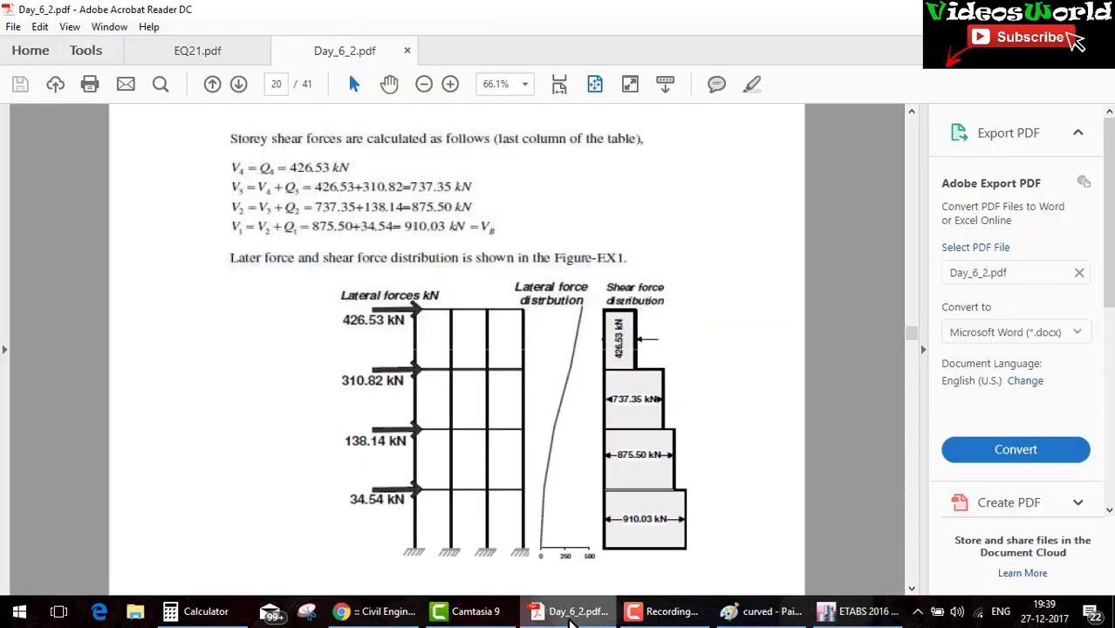
pyautogui.click(572, 615)
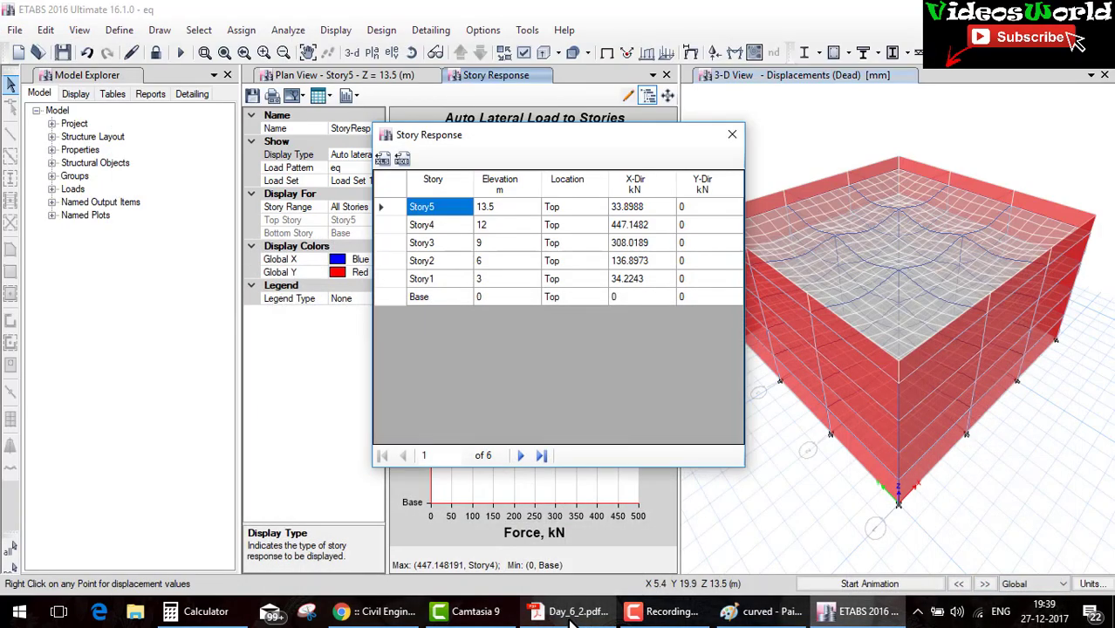
pyautogui.click(571, 615)
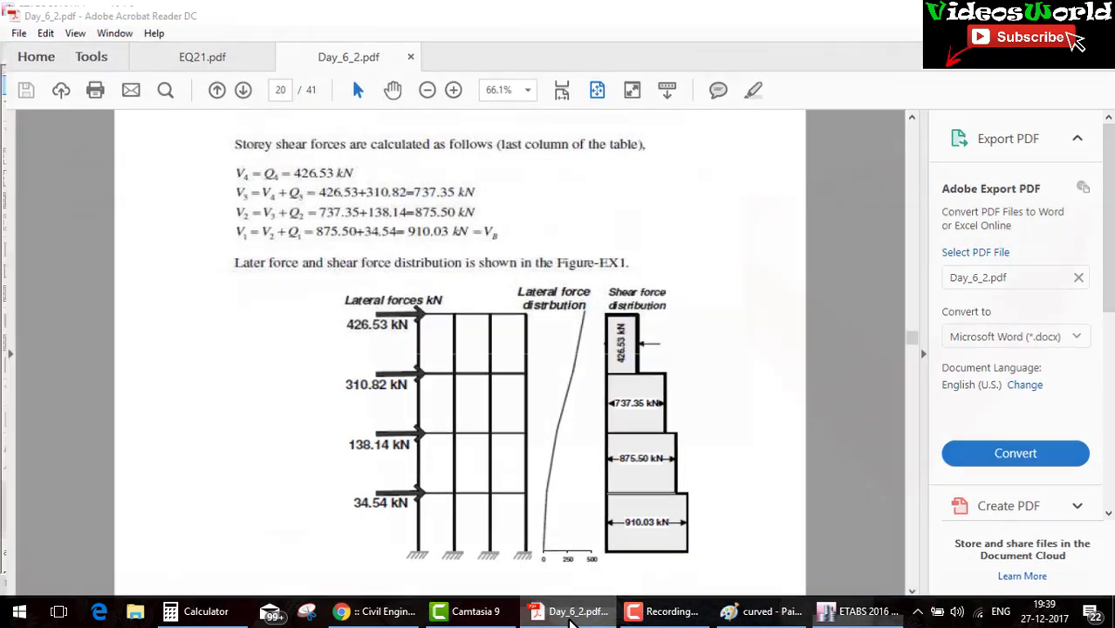
pyautogui.click(571, 618)
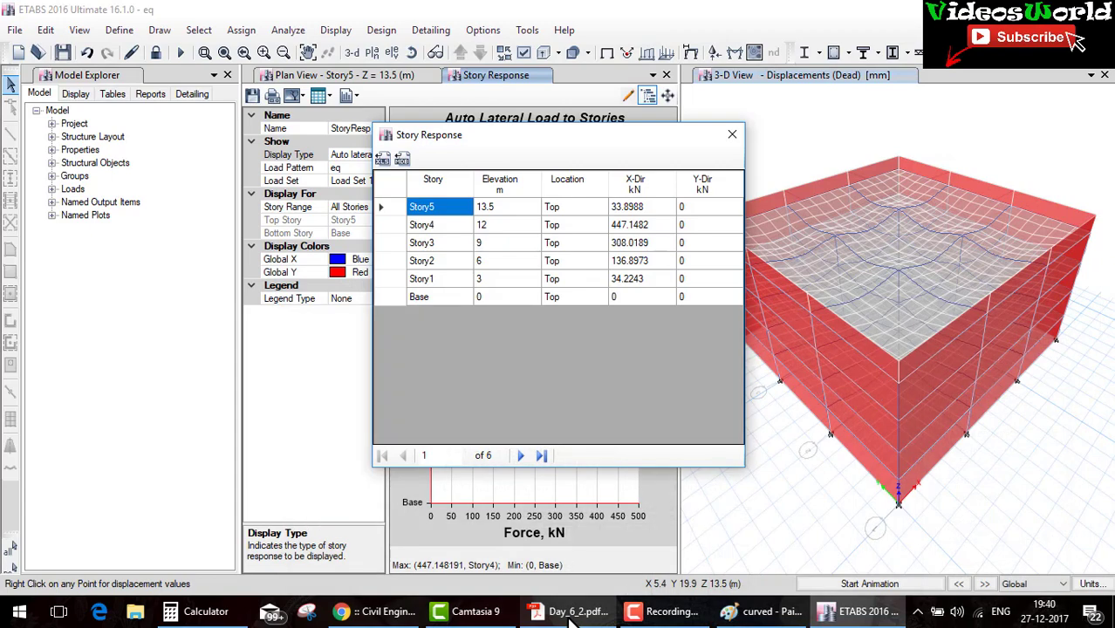
pyautogui.click(571, 615)
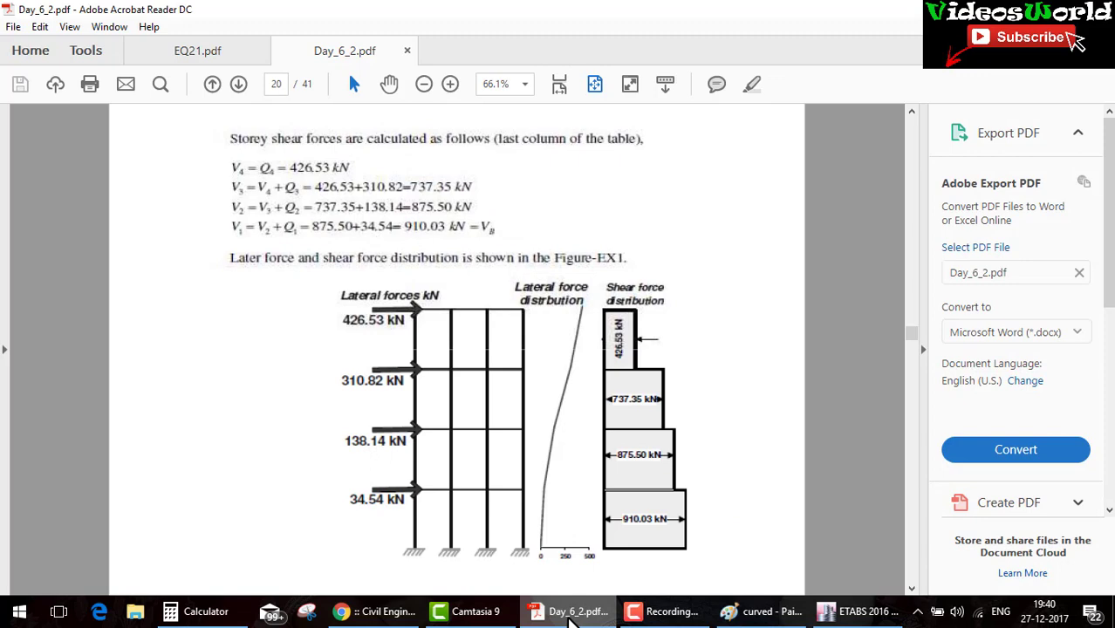
pyautogui.click(571, 617)
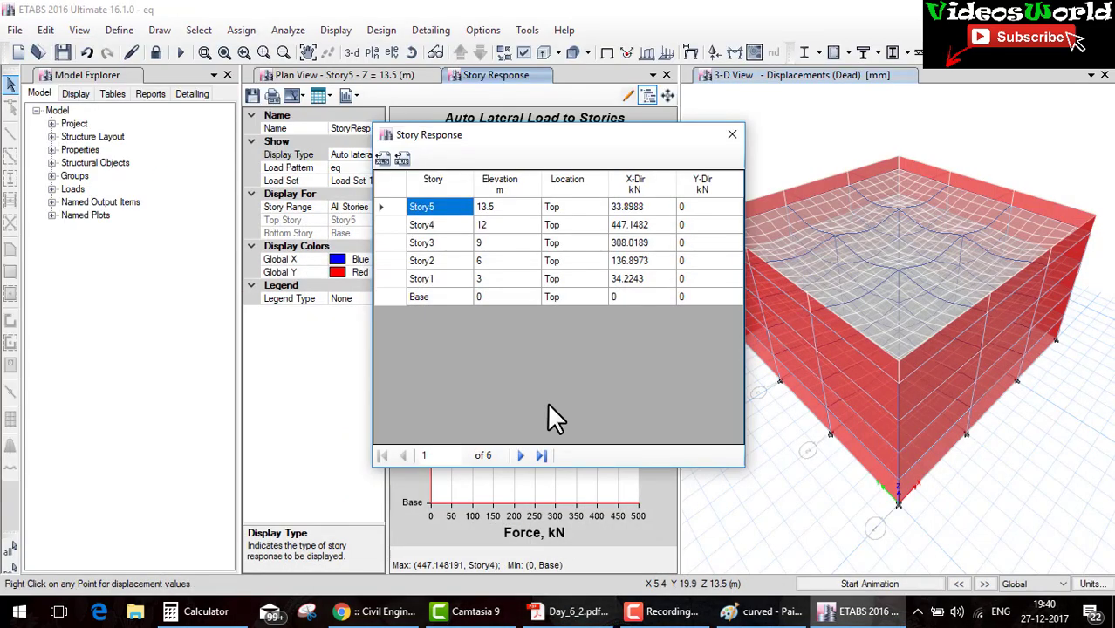
pyautogui.moveTo(607, 230); pyautogui.dragTo(679, 230)
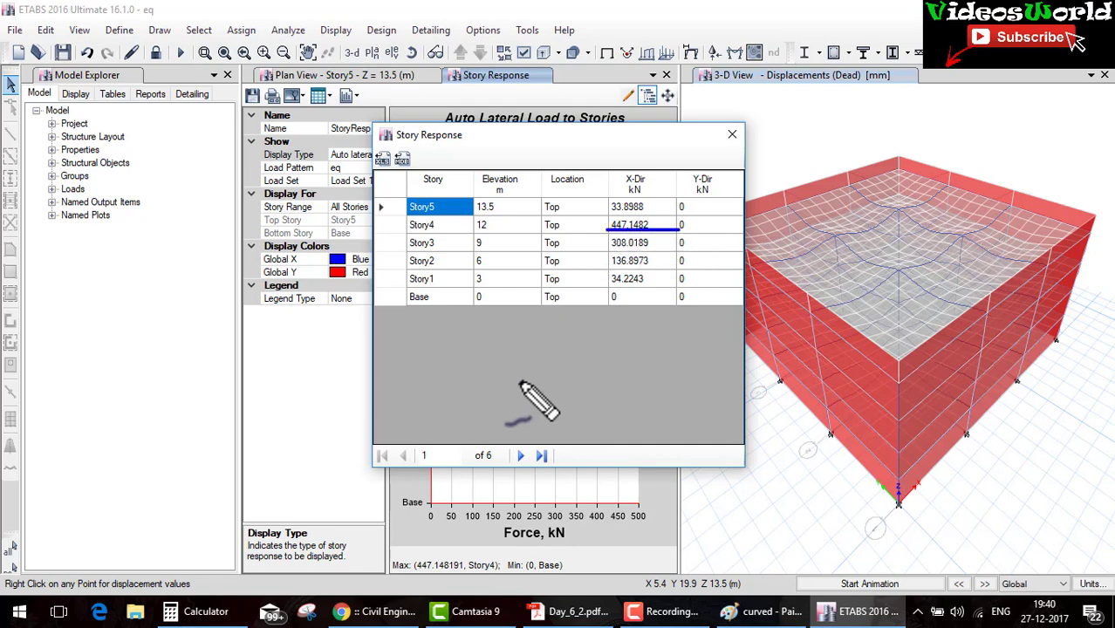
pyautogui.moveTo(685, 225)
pyautogui.mouseDown()
pyautogui.moveTo(709, 295)
pyautogui.moveTo(674, 297)
pyautogui.mouseUp()
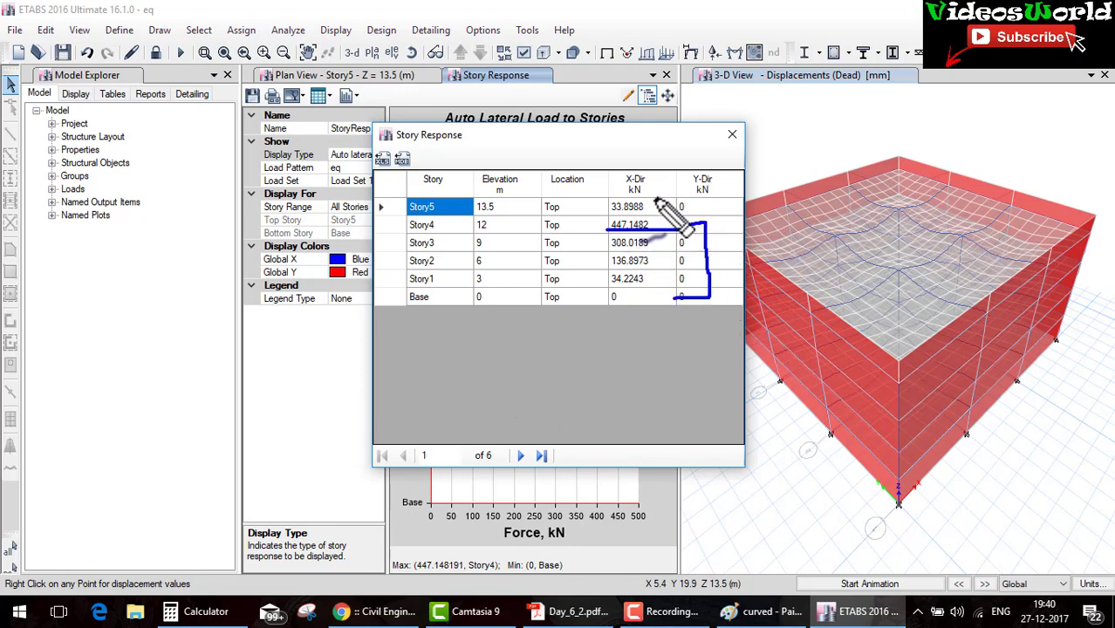
pyautogui.moveTo(650, 196)
pyautogui.mouseDown()
pyautogui.moveTo(597, 199)
pyautogui.moveTo(650, 197)
pyautogui.mouseUp()
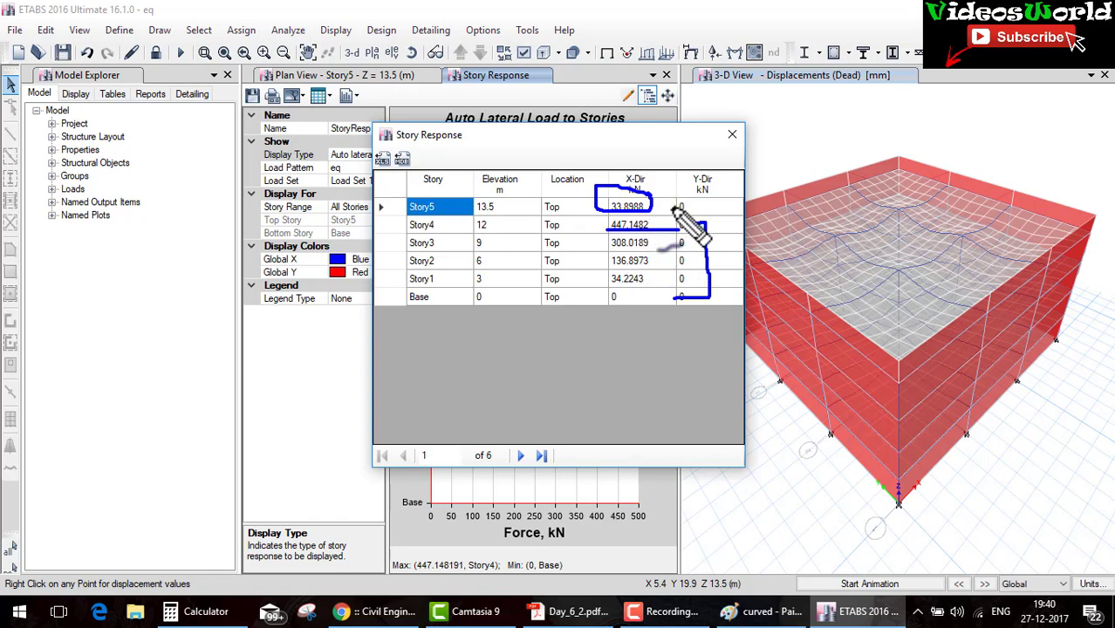
pyautogui.moveTo(669, 205); pyautogui.dragTo(720, 177)
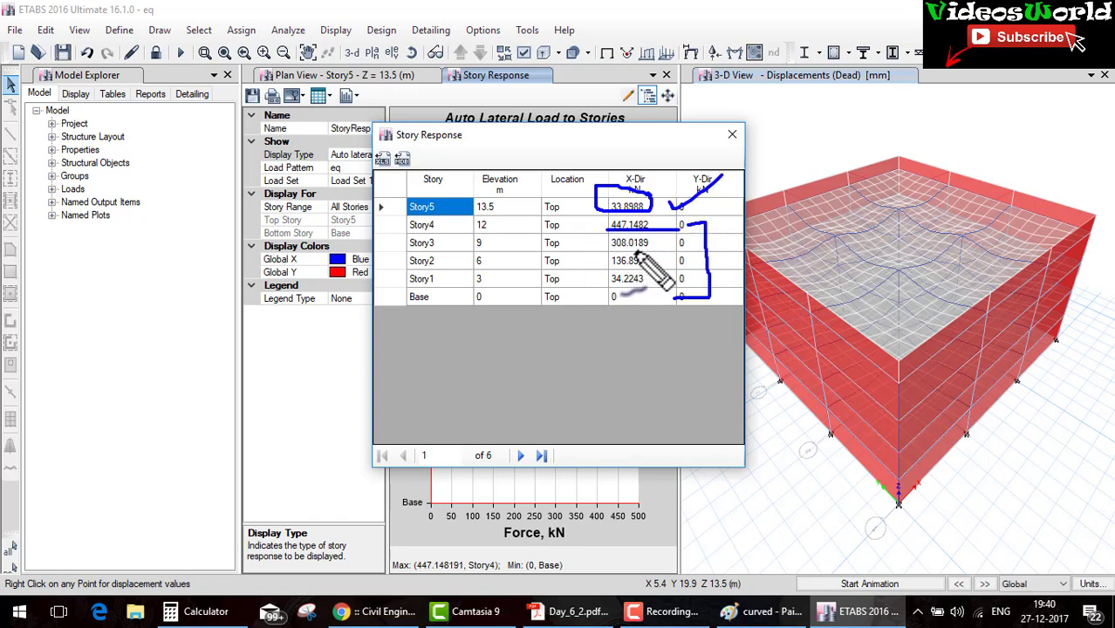
# Close the storey load table and look up the Masonry material in the material list.
pyautogui.click(732, 134)
pyautogui.click(119, 30)
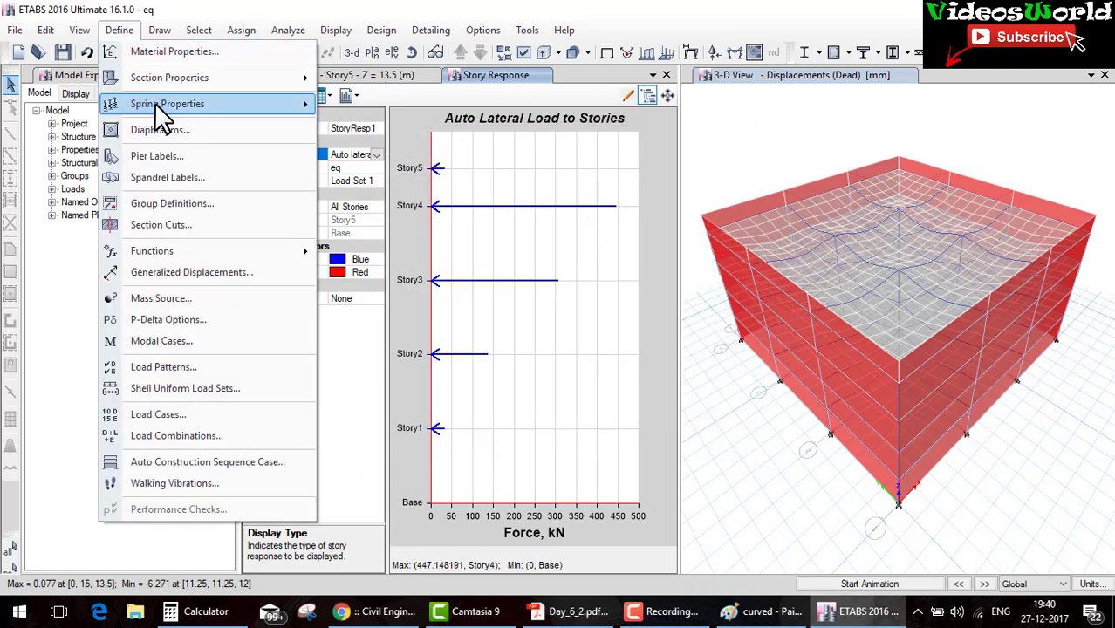
pyautogui.click(177, 53)
pyautogui.click(410, 267)
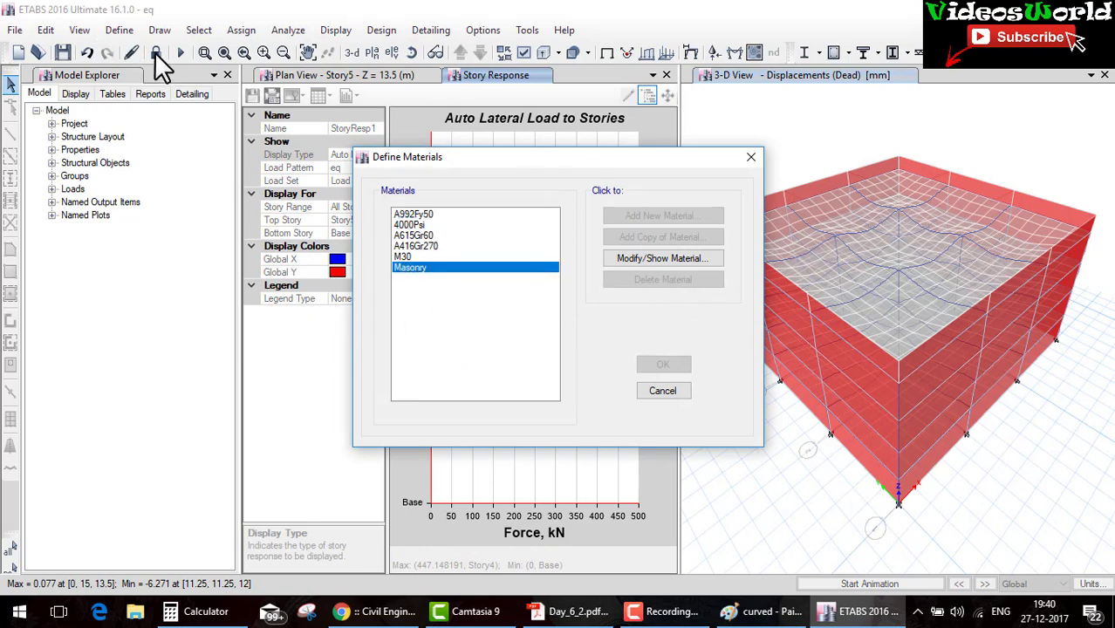
pyautogui.click(662, 390)
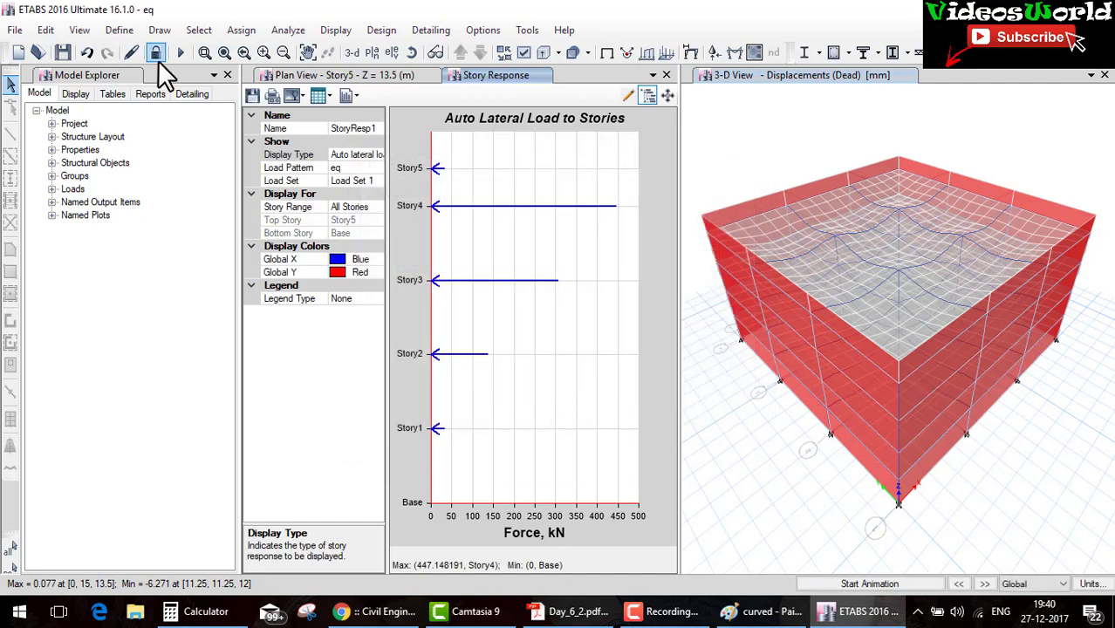
# Unlock the model, review the Masonry material's 22.5 kN/m³ unit weight, and rerun the analysis.
pyautogui.click(156, 52)
pyautogui.press('Return')
pyautogui.click(119, 30)
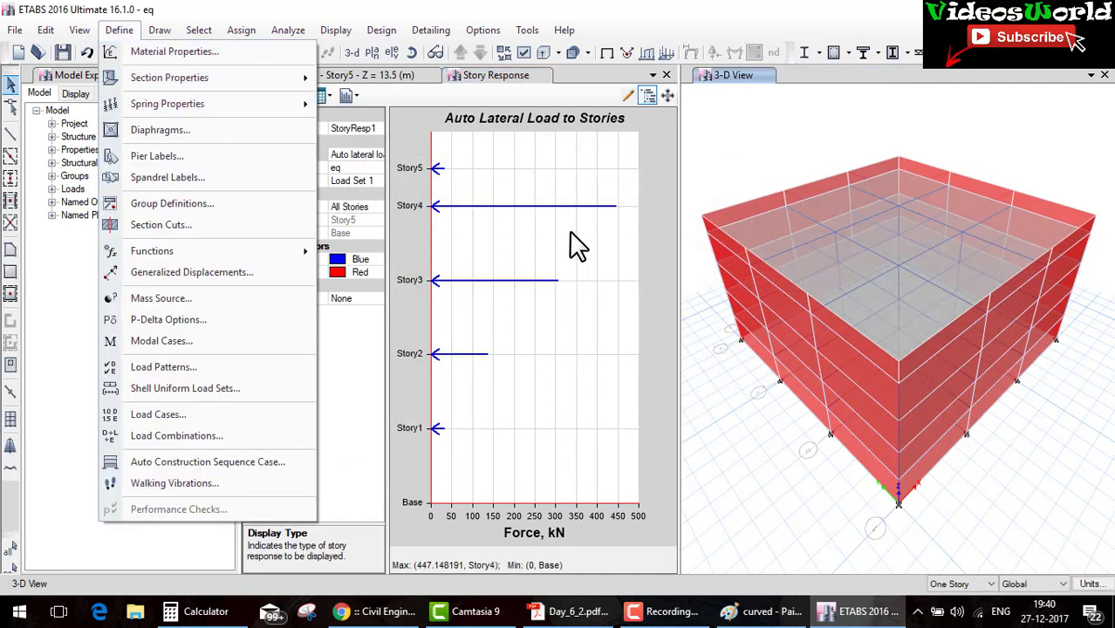
pyautogui.click(201, 54)
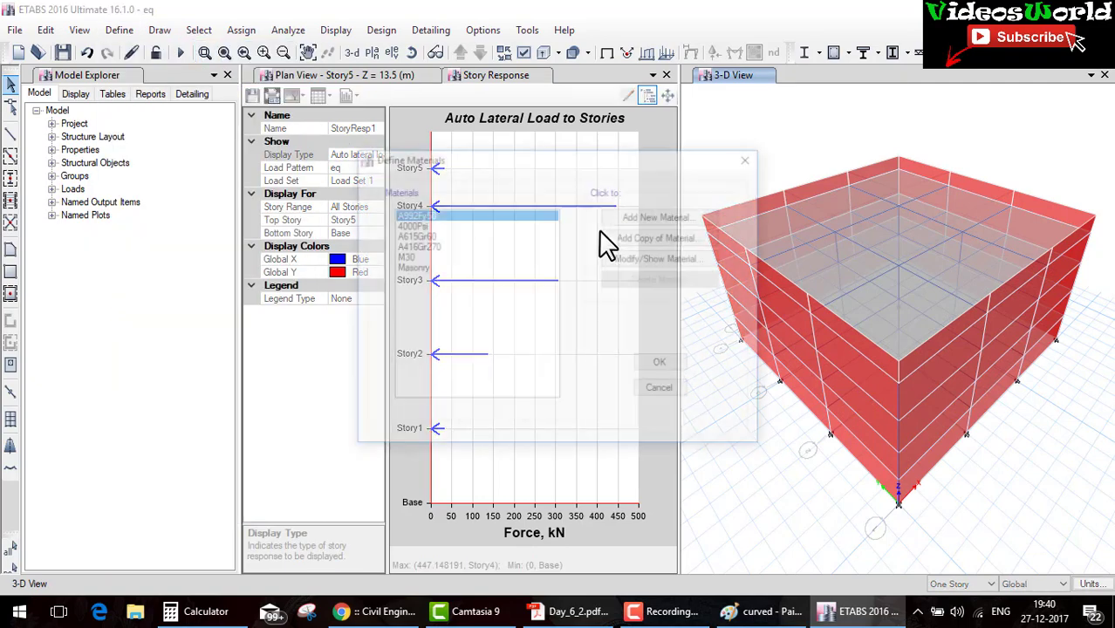
pyautogui.doubleClick(436, 269)
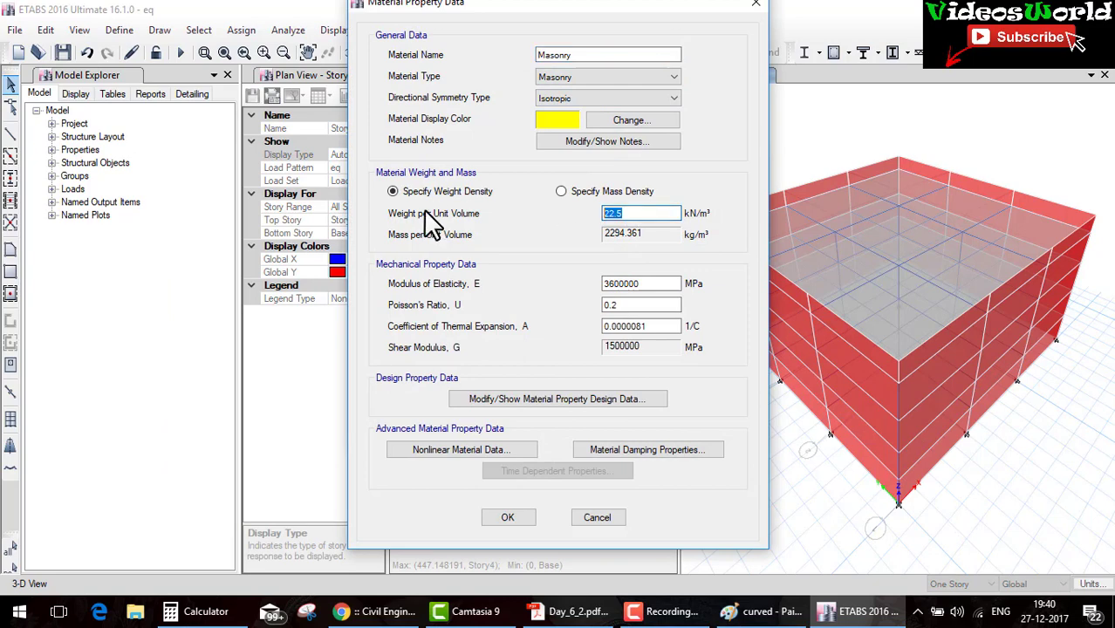
pyautogui.click(508, 517)
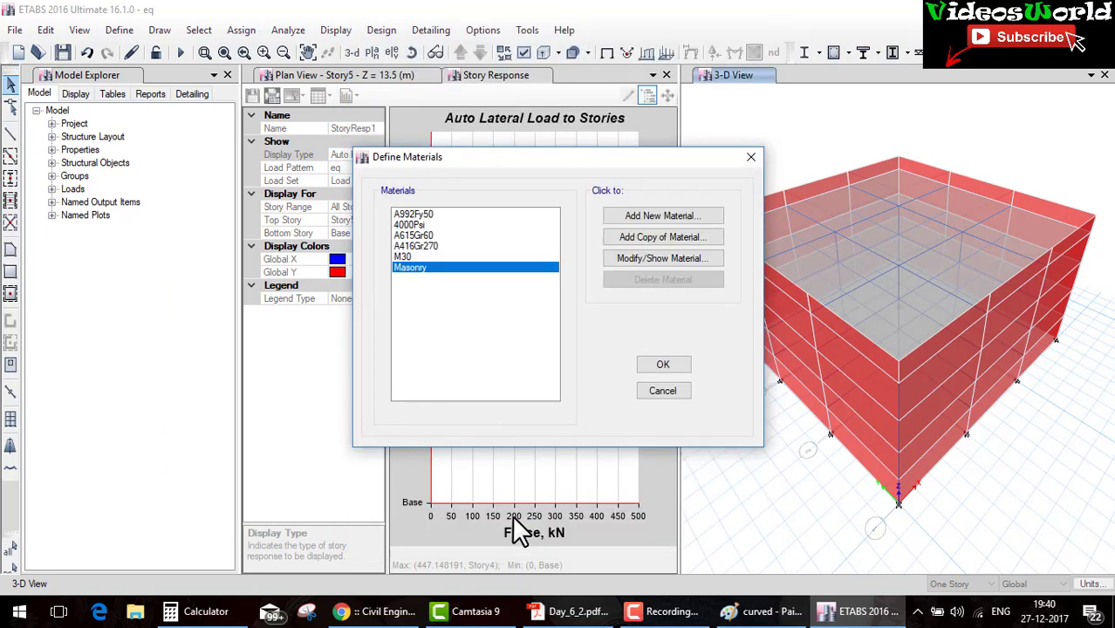
pyautogui.click(679, 370)
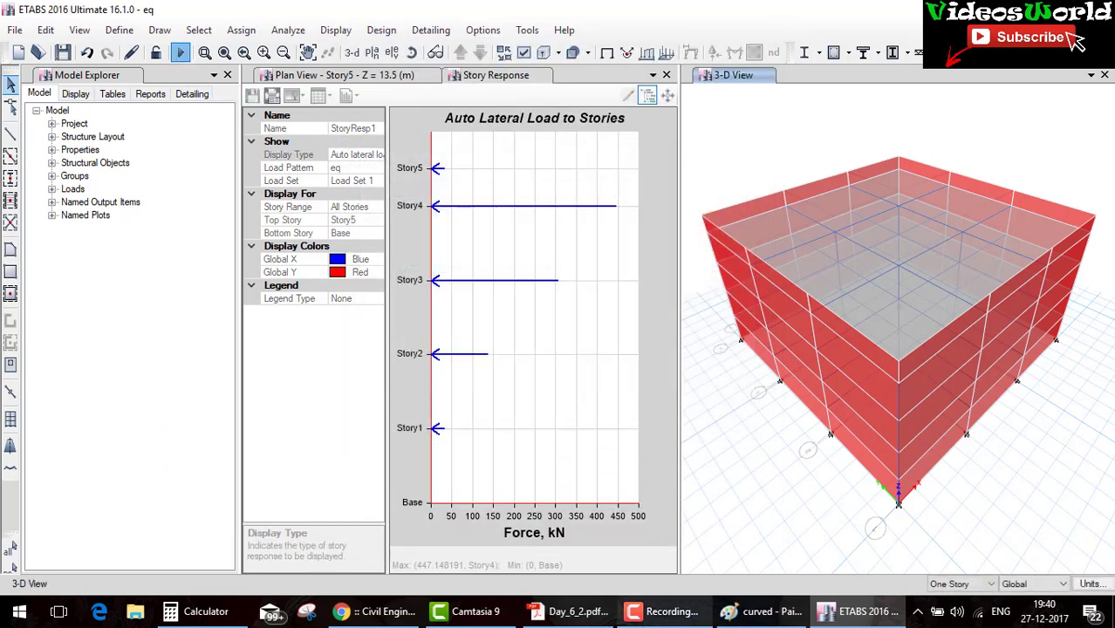
pyautogui.click(180, 52)
pyautogui.click(590, 621)
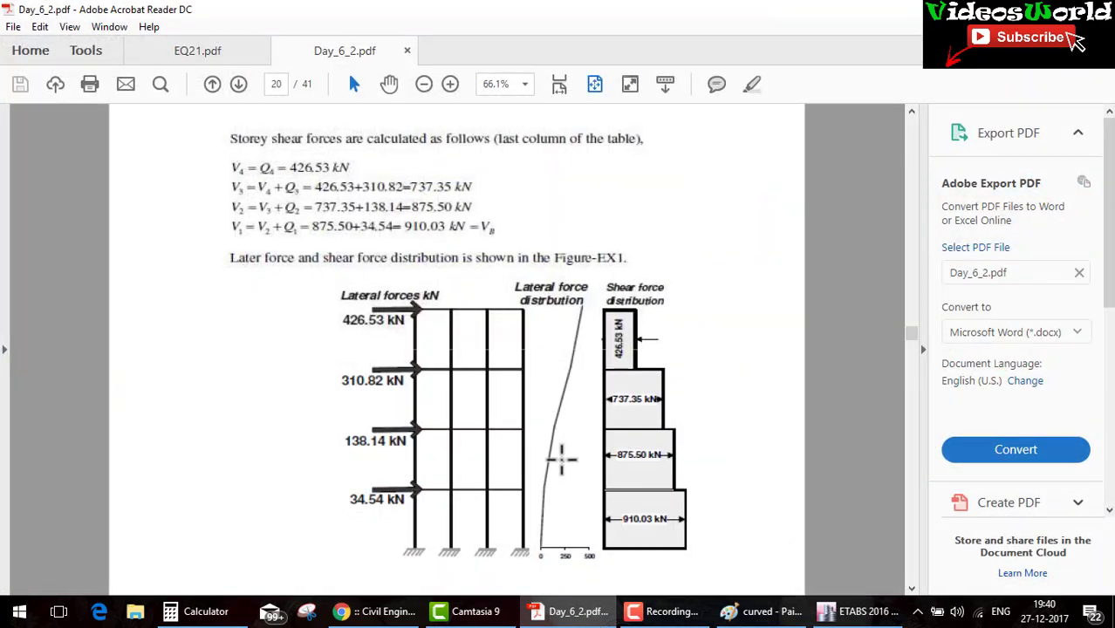
# In the PDF, mark the 1898.40 kN slab dead load and the 0.15 slab thickness.
pyautogui.scroll(5, 563, 458)
pyautogui.scroll(5, 562, 457)
pyautogui.scroll(5, 561, 455)
pyautogui.scroll(10, 561, 456)
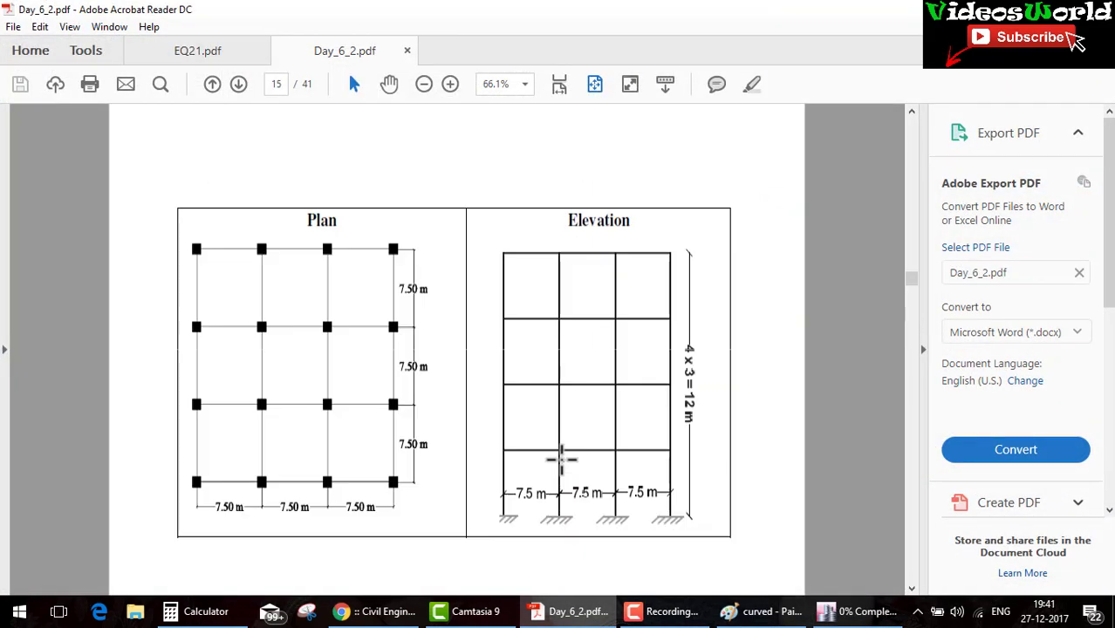
pyautogui.scroll(-5, 561, 459)
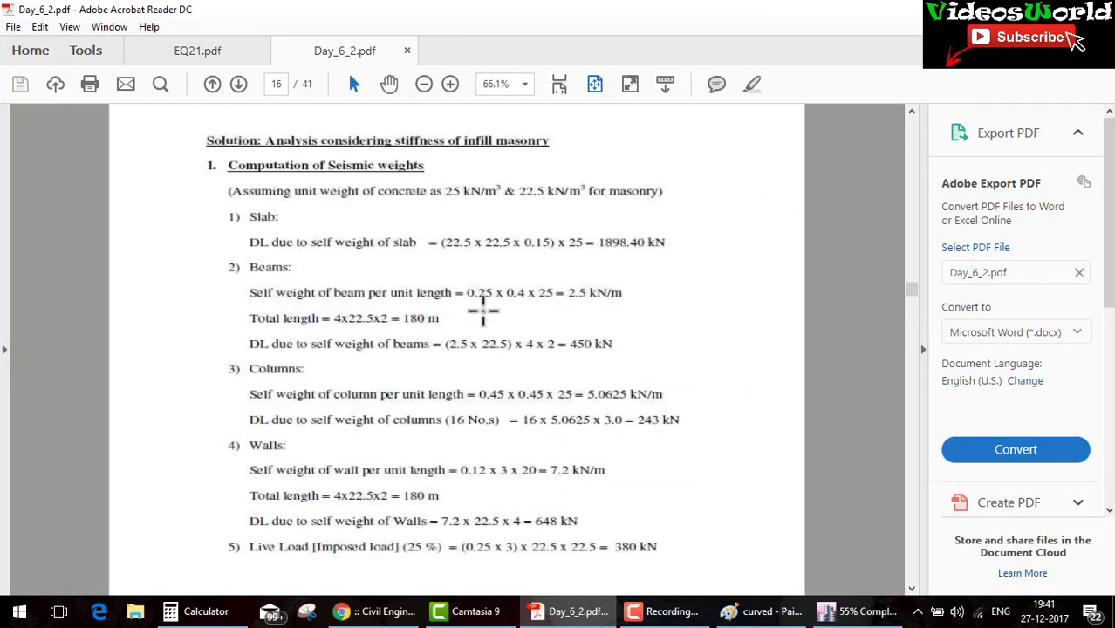
pyautogui.moveTo(582, 259); pyautogui.dragTo(609, 255)
pyautogui.moveTo(511, 249); pyautogui.dragTo(536, 236)
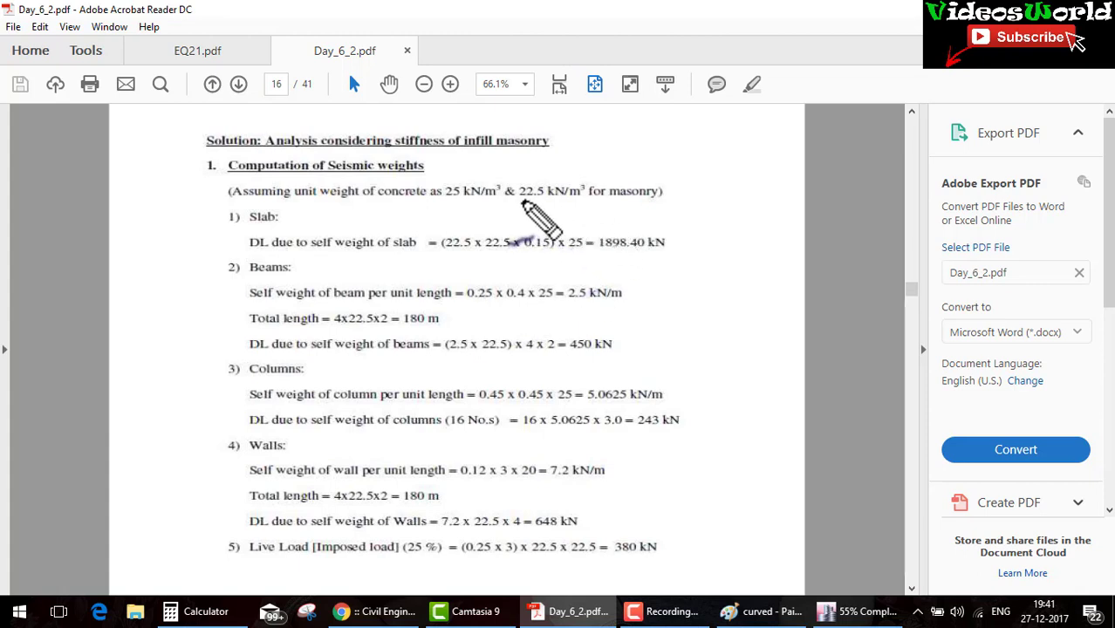
# Underline and circle the 22.5 kN/m³ masonry weight, slash the 20 wall factor, then clear marks.
pyautogui.moveTo(520, 202); pyautogui.dragTo(598, 208)
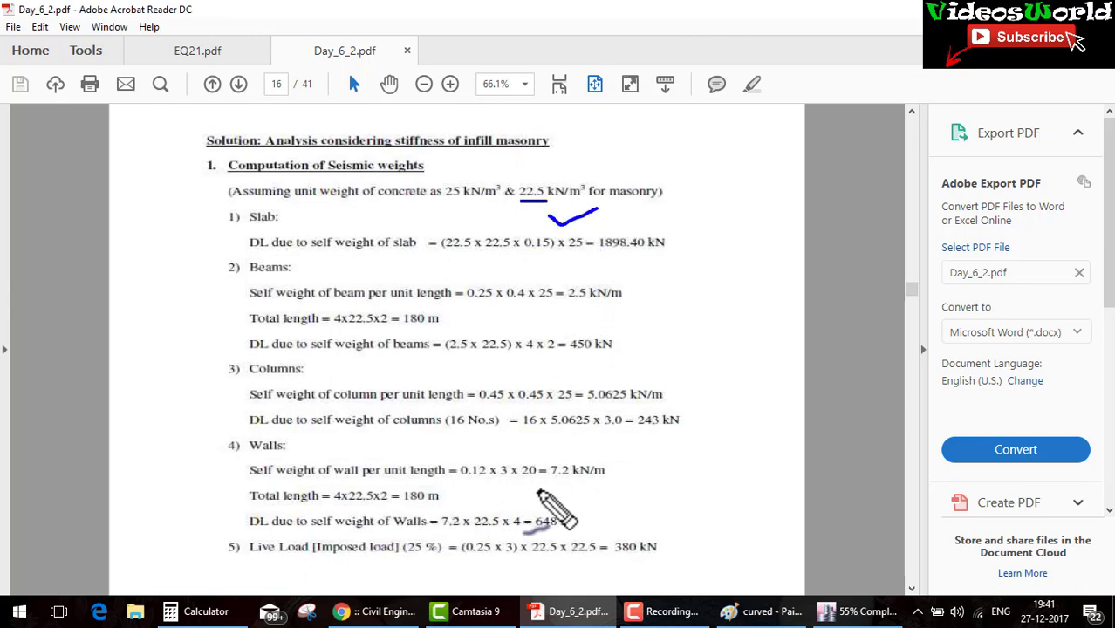
pyautogui.moveTo(521, 476); pyautogui.dragTo(546, 476)
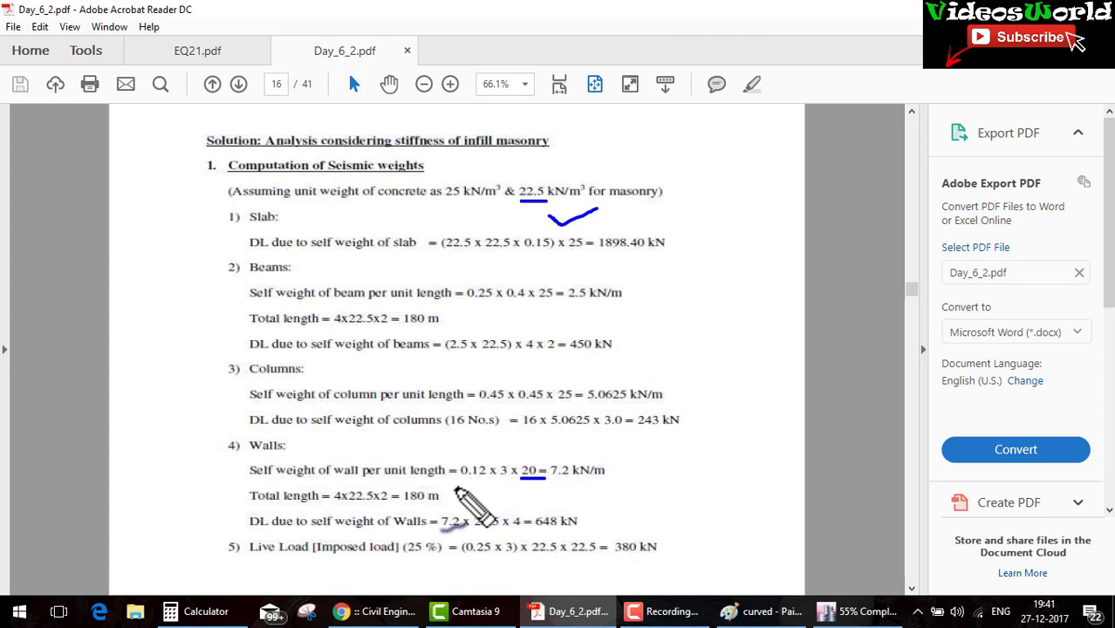
pyautogui.moveTo(471, 479)
pyautogui.mouseDown()
pyautogui.moveTo(498, 437)
pyautogui.moveTo(516, 443)
pyautogui.mouseUp()
pyautogui.moveTo(521, 493); pyautogui.dragTo(543, 429)
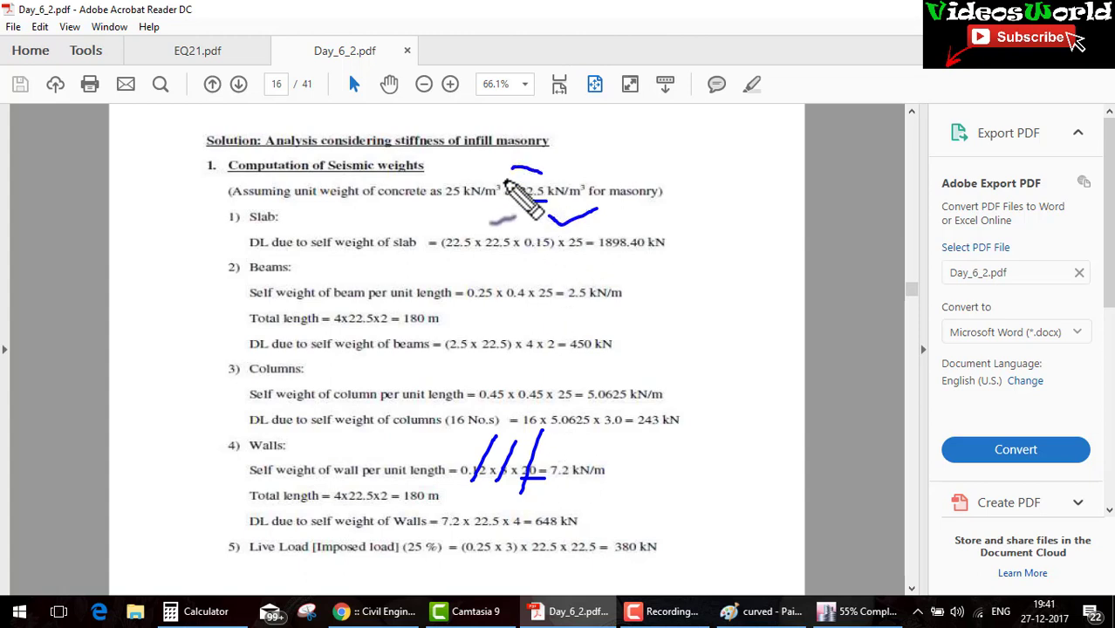
pyautogui.moveTo(541, 171); pyautogui.dragTo(537, 216)
pyautogui.moveTo(521, 201)
pyautogui.mouseDown()
pyautogui.moveTo(548, 199)
pyautogui.moveTo(533, 168)
pyautogui.mouseUp()
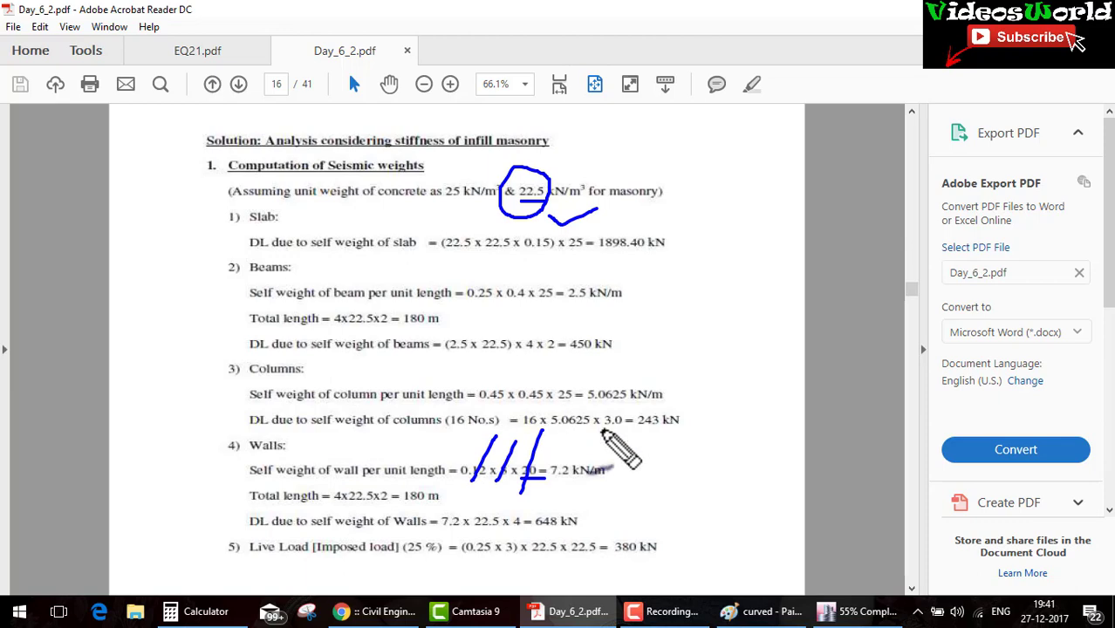
pyautogui.press('Escape')
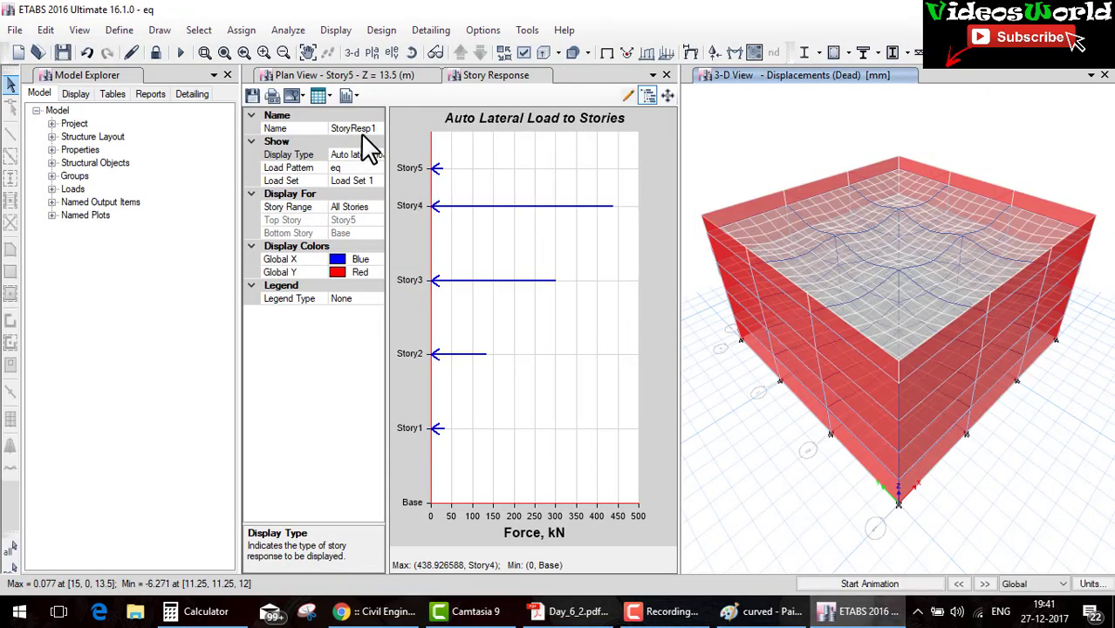
# Tabulate the ETABS story lateral forces and bring up the PDF's storey forces table alongside.
pyautogui.click(320, 101)
pyautogui.click(329, 110)
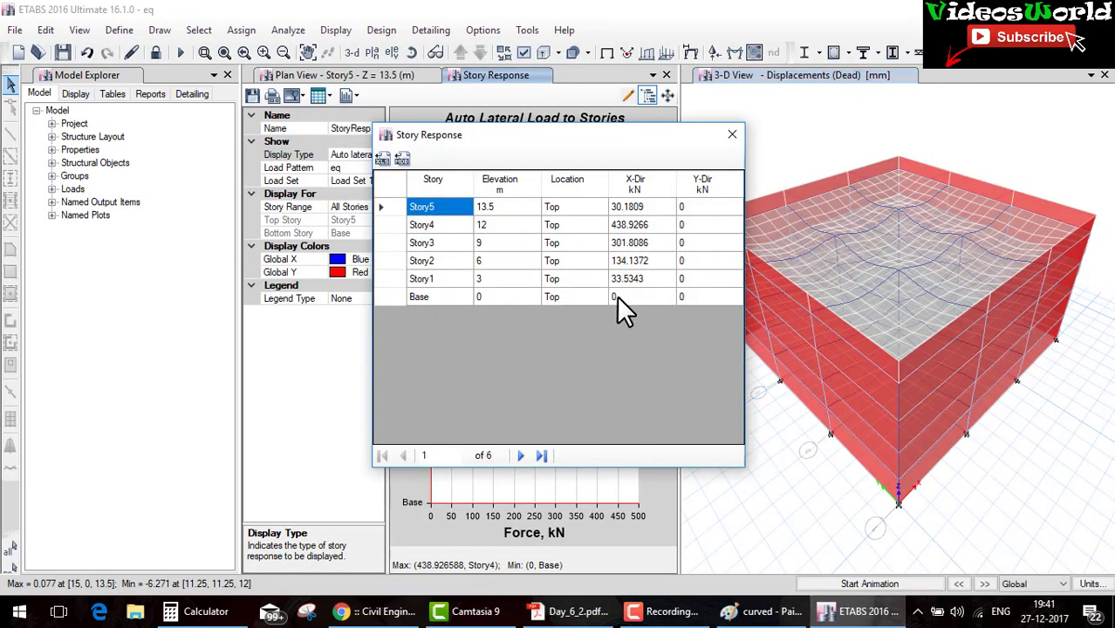
pyautogui.click(594, 613)
pyautogui.click(593, 613)
pyautogui.click(595, 612)
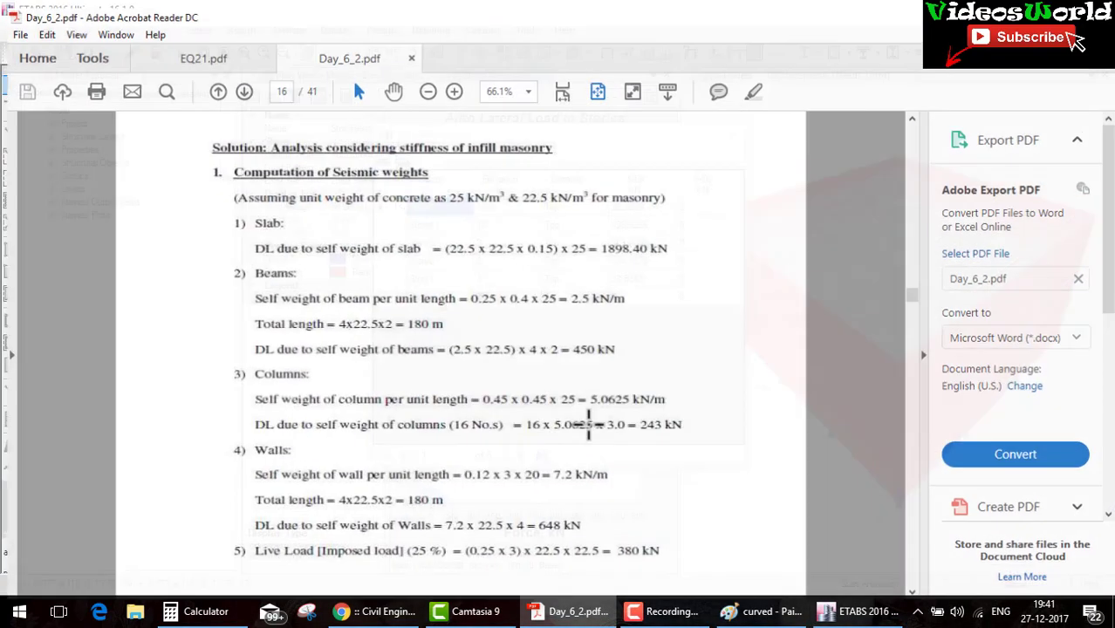
pyautogui.scroll(-10, 586, 393)
pyautogui.scroll(-5, 587, 392)
pyautogui.scroll(3, 589, 397)
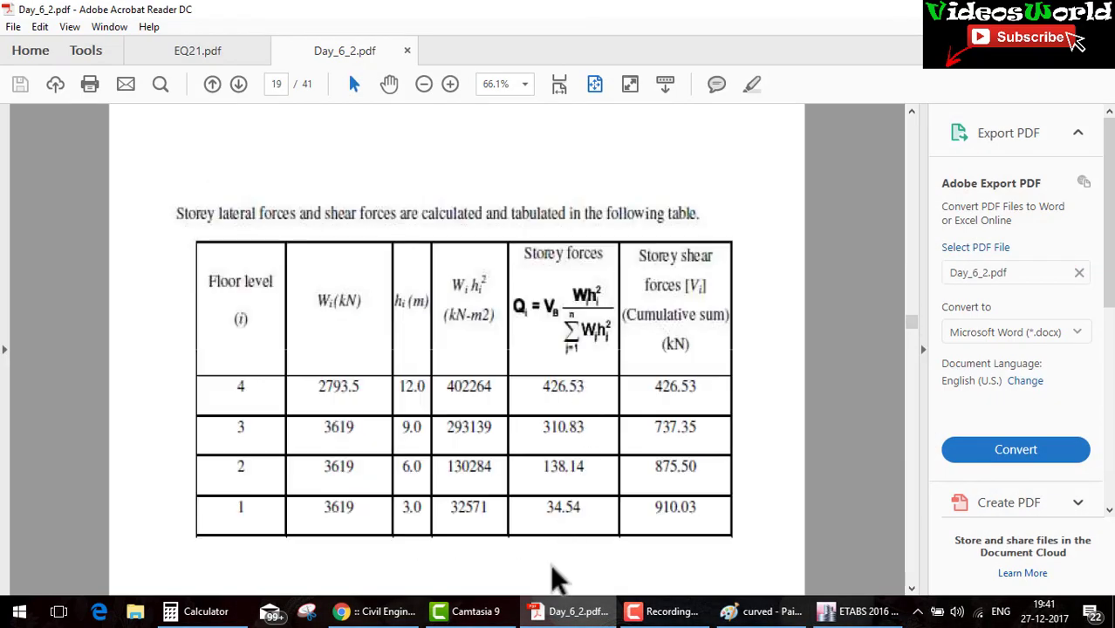
# Cross-check the ETABS story forces against the PDF table, then close it and start unlocking.
pyautogui.click(559, 613)
pyautogui.click(561, 613)
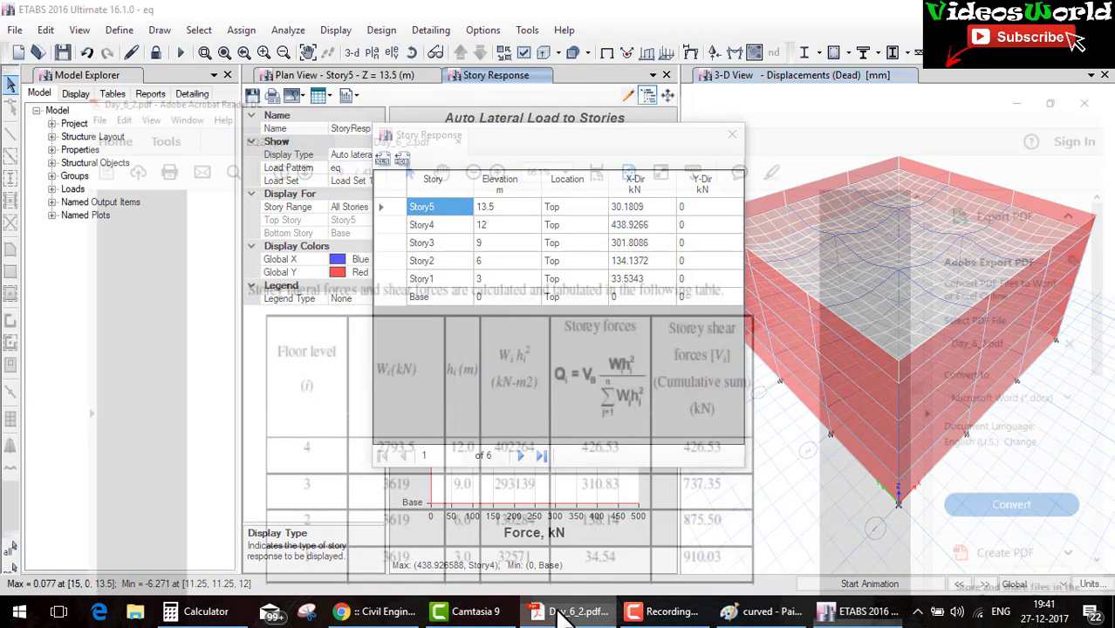
pyautogui.click(561, 613)
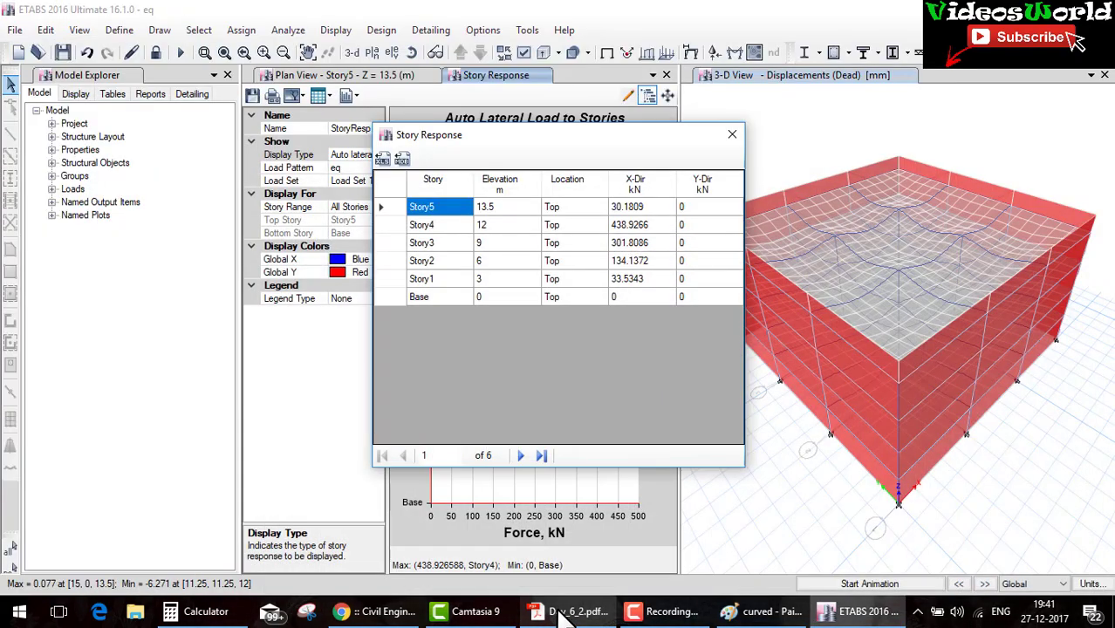
pyautogui.click(560, 613)
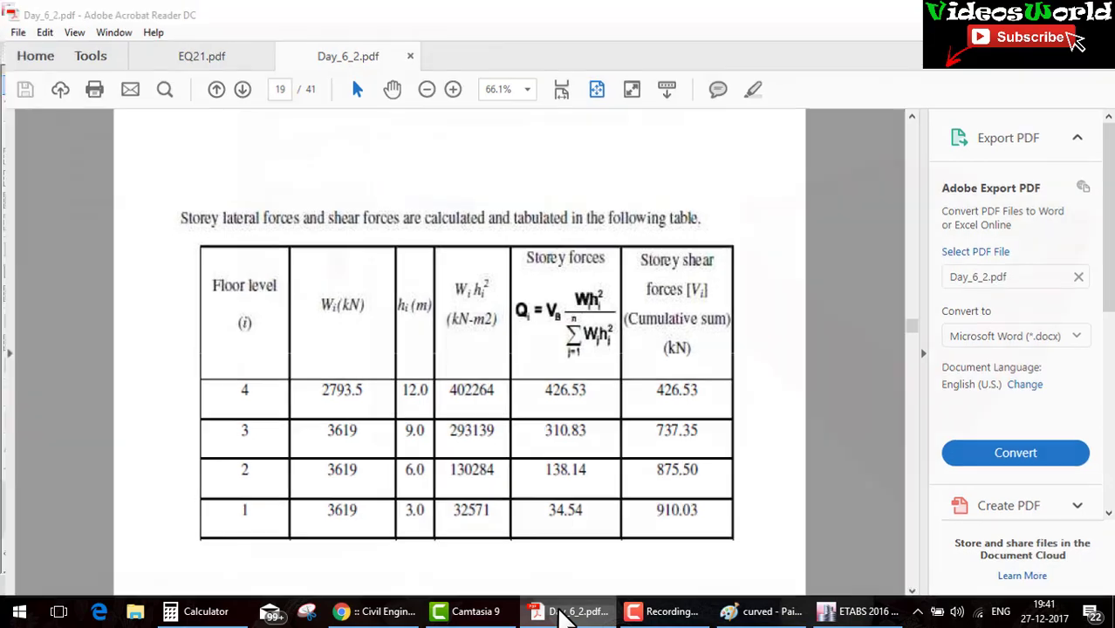
pyautogui.click(561, 613)
pyautogui.click(562, 614)
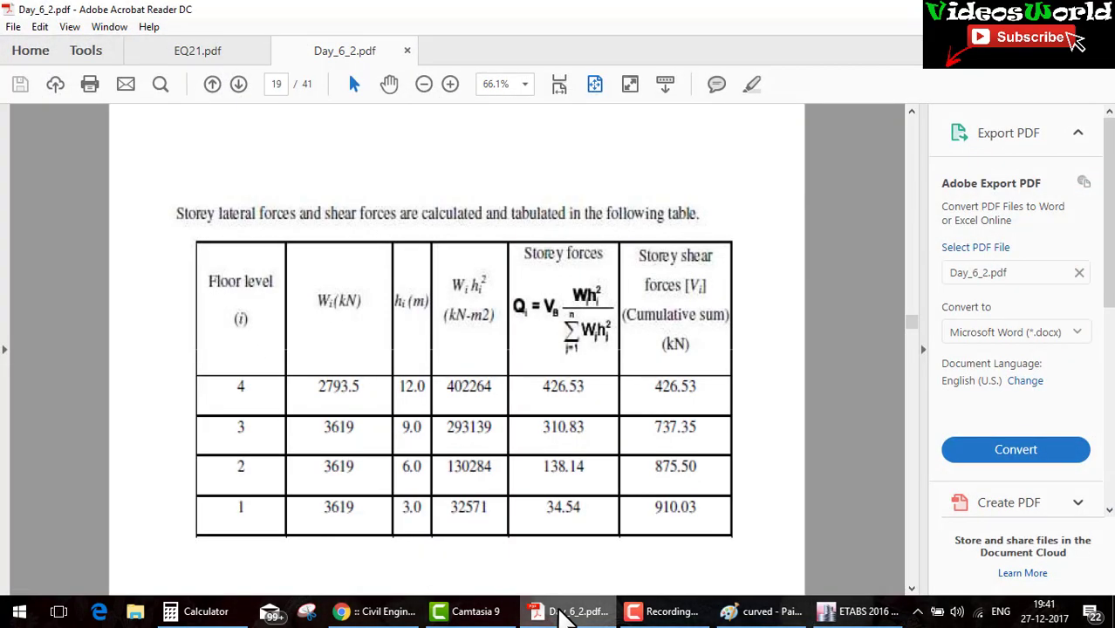
pyautogui.click(562, 614)
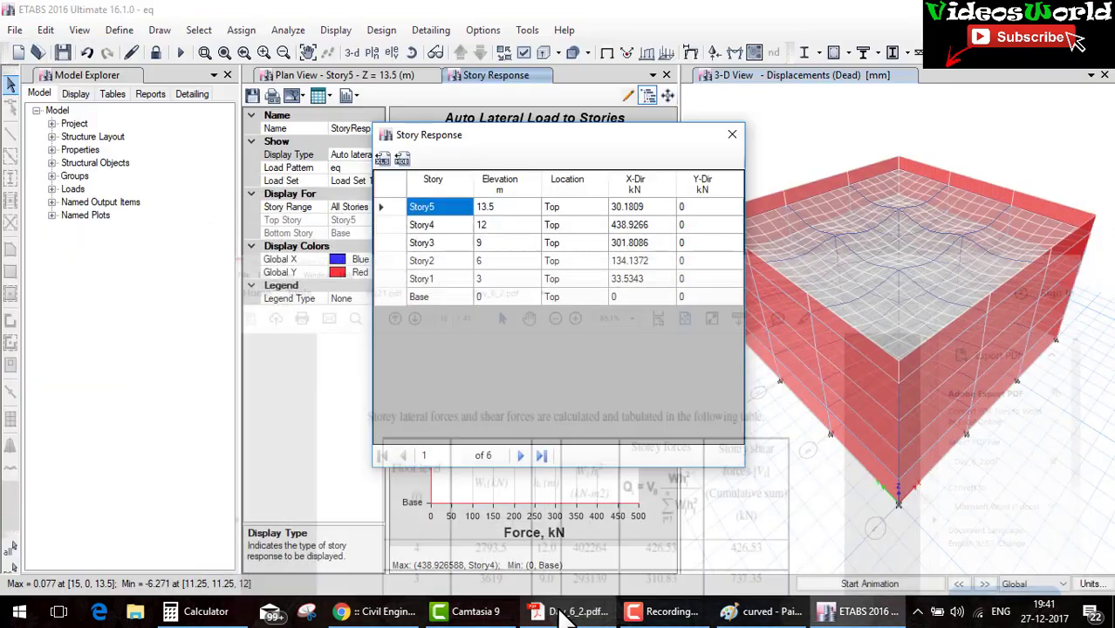
pyautogui.click(562, 614)
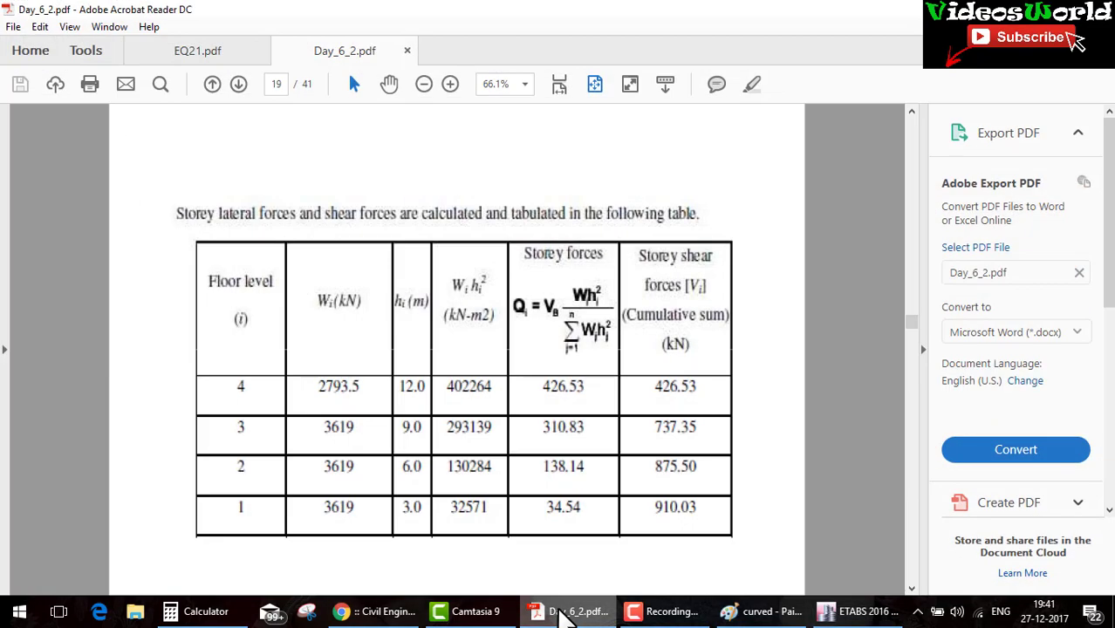
pyautogui.click(563, 614)
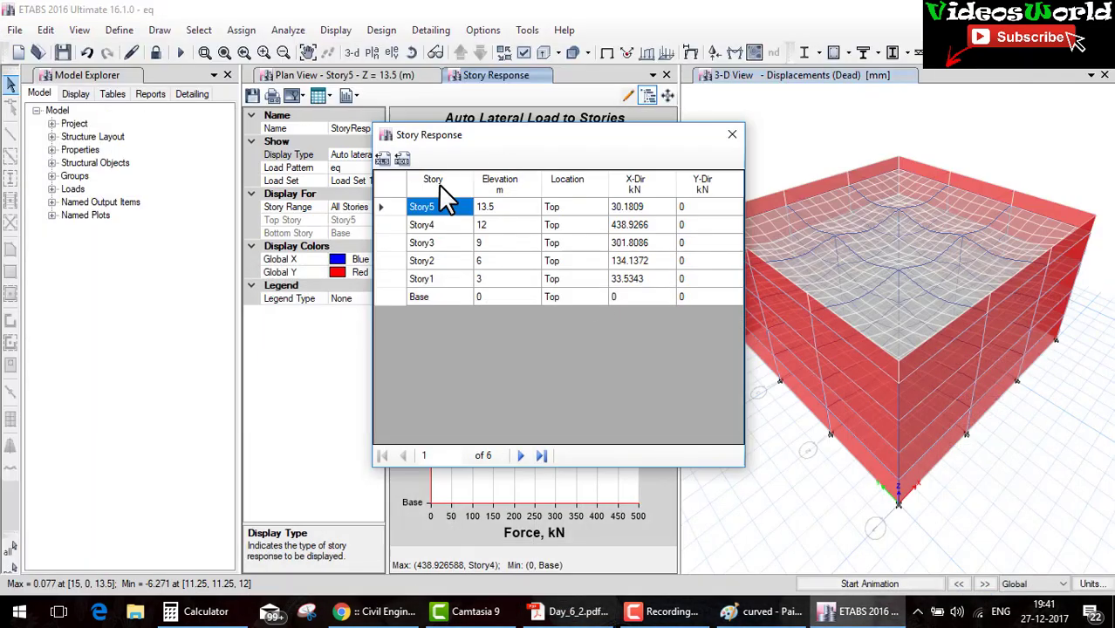
pyautogui.click(732, 135)
pyautogui.click(155, 52)
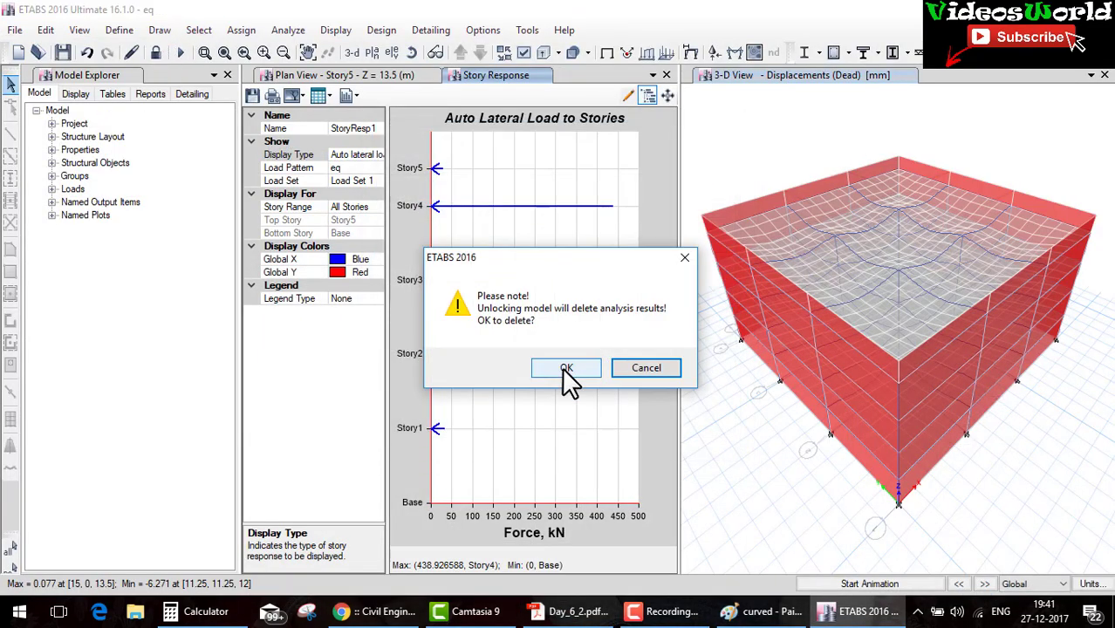
# Confirm unlocking, change the Masonry weight per unit volume from 20 to 22.5 kN/m³, and rerun.
pyautogui.click(565, 368)
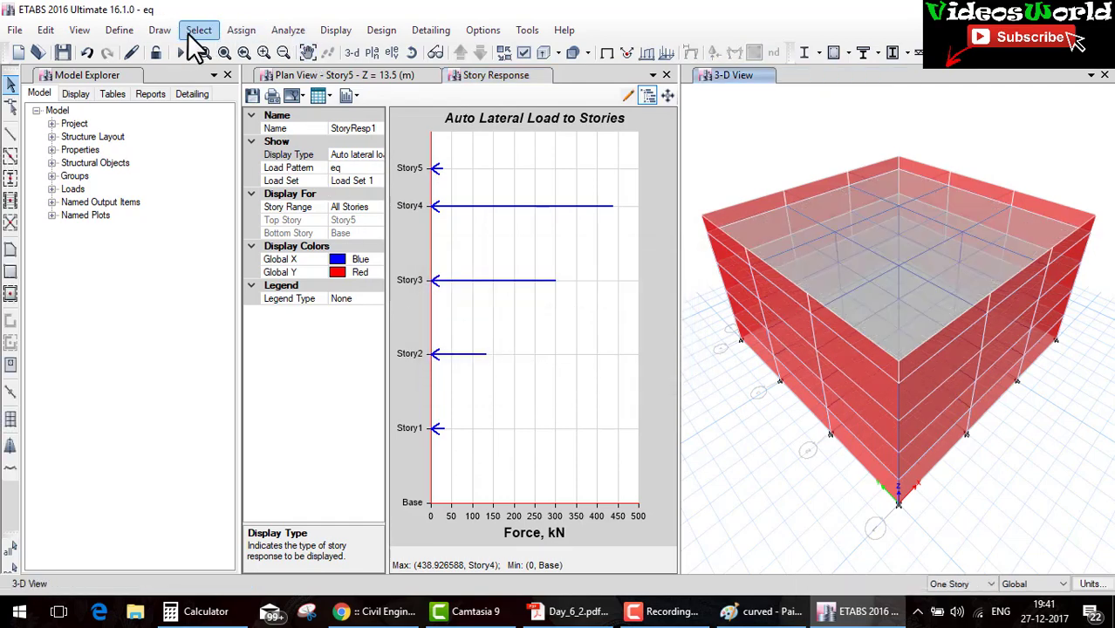
pyautogui.click(122, 32)
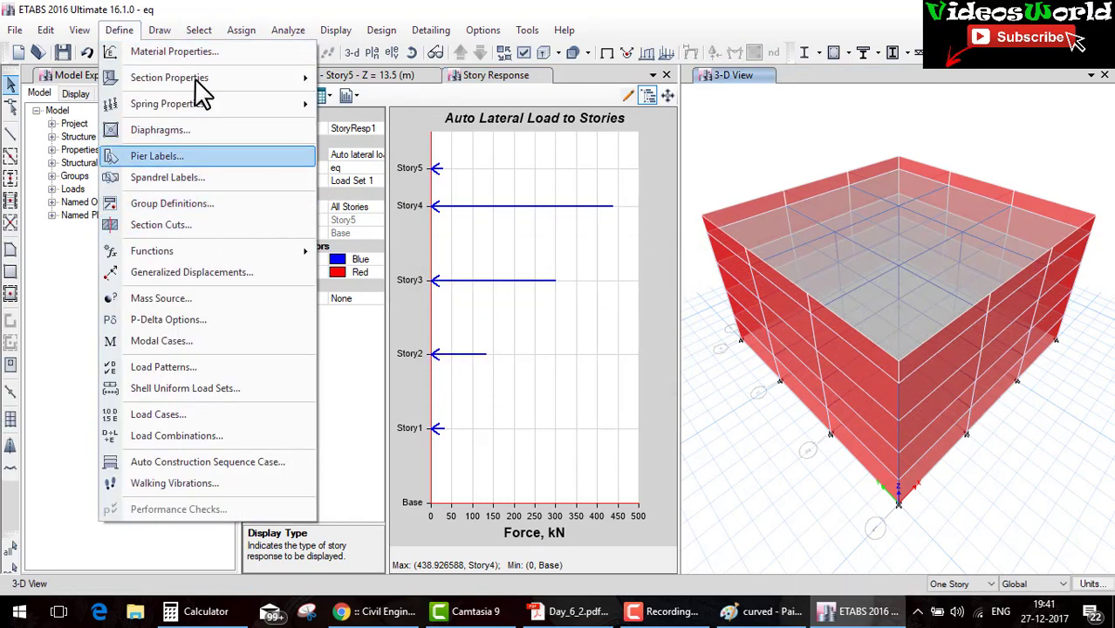
pyautogui.click(275, 87)
pyautogui.click(449, 268)
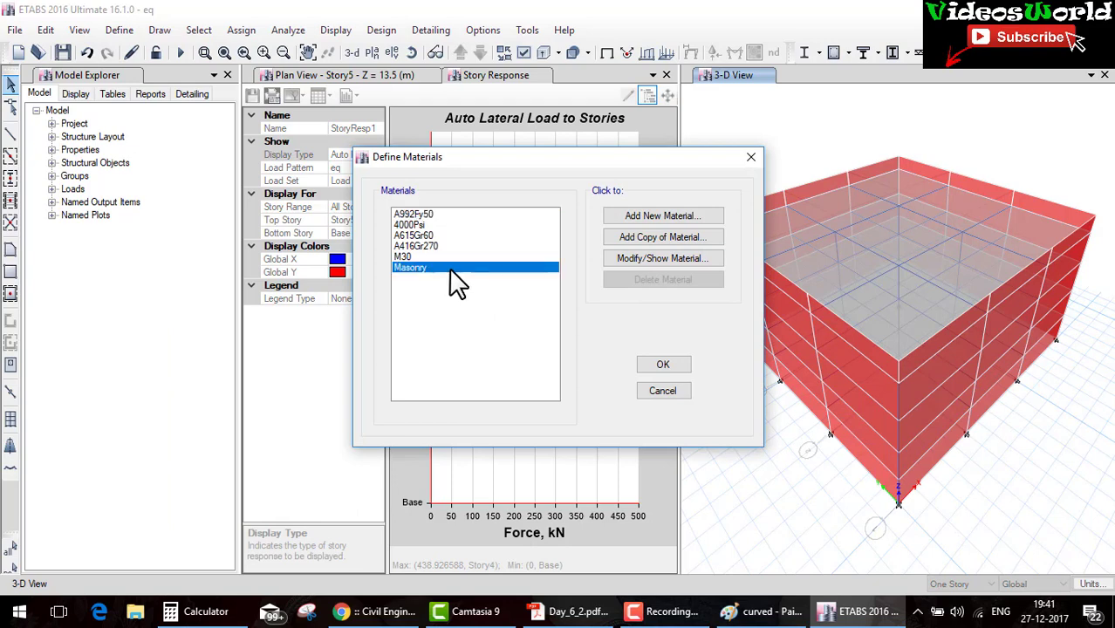
pyautogui.click(669, 259)
pyautogui.doubleClick(637, 214)
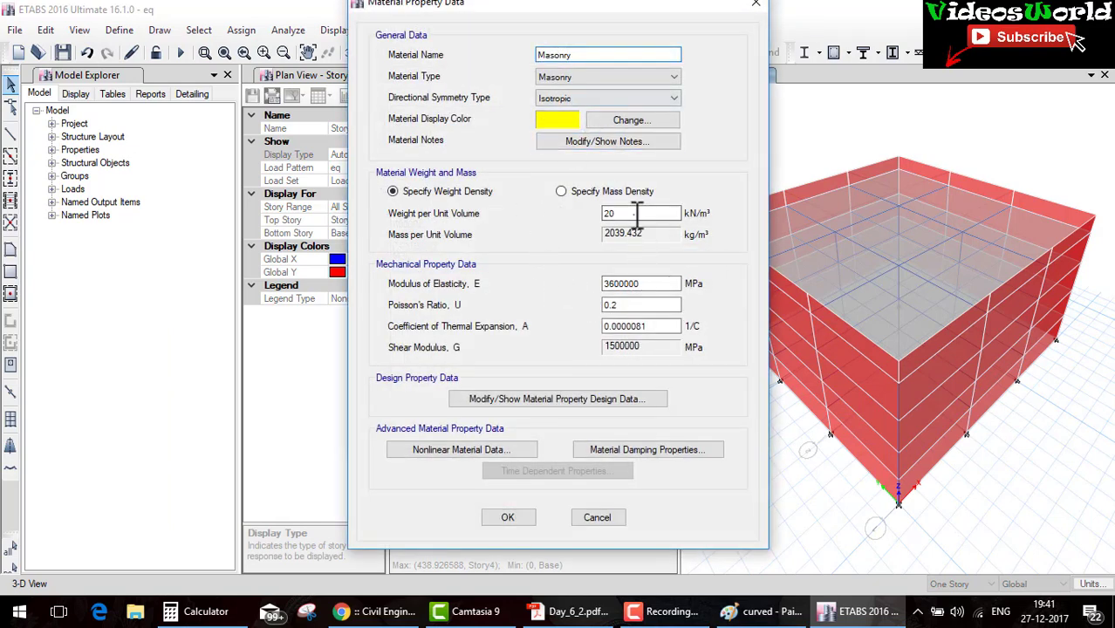
pyautogui.write('2.5')
pyautogui.click(508, 518)
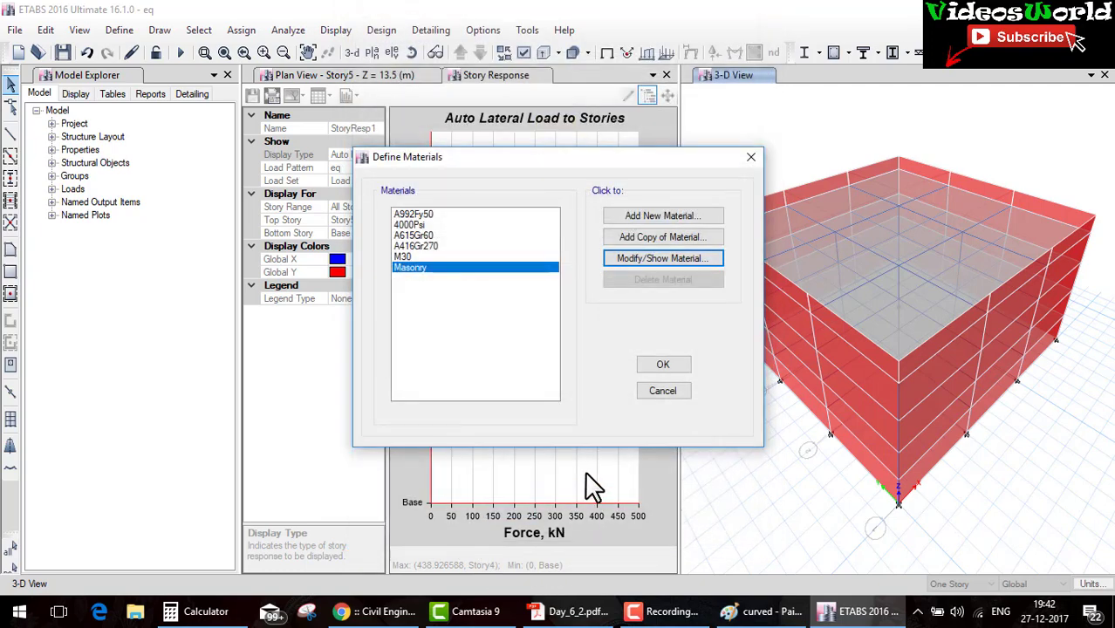
pyautogui.click(663, 366)
pyautogui.click(180, 53)
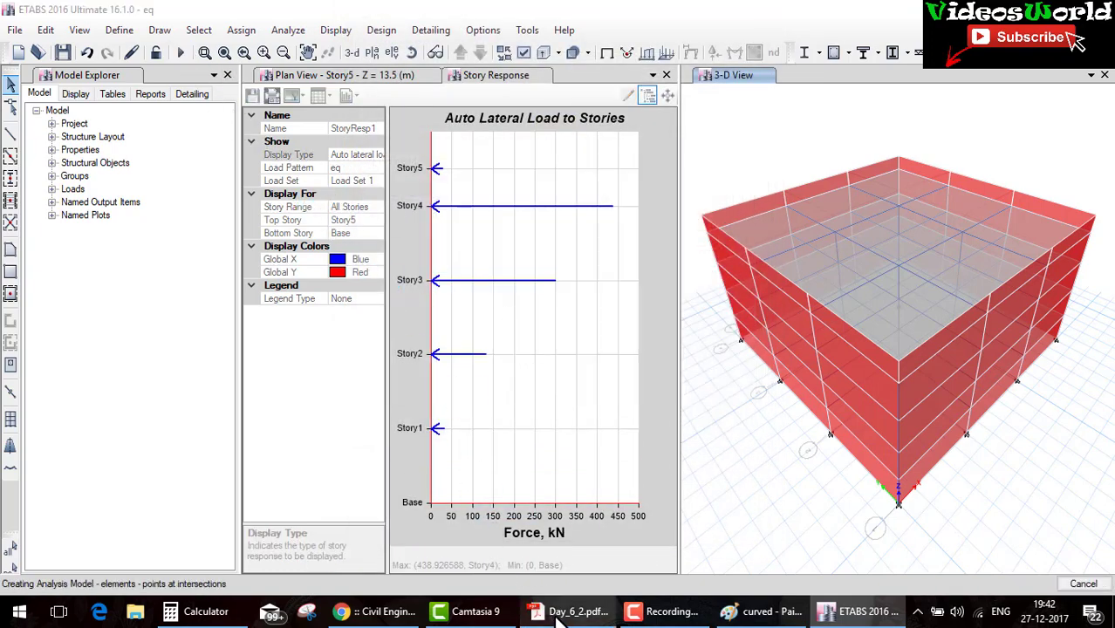
pyautogui.click(569, 611)
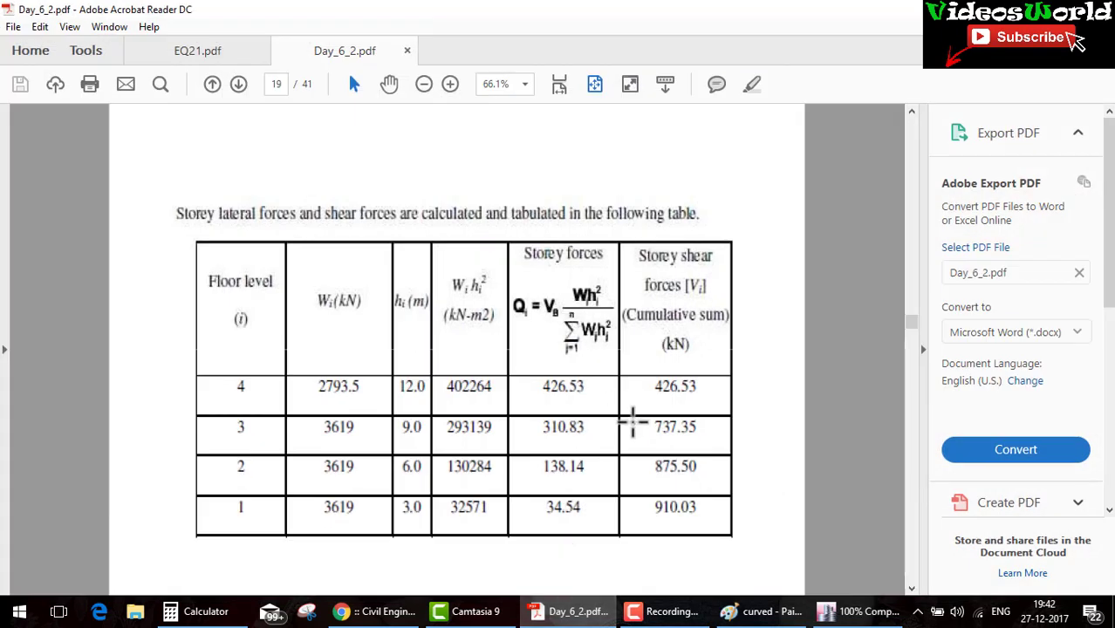
# Scroll back from page 20 to page 16 reviewing base shear and seismic weight calculations.
pyautogui.scroll(-5, 525, 426)
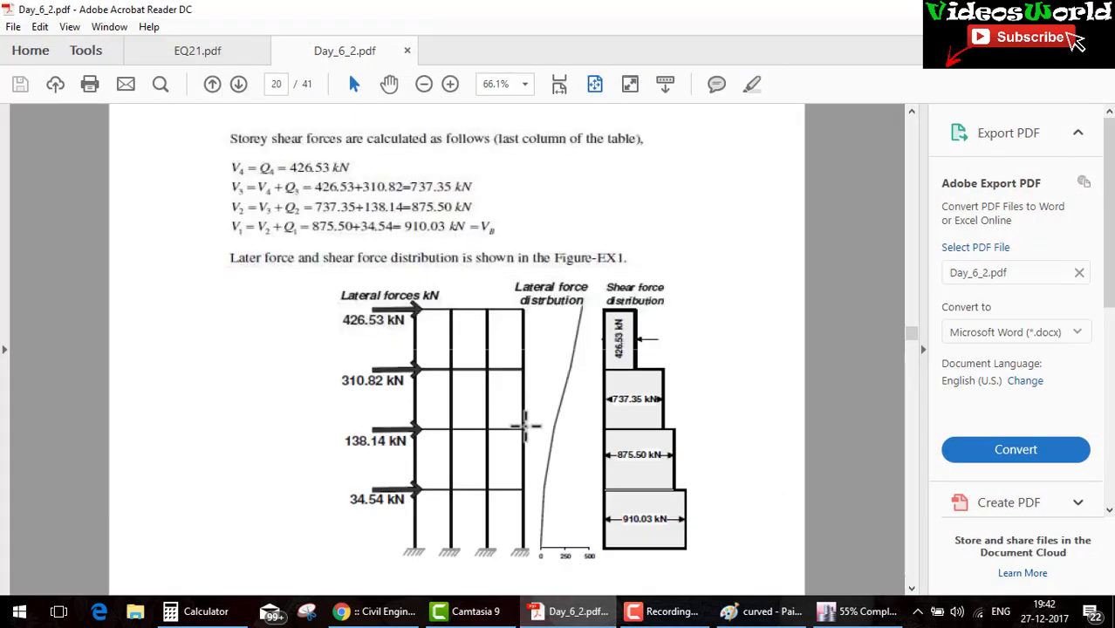
pyautogui.scroll(5, 525, 425)
pyautogui.scroll(5, 525, 426)
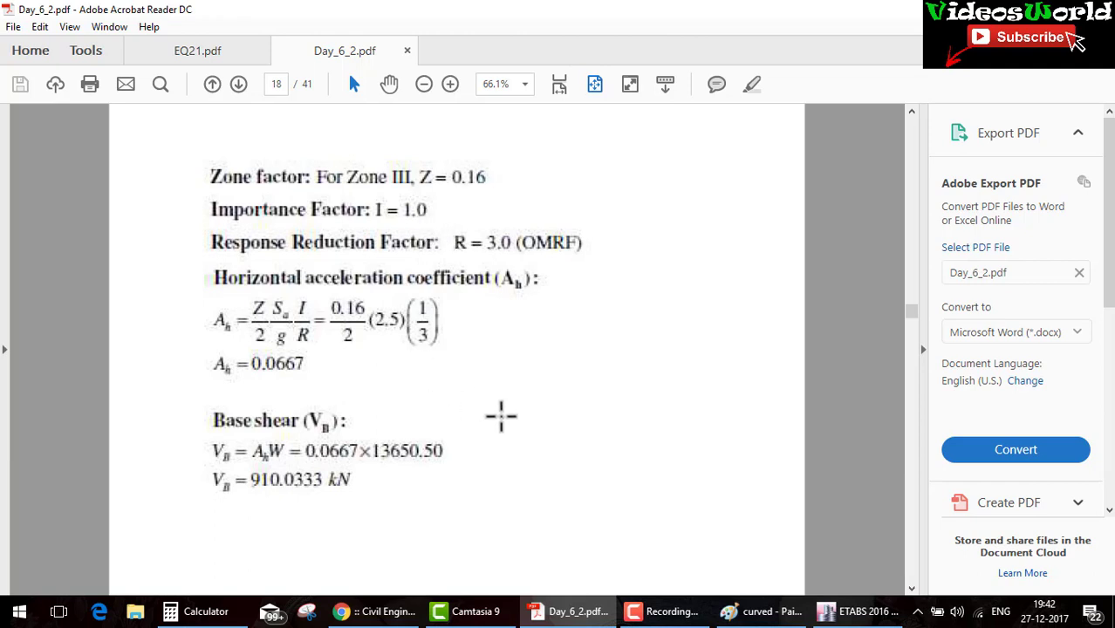
pyautogui.scroll(2, 499, 416)
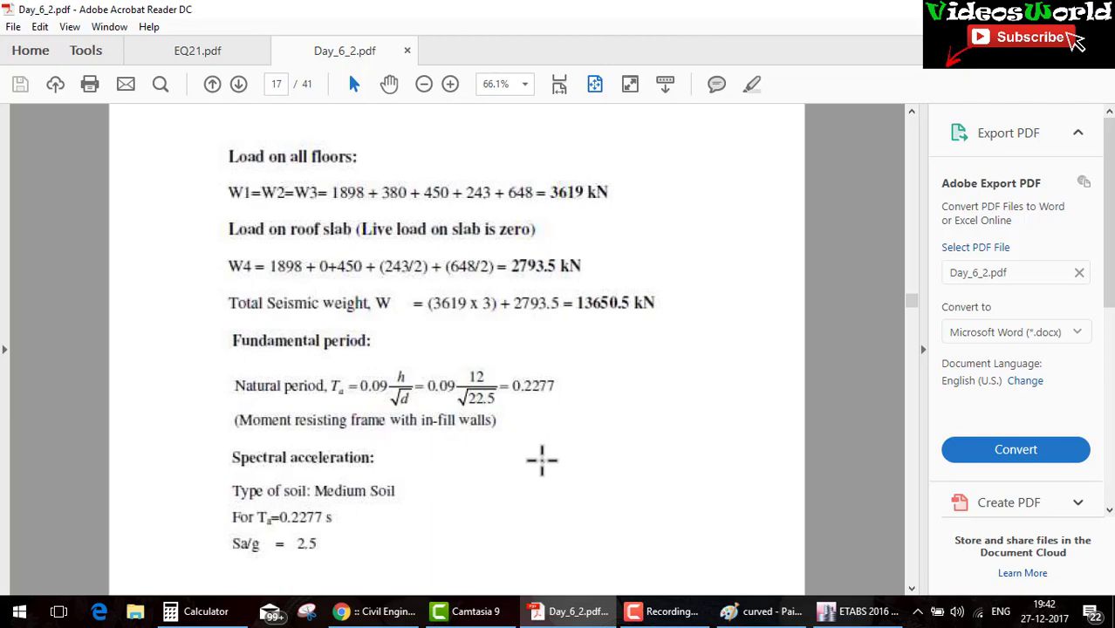
pyautogui.scroll(5, 541, 460)
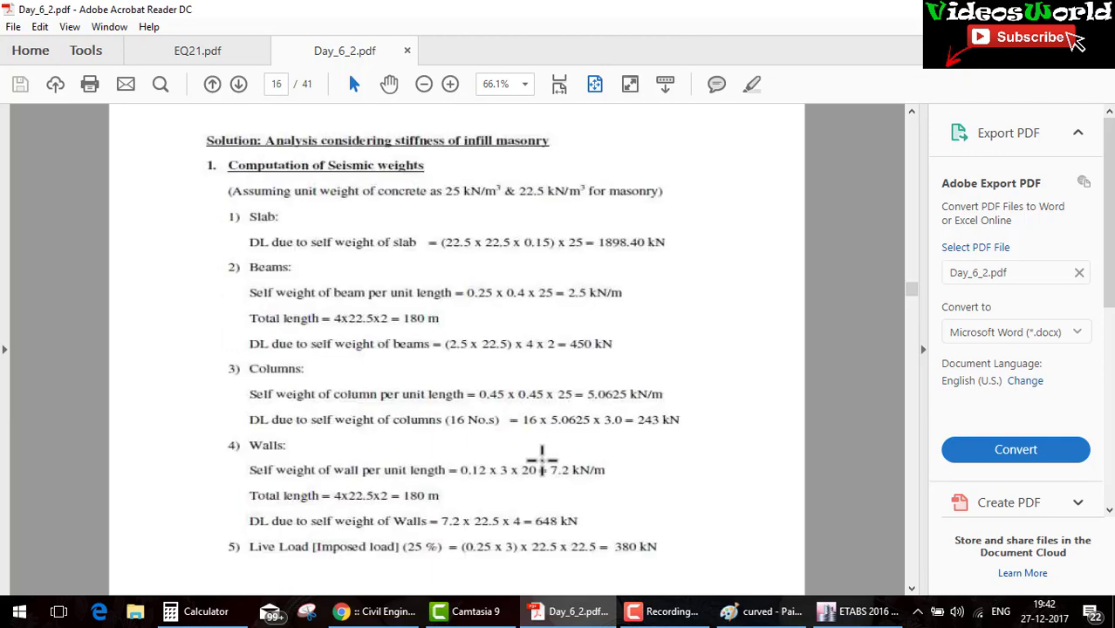
pyautogui.click(850, 610)
# Unlock the model, set the eq pattern's user-defined period to T = 0.2277 s, and run analysis.
pyautogui.click(164, 59)
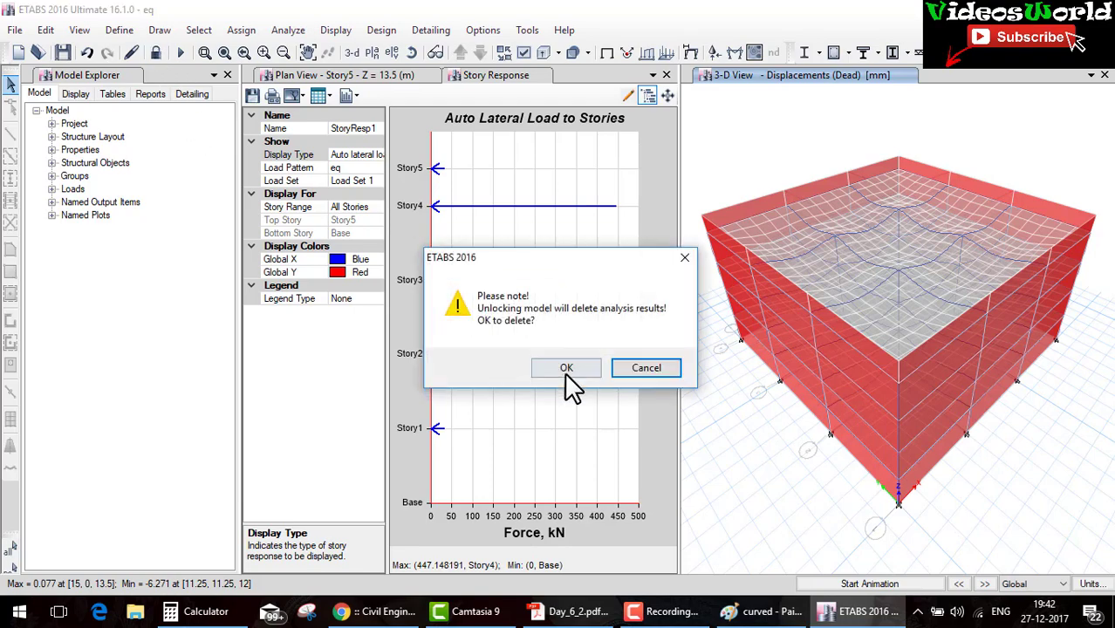
pyautogui.press('Return')
pyautogui.click(119, 30)
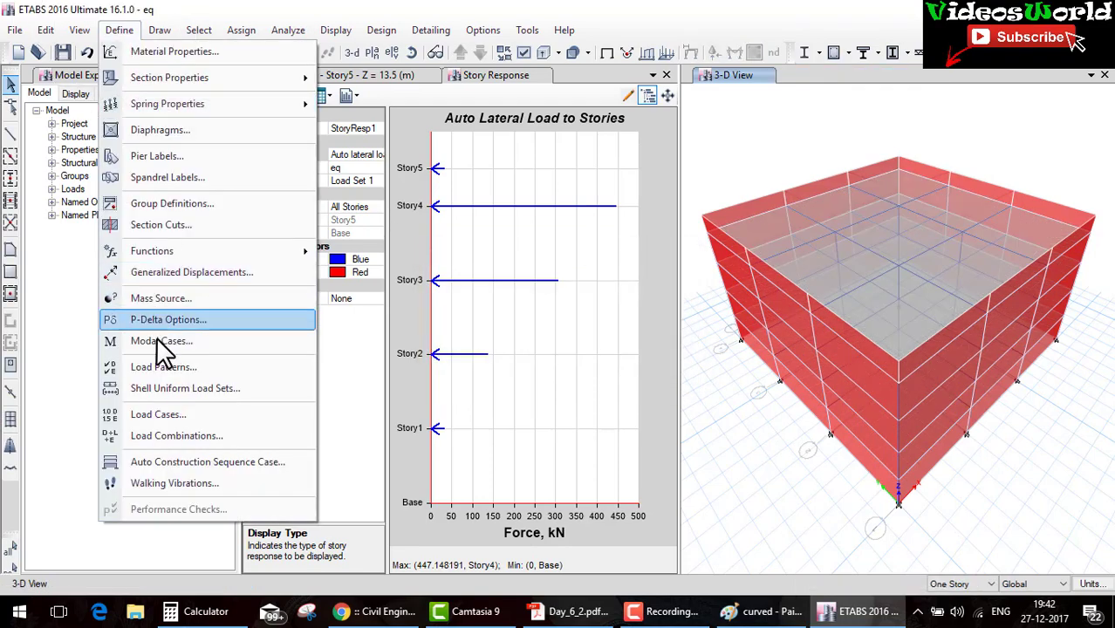
pyautogui.click(171, 366)
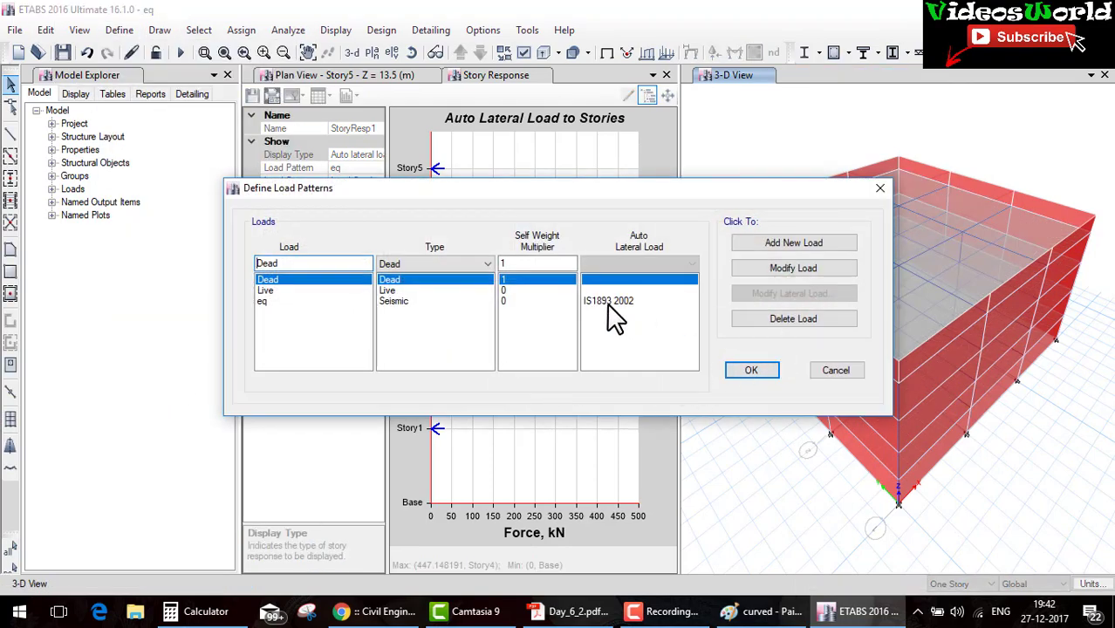
pyautogui.click(609, 301)
pyautogui.click(791, 292)
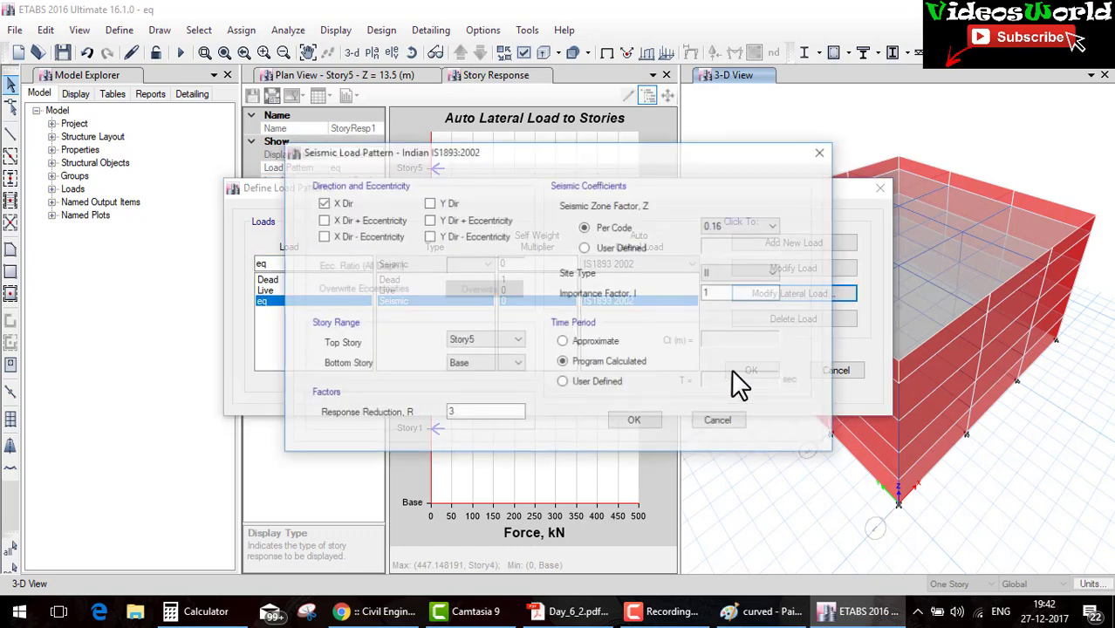
pyautogui.click(599, 384)
pyautogui.moveTo(742, 378); pyautogui.dragTo(688, 381)
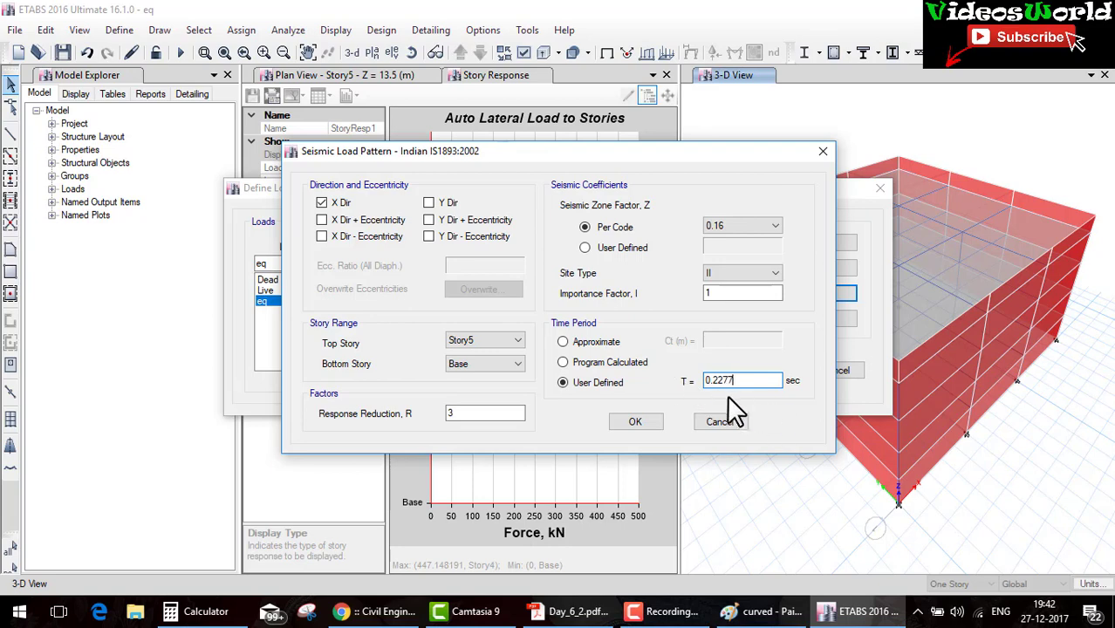
pyautogui.click(619, 363)
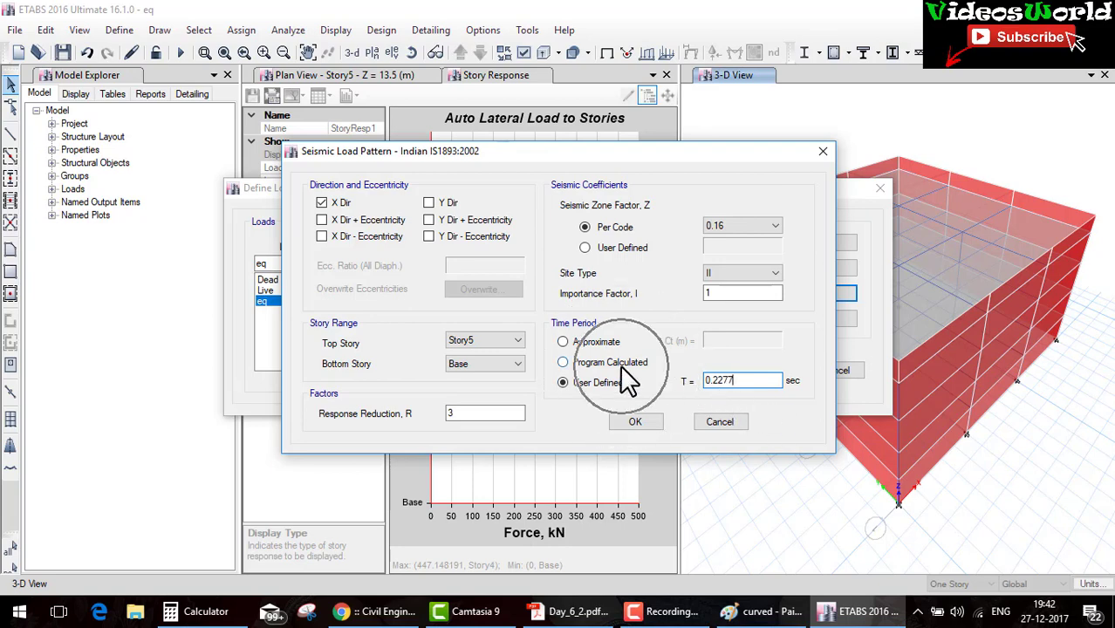
pyautogui.click(633, 420)
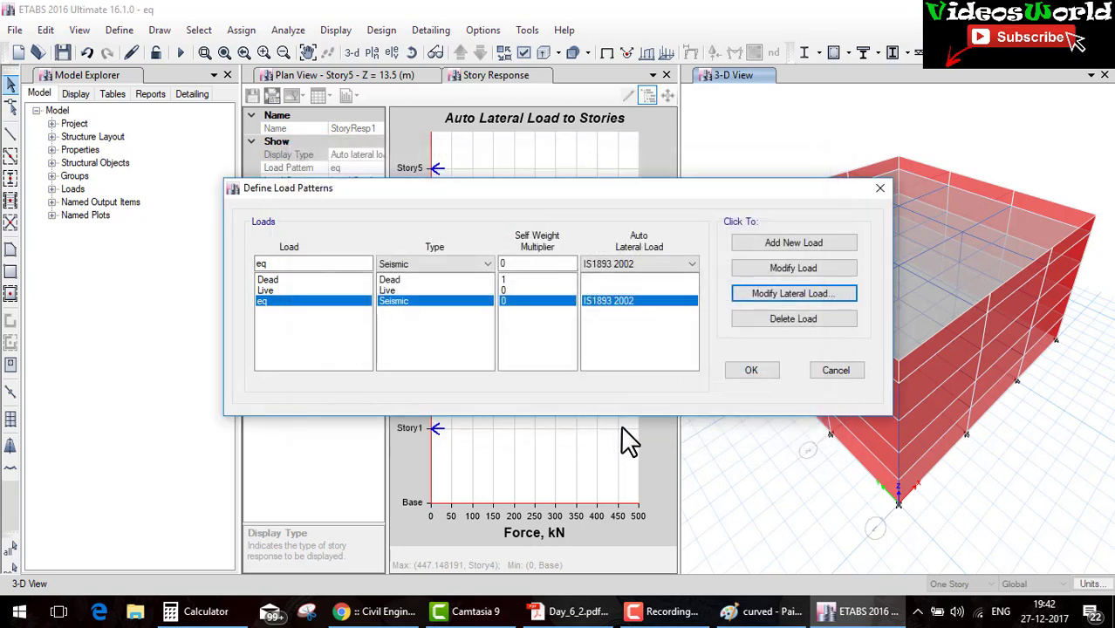
pyautogui.click(732, 367)
pyautogui.click(180, 53)
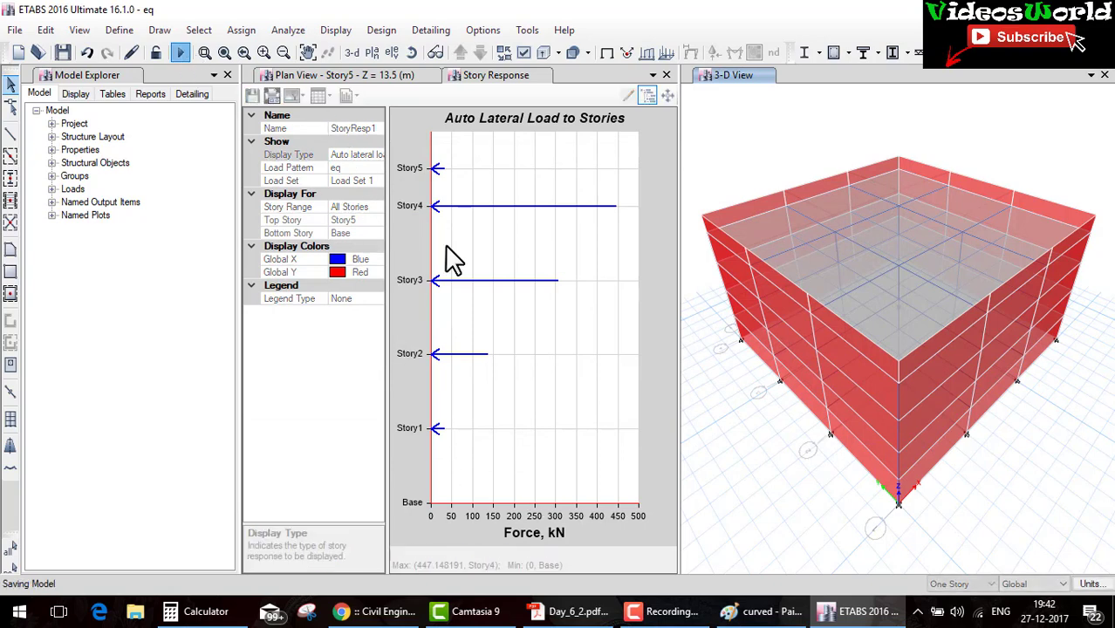
# Check the roof weight W4 calculation on page 17 of Day_6_2.pdf, then return to page 16.
pyautogui.click(569, 611)
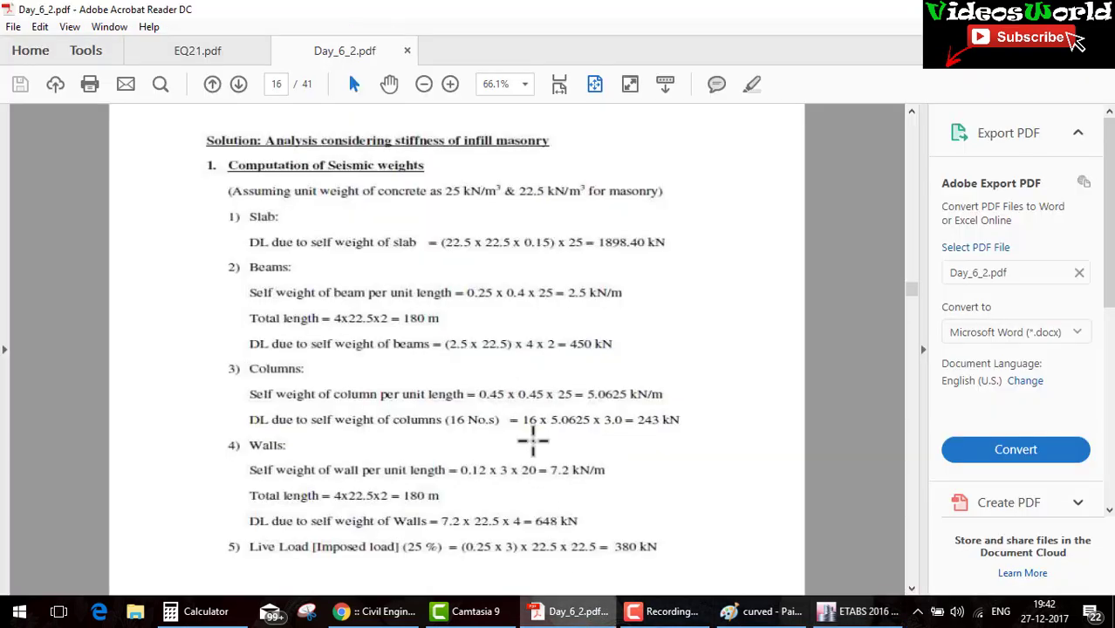
pyautogui.scroll(-3, 596, 454)
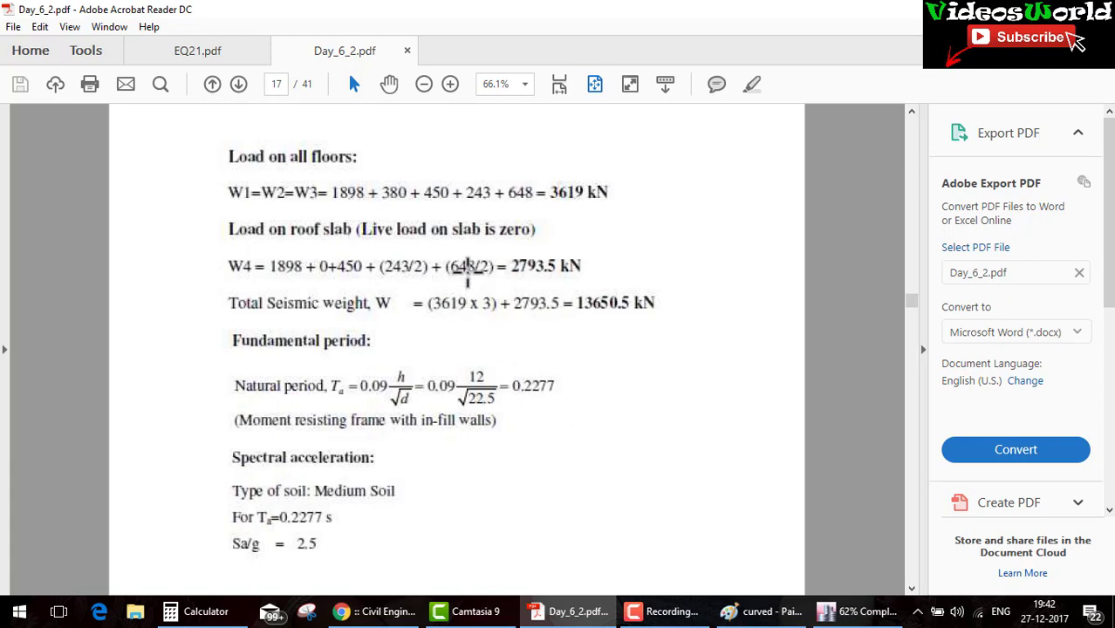
pyautogui.moveTo(450, 280); pyautogui.dragTo(496, 277)
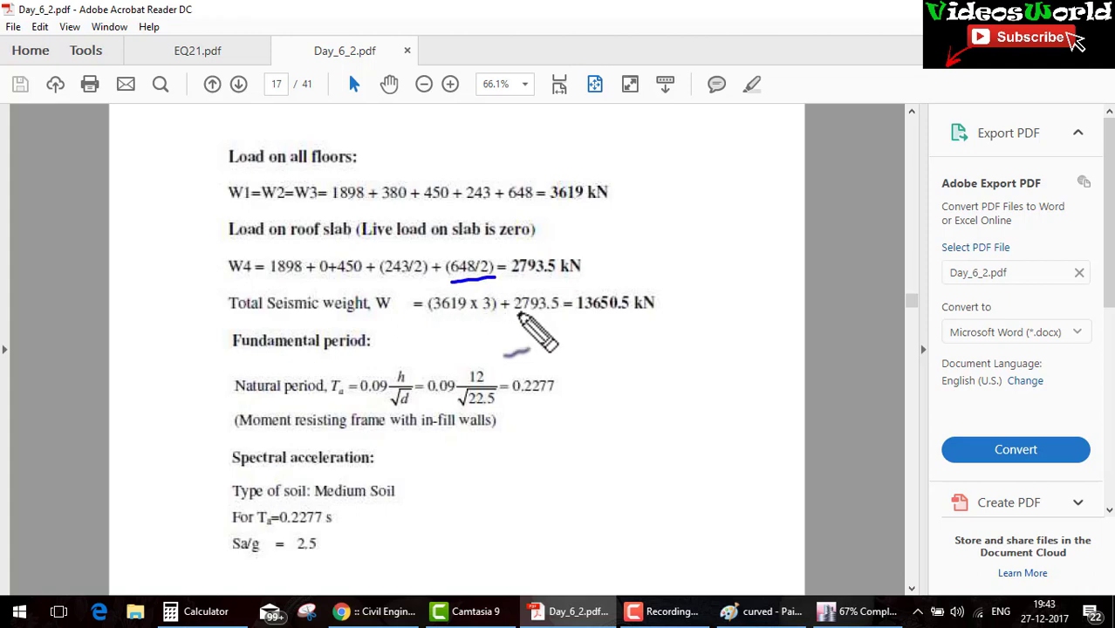
pyautogui.scroll(3, 531, 332)
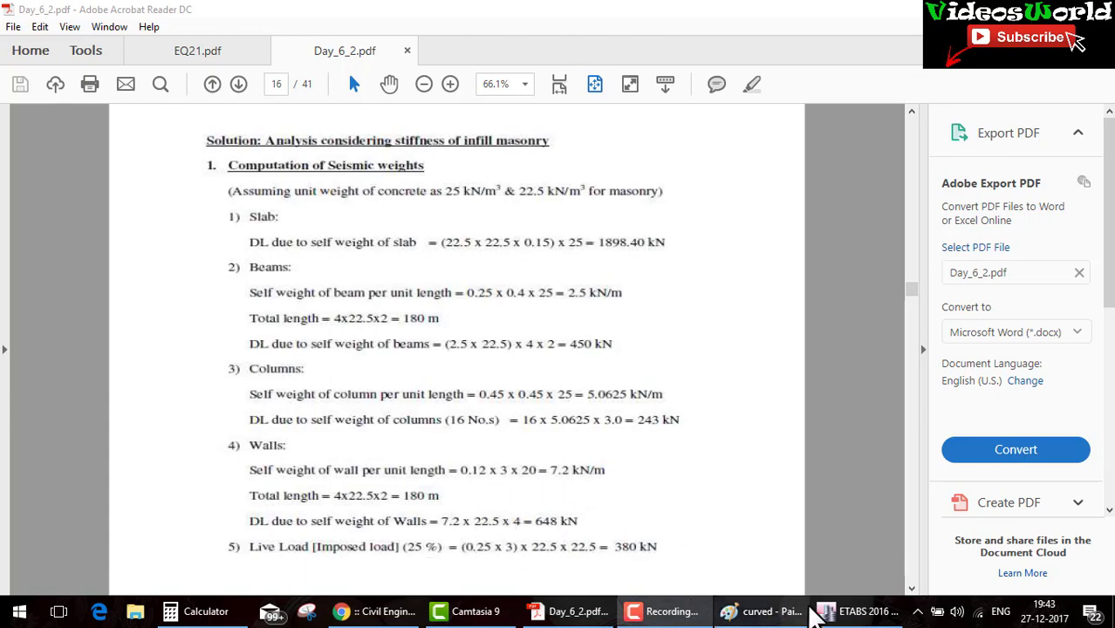
pyautogui.click(855, 611)
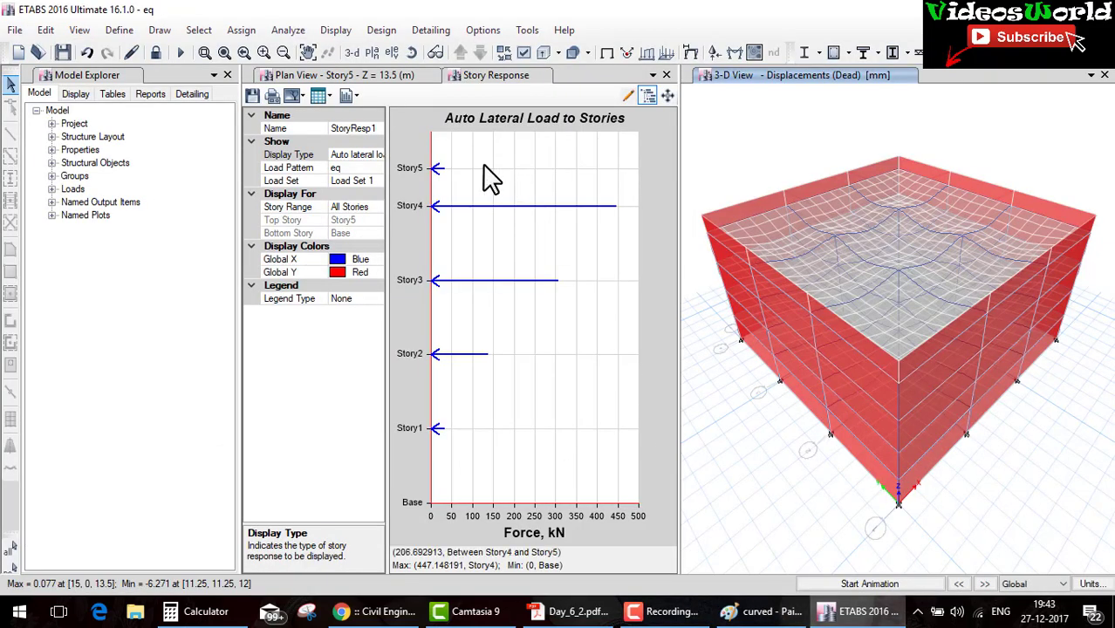
# Tabulate eq story forces (447.15, 308.02, 136.90, 34.22 kN) and compare them with the PDF table.
pyautogui.click(325, 97)
pyautogui.click(357, 115)
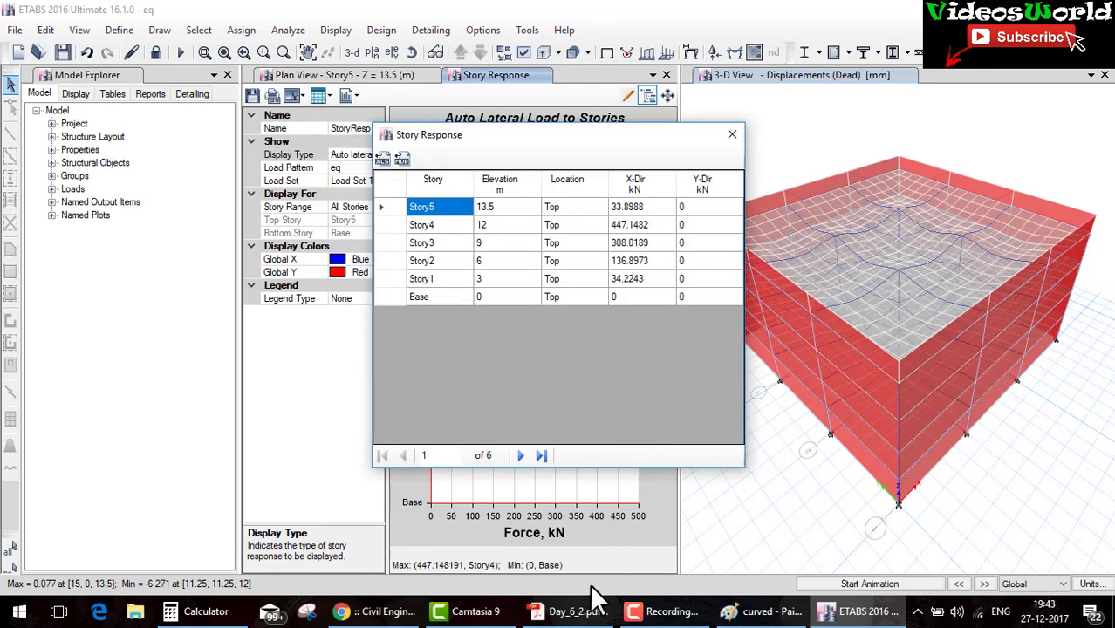
pyautogui.click(578, 610)
pyautogui.scroll(-5, 578, 431)
pyautogui.scroll(-5, 578, 430)
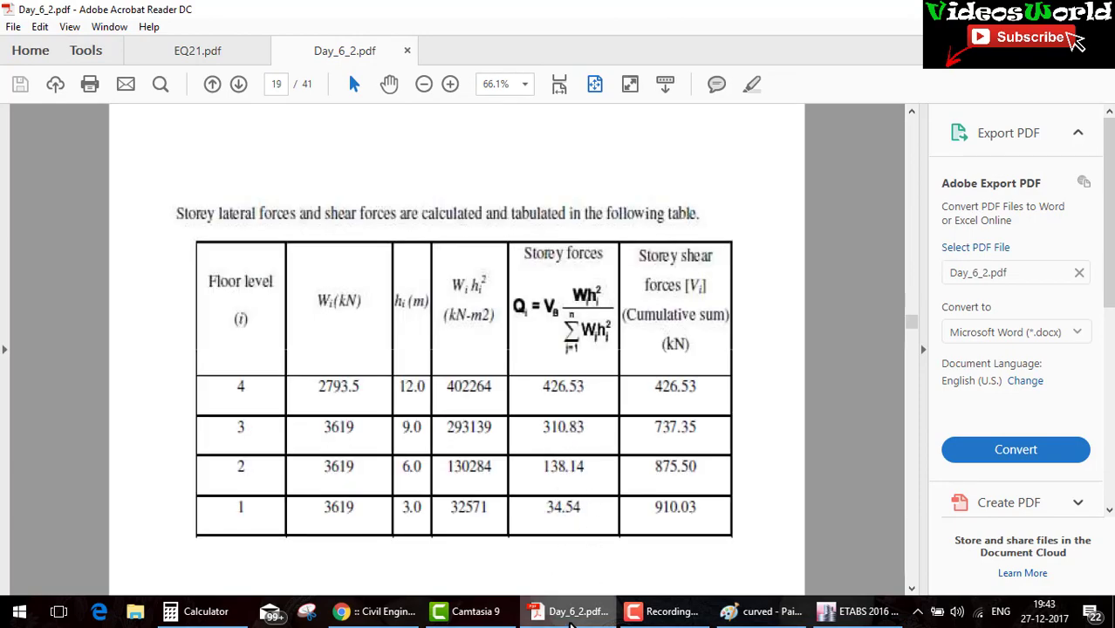
pyautogui.click(572, 615)
pyautogui.click(573, 615)
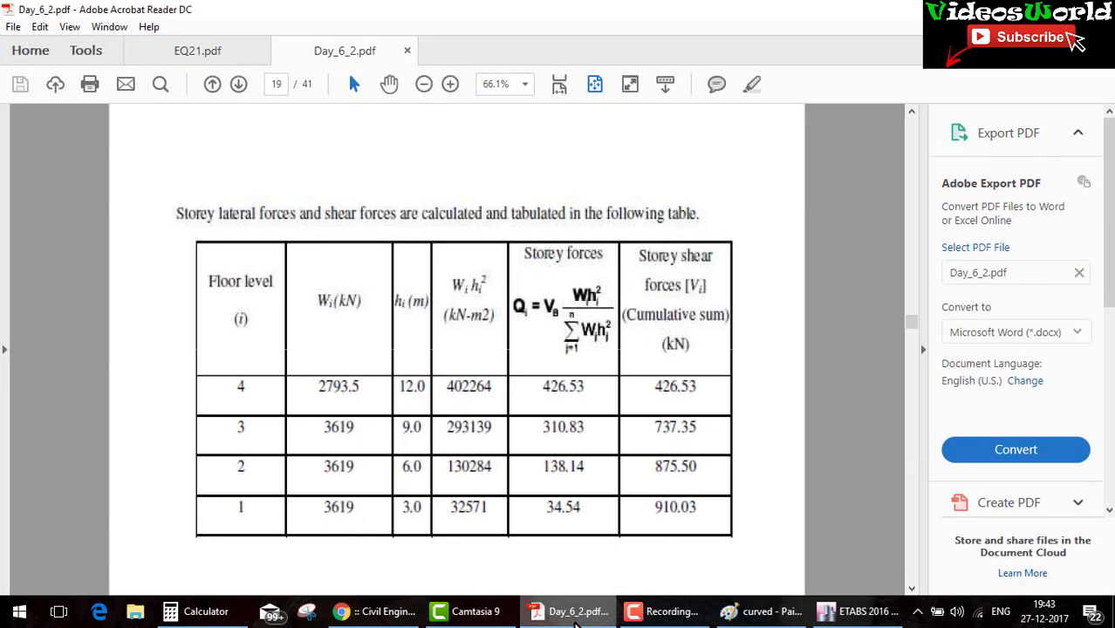
pyautogui.click(574, 615)
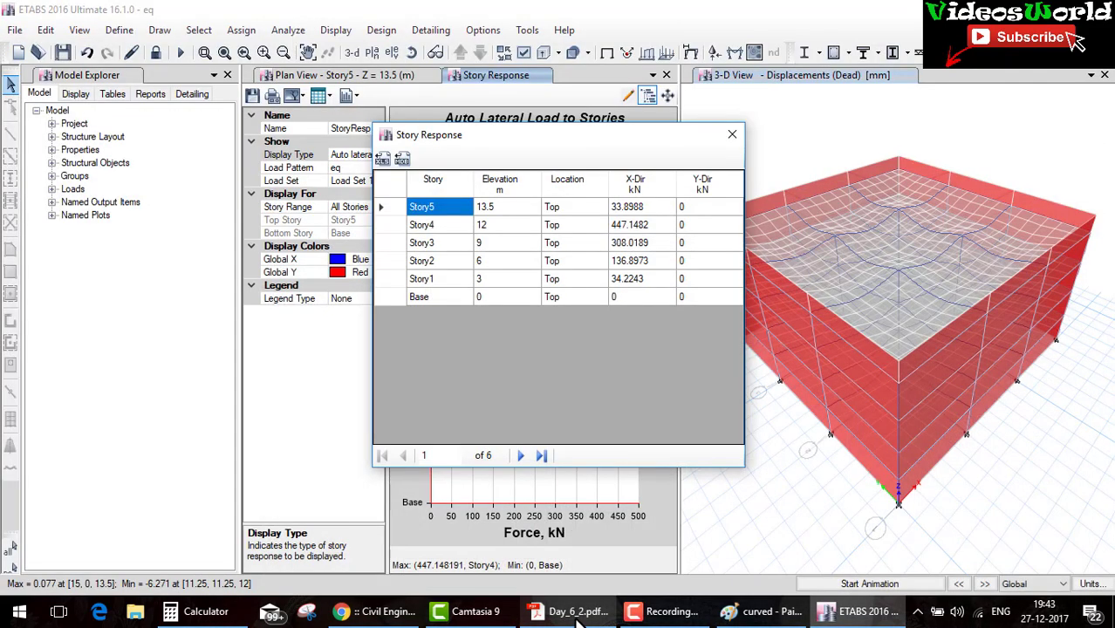
# Bring Acrobat back and scroll up to page 17's floor loads and 13650.5 kN seismic weight.
pyautogui.click(574, 615)
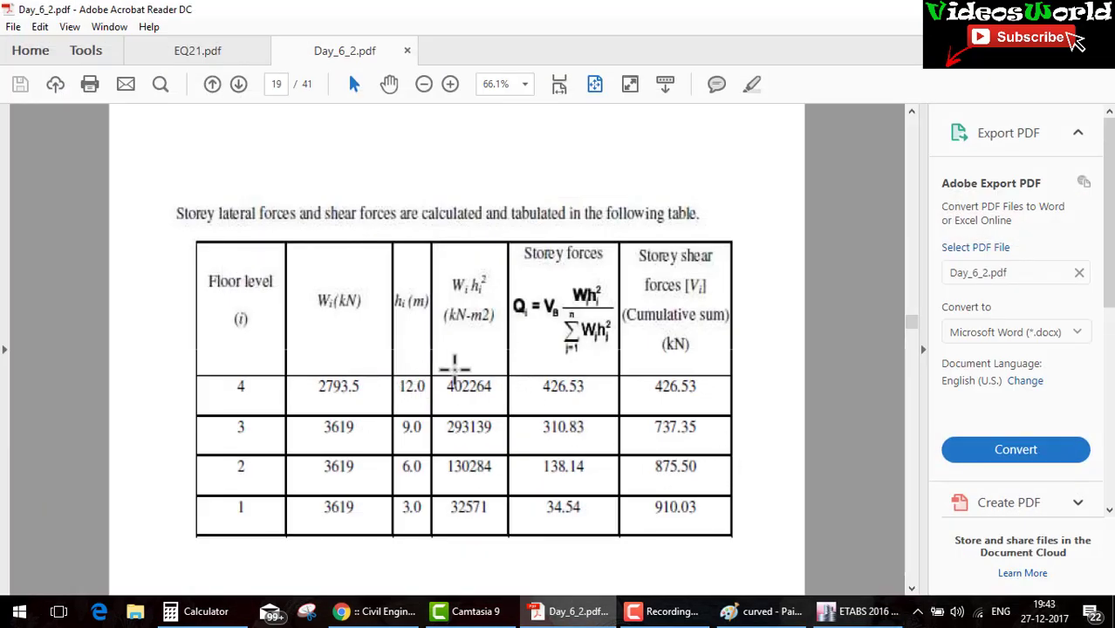
pyautogui.scroll(3, 468, 364)
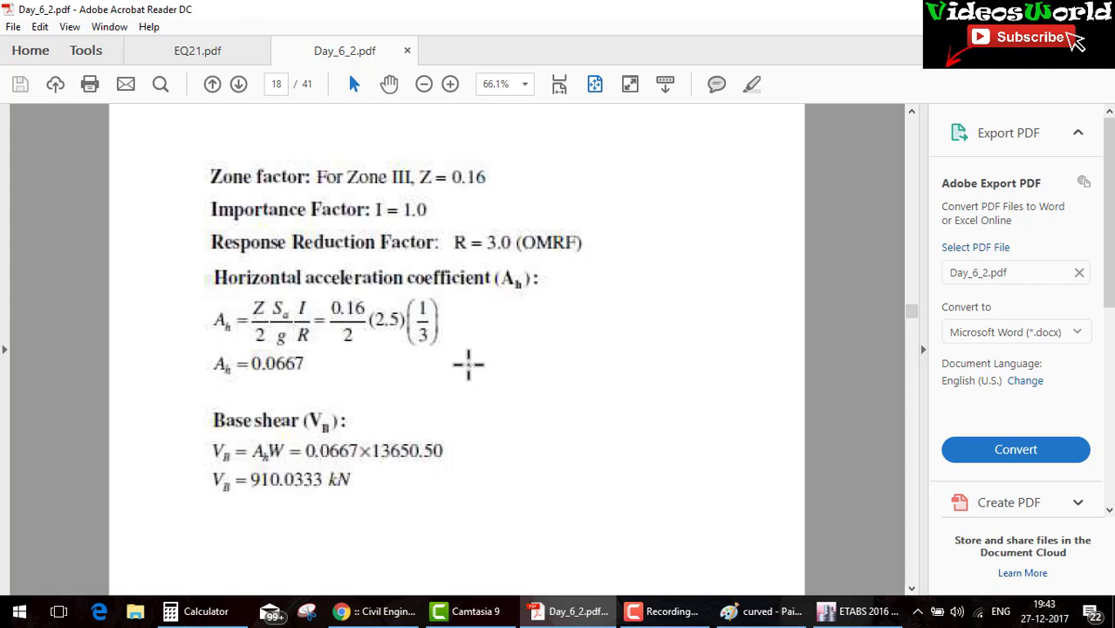
pyautogui.scroll(3, 468, 364)
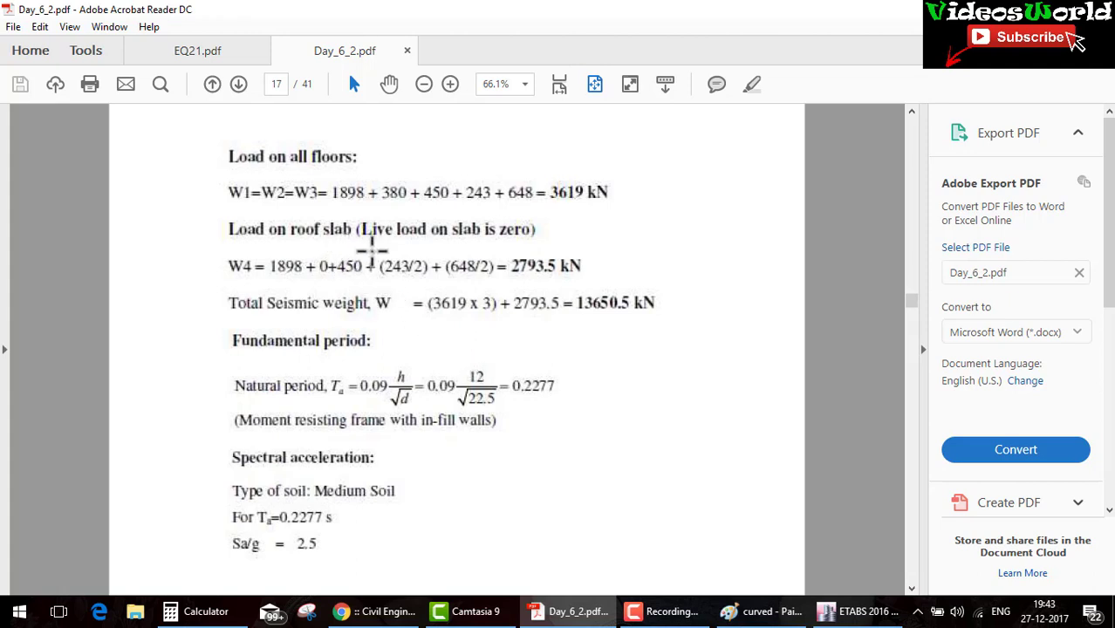
# Add 1898+380+450+243+648 in Calculator to confirm the 3,619 kN floor load, then close it.
pyautogui.click(202, 610)
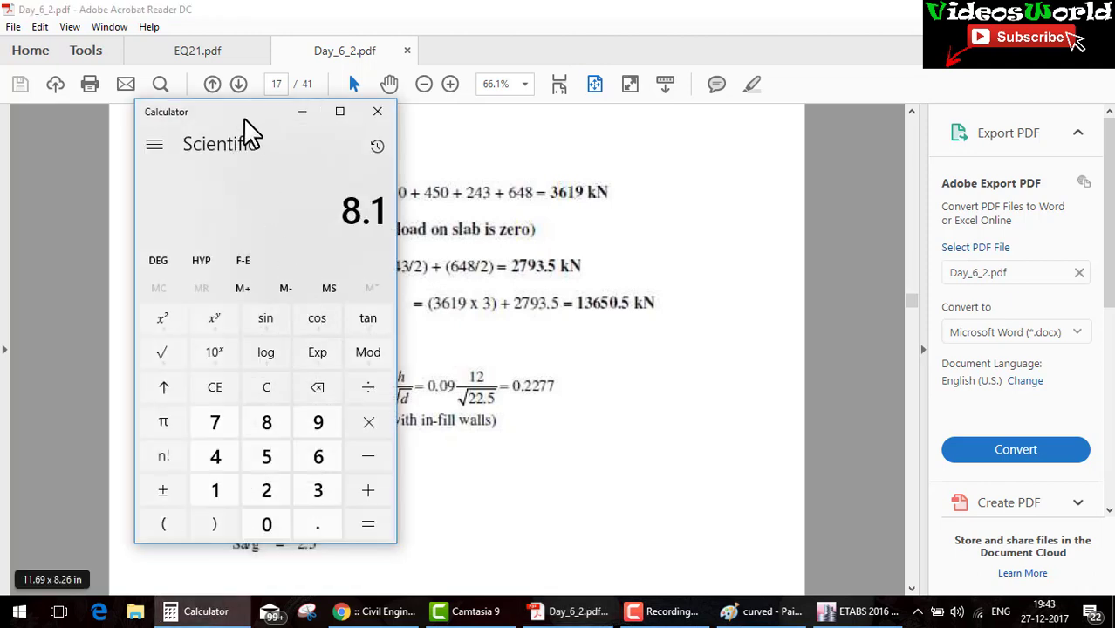
pyautogui.moveTo(241, 116); pyautogui.dragTo(157, 113)
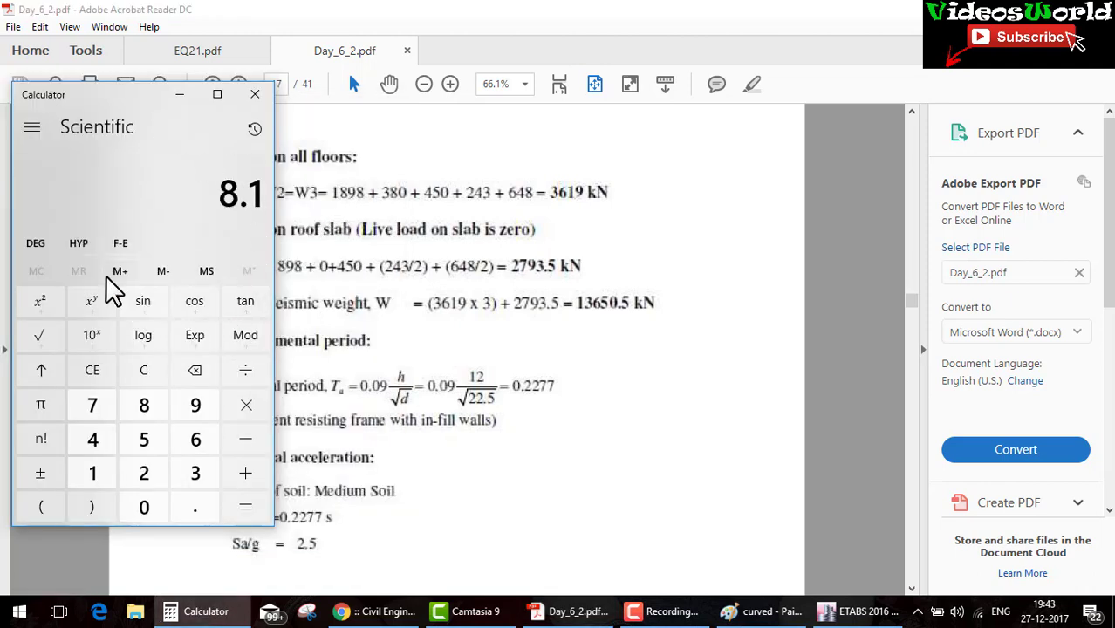
pyautogui.click(142, 348)
pyautogui.click(91, 370)
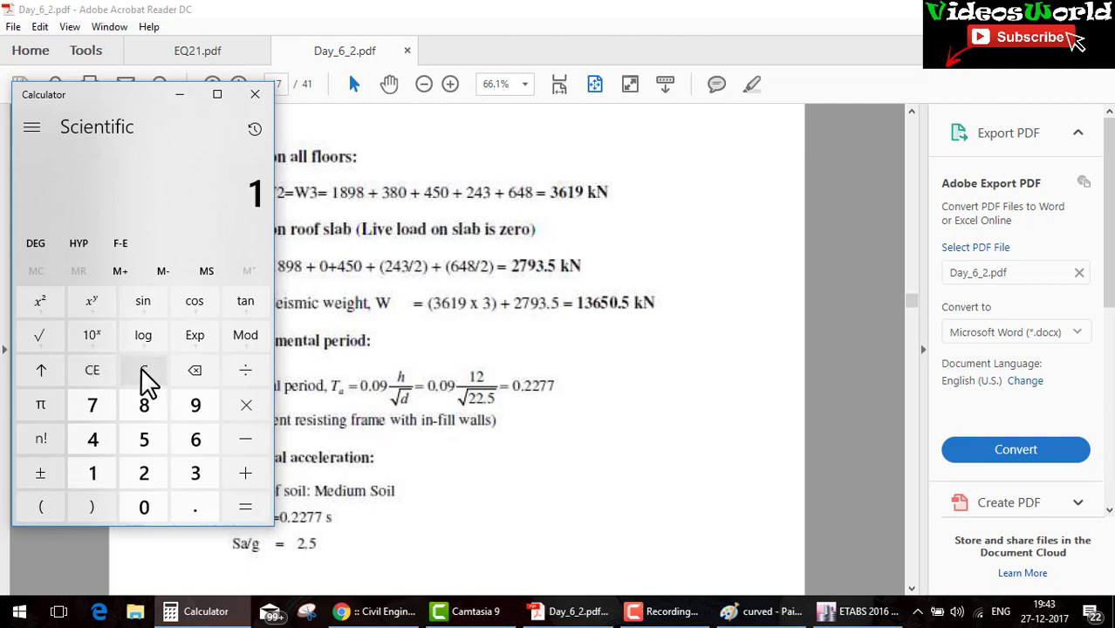
pyautogui.write(',898')
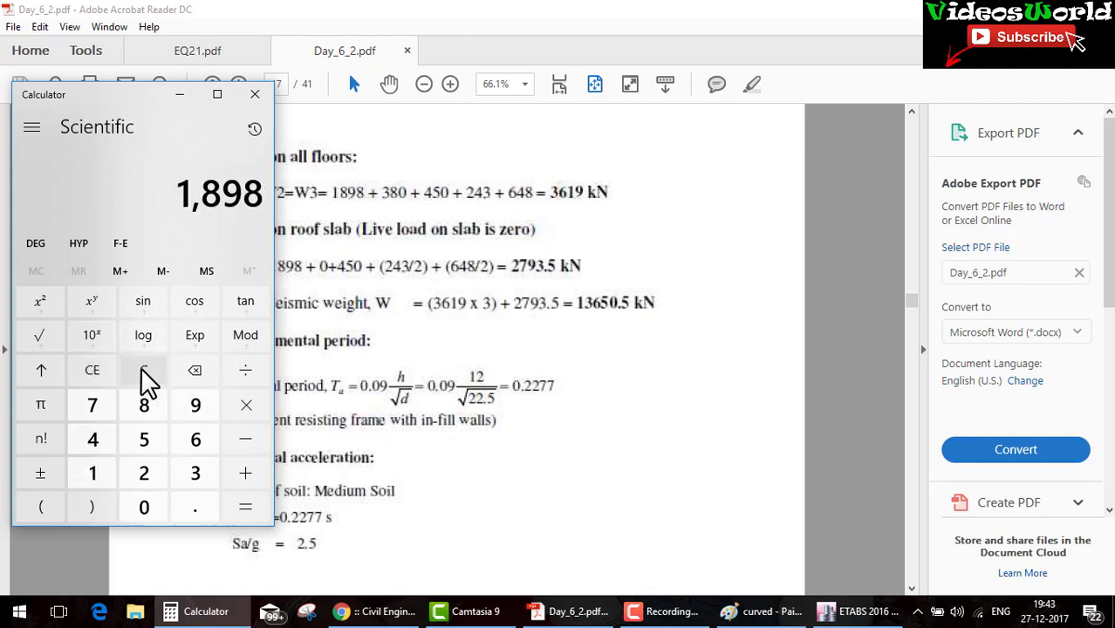
pyautogui.write('+380')
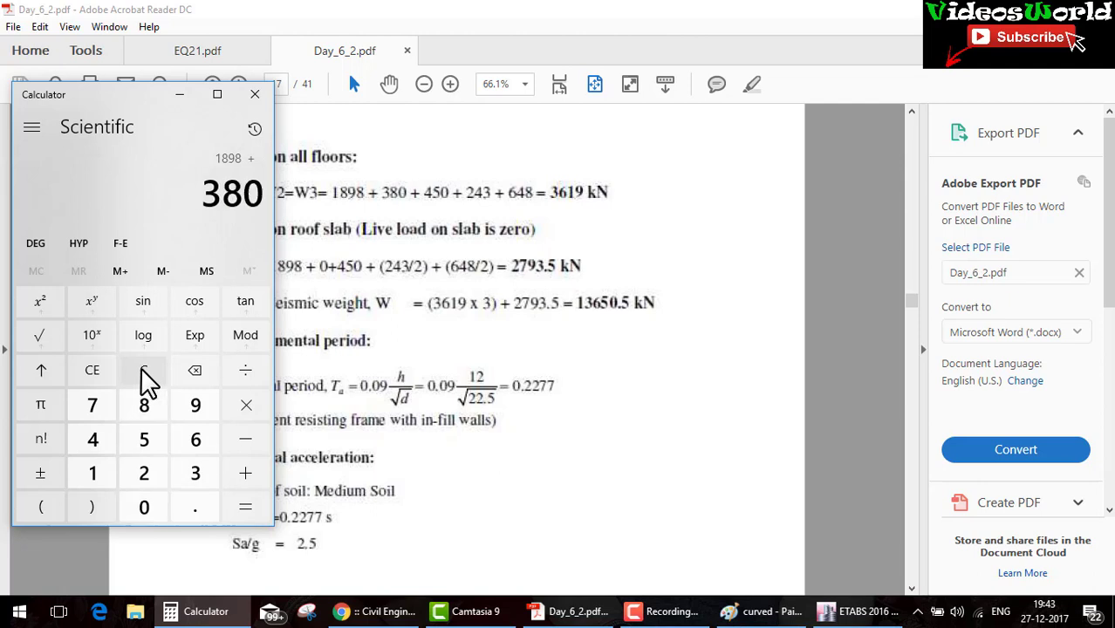
pyautogui.write('+450')
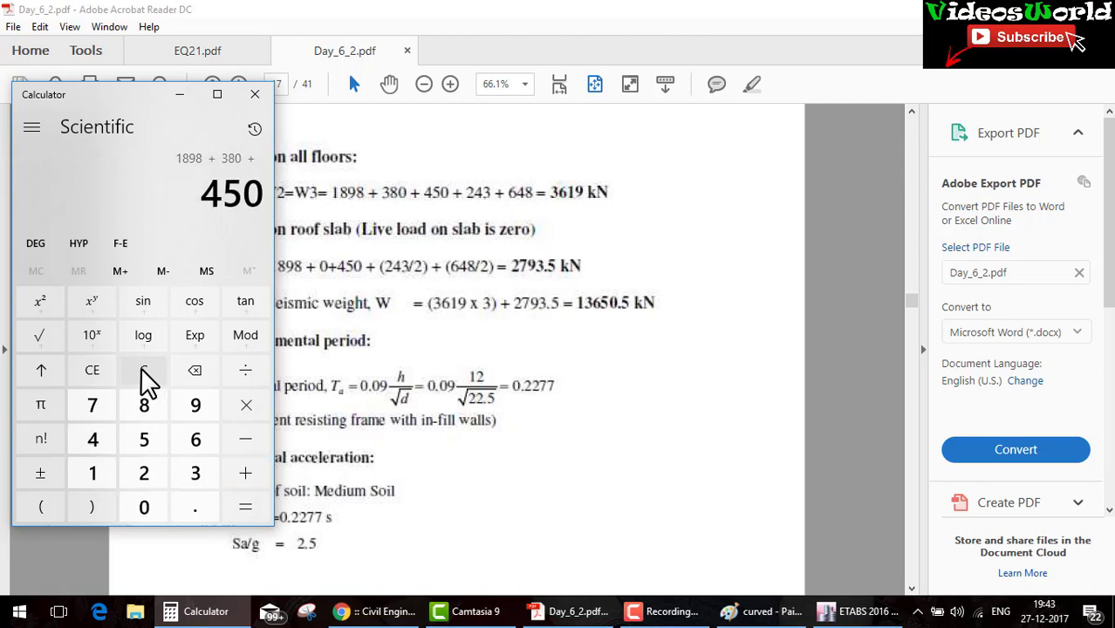
pyautogui.write('+243')
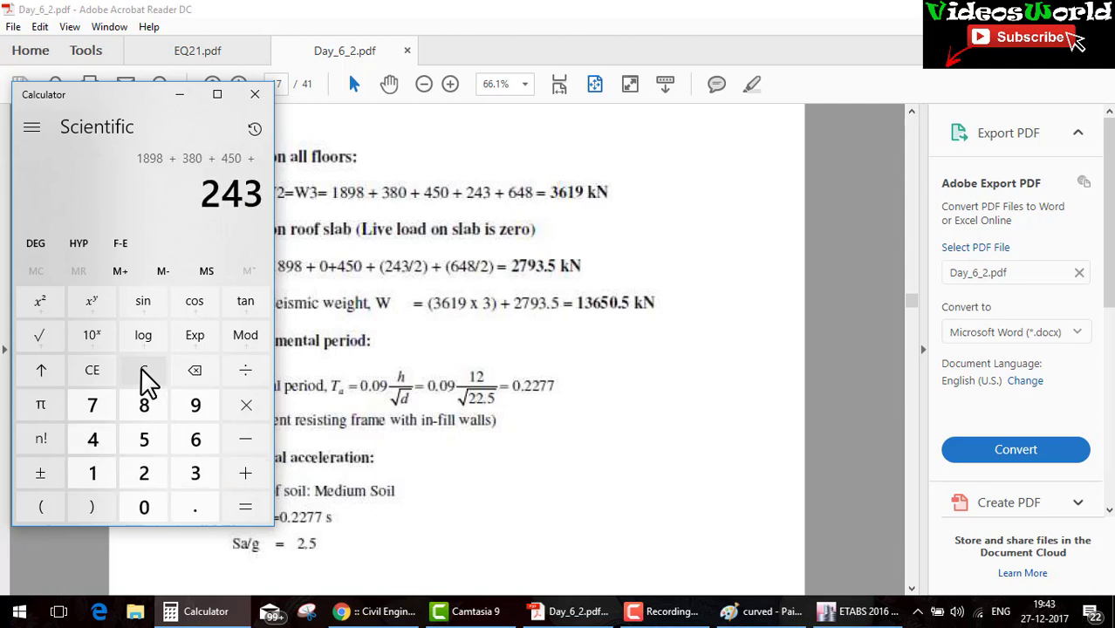
pyautogui.write('+648')
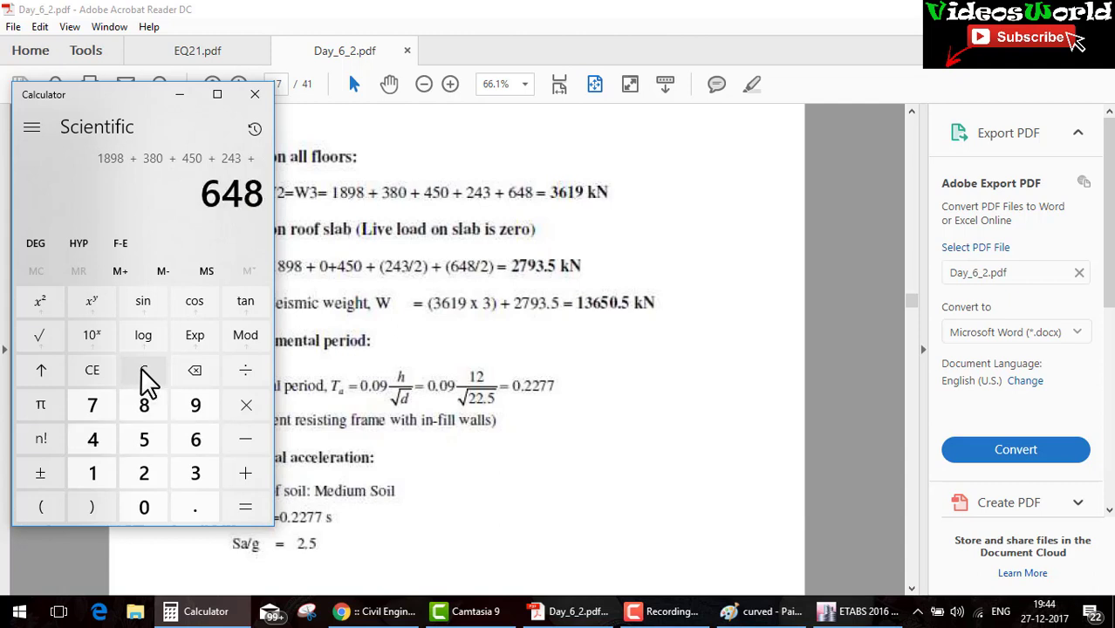
pyautogui.press('Return')
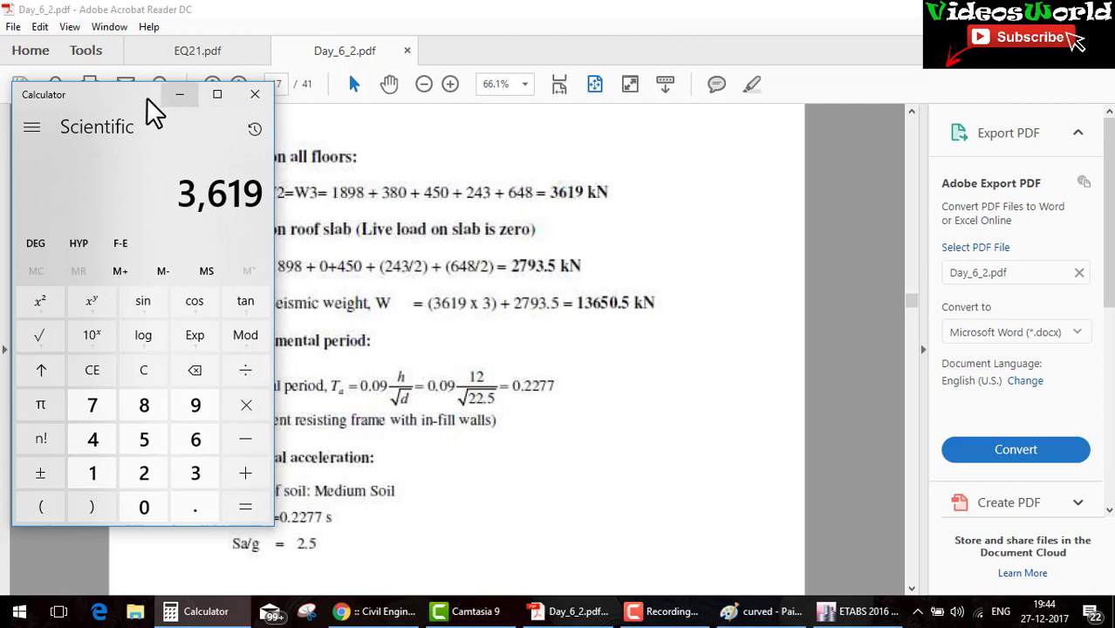
pyautogui.moveTo(147, 97); pyautogui.dragTo(113, 127)
pyautogui.click(227, 127)
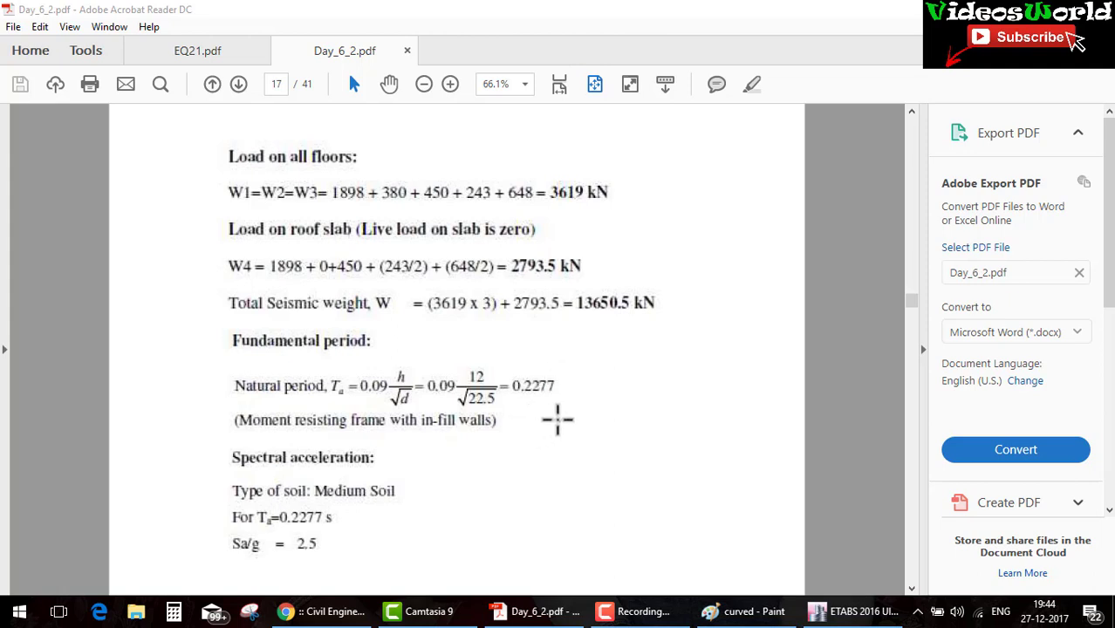
# Scroll to the page 20 storey shear calculations, then switch back to the ETABS results.
pyautogui.scroll(-3, 399, 478)
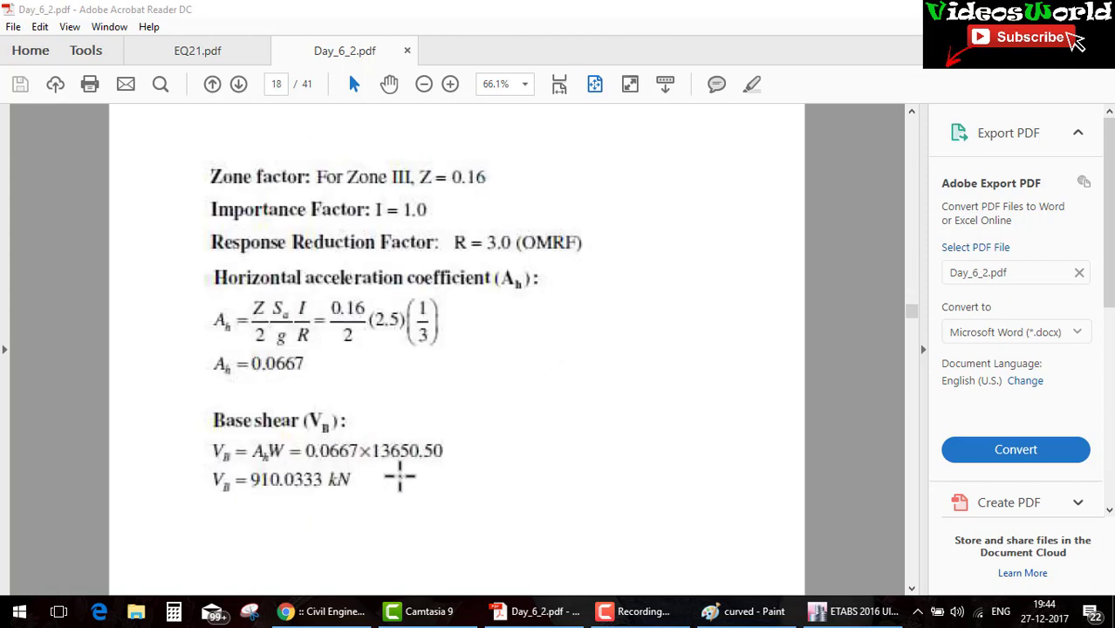
pyautogui.scroll(3, 399, 478)
pyautogui.scroll(-3, 412, 498)
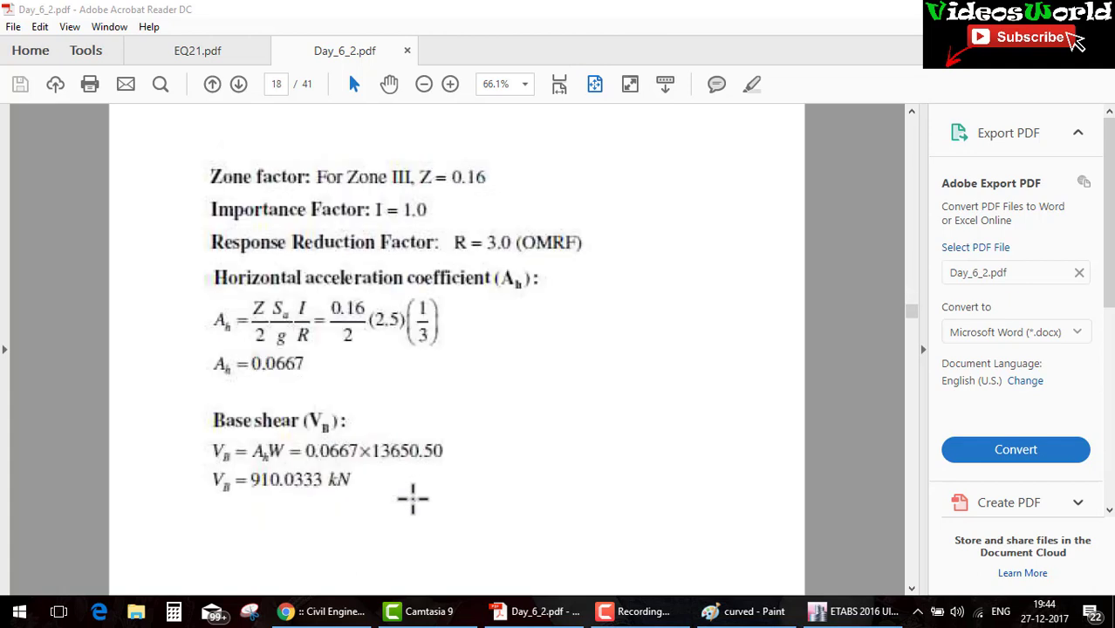
pyautogui.scroll(-3, 632, 523)
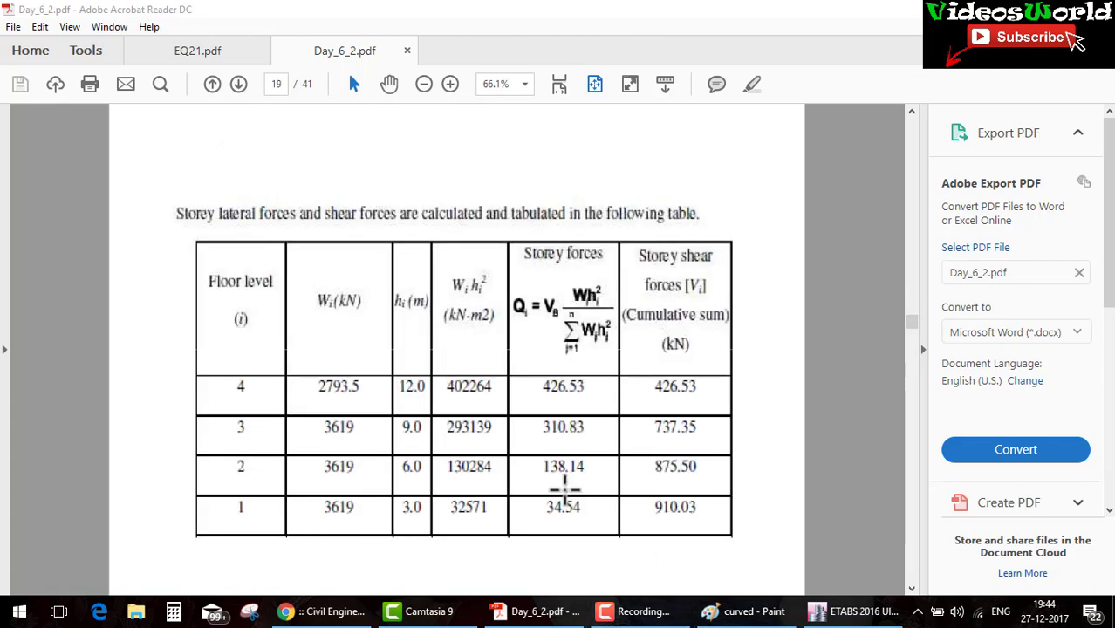
pyautogui.scroll(-5, 628, 491)
pyautogui.scroll(3, 600, 446)
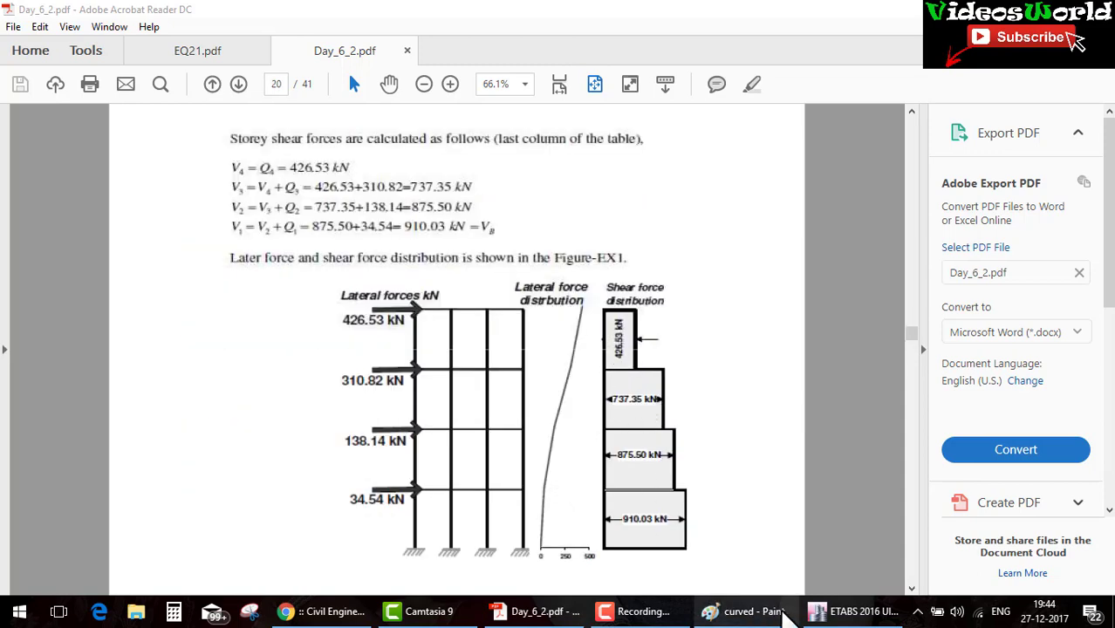
pyautogui.click(829, 612)
# Replace the lateral load table with eq Story shears and tabulate them in formatted form.
pyautogui.click(732, 134)
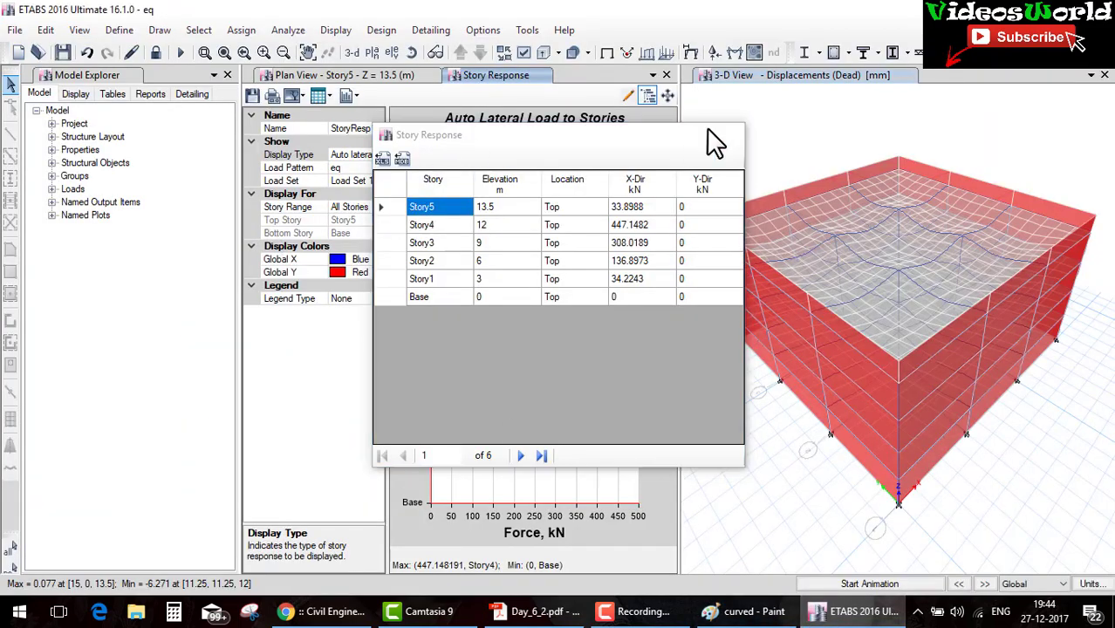
pyautogui.moveTo(387, 131); pyautogui.dragTo(484, 146)
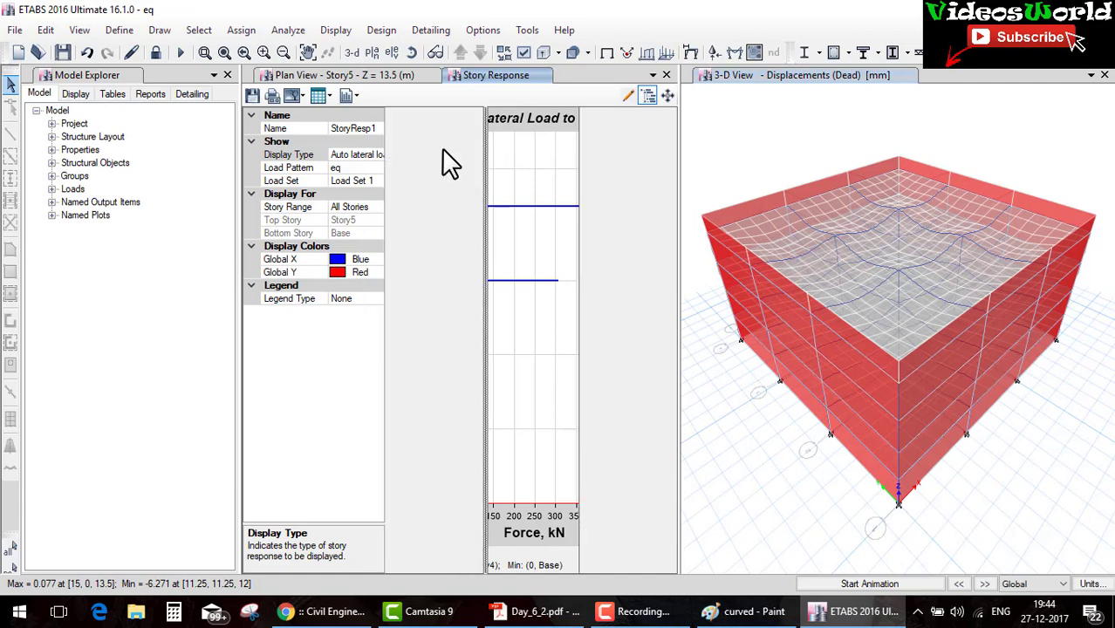
pyautogui.click(468, 154)
pyautogui.click(474, 155)
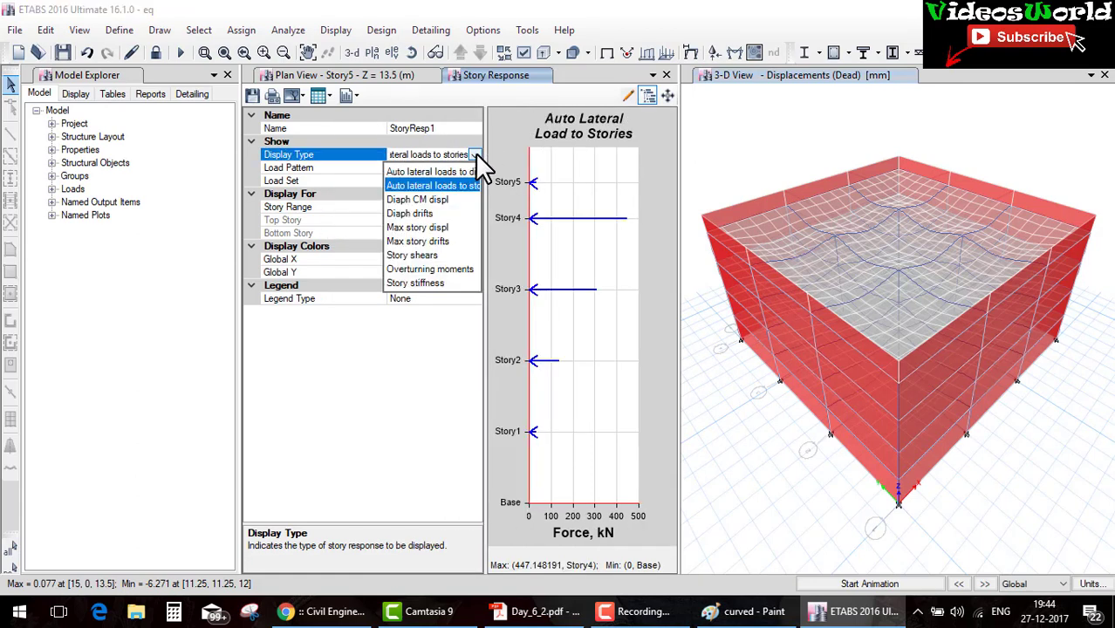
pyautogui.click(421, 255)
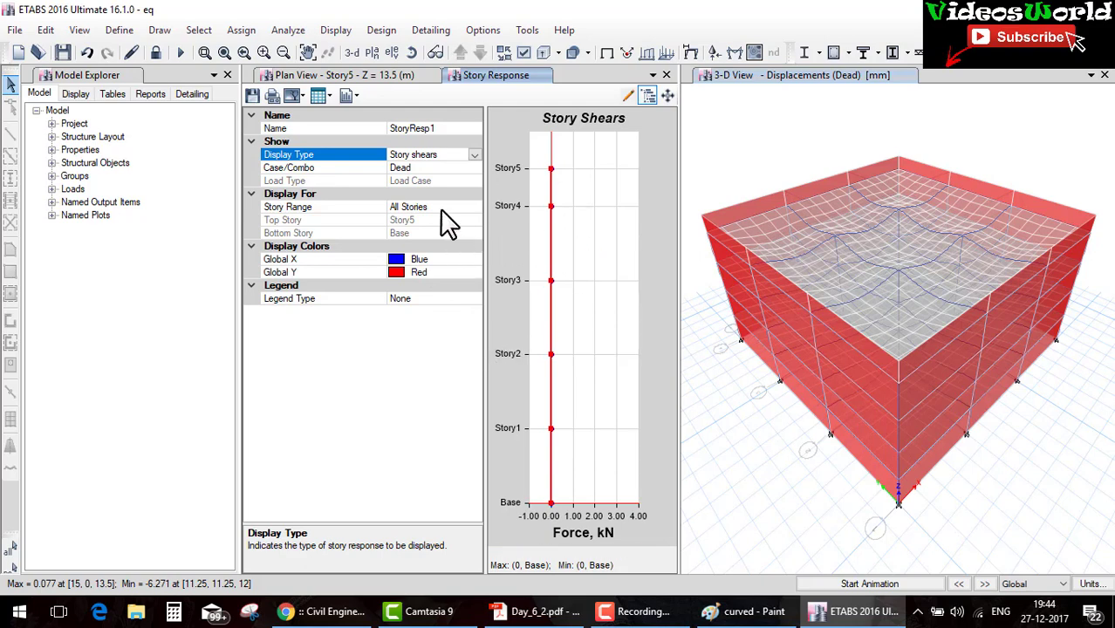
pyautogui.click(430, 168)
pyautogui.click(471, 168)
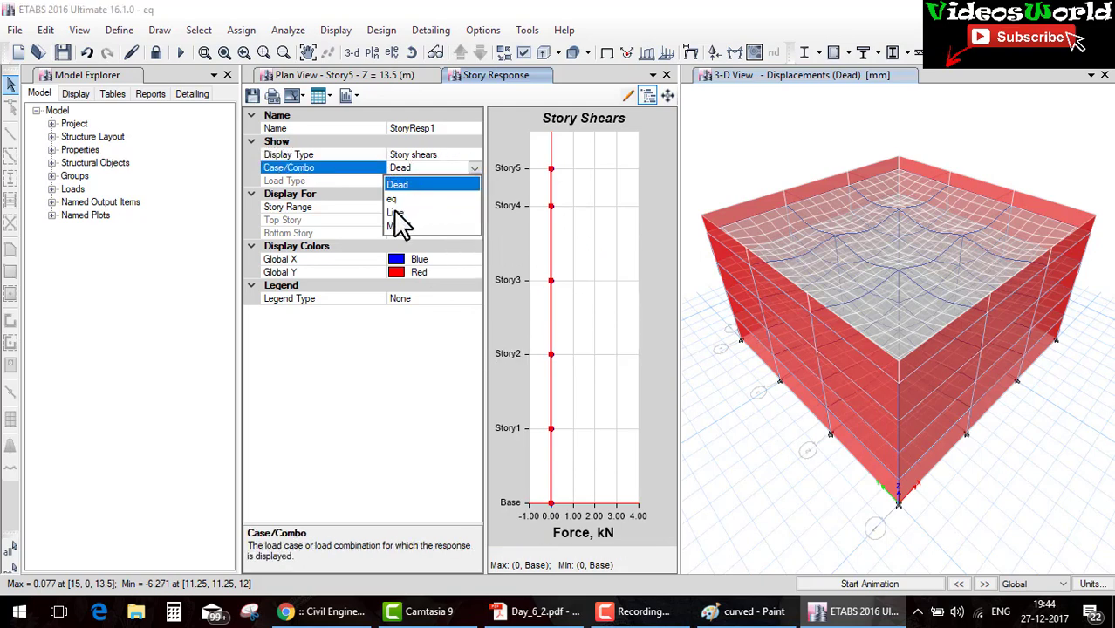
pyautogui.click(410, 194)
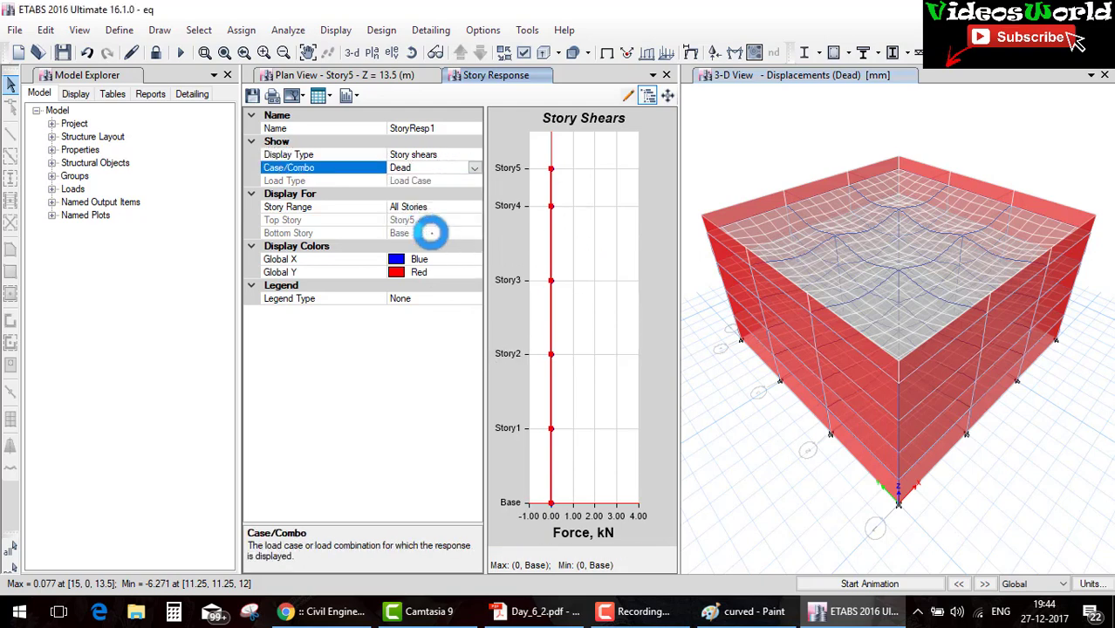
pyautogui.click(323, 95)
pyautogui.click(358, 115)
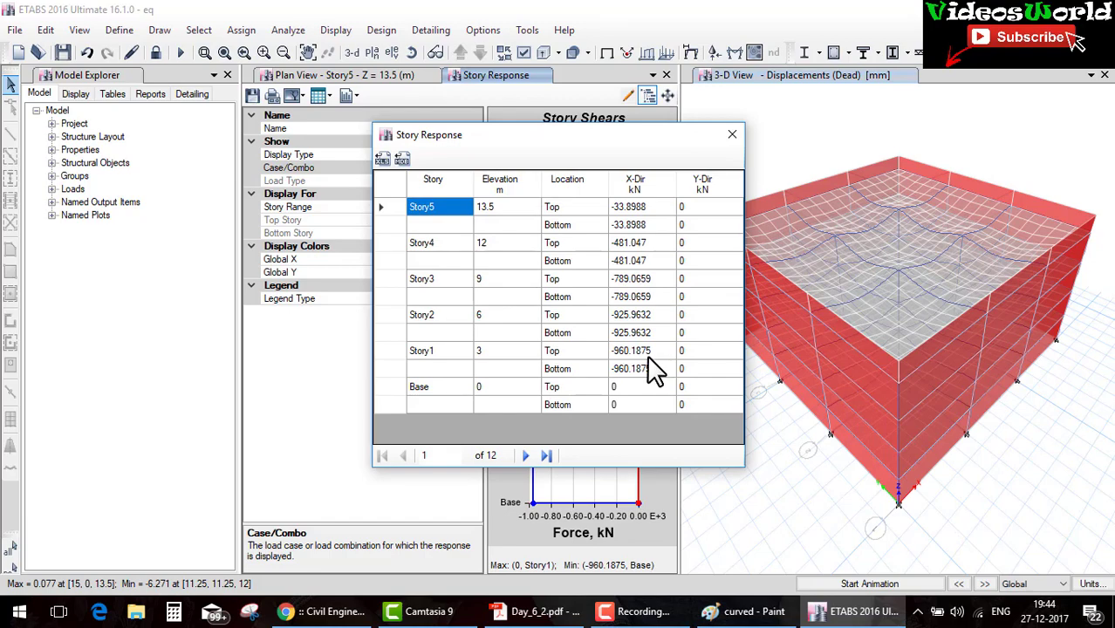
# Compare the ETABS eq storey shears with the PDF's hand-calculated values, then bring up Calculator.
pyautogui.click(555, 618)
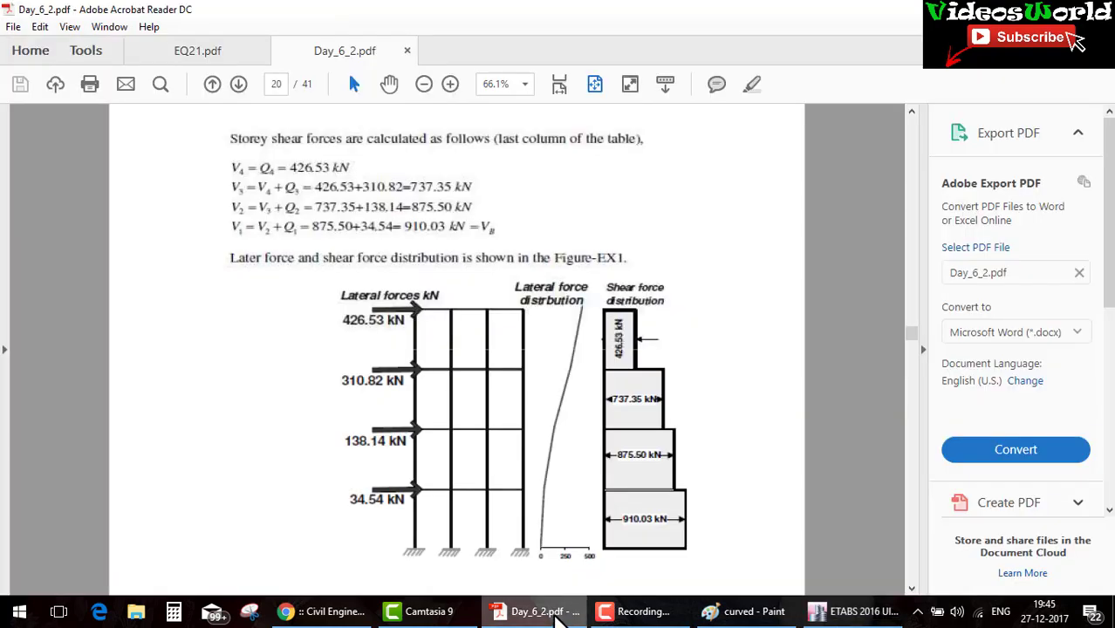
pyautogui.click(559, 618)
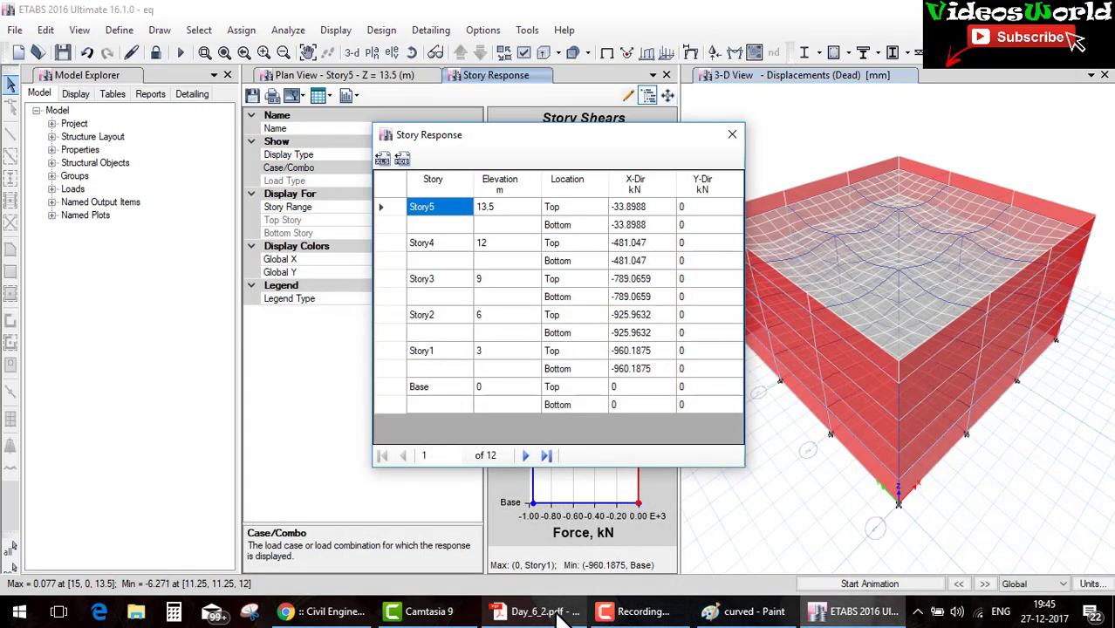
pyautogui.click(559, 617)
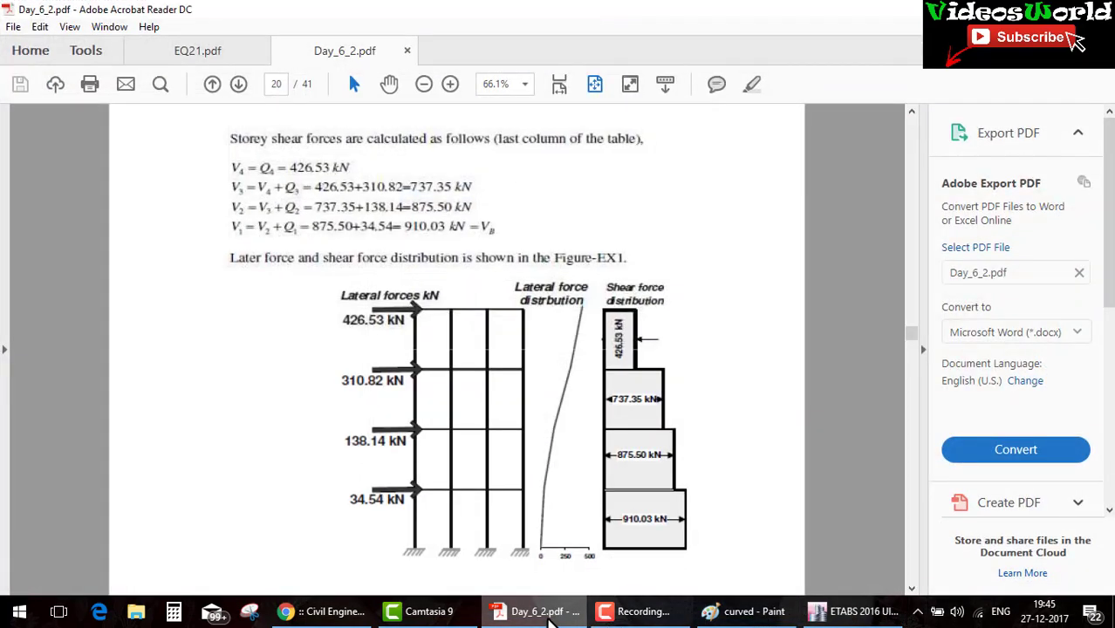
pyautogui.click(538, 617)
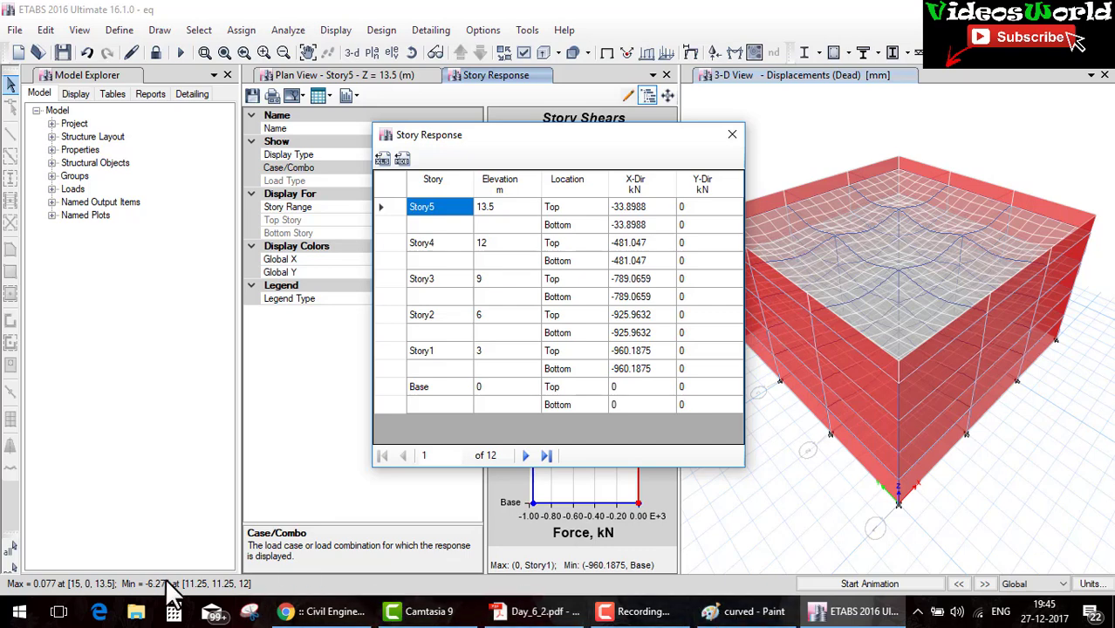
pyautogui.click(174, 612)
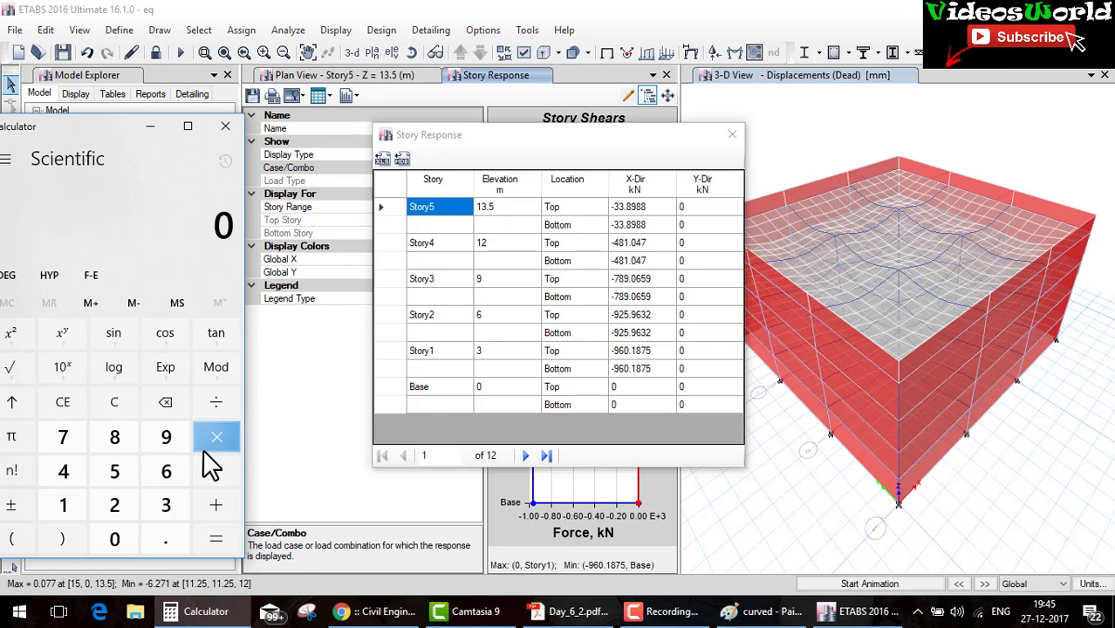
# Work out 910/96 (about 9.48), then close Calculator and the storey shear table.
pyautogui.write('910/')
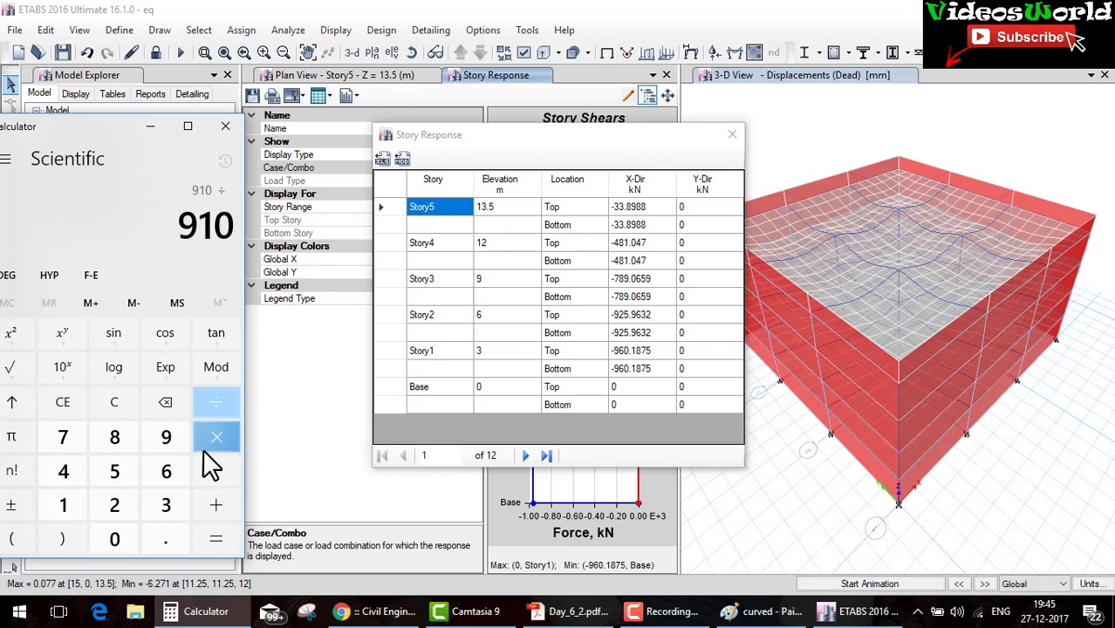
pyautogui.write('96')
pyautogui.press('Return')
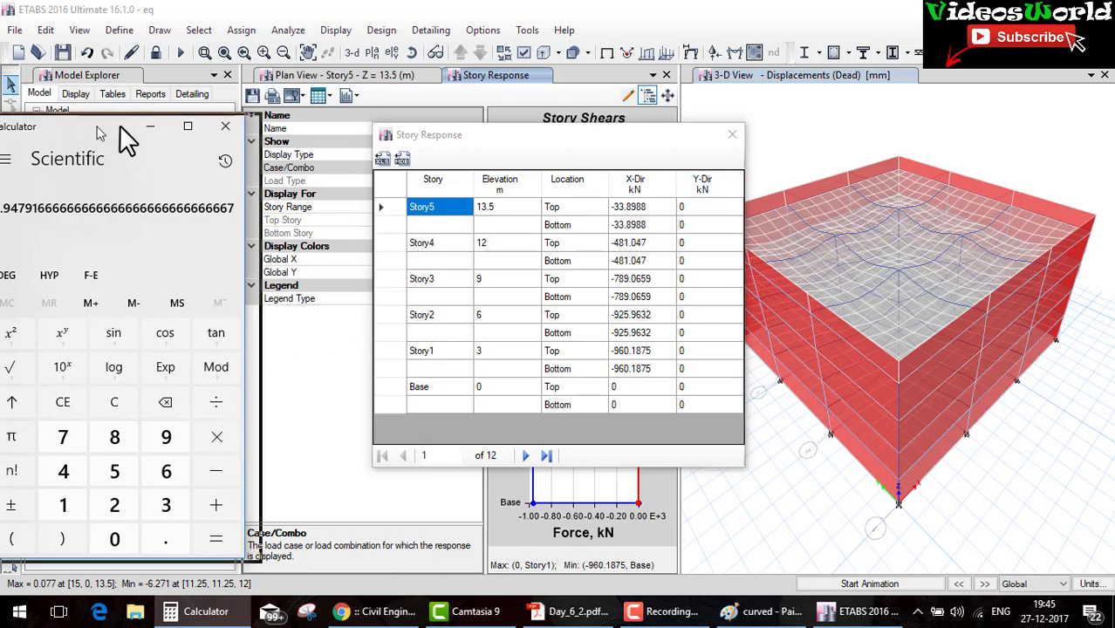
pyautogui.moveTo(124, 129); pyautogui.dragTo(165, 128)
pyautogui.click(266, 131)
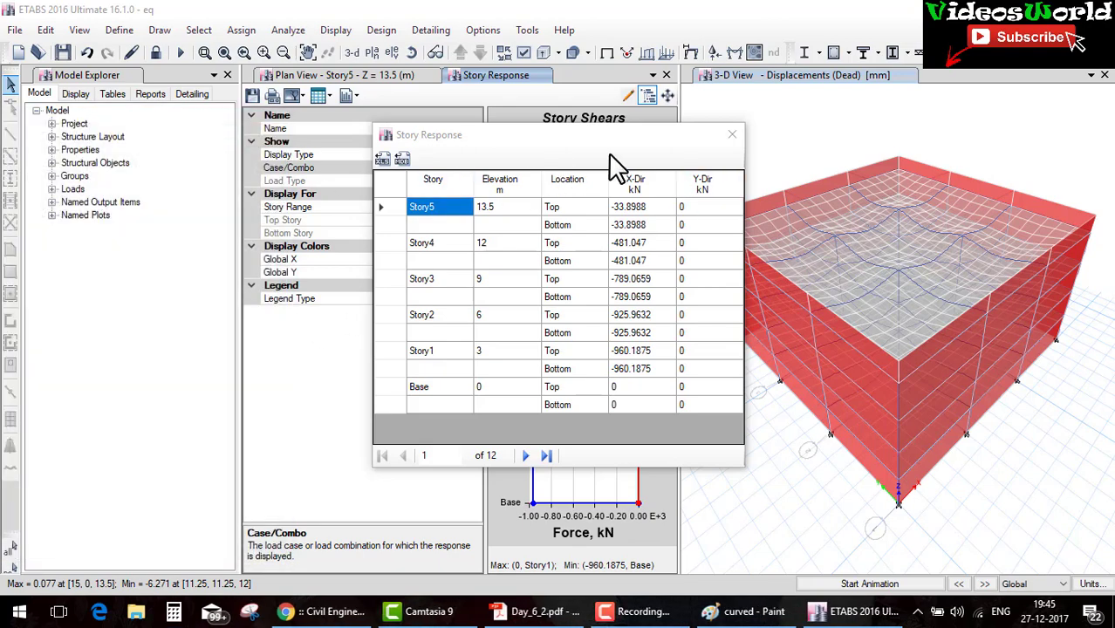
pyautogui.click(731, 136)
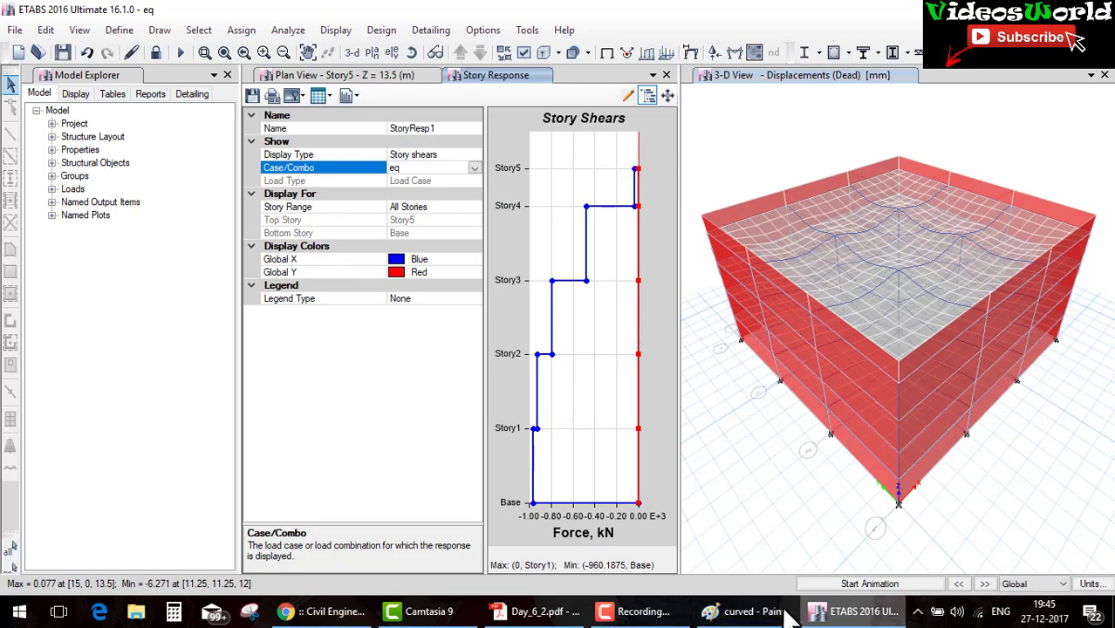
pyautogui.click(756, 614)
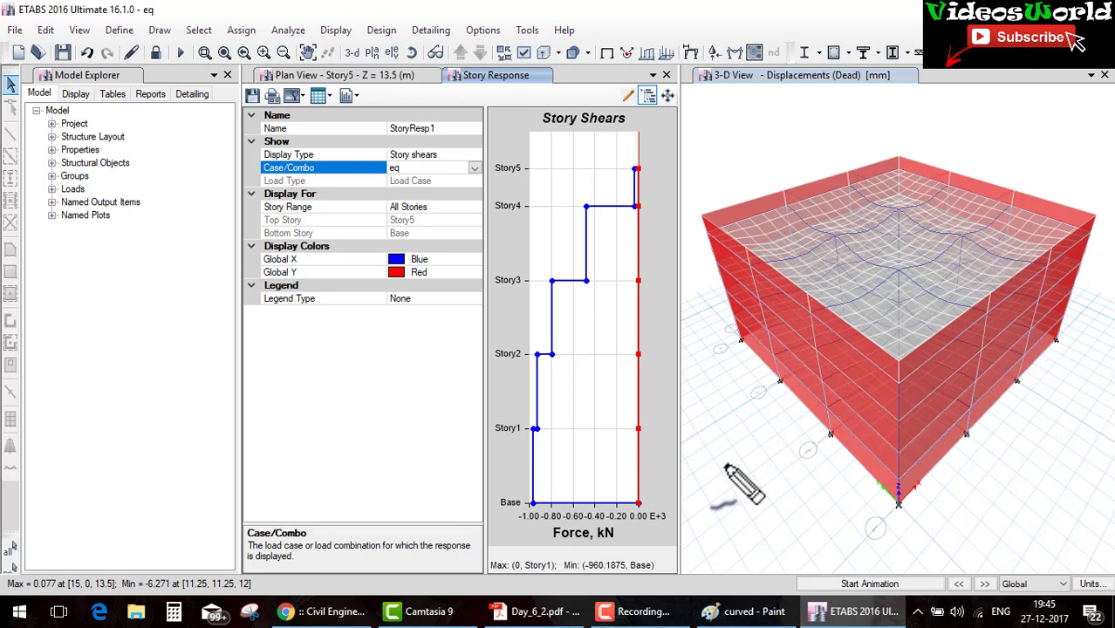
pyautogui.moveTo(1077, 238)
pyautogui.mouseDown()
pyautogui.moveTo(1007, 440)
pyautogui.moveTo(940, 466)
pyautogui.mouseUp()
pyautogui.moveTo(914, 362); pyautogui.dragTo(1033, 347)
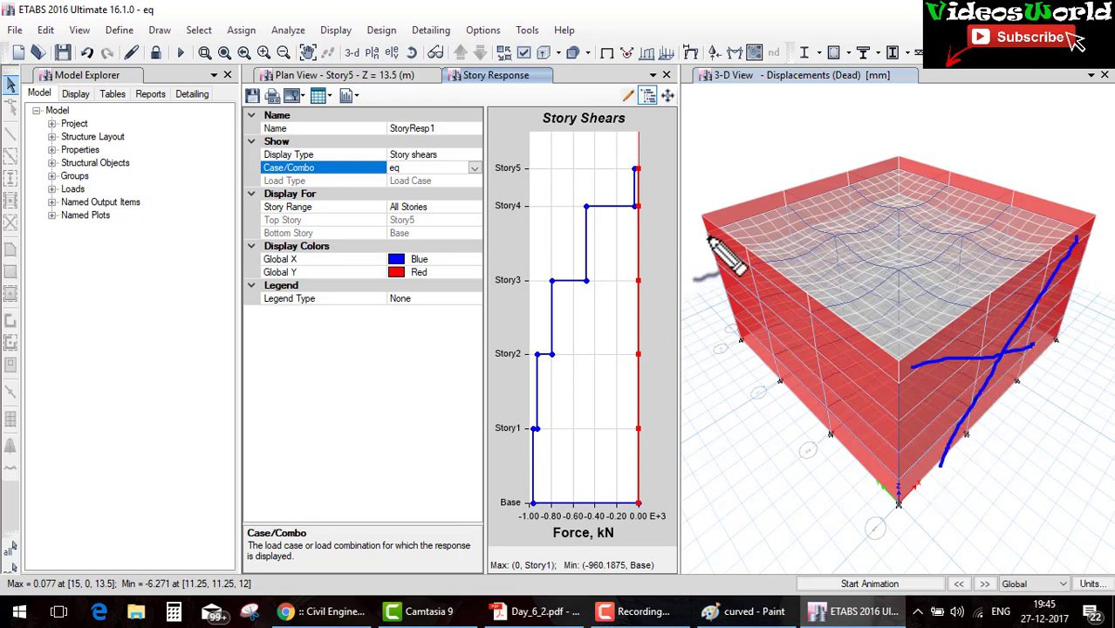
pyautogui.moveTo(715, 229); pyautogui.dragTo(862, 443)
pyautogui.moveTo(884, 357); pyautogui.dragTo(695, 341)
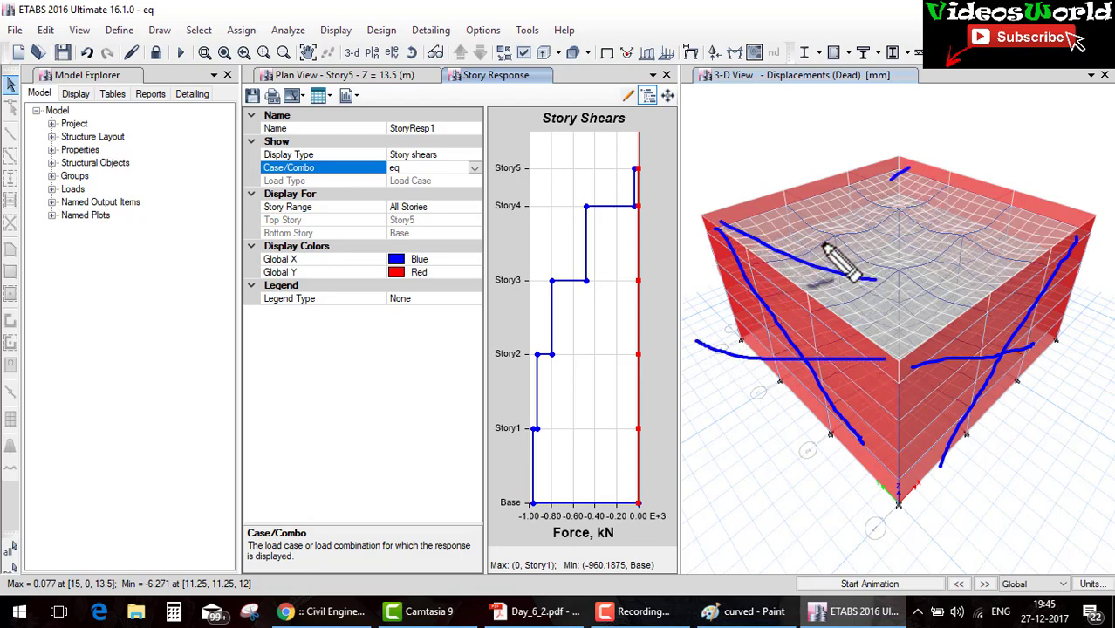
pyautogui.moveTo(908, 170); pyautogui.dragTo(740, 340)
pyautogui.moveTo(790, 234); pyautogui.dragTo(764, 356)
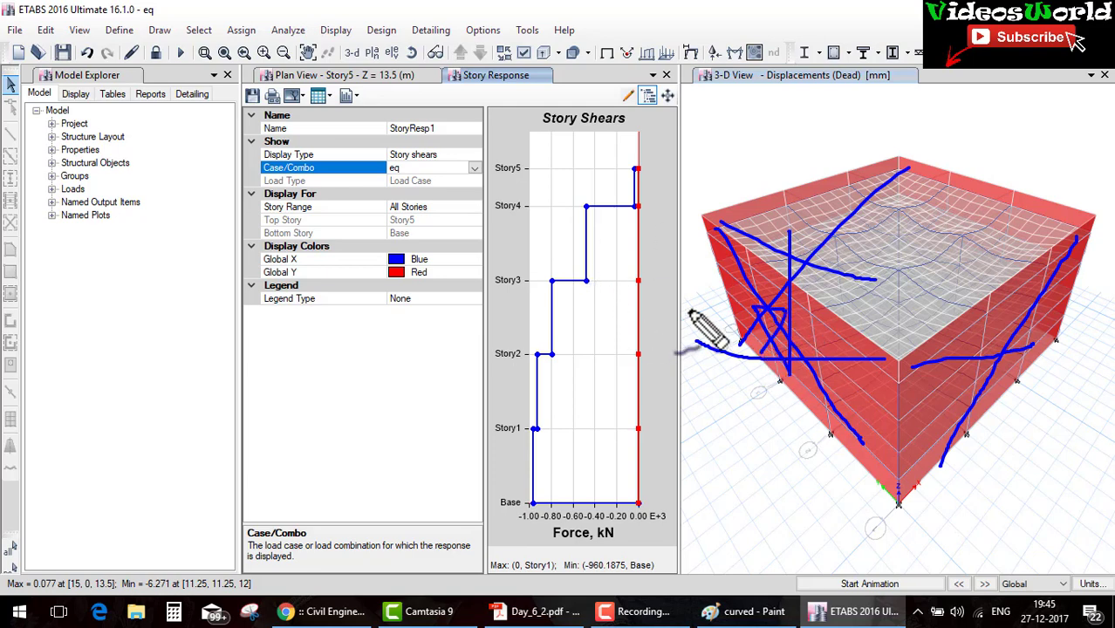
pyautogui.press('Escape')
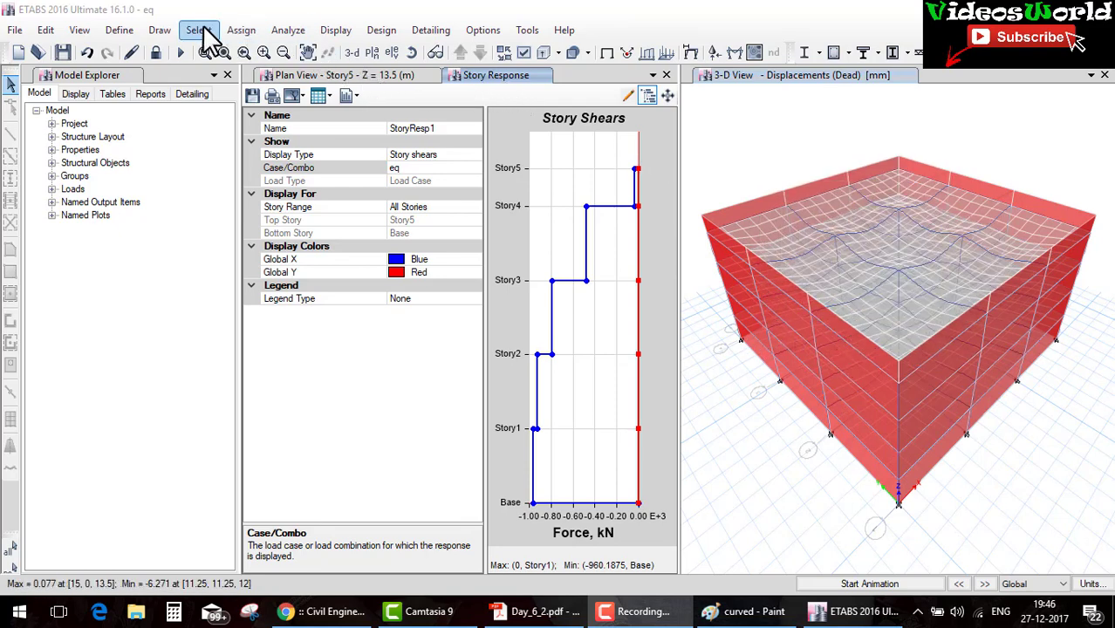
# Unlock the model, select all walls by object type and delete them, then bring the PDF forward.
pyautogui.click(155, 53)
pyautogui.click(565, 366)
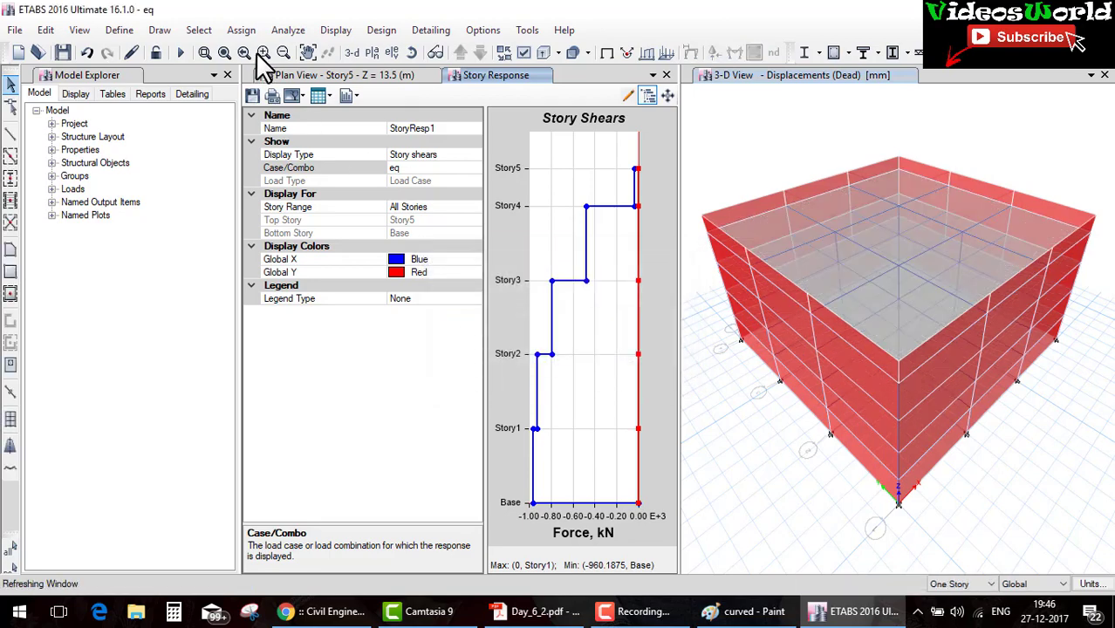
pyautogui.click(199, 31)
pyautogui.moveTo(223, 52)
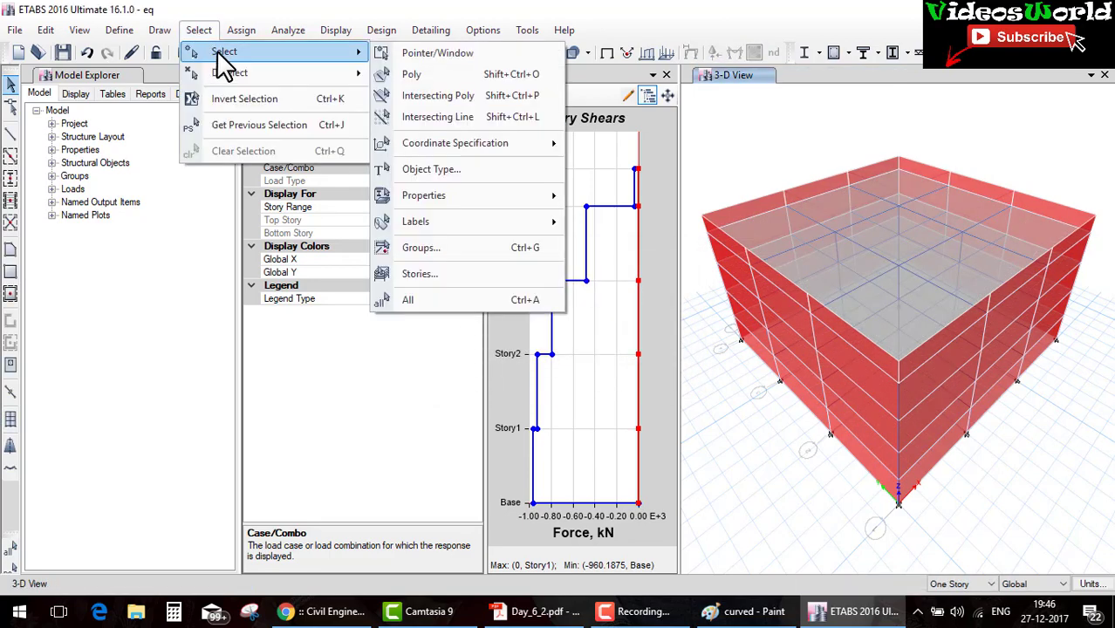
pyautogui.click(461, 172)
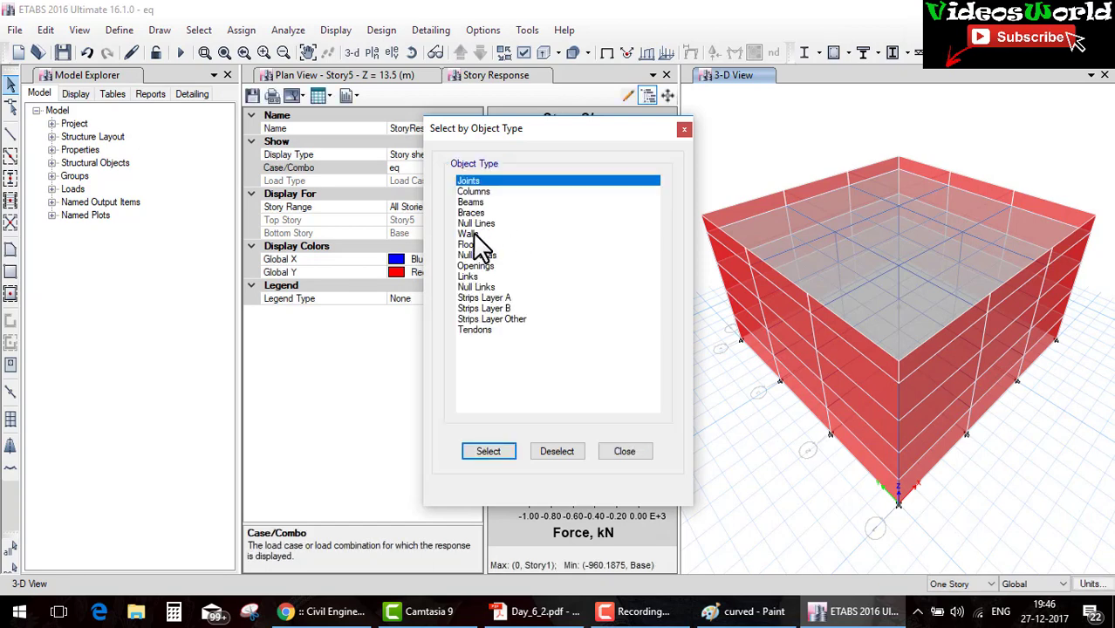
pyautogui.click(473, 234)
pyautogui.click(619, 451)
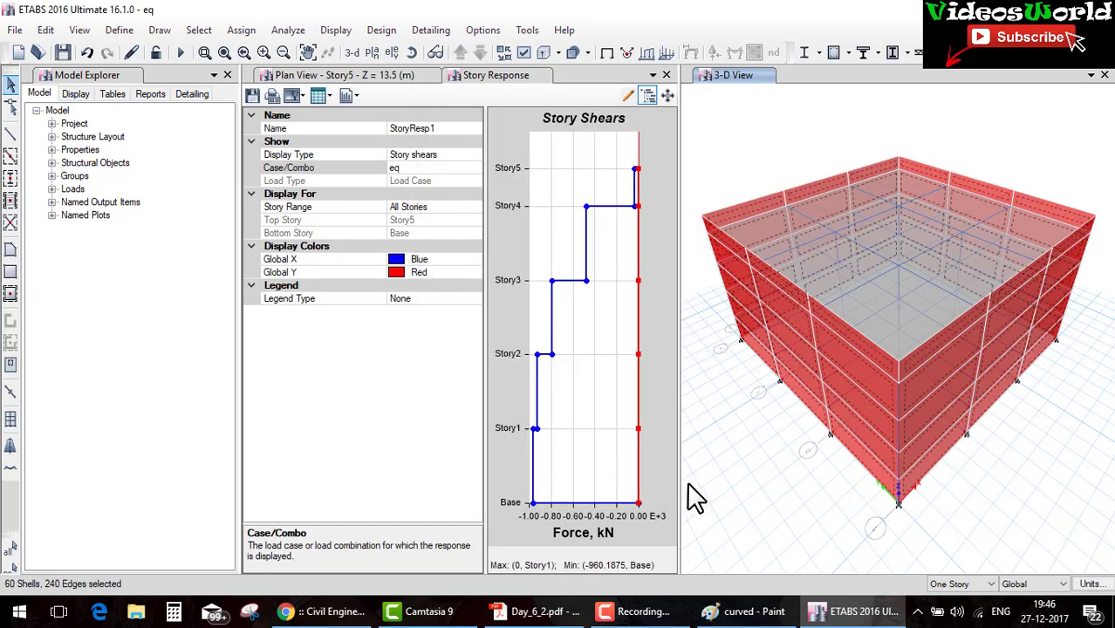
pyautogui.press('Delete')
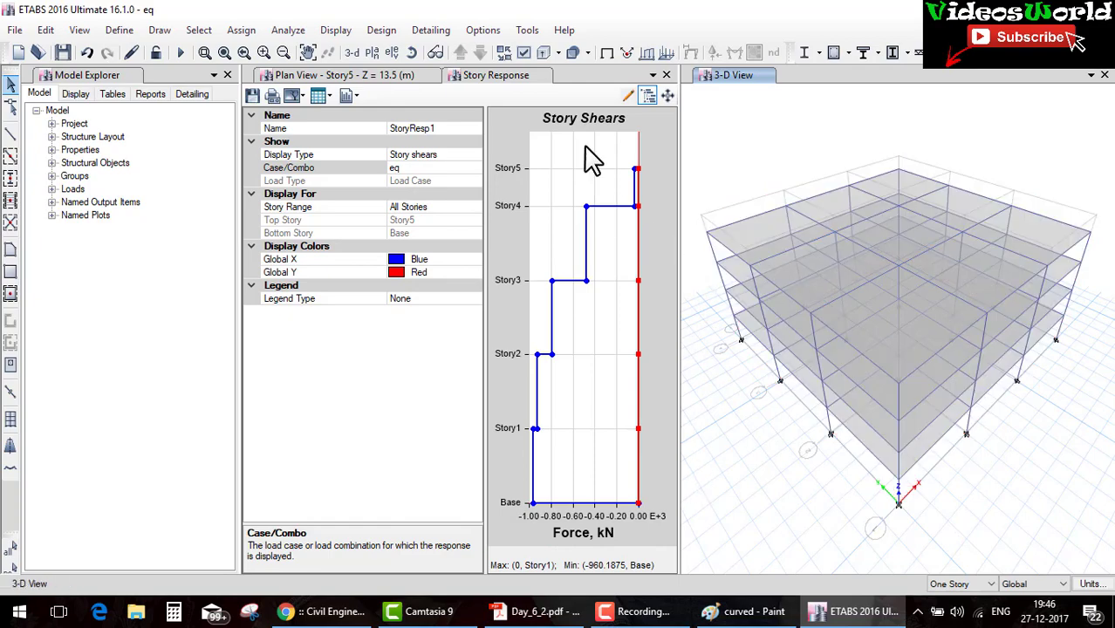
pyautogui.click(666, 74)
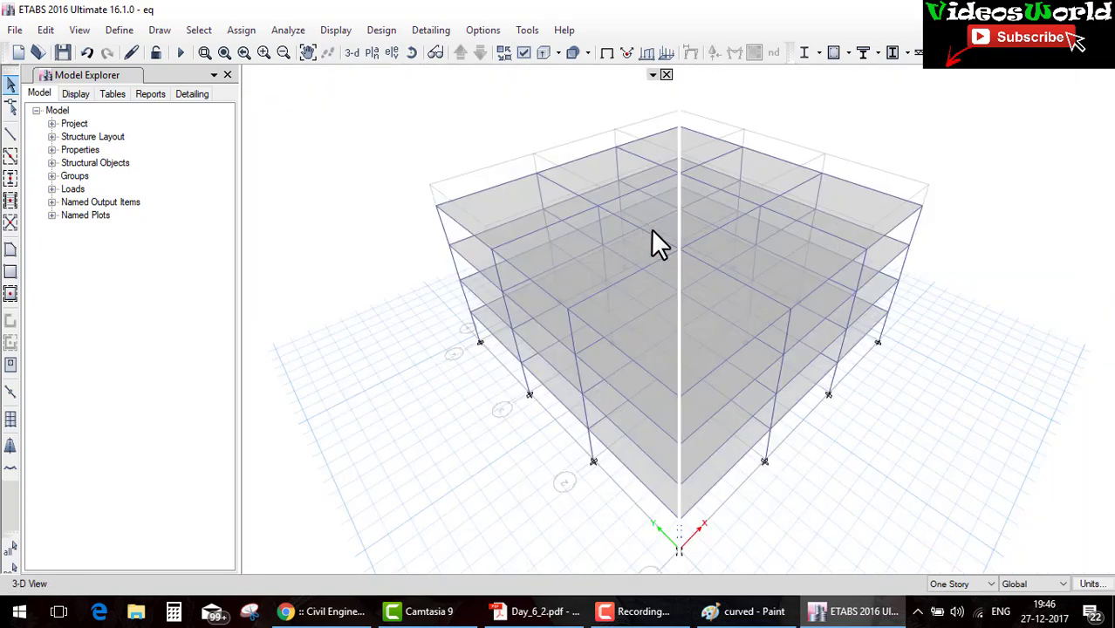
pyautogui.click(536, 611)
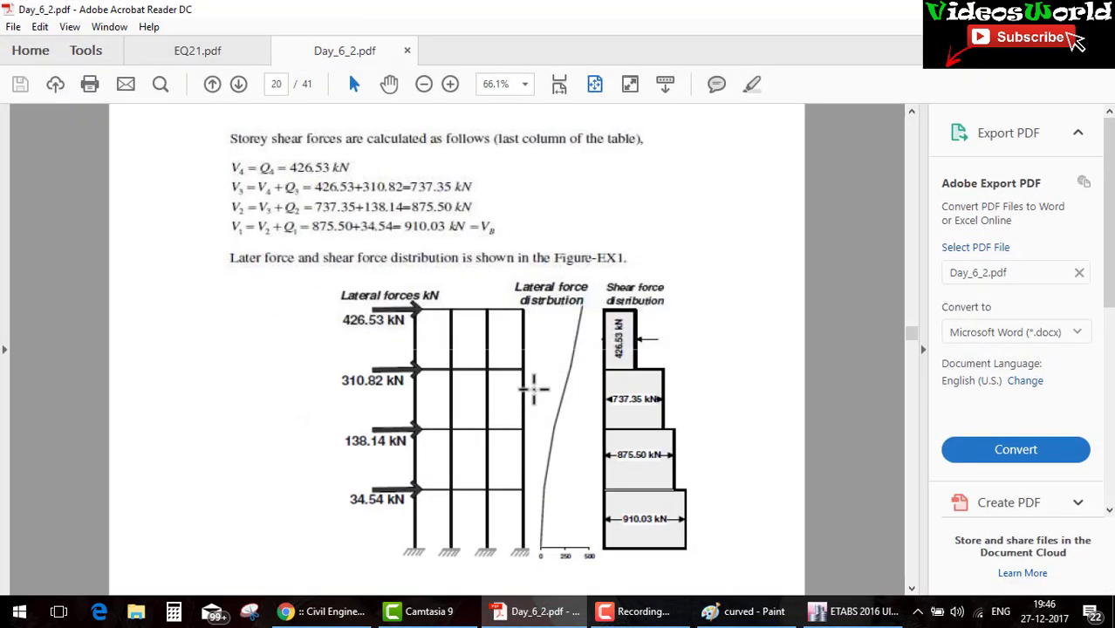
# Find and underline the 7.2 kN/m wall load in the PDF, then return to ETABS.
pyautogui.scroll(-2, 531, 385)
pyautogui.scroll(2, 530, 386)
pyautogui.scroll(1, 482, 334)
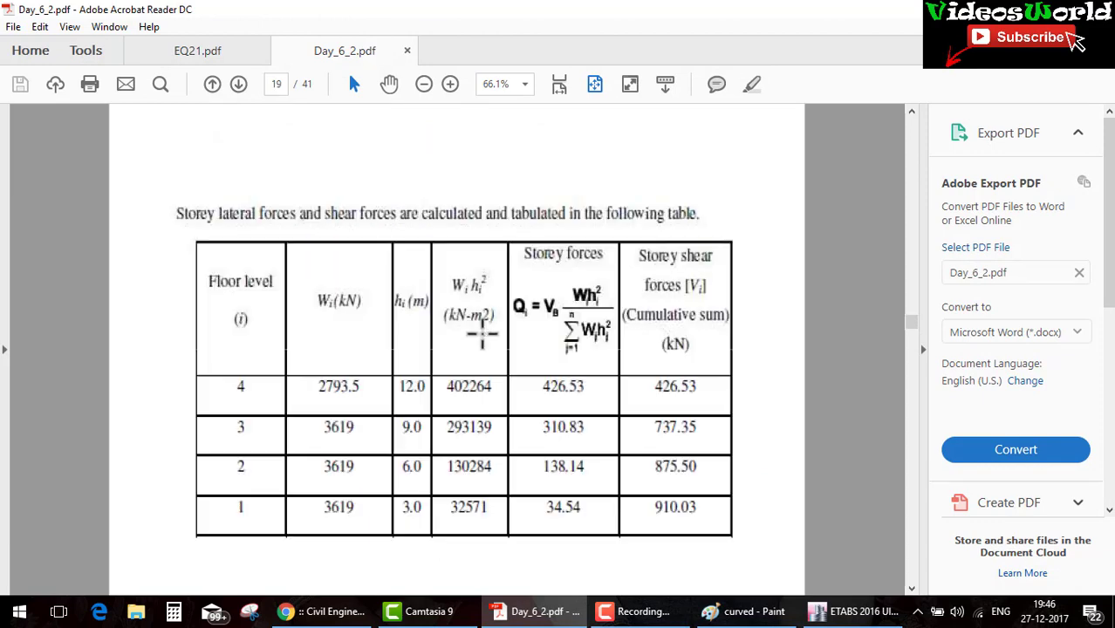
pyautogui.scroll(2, 535, 393)
pyautogui.scroll(1, 535, 394)
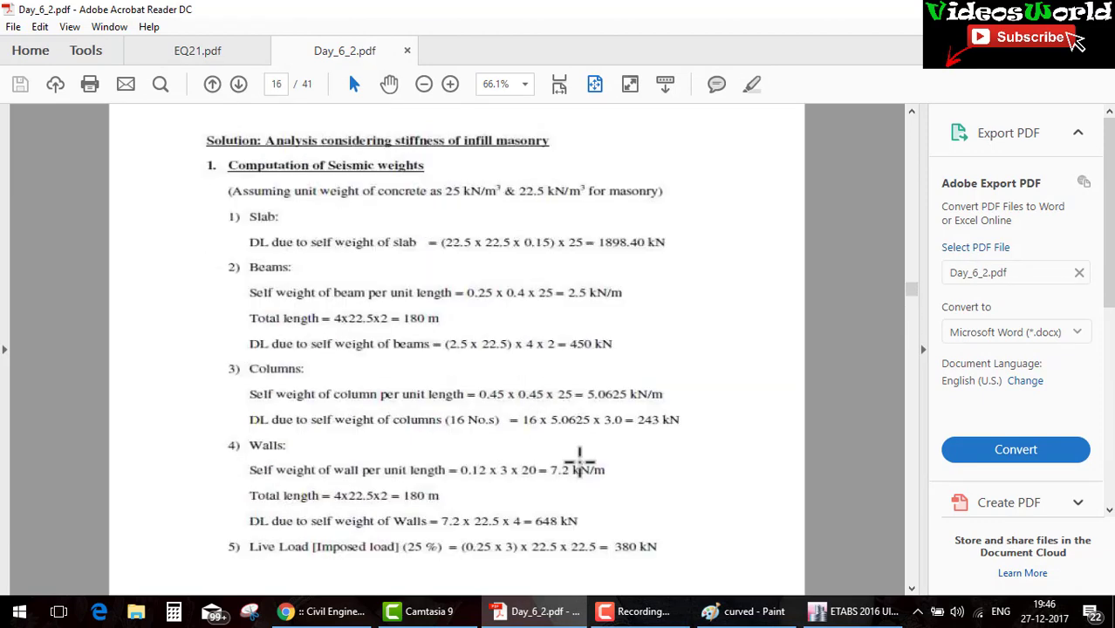
pyautogui.moveTo(551, 480); pyautogui.dragTo(628, 481)
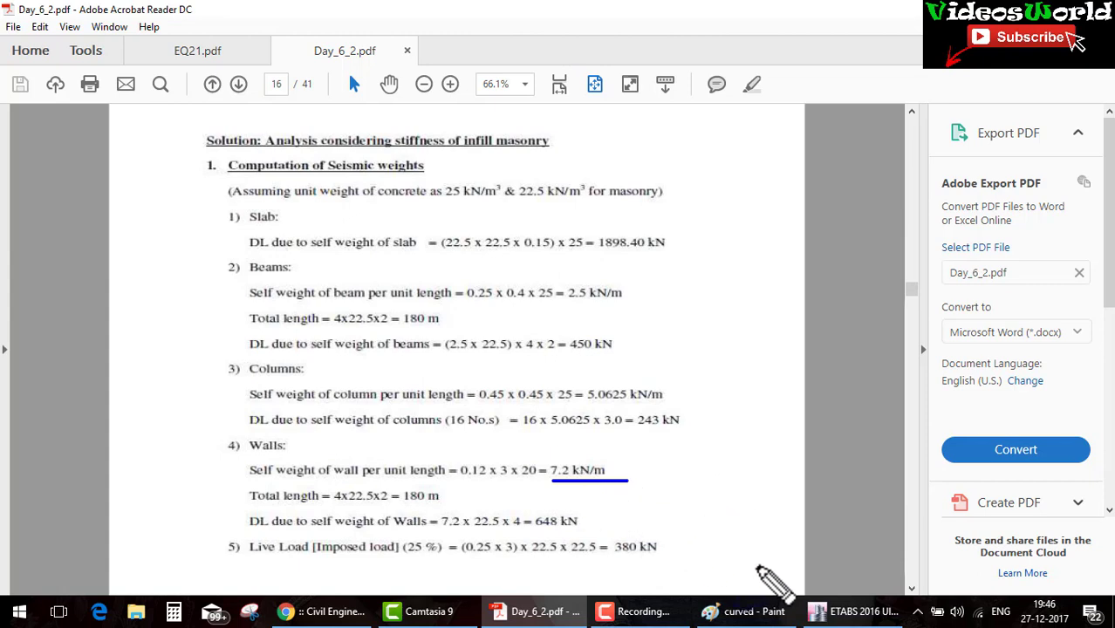
pyautogui.press('Escape')
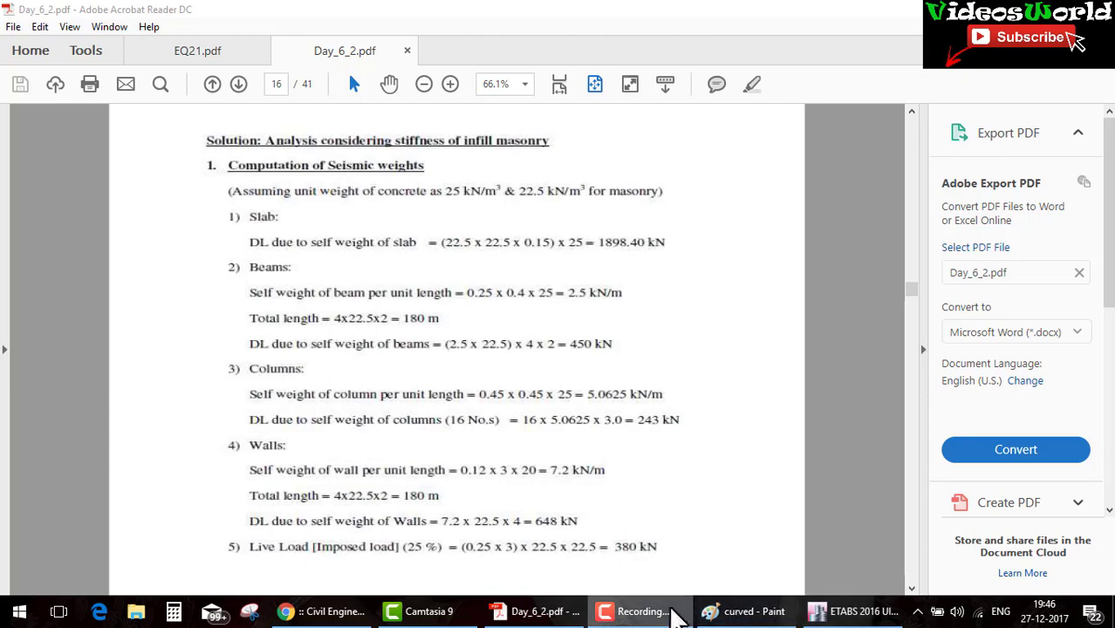
pyautogui.click(850, 612)
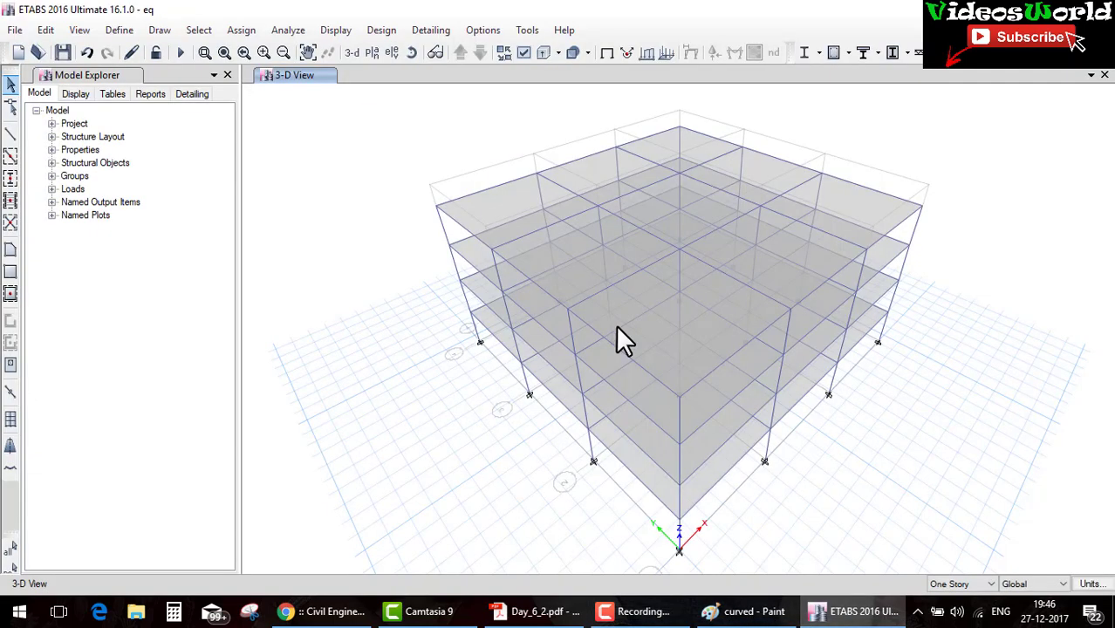
# In the Story4 plan with All Stories scope, select the perimeter beams on every storey.
pyautogui.click(372, 52)
pyautogui.click(504, 500)
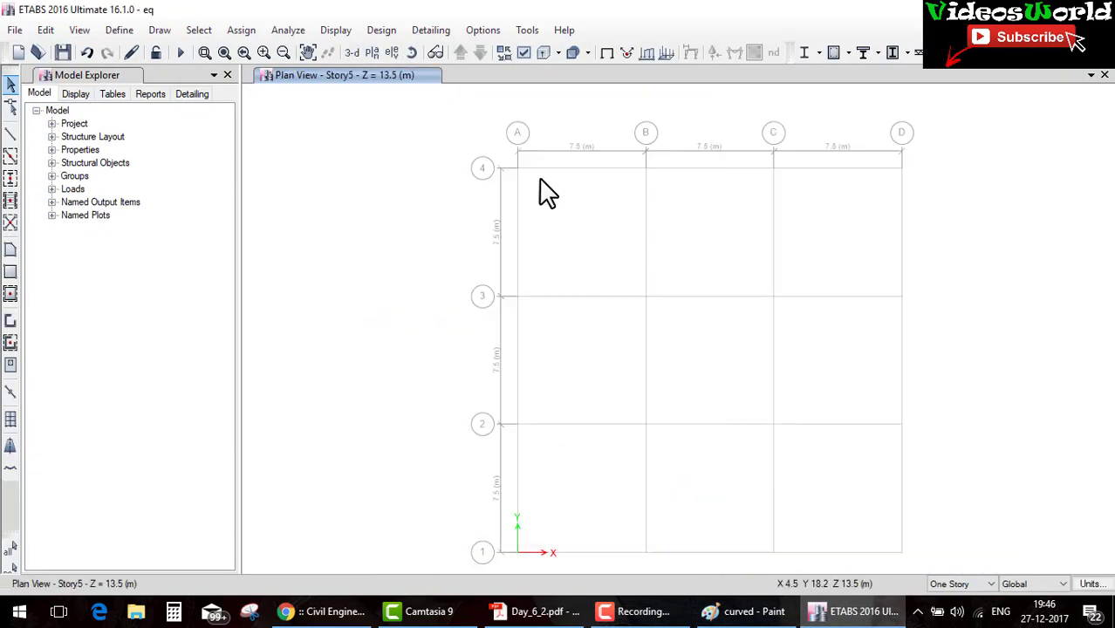
pyautogui.click(477, 52)
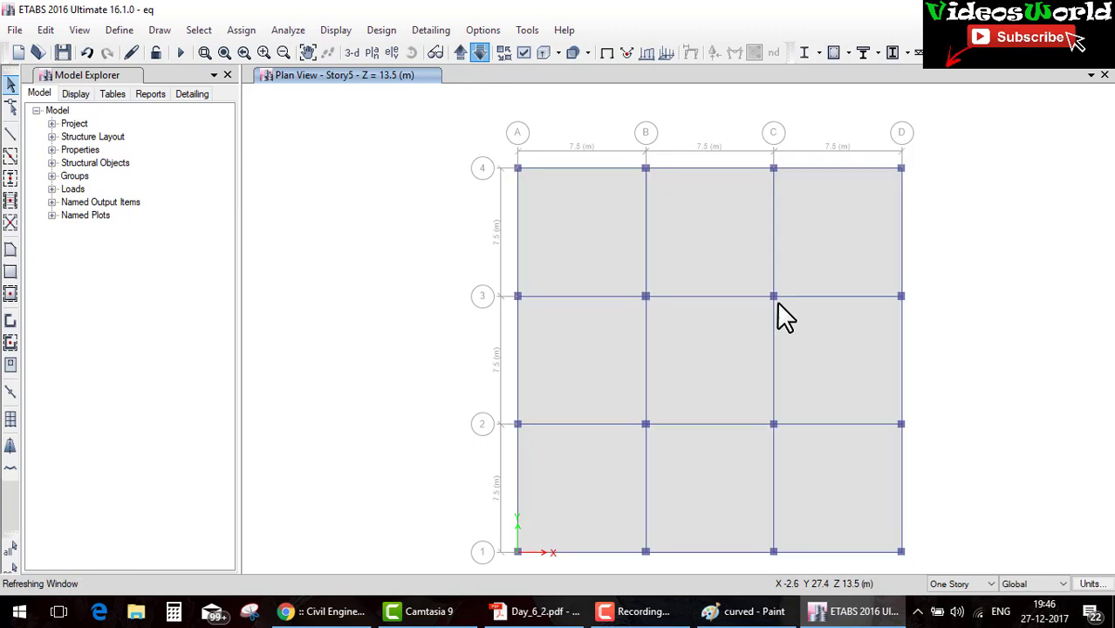
pyautogui.click(959, 584)
pyautogui.click(960, 610)
pyautogui.click(795, 164)
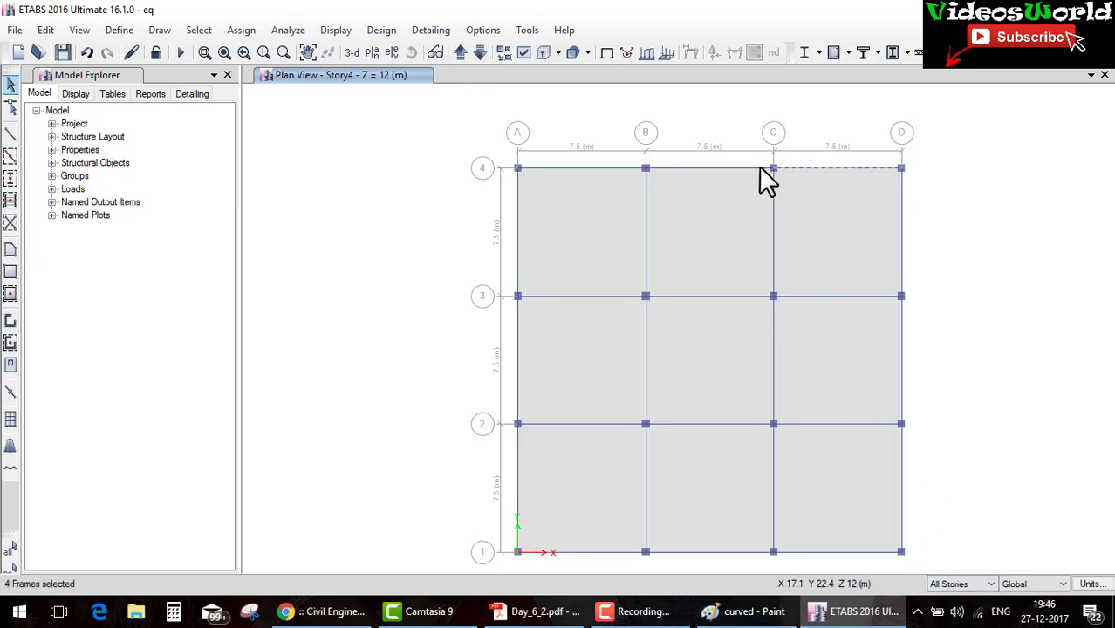
pyautogui.click(557, 169)
pyautogui.click(516, 224)
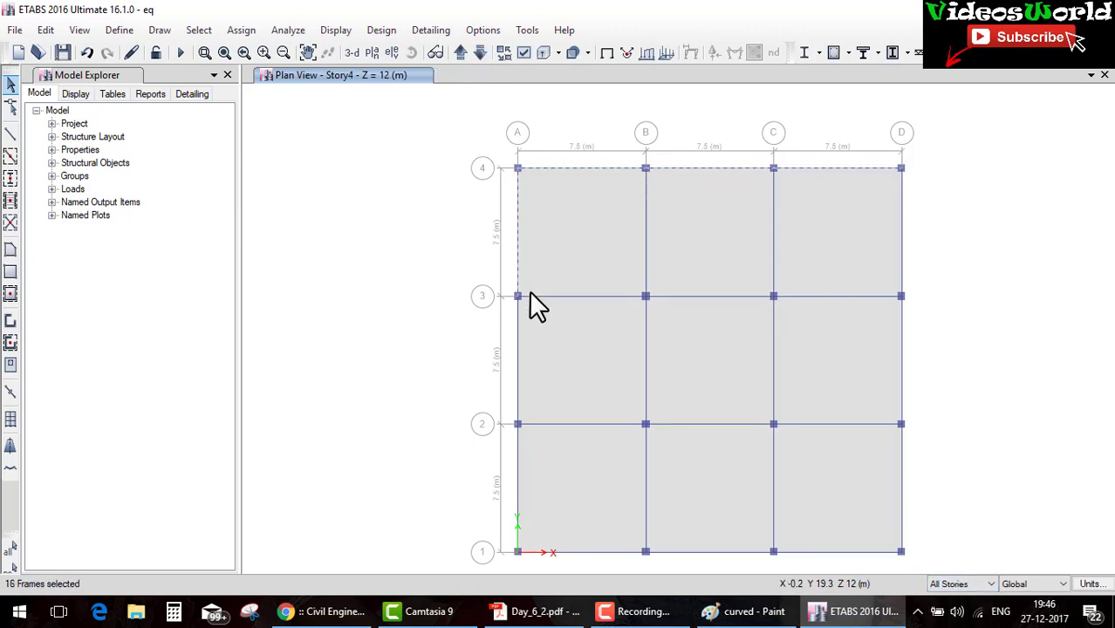
pyautogui.click(518, 359)
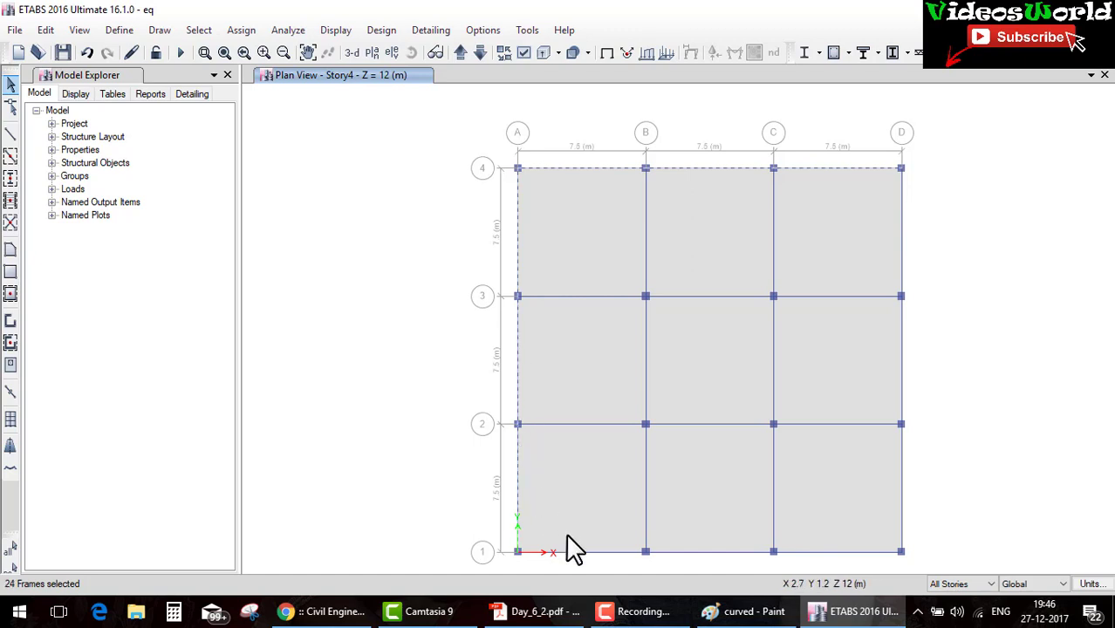
pyautogui.click(696, 558)
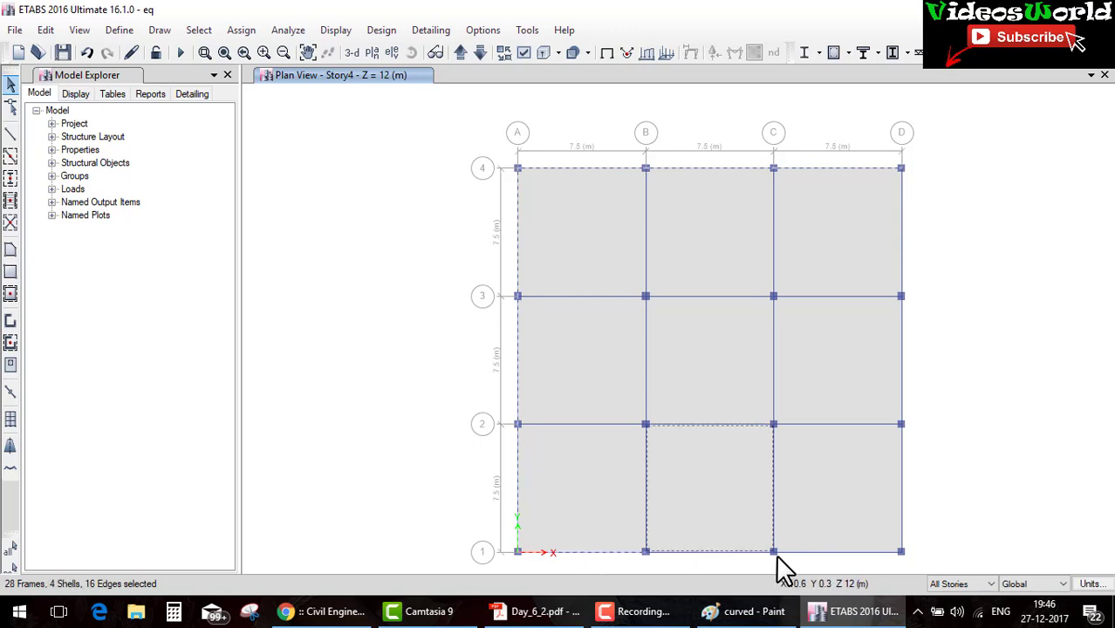
pyautogui.click(832, 549)
pyautogui.click(902, 361)
pyautogui.click(901, 269)
pyautogui.click(711, 492)
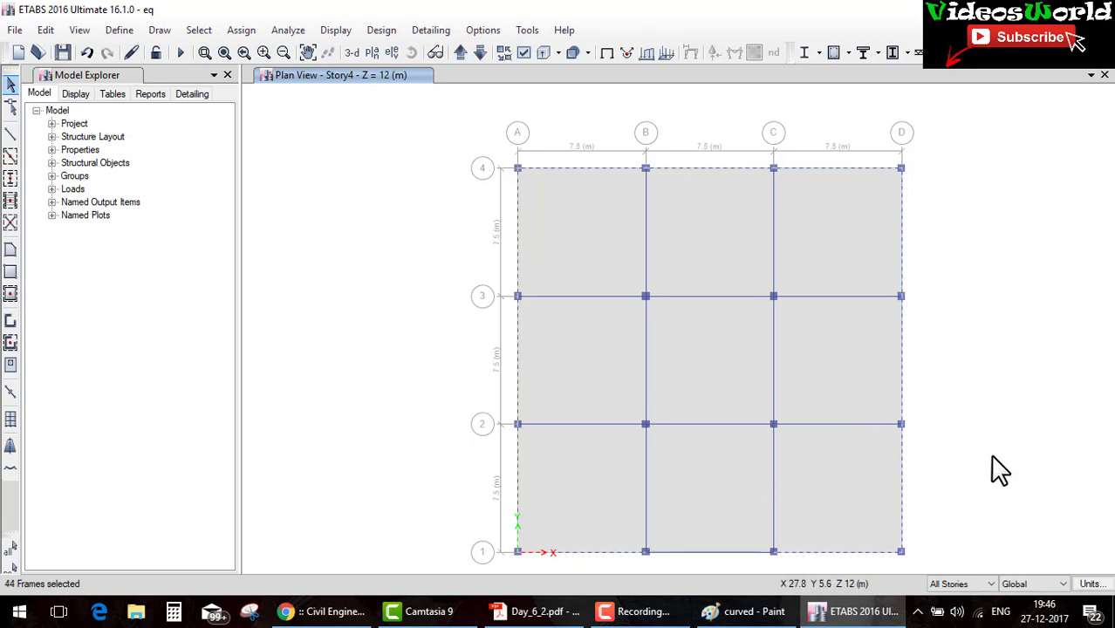
# Switch to One Story scope and deselect the Story4 perimeter beams, keeping lower storeys selected.
pyautogui.click(960, 585)
pyautogui.click(949, 599)
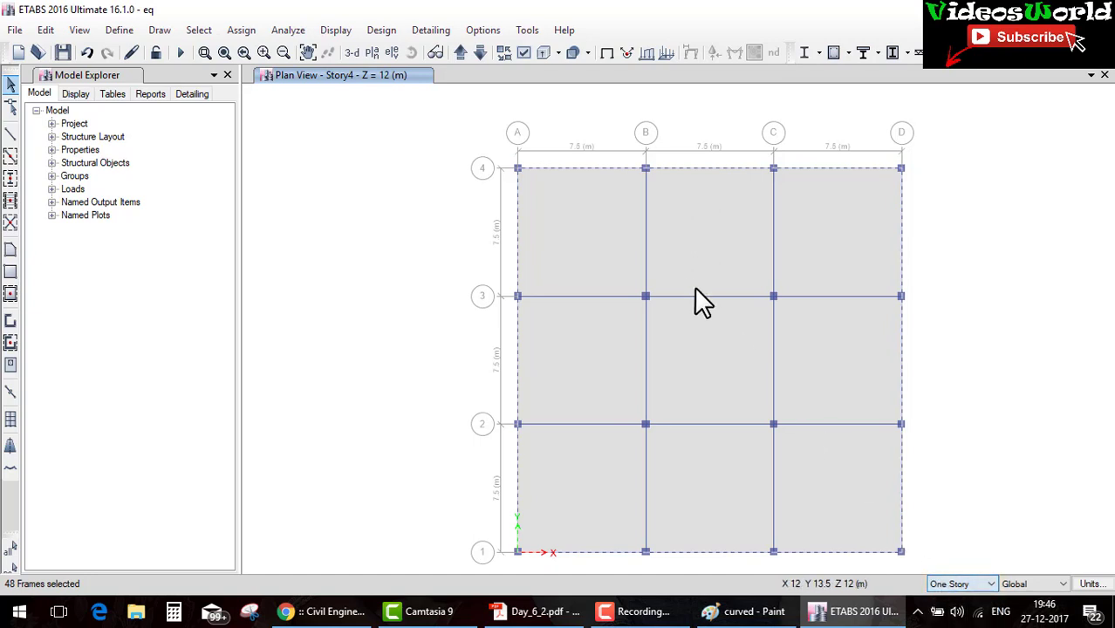
pyautogui.click(608, 169)
pyautogui.click(842, 553)
pyautogui.click(709, 551)
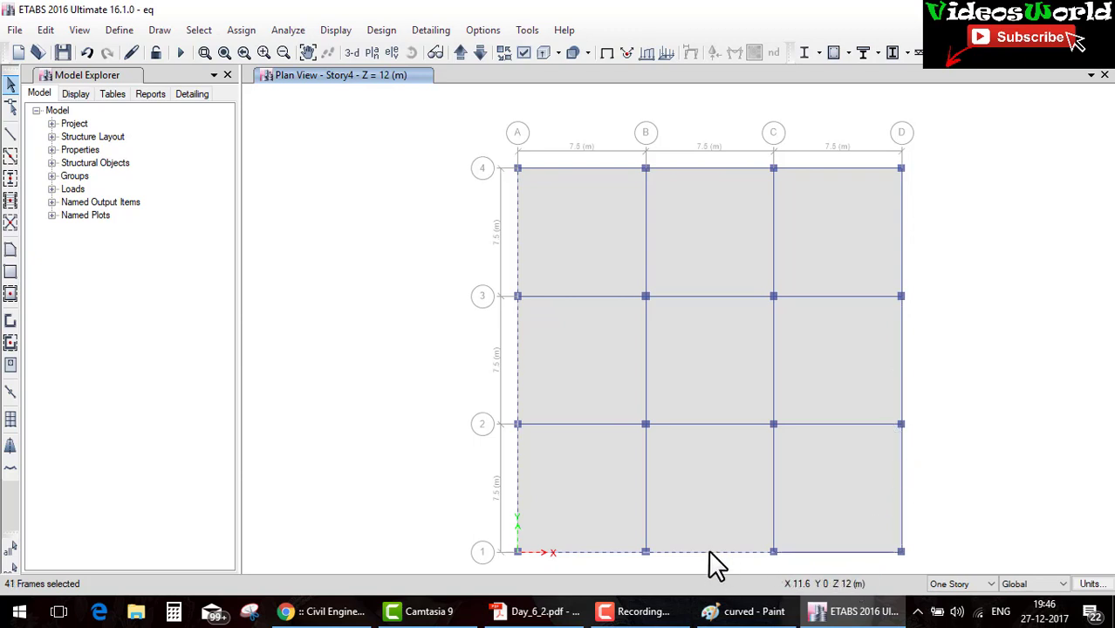
pyautogui.click(608, 552)
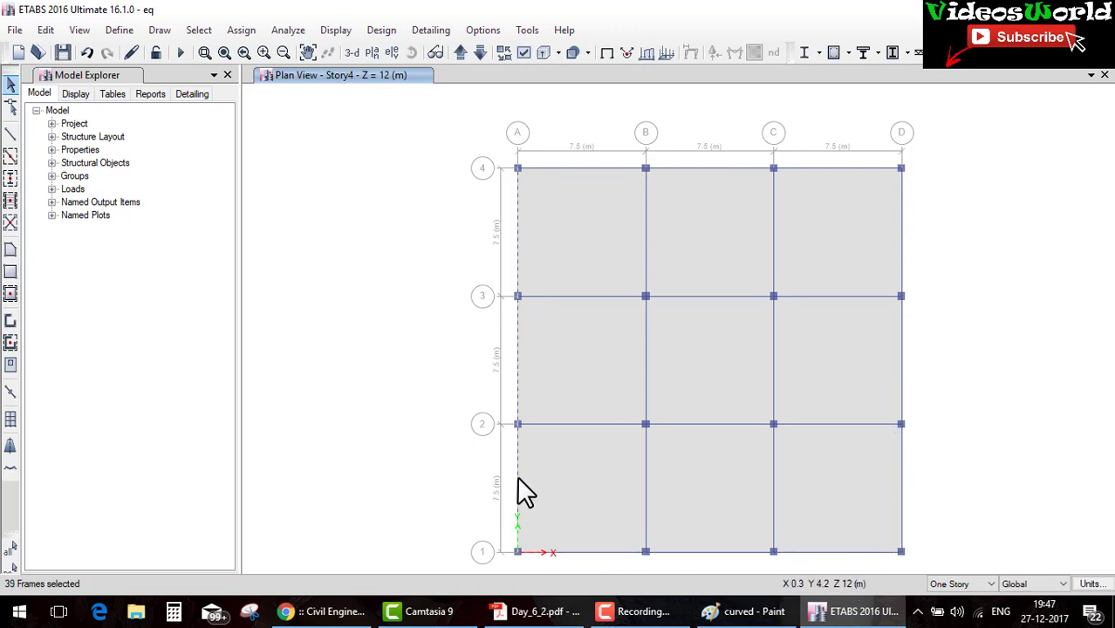
pyautogui.click(518, 353)
pyautogui.click(517, 239)
# Assign a 7.2 kN/m uniform Dead distributed load to the 36 selected beams.
pyautogui.click(354, 51)
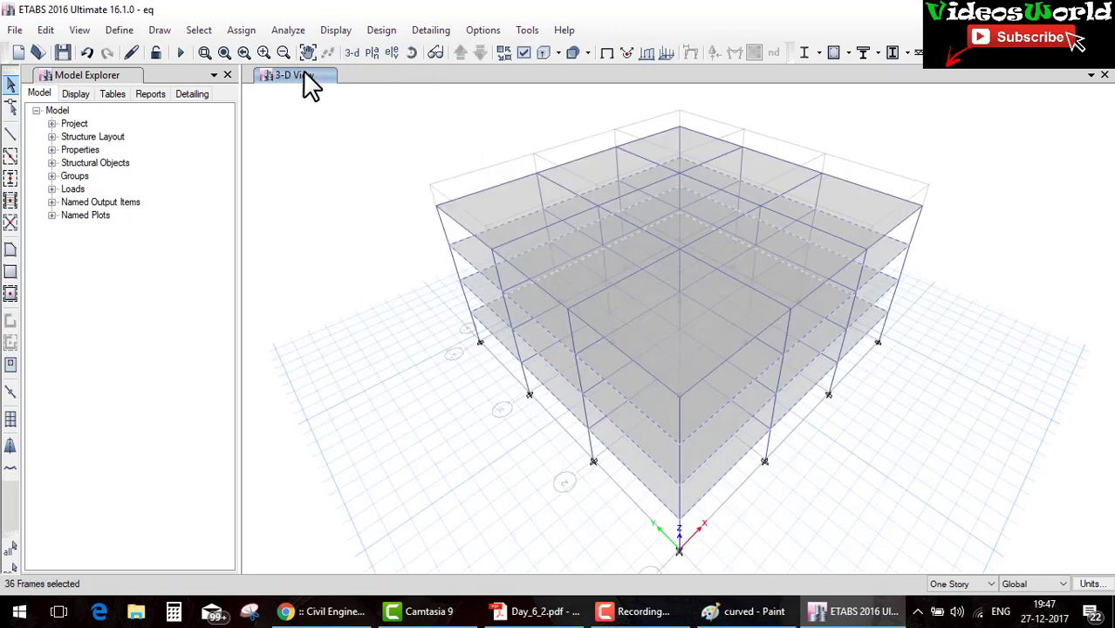
pyautogui.click(246, 28)
pyautogui.moveTo(277, 204)
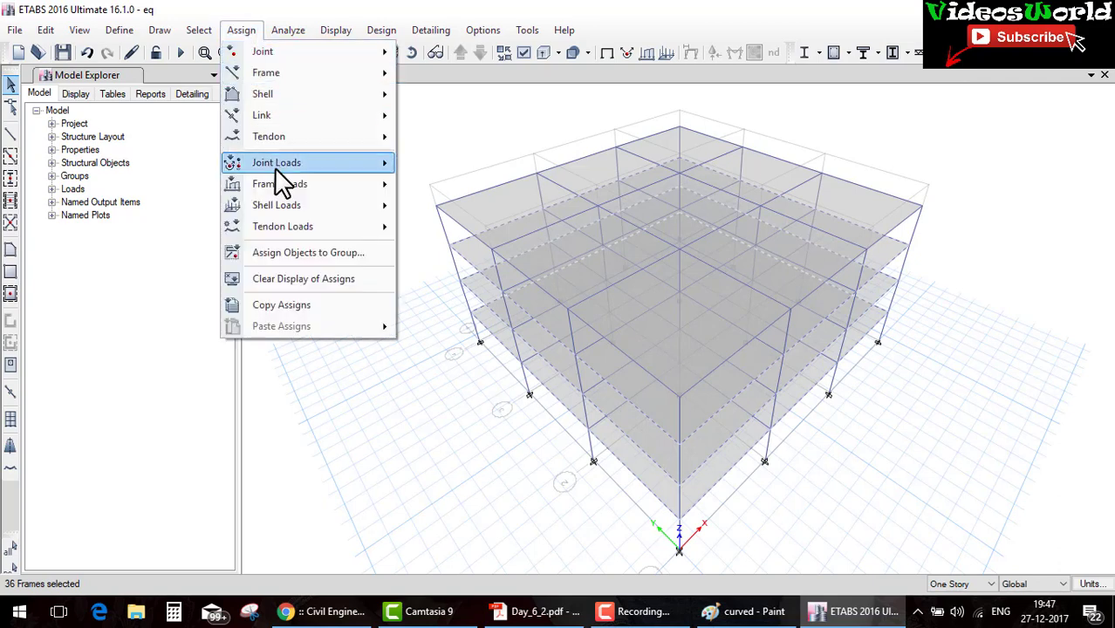
pyautogui.moveTo(279, 184)
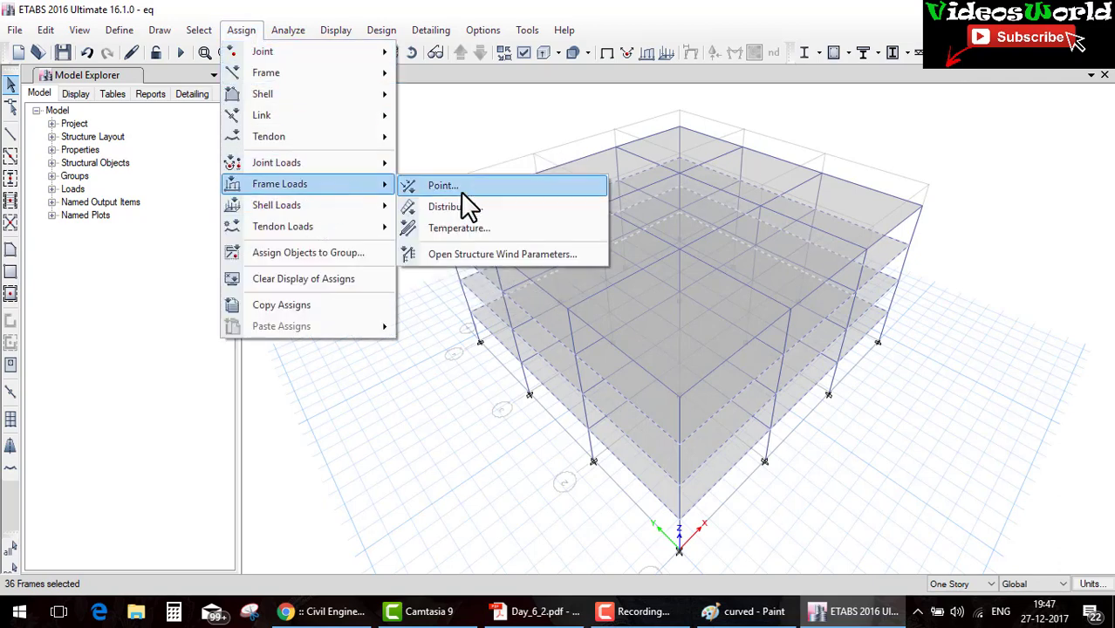
pyautogui.click(468, 206)
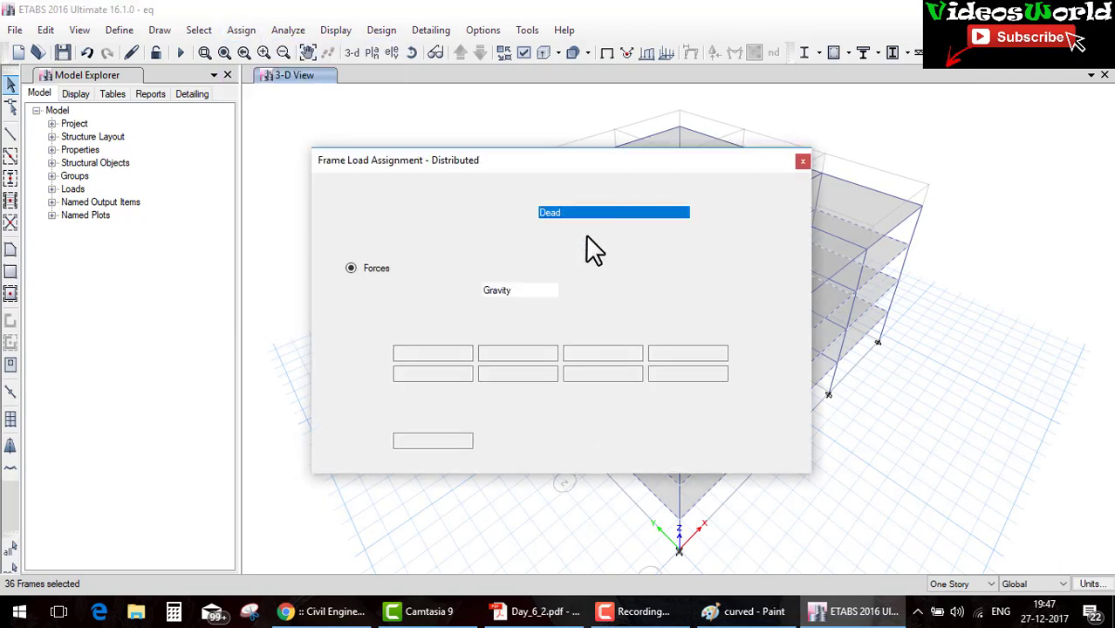
pyautogui.click(455, 441)
pyautogui.write('.2')
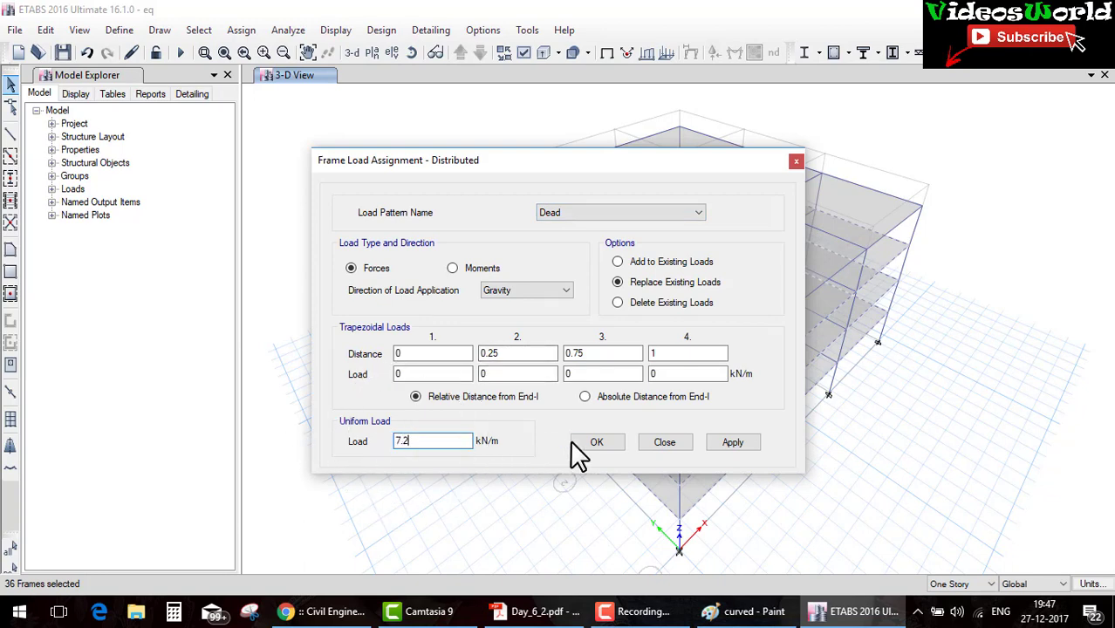
pyautogui.click(576, 442)
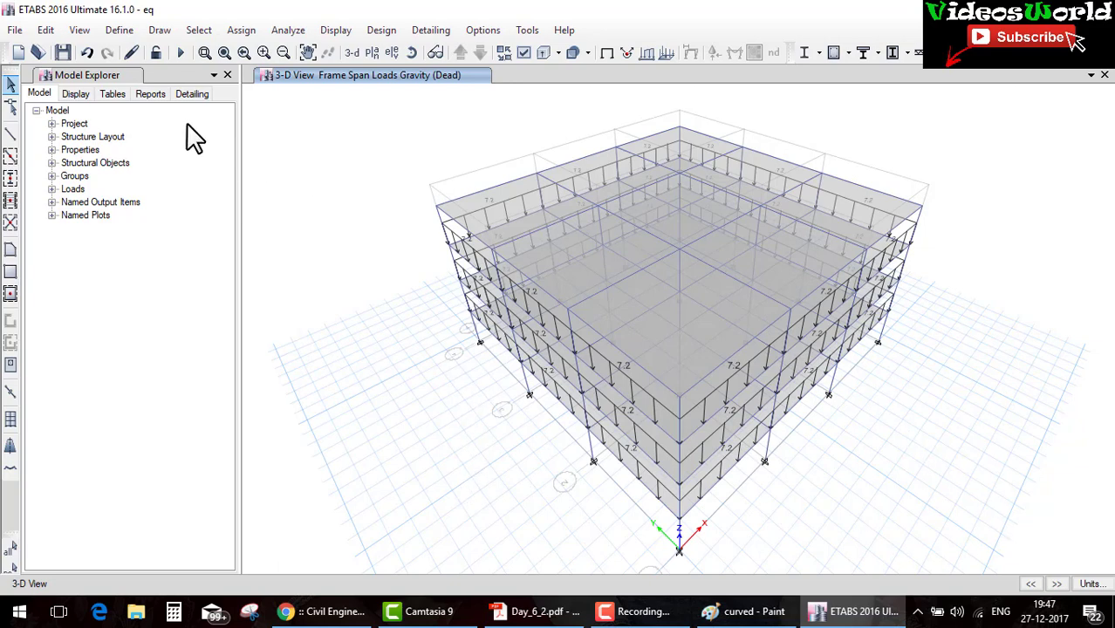
pyautogui.click(369, 53)
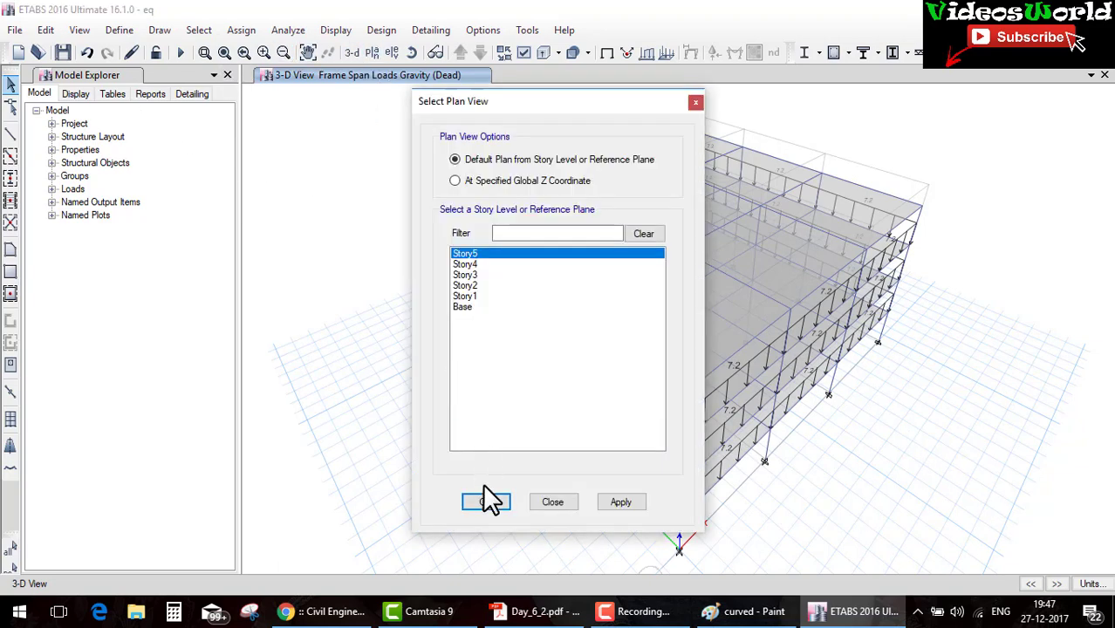
# Show the Story4 plan and select its perimeter beams.
pyautogui.click(485, 501)
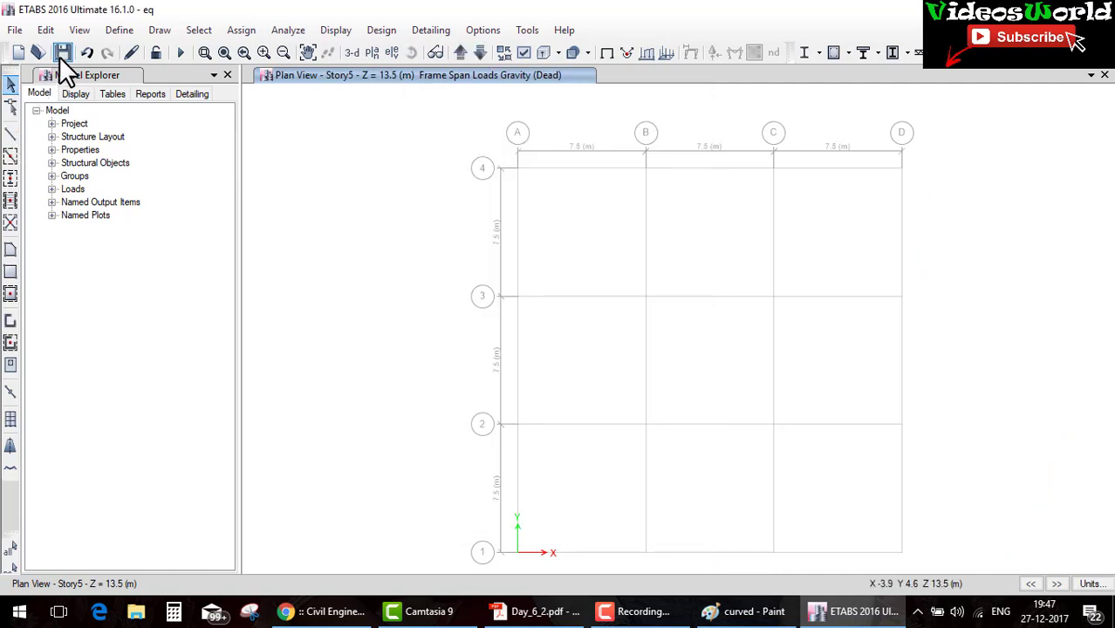
pyautogui.click(10, 105)
pyautogui.press('Escape')
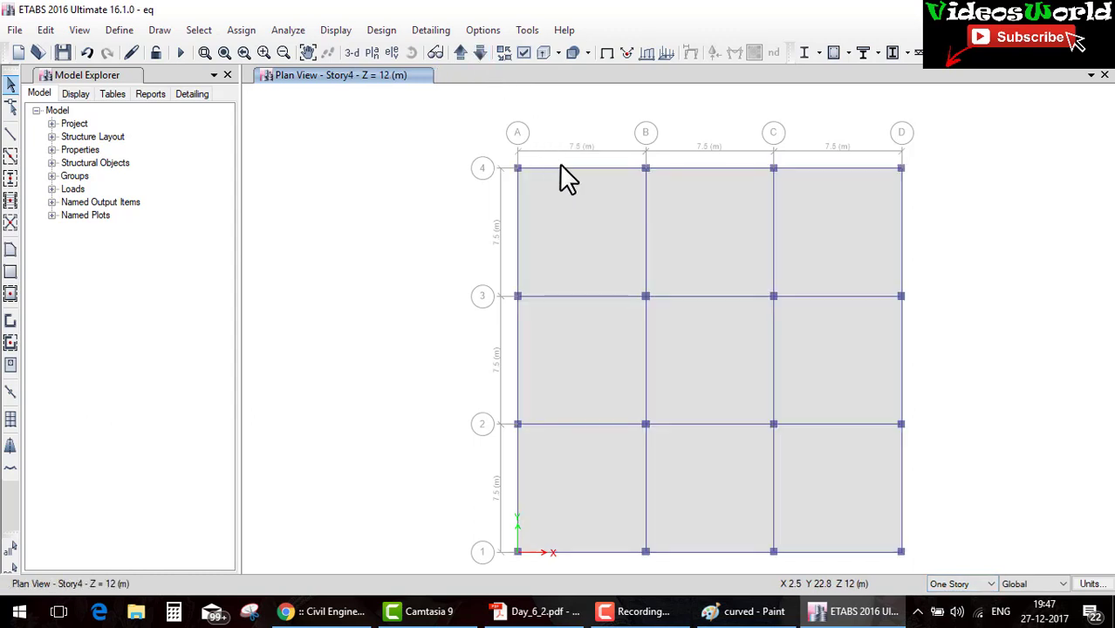
pyautogui.click(606, 169)
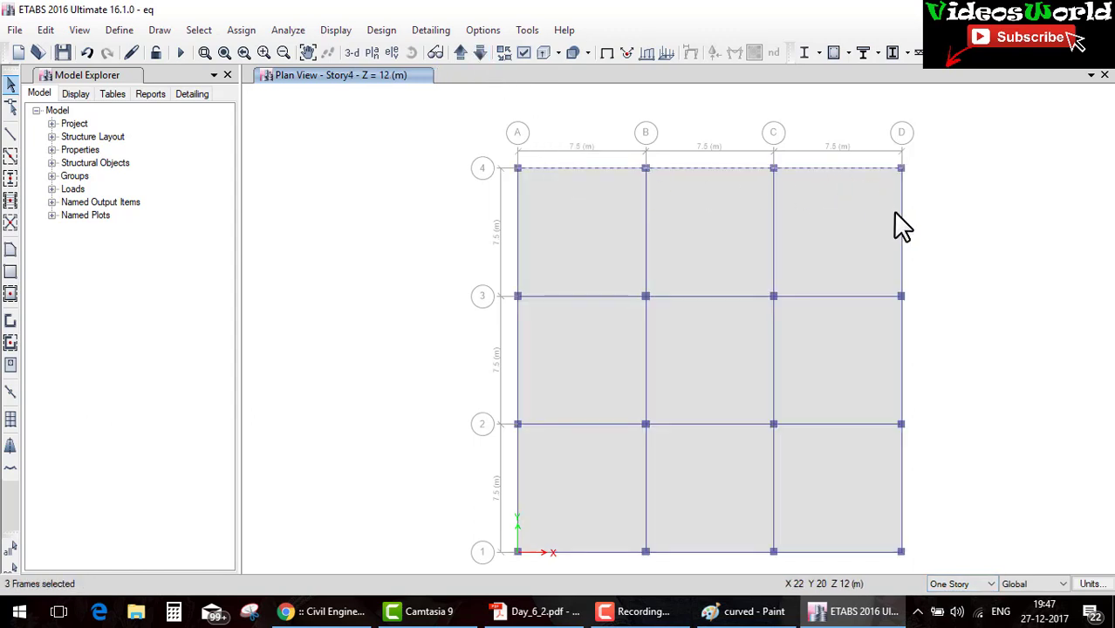
pyautogui.click(905, 380)
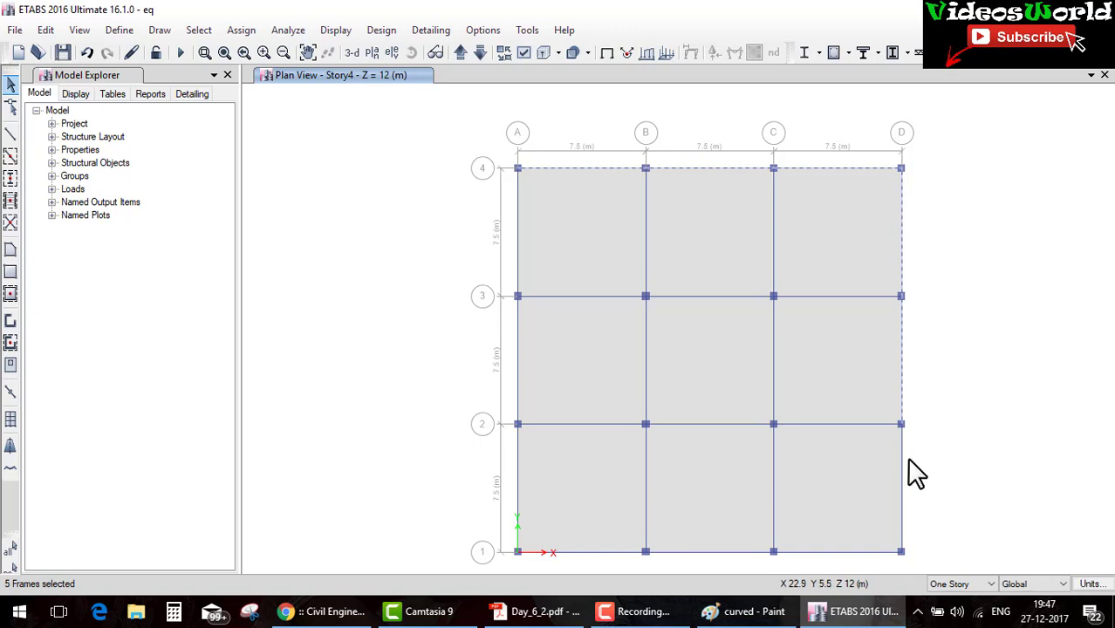
pyautogui.click(902, 478)
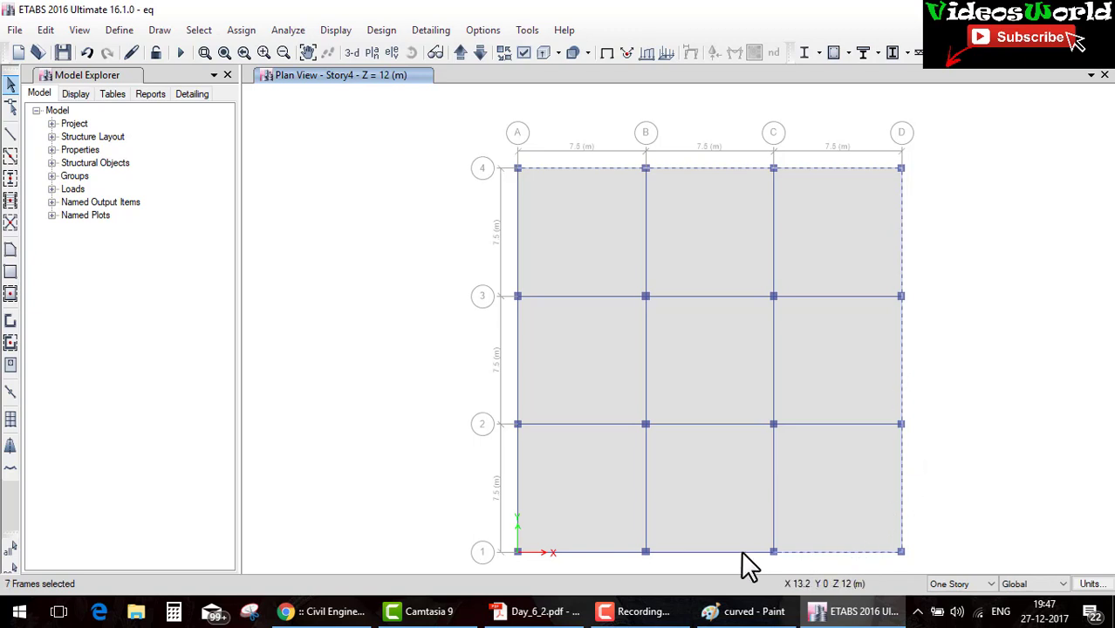
pyautogui.click(634, 549)
pyautogui.click(518, 480)
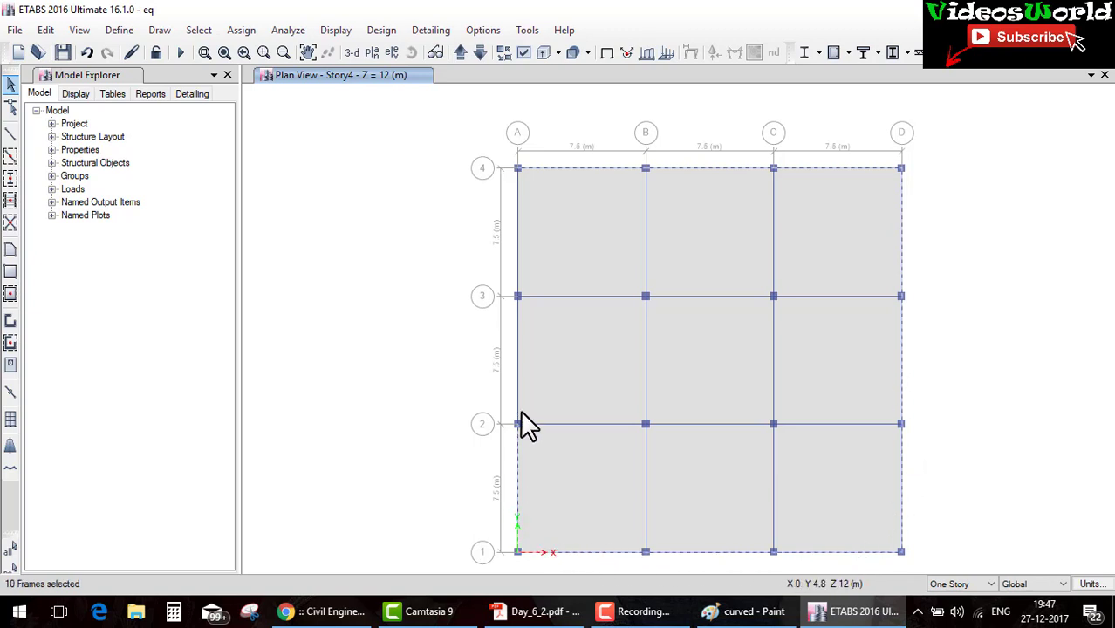
pyautogui.click(518, 321)
pyautogui.click(517, 236)
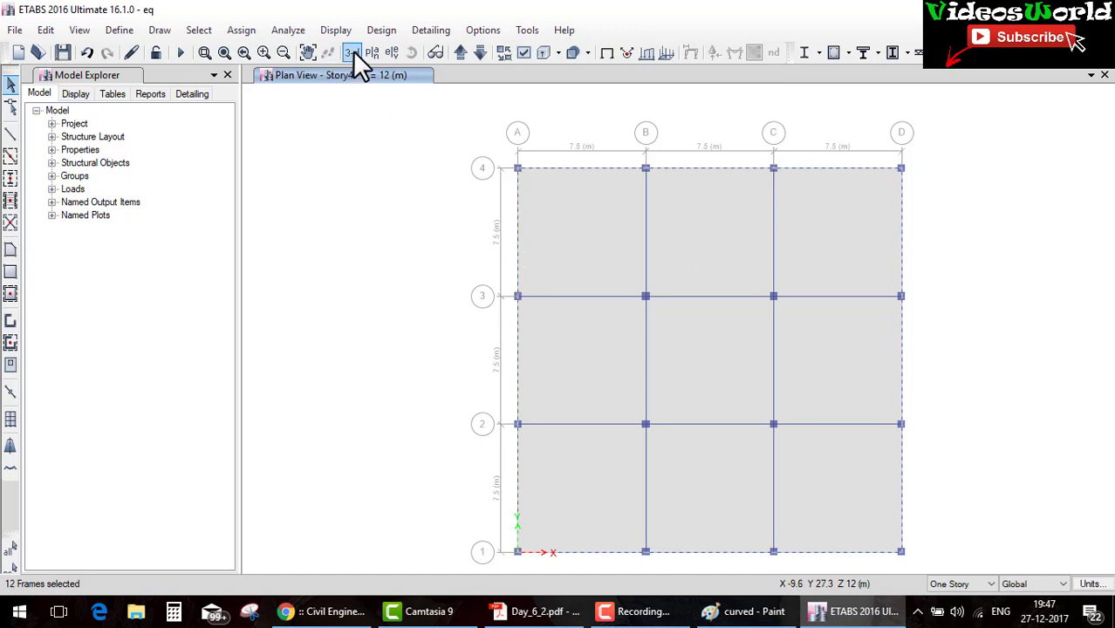
# Assign a 3.6 kN/m (7.2/2) uniform Dead load to those beams and run the analysis.
pyautogui.click(353, 53)
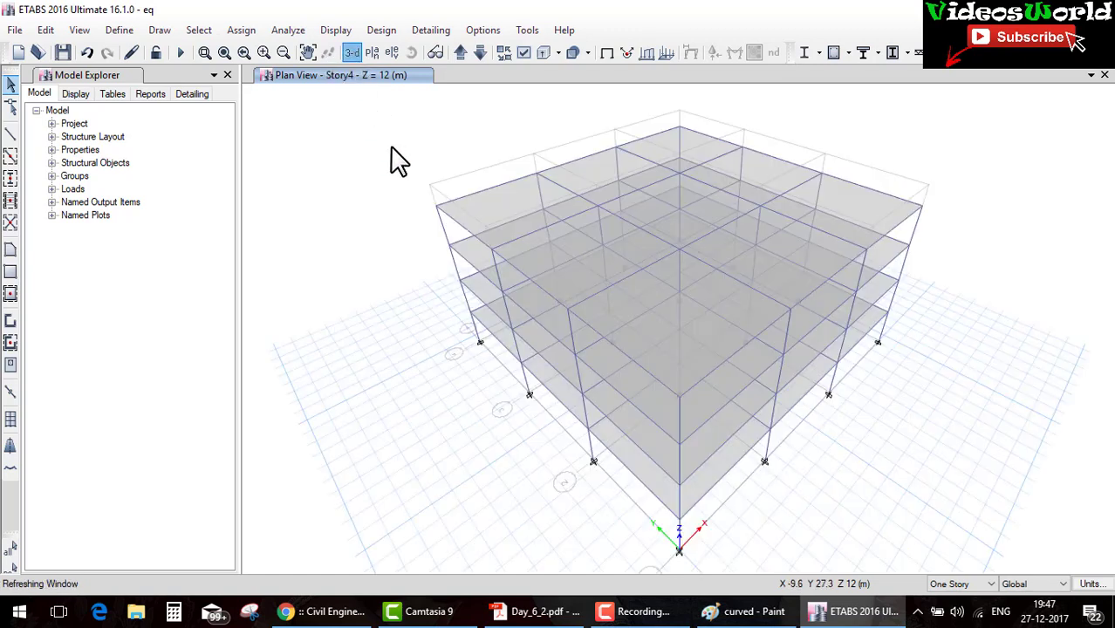
pyautogui.click(248, 31)
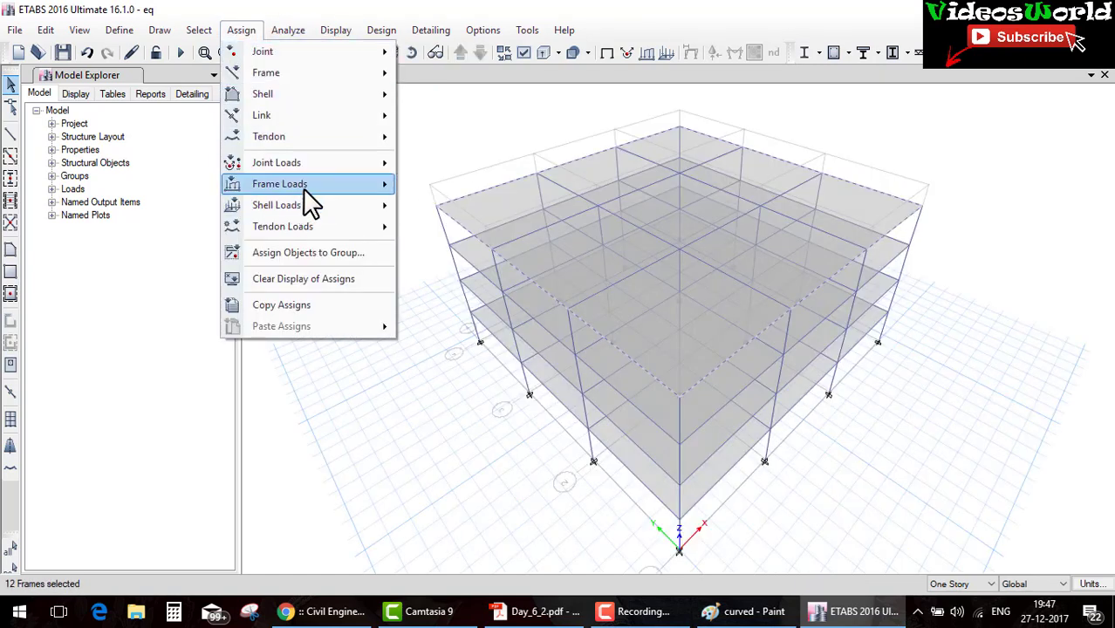
pyautogui.moveTo(279, 184)
pyautogui.click(518, 219)
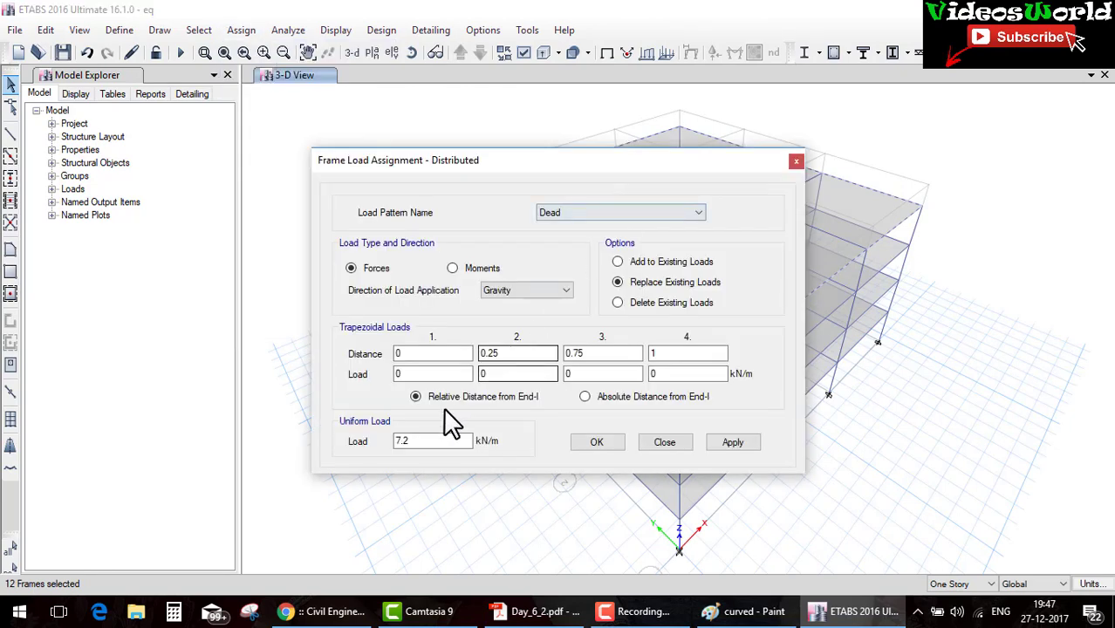
pyautogui.click(422, 440)
pyautogui.write('/2')
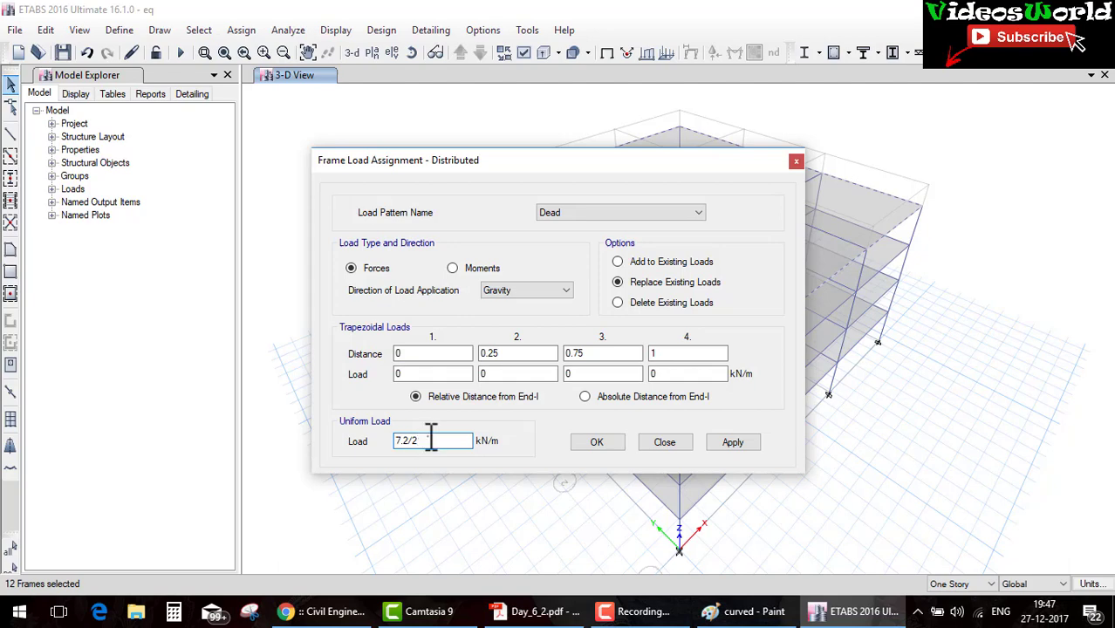
pyautogui.click(436, 375)
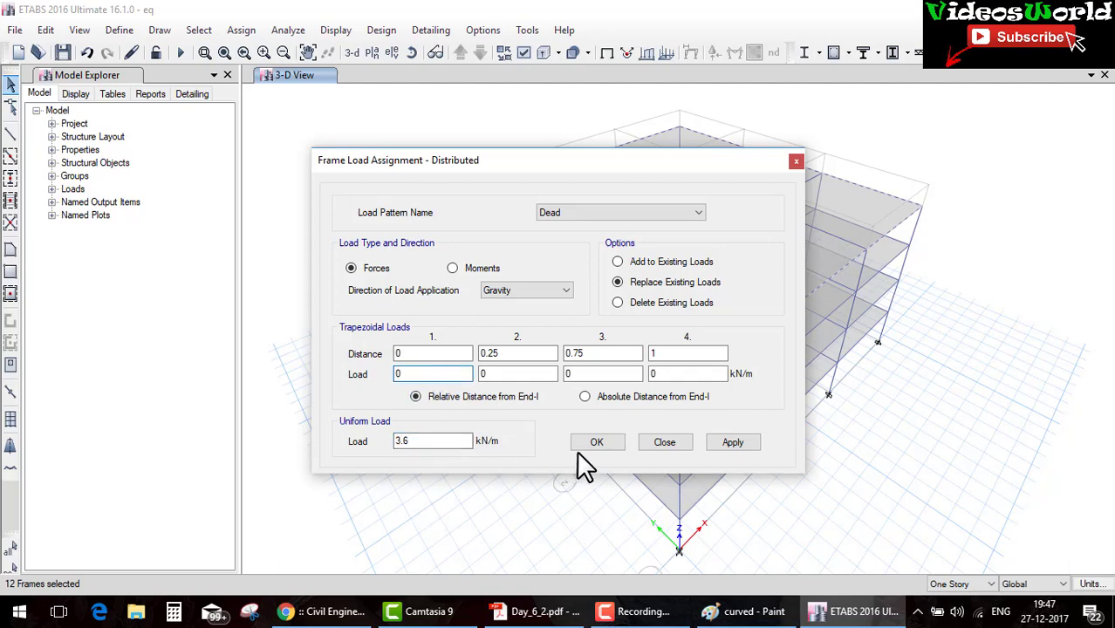
pyautogui.click(601, 445)
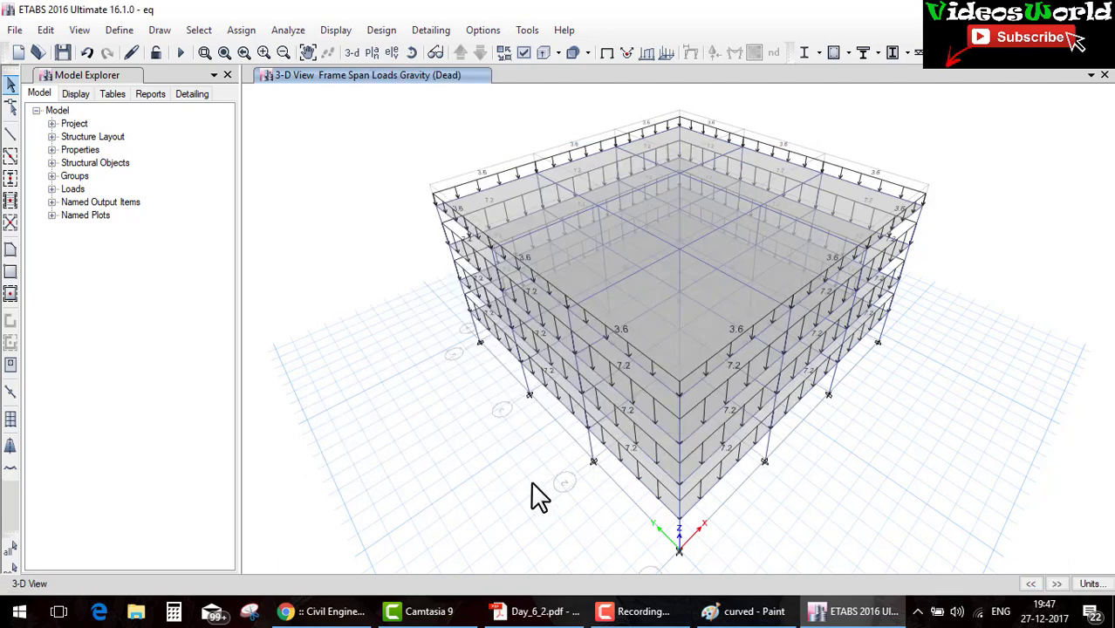
pyautogui.click(181, 53)
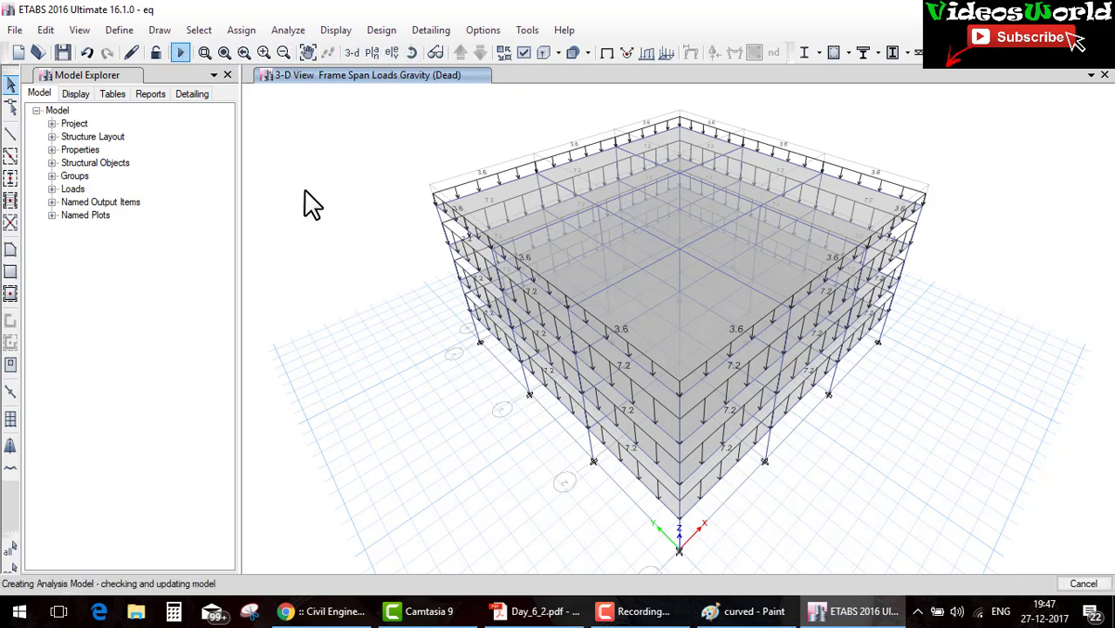
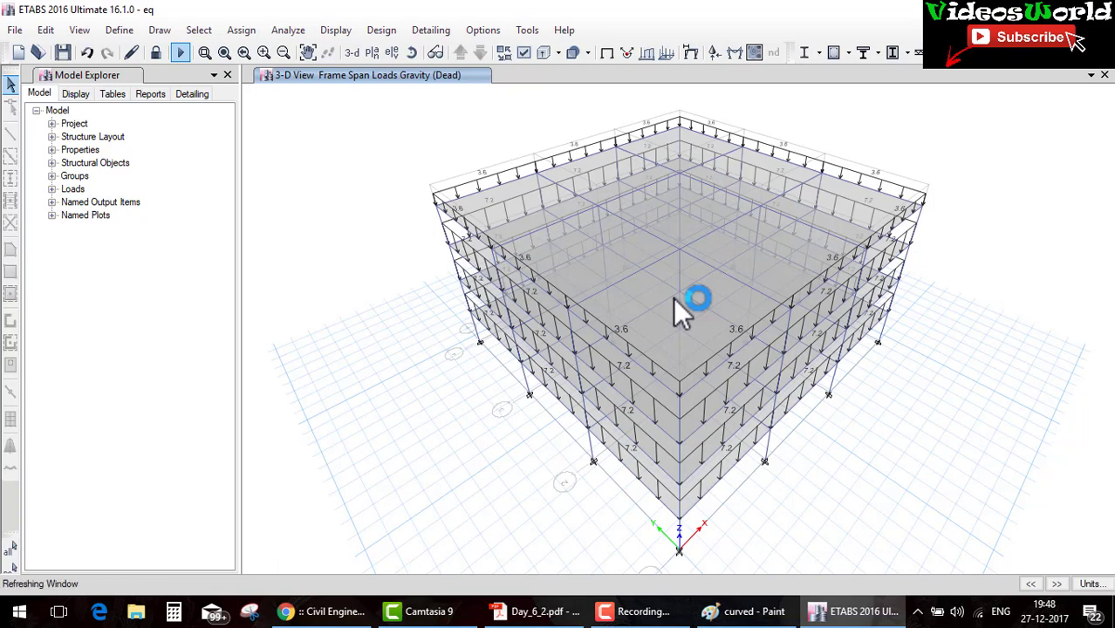
# Plot auto lateral loads to stories in a widened Story Response panel and list them as a table.
pyautogui.click(335, 30)
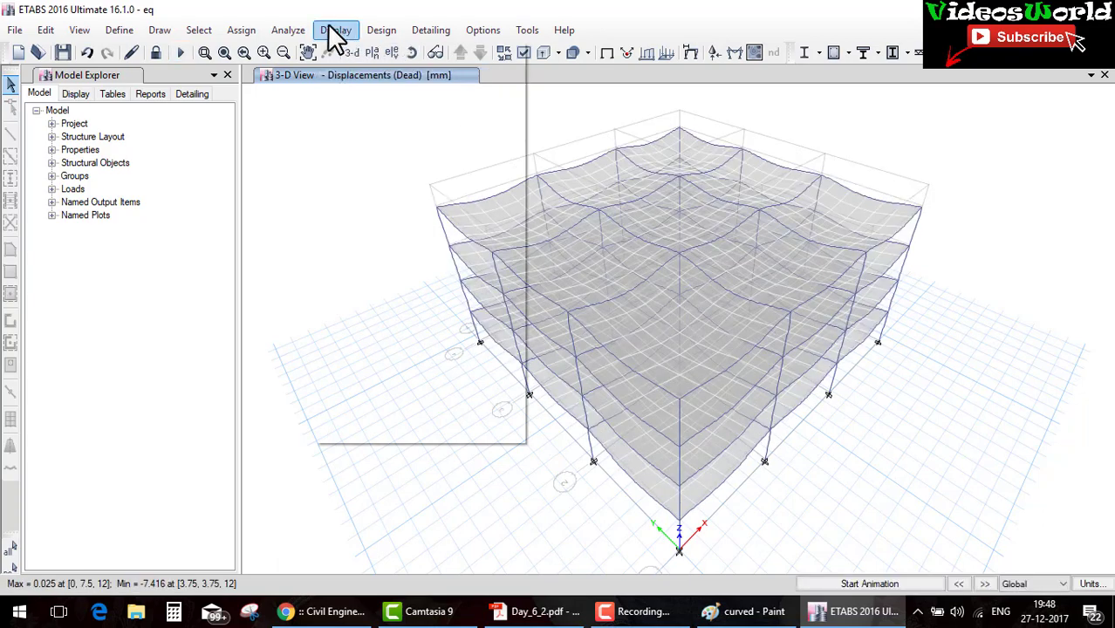
pyautogui.click(526, 227)
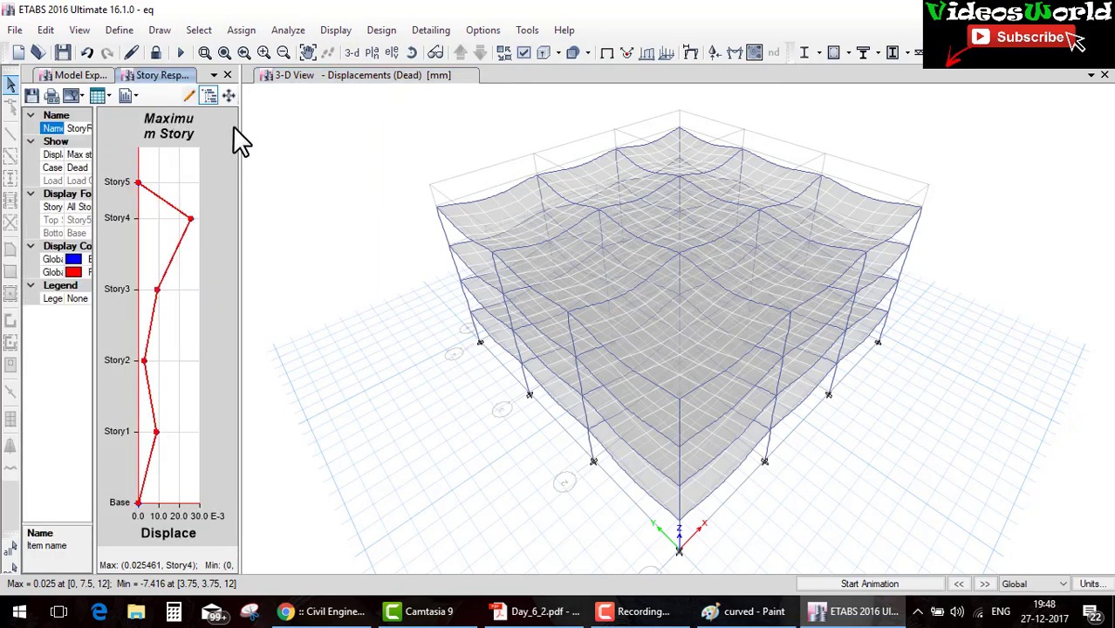
pyautogui.moveTo(242, 135); pyautogui.dragTo(428, 135)
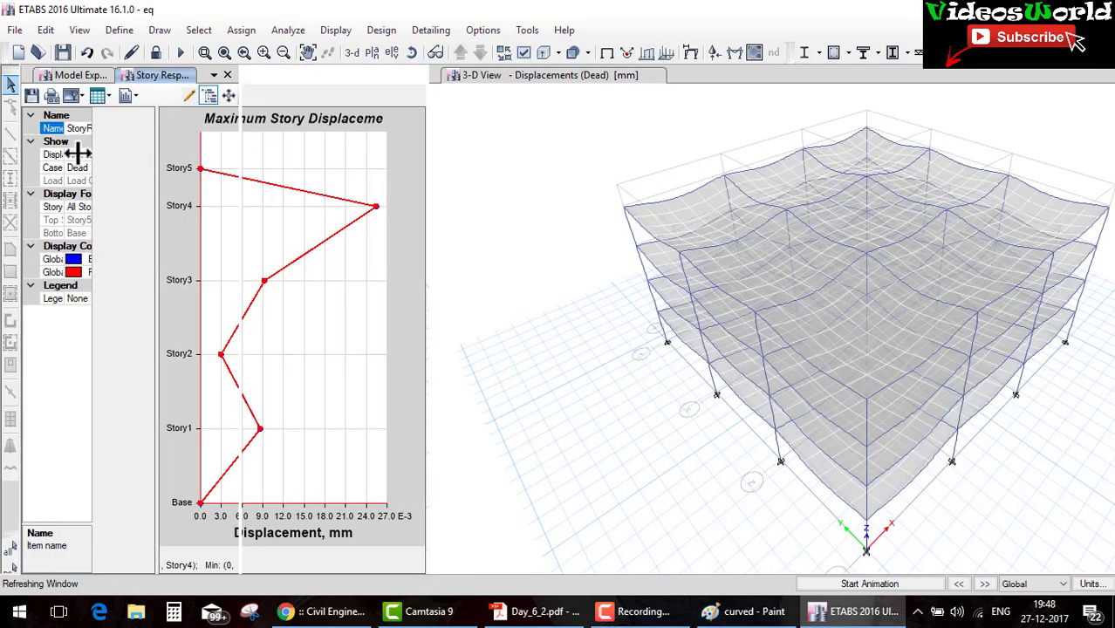
pyautogui.click(139, 155)
pyautogui.click(147, 154)
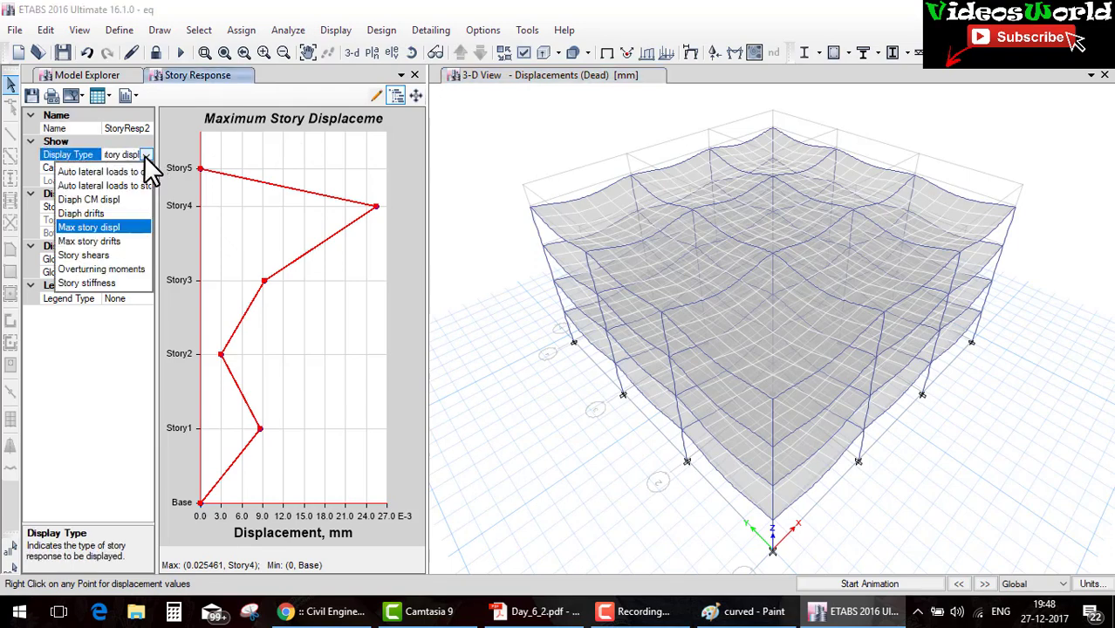
pyautogui.click(123, 186)
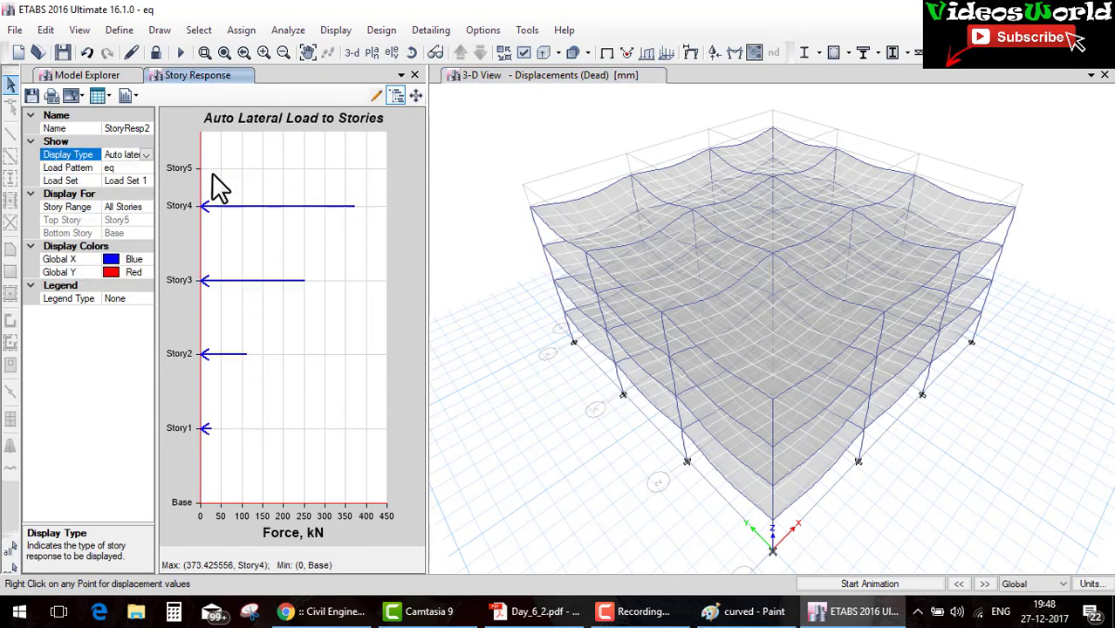
pyautogui.click(99, 95)
pyautogui.click(123, 121)
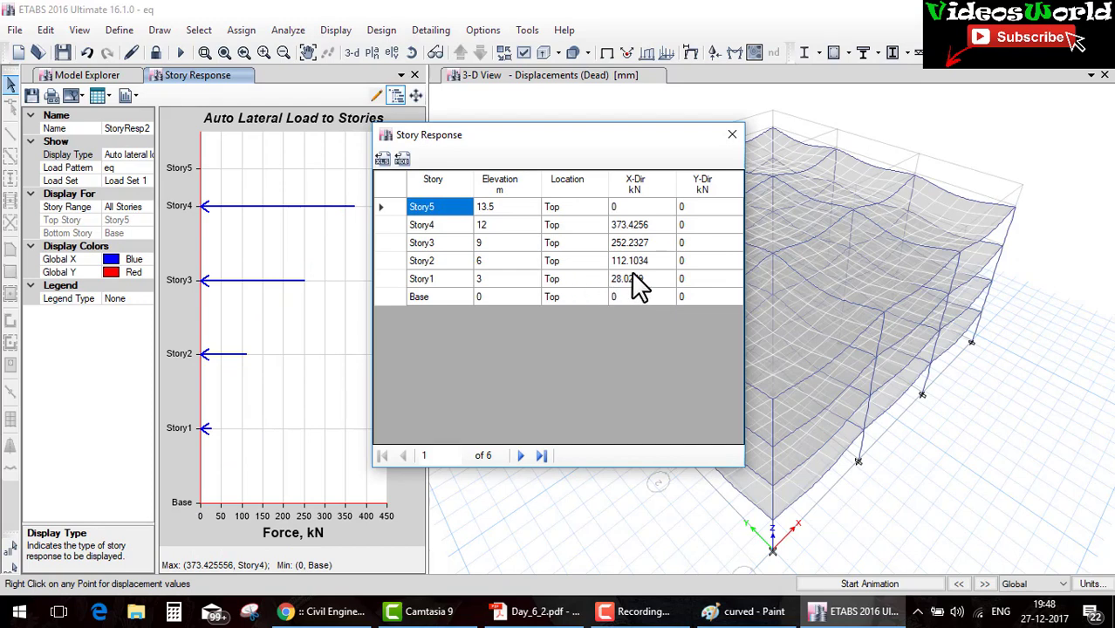
# Bring up Day_6_2.pdf's hand-calculated storey forces (426.53–34.54 kN) for comparison.
pyautogui.click(533, 610)
pyautogui.scroll(-5, 590, 354)
pyautogui.scroll(-8, 590, 351)
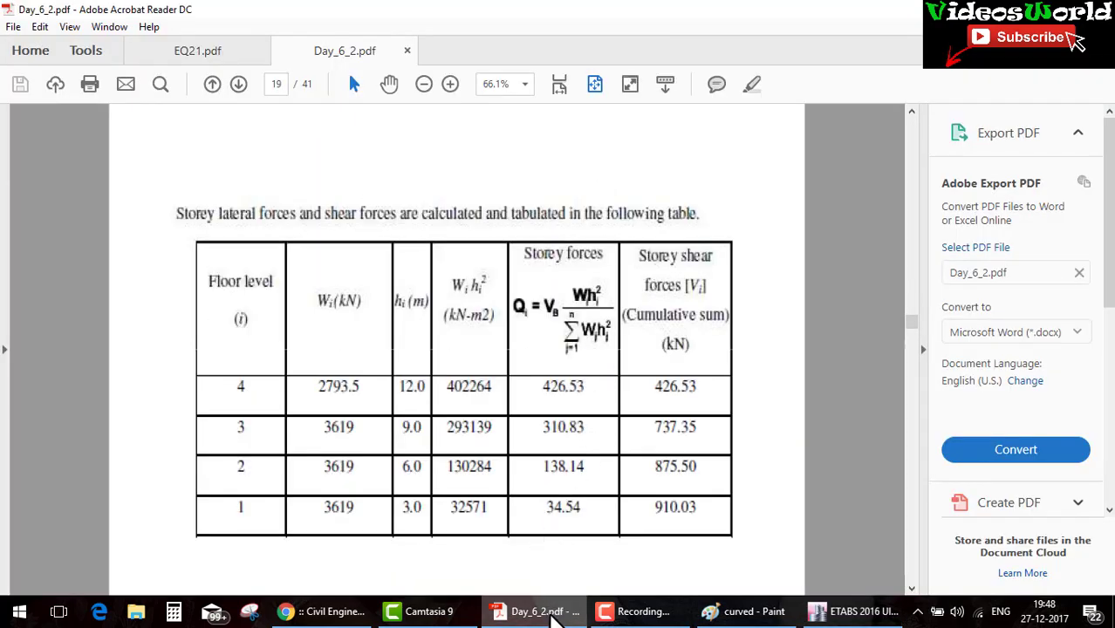
# Review the page 16 seismic weight computation in Day_6_2.pdf, then return to the ETABS storey-force table.
pyautogui.click(555, 612)
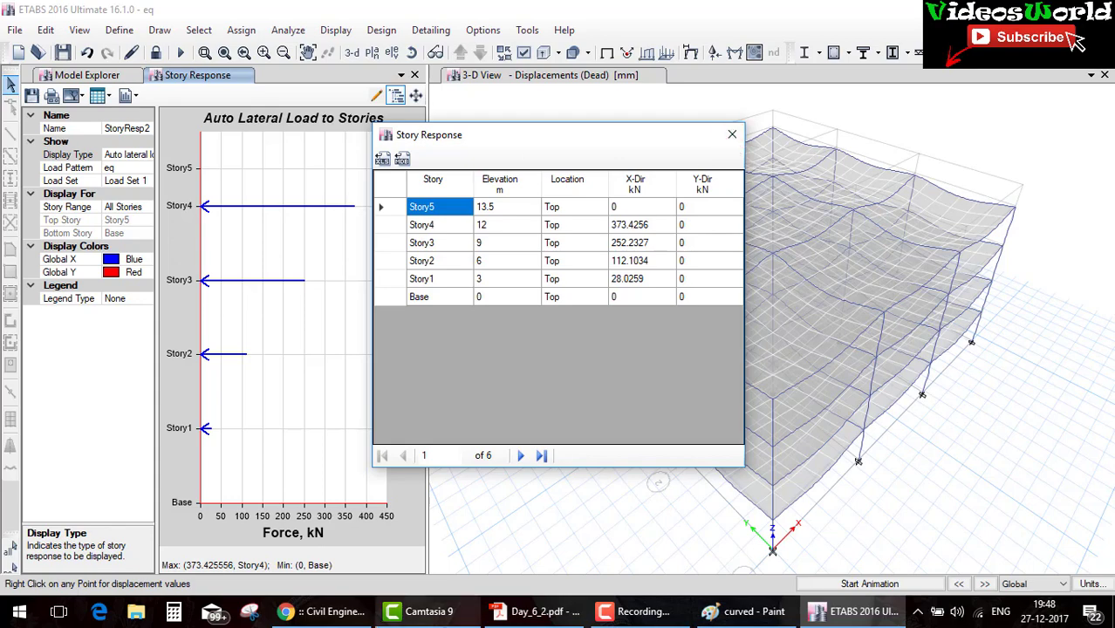
pyautogui.click(537, 610)
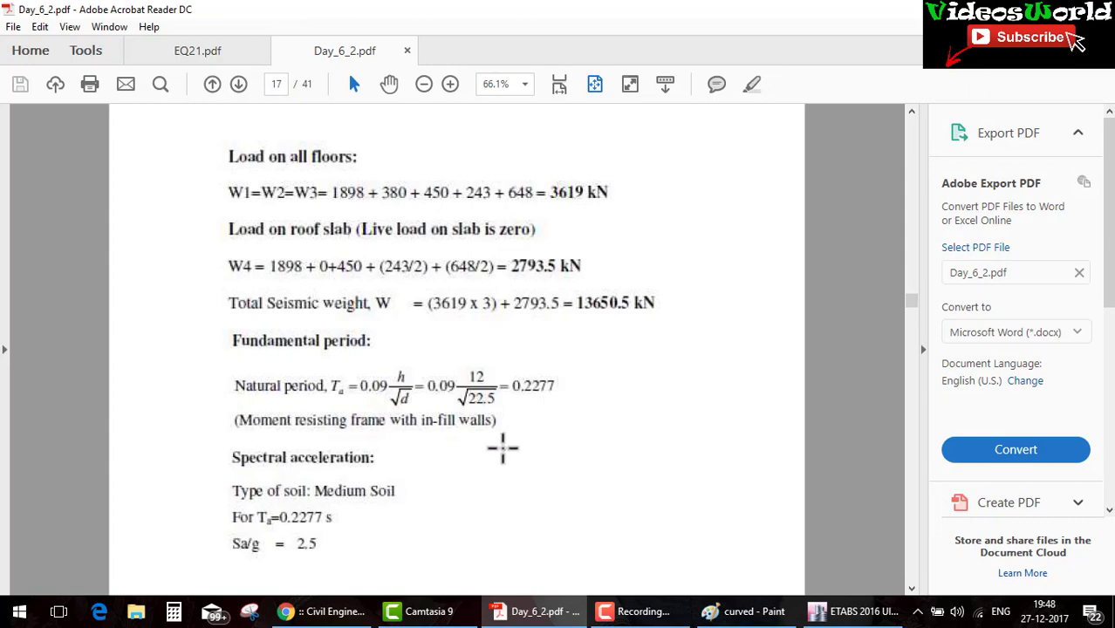
pyautogui.scroll(3, 488, 454)
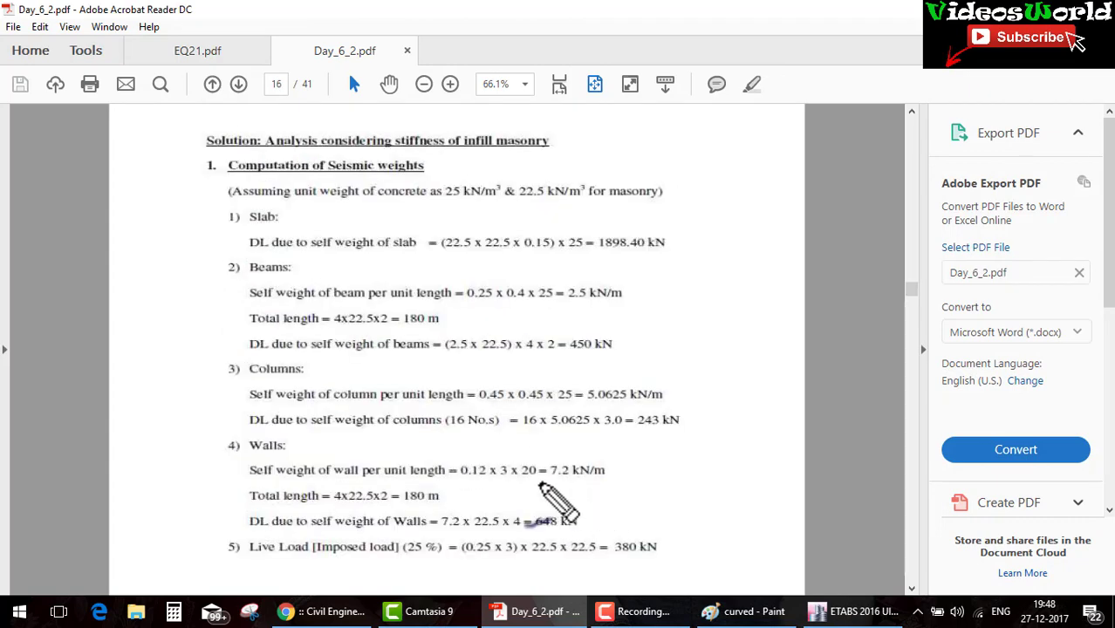
pyautogui.moveTo(544, 482); pyautogui.dragTo(638, 482)
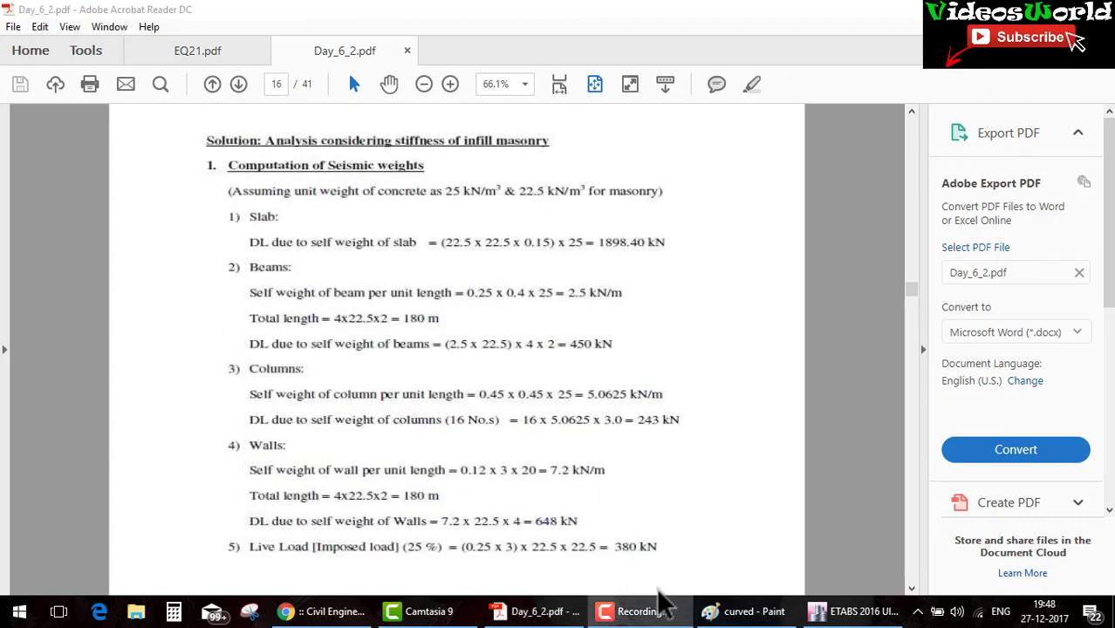
pyautogui.click(844, 611)
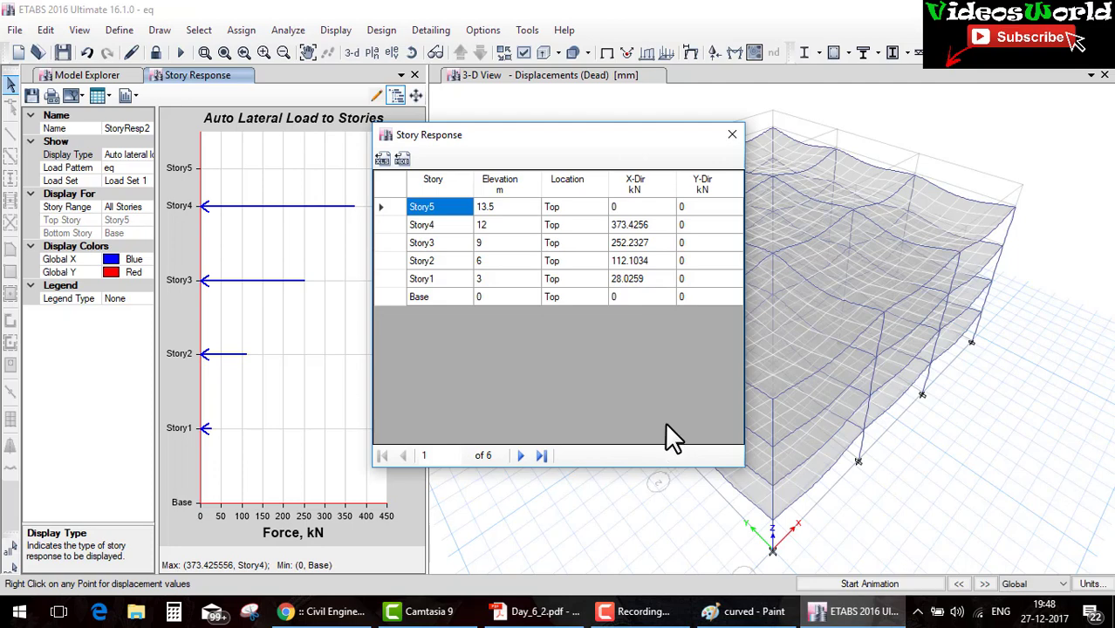
# Close the storey force table, display Dead frame span loads on the 3-D model, and begin unlocking.
pyautogui.click(731, 135)
pyautogui.click(646, 53)
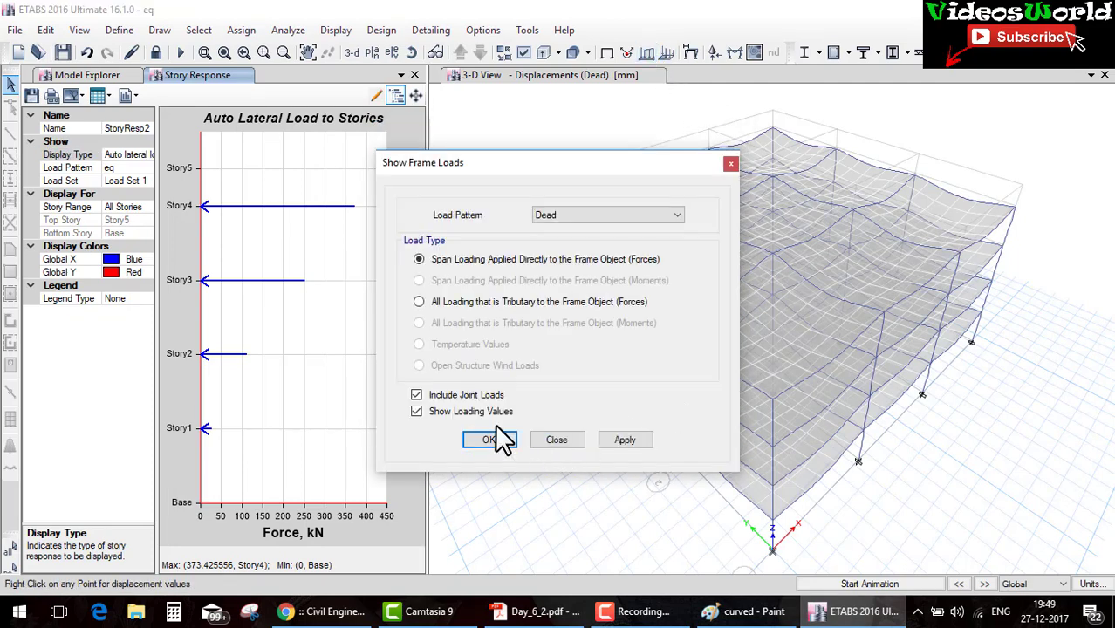
pyautogui.click(495, 445)
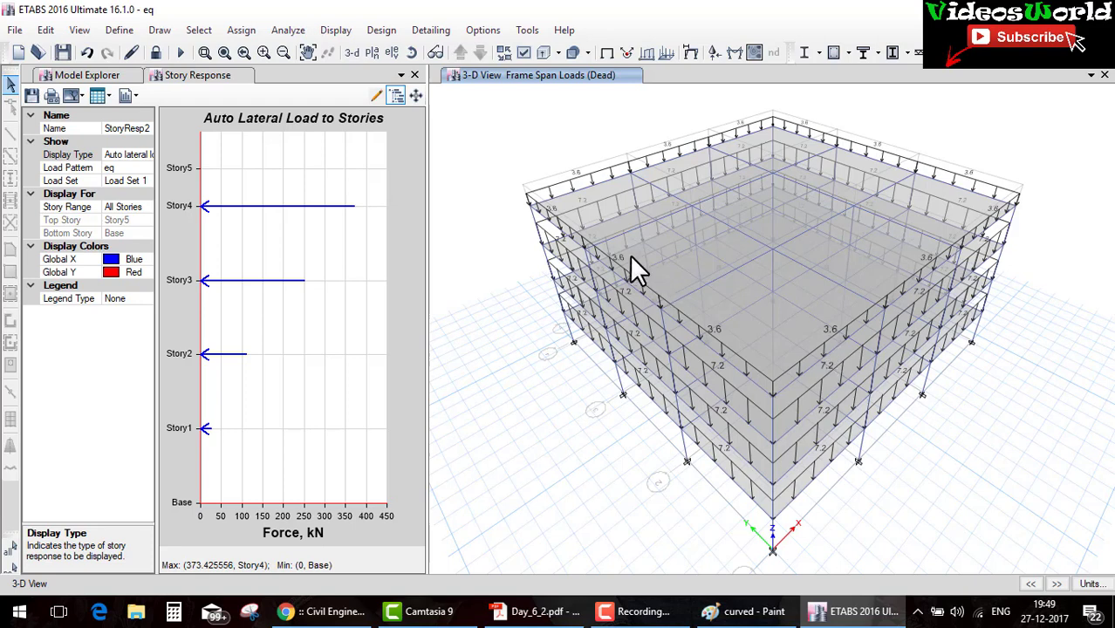
pyautogui.click(158, 54)
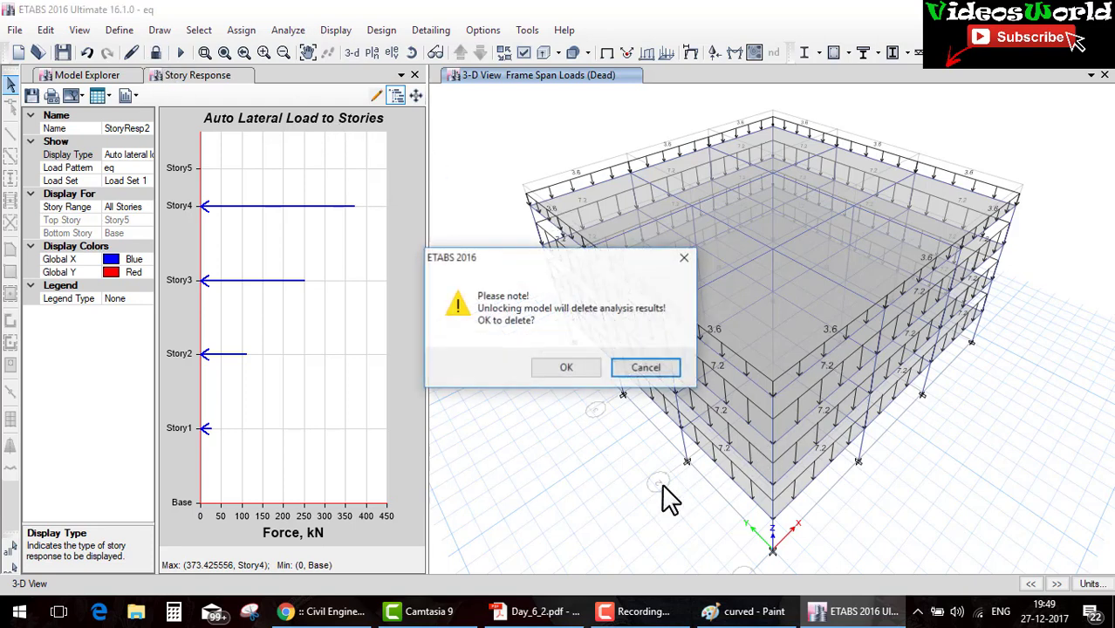
# Confirm the unlock and make MsSrc1 use Dead at multiplier 1 plus Live at 0.25, without element self mass.
pyautogui.click(576, 371)
pyautogui.click(106, 29)
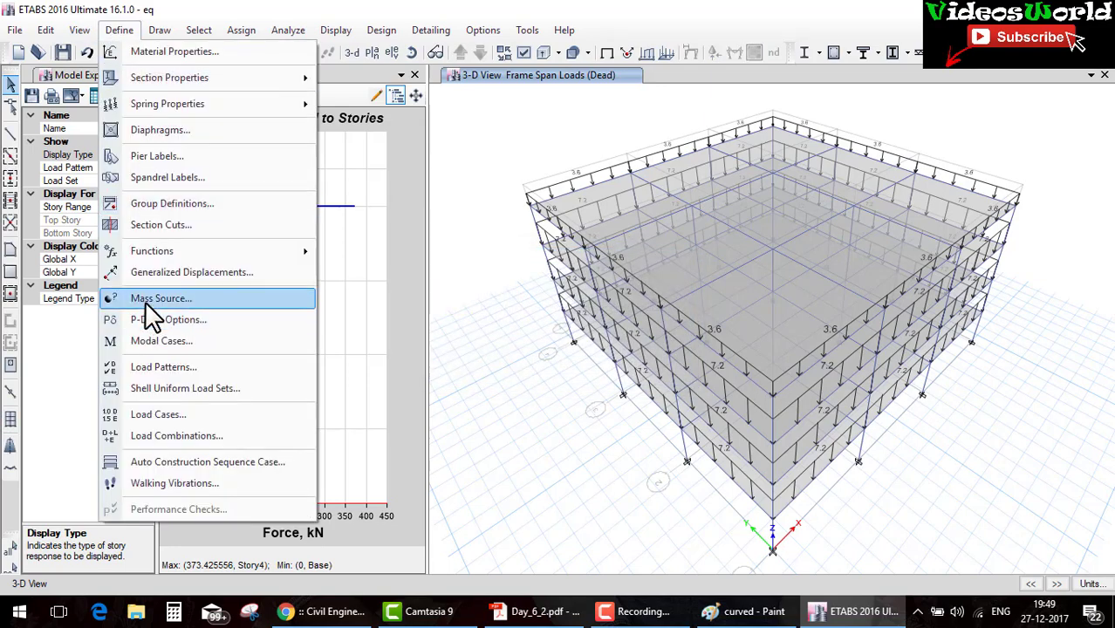
pyautogui.click(144, 298)
pyautogui.click(582, 275)
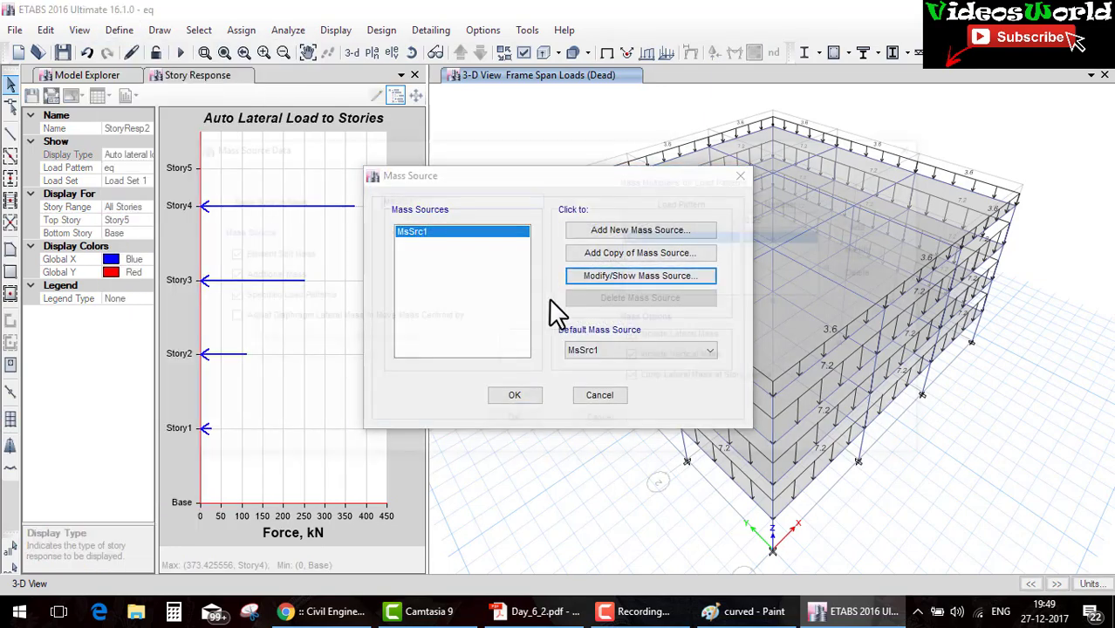
pyautogui.click(261, 252)
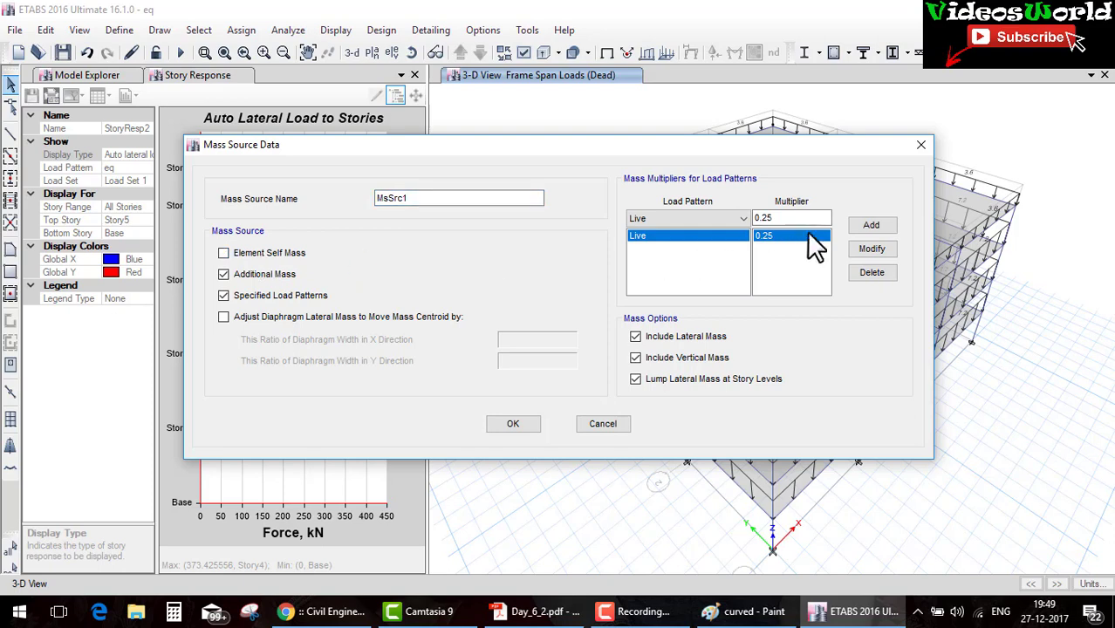
pyautogui.click(728, 222)
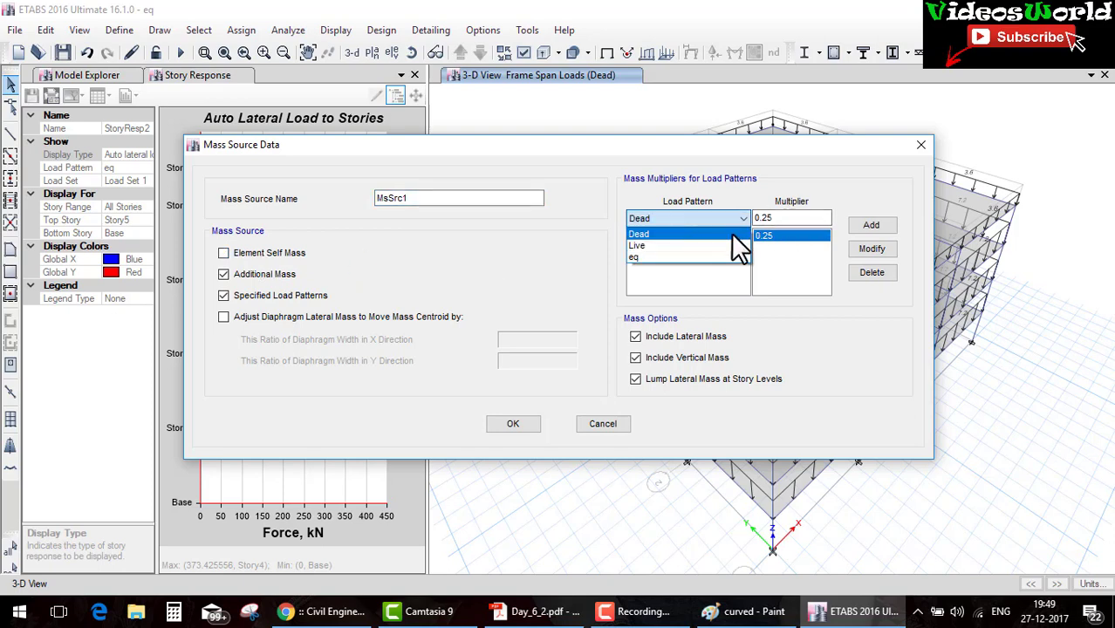
pyautogui.click(731, 233)
pyautogui.write('1')
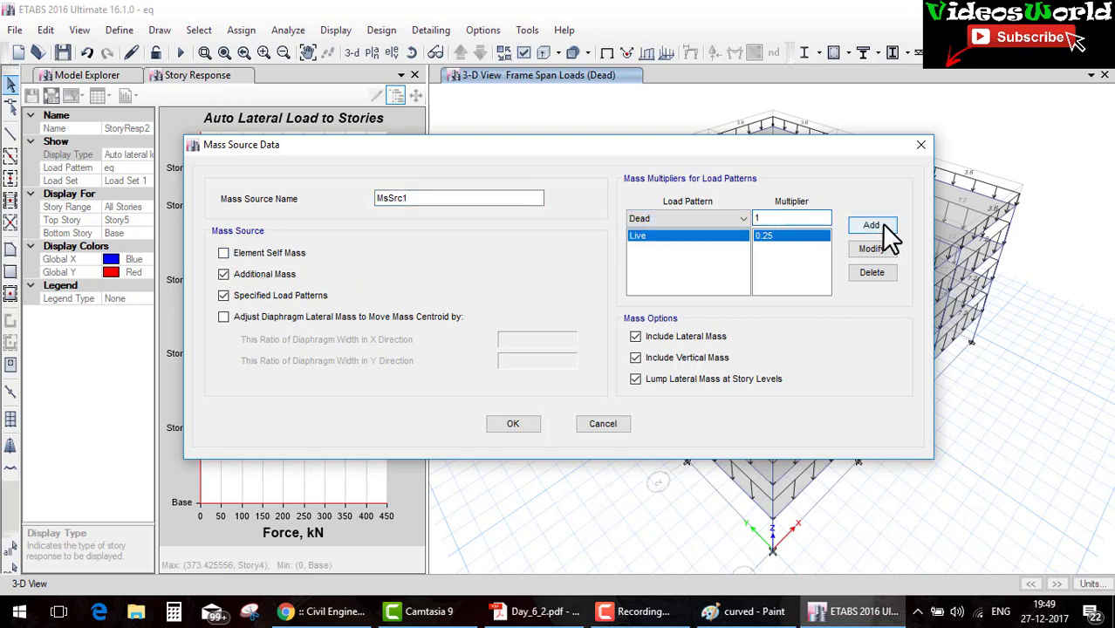
pyautogui.click(872, 226)
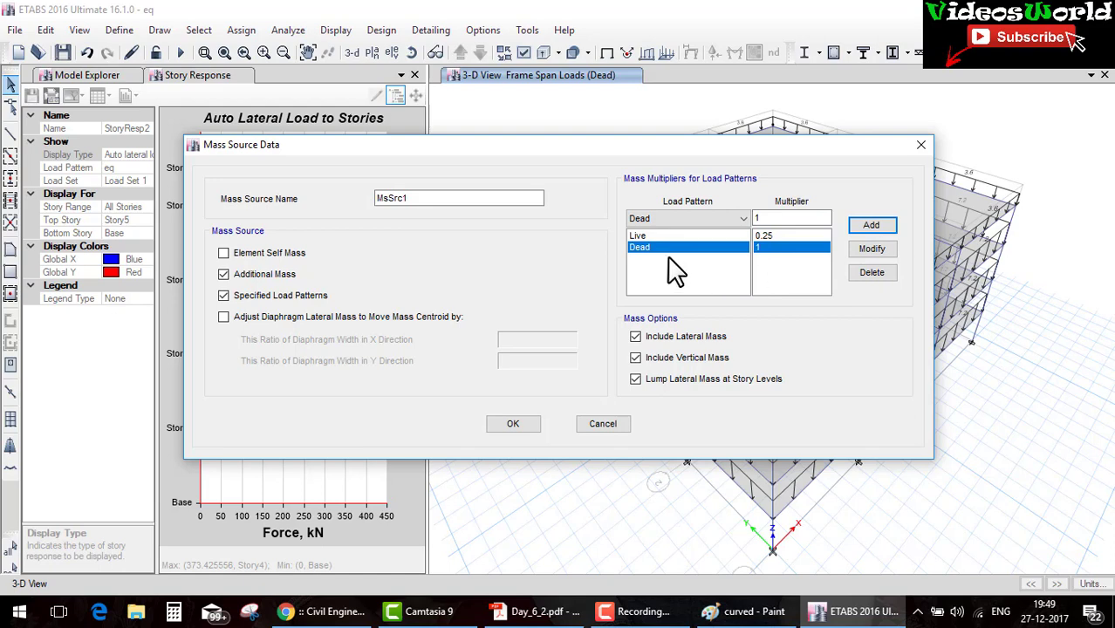
pyautogui.click(504, 425)
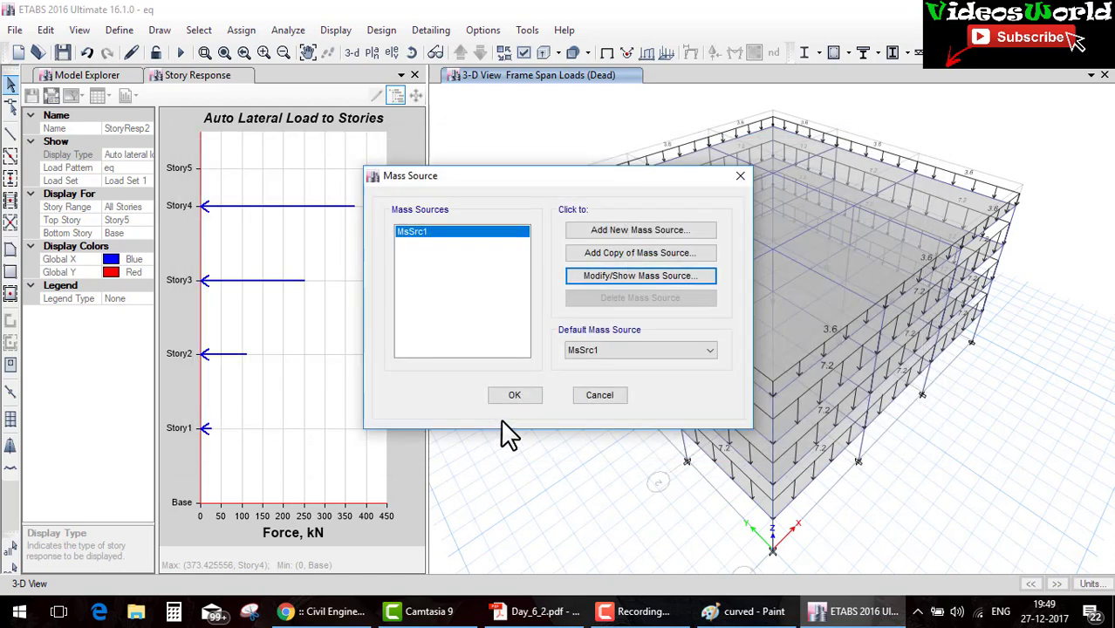
pyautogui.click(523, 397)
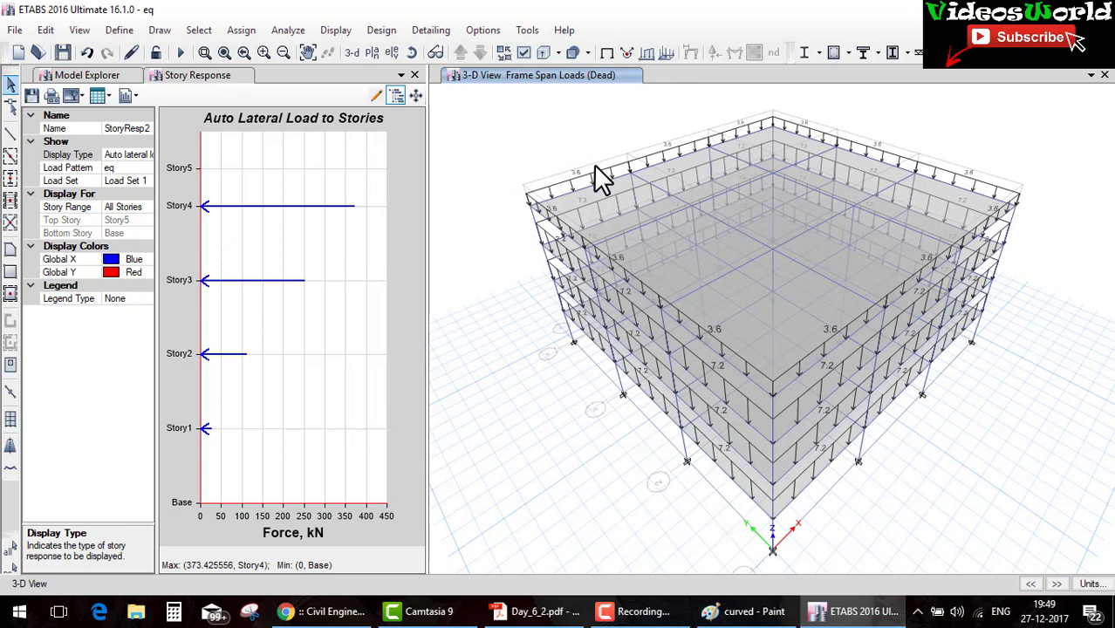
# Rerun the analysis and tabulate auto lateral storey forces: 430.2966, 312.8727, 139.0545, 34.7636 kN.
pyautogui.click(175, 51)
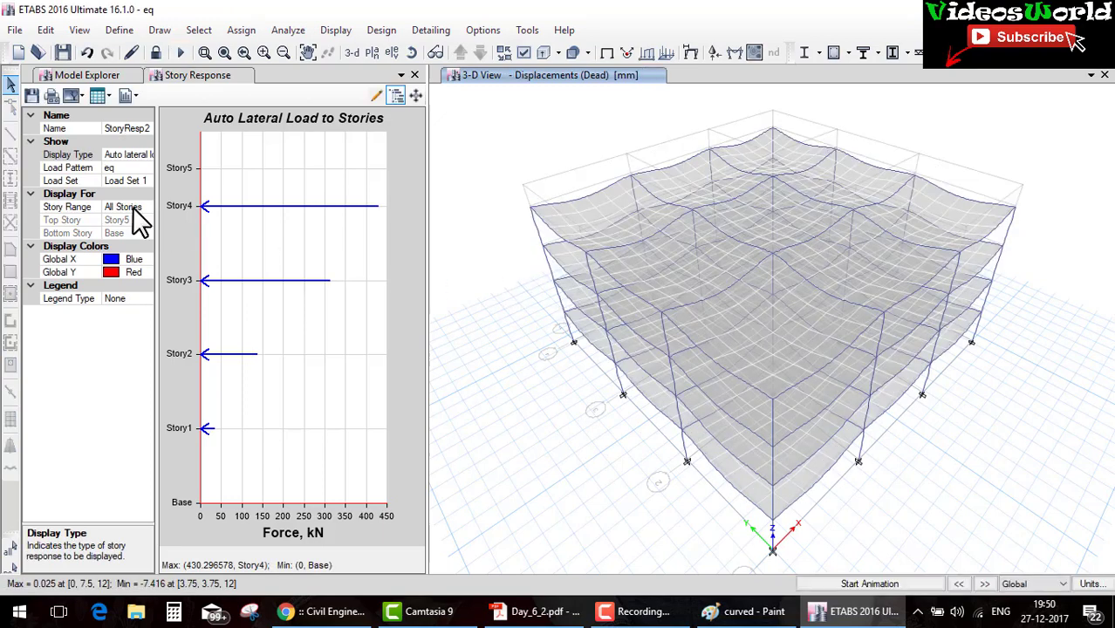
pyautogui.click(100, 100)
pyautogui.click(126, 115)
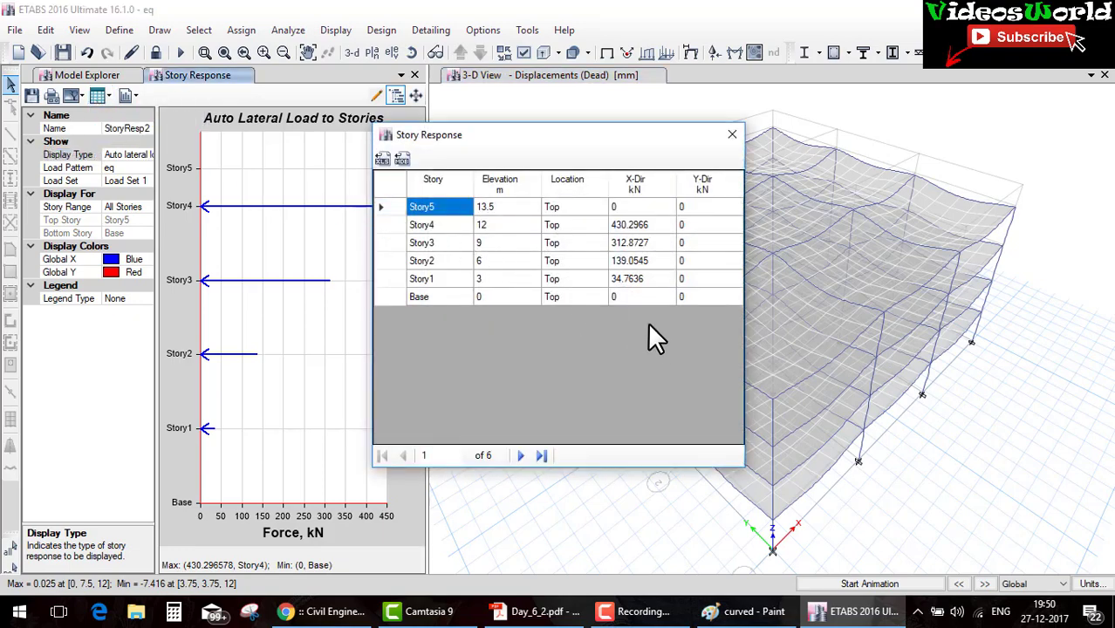
# Compare the ETABS storey forces against the page 19 hand values (426.53–34.54 kN) in Day_6_2.pdf.
pyautogui.click(545, 614)
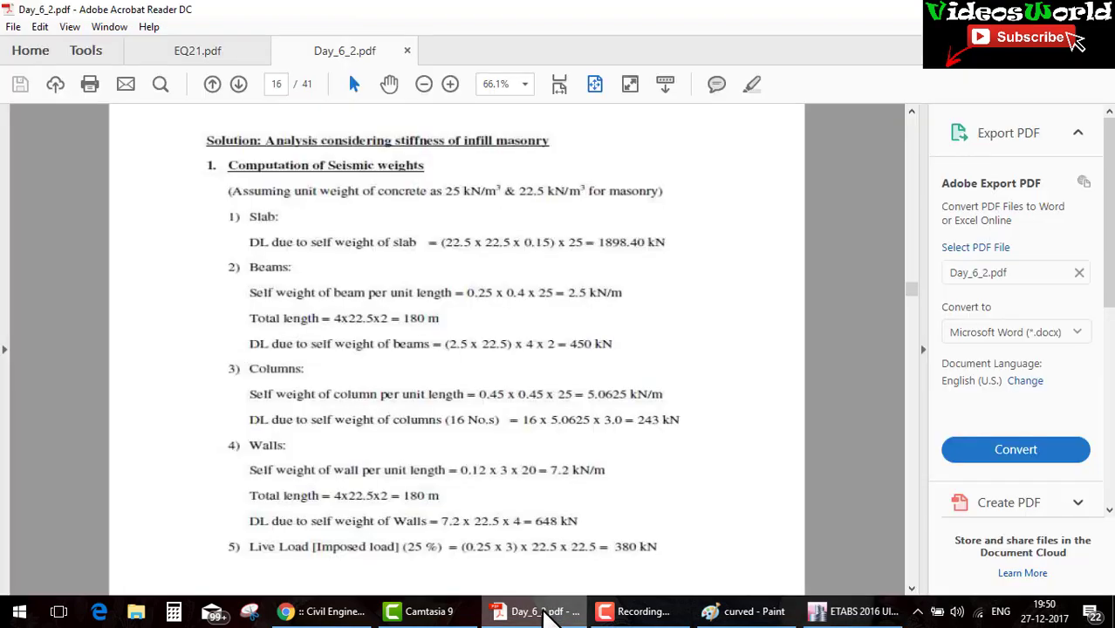
pyautogui.click(547, 615)
pyautogui.click(545, 614)
pyautogui.scroll(-5, 565, 403)
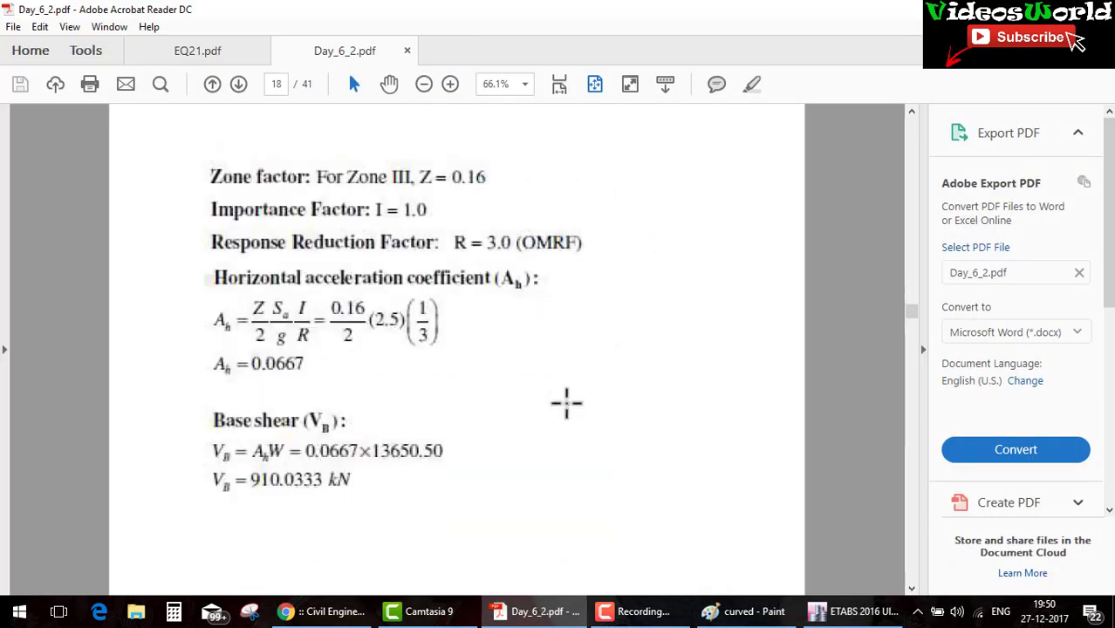
pyautogui.scroll(-5, 565, 403)
pyautogui.click(542, 619)
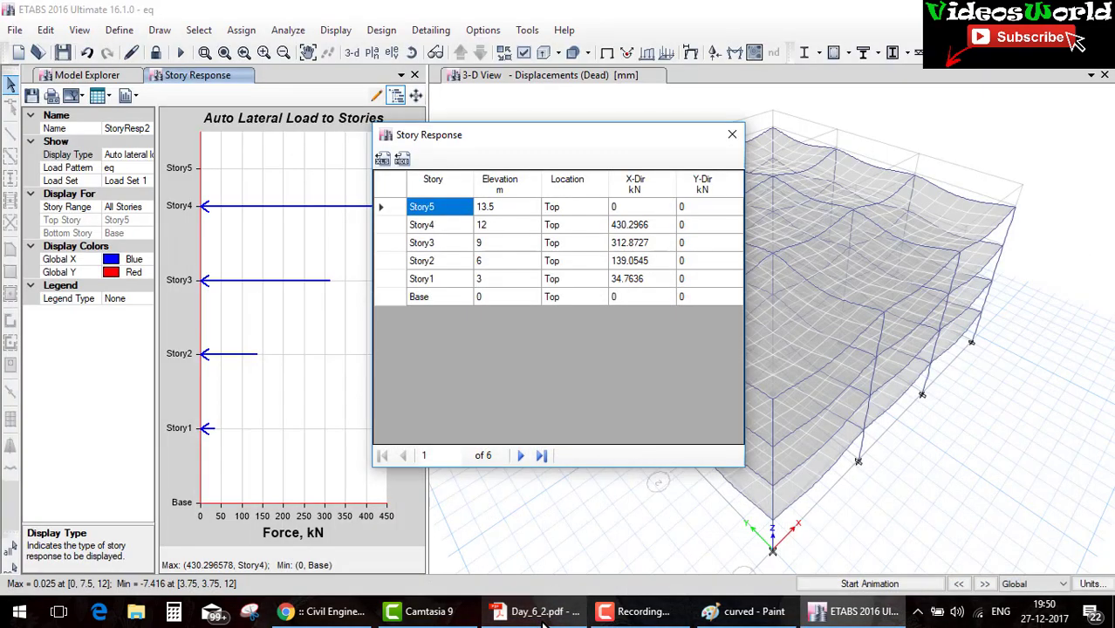
pyautogui.click(542, 614)
pyautogui.click(542, 615)
pyautogui.click(542, 615)
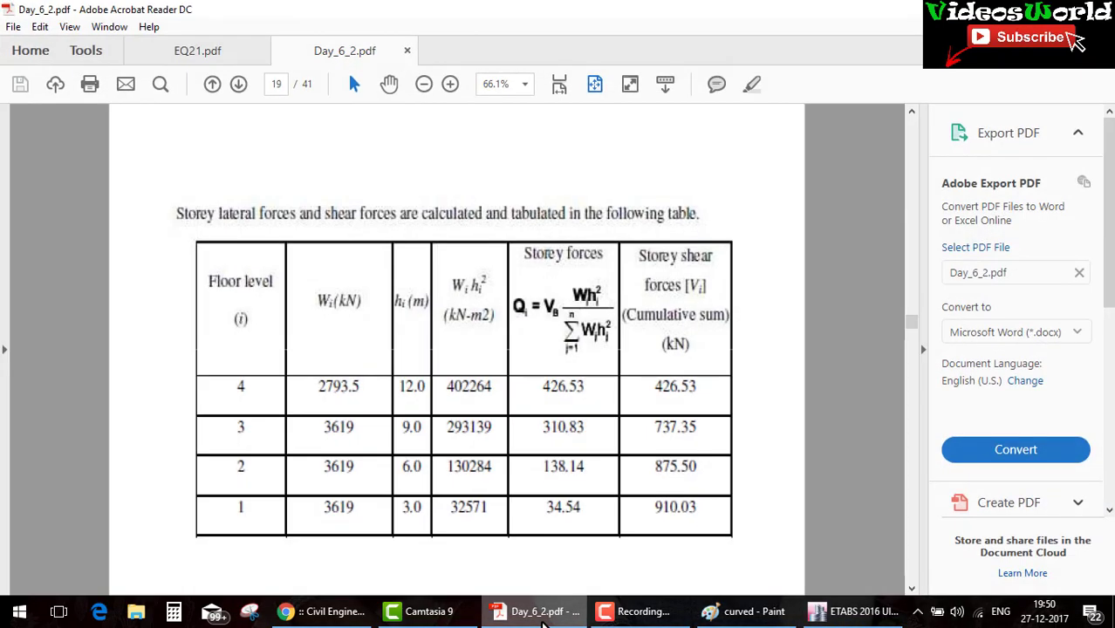
pyautogui.click(543, 620)
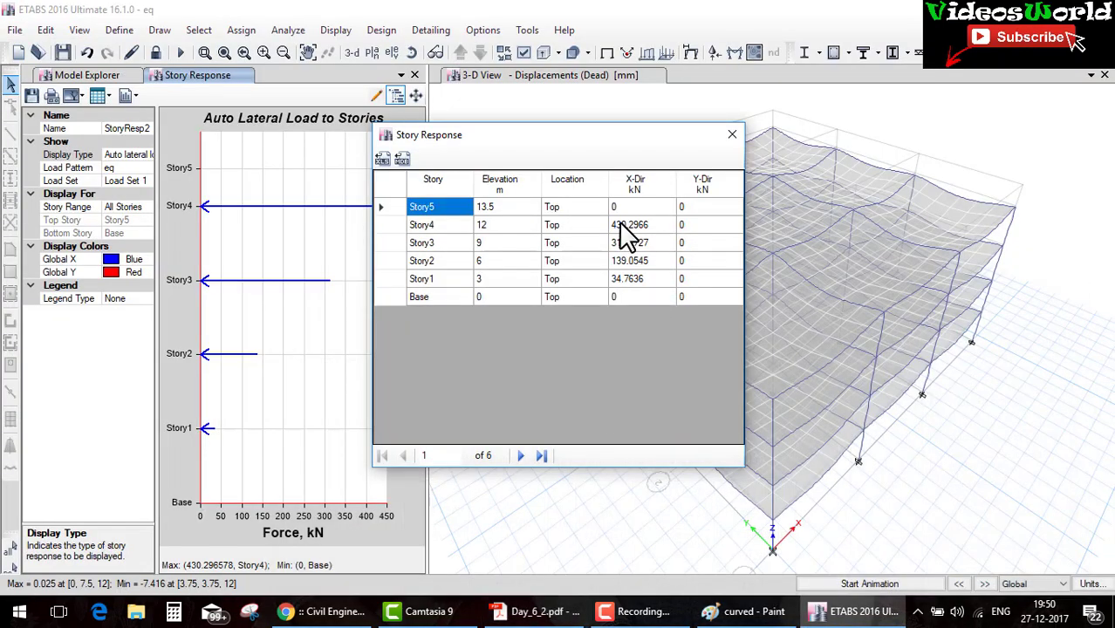
# Underline the Story4 to Base X-direction forces with the screen pen, then clear the markings and close the table.
pyautogui.moveTo(663, 269); pyautogui.dragTo(688, 262)
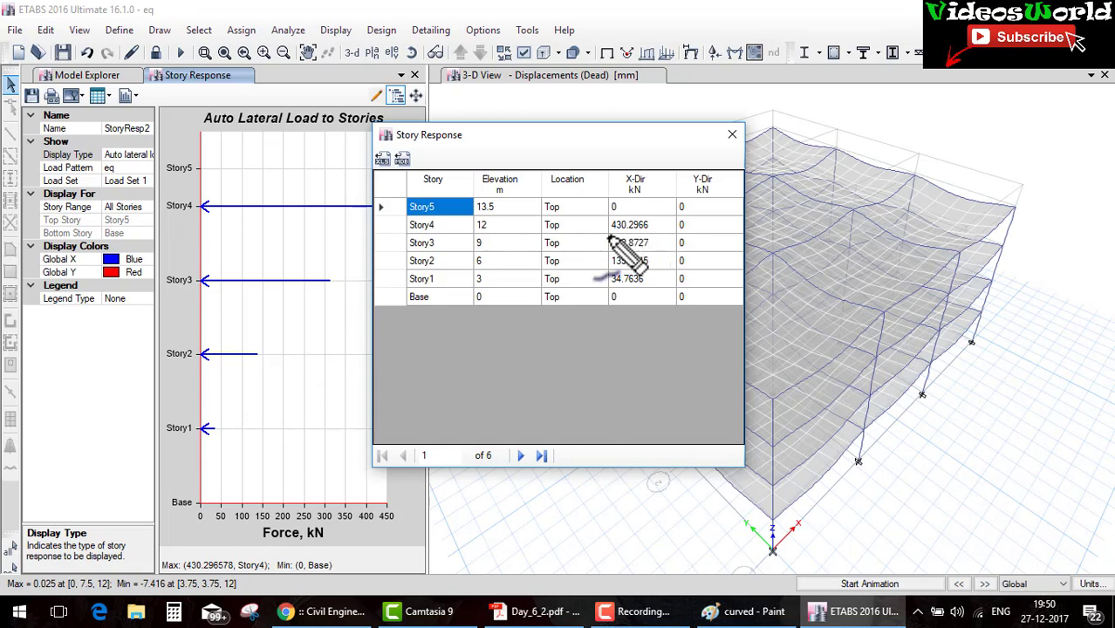
pyautogui.moveTo(606, 236)
pyautogui.mouseDown()
pyautogui.moveTo(679, 225)
pyautogui.moveTo(683, 252)
pyautogui.mouseUp()
pyautogui.moveTo(604, 271); pyautogui.dragTo(685, 272)
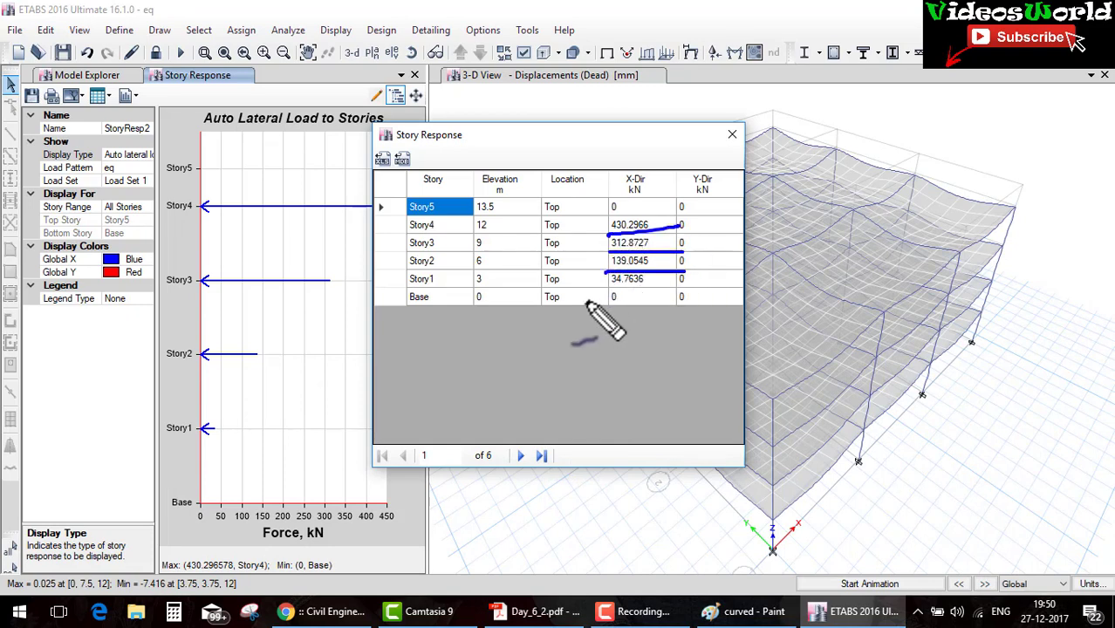
pyautogui.moveTo(602, 284); pyautogui.dragTo(682, 284)
pyautogui.moveTo(611, 304); pyautogui.dragTo(649, 305)
pyautogui.moveTo(663, 231)
pyautogui.mouseDown()
pyautogui.moveTo(685, 279)
pyautogui.moveTo(722, 255)
pyautogui.mouseUp()
pyautogui.press('Escape')
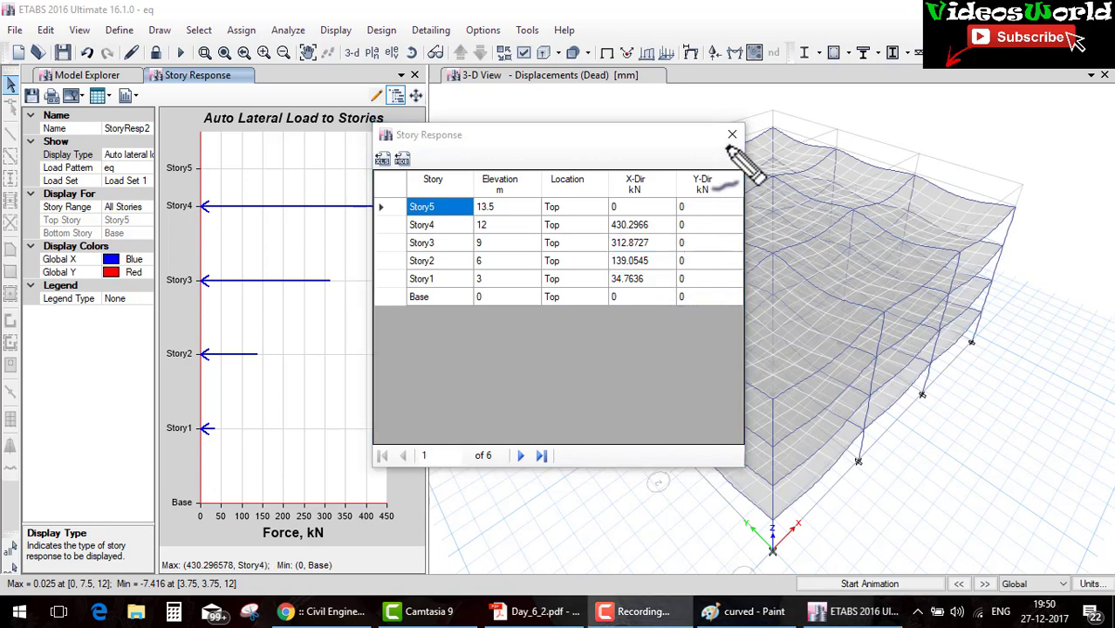
pyautogui.press('Escape')
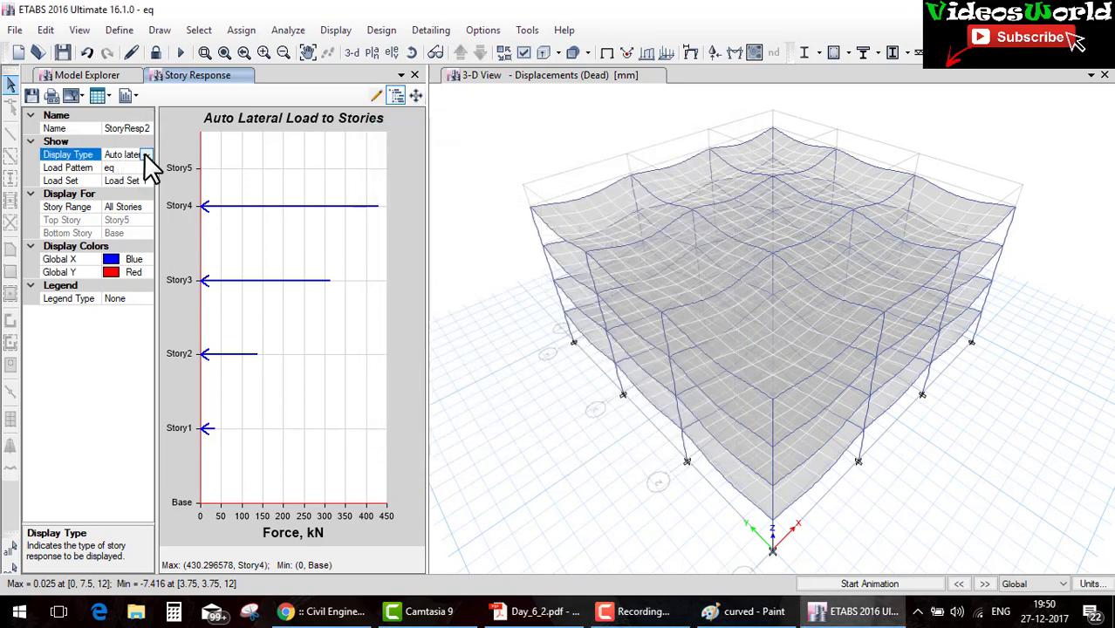
# Switch the plot to story shears for the eq case, dismissing the plot error messages.
pyautogui.click(147, 156)
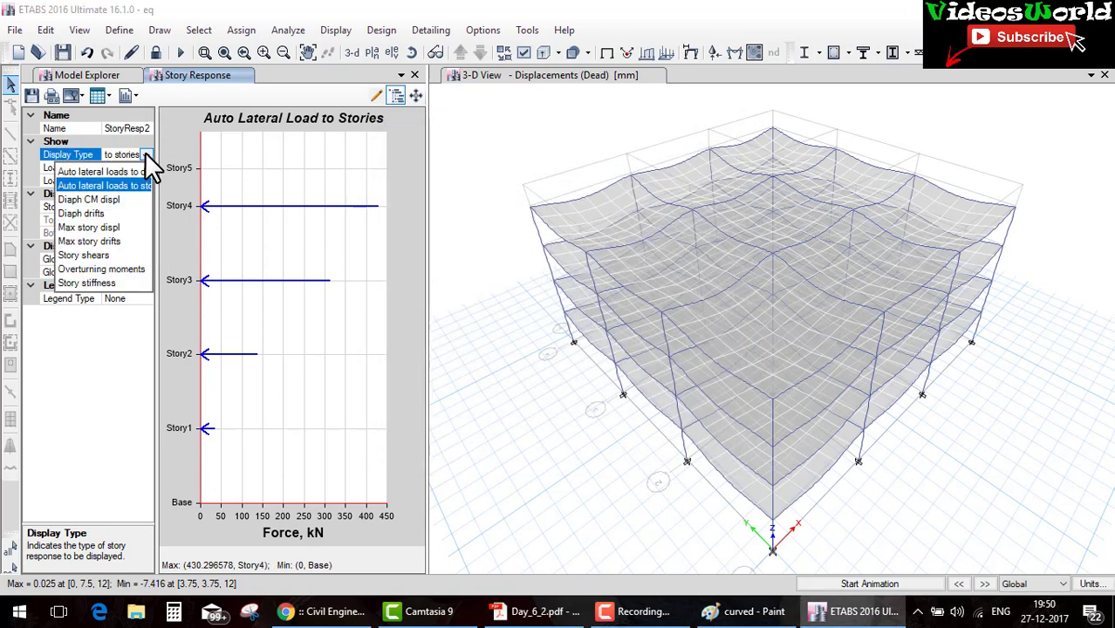
pyautogui.click(100, 254)
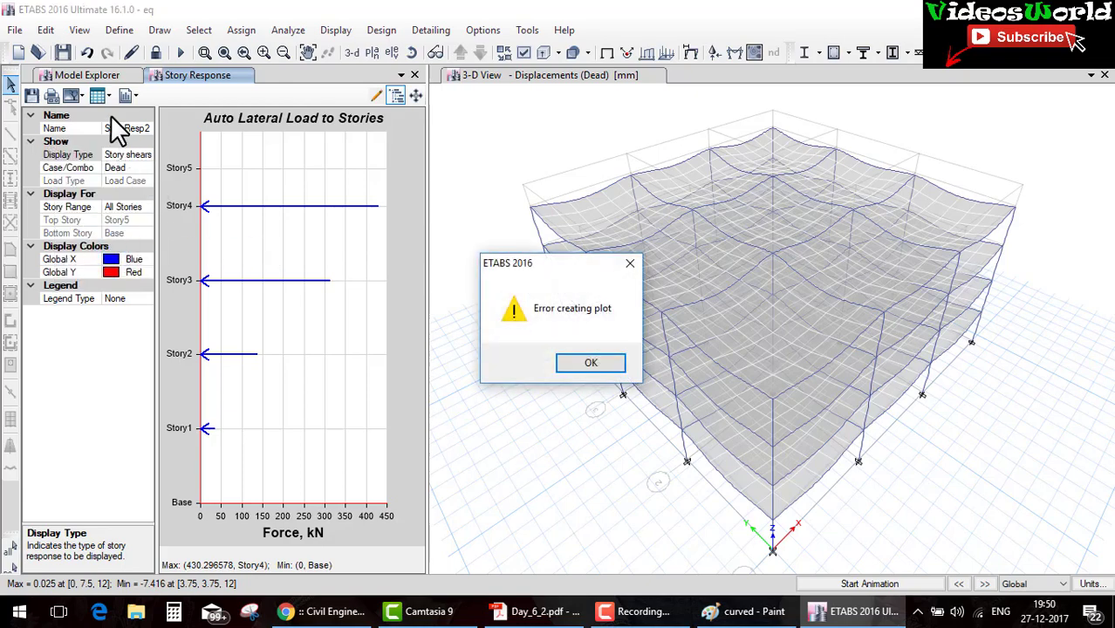
pyautogui.click(592, 363)
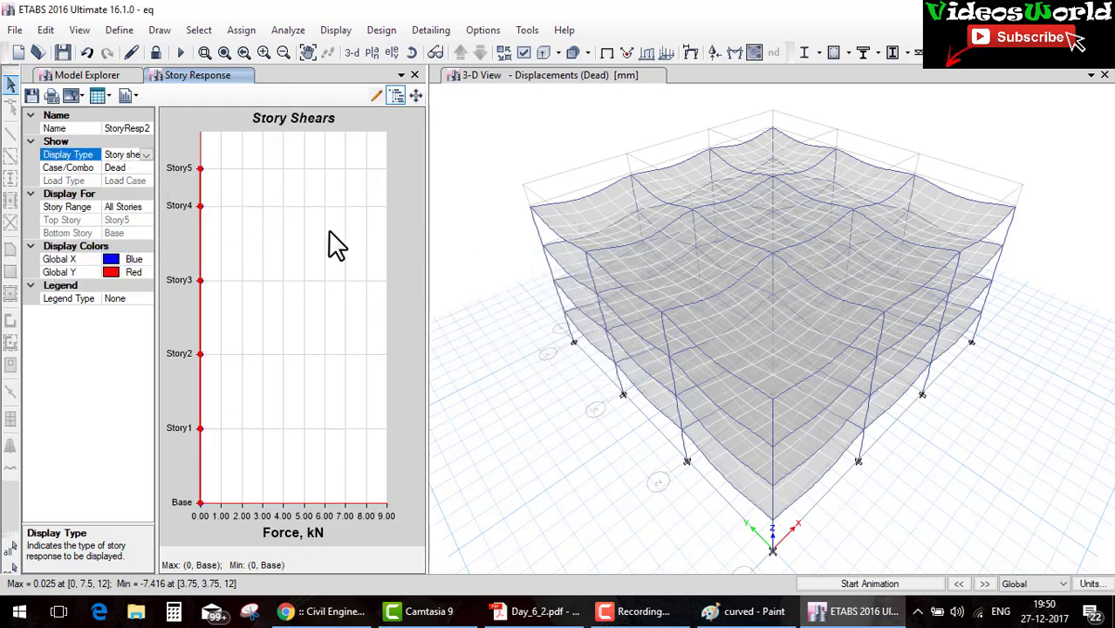
pyautogui.moveTo(200, 167)
pyautogui.click(138, 166)
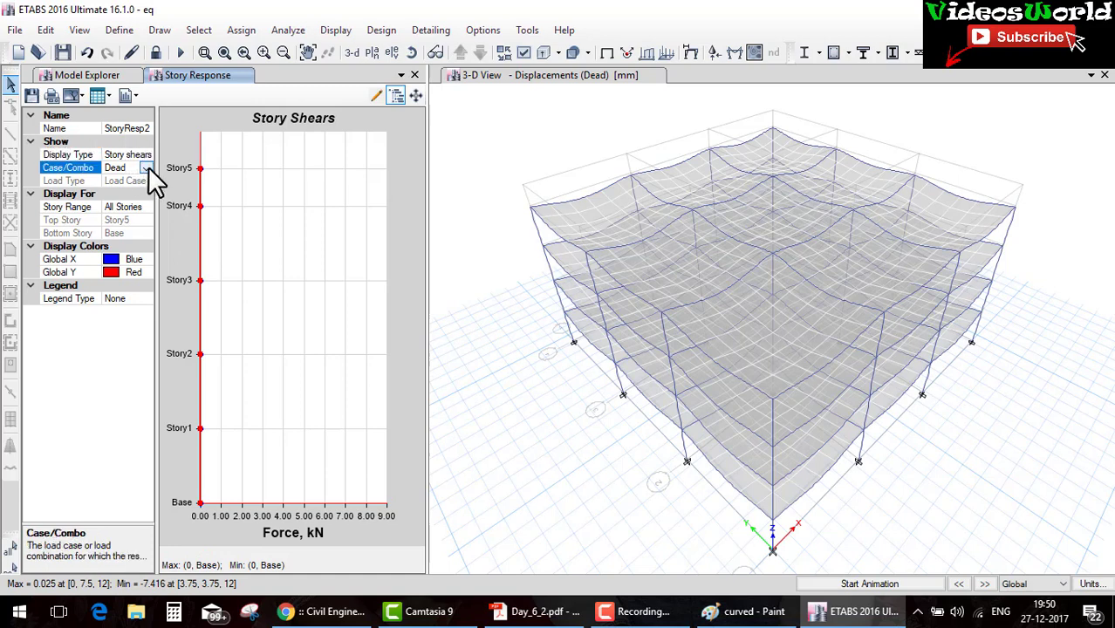
pyautogui.click(146, 168)
pyautogui.click(103, 198)
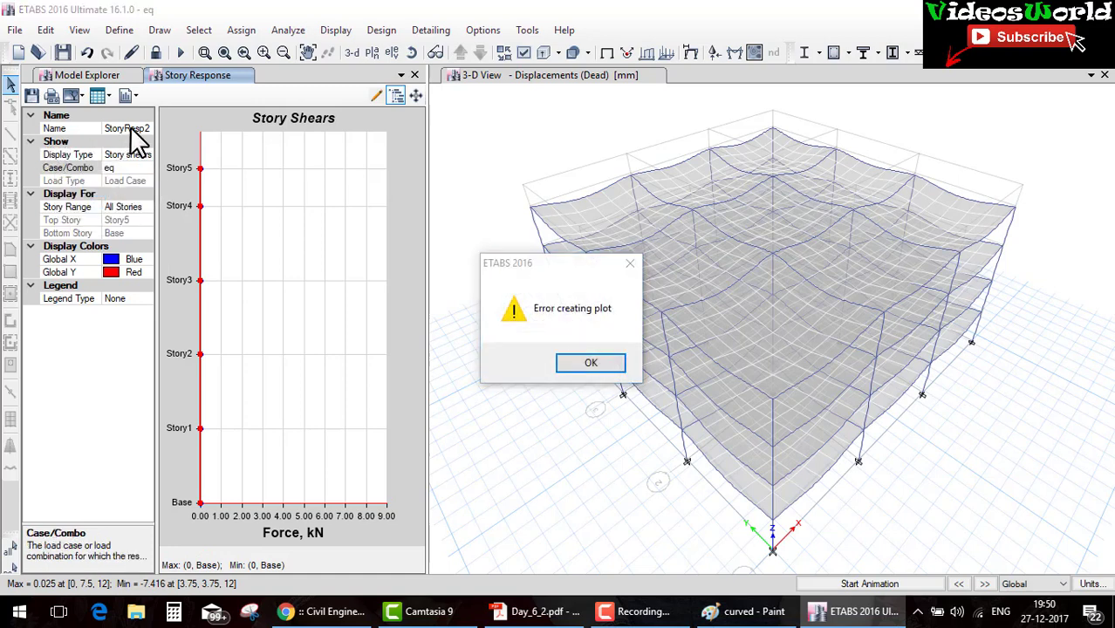
pyautogui.click(590, 363)
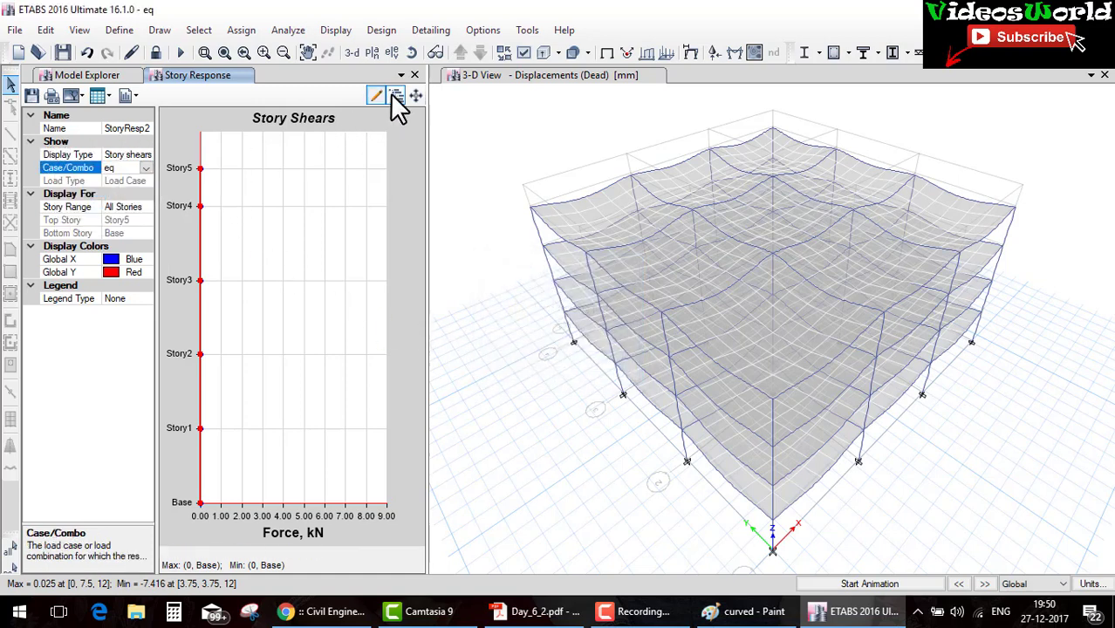
# Widen the property grid, keep story shears, and set the plot's Case/Combo to Modal.
pyautogui.moveTo(157, 232); pyautogui.dragTo(244, 247)
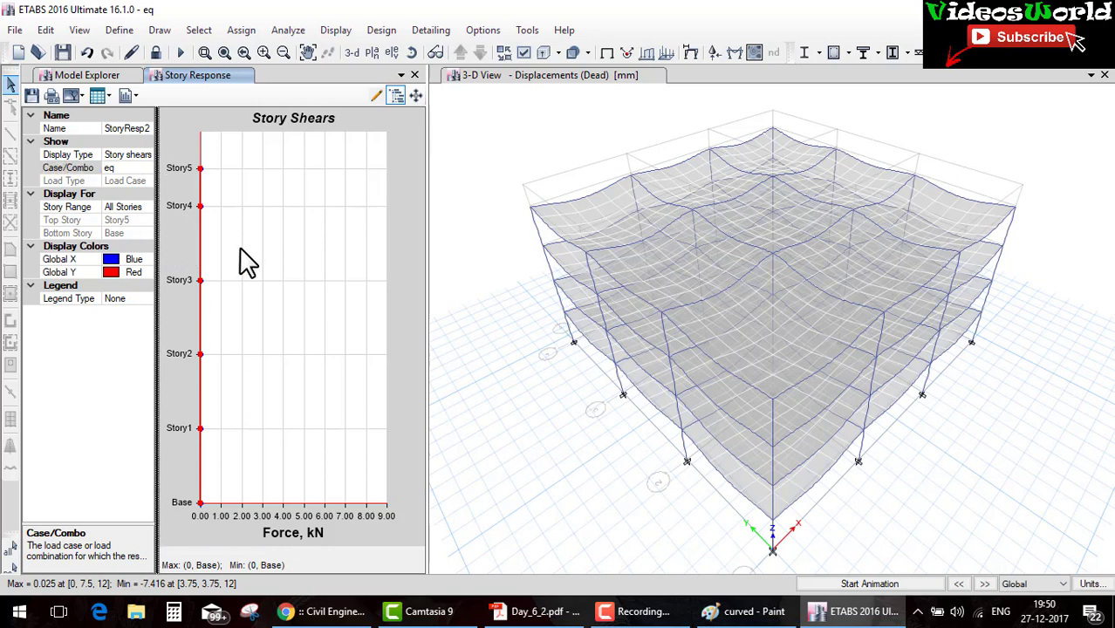
pyautogui.click(207, 155)
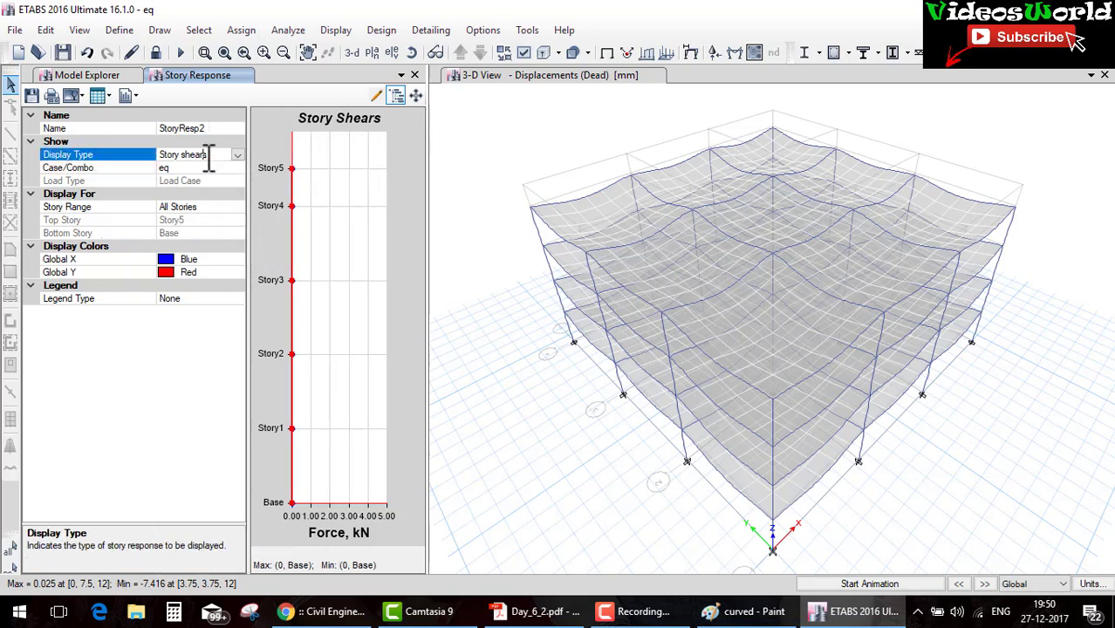
pyautogui.click(237, 155)
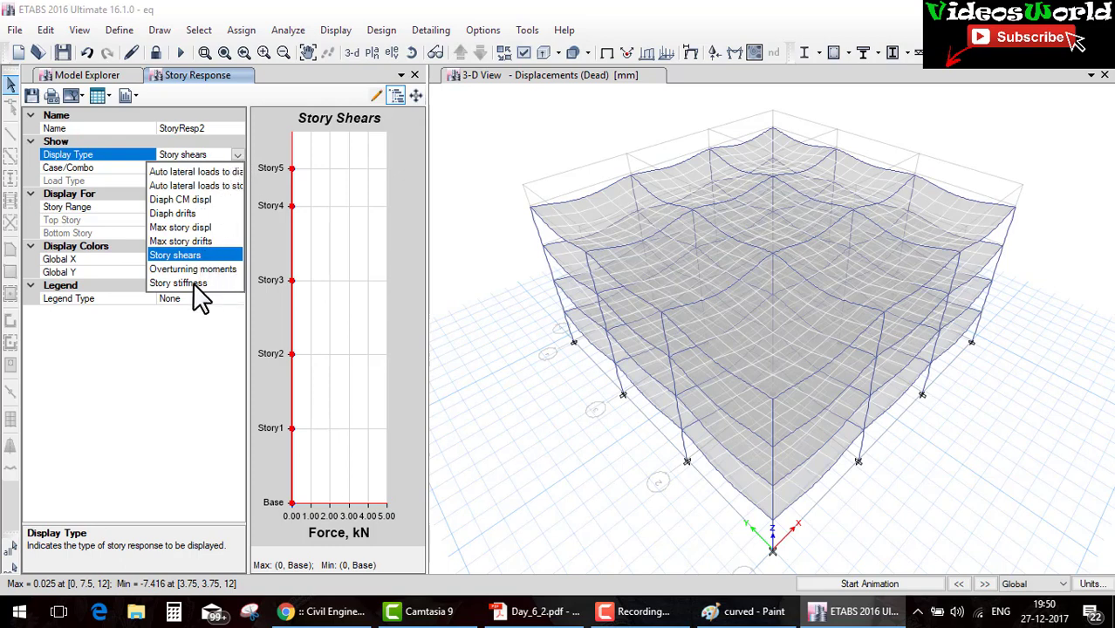
pyautogui.click(197, 256)
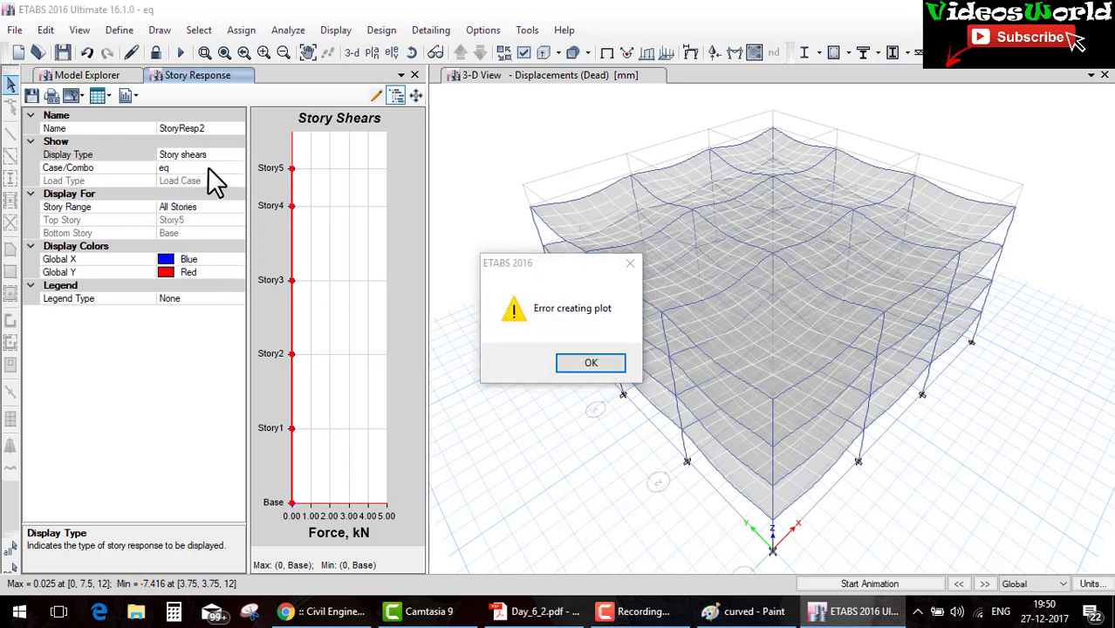
pyautogui.click(591, 360)
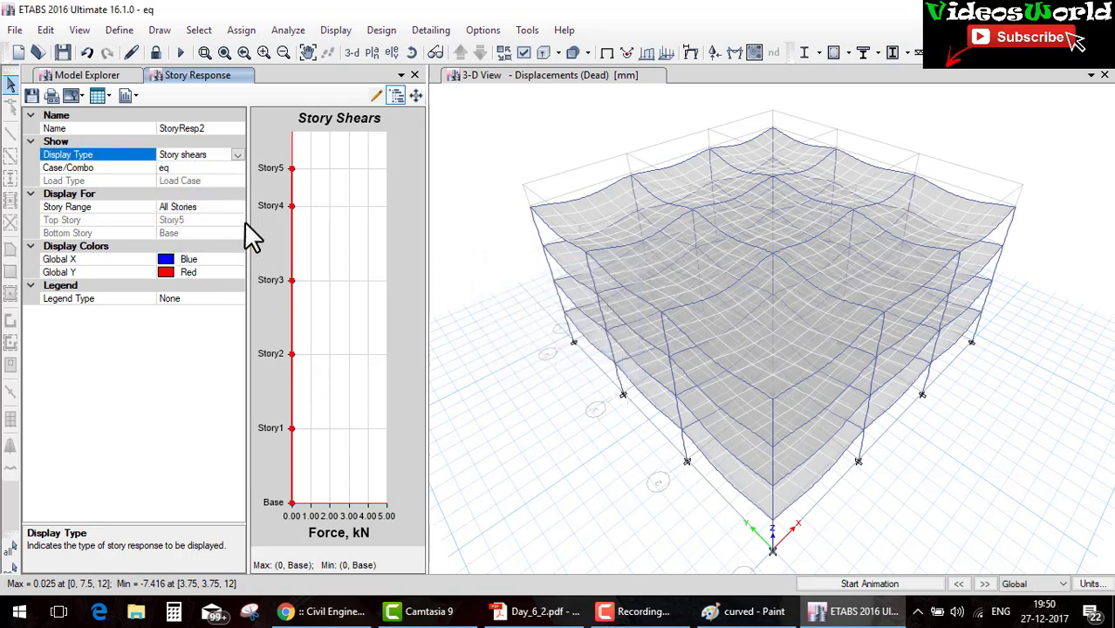
pyautogui.click(234, 167)
pyautogui.click(237, 168)
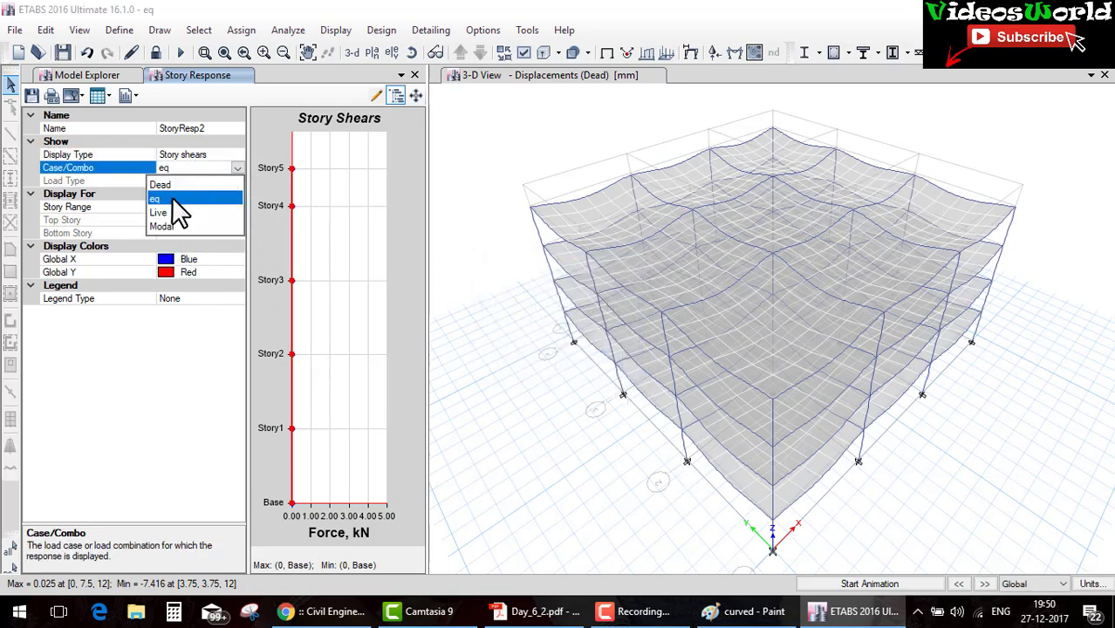
pyautogui.click(162, 226)
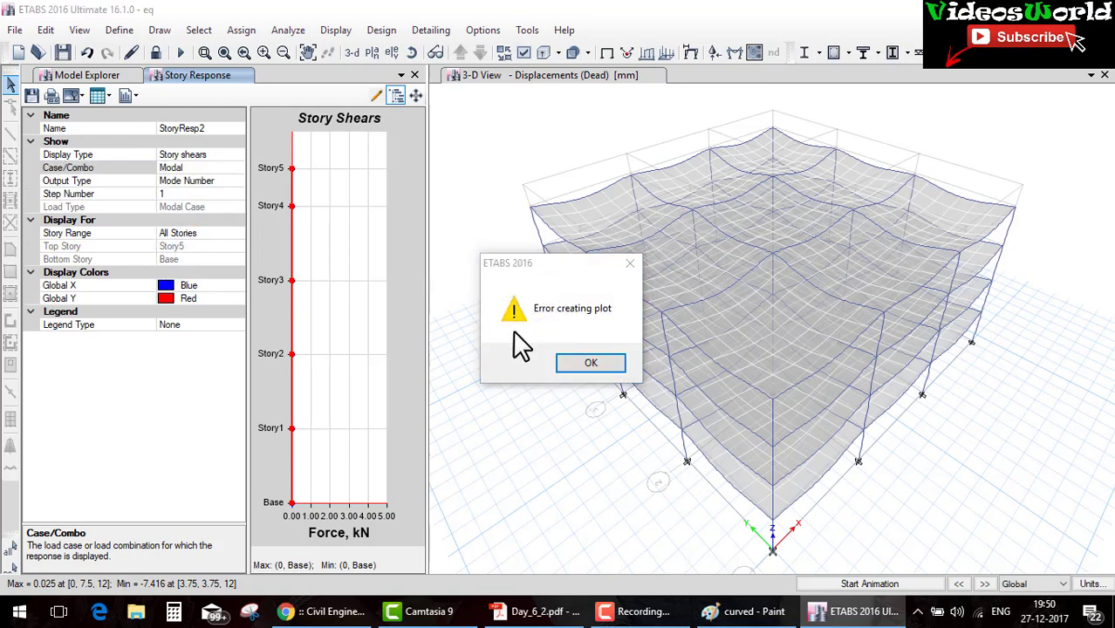
pyautogui.click(579, 364)
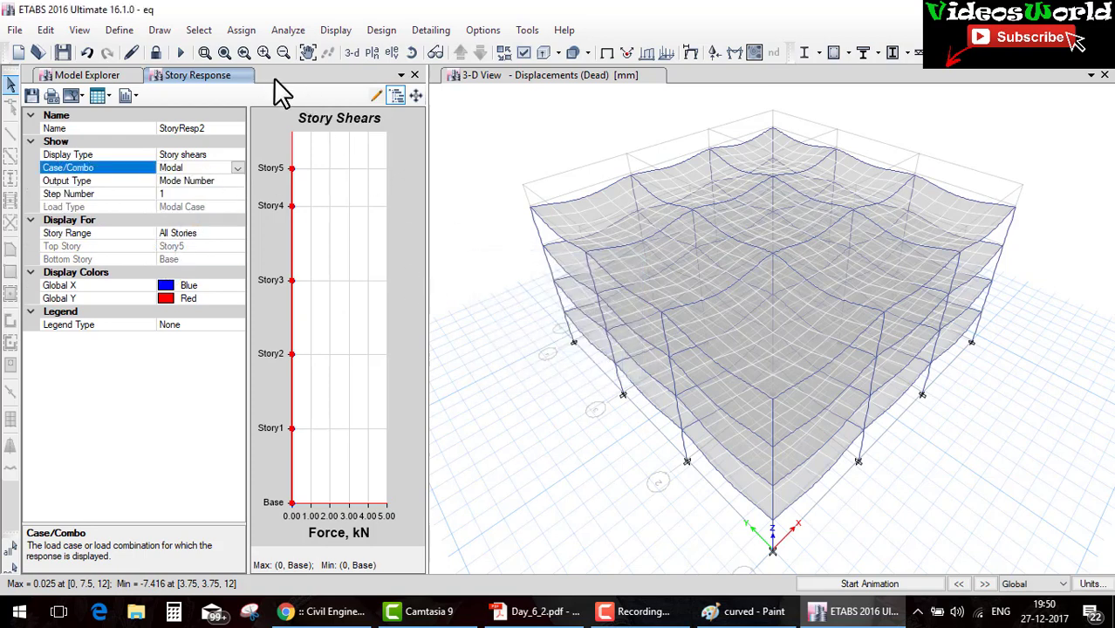
# Close the old story response plot and open a new one, StoryResp3.
pyautogui.click(402, 74)
pyautogui.click(414, 75)
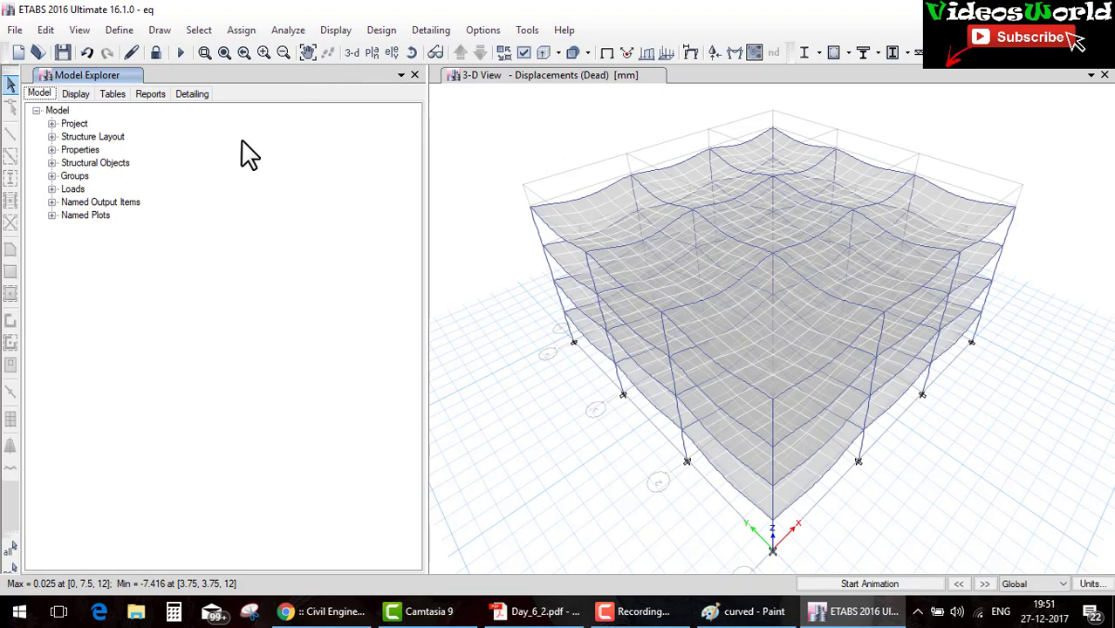
pyautogui.click(327, 32)
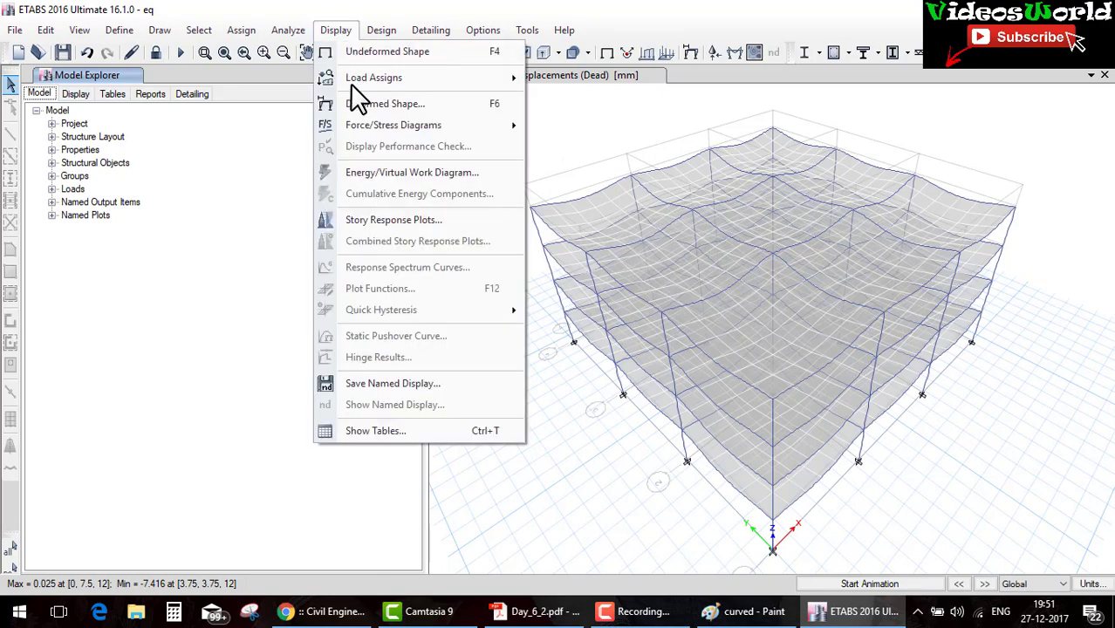
pyautogui.click(425, 228)
# Set StoryResp3 to story shears for the eq case, then confirm unlocking the model.
pyautogui.click(139, 165)
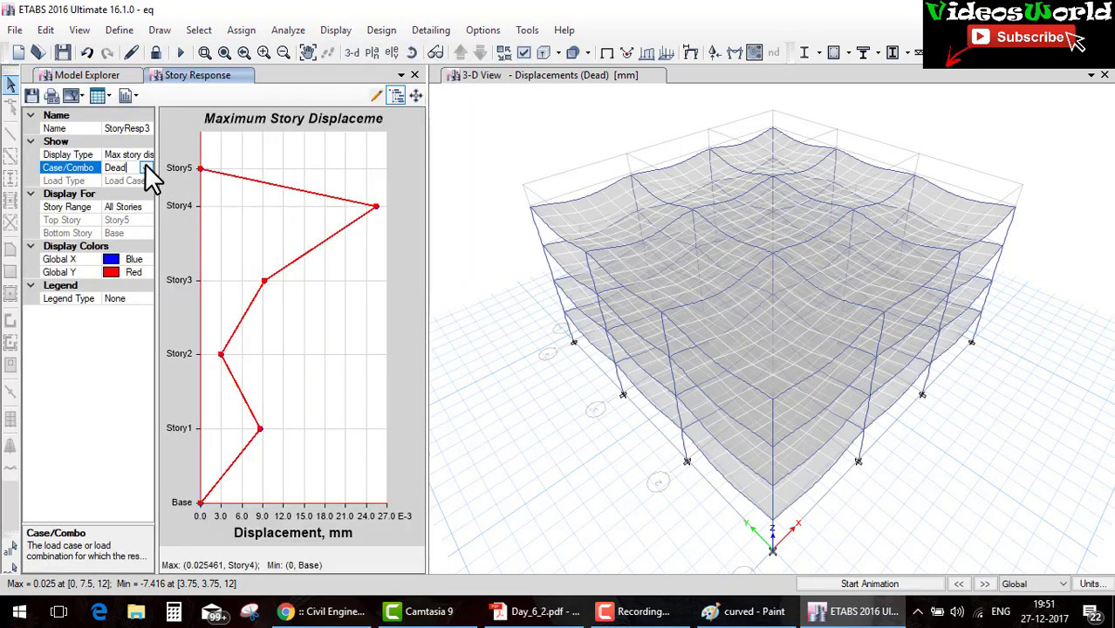
pyautogui.click(146, 157)
pyautogui.click(145, 154)
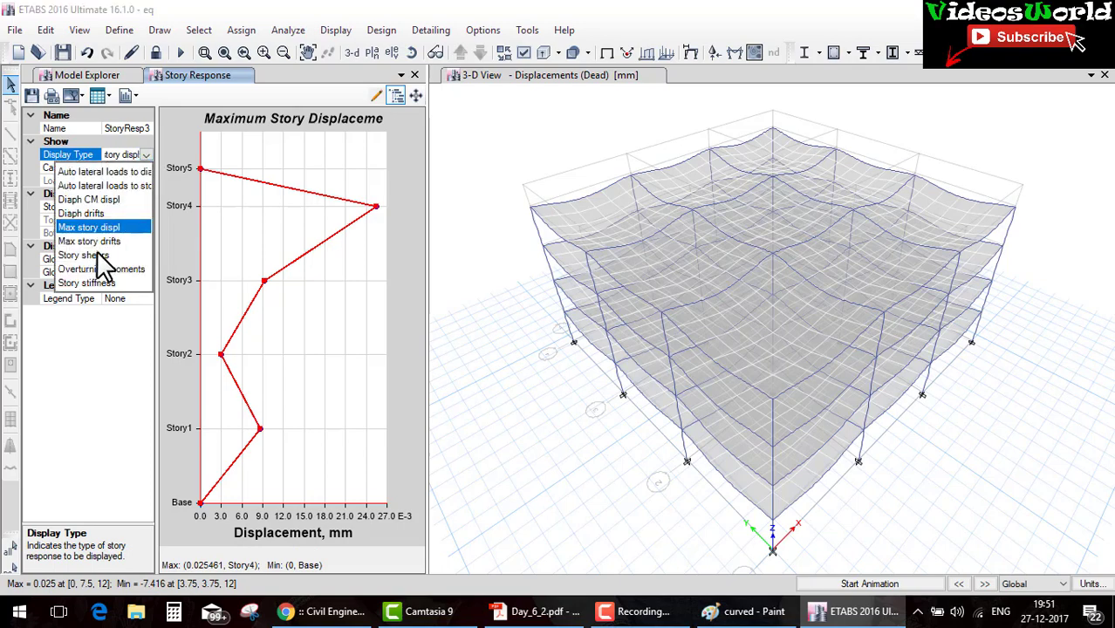
pyautogui.click(145, 229)
pyautogui.click(589, 361)
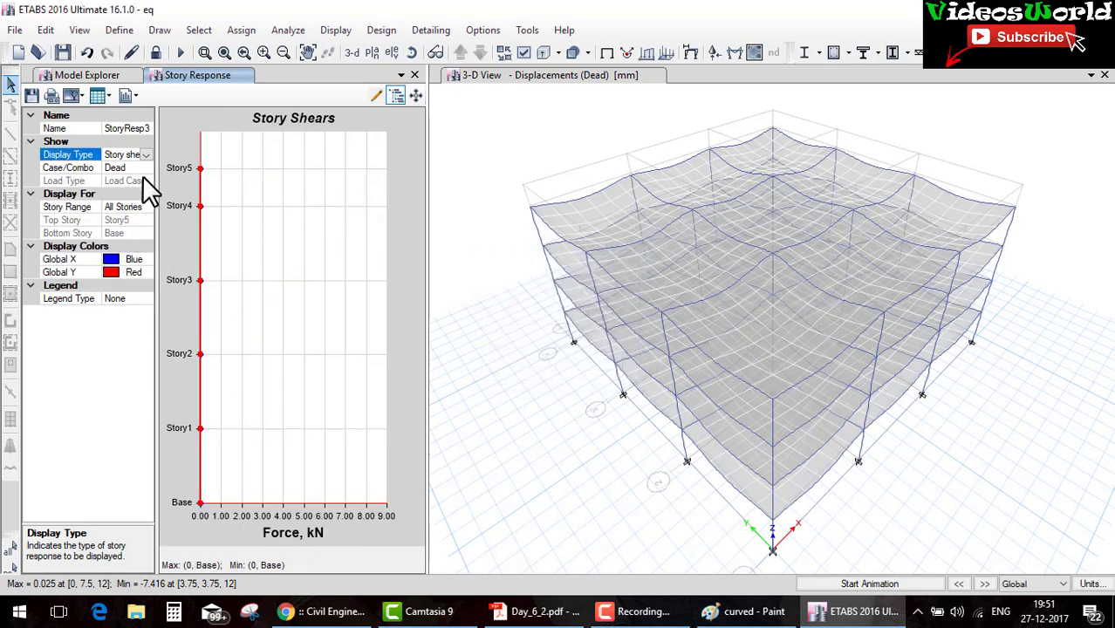
pyautogui.click(147, 168)
pyautogui.click(149, 166)
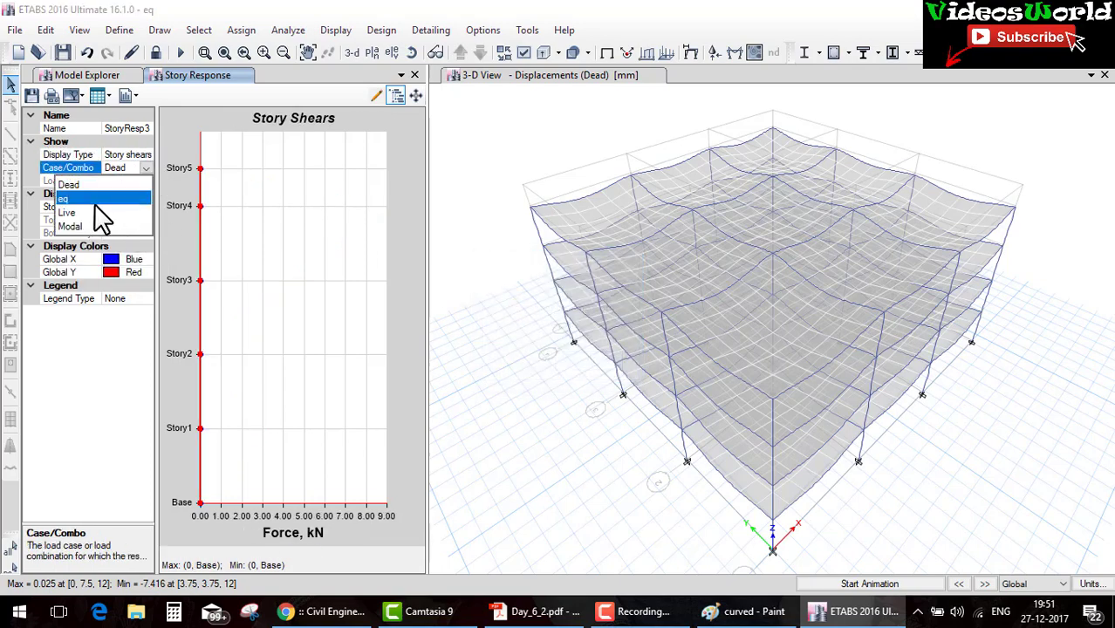
pyautogui.click(96, 202)
pyautogui.click(589, 364)
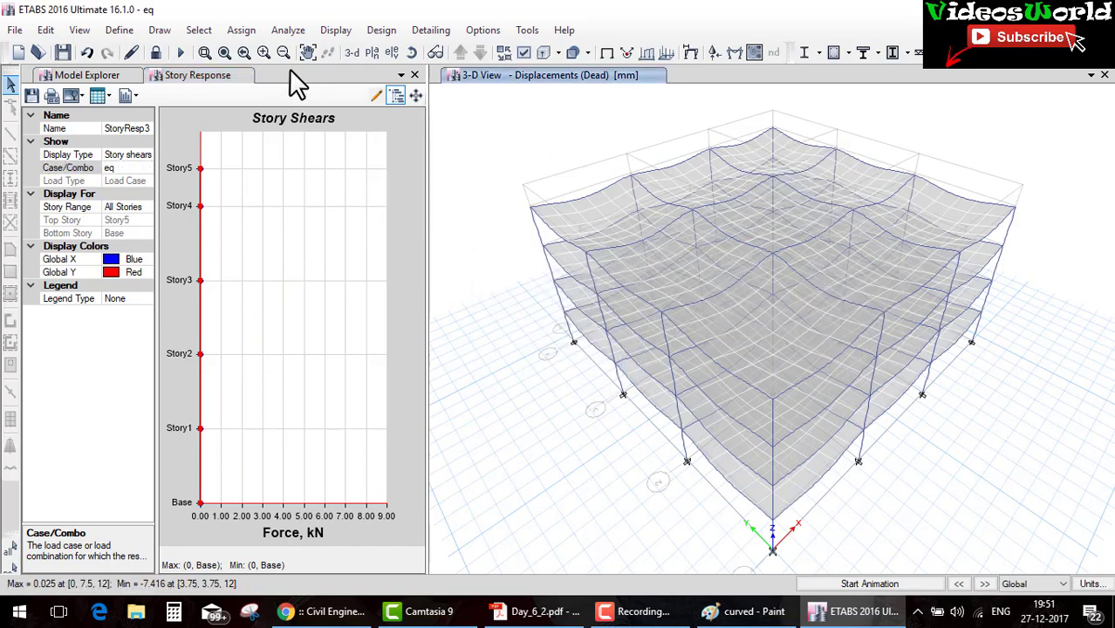
pyautogui.click(156, 52)
pyautogui.click(547, 367)
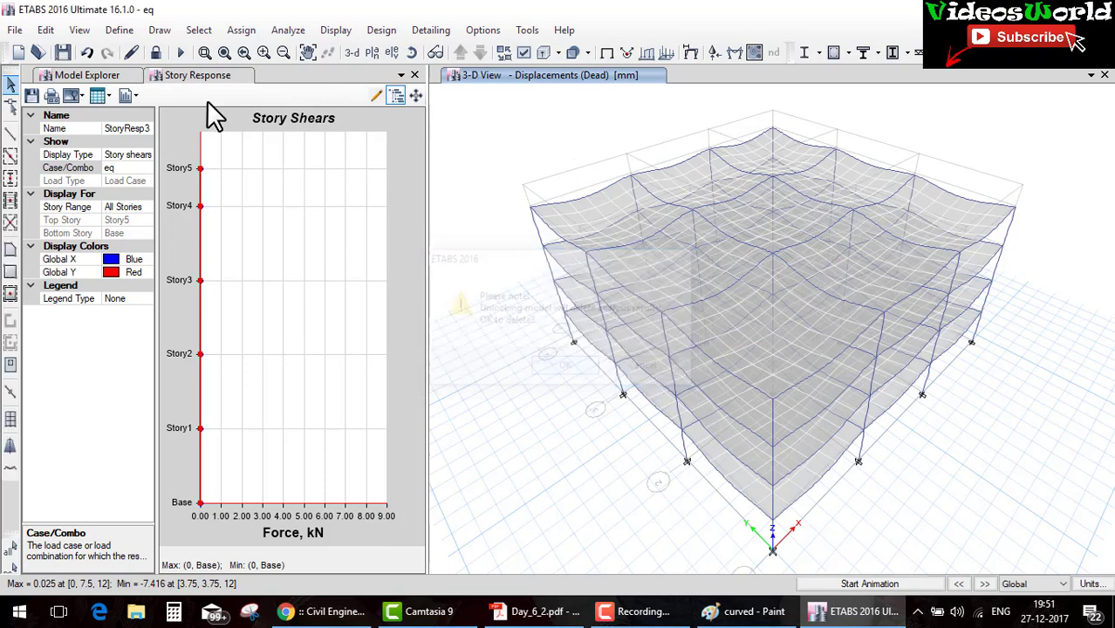
# Rerun the analysis and reapply the eq case to the story shears plot, which still reads zero.
pyautogui.click(180, 53)
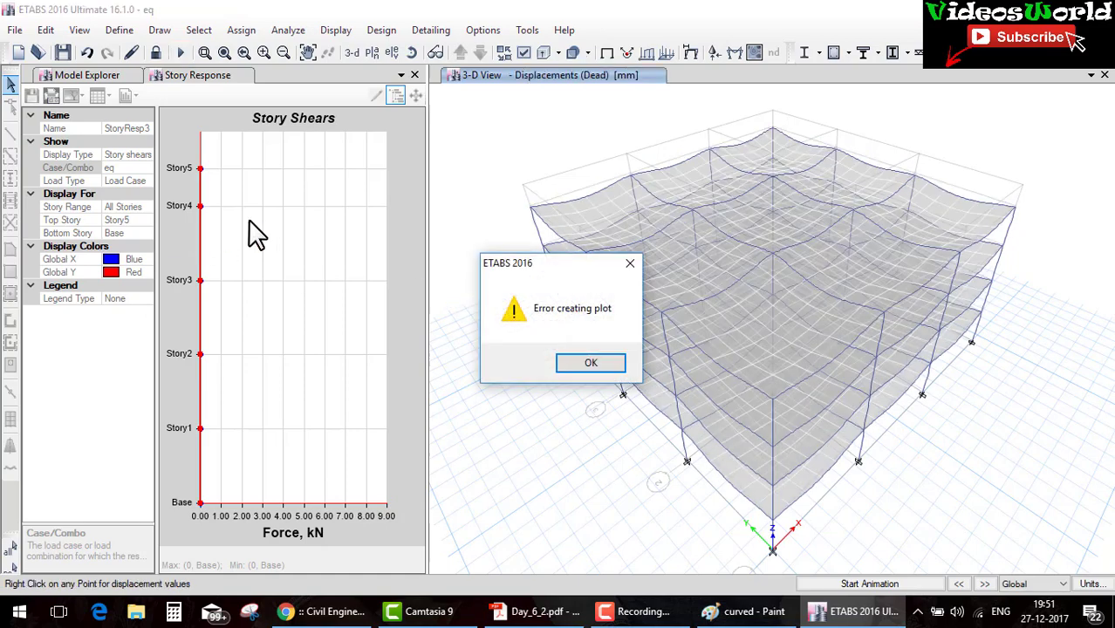
pyautogui.click(579, 362)
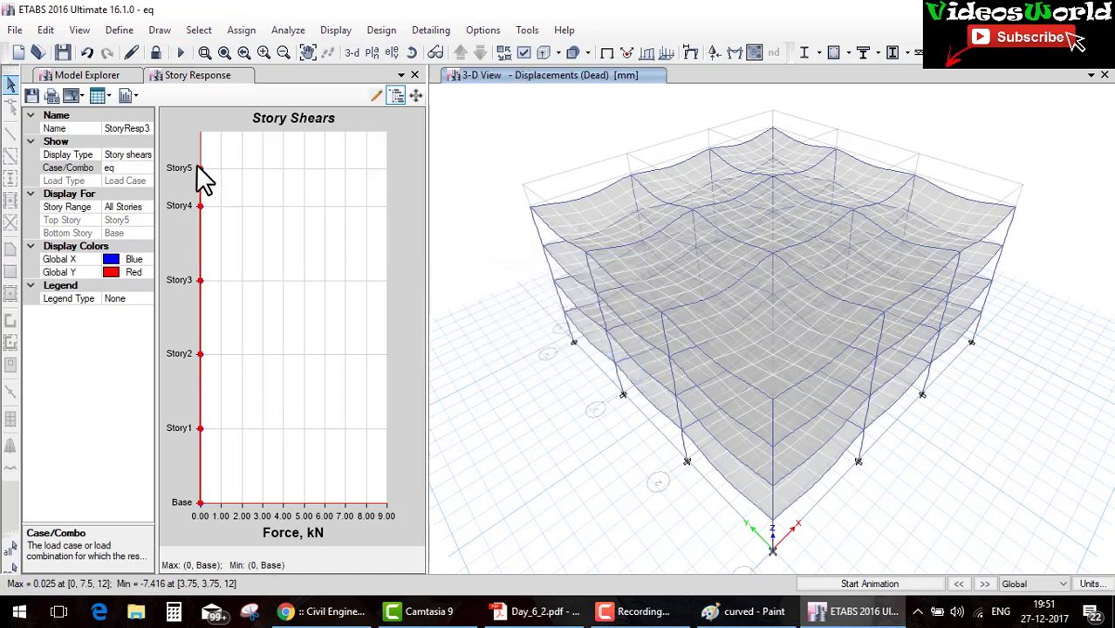
pyautogui.click(138, 167)
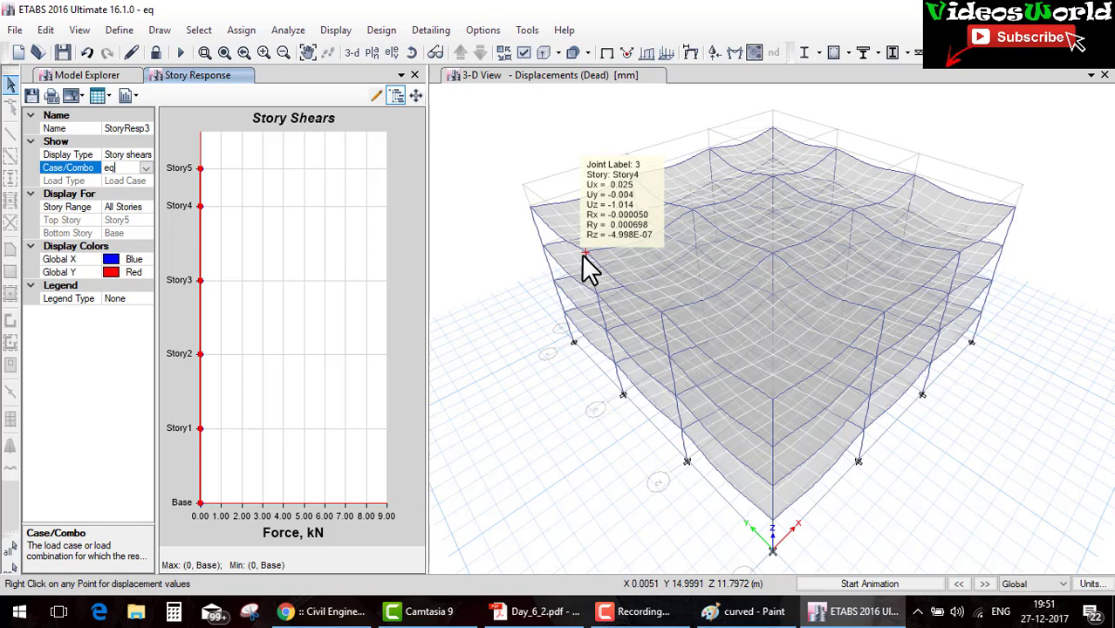
pyautogui.click(145, 164)
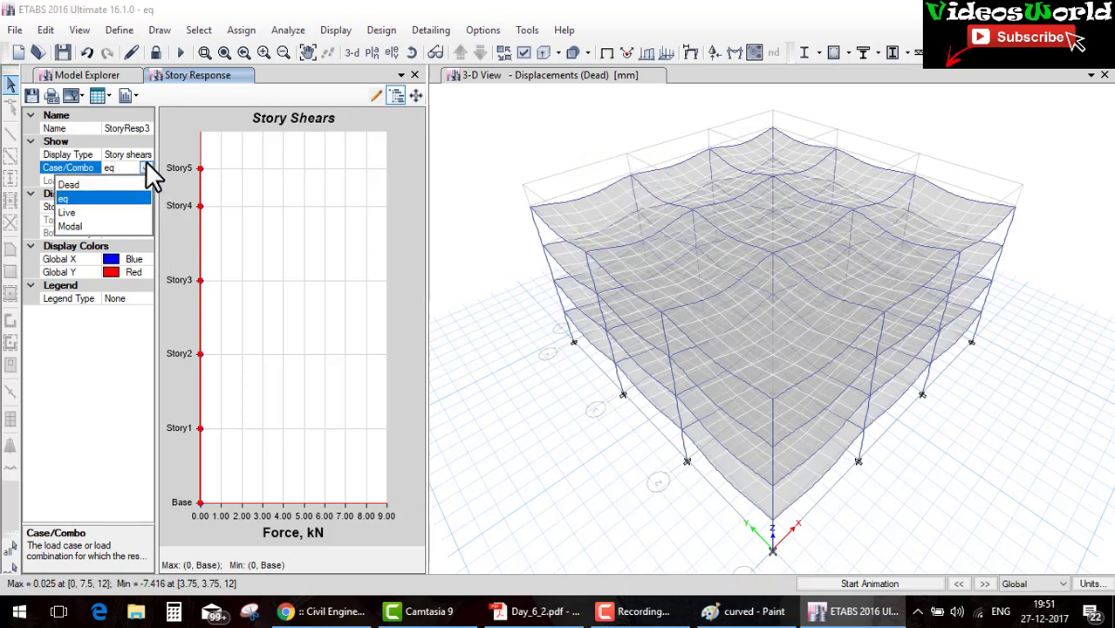
pyautogui.click(146, 164)
pyautogui.click(585, 365)
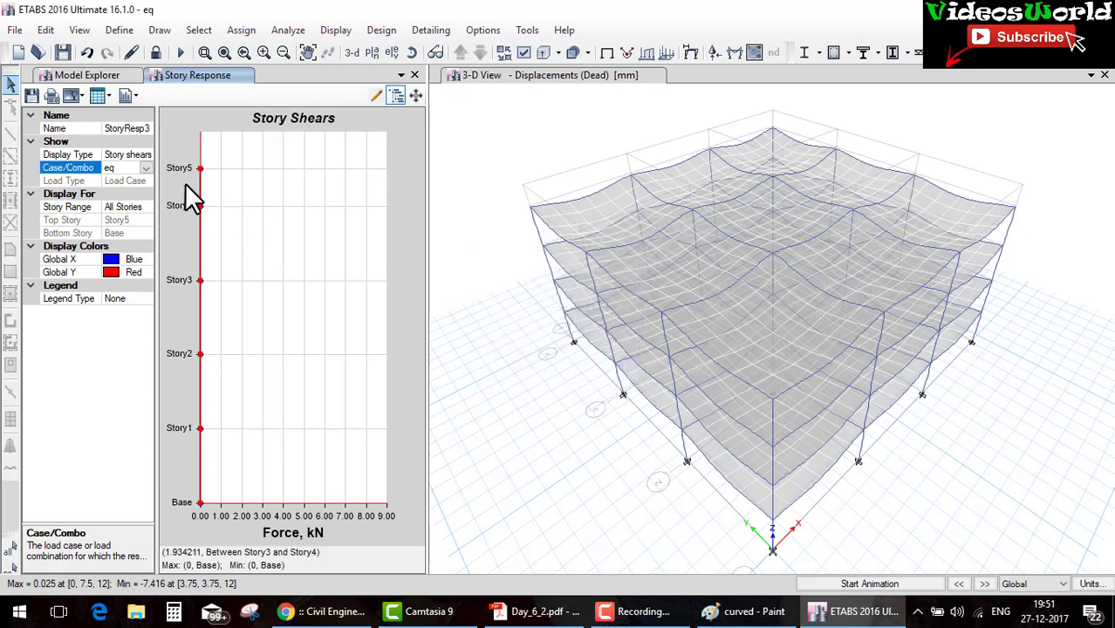
pyautogui.click(147, 156)
pyautogui.click(147, 155)
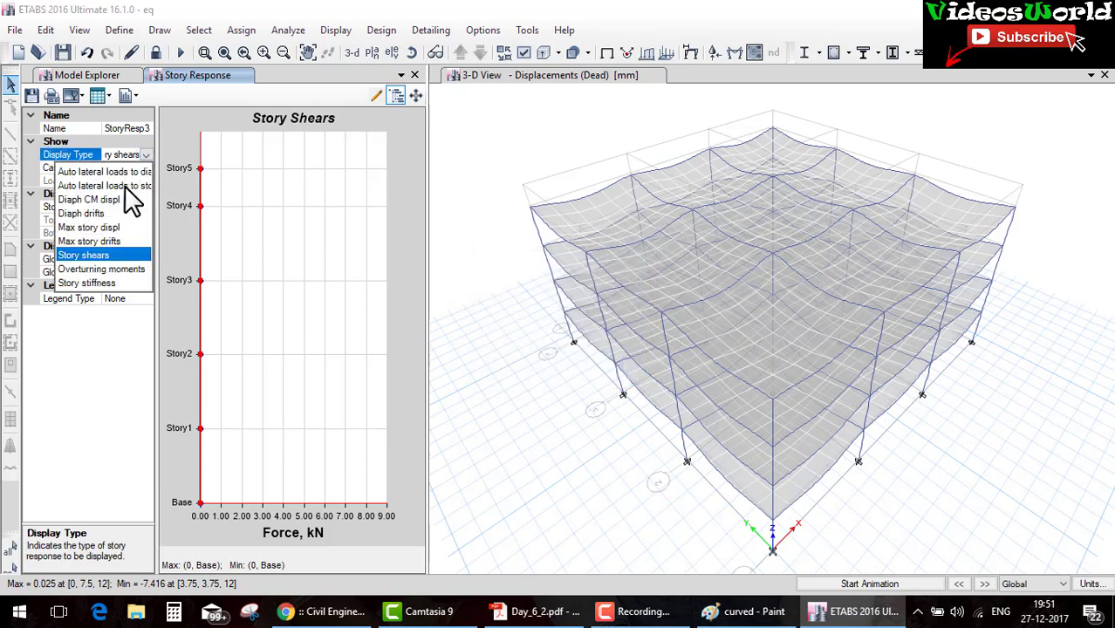
# Show eq's auto lateral story forces as a plot and table, then view page 19's hand-calculated forces.
pyautogui.click(128, 186)
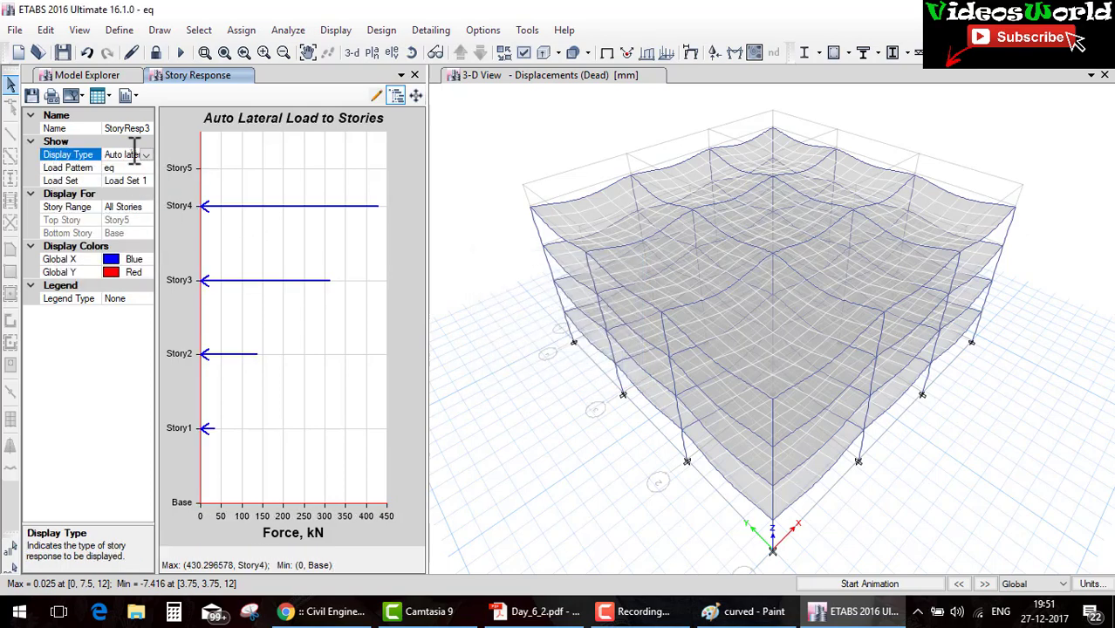
pyautogui.click(101, 97)
pyautogui.click(107, 112)
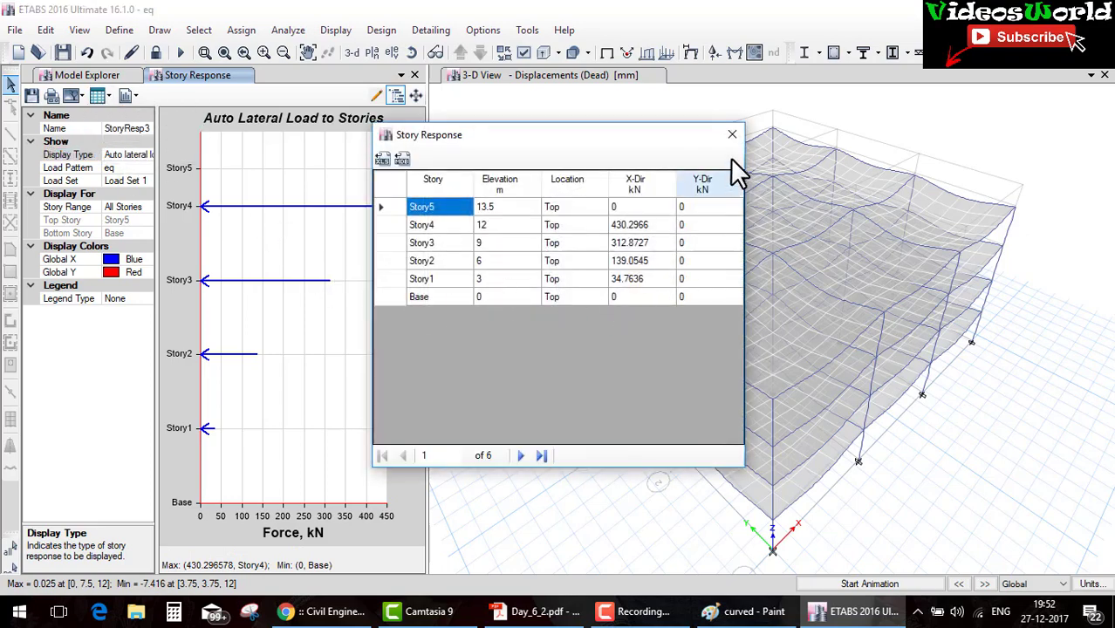
pyautogui.click(732, 134)
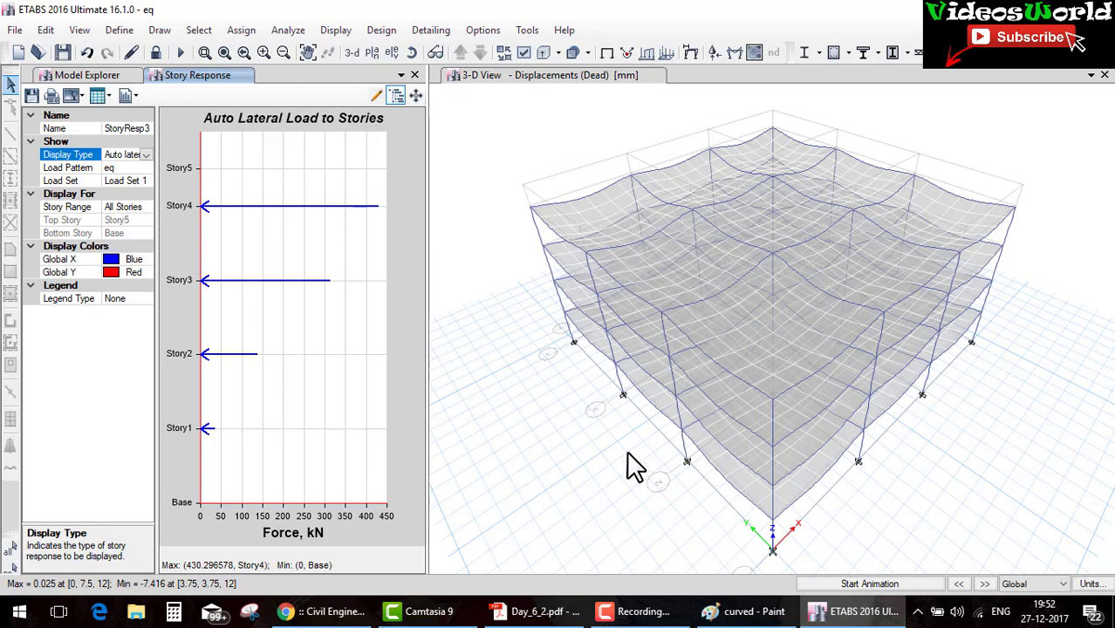
pyautogui.click(536, 611)
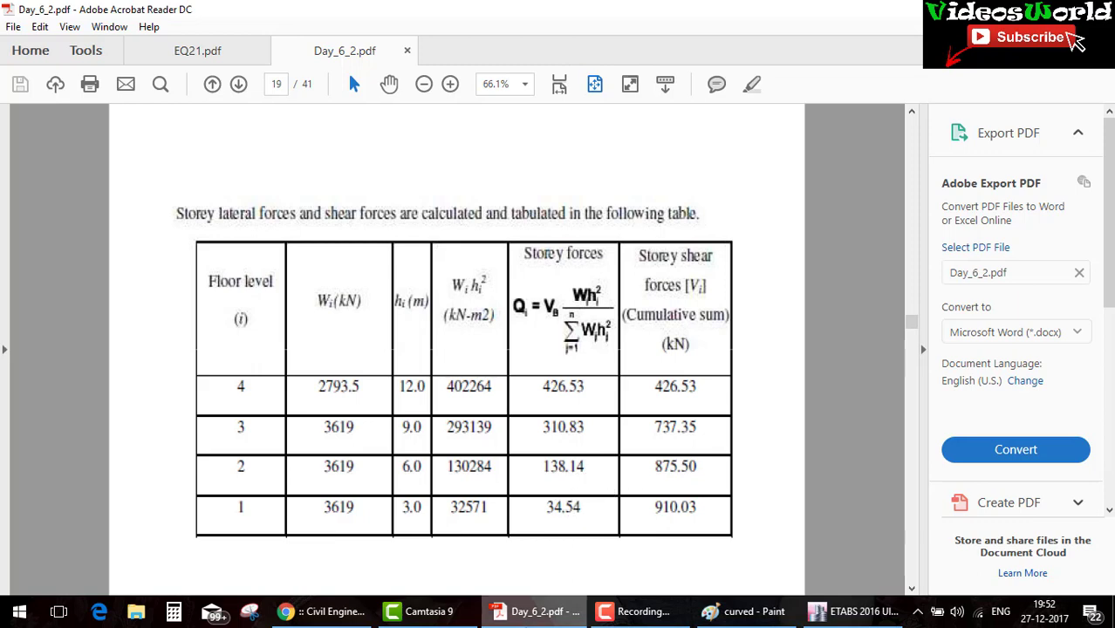
# Return to the ETABS auto lateral loads-to-stories plot after comparing Day_6_2.pdf's storey forces.
pyautogui.click(550, 612)
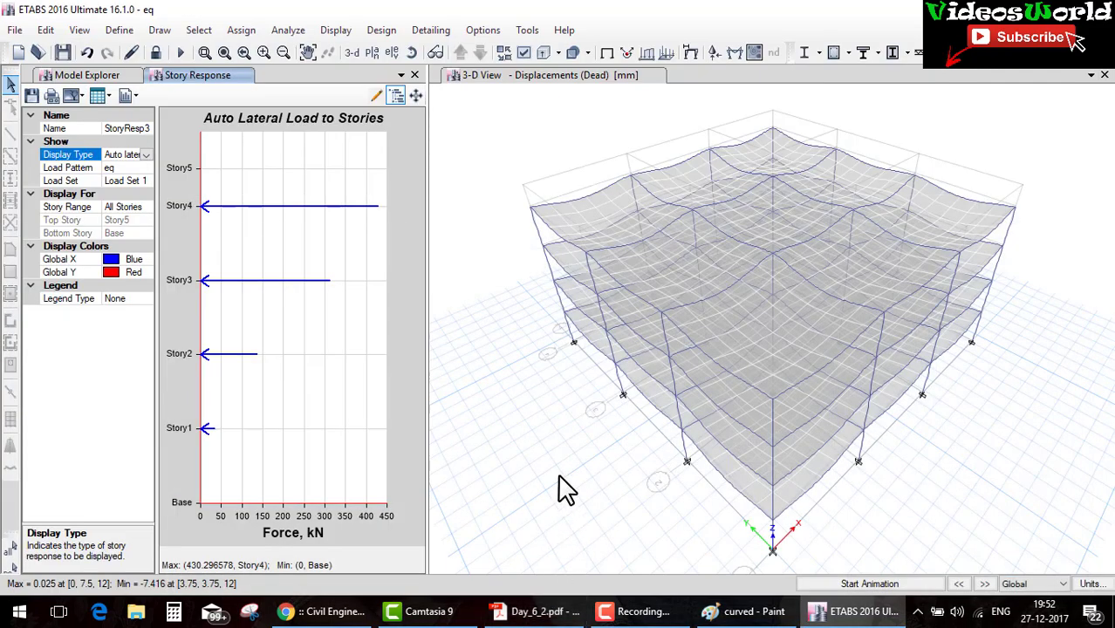